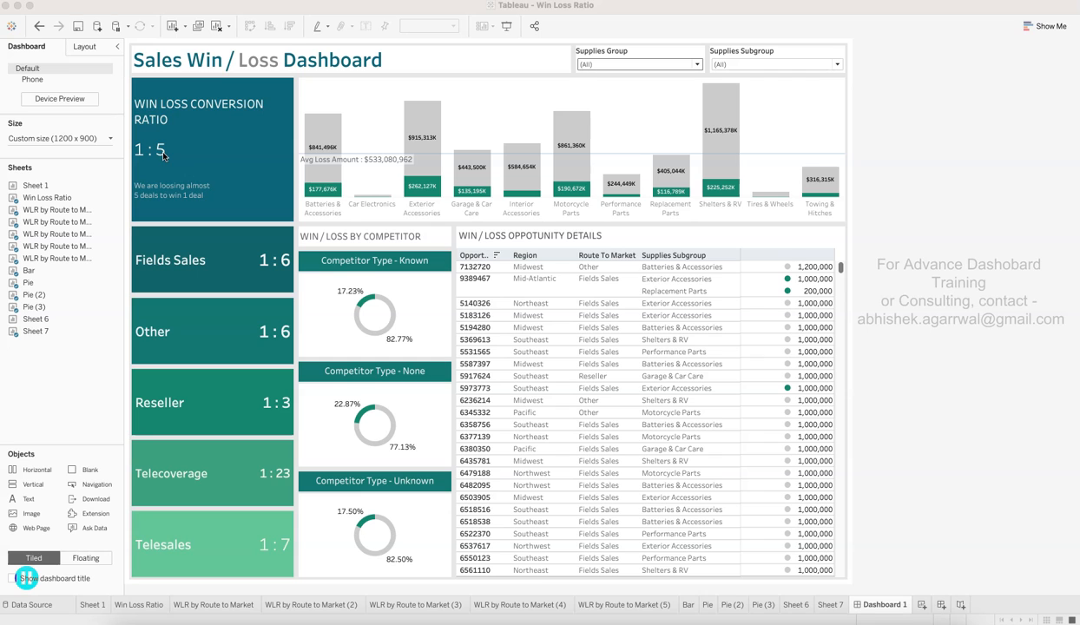
- Review the win/loss conversion ratio card and look through the rows of the opportunity details table on the dashboard
left_click(153, 160)
left_click(157, 172)
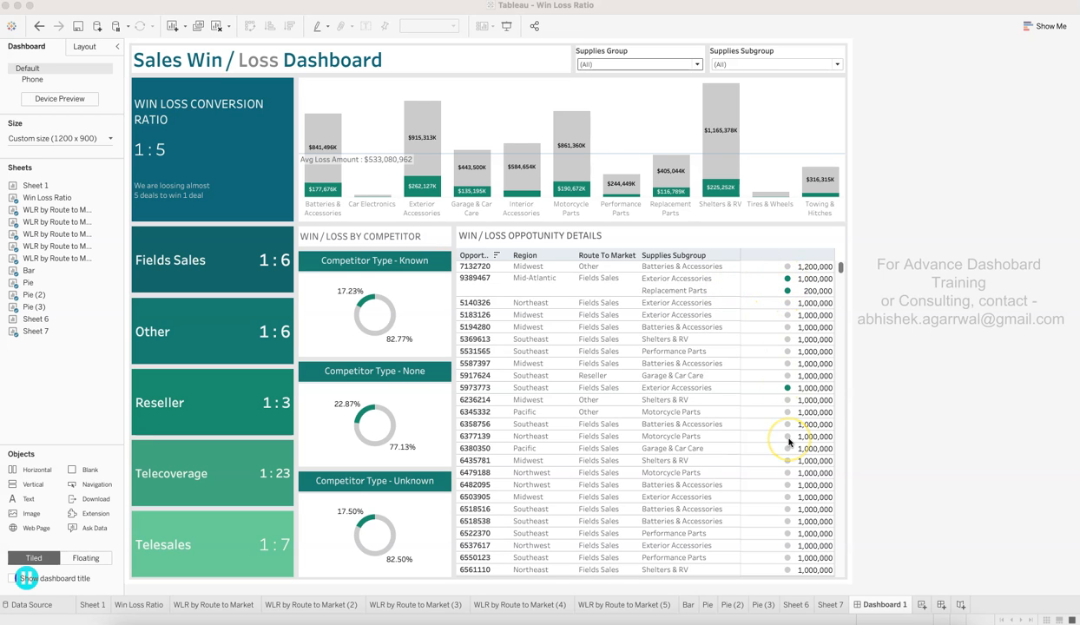
scroll(789, 442, "down", 10)
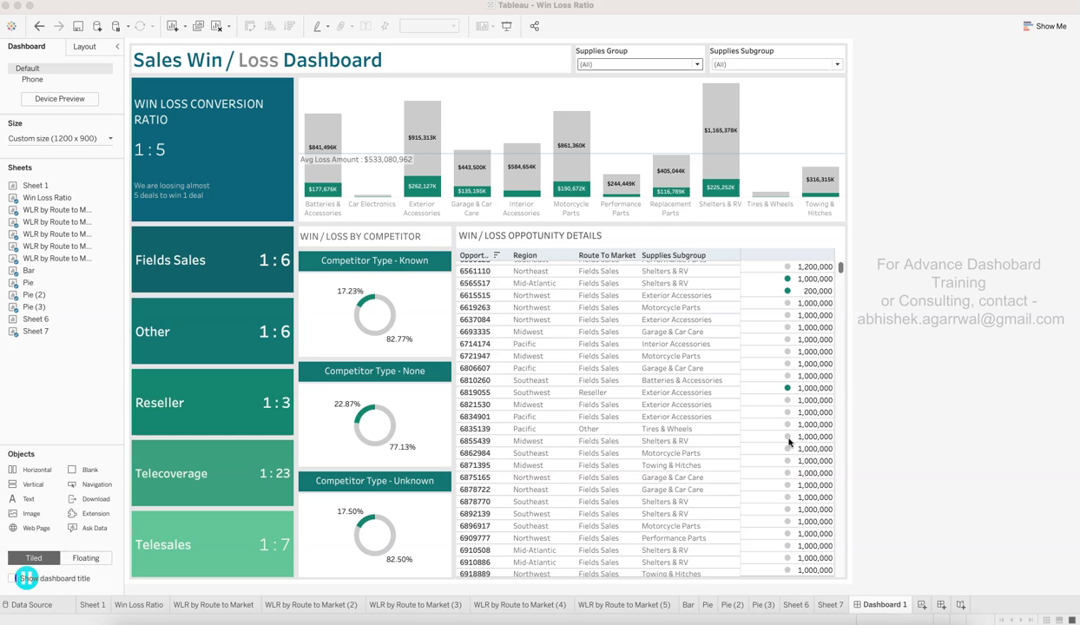
scroll(789, 442, "down", 5)
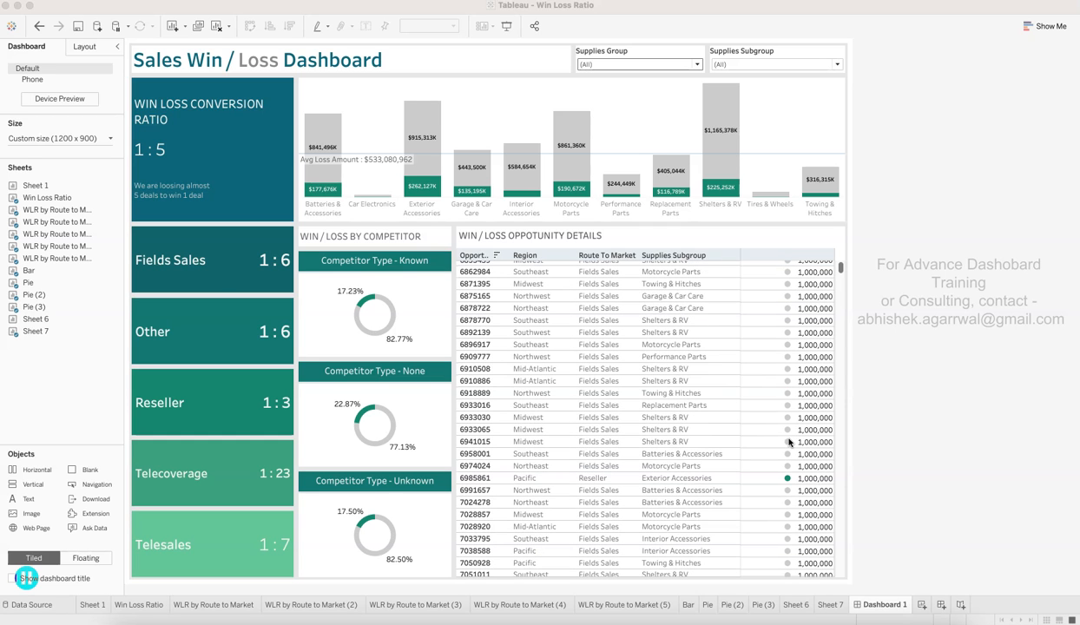
scroll(789, 442, "down", 5)
left_click(787, 349)
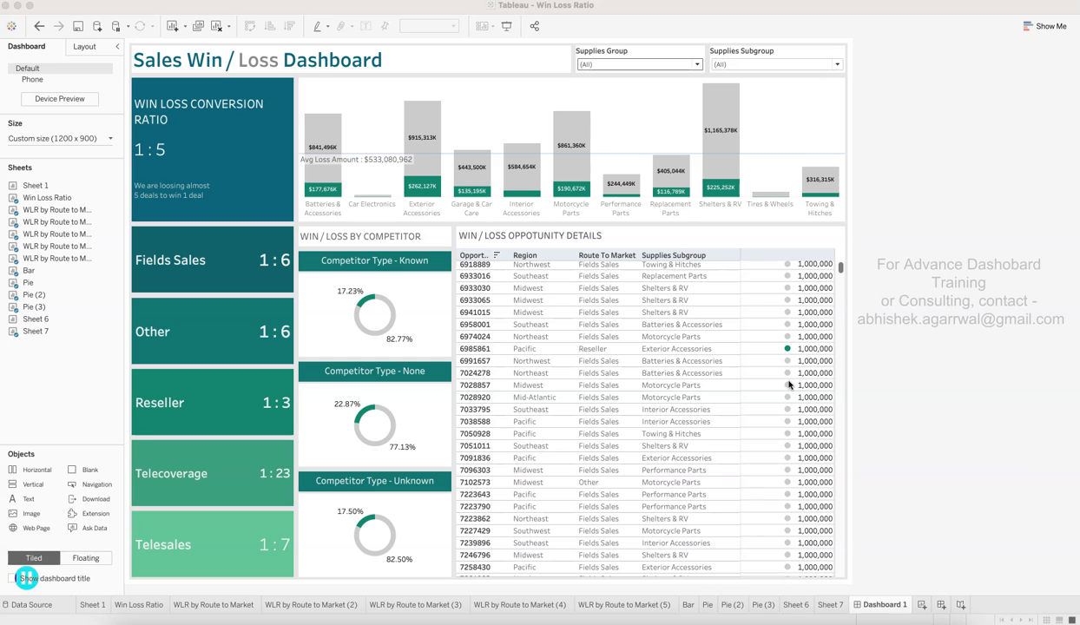
left_click(754, 353)
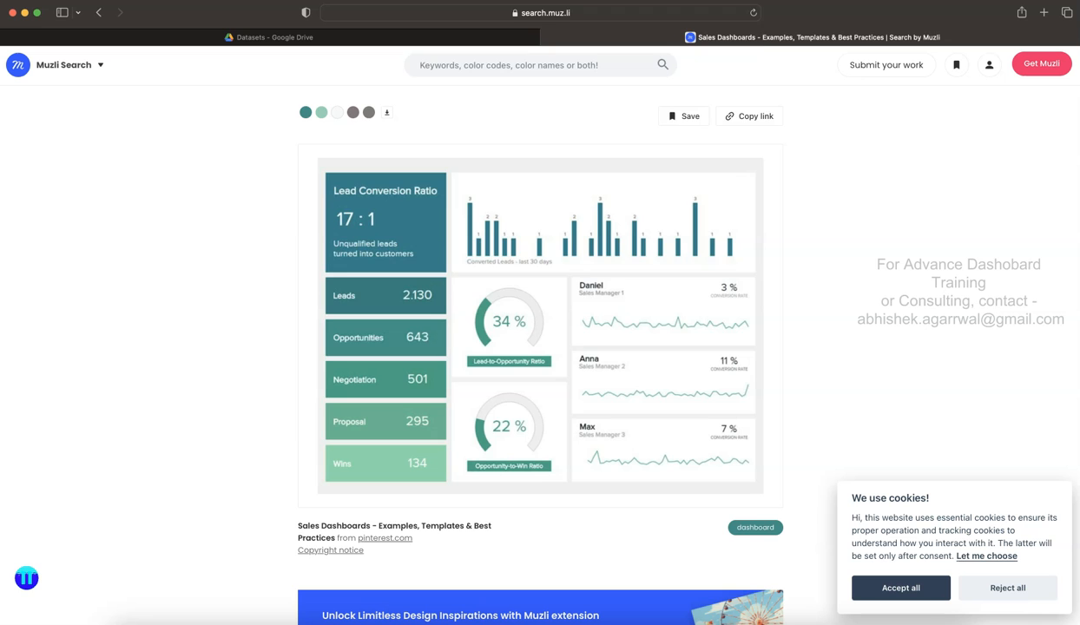
- Check the web address of the Muzli reference dashboard and open the Datasets spreadsheet from the Google Drive Datasets folder
left_click(579, 12)
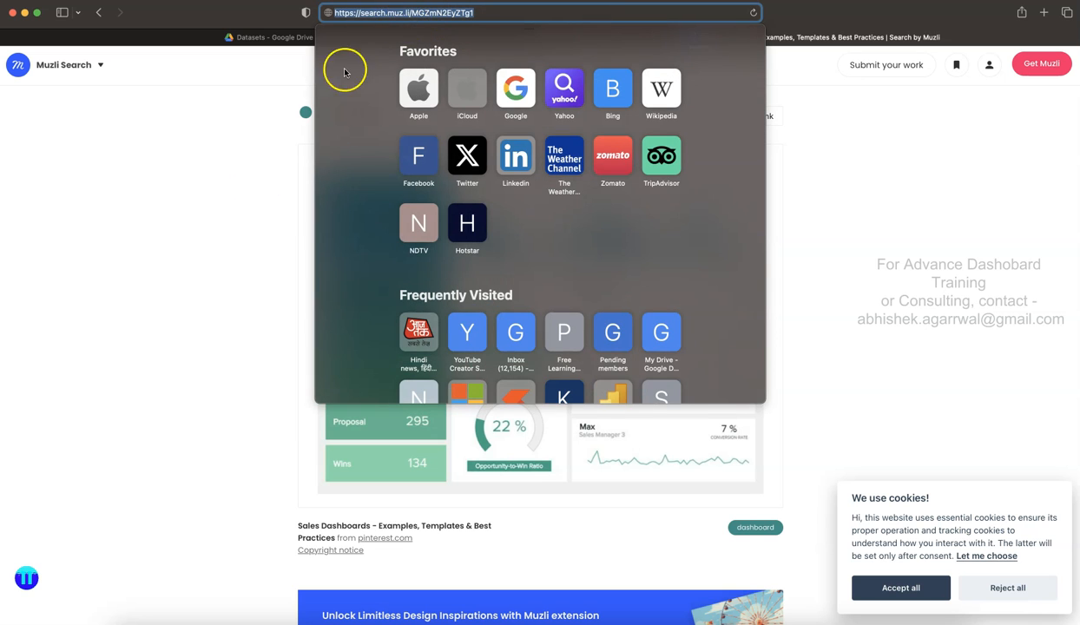
left_click(216, 284)
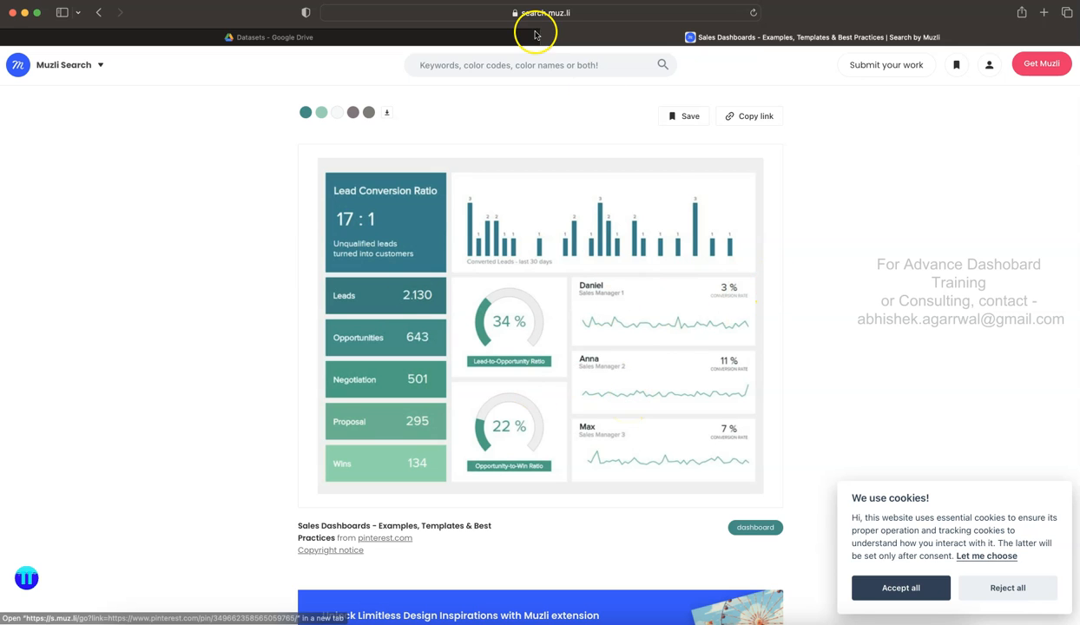
left_click(444, 38)
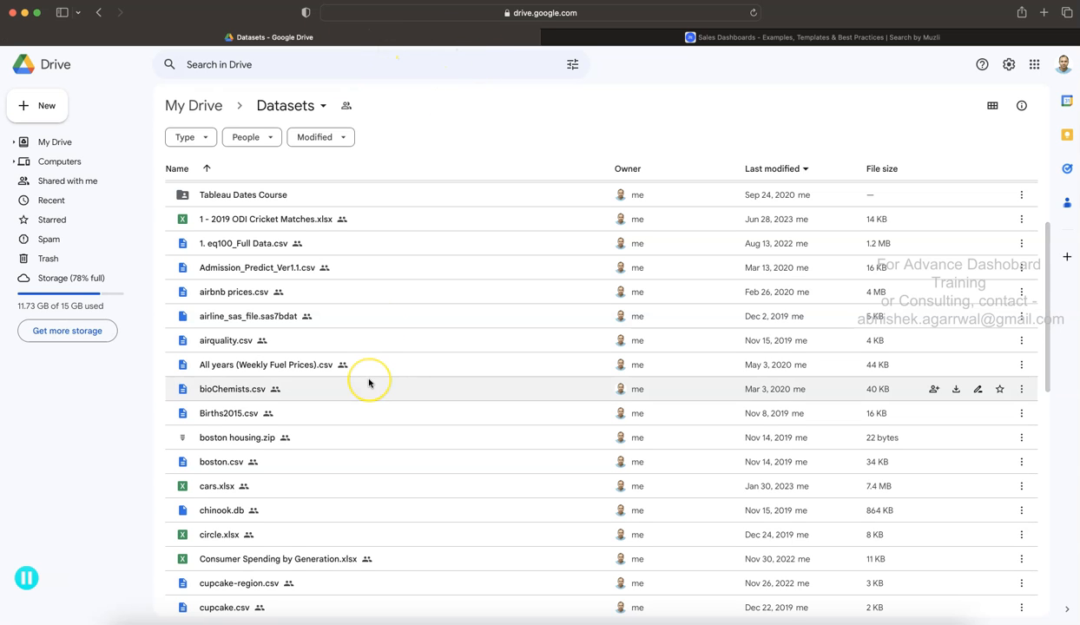
scroll(368, 378, "down", 2)
scroll(370, 379, "down", 3)
left_click(256, 457)
double_click(256, 458)
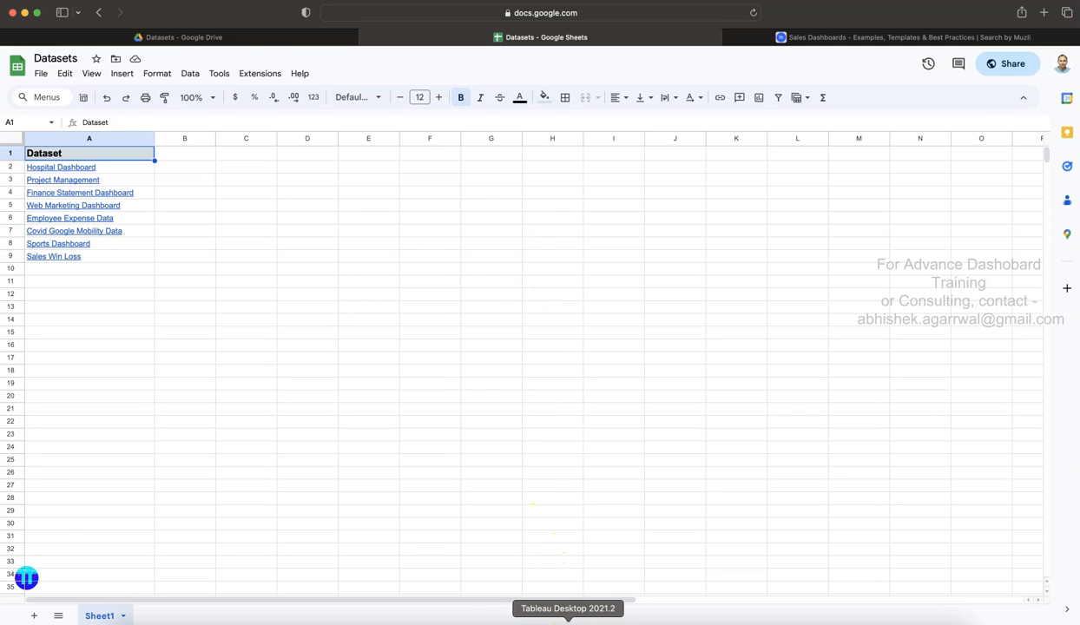
- Switch to Tableau Desktop and create a new workbook in a maximized window, dismissing the file recovery dialog
left_click(568, 619)
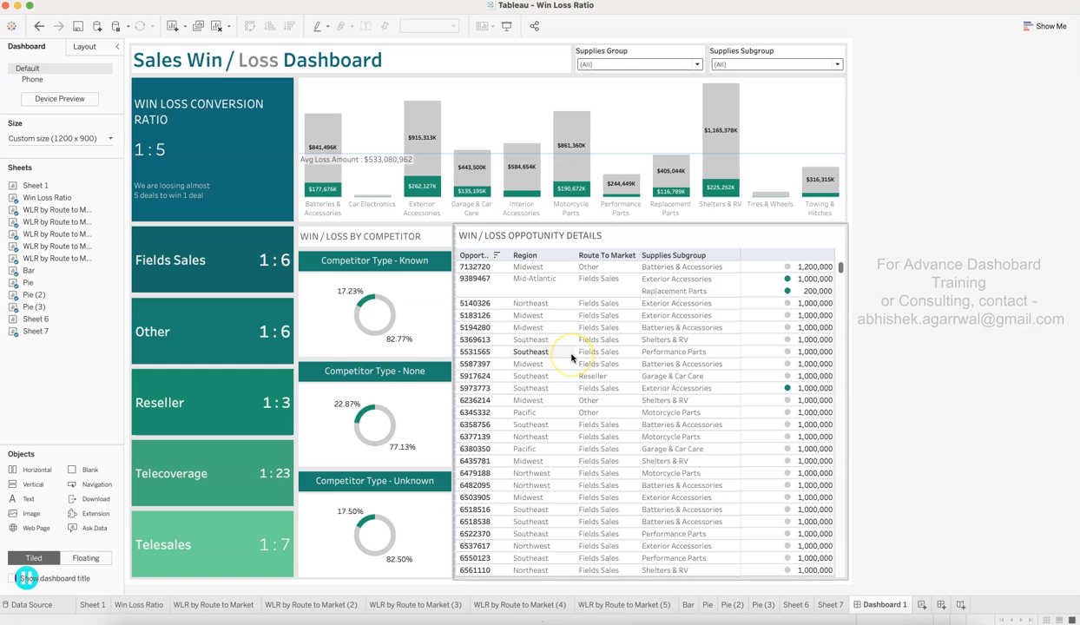
mouse_move(424, 147)
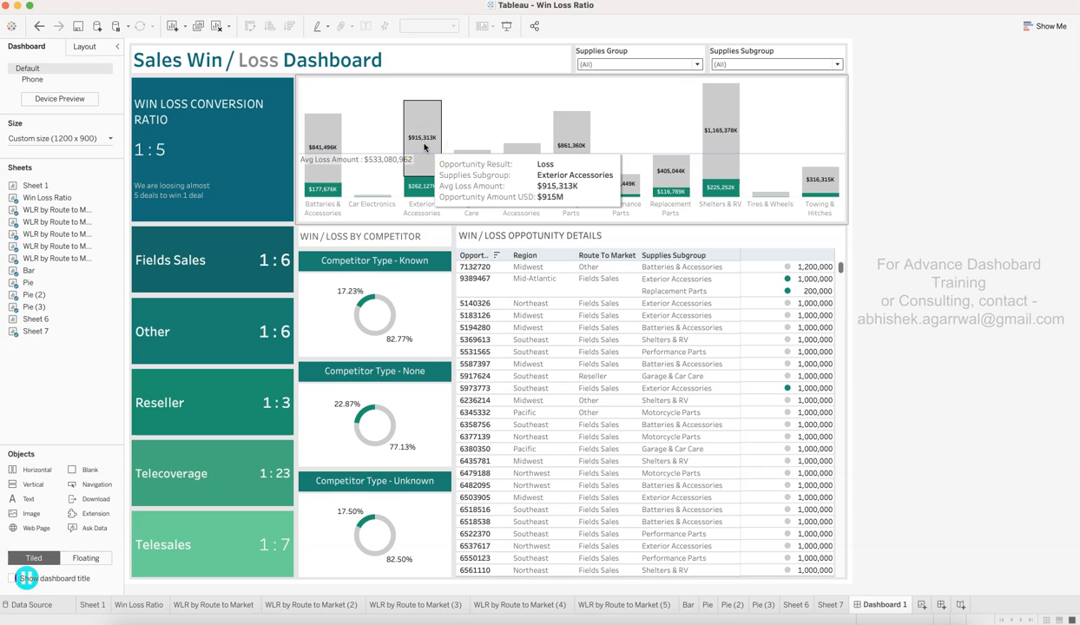
mouse_move(197, 101)
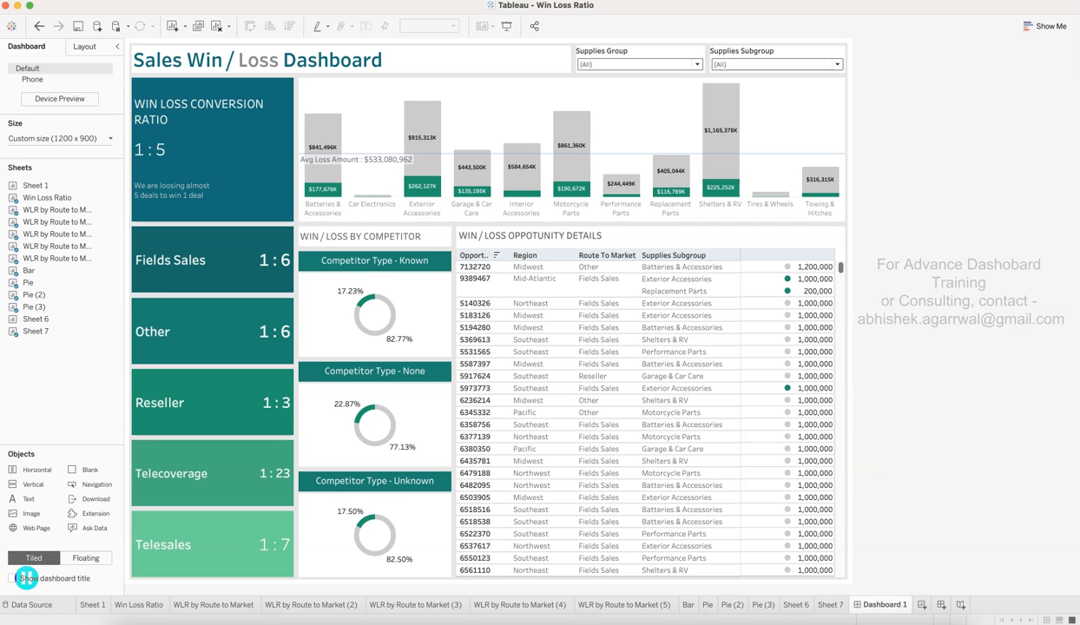
left_click(73, 1)
left_click(82, 7)
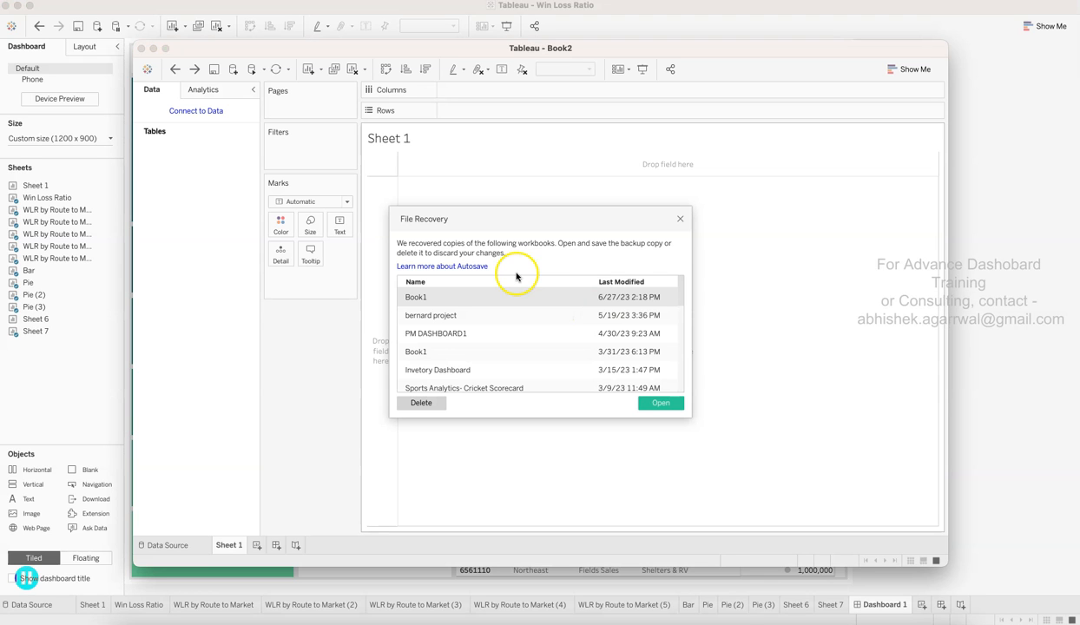
left_click(679, 220)
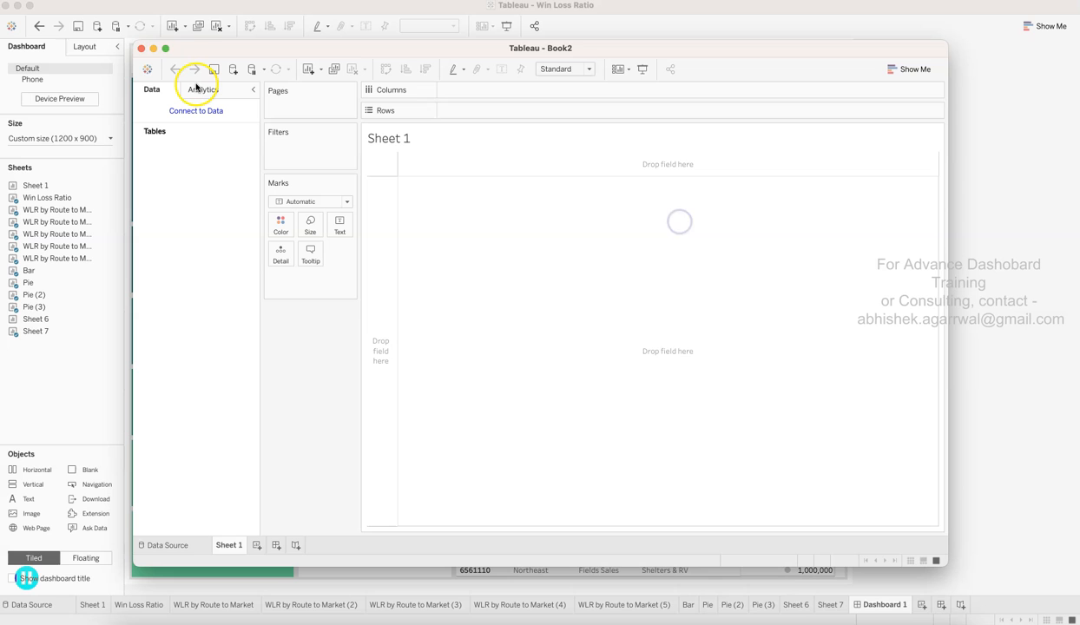
left_click(165, 48)
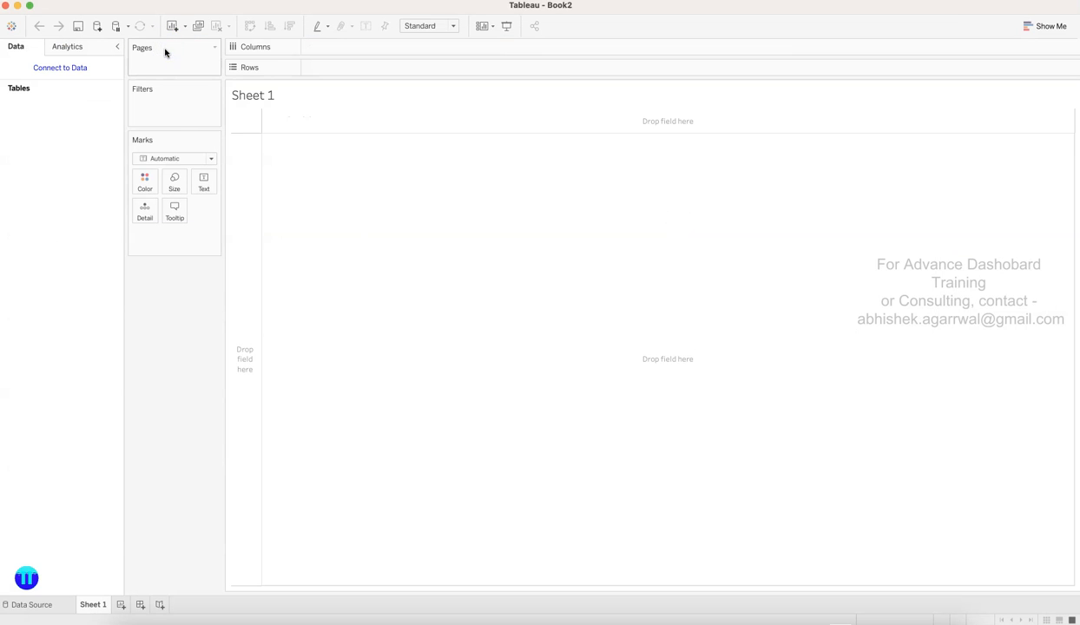
key("super+n")
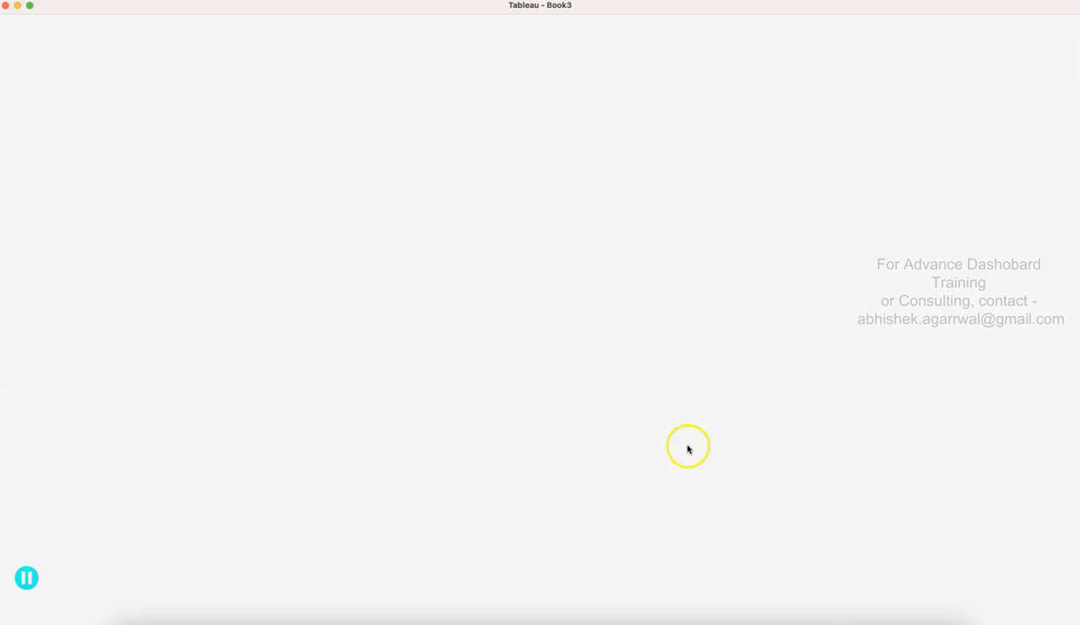
left_click(682, 230)
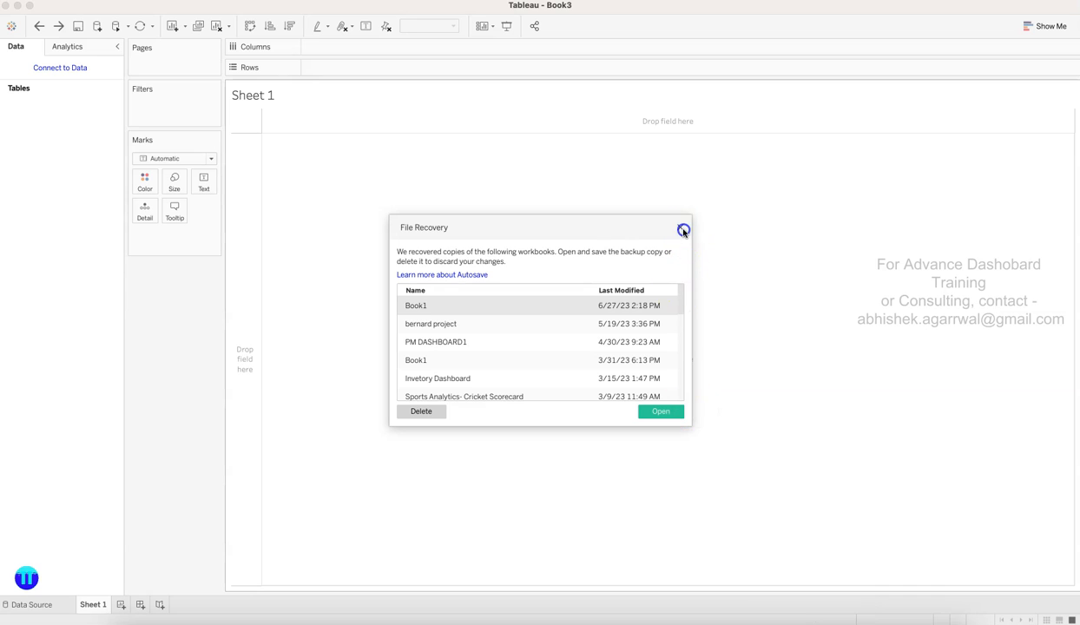
left_click(5, 5)
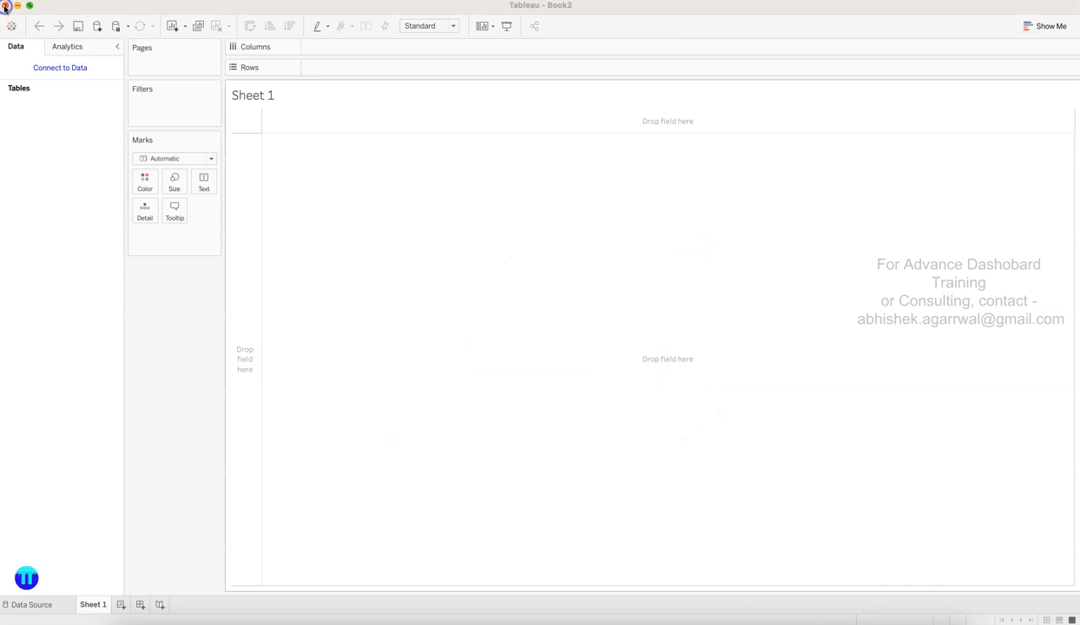
left_click(629, 450)
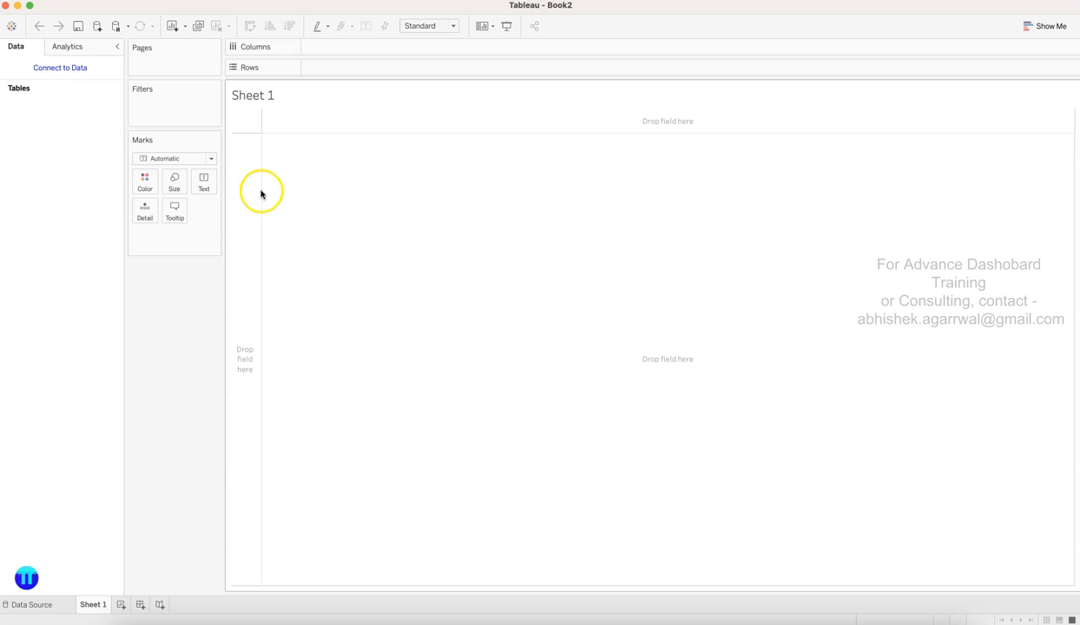
- Connect the workbook to the Microsoft Excel file Sales Win Loss Dataset.xlsx in the Datasets folder
left_click(78, 69)
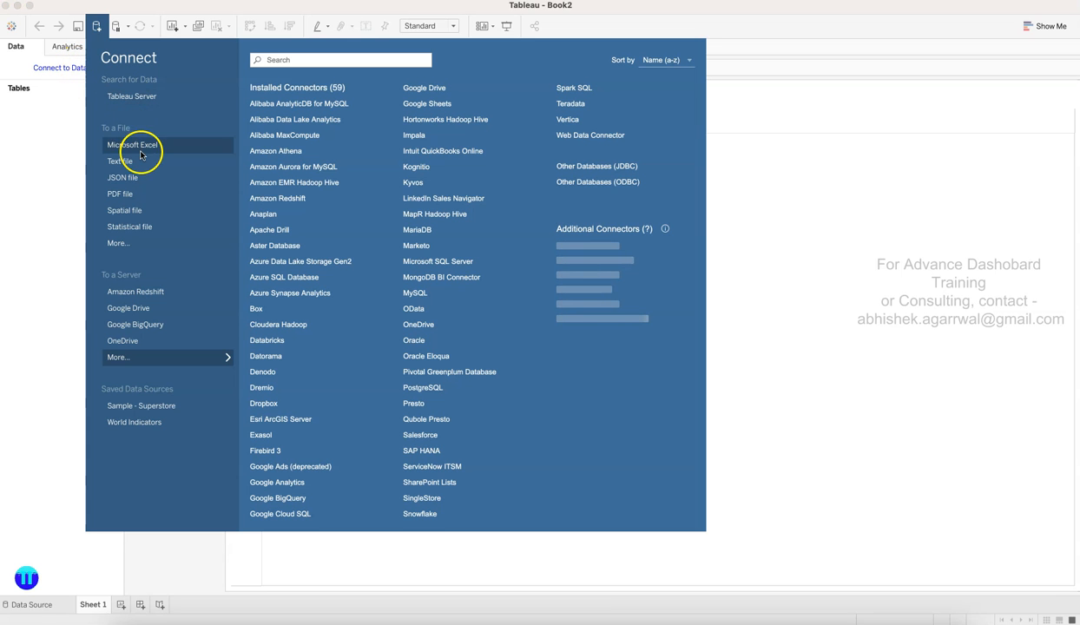
left_click(146, 150)
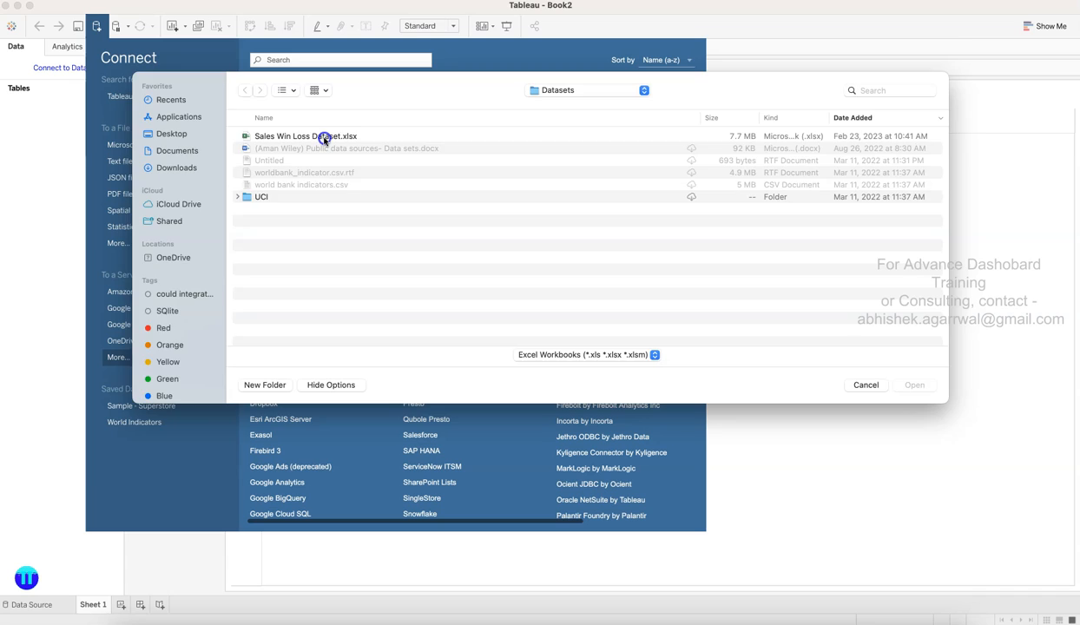
double_click(324, 138)
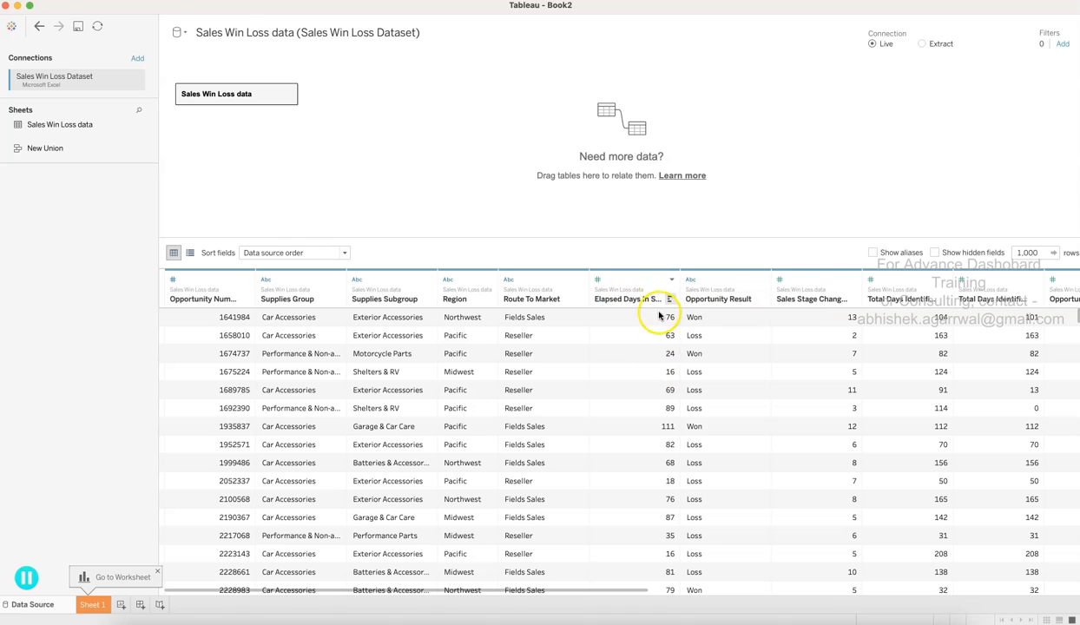
- Widen the Elapsed Days In Sales Stage, Sales Stage Change Count and both Total Days Identified columns to show their full names
left_click_drag(683, 288, 729, 287)
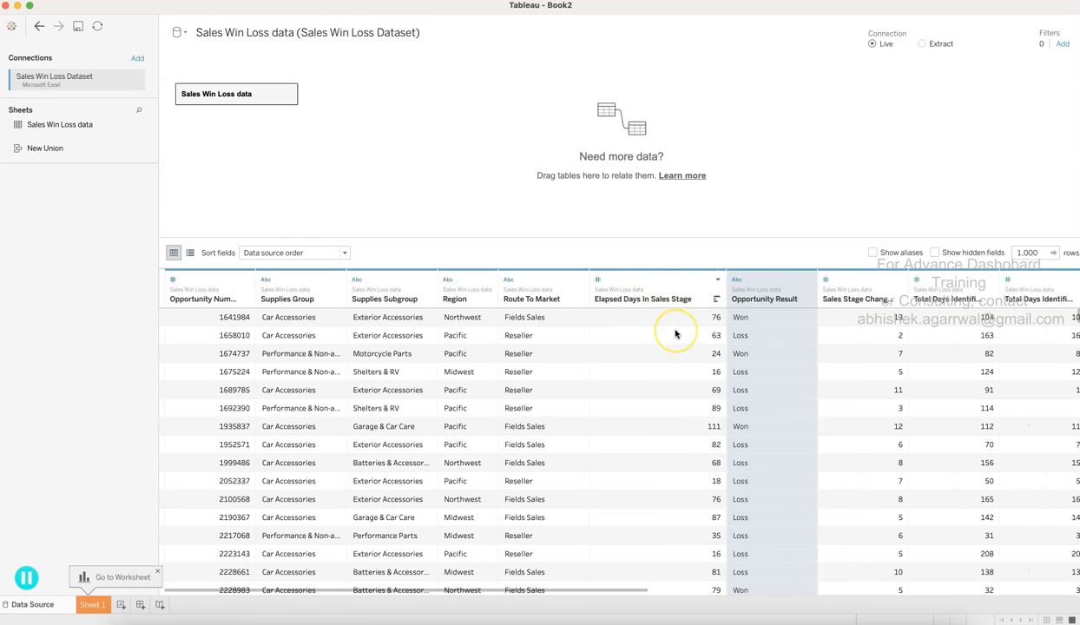
scroll(676, 333, "right", 6)
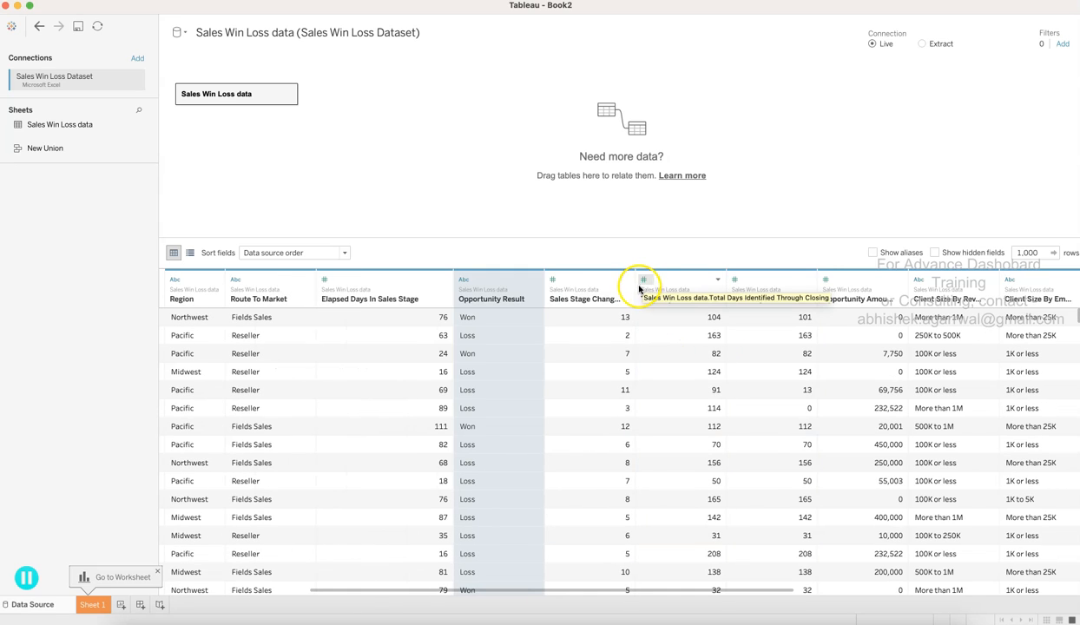
left_click_drag(640, 289, 660, 287)
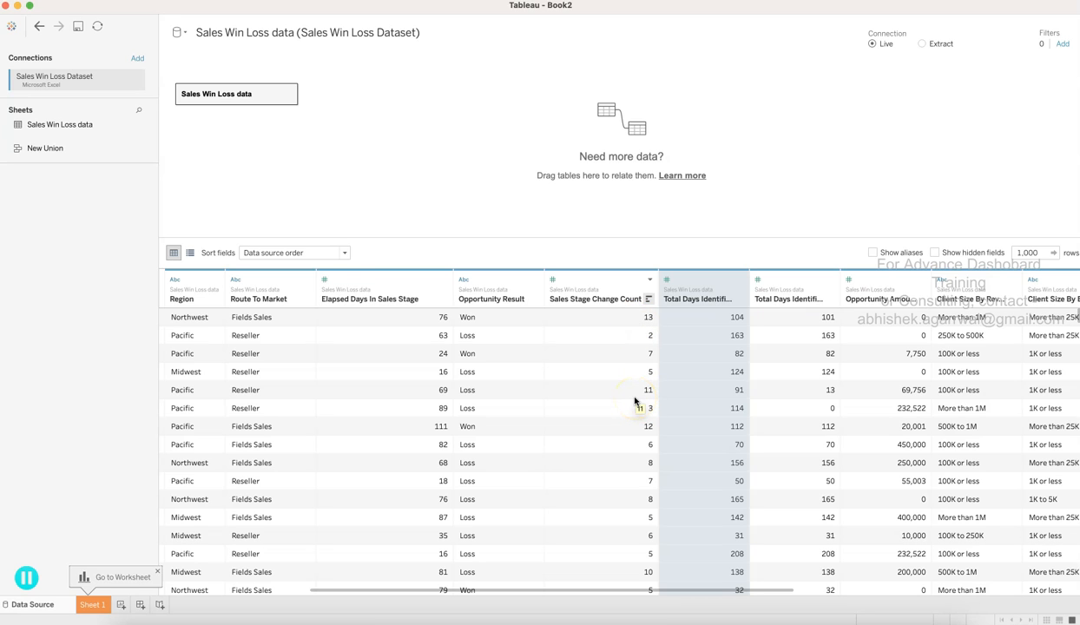
left_click_drag(749, 286, 829, 293)
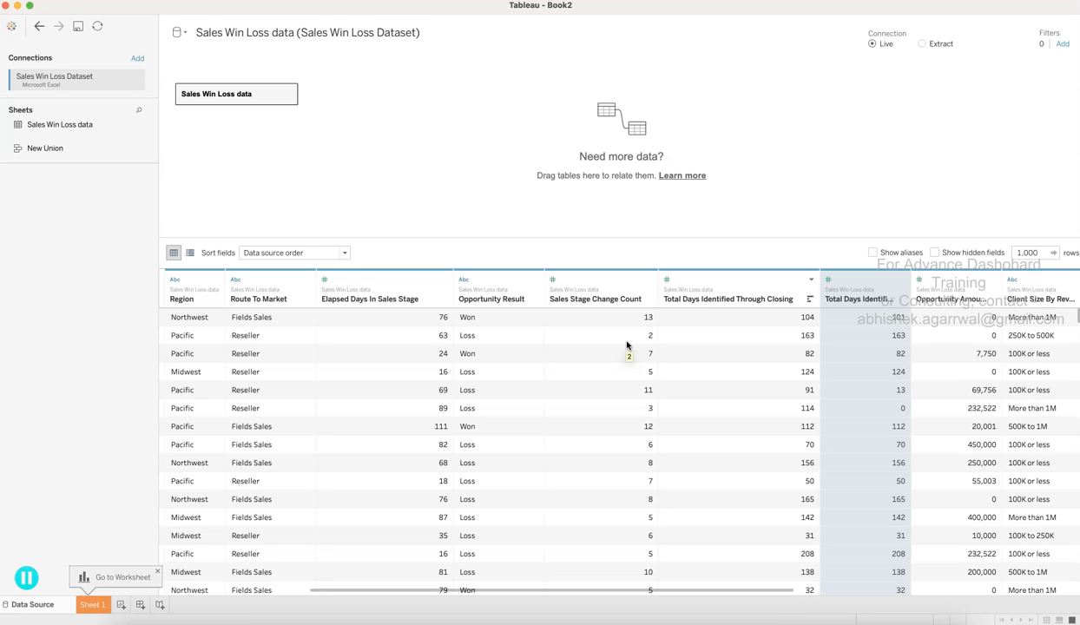
left_click_drag(912, 294, 1005, 295)
- Widen the Opportunity Amount USD, both Client Size and Revenue From Client Past Two Years columns, and review the remaining fields
scroll(849, 389, "right", 3)
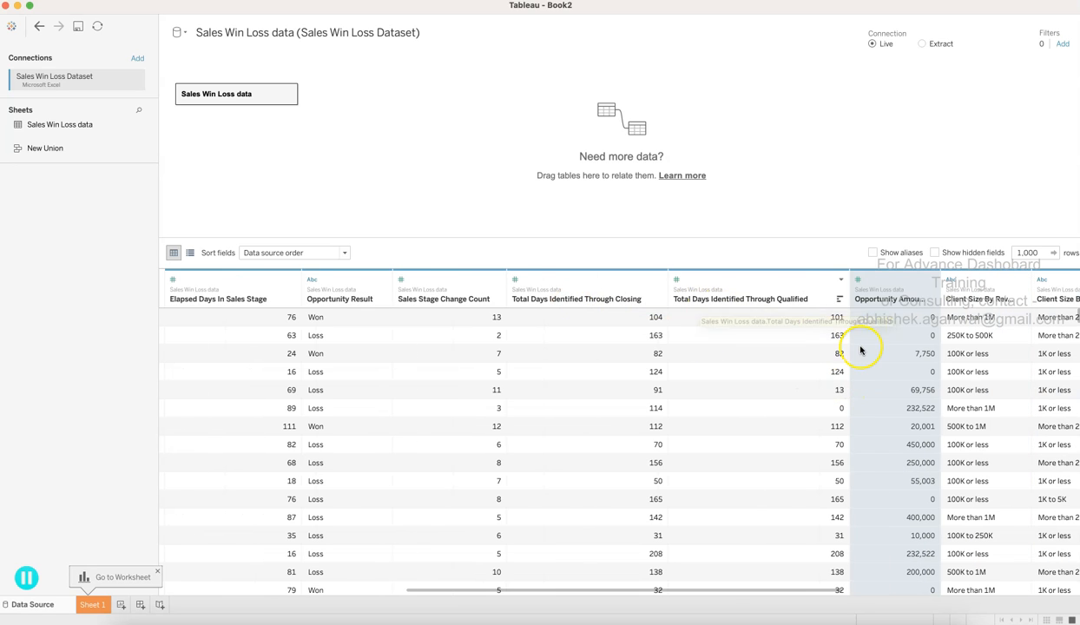
scroll(858, 343, "right", 5)
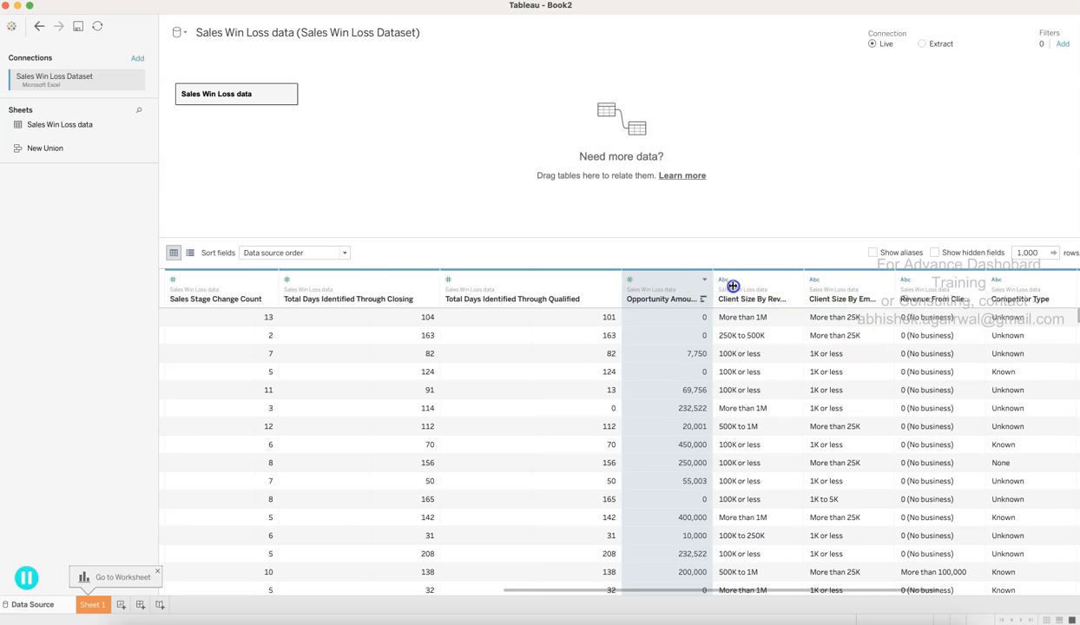
left_click_drag(713, 286, 749, 287)
left_click_drag(840, 289, 890, 287)
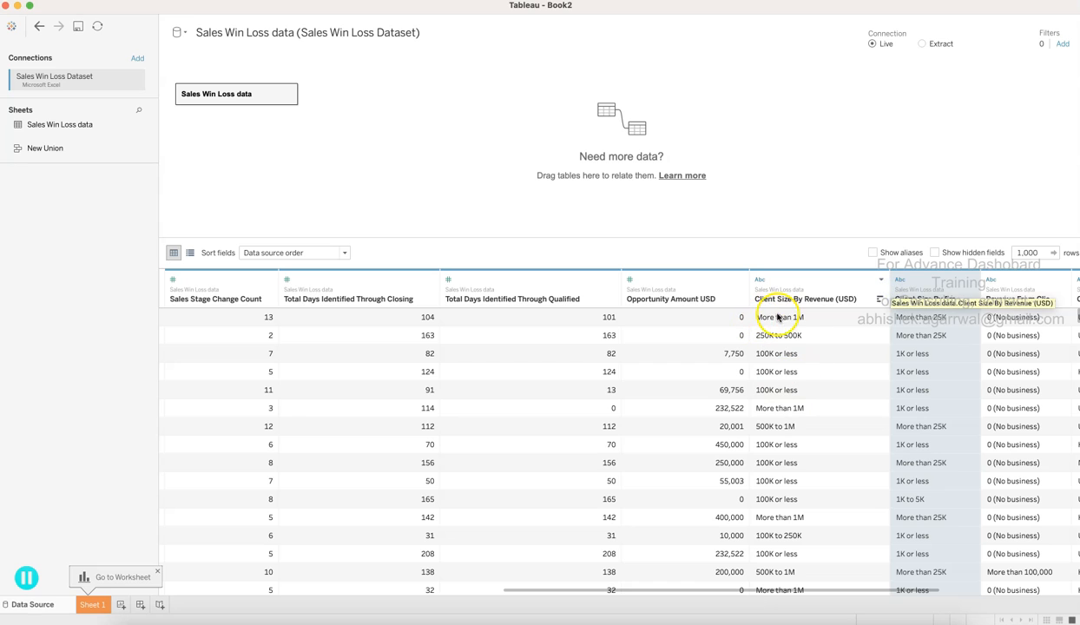
scroll(832, 388, "right", 10)
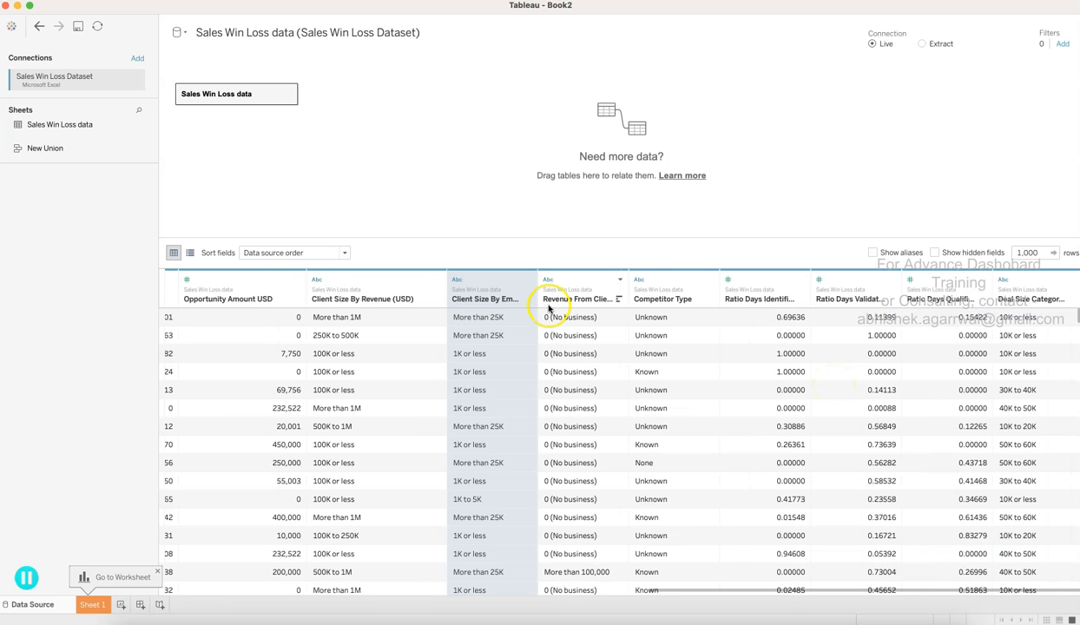
left_click_drag(537, 300, 608, 294)
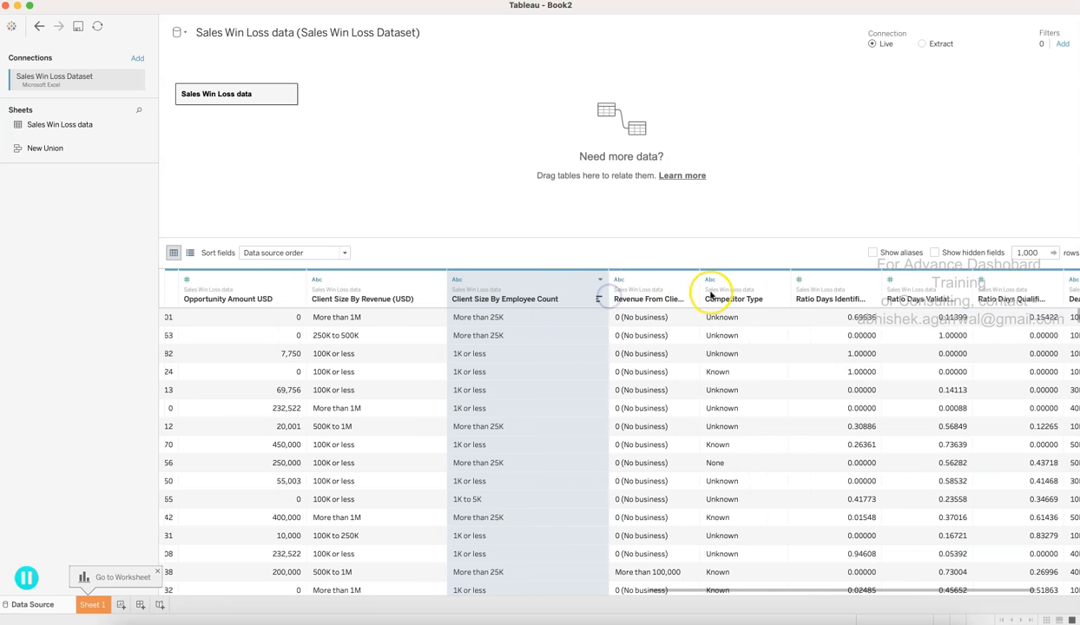
left_click_drag(700, 295, 747, 290)
scroll(817, 426, "right", 3)
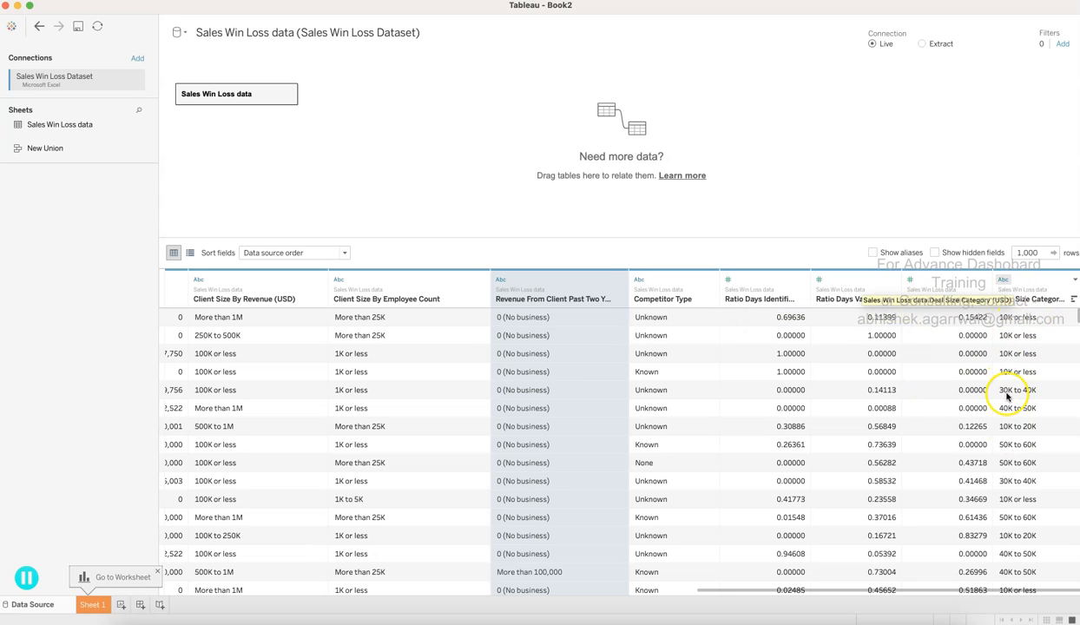
scroll(806, 421, "left", 15)
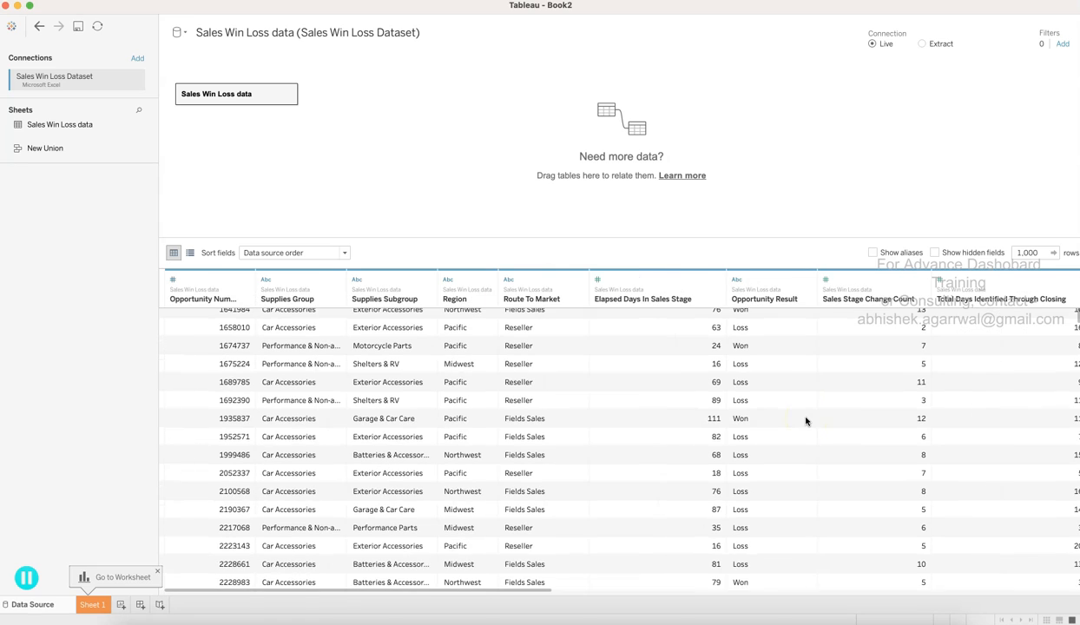
- Open Sheet 1, switch to a blank Excel workbook, and enter 2 in cell A1 and 10 in cell B1
left_click(94, 606)
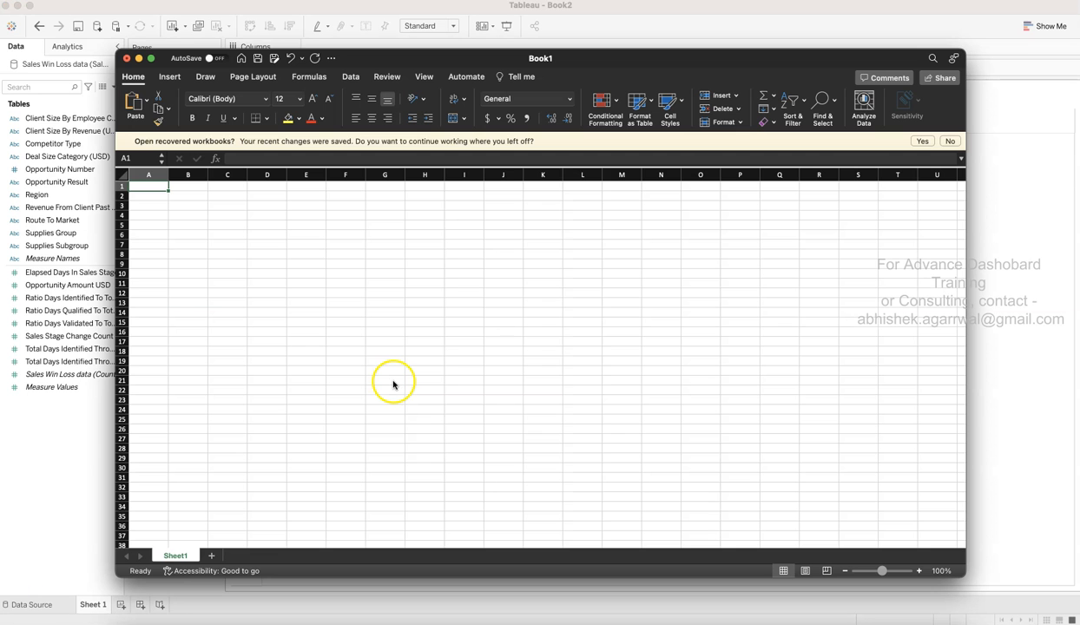
left_click(154, 187)
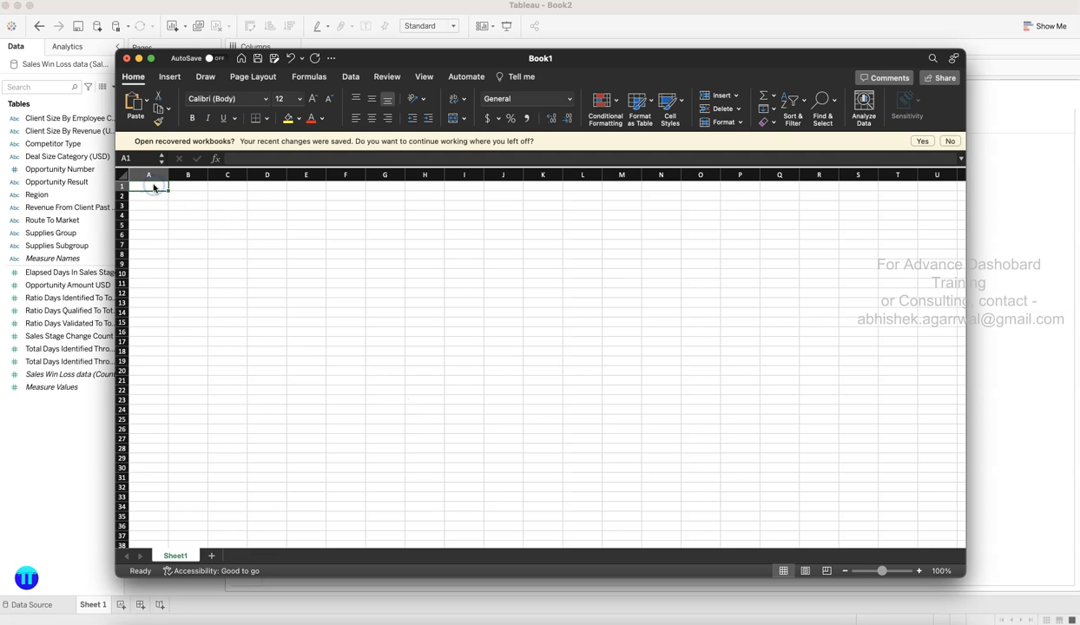
type("2")
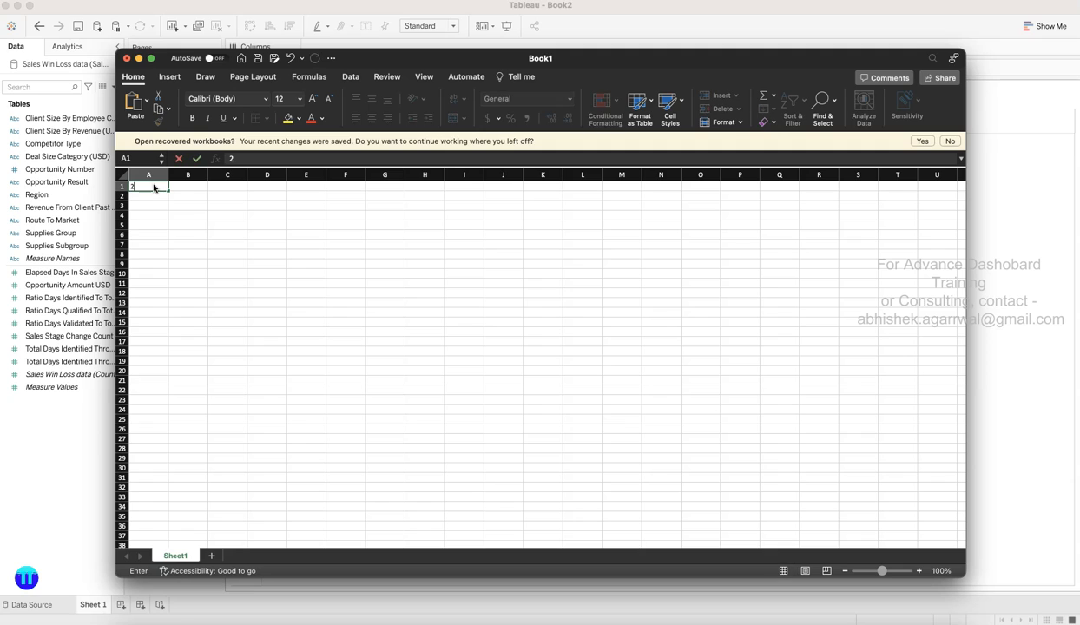
key("Tab")
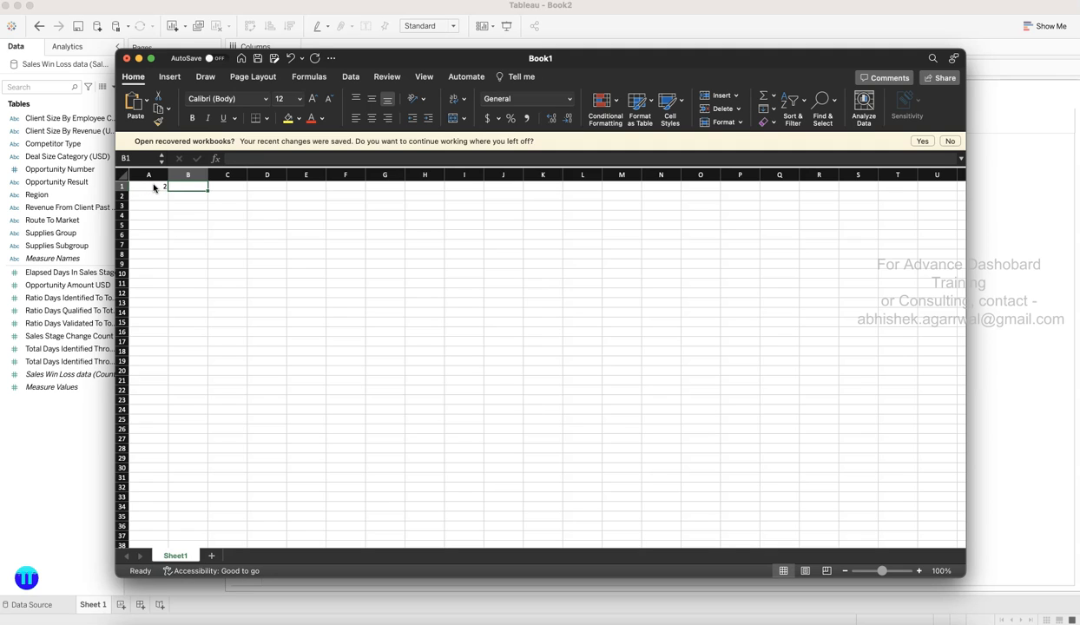
type("10")
key("Return")
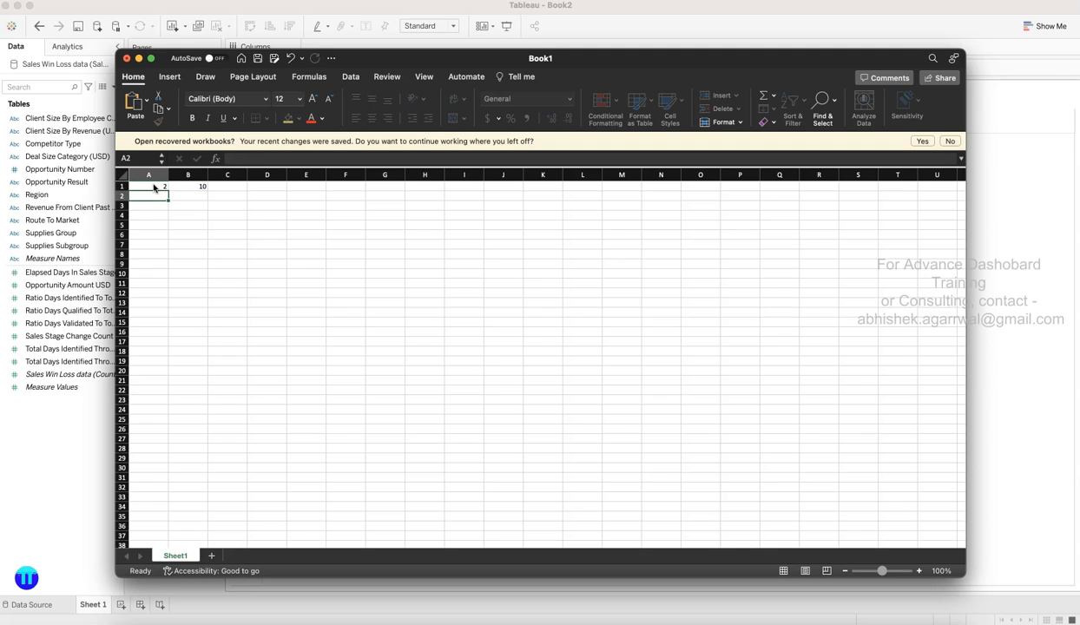
- Enter the formula =A1/2 in cell A2 of the Excel sheet
type("=")
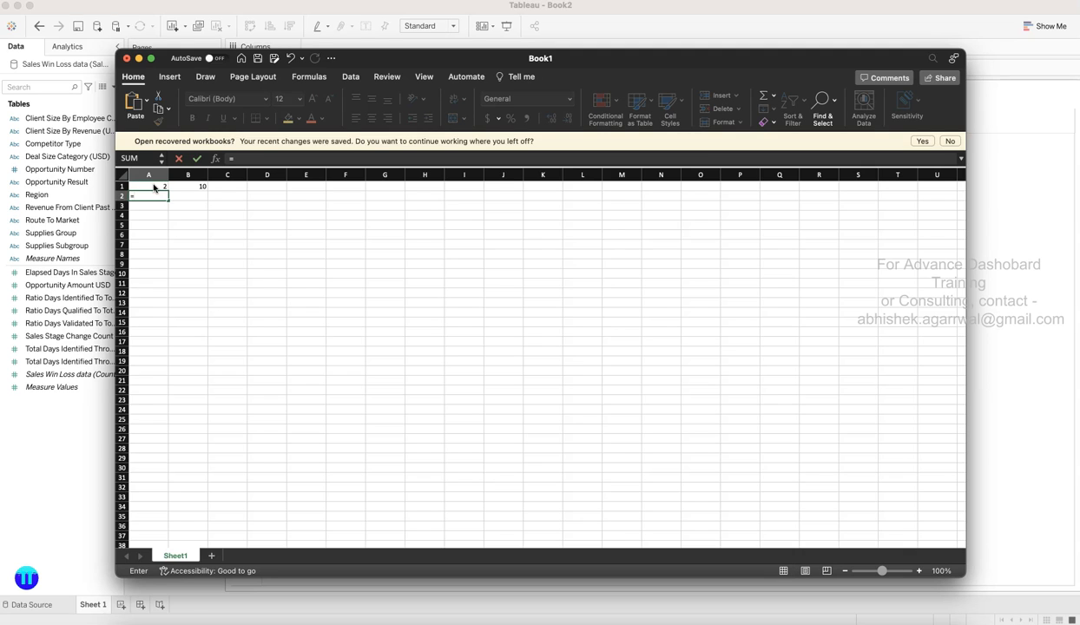
left_click(153, 187)
type("/2")
key("Return")
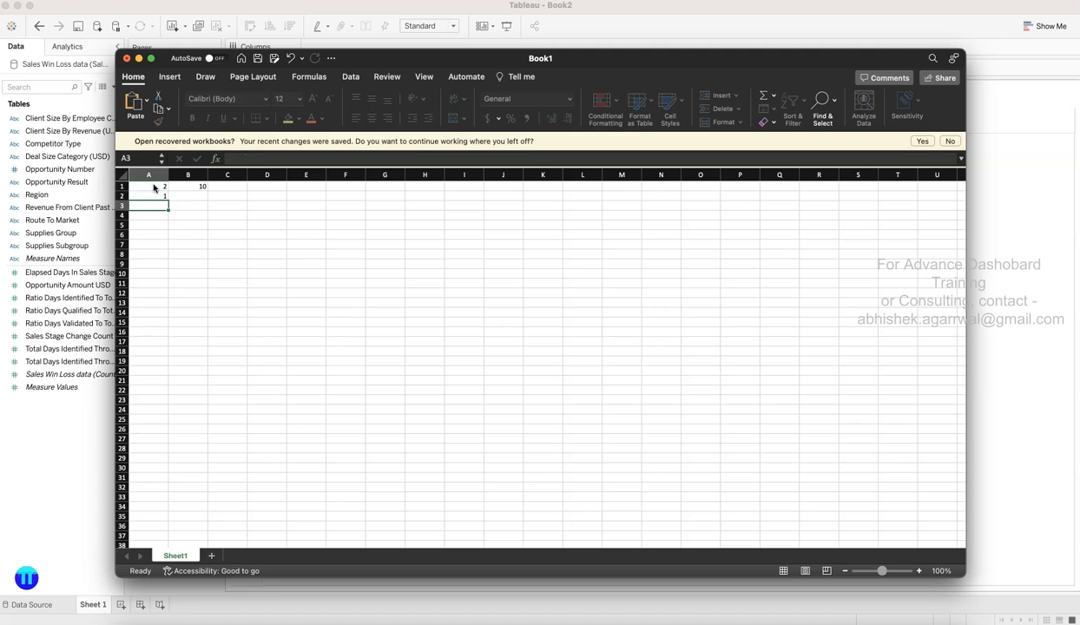
- Enter the formula =B1/A1 in cell B2 to divide the second number by the first
left_click(153, 186)
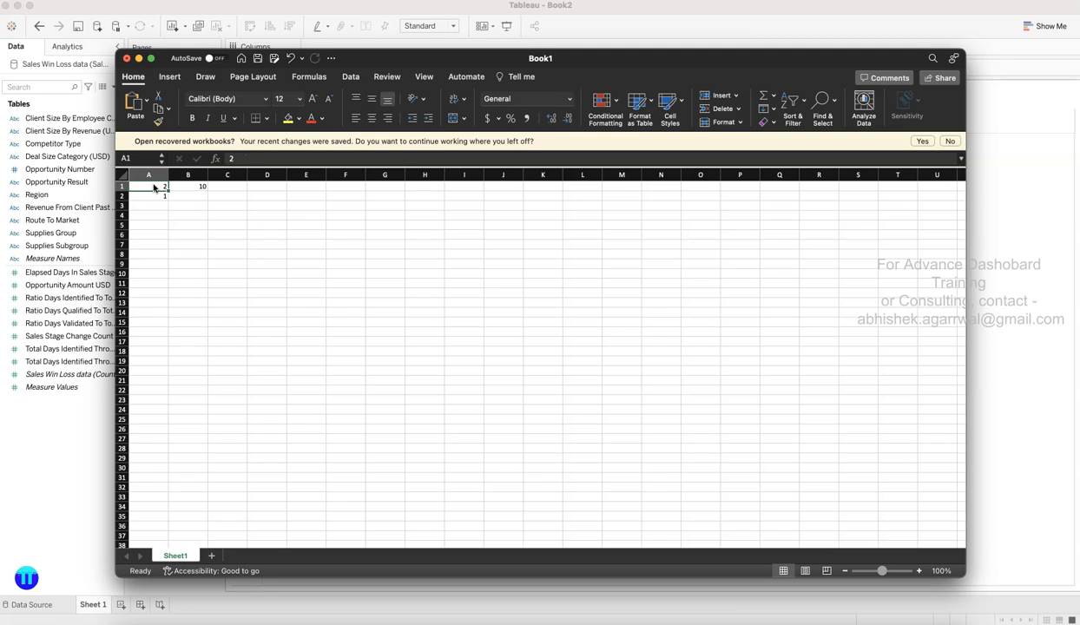
key("Down")
key("Right")
type("=")
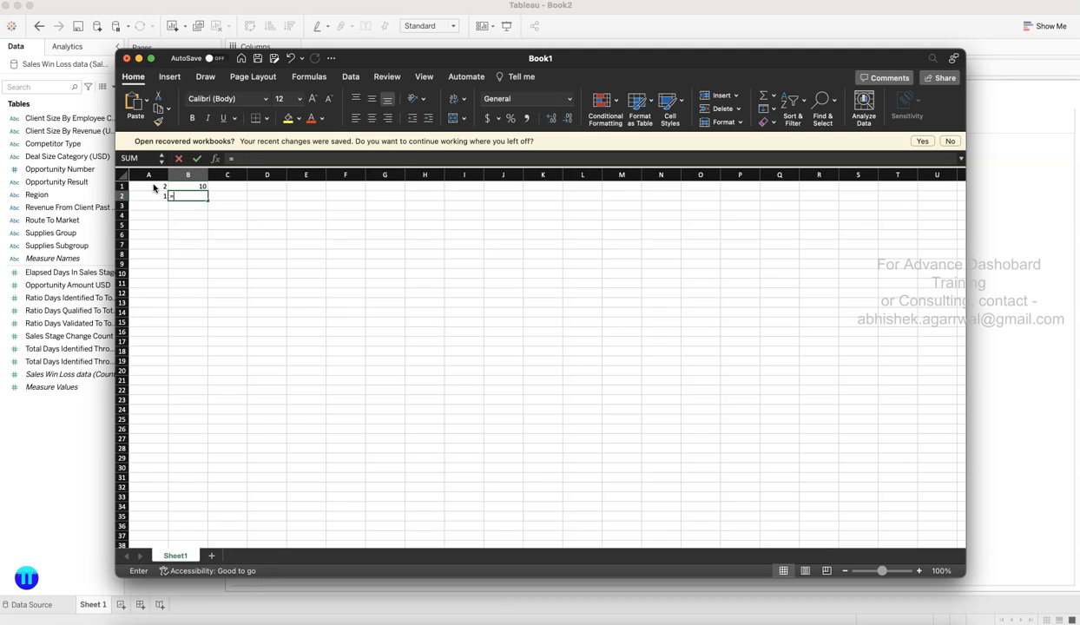
key("Up")
type("/")
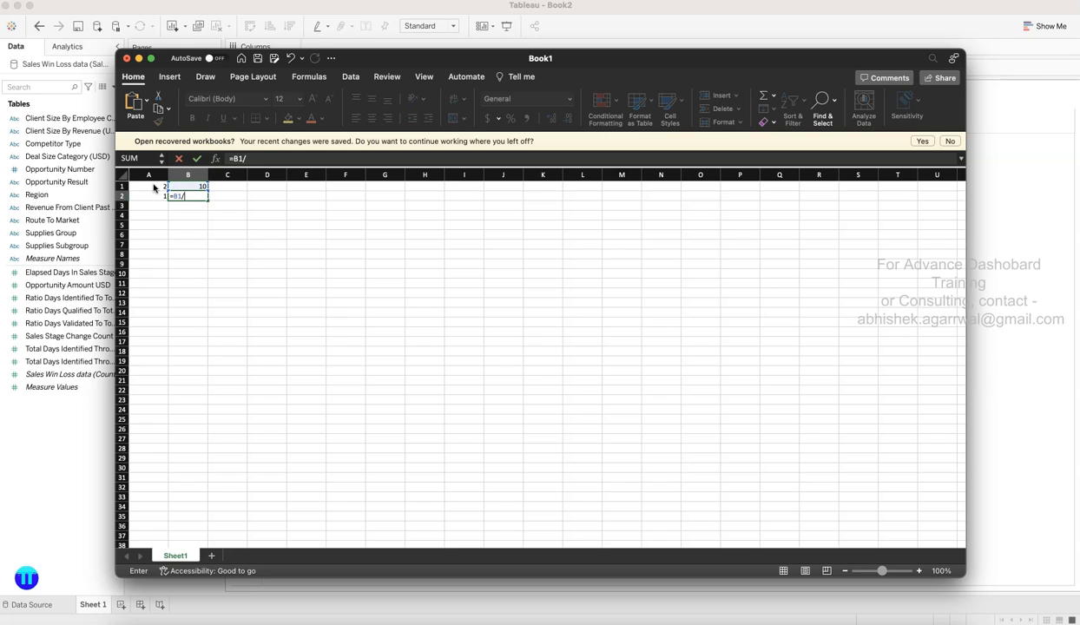
left_click(153, 187)
key("Return")
- Examine the numbers and ratio formulas in cells A1 to B2
key("Up")
key("Up")
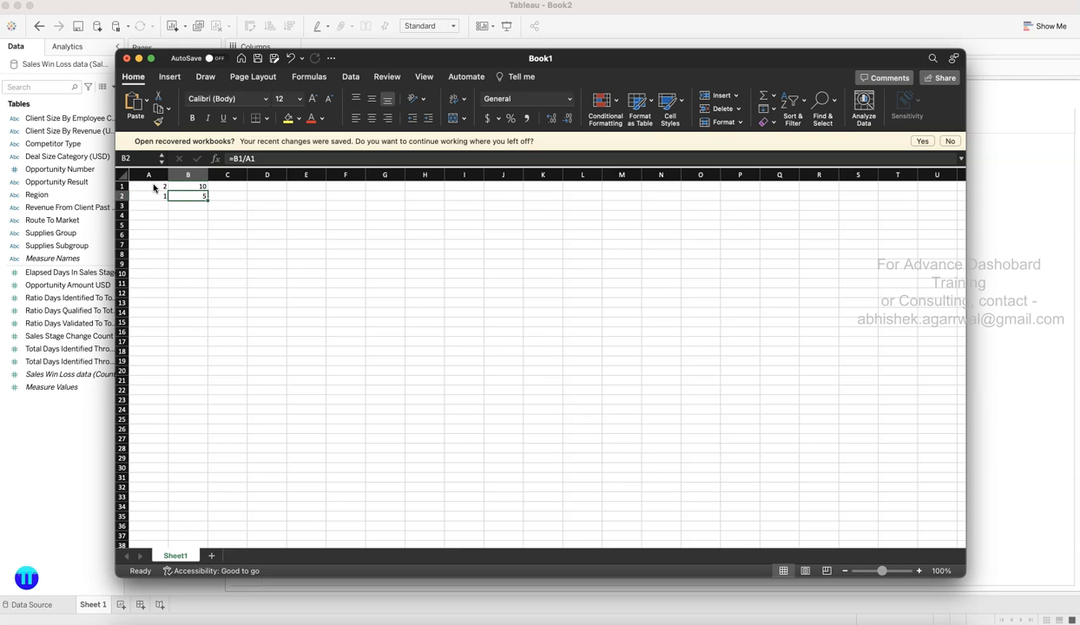
key("Left")
key("Right")
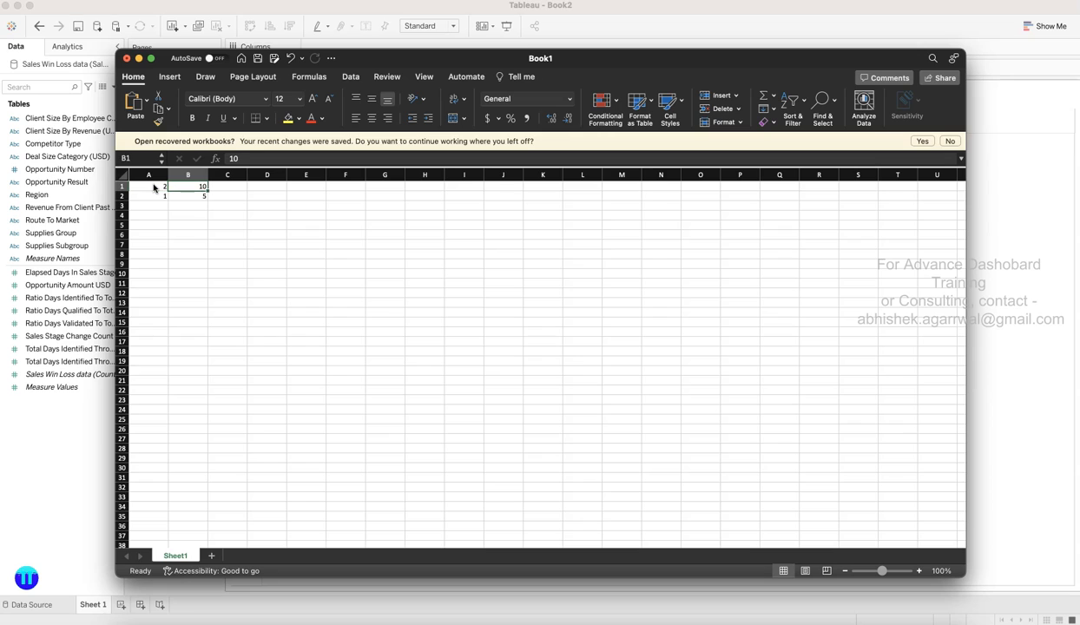
key("Down")
key("Left")
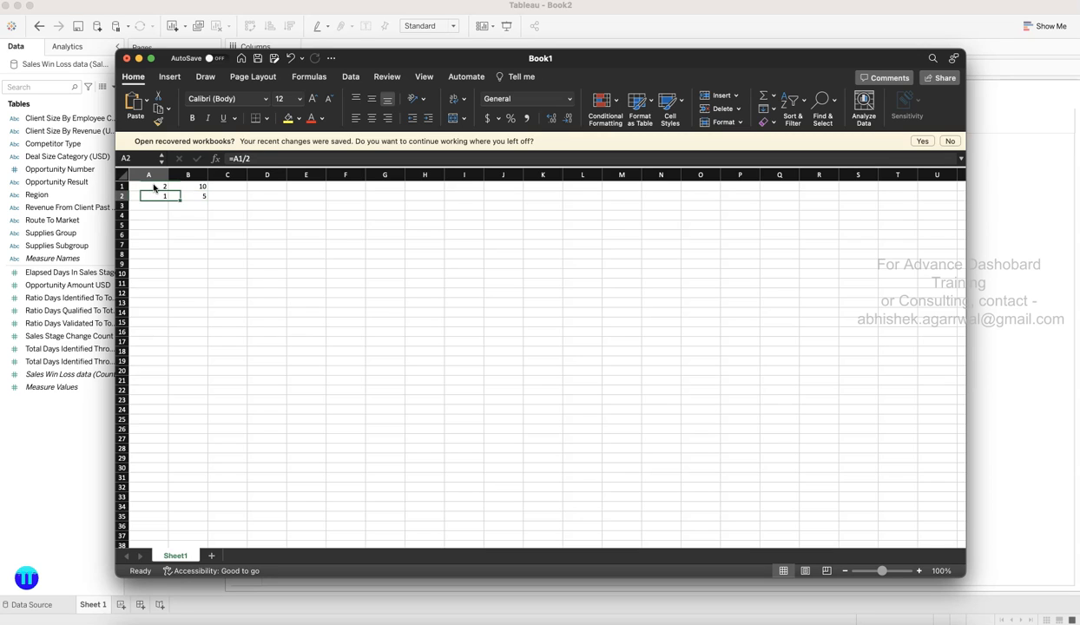
key("Up")
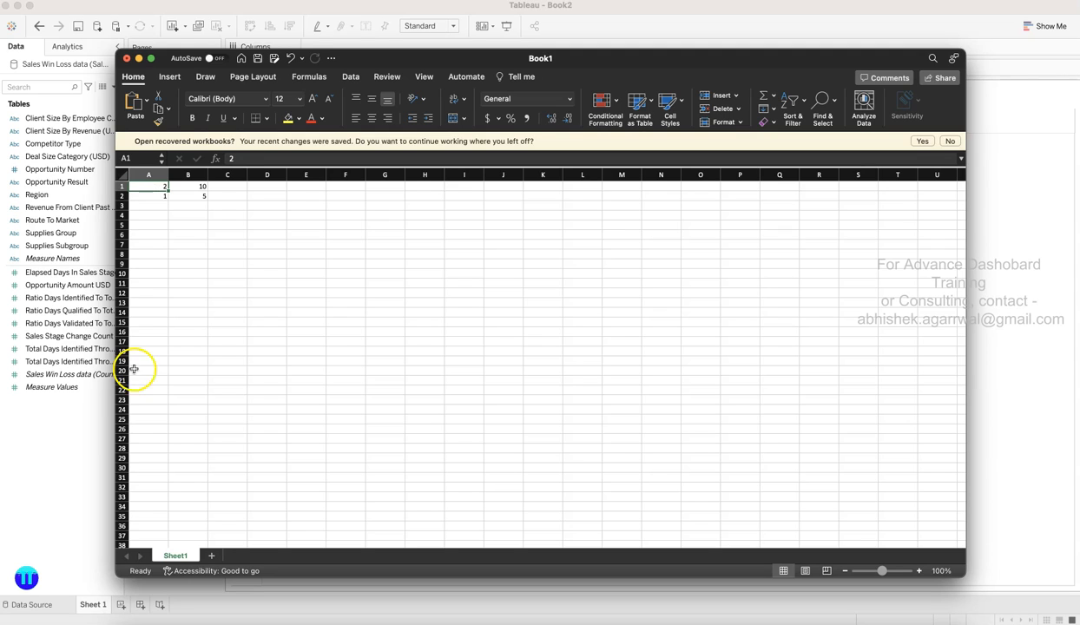
- Switch back to Tableau and create a calculated field named Win Deals
left_click(65, 462)
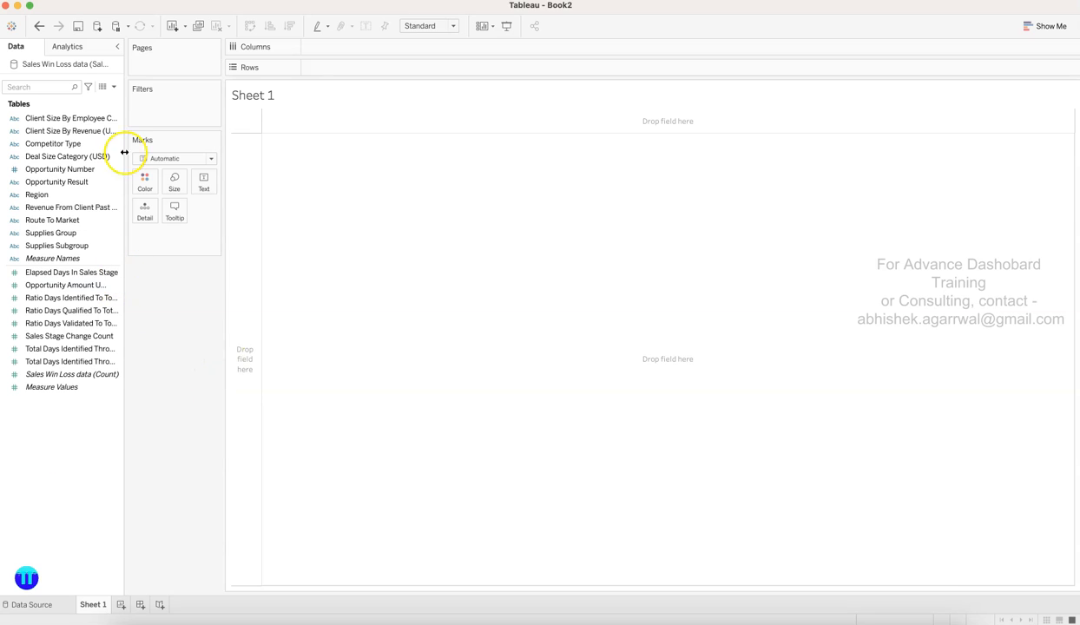
left_click(113, 86)
left_click(105, 104)
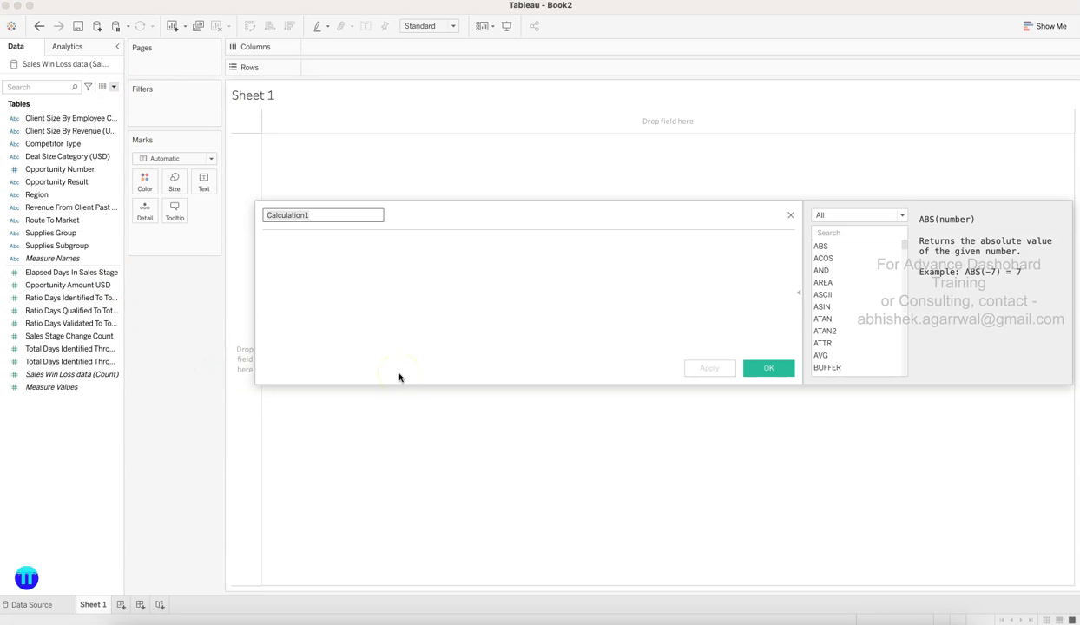
type("W")
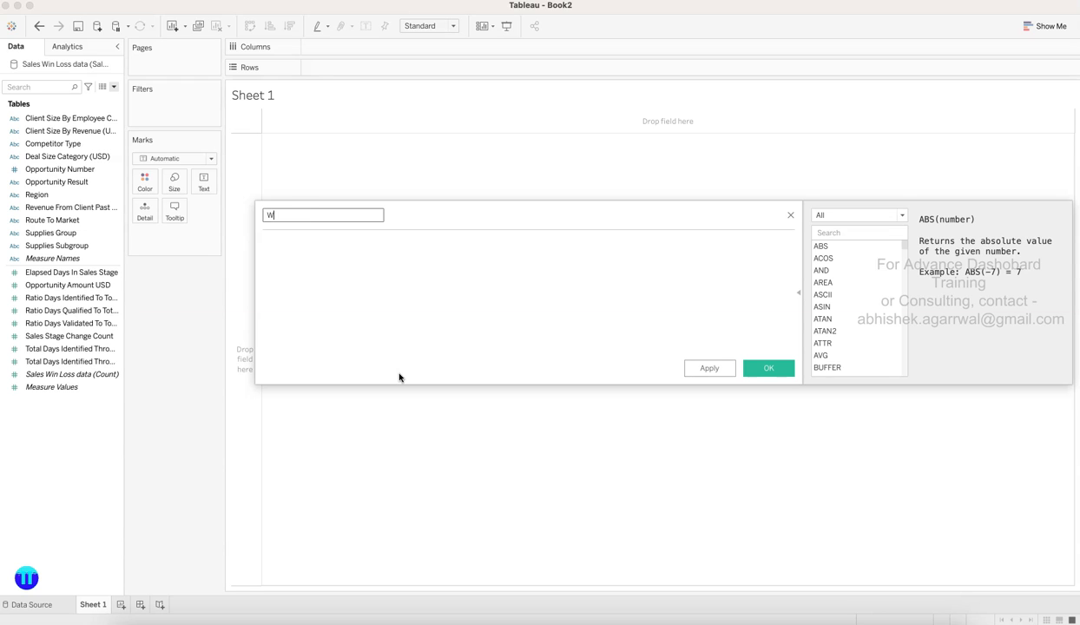
type("in Deals")
key("Tab")
- Enter the Win Deals formula IF [Opportunity Result] = "Won" THEN [Opportunity Amount USD] END
type("if")
key("Return")
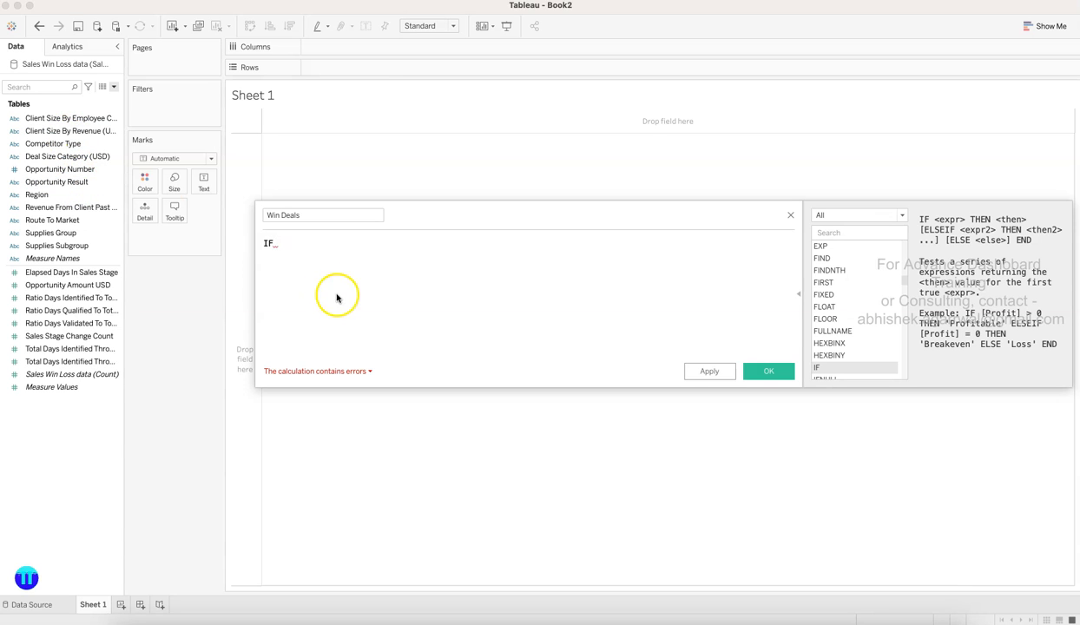
type("opp")
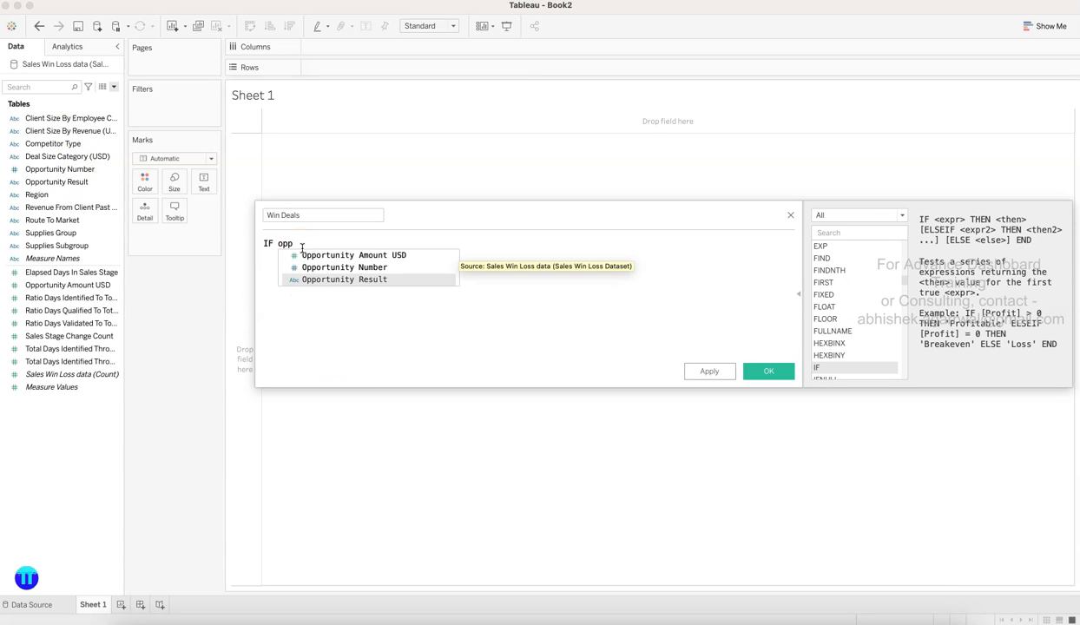
key("Return")
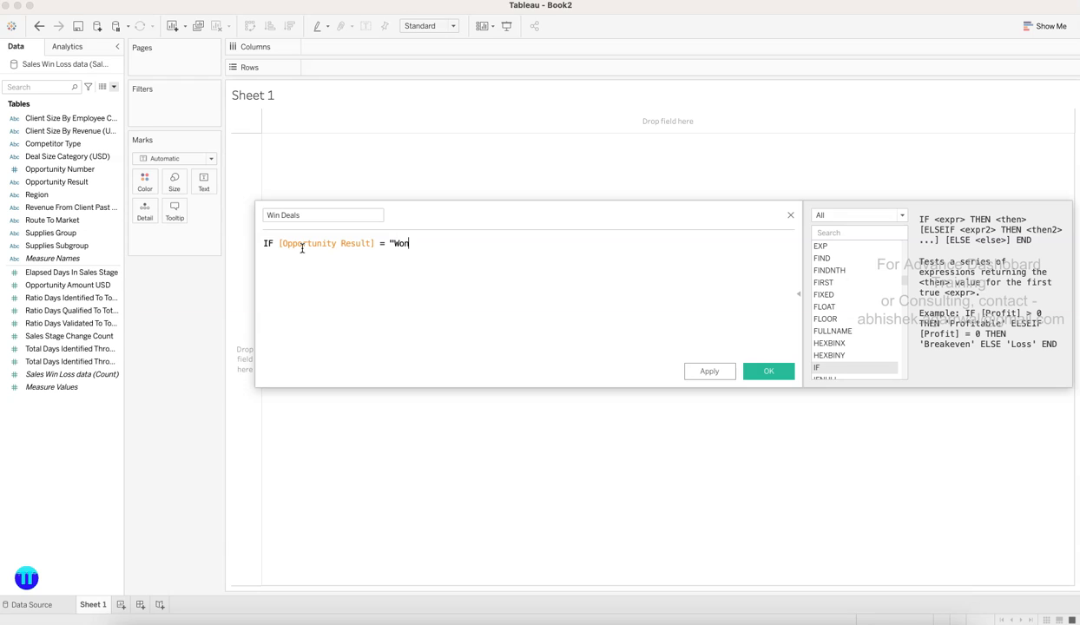
type("= \"Won\" the")
key("Return")
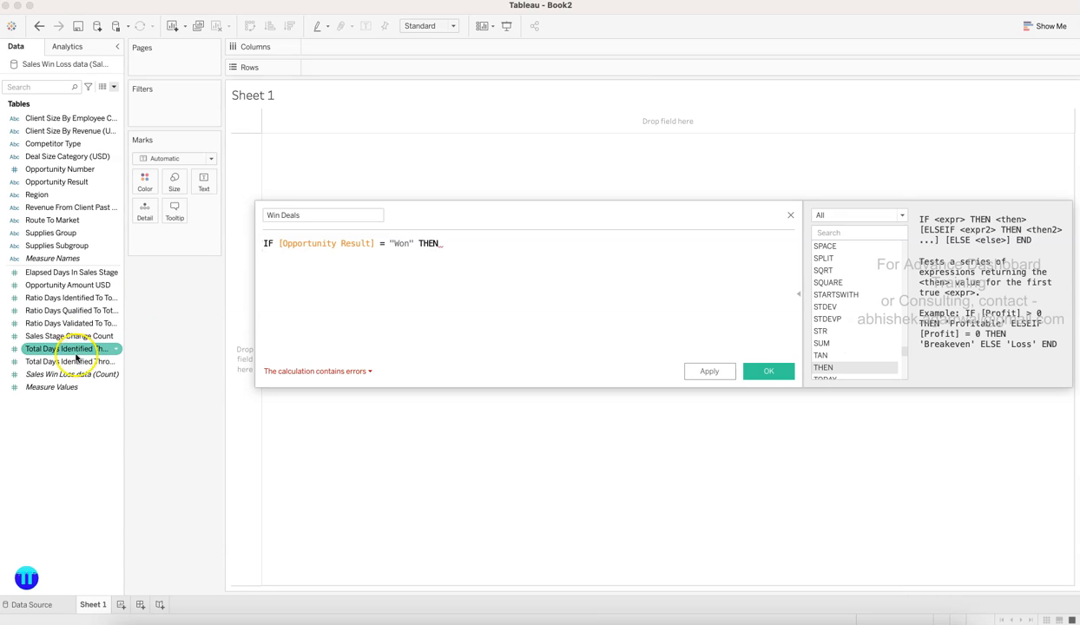
left_click(58, 287)
left_click(403, 289)
type("opp")
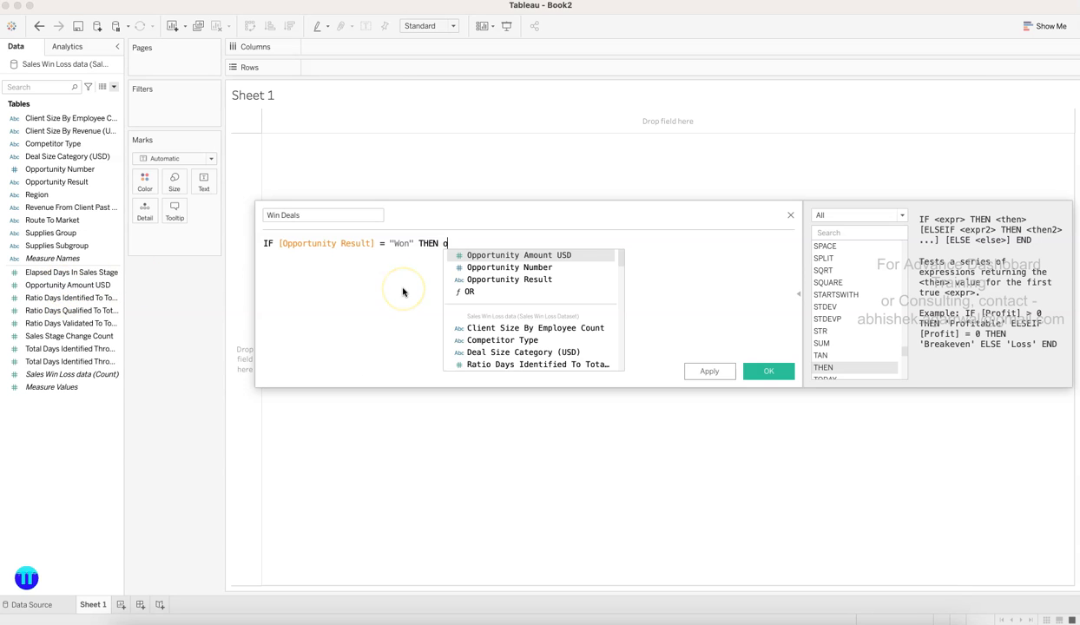
key("Return")
type("end")
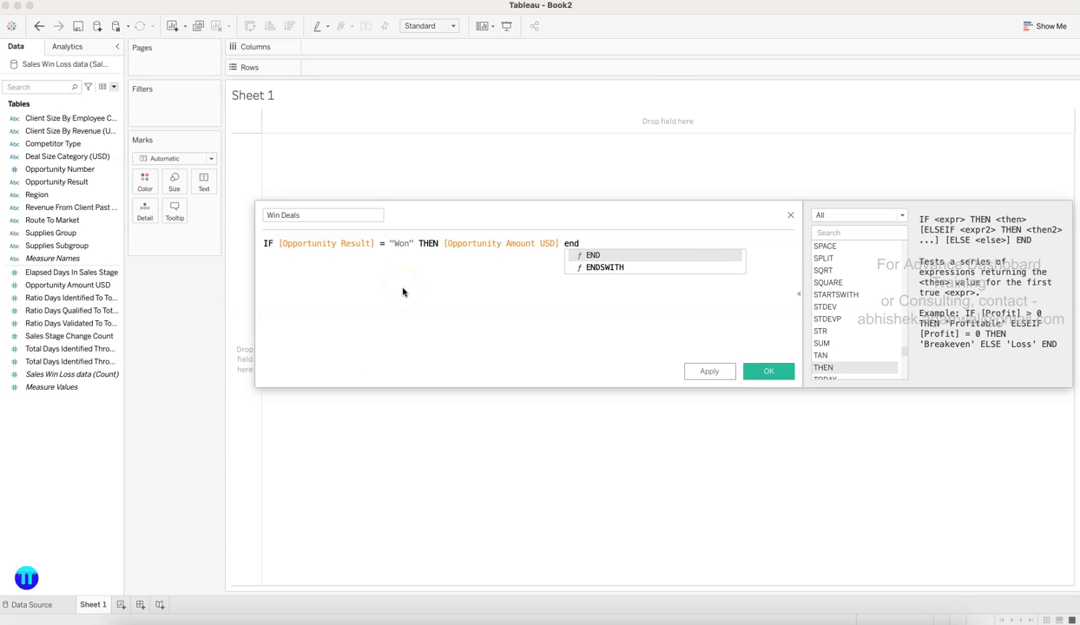
key("Return")
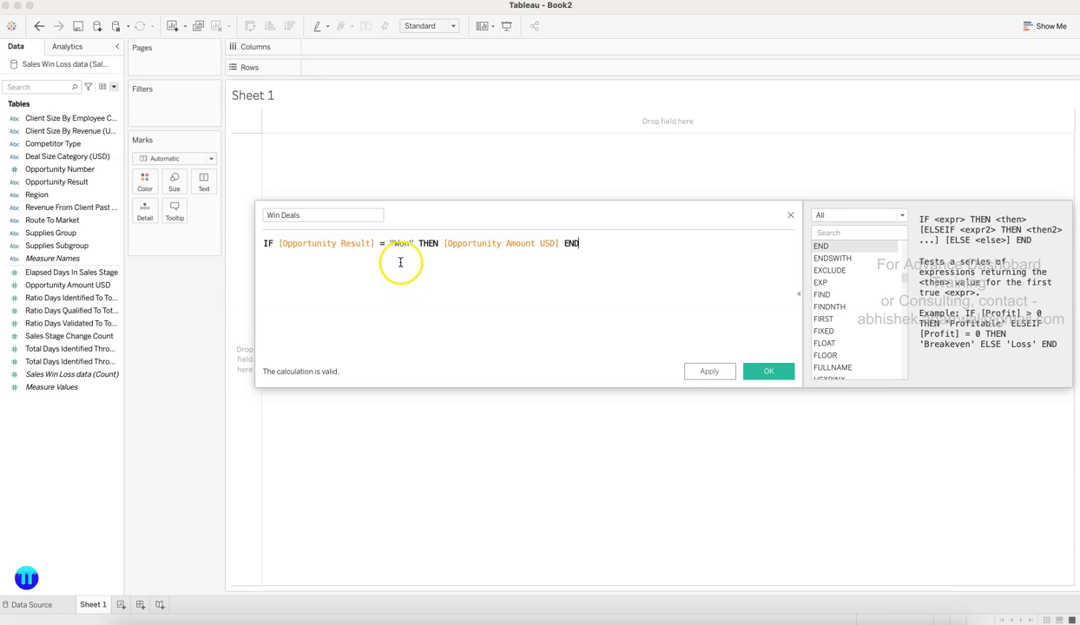
- Replace [Opportunity Amount USD] with [Opportunity Number] in the Win Deals formula and save the calculated field
left_click_drag(419, 244, 610, 244)
left_click(610, 244)
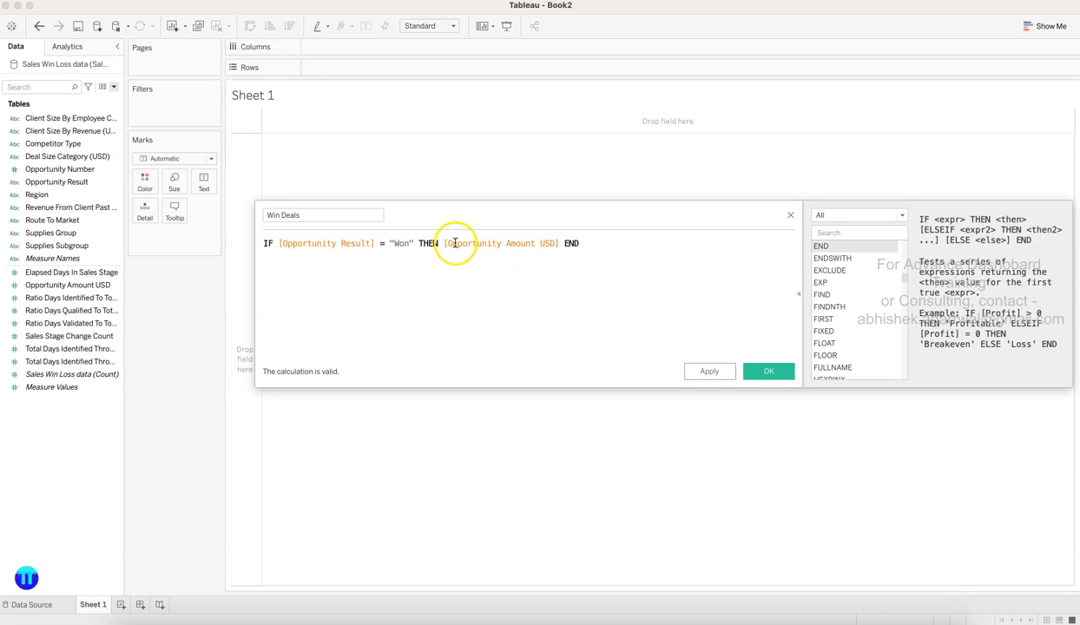
left_click_drag(443, 243, 524, 244)
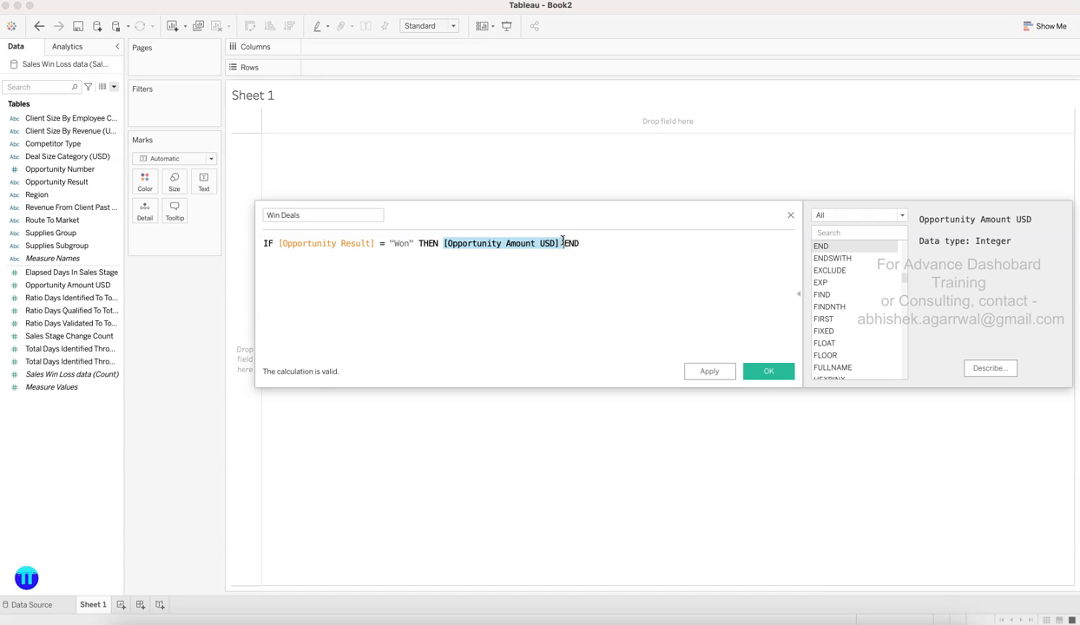
left_click(96, 203)
left_click(462, 259)
left_click_drag(446, 244, 541, 242)
type("opp")
key("Down")
key("Return")
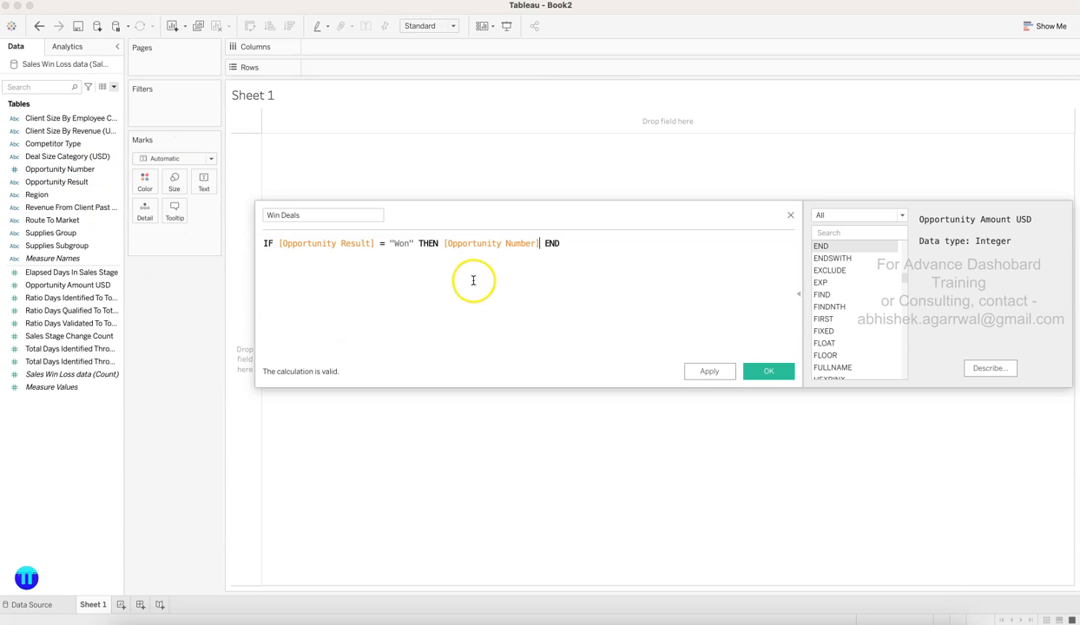
left_click(769, 371)
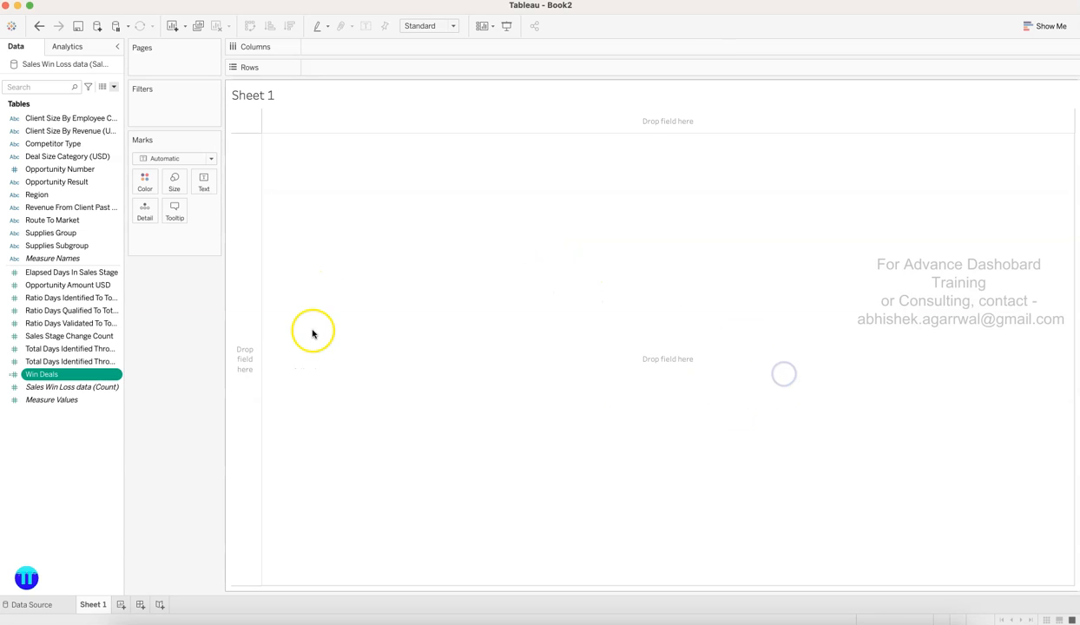
left_click(116, 375)
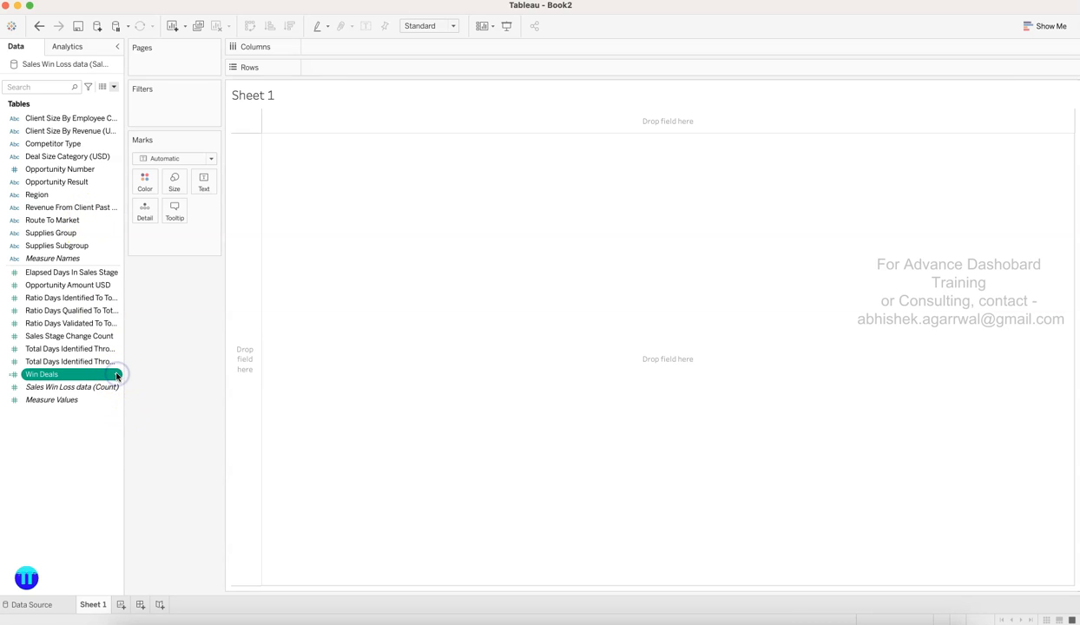
left_click(82, 379)
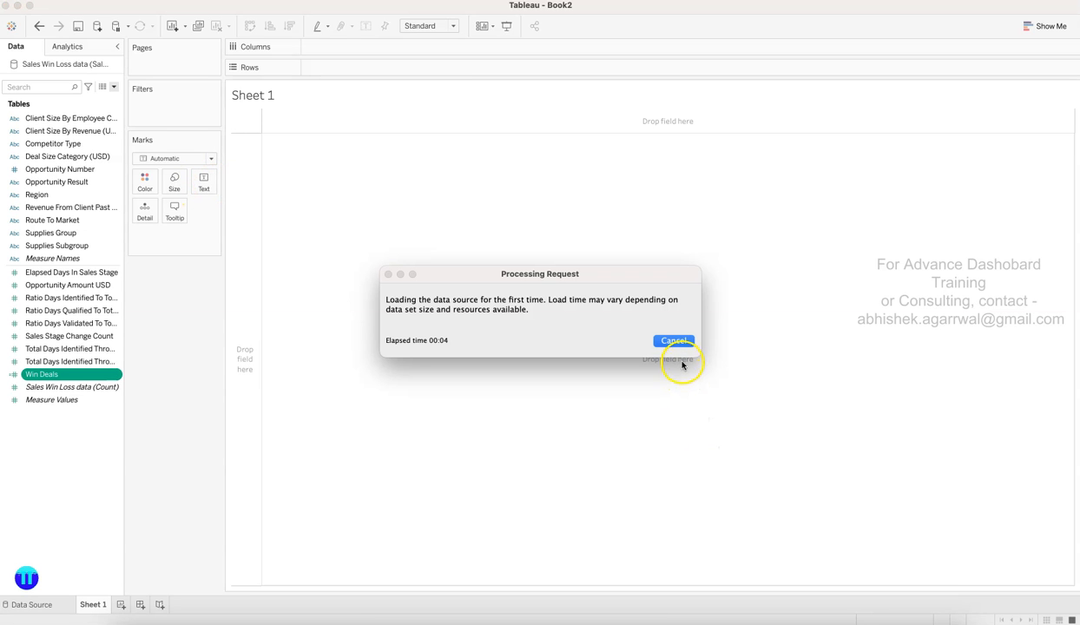
left_click(680, 342)
left_click(159, 318)
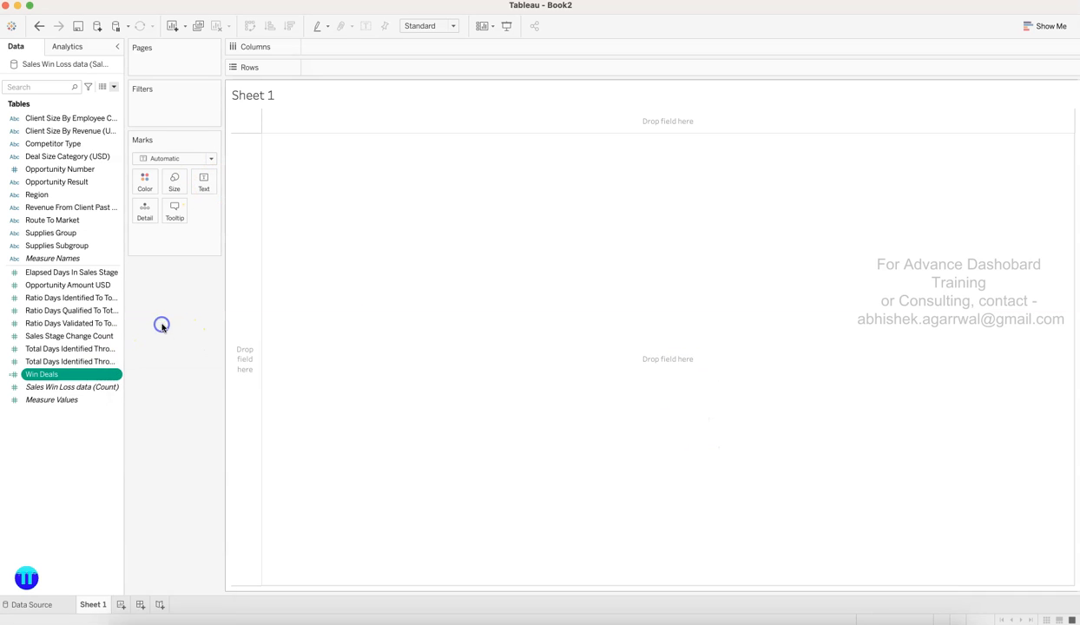
- Show Win Deals as text on Sheet 1 and set its aggregation to Count (Distinct)
left_click_drag(75, 375, 201, 180)
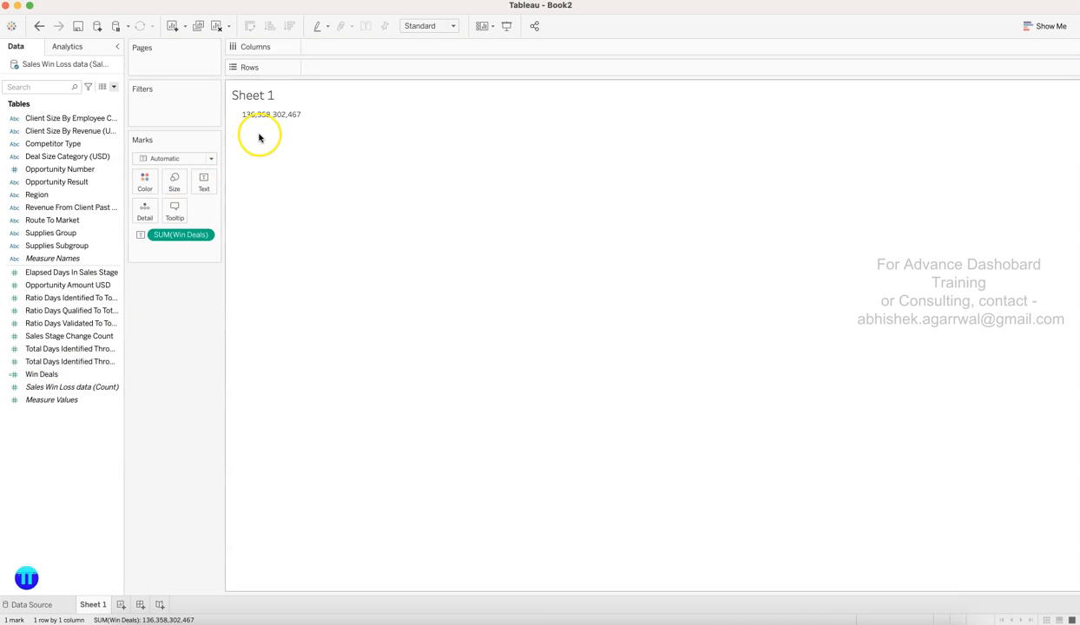
left_click(198, 236)
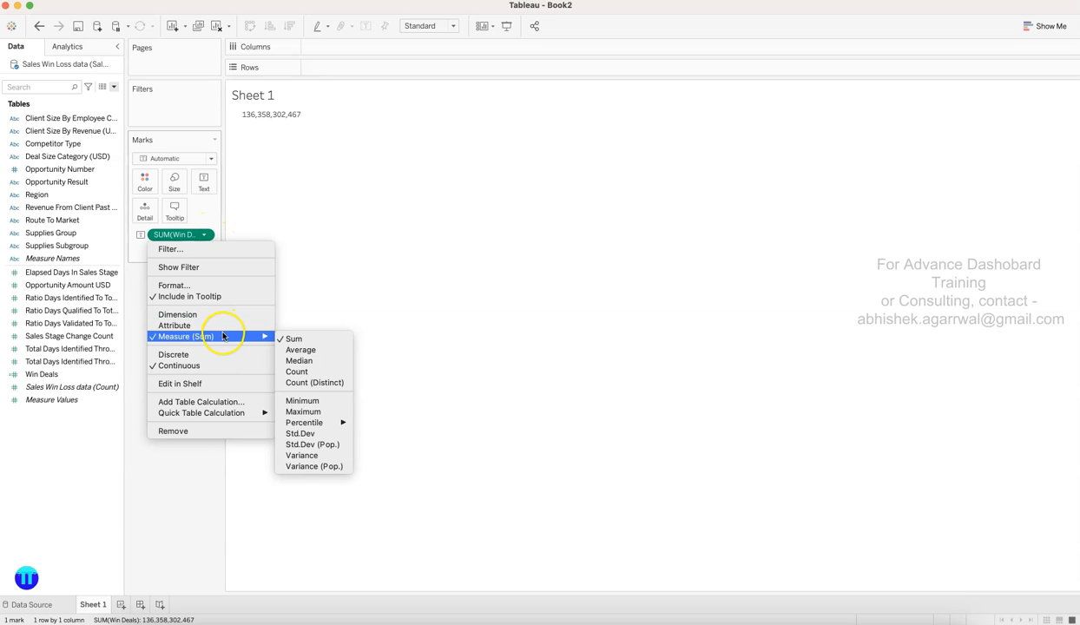
mouse_move(260, 336)
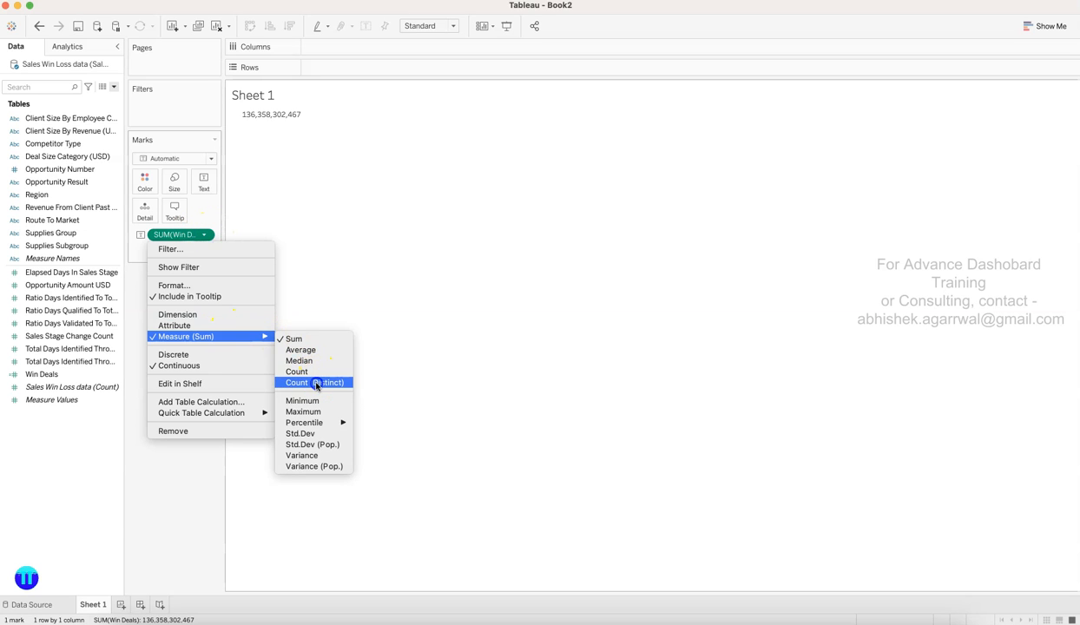
left_click(313, 378)
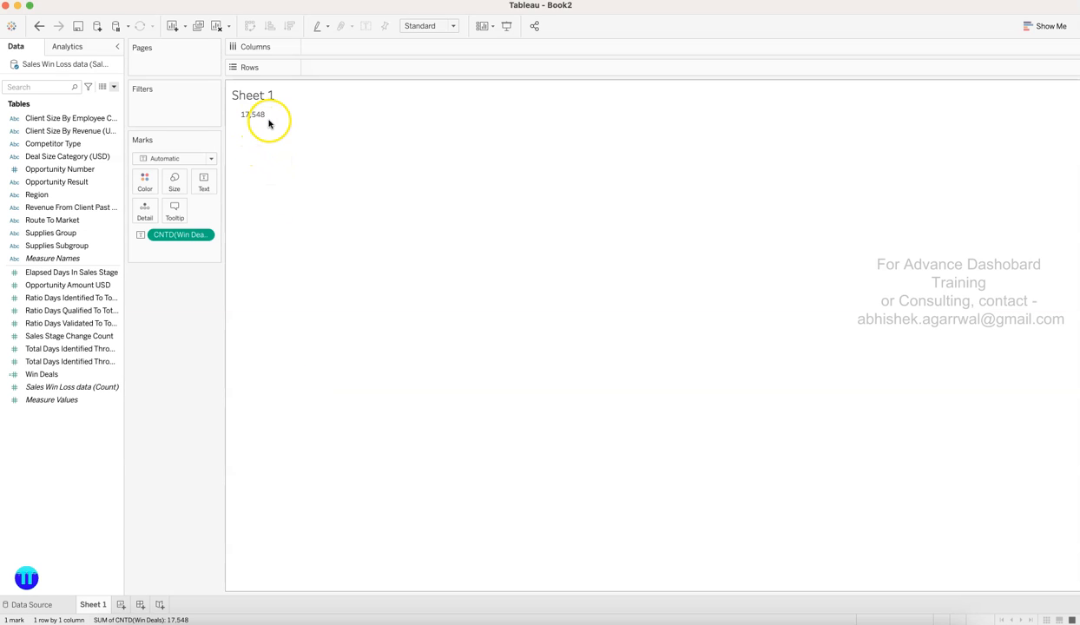
- Duplicate the Win Deals calculated field and check the Opportunity Result values in the data source
right_click(115, 374)
left_click(146, 195)
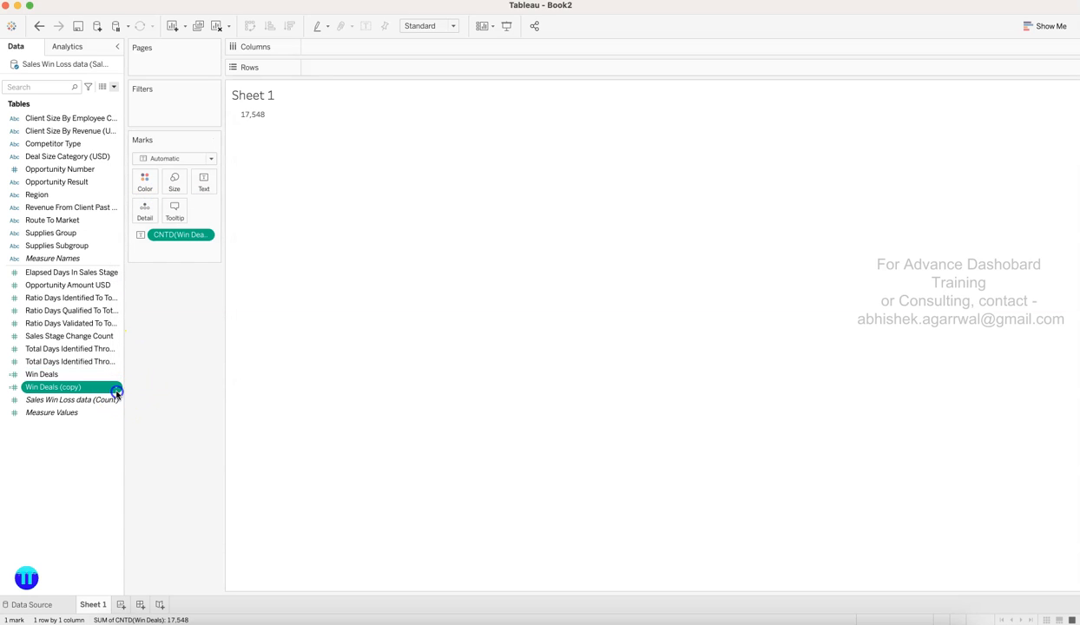
left_click(115, 391)
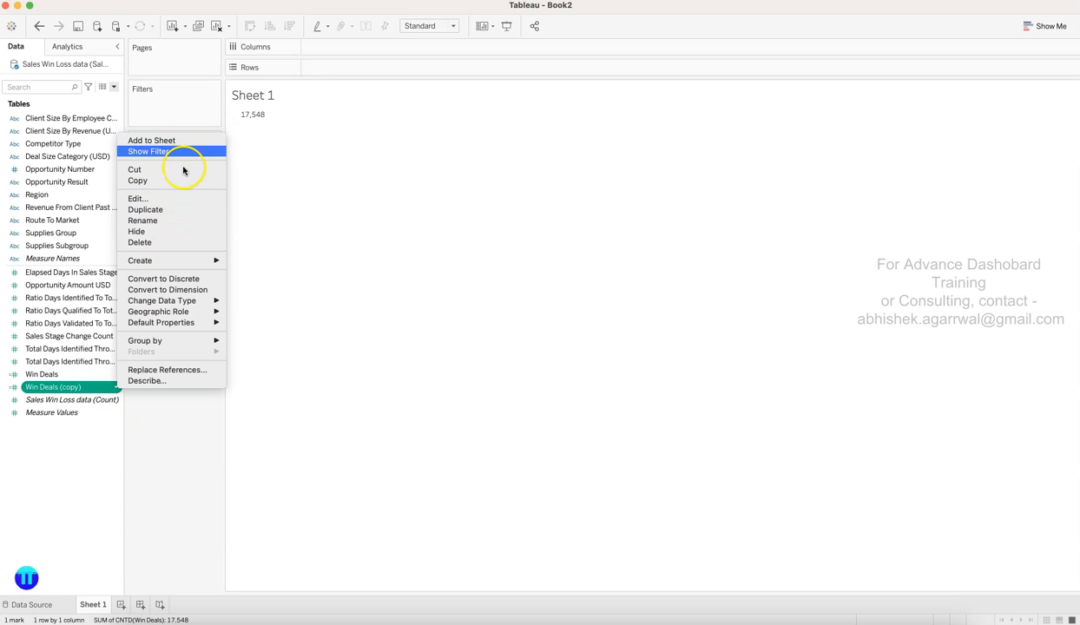
left_click(177, 199)
left_click(412, 243)
left_click(790, 215)
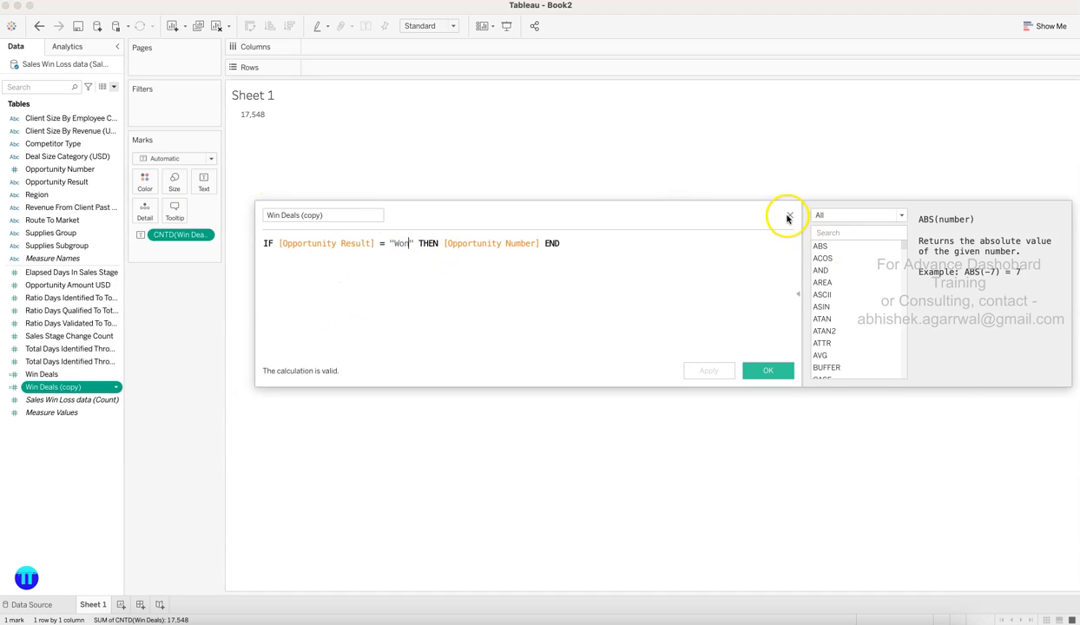
left_click(50, 603)
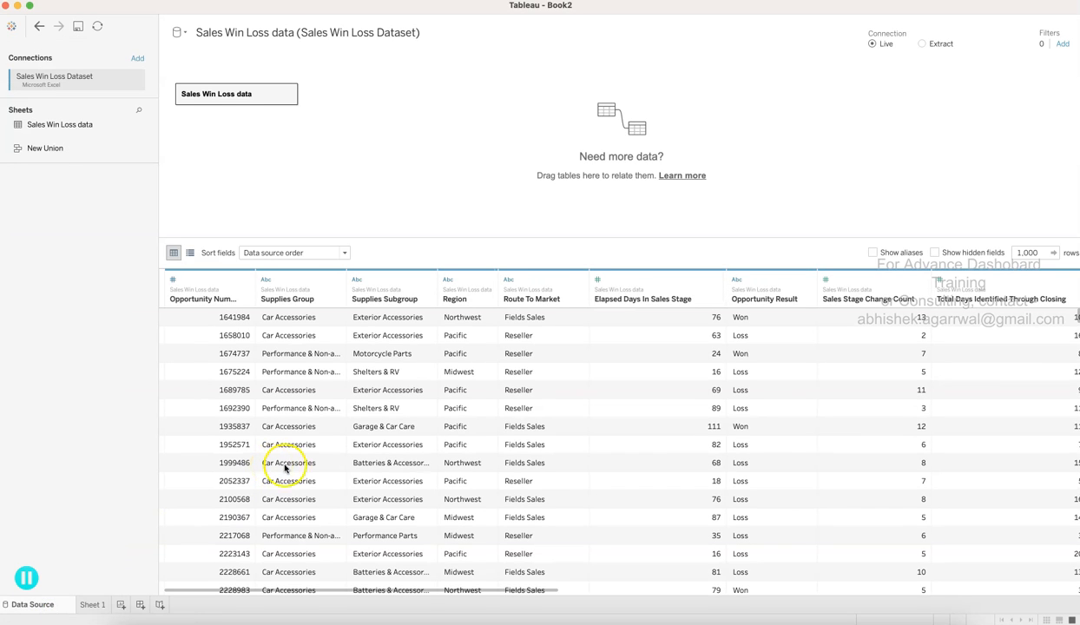
left_click(92, 604)
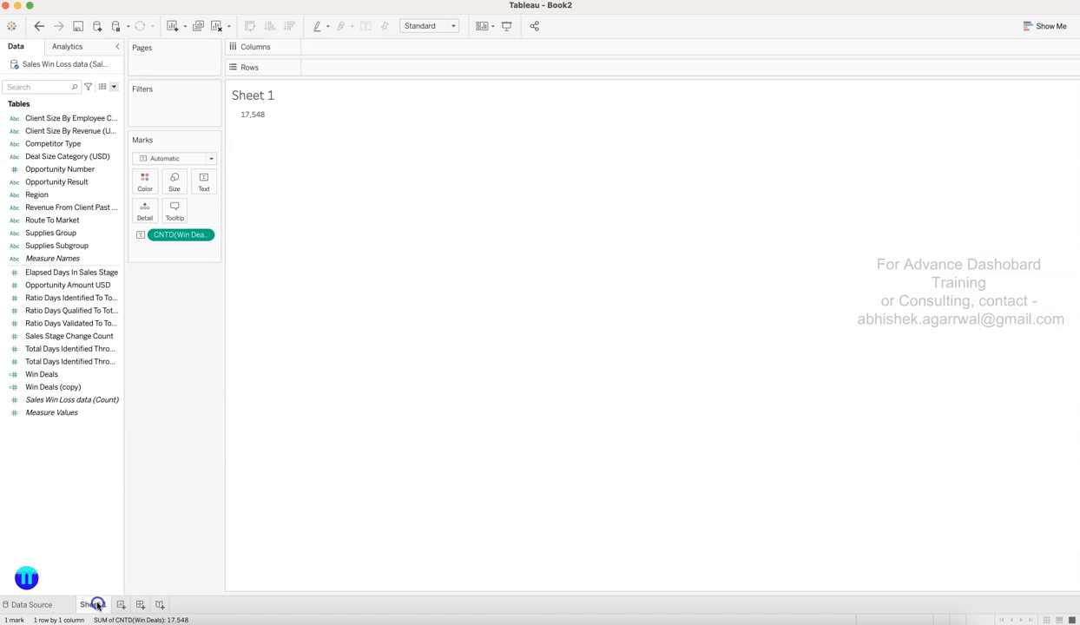
- Replace "Won" with "Loss" in the formula of Win Deals (copy) and save the calculated field
left_click(116, 386)
left_click(171, 198)
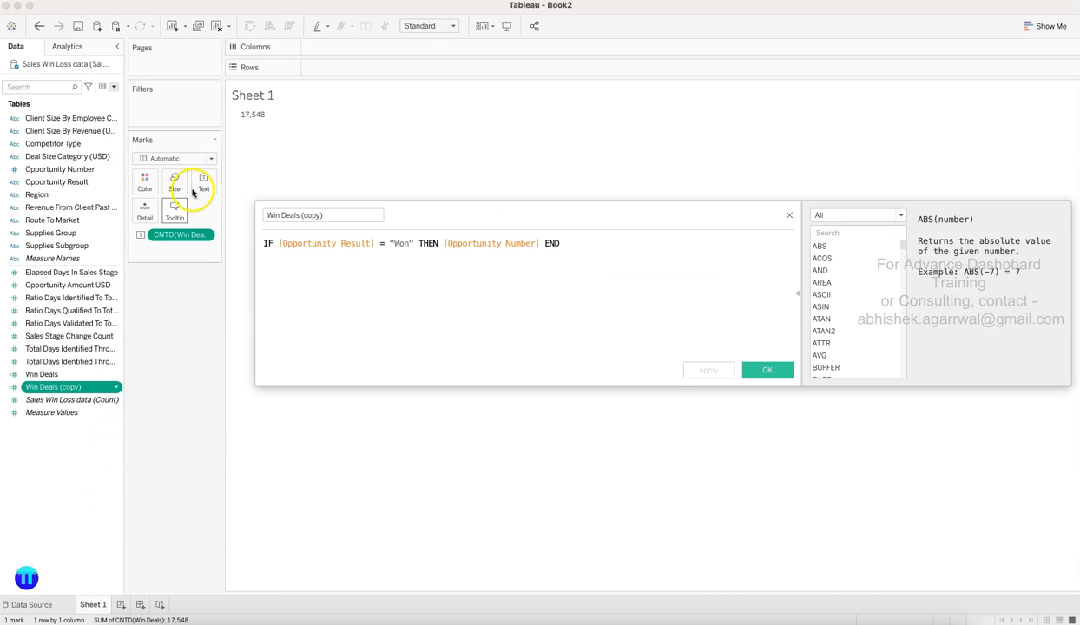
left_click(407, 244)
key("BackSpace")
key("BackSpace")
key("BackSpace")
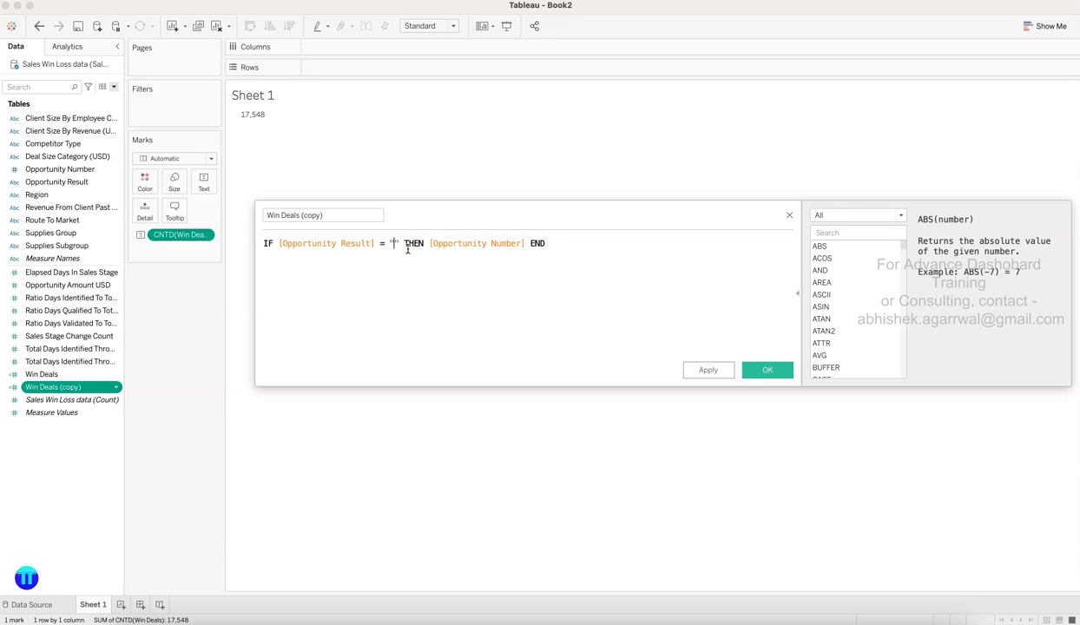
type("Loss")
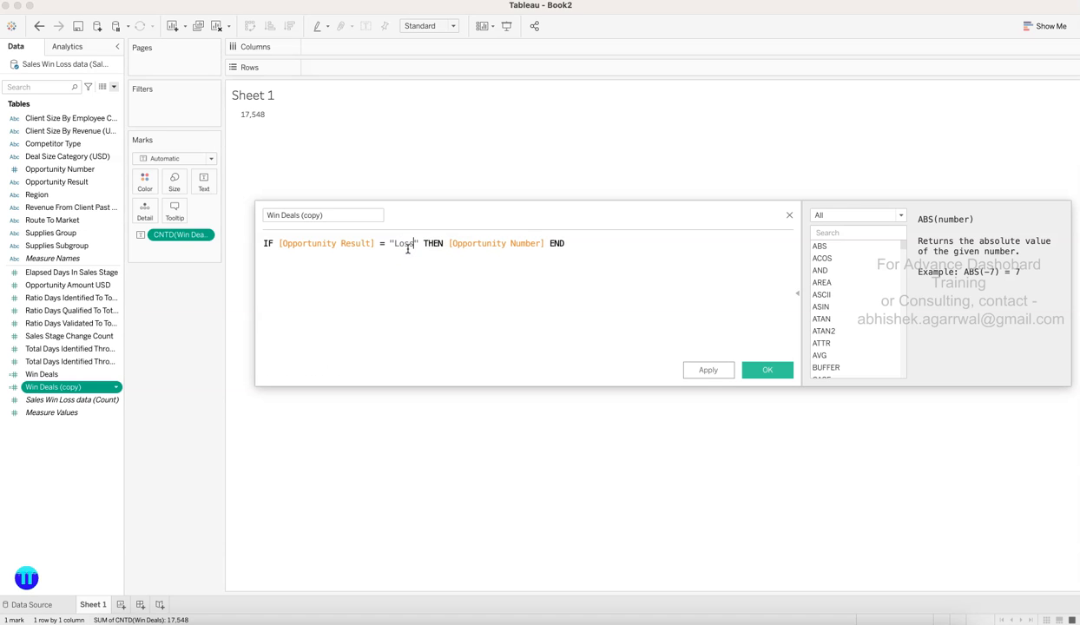
left_click(762, 371)
- Rename the Win Deals (copy) calculated field as Loss Deals
left_click(115, 387)
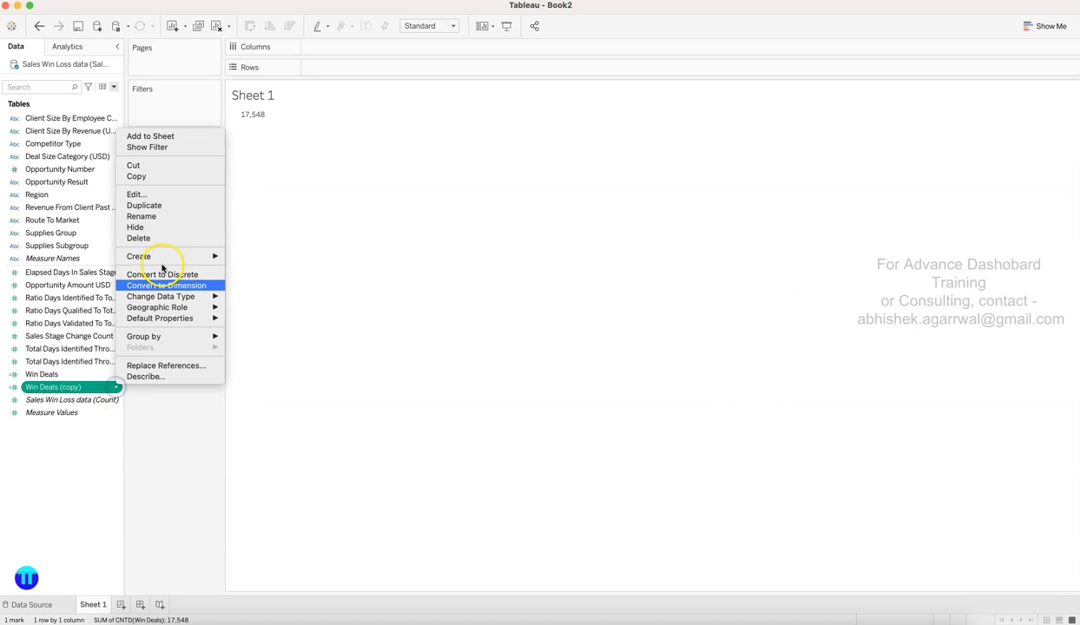
left_click(174, 194)
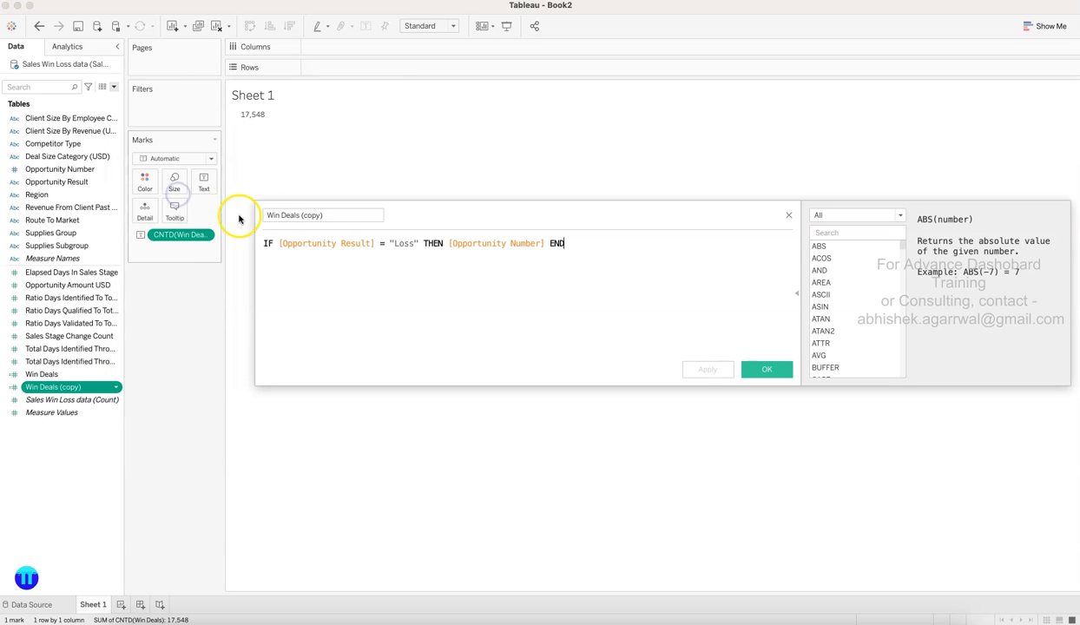
key("BackSpace")
key("BackSpace")
key("BackSpace")
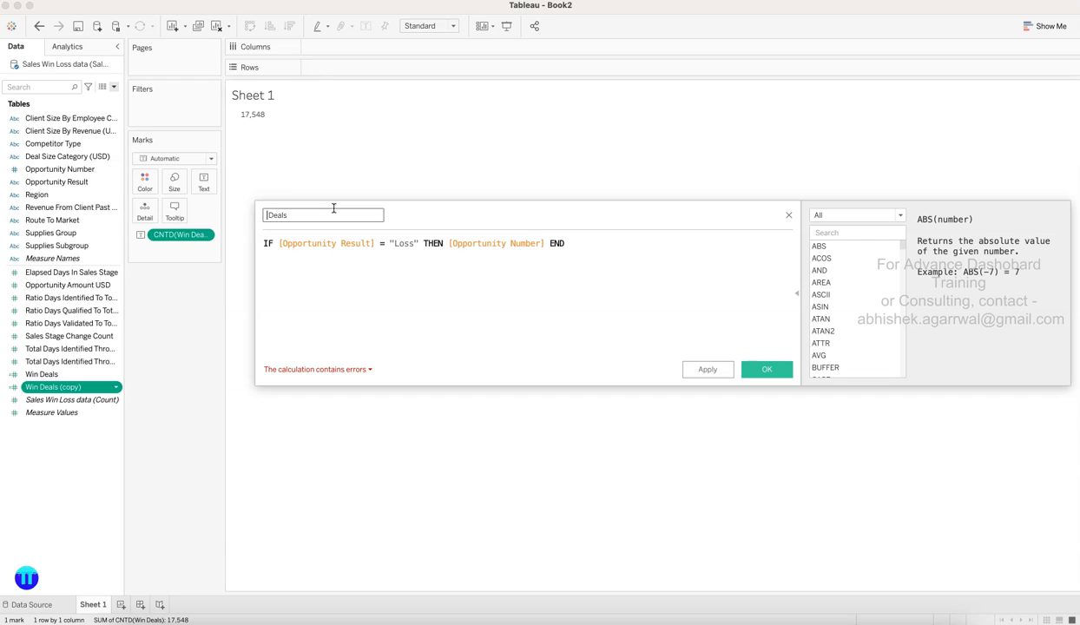
left_click(763, 372)
- Set the default aggregation of Loss Deals to Count (Distinct) and show the field as text on Sheet 1
right_click(114, 286)
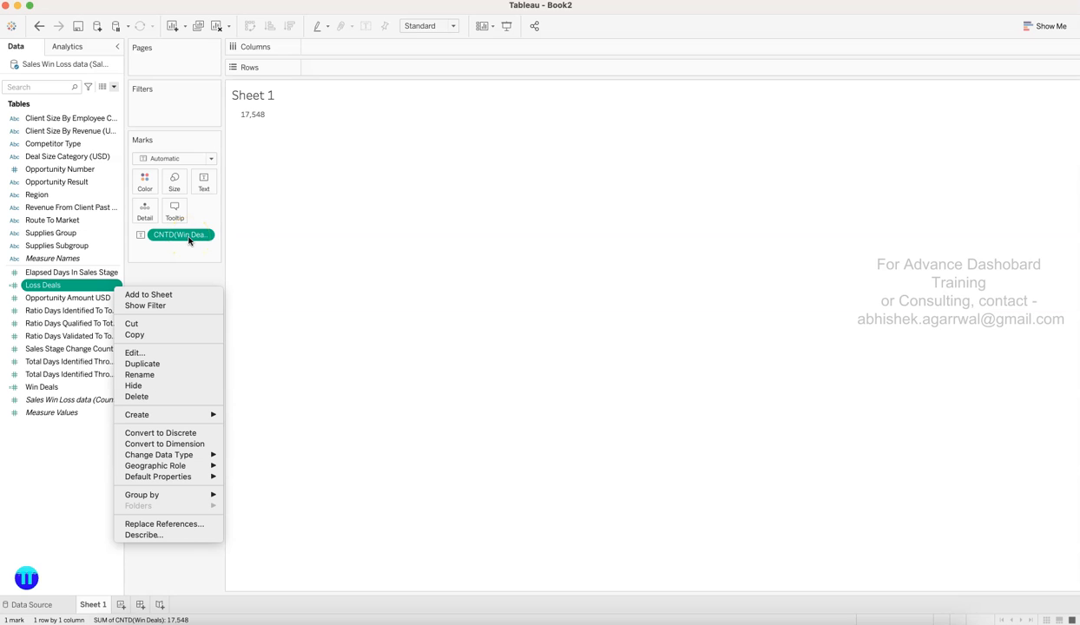
mouse_move(180, 475)
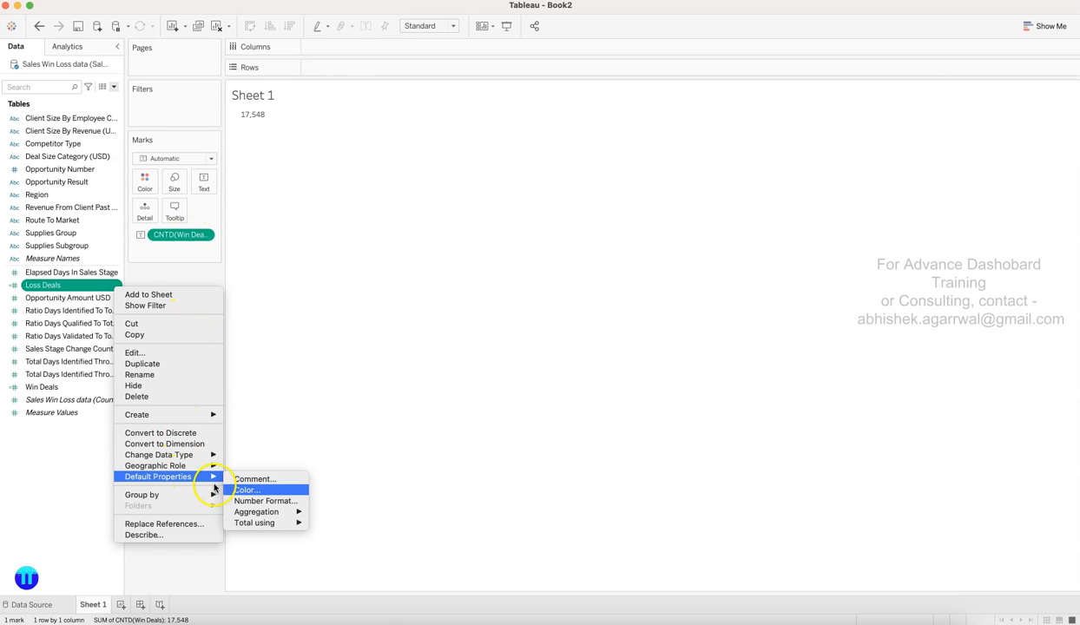
mouse_move(259, 515)
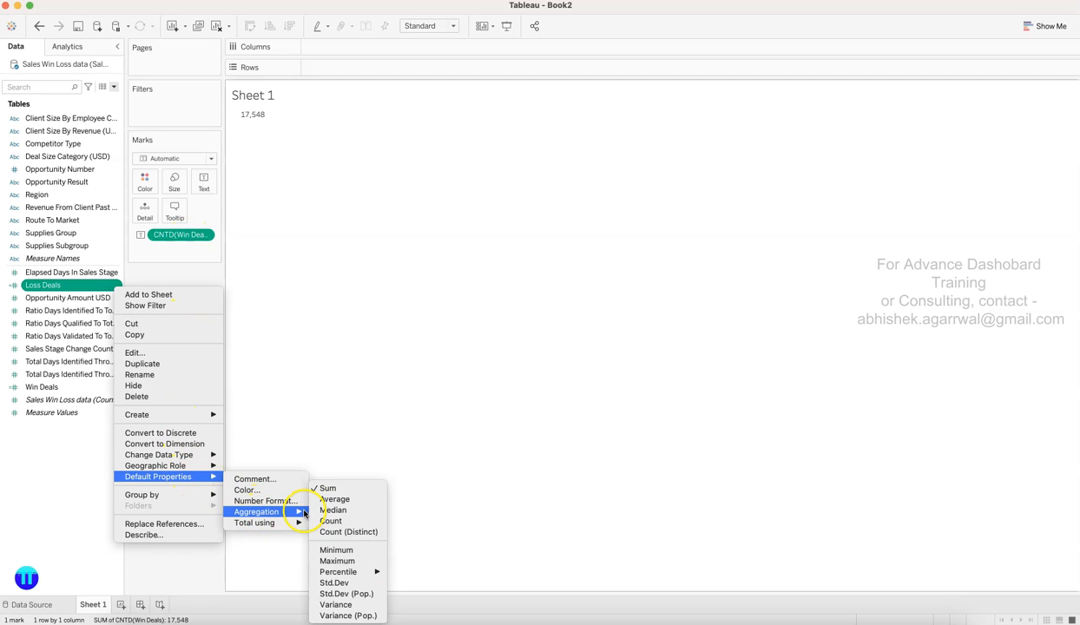
left_click(350, 531)
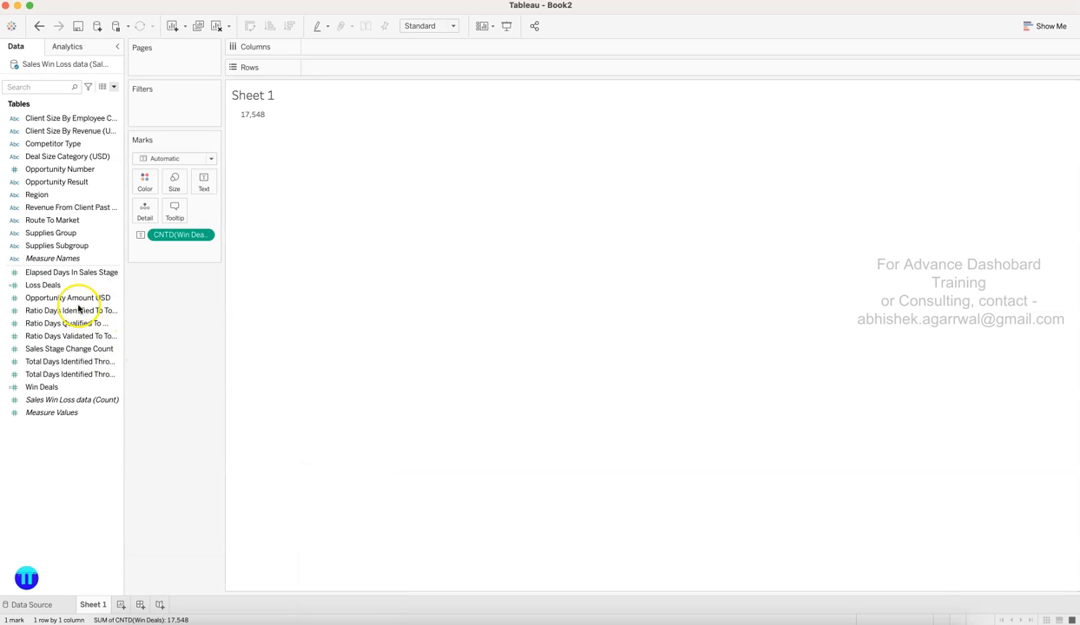
left_click_drag(72, 285, 200, 178)
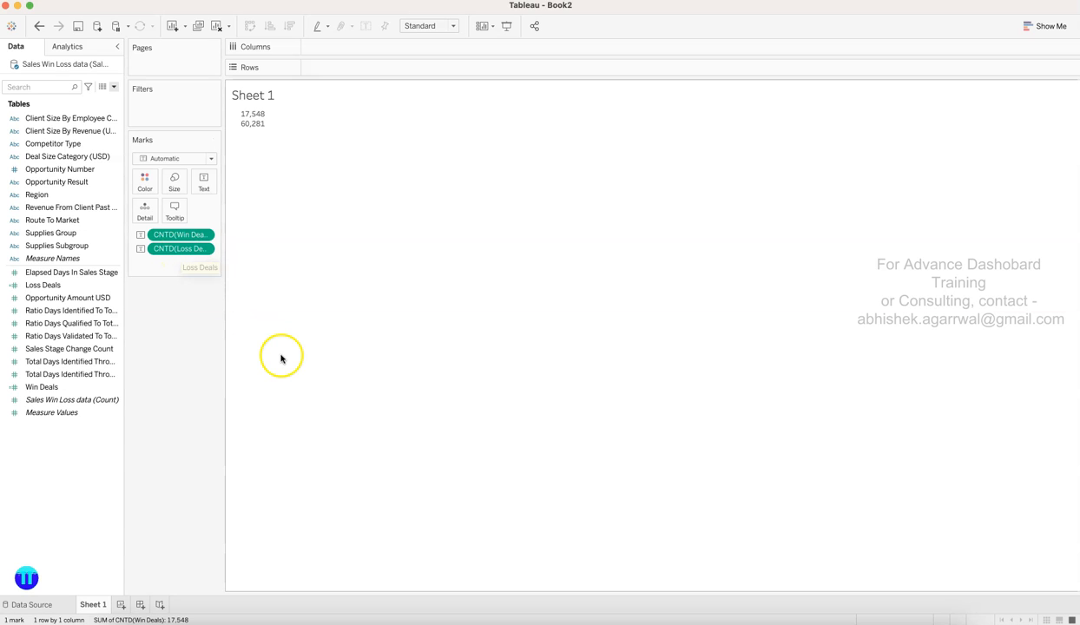
mouse_move(249, 123)
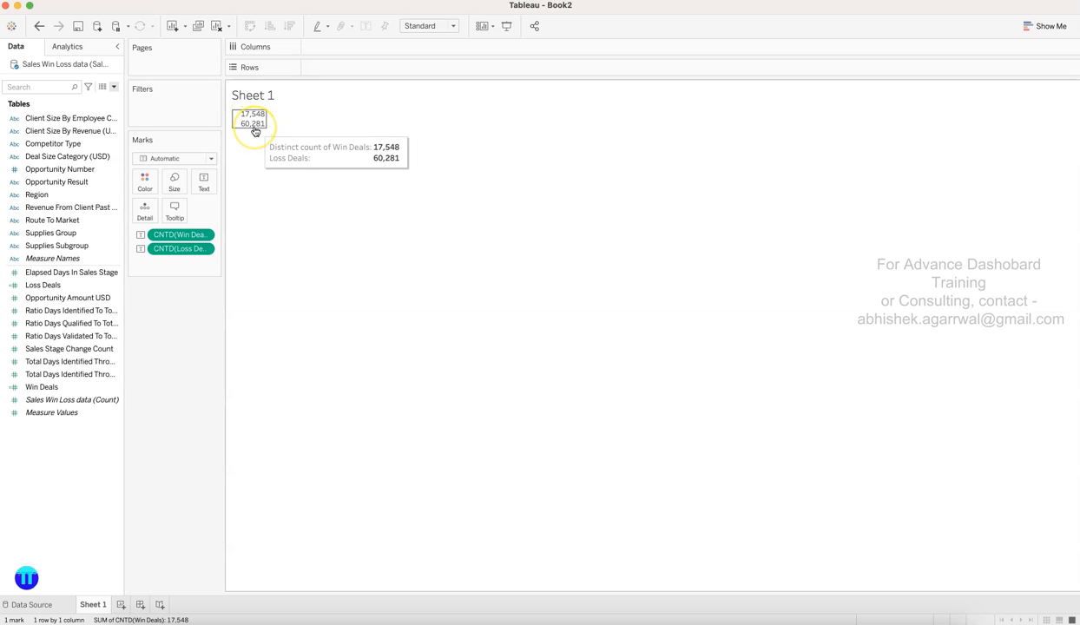
- Create a calculated field named Win Ratio with the formula 1
left_click(114, 87)
left_click(104, 99)
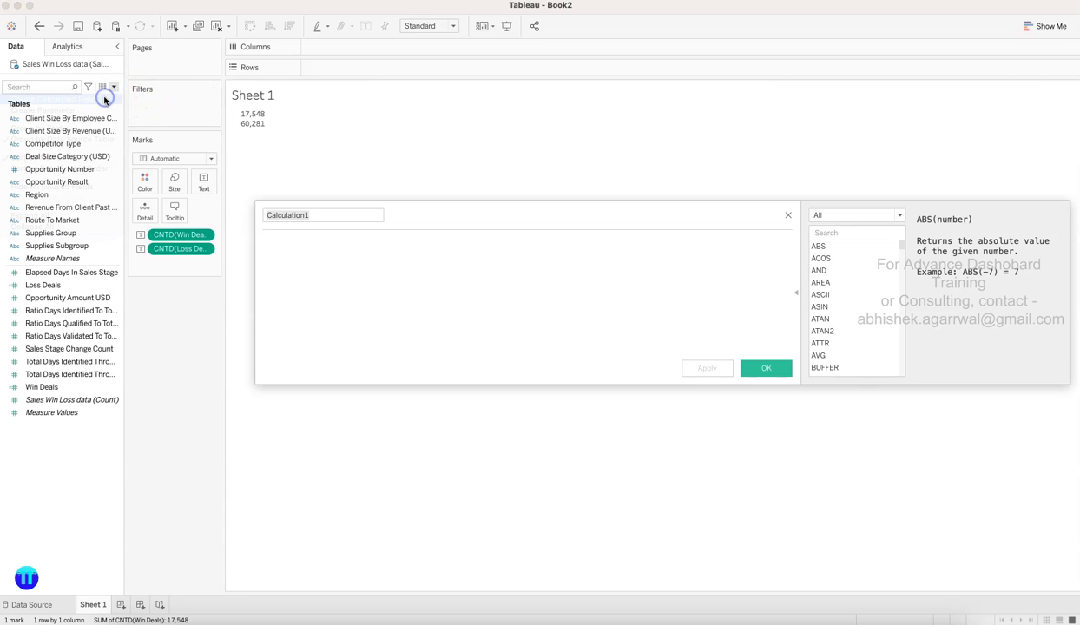
type("Win Ratio")
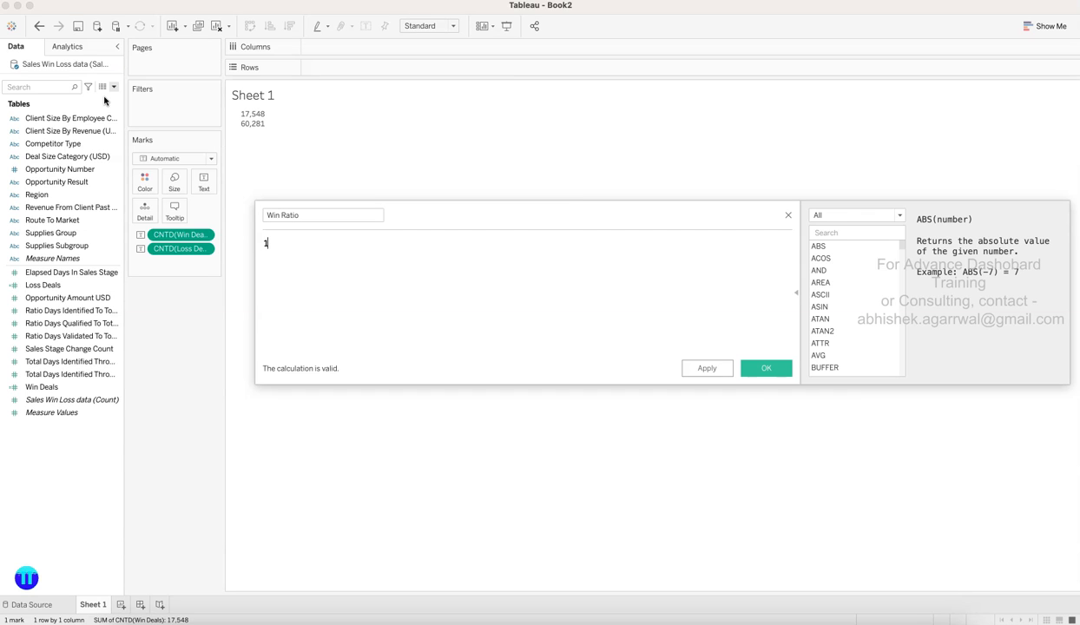
left_click(754, 368)
- Create a calculated field named Loss Ratio with the formula [Loss Deals] / [Win Deals]
left_click(114, 86)
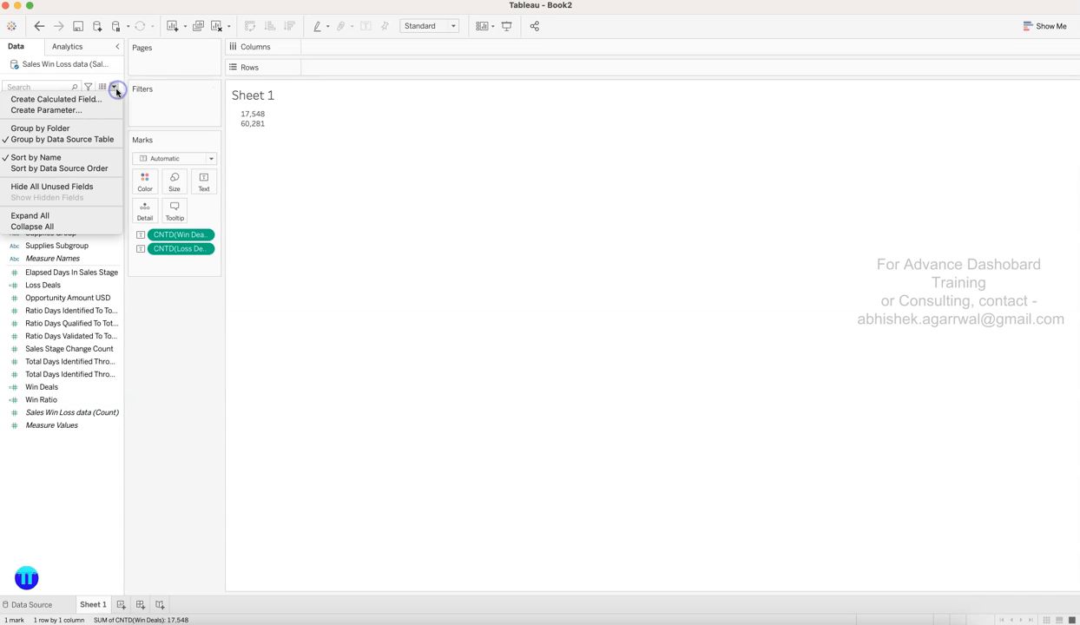
left_click(104, 98)
type("Loss Ratio")
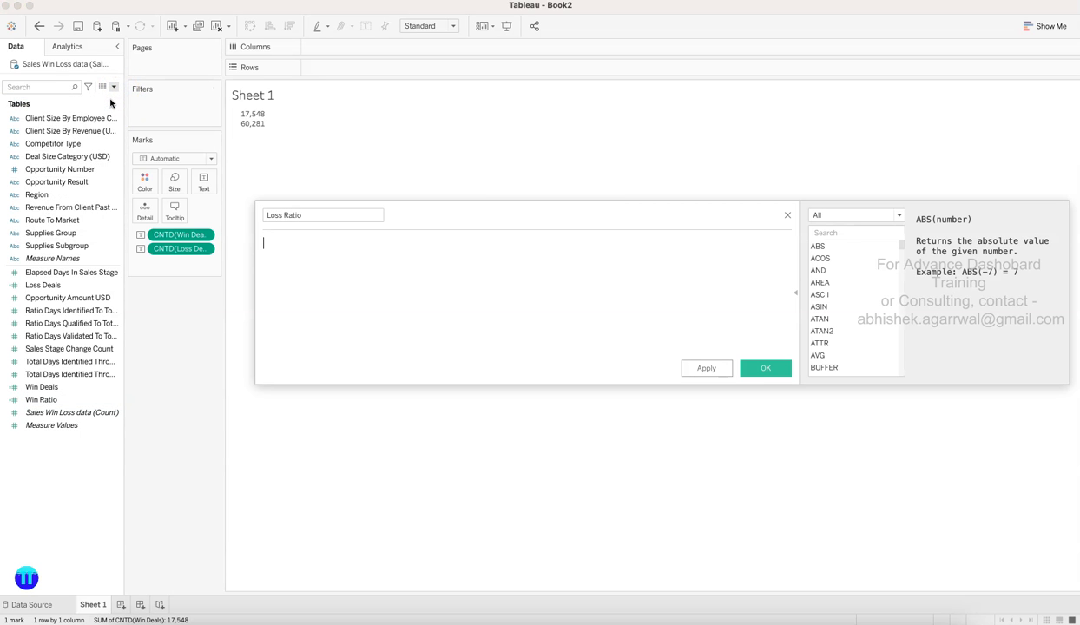
type("wi")
key("BackSpace")
key("BackSpace")
type("los")
key("Return")
type("/ win")
key("Return")
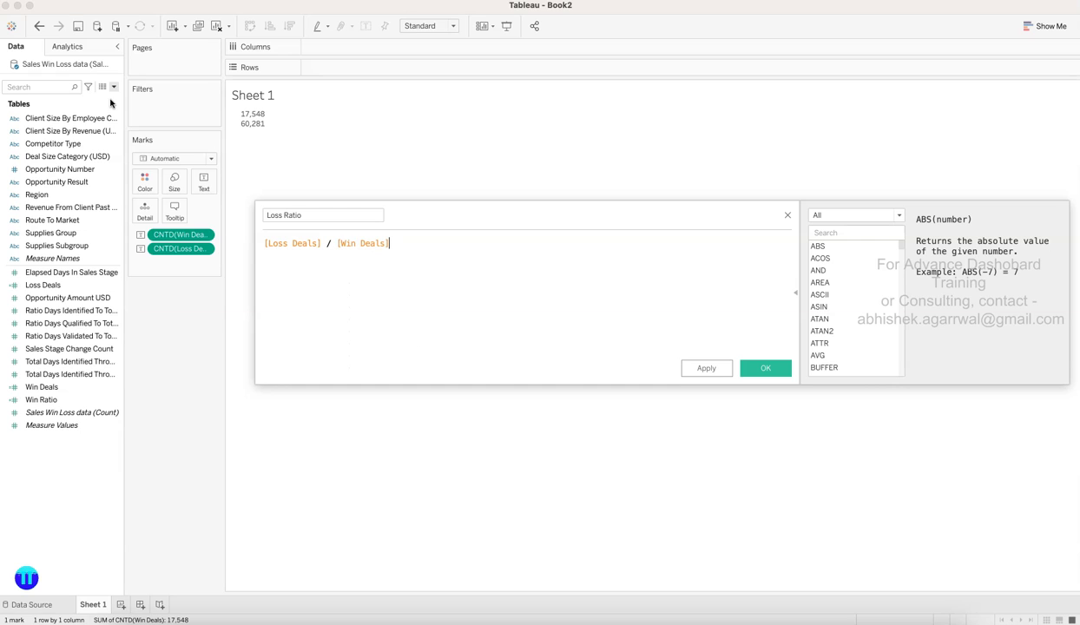
left_click(766, 368)
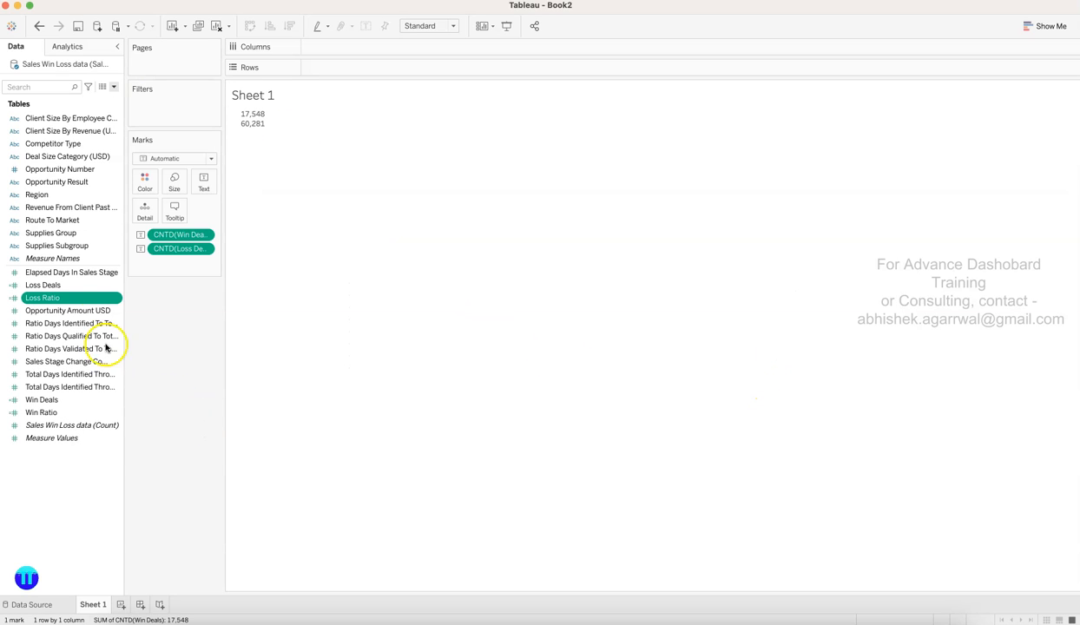
- Show Loss Ratio as text on Sheet 1 and set its aggregation to Average
left_click_drag(74, 298, 203, 188)
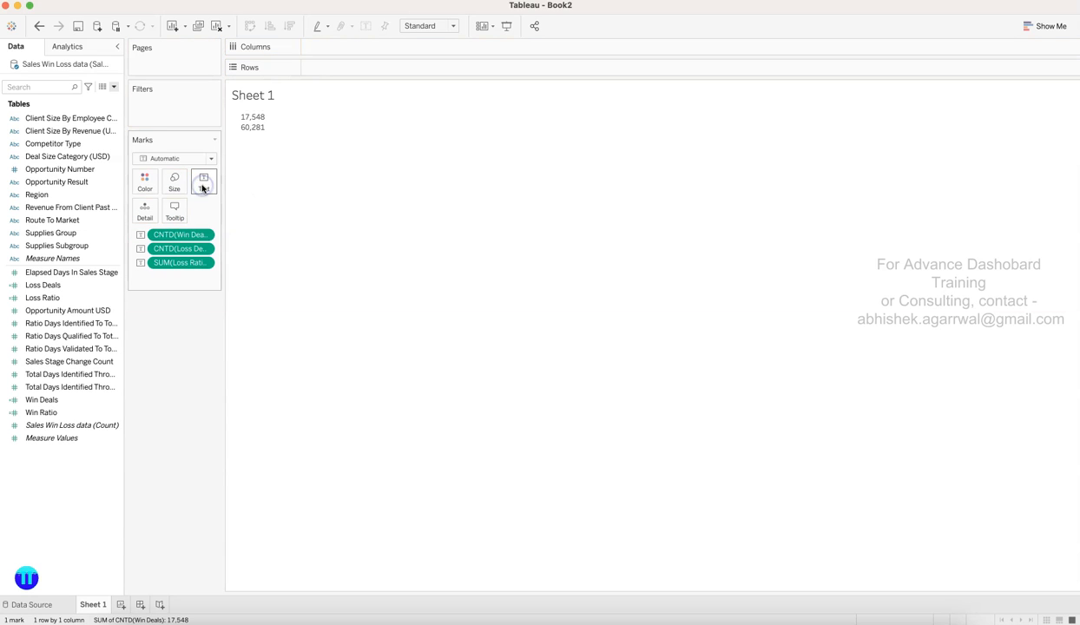
left_click(204, 262)
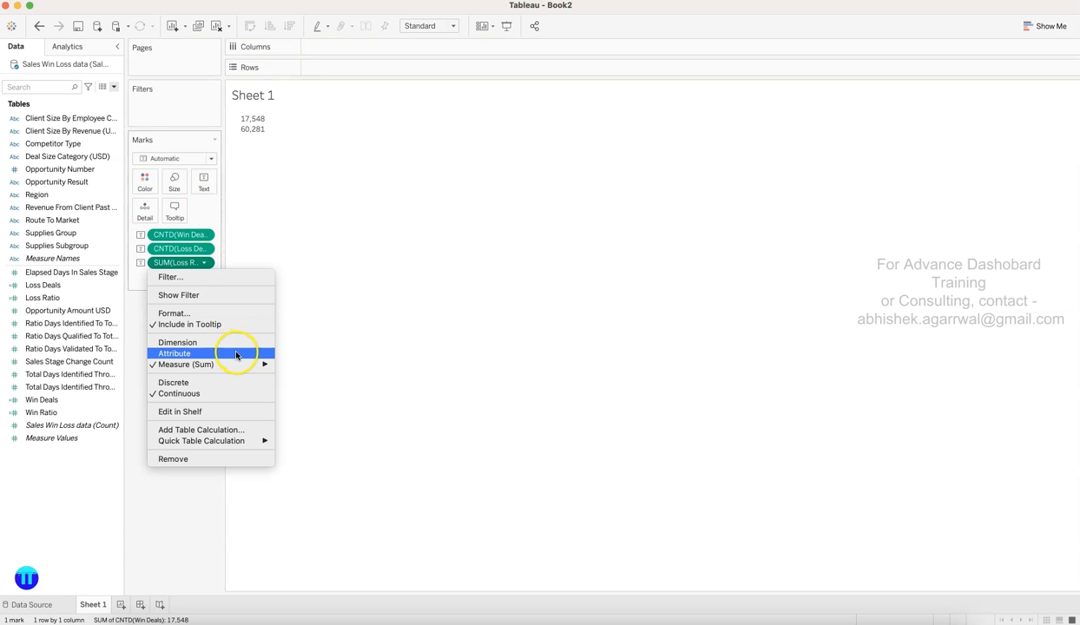
left_click(300, 378)
- Format the numbers of the averaged Loss Ratio on Sheet 1 as Percentage
left_click(206, 263)
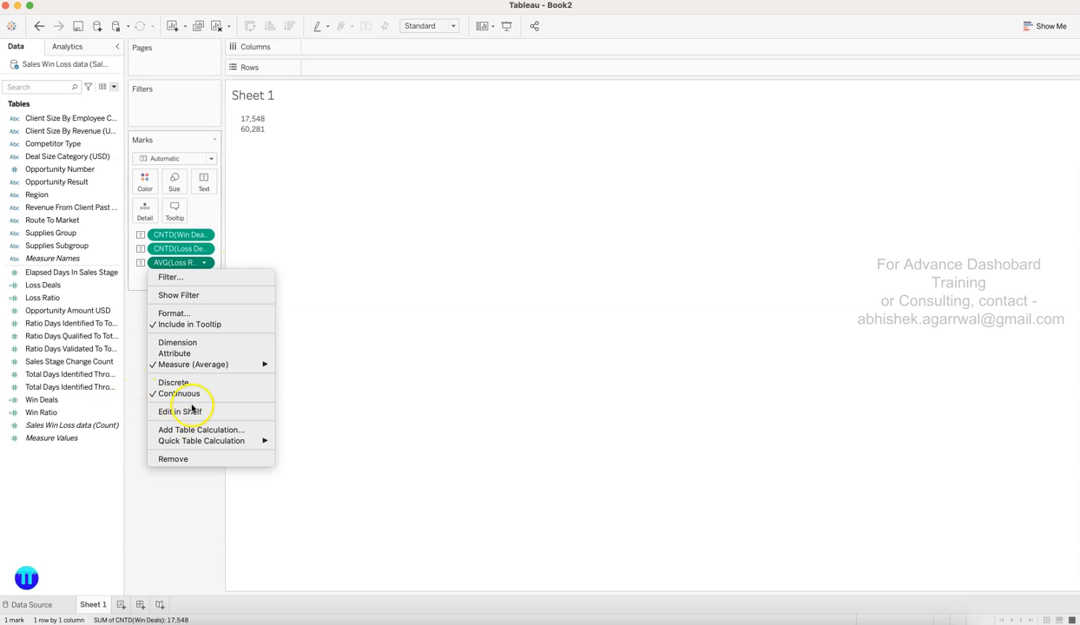
left_click(205, 312)
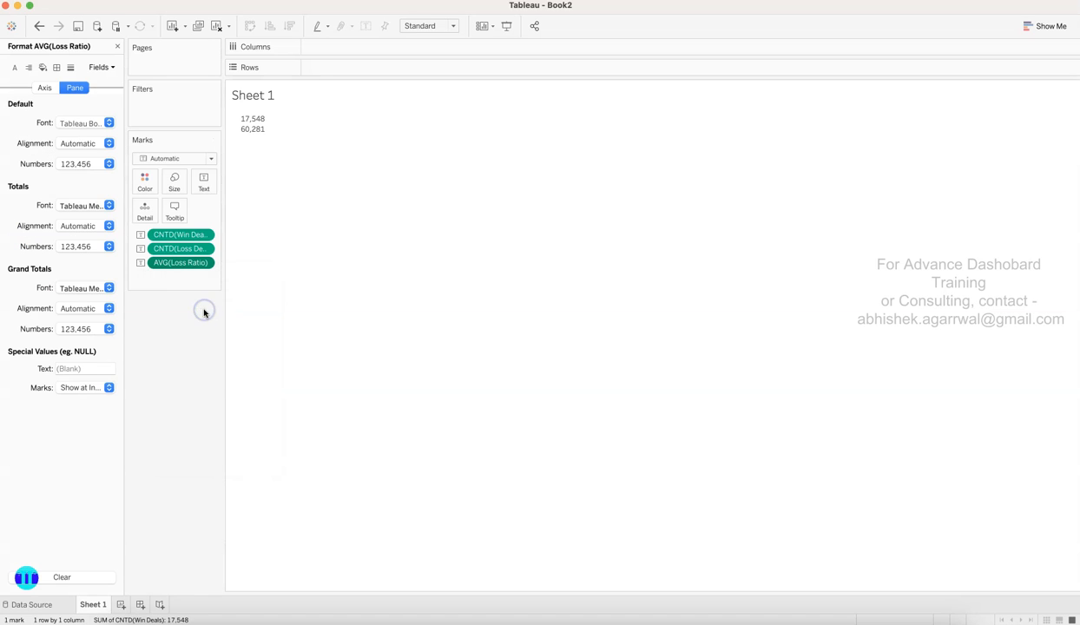
left_click(95, 164)
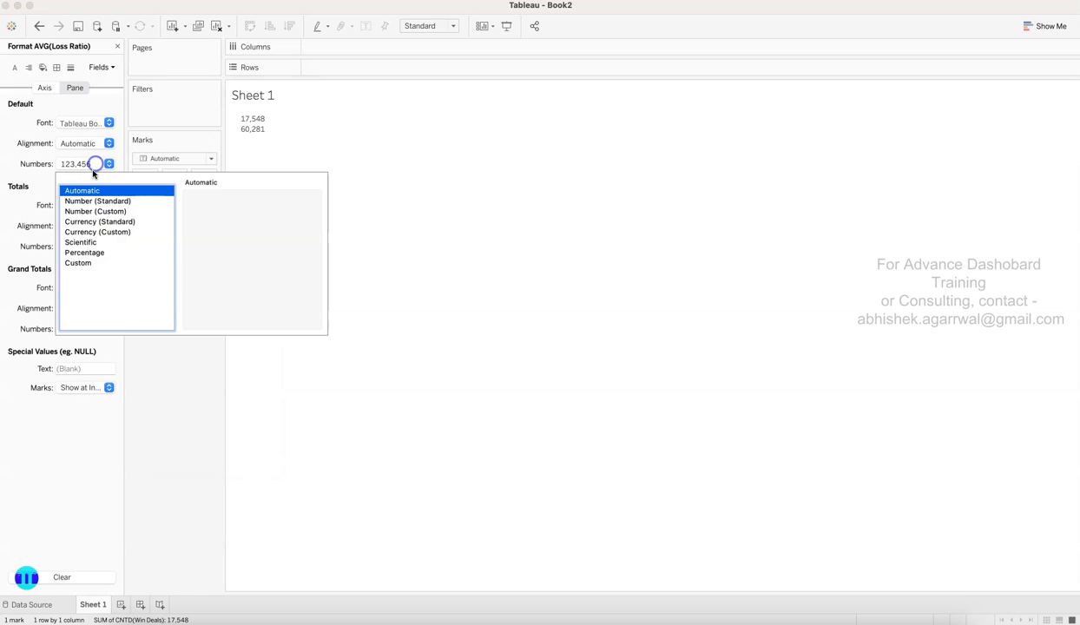
left_click(99, 253)
left_click(190, 445)
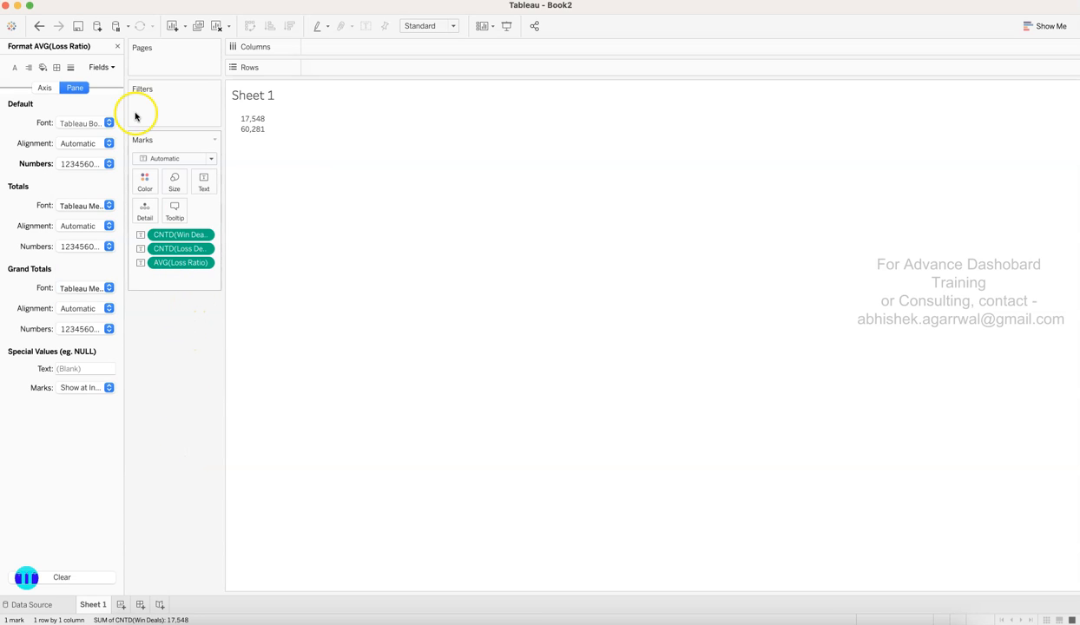
left_click(118, 47)
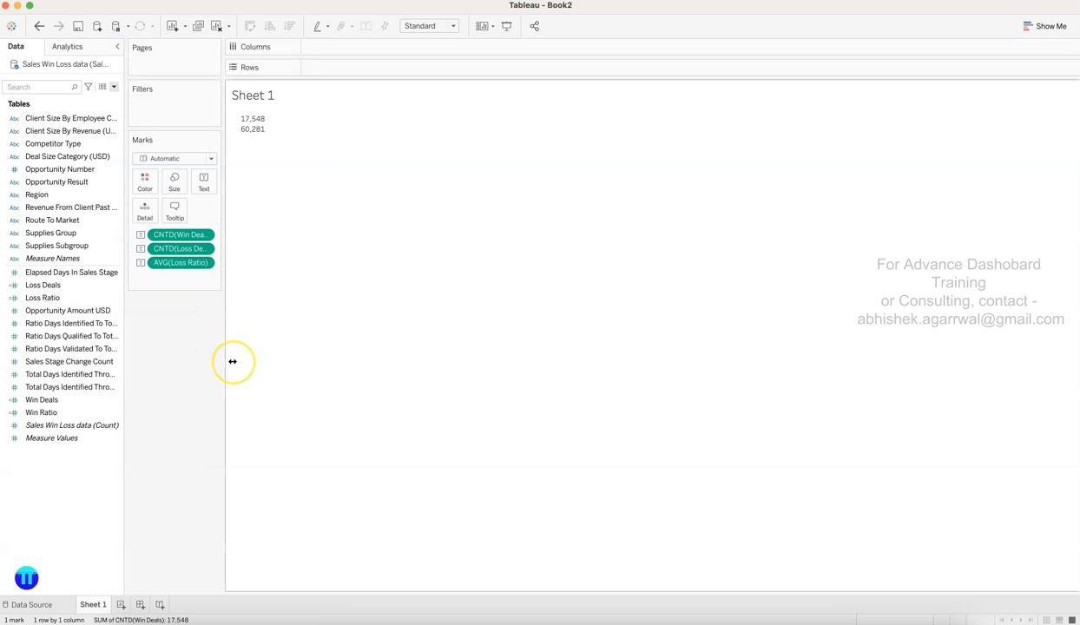
- Edit the Loss Ratio calculated field so its formula is COUNTD([Loss Deals]) / COUNTD([Win Deals])
right_click(112, 299)
left_click(132, 363)
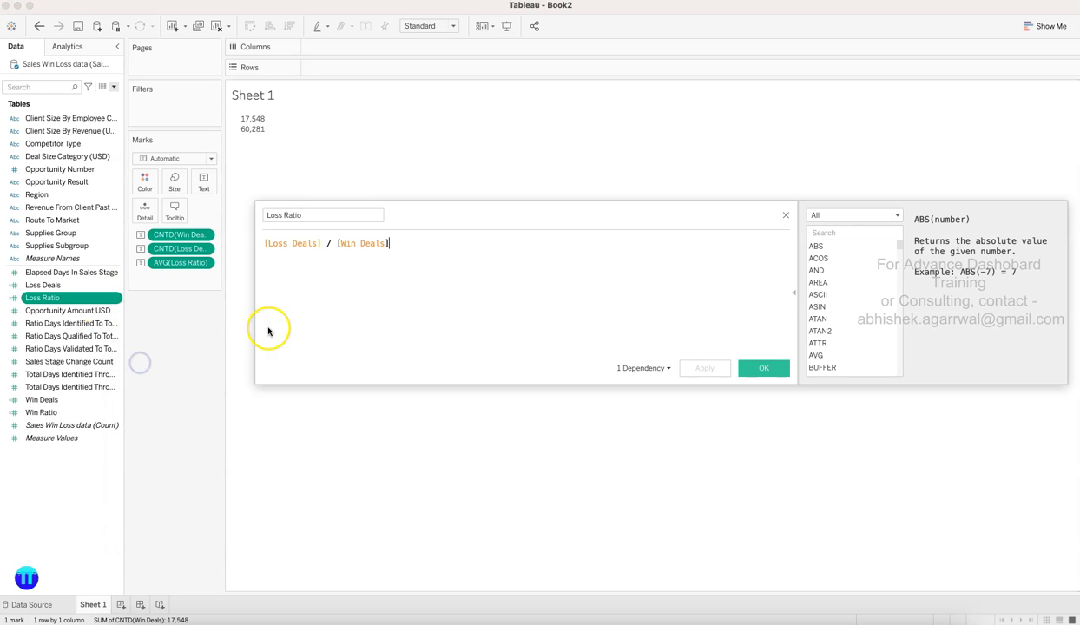
left_click(269, 250)
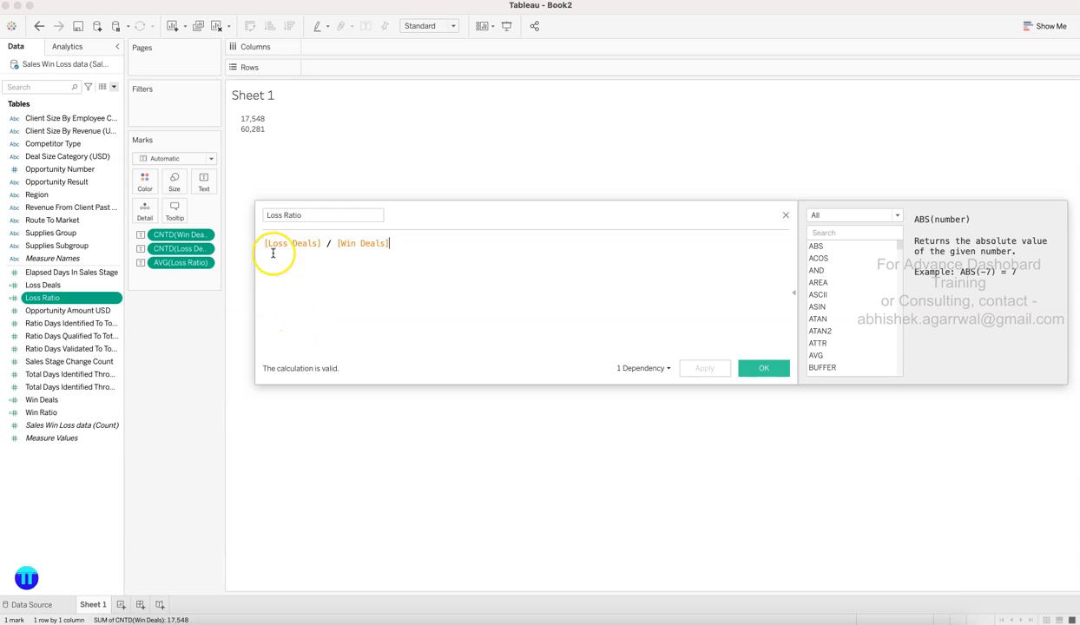
left_click(266, 243)
type("Coun")
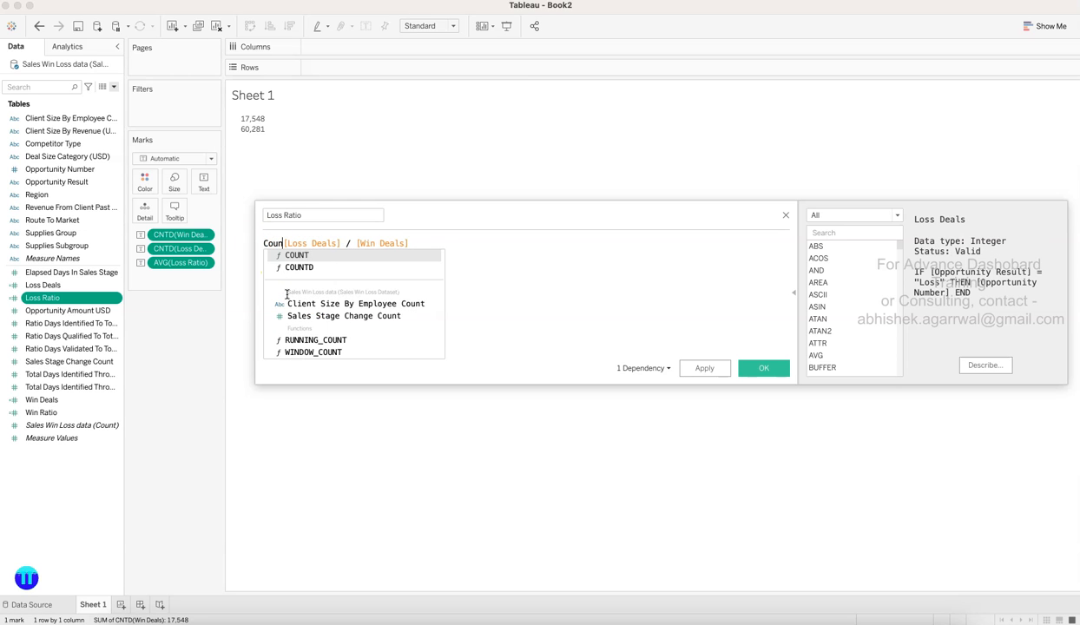
type("d")
key("Return")
key("Delete")
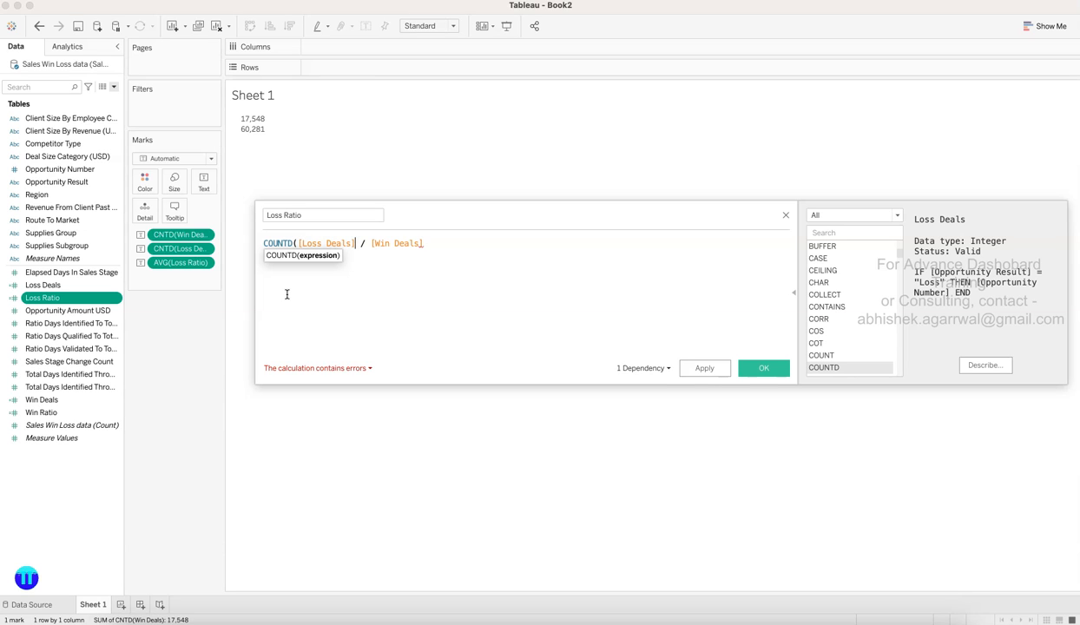
type(") / Coun")
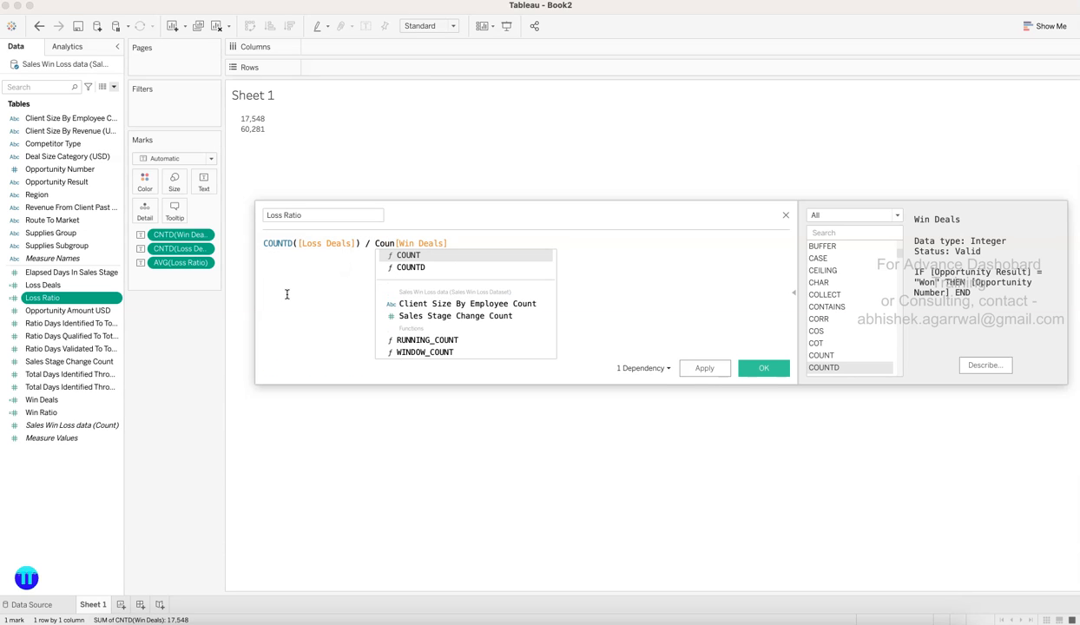
key("Down")
key("Return")
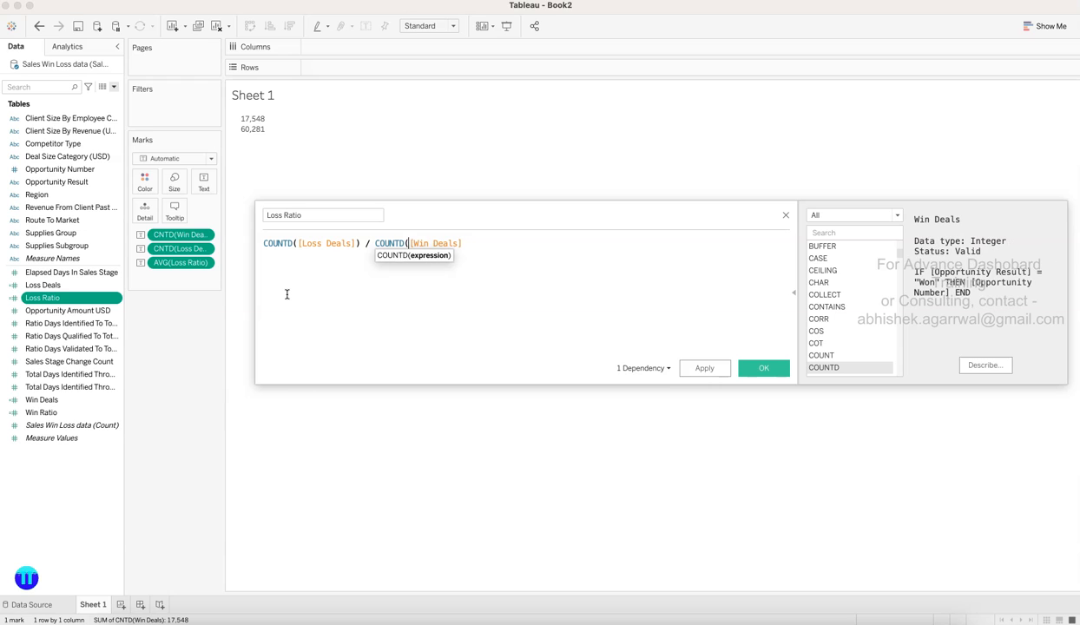
type(")")
left_click(714, 368)
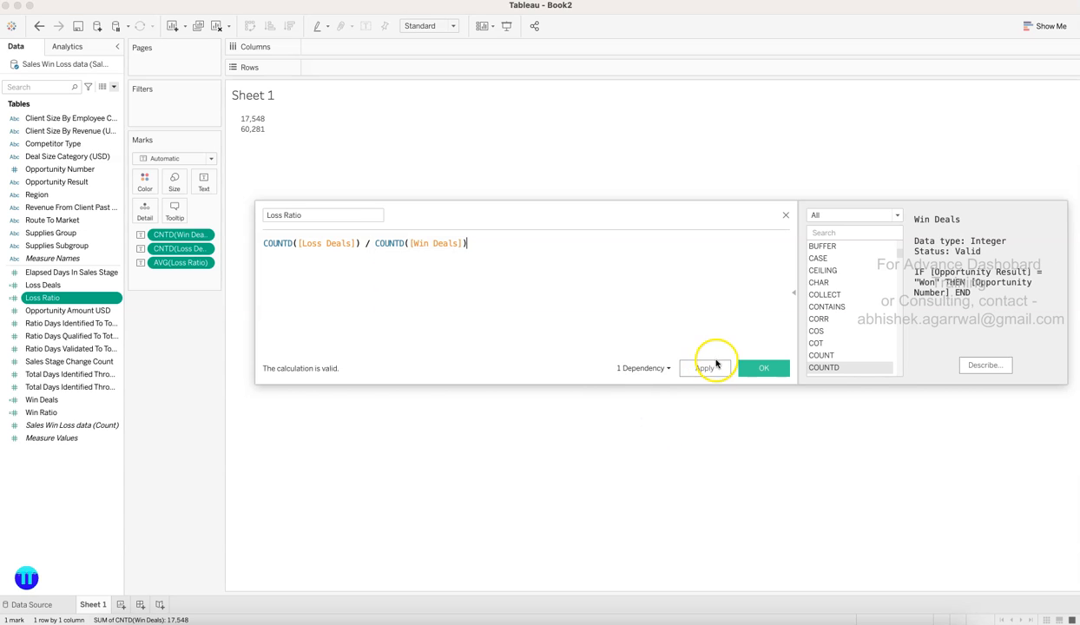
left_click(764, 368)
- Replace the averaged Loss Ratio text on Sheet 1 with the updated field and format it as Number (Custom) with 0 decimal places
left_click_drag(195, 267, 190, 363)
left_click_drag(62, 298, 203, 181)
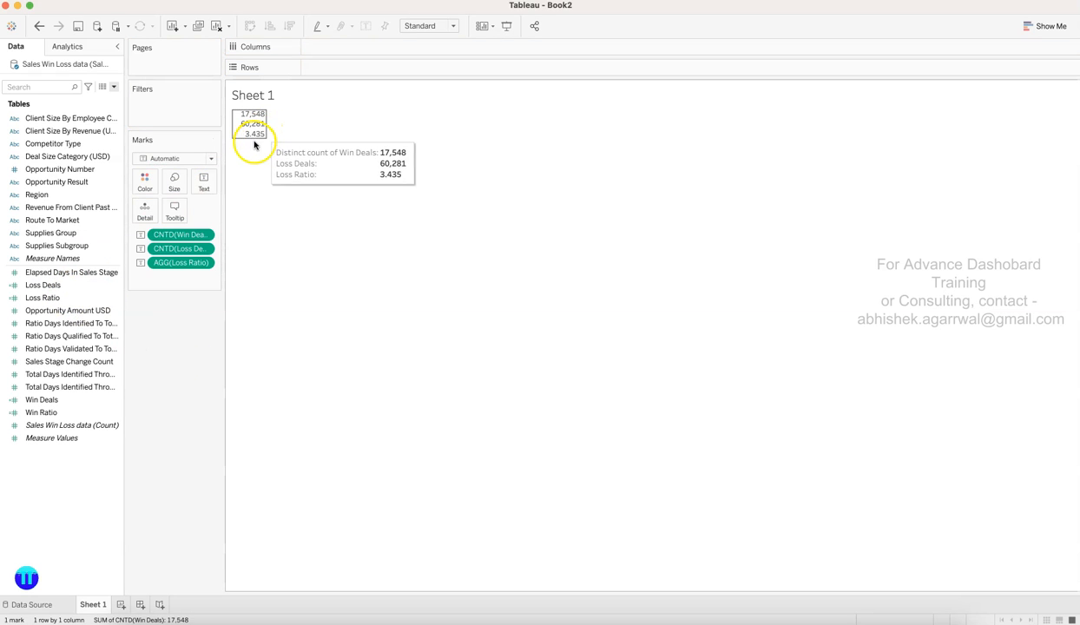
left_click(204, 262)
left_click(200, 313)
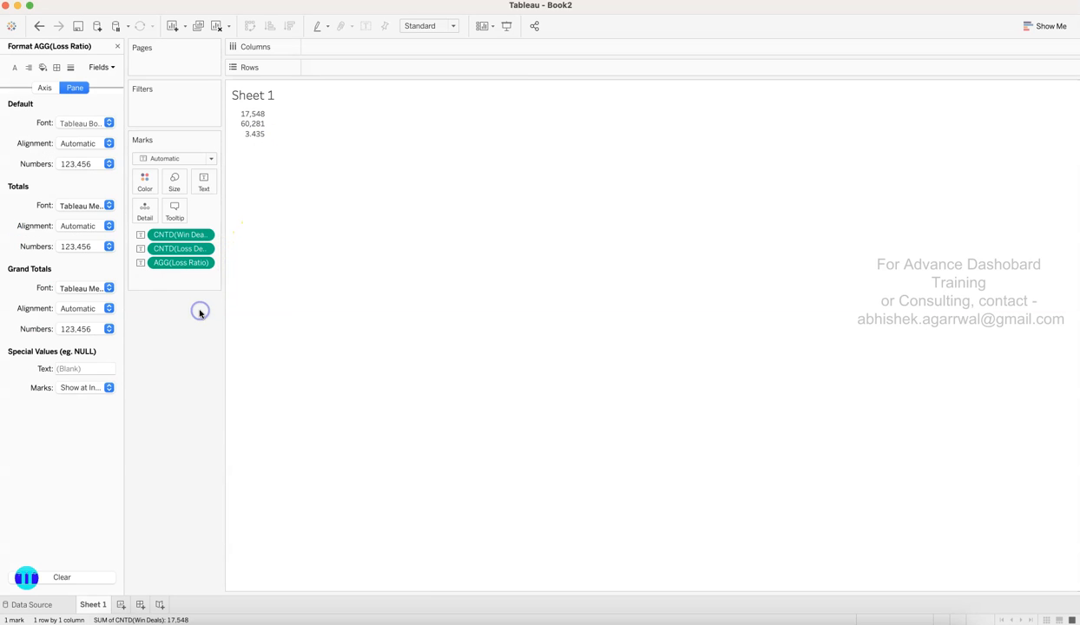
left_click(108, 163)
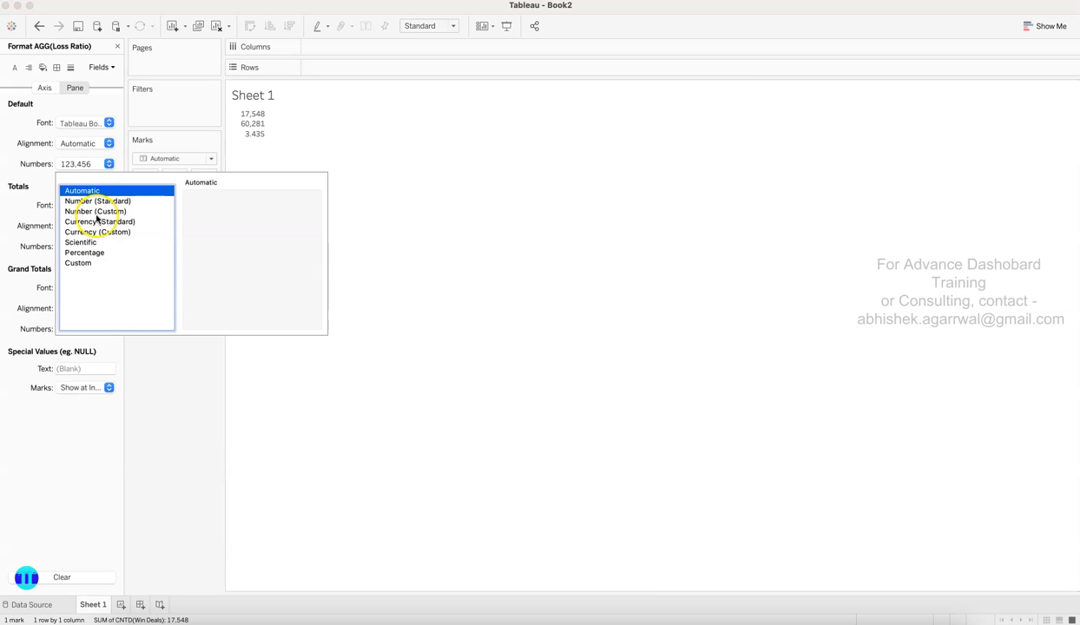
left_click(107, 212)
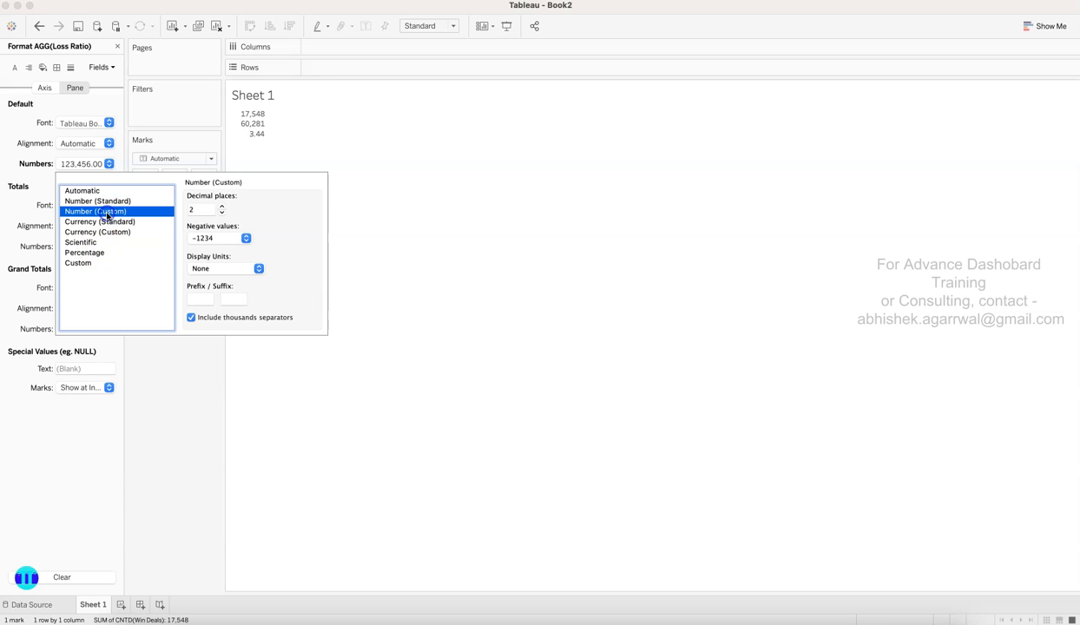
left_click(222, 213)
left_click(222, 213)
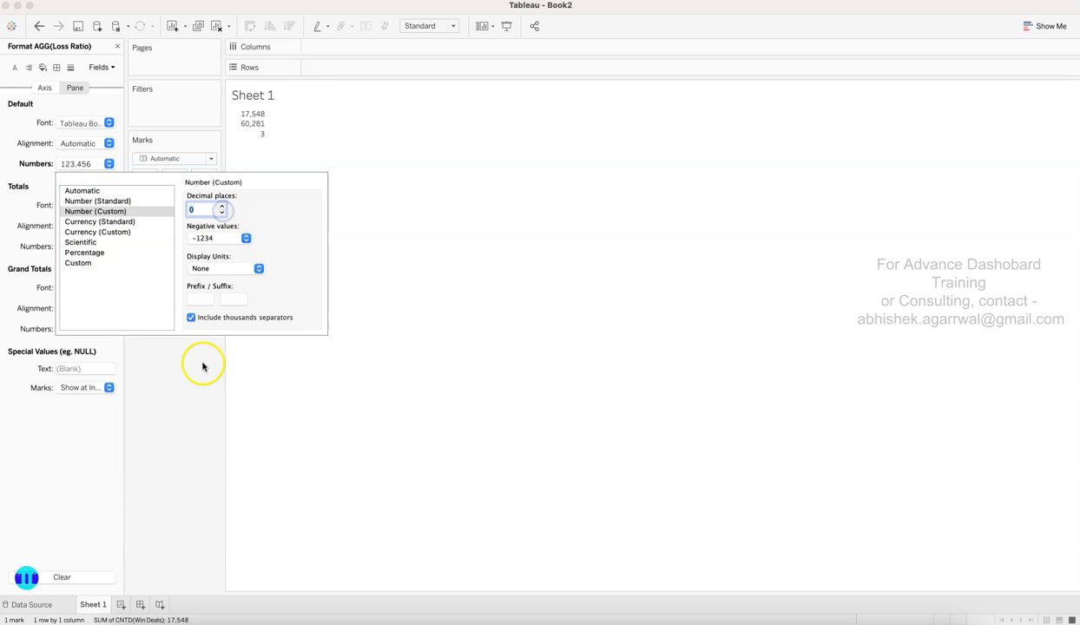
left_click(193, 410)
mouse_move(261, 117)
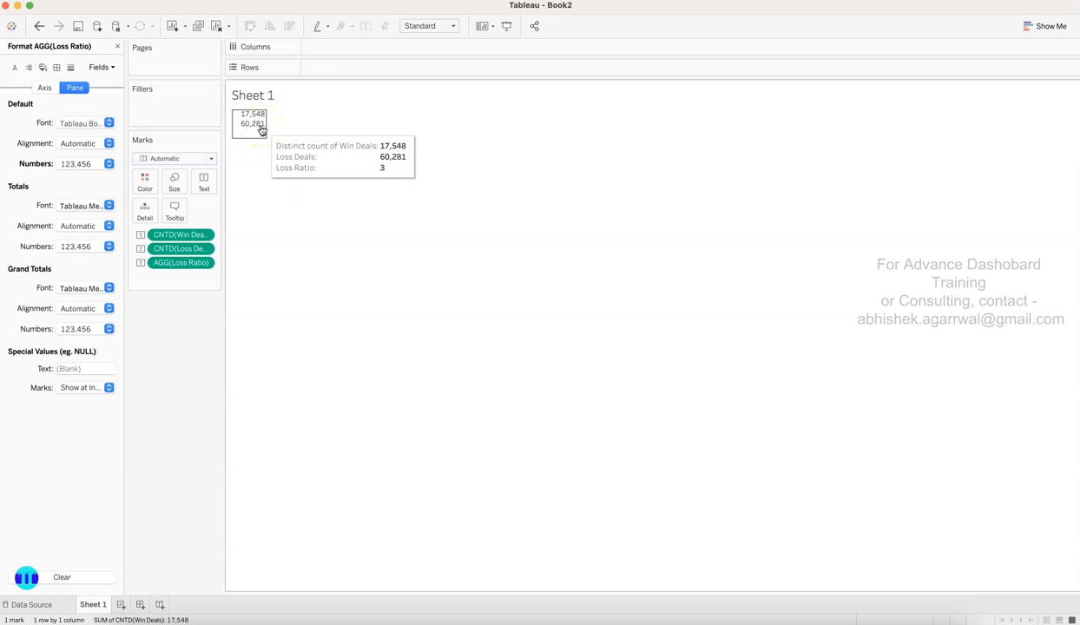
left_click(261, 131)
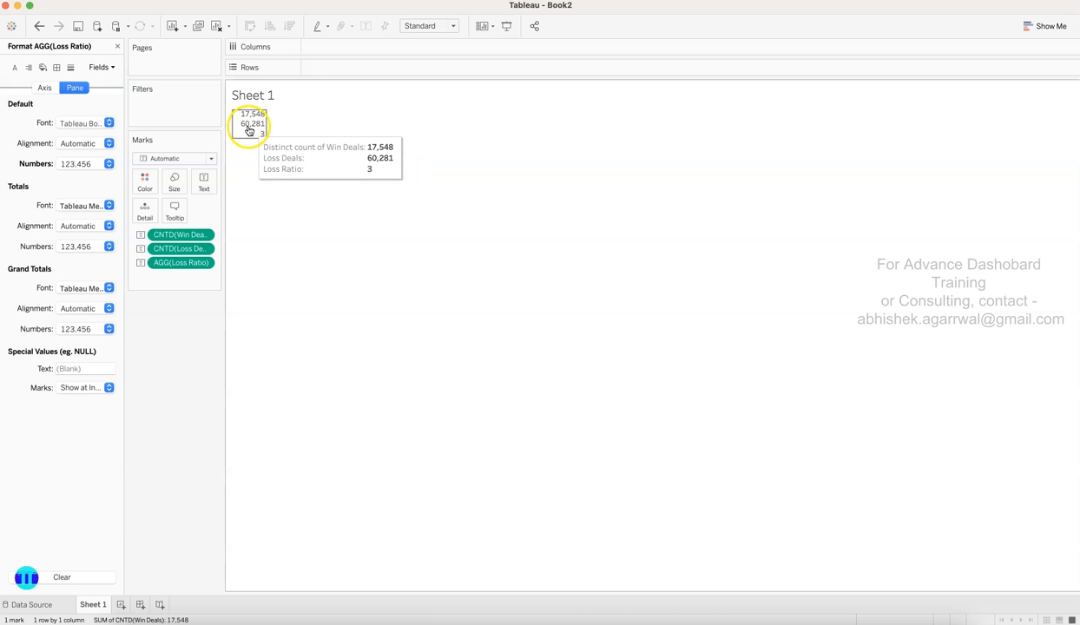
left_click(250, 131)
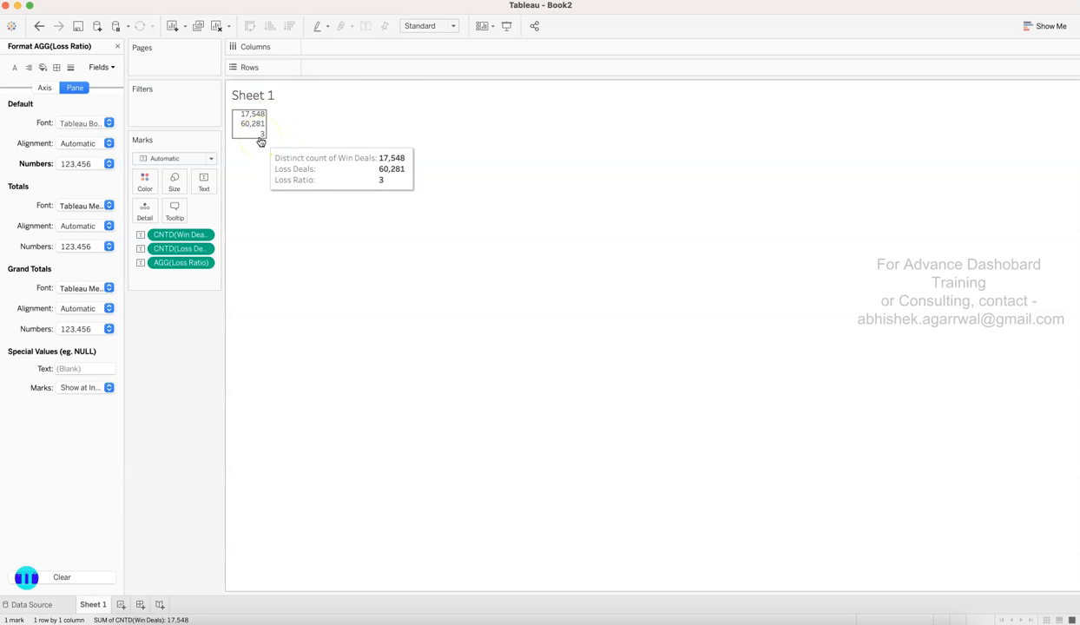
left_click(569, 622)
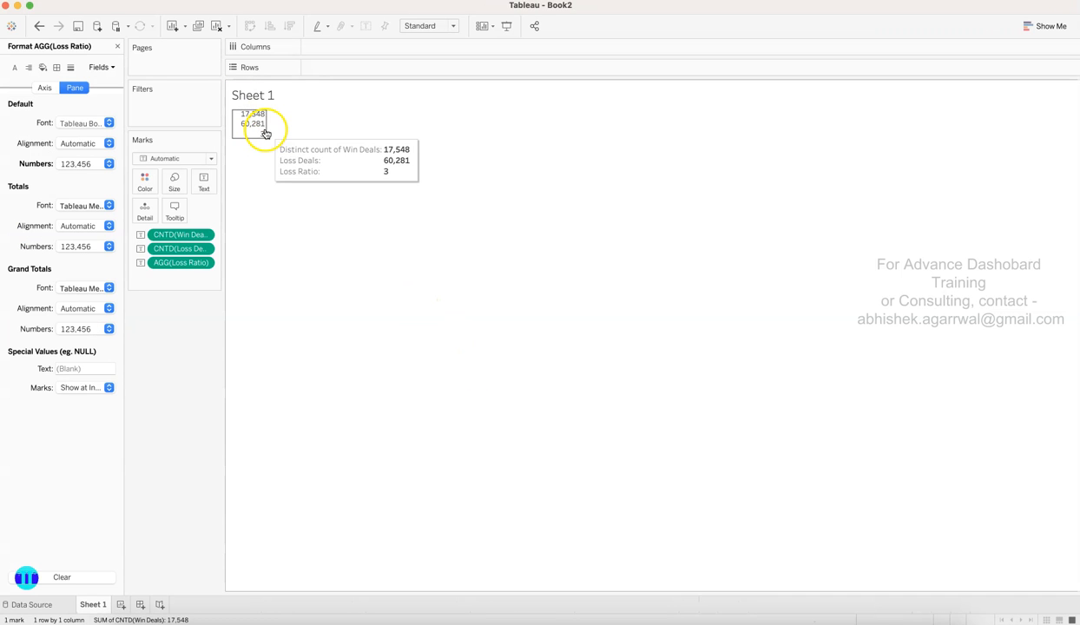
left_click(117, 46)
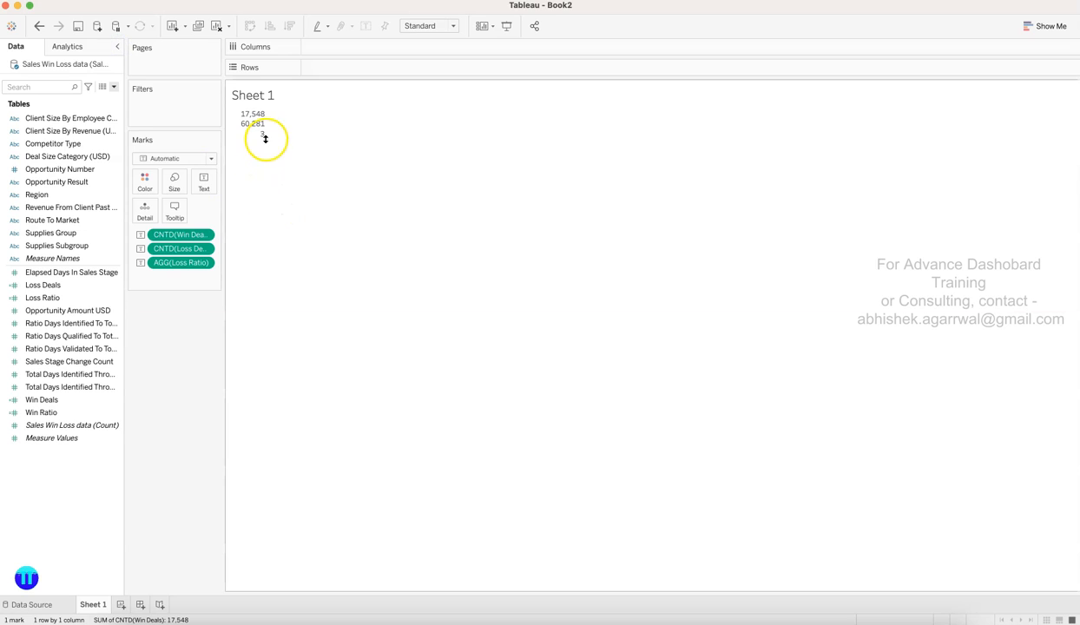
mouse_move(264, 141)
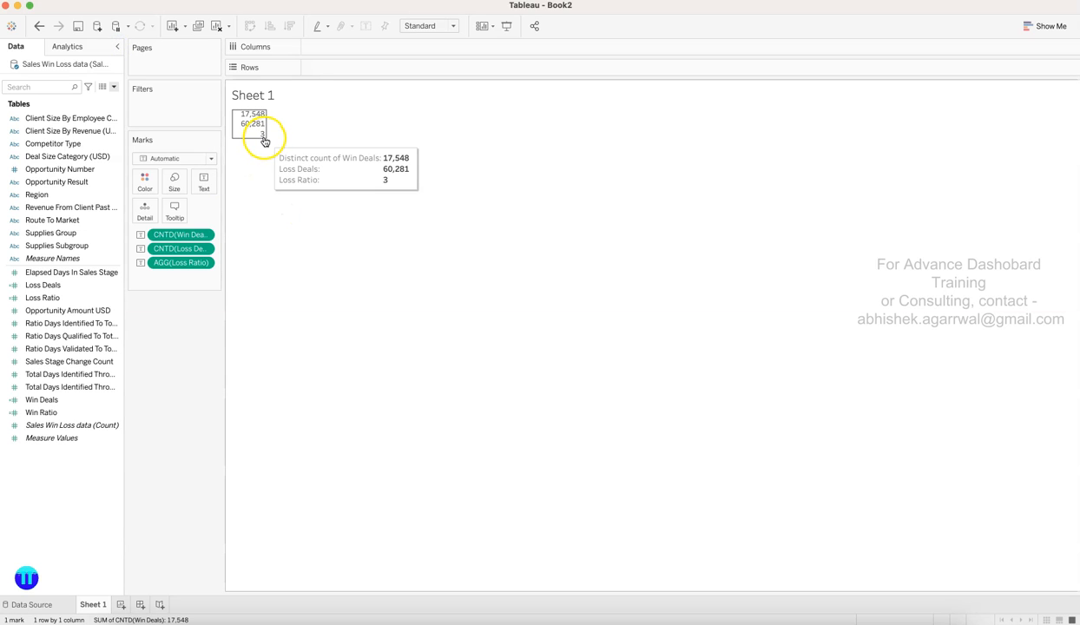
- Create a new worksheet named KPI1 and show Win Ratio and Loss Ratio on it as text
left_click(120, 605)
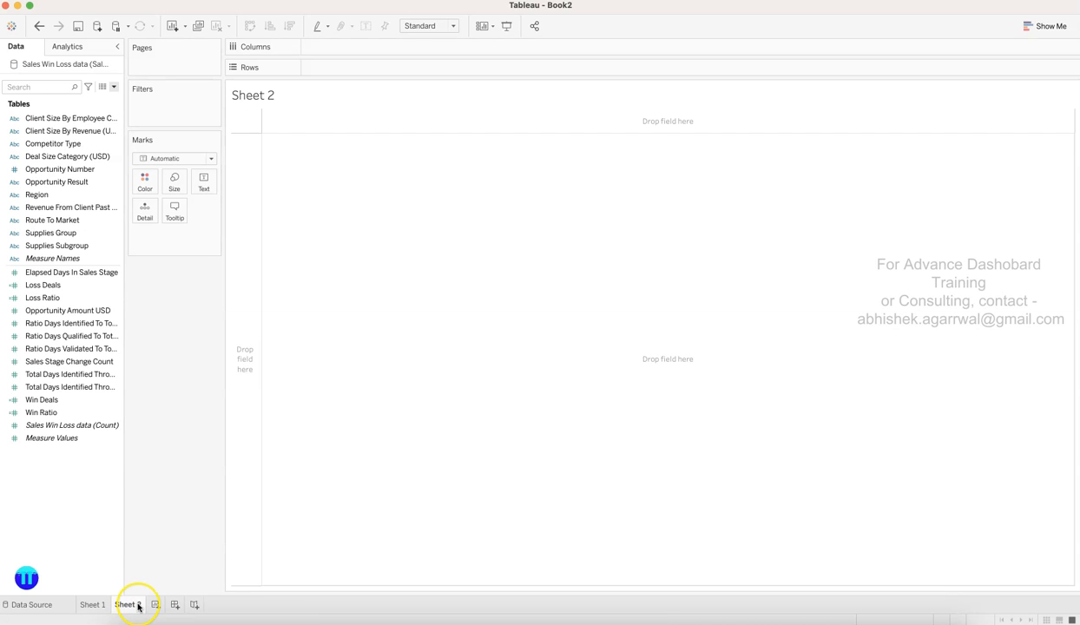
mouse_move(138, 607)
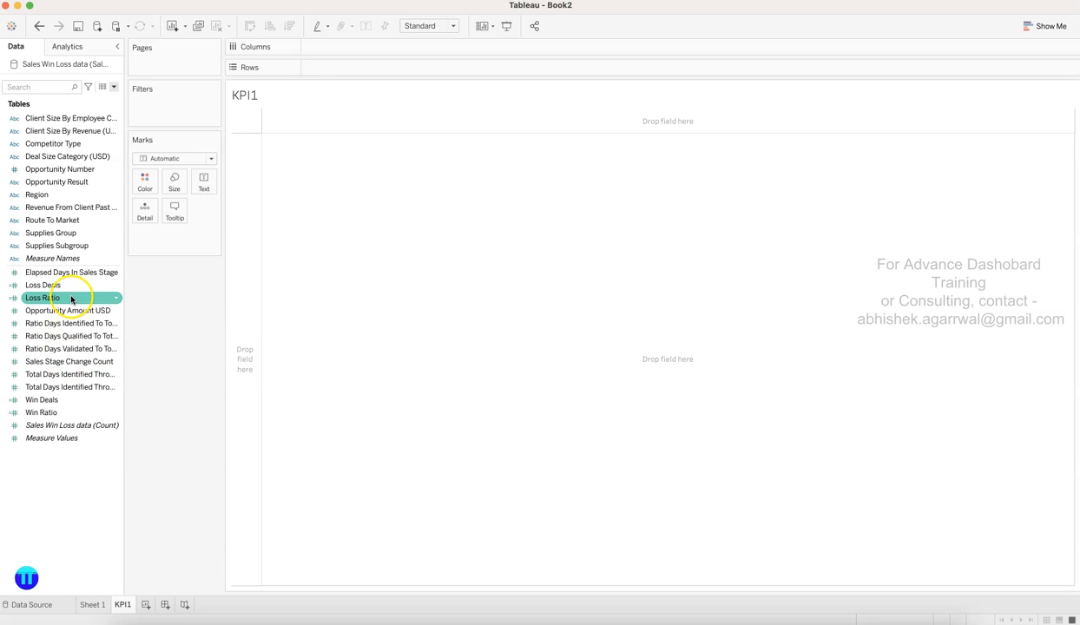
left_click_drag(73, 412, 206, 183)
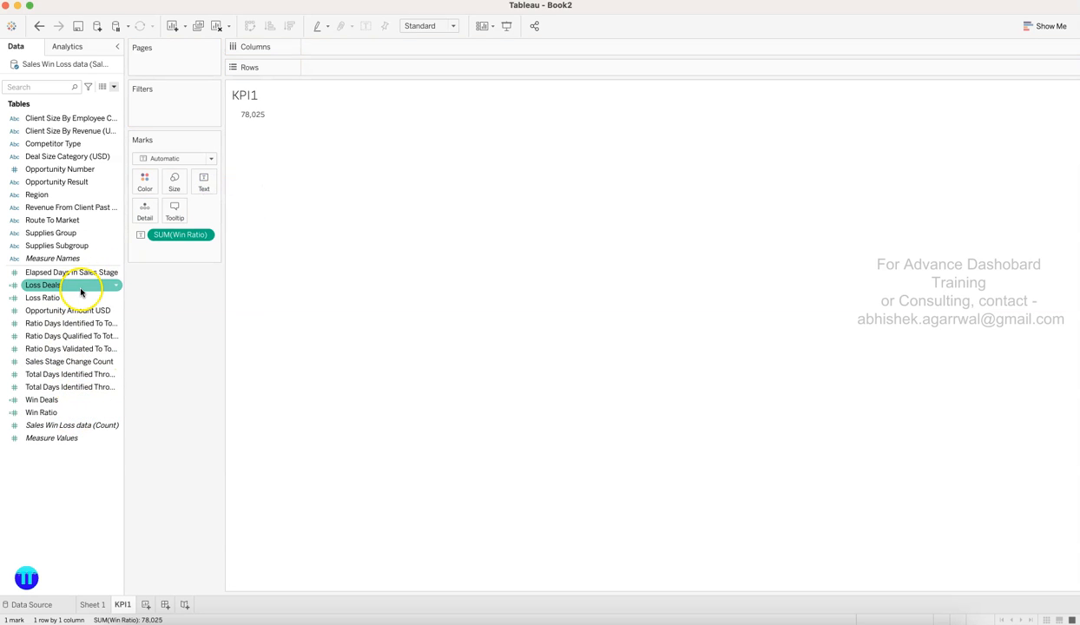
left_click_drag(80, 297, 202, 183)
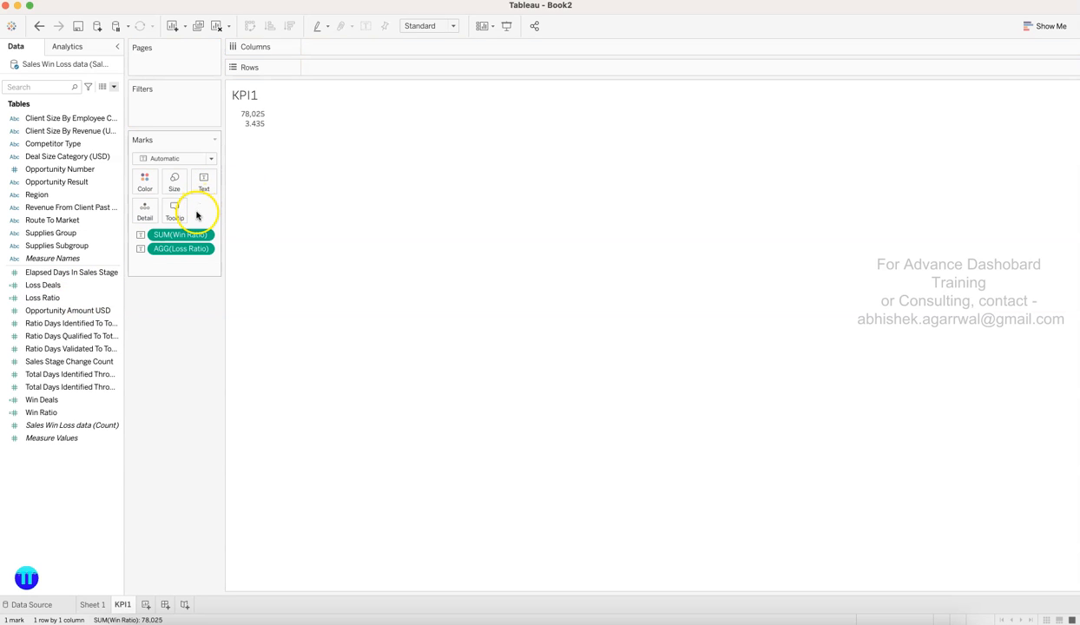
left_click(115, 414)
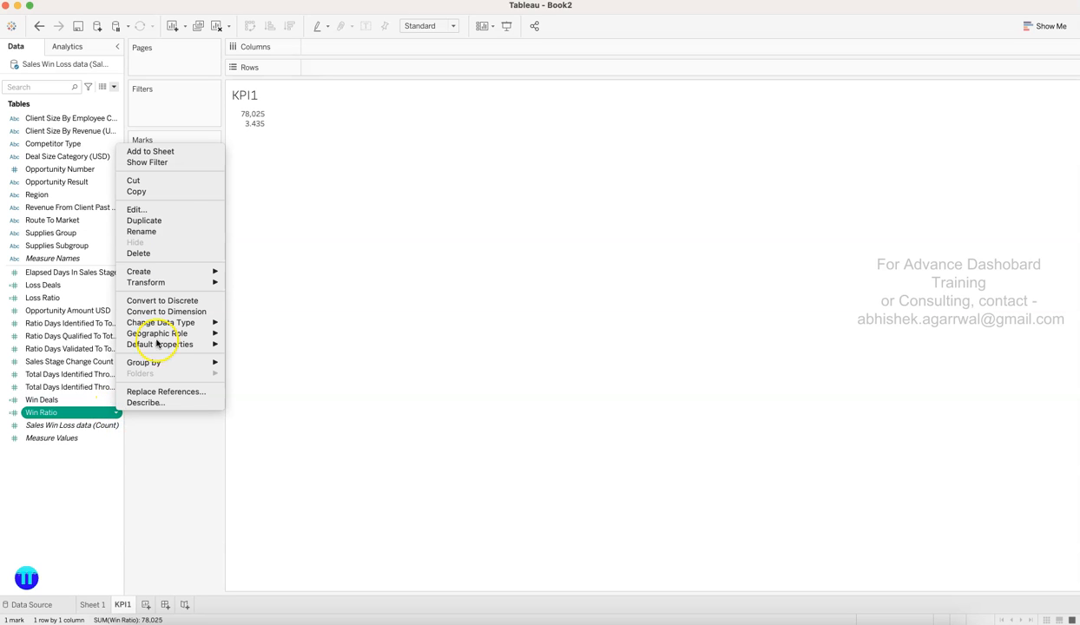
left_click(173, 208)
left_click(786, 214)
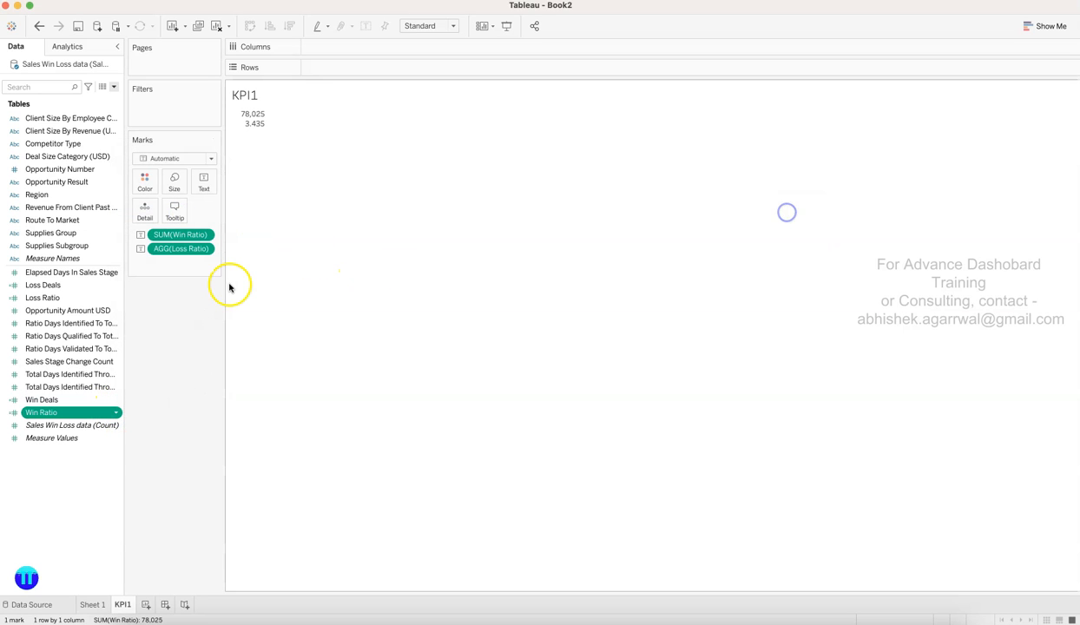
- Set the aggregation of Win Ratio on the KPI1 sheet to Count (Distinct)
left_click(206, 235)
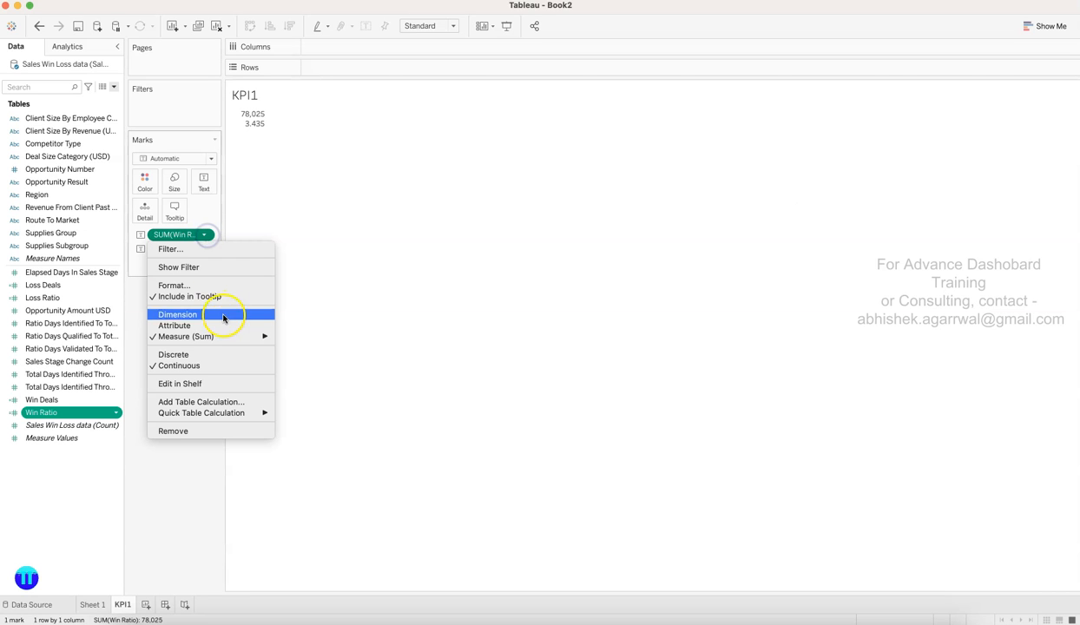
mouse_move(227, 335)
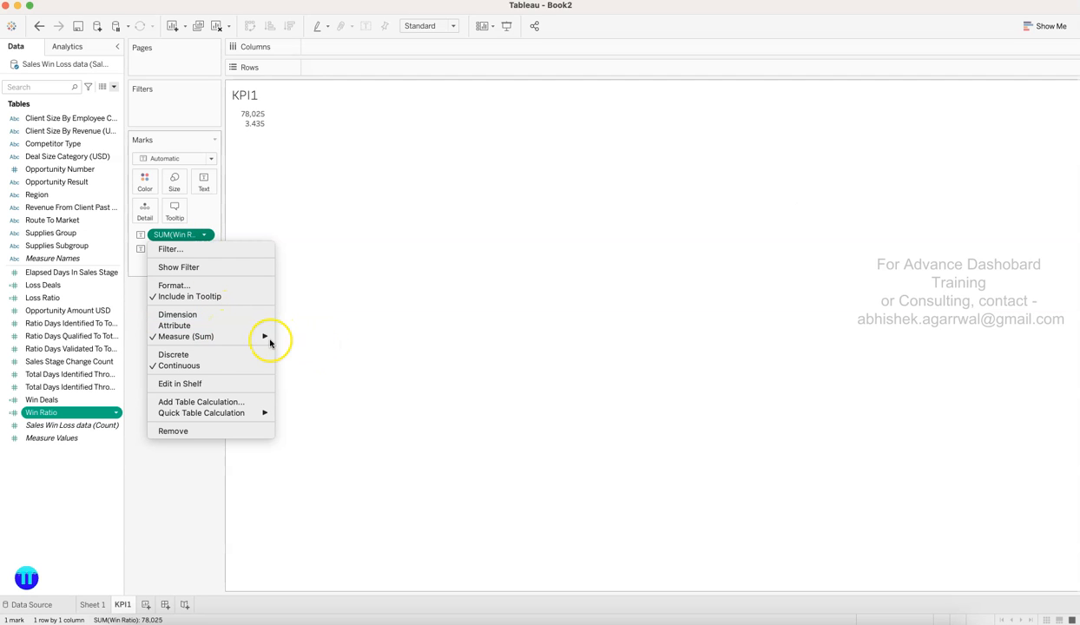
left_click(314, 383)
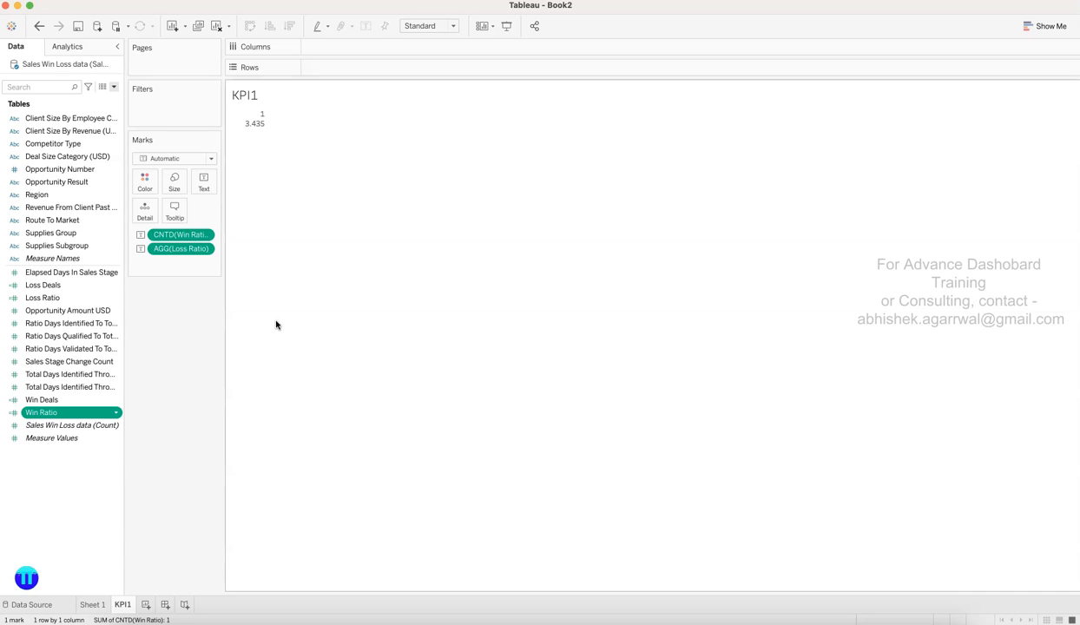
- Format the numbers of Loss Ratio on the KPI1 sheet as Number (Custom) with 0 decimal places
left_click(204, 249)
left_click(193, 299)
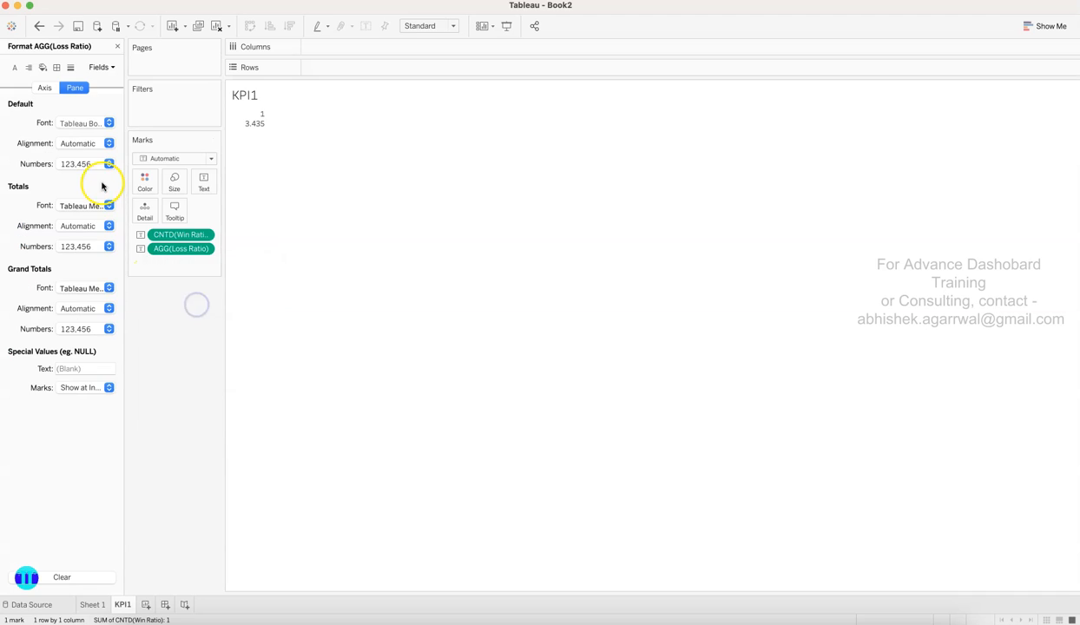
left_click(105, 164)
left_click(95, 252)
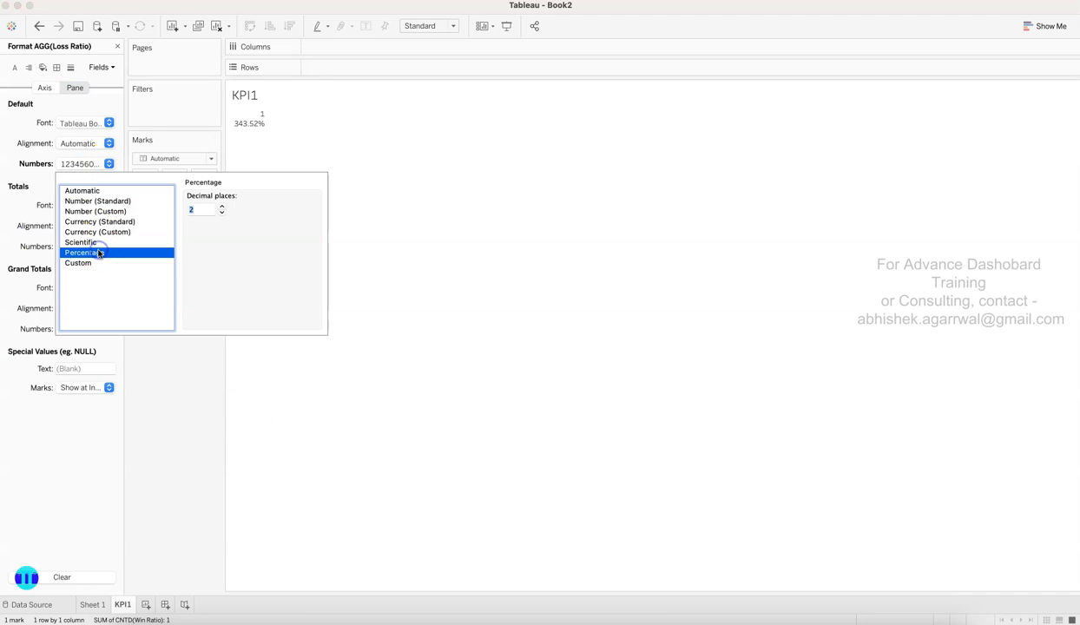
left_click(97, 212)
left_click(222, 212)
left_click(222, 213)
left_click(184, 375)
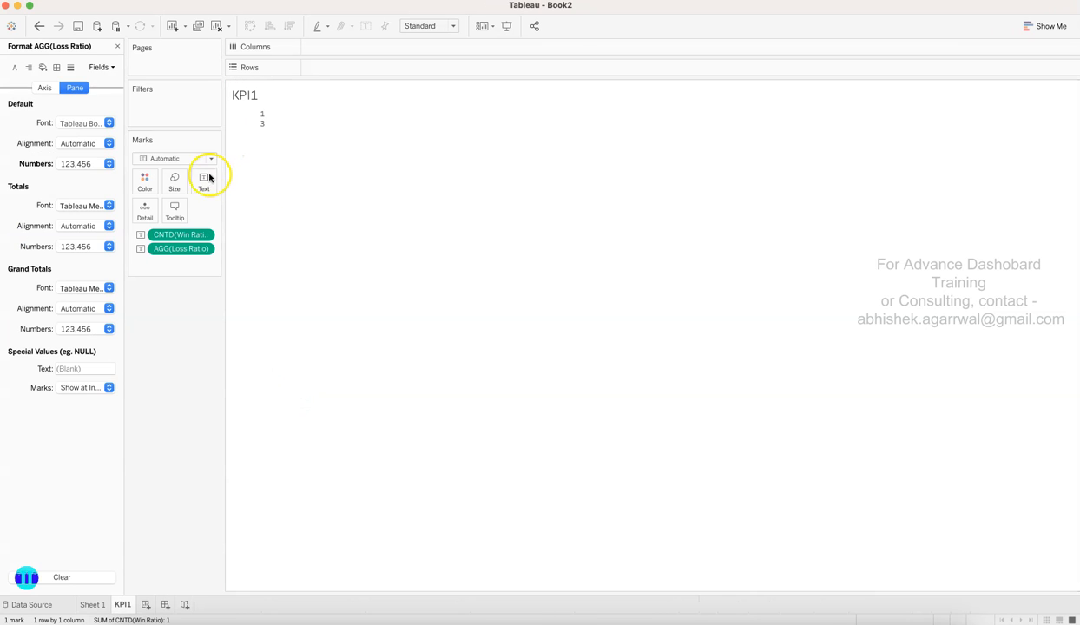
- Add the heading WIN LOSS CONVERSION RATIO above the fields in the KPI1 text label, followed by a blank line
left_click(209, 178)
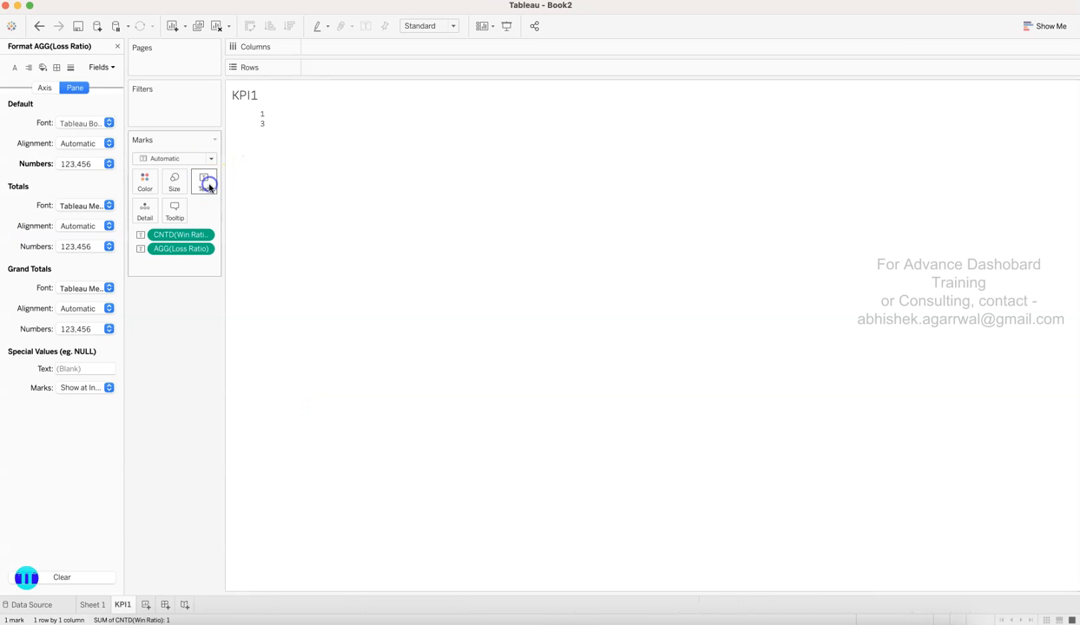
left_click(314, 209)
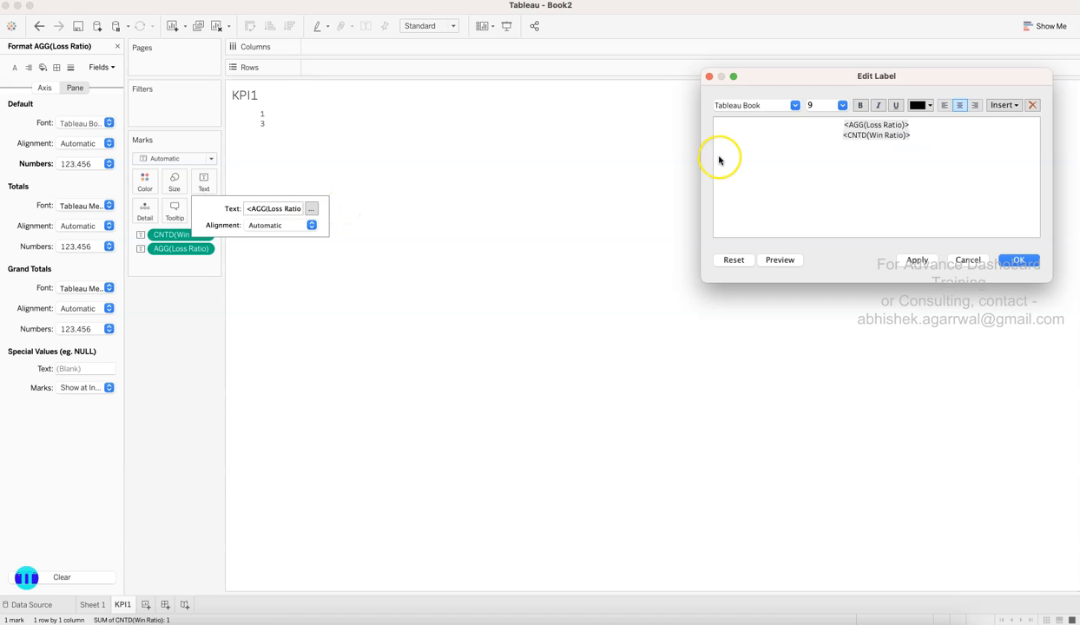
left_click(843, 125)
key("Return")
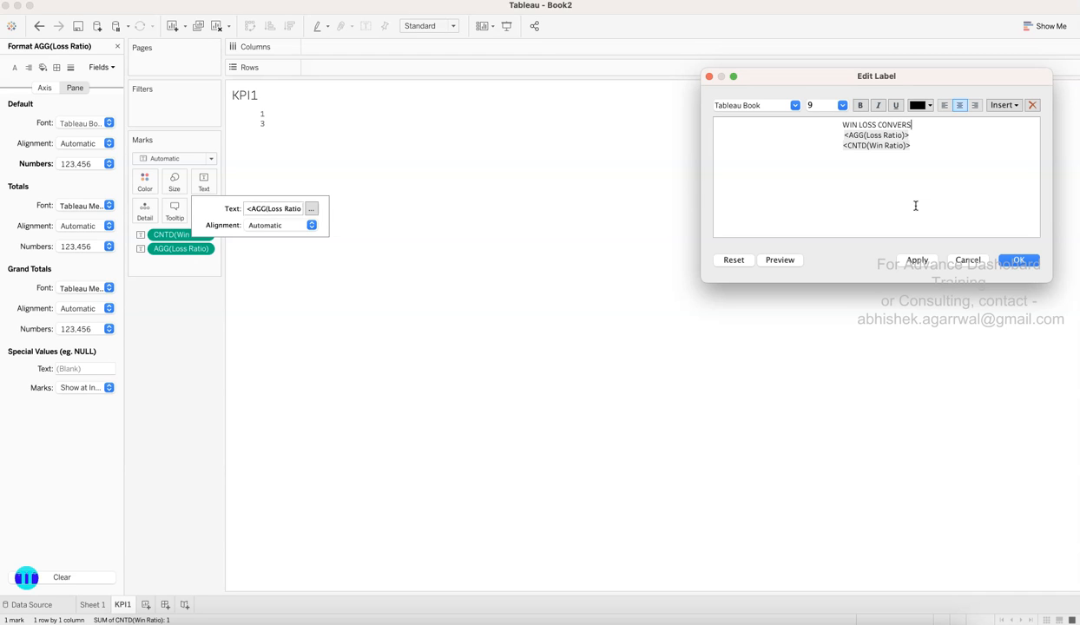
key("Return")
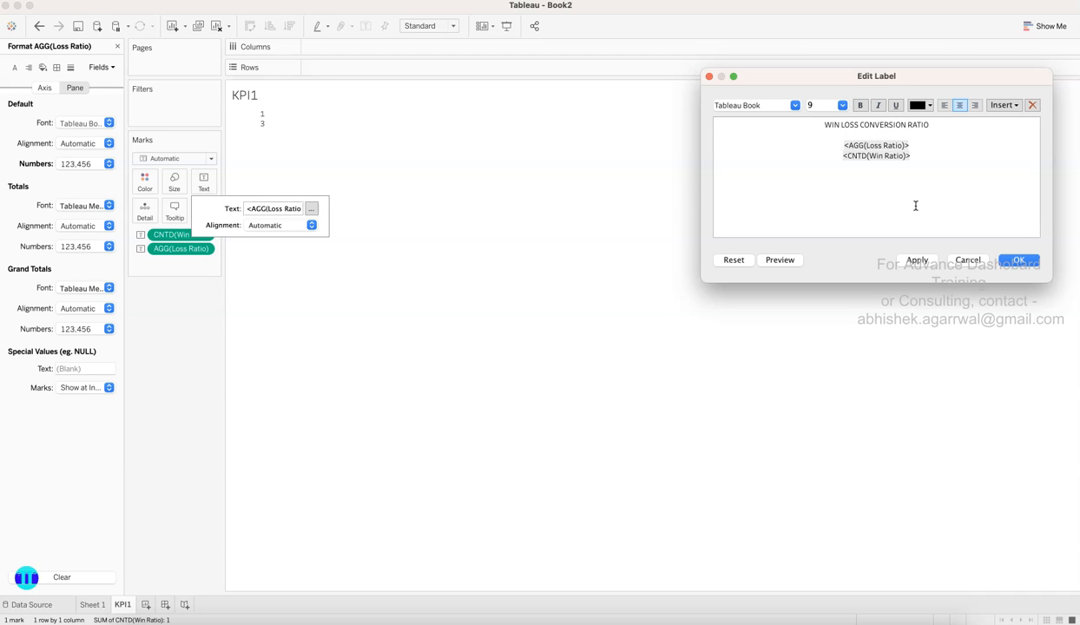
- Rearrange the label's fields onto one line as <CNTD(Win Ratio)> : <AGG(Loss Ratio)>
key("Down")
key("Down")
key("Left")
key("Up")
key("Left")
type("<CNTD(Win Ratio)>")
type(":")
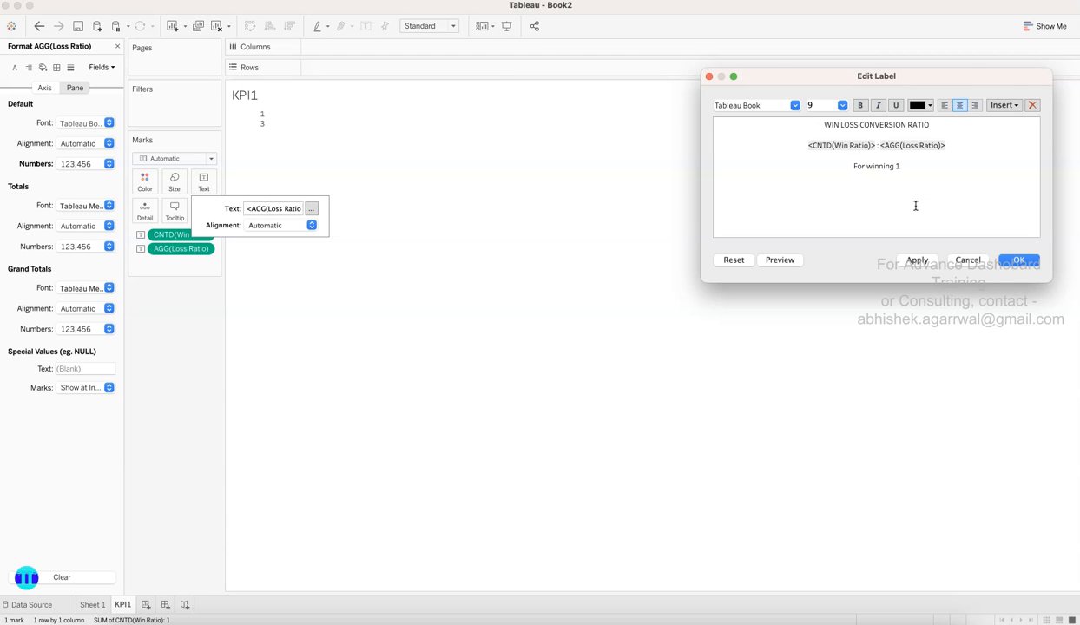
- Complete the label's note as "For winning 1 deal we are loosing 3 deals" and set the heading's font size to 20
type("ng 3 deals")
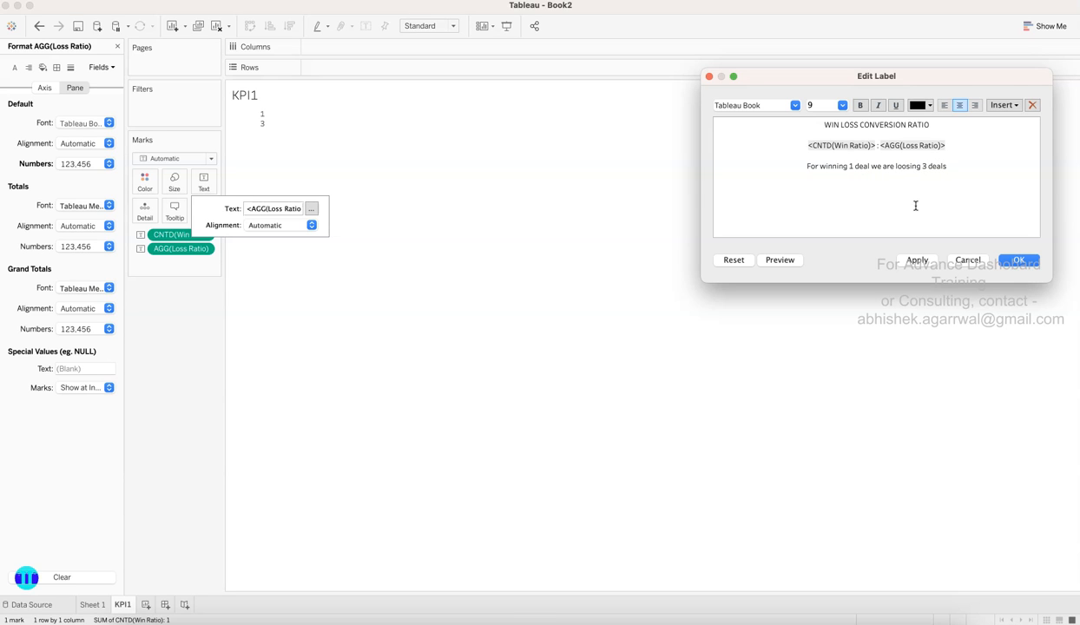
key("super+shift+Left")
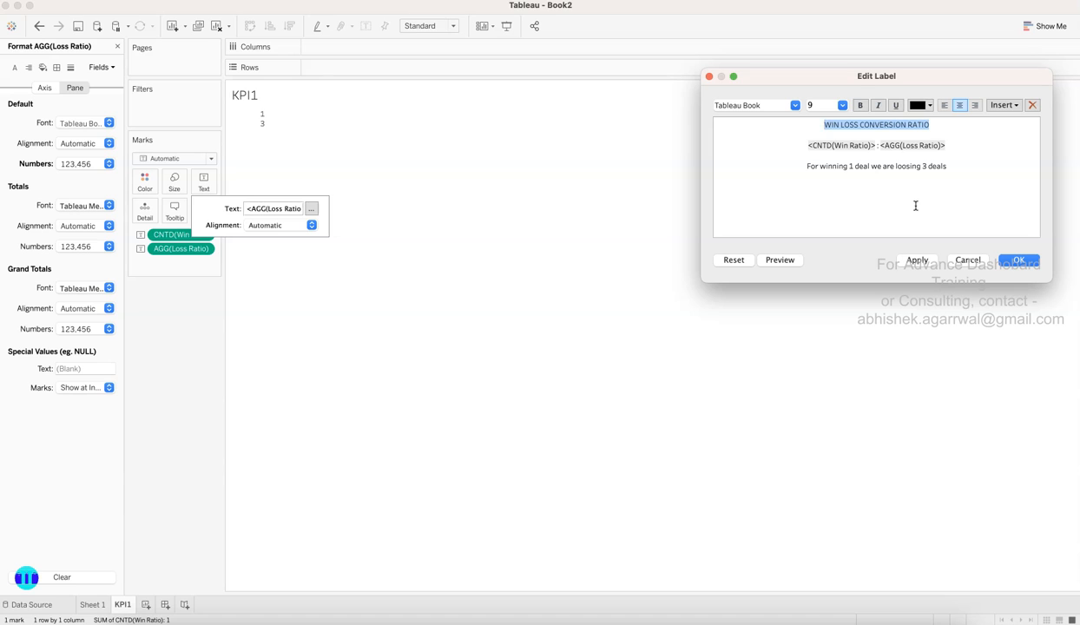
left_click(842, 105)
left_click(837, 205)
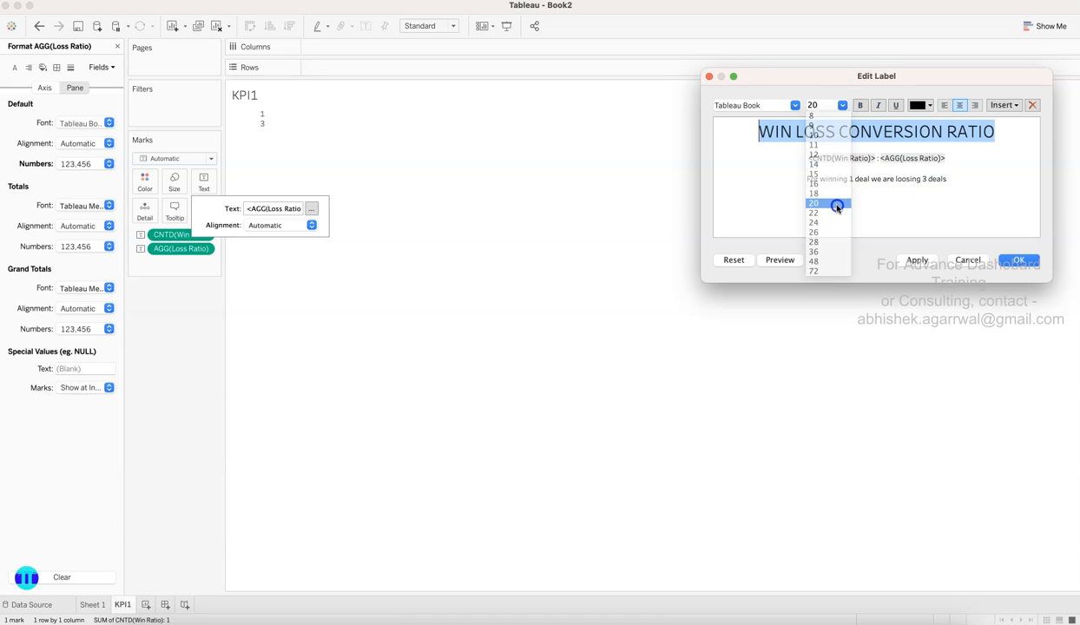
- Set the label's ratio line to font size 26 and the note about winning and losing deals to size 11
left_click_drag(806, 159, 1011, 159)
left_click(823, 104)
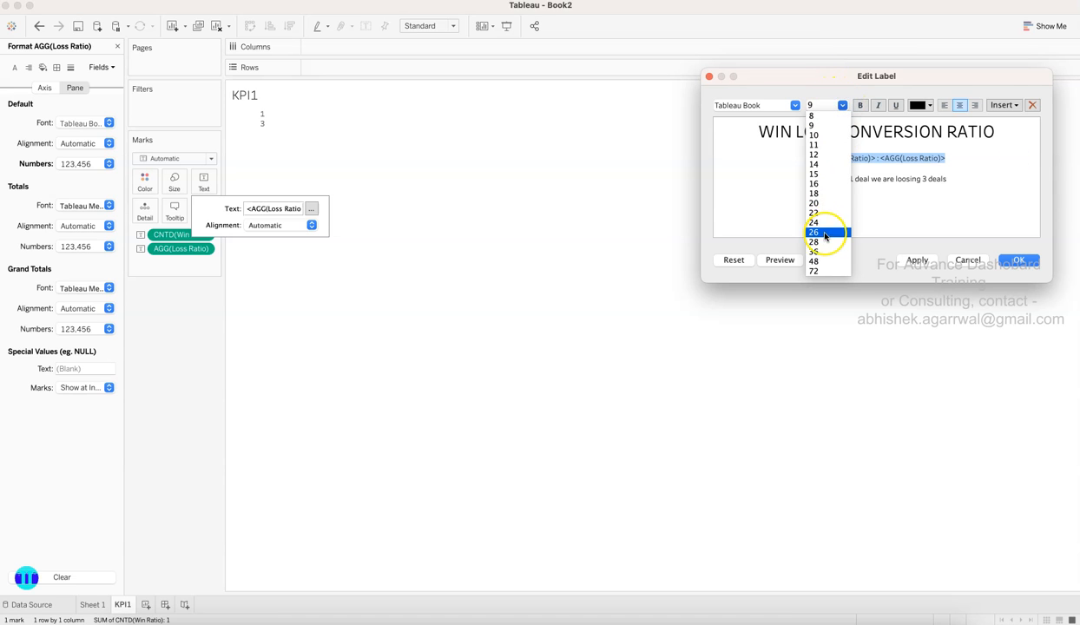
left_click(825, 233)
left_click_drag(807, 228, 989, 238)
left_click(823, 104)
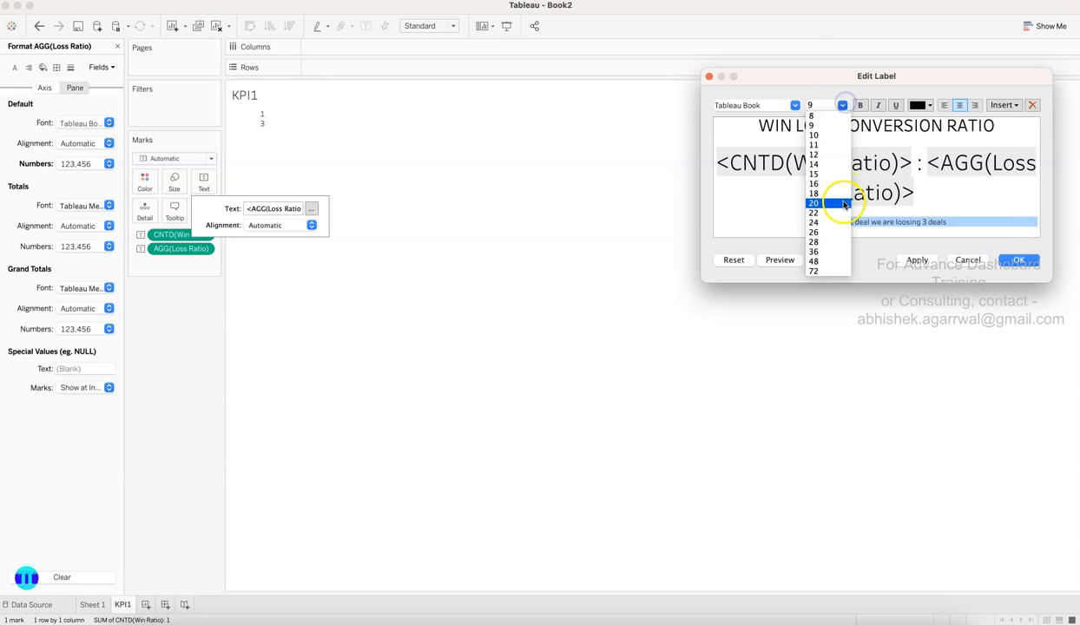
left_click(838, 148)
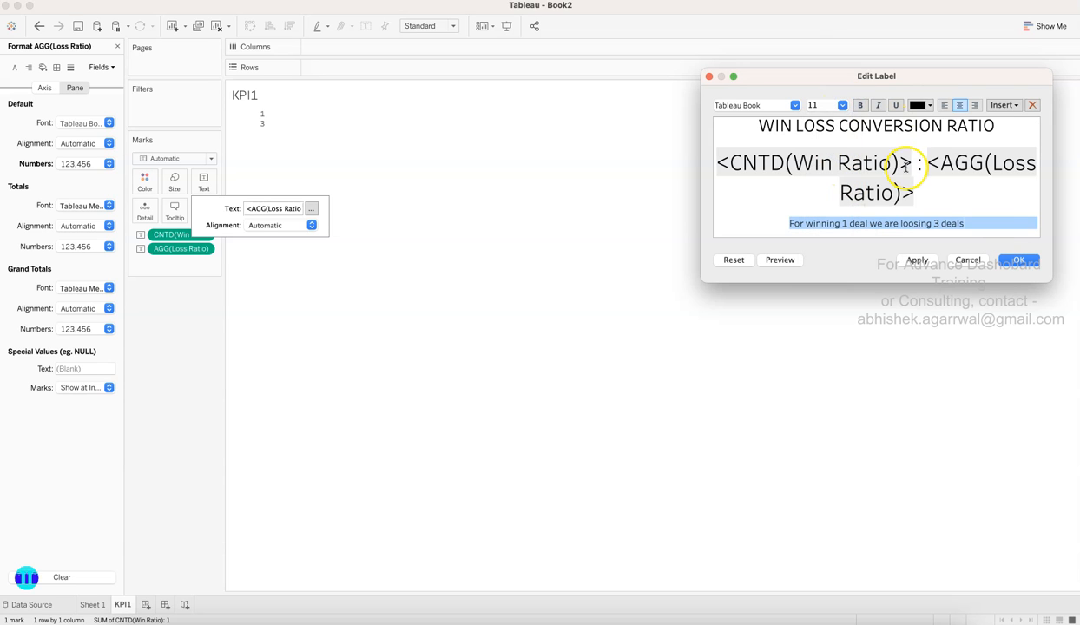
- Colour all of the label's text very light grey and apply the edited label to the sheet
key("super+a")
left_click(928, 106)
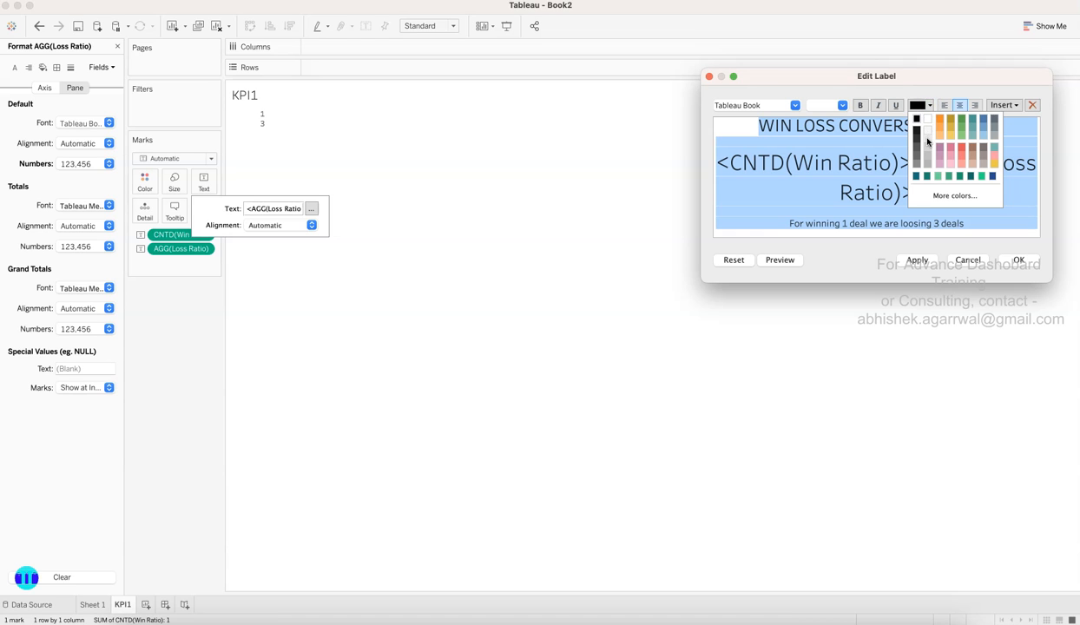
left_click(927, 141)
left_click(1019, 260)
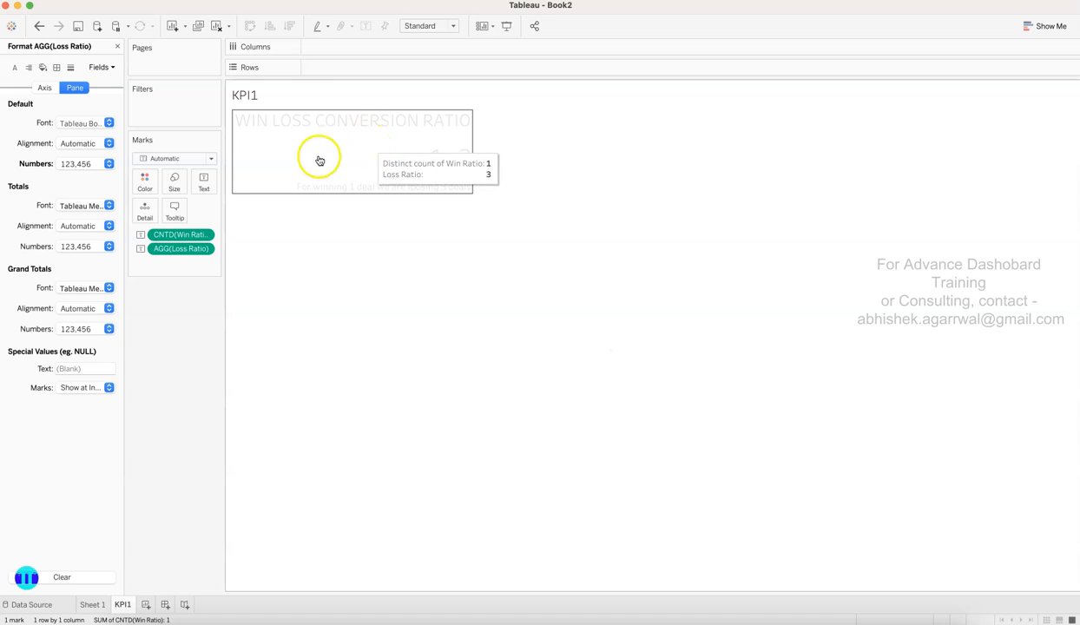
- Fit the KPI1 sheet to Entire View and set the text label's horizontal alignment to left
left_click(204, 181)
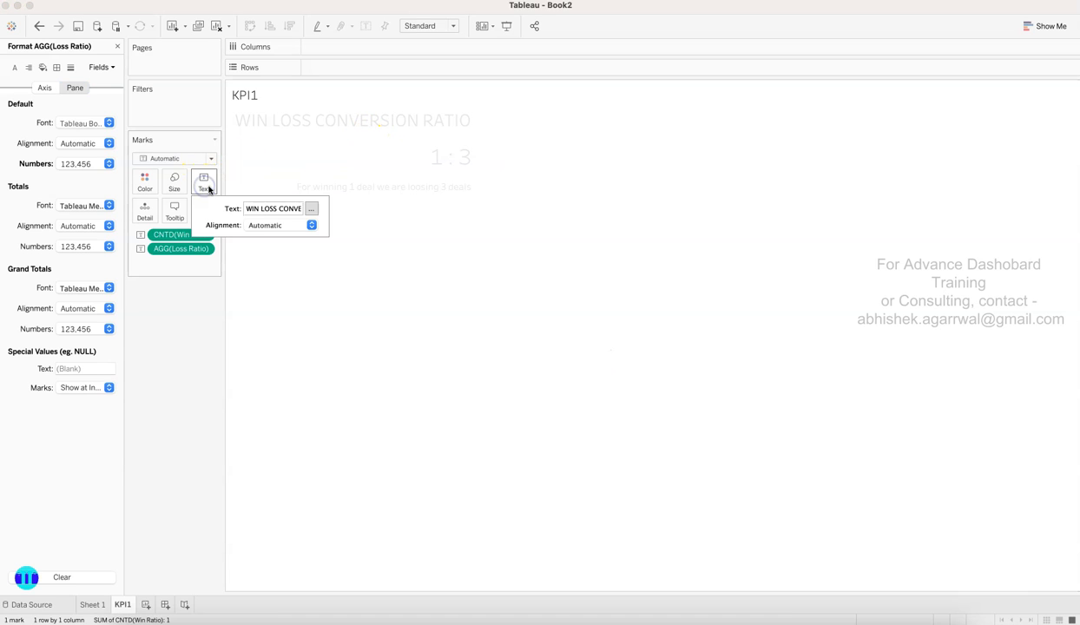
left_click(438, 26)
left_click(432, 68)
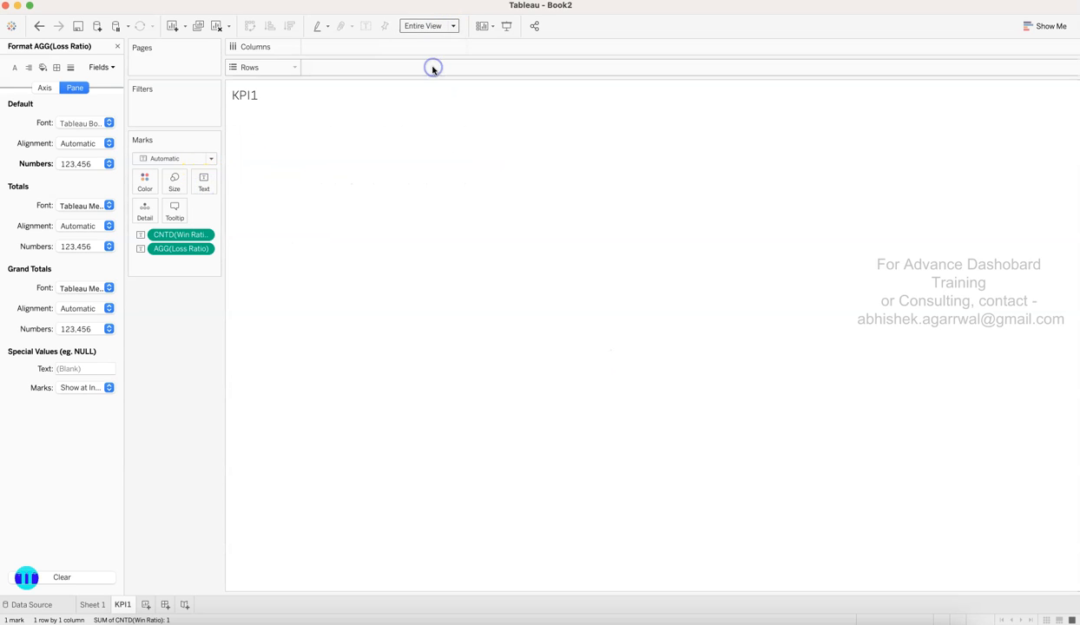
left_click(205, 190)
left_click(278, 228)
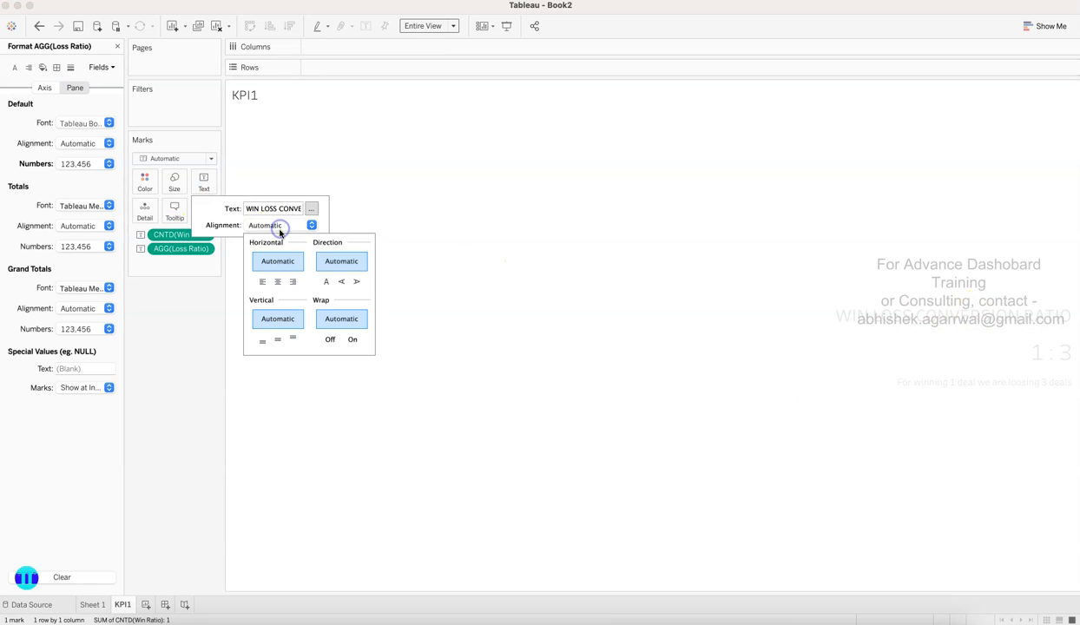
left_click(265, 283)
left_click(199, 412)
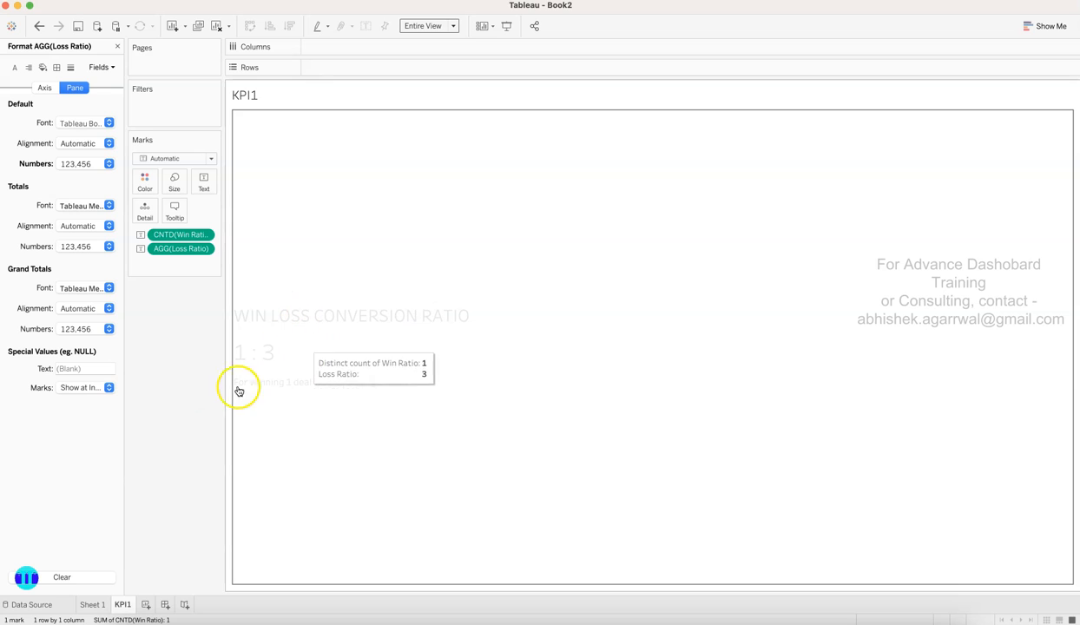
- Close the formatting pane and hide the title of the KPI1 sheet
left_click(117, 46)
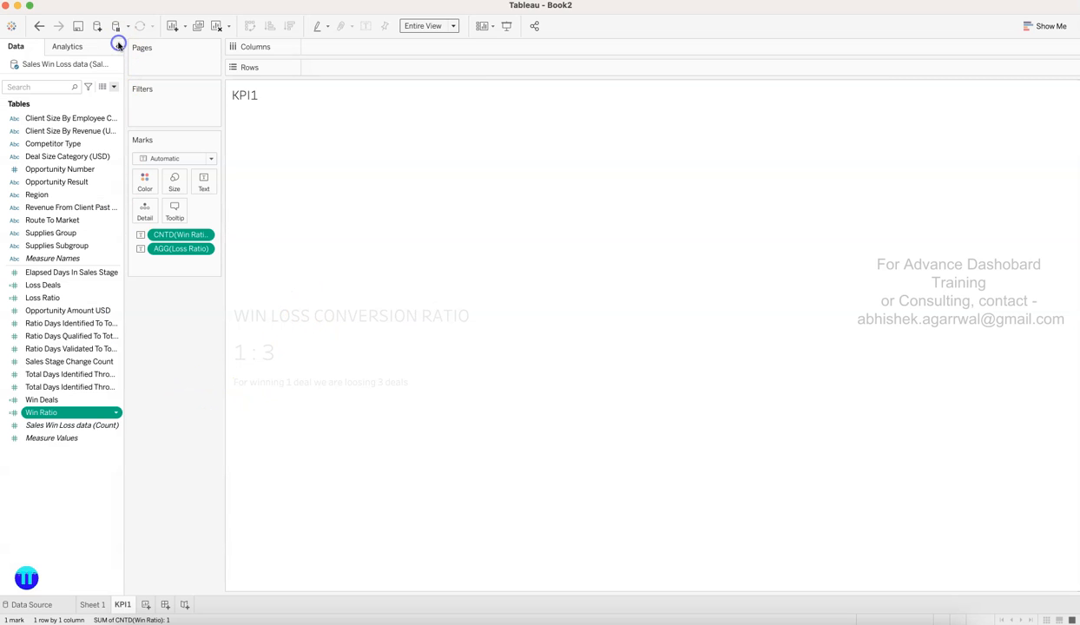
right_click(247, 99)
left_click(273, 124)
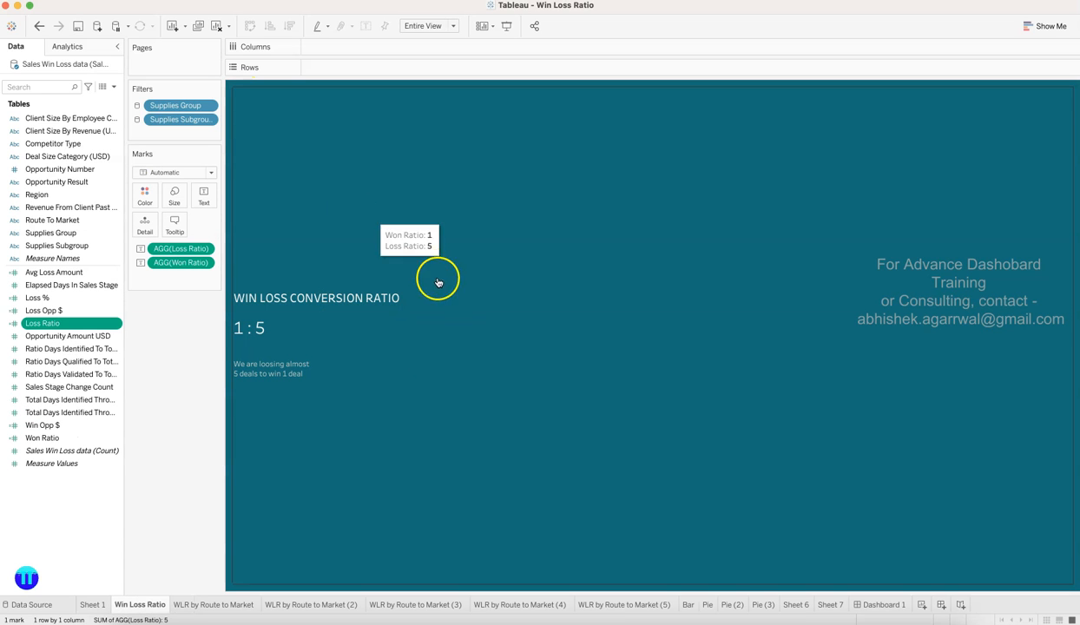
left_click(148, 197)
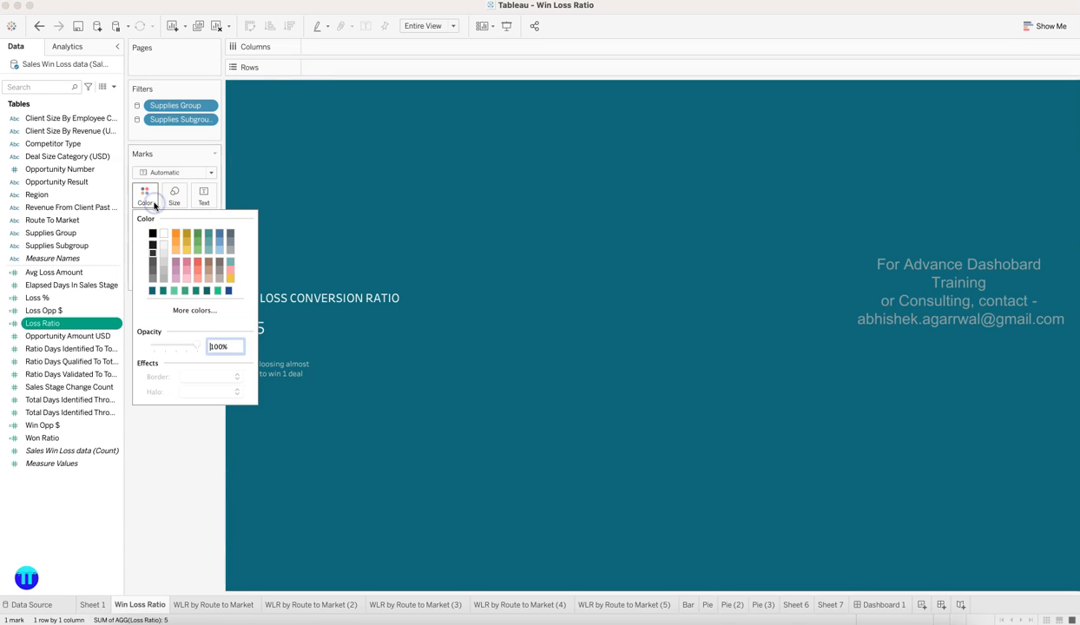
left_click(202, 310)
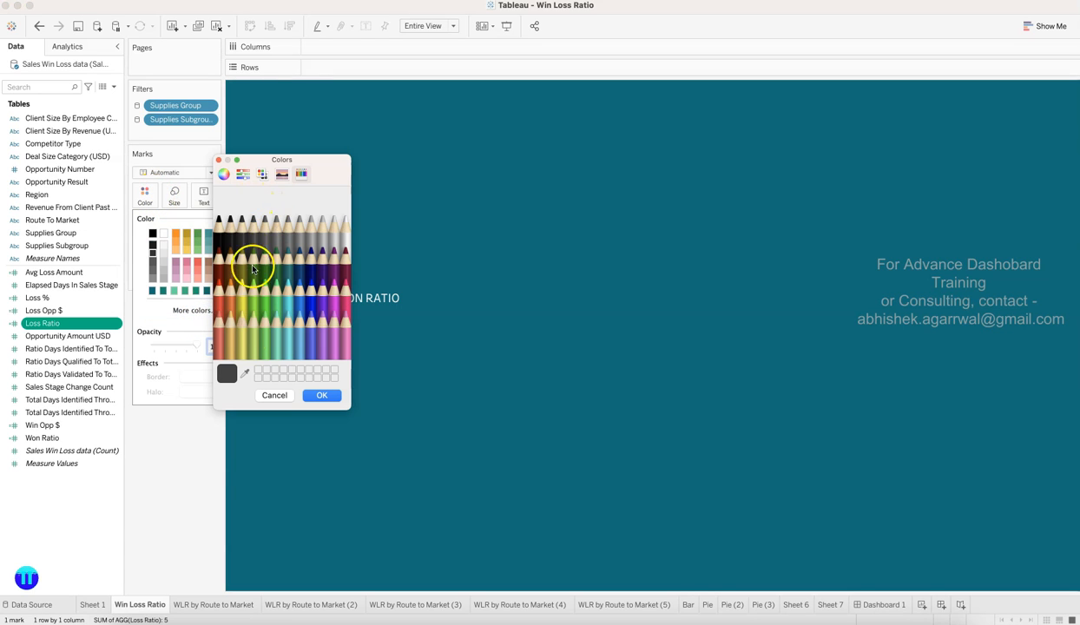
left_click(244, 175)
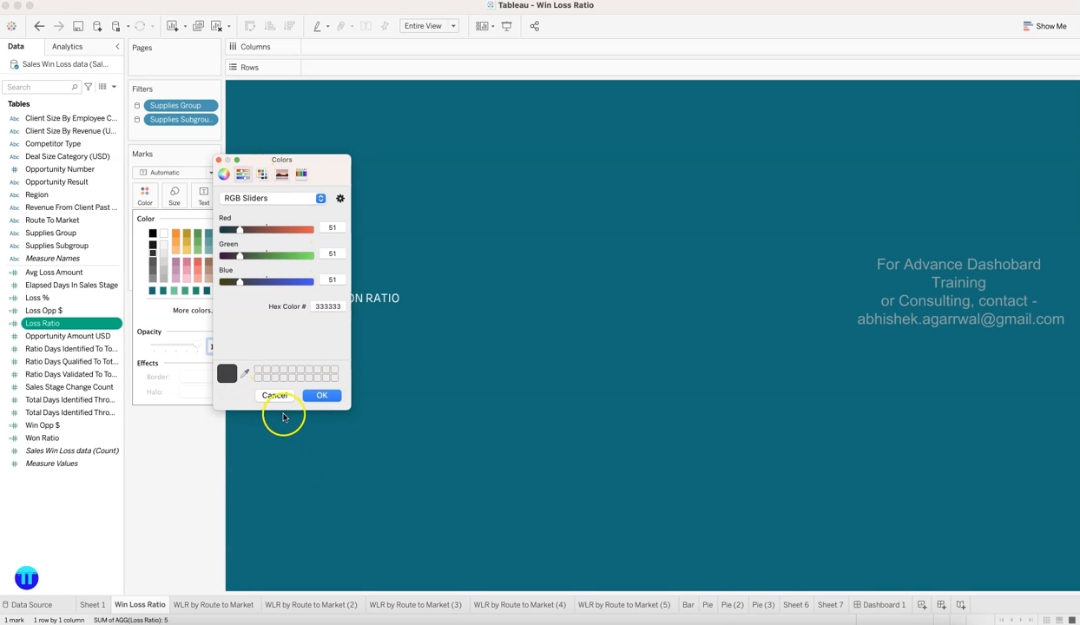
left_click(275, 395)
left_click(376, 398)
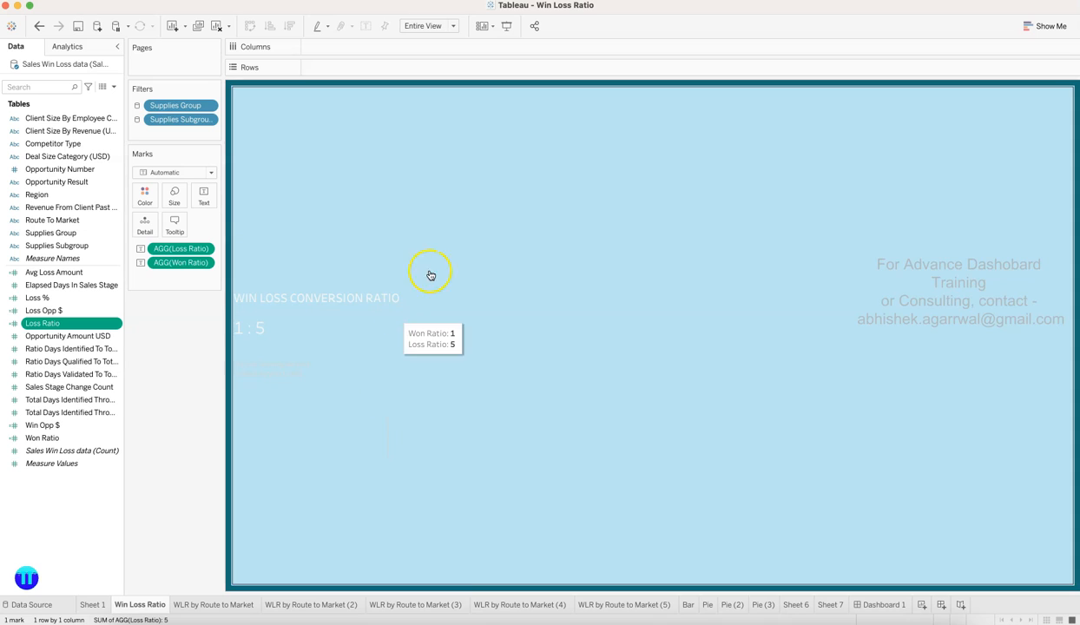
- Examine the hex code of the worksheet shading colour used on the Win Loss Ratio sheet in the reference workbook
right_click(435, 237)
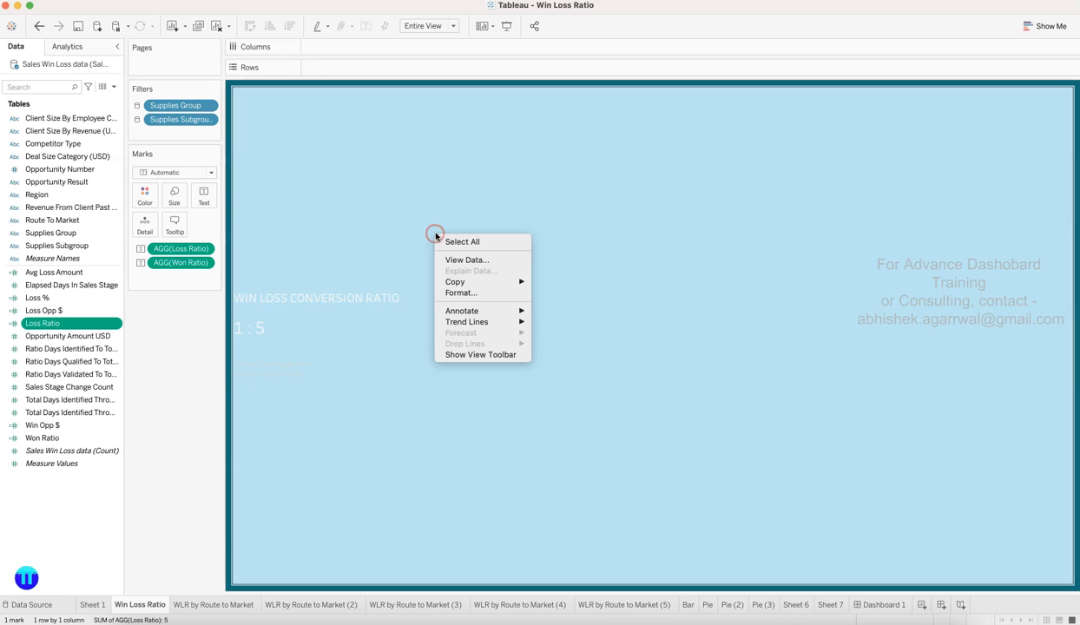
left_click(460, 293)
left_click(42, 67)
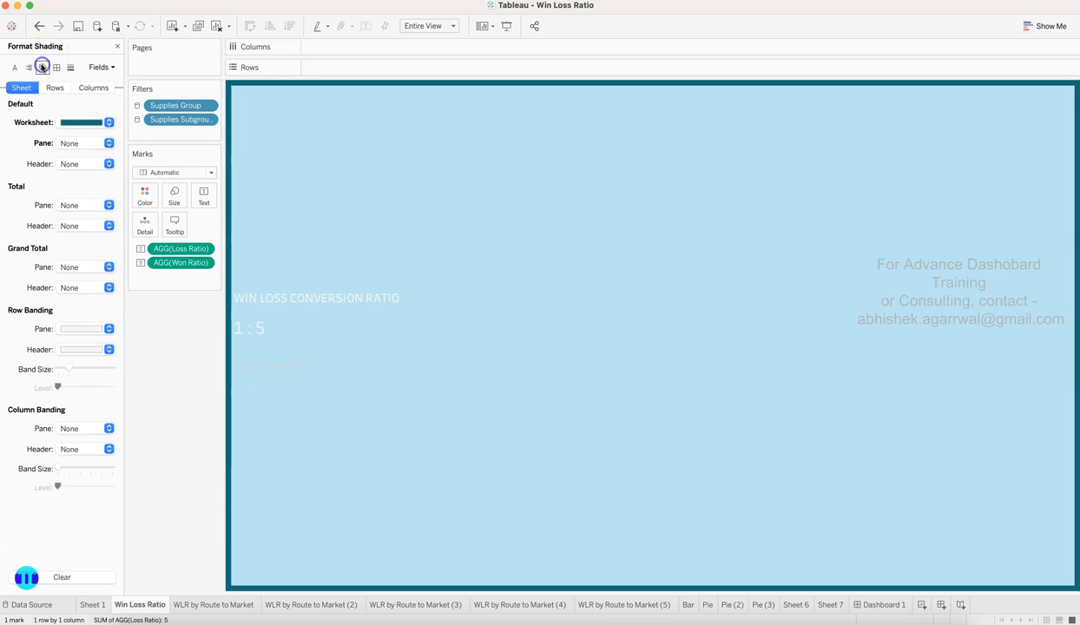
left_click(87, 127)
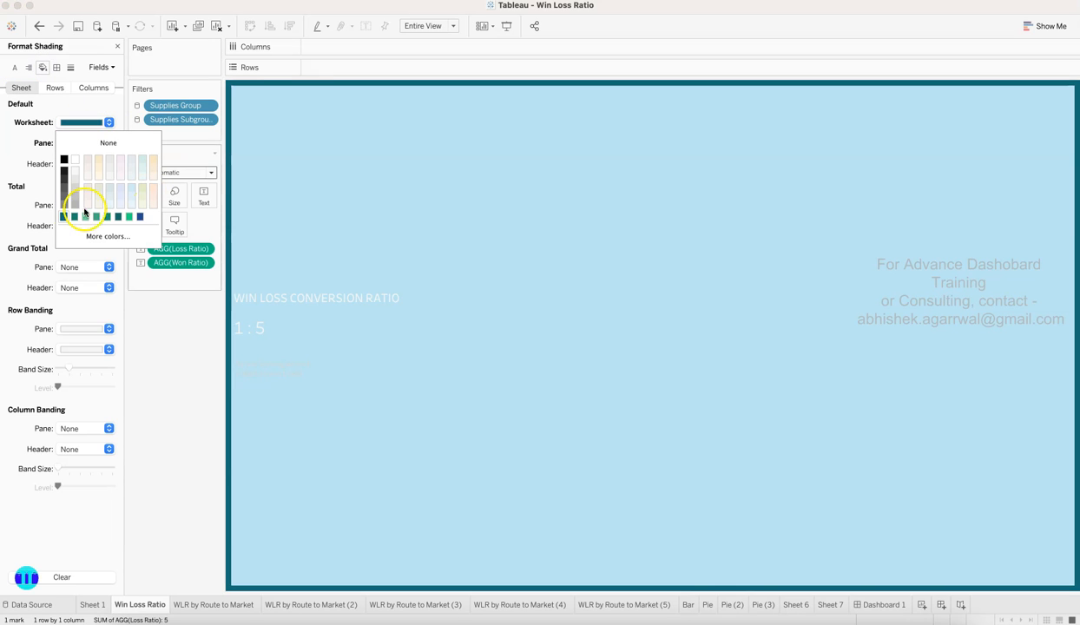
left_click(98, 236)
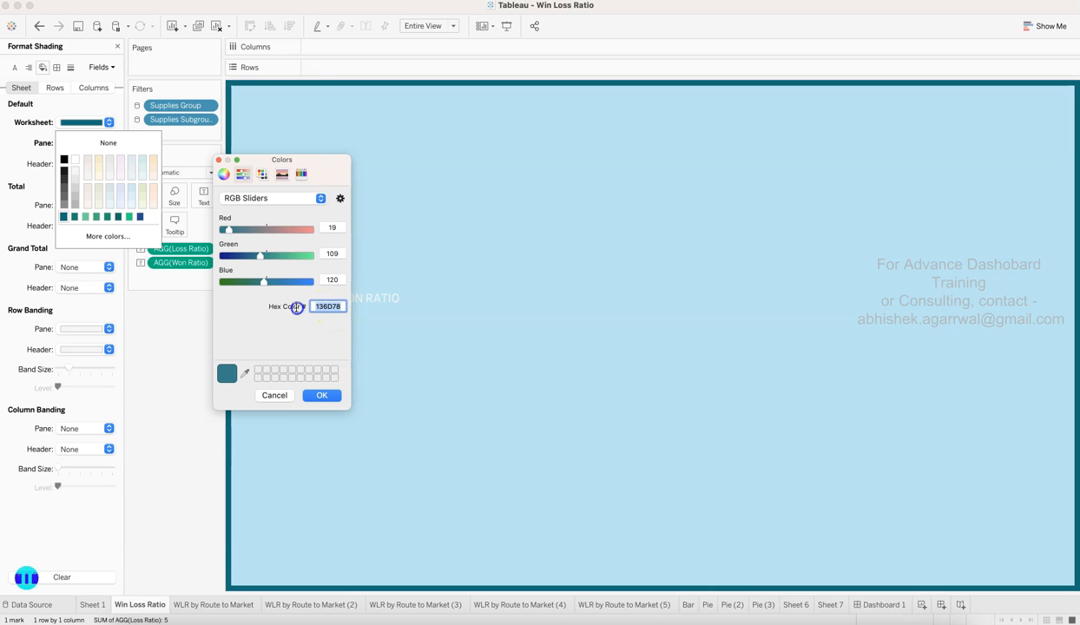
left_click(321, 396)
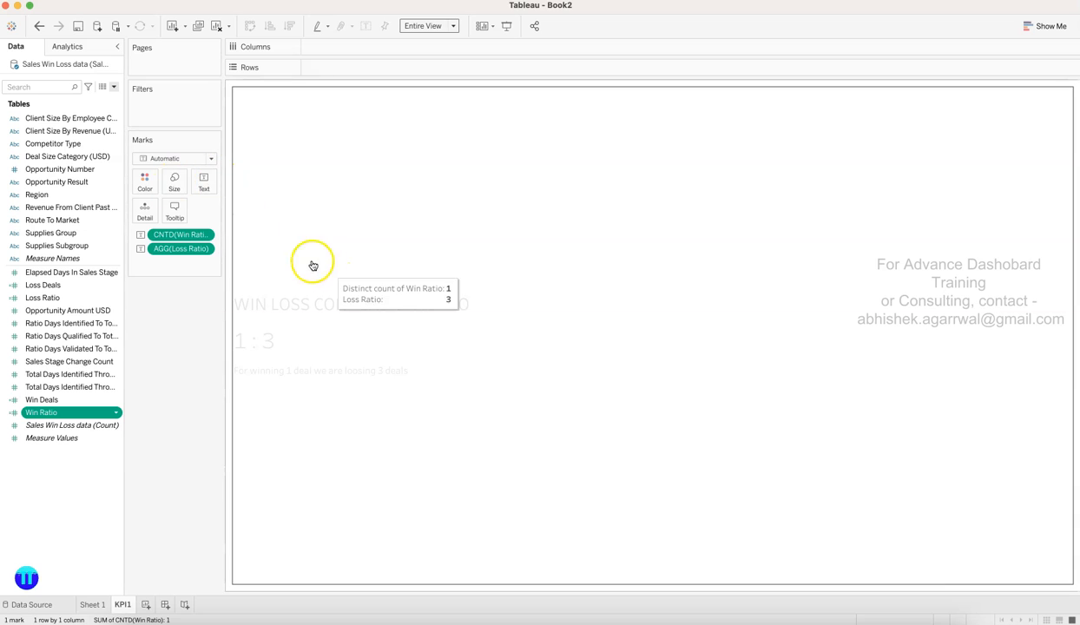
- Switch to the Book2 workbook and set the KPI1 sheet's worksheet shading to the dark teal custom colour
right_click(354, 209)
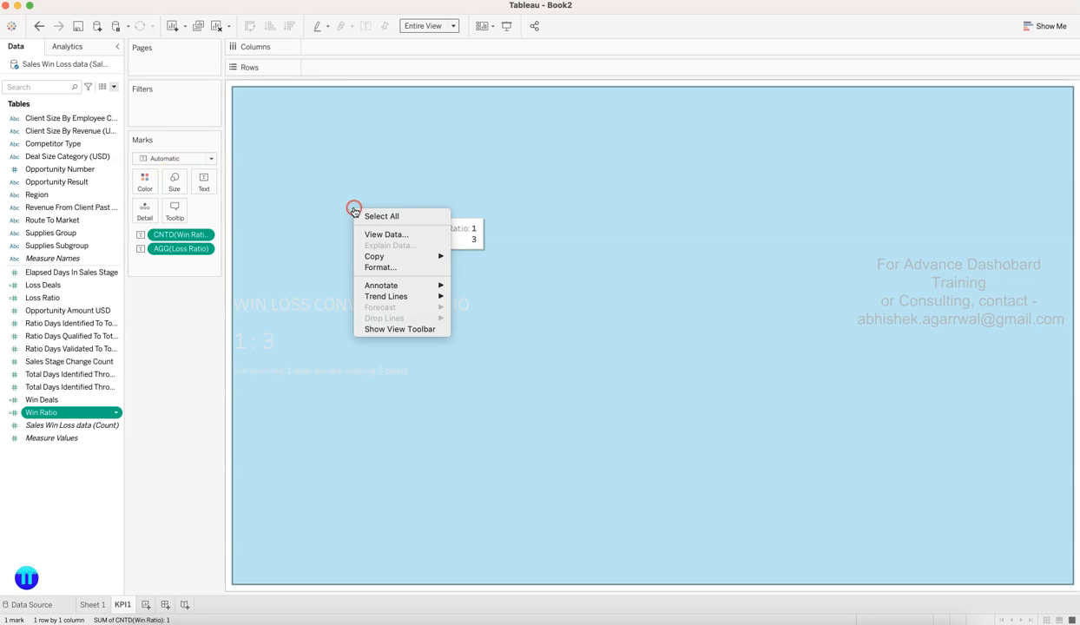
left_click(382, 267)
left_click(43, 68)
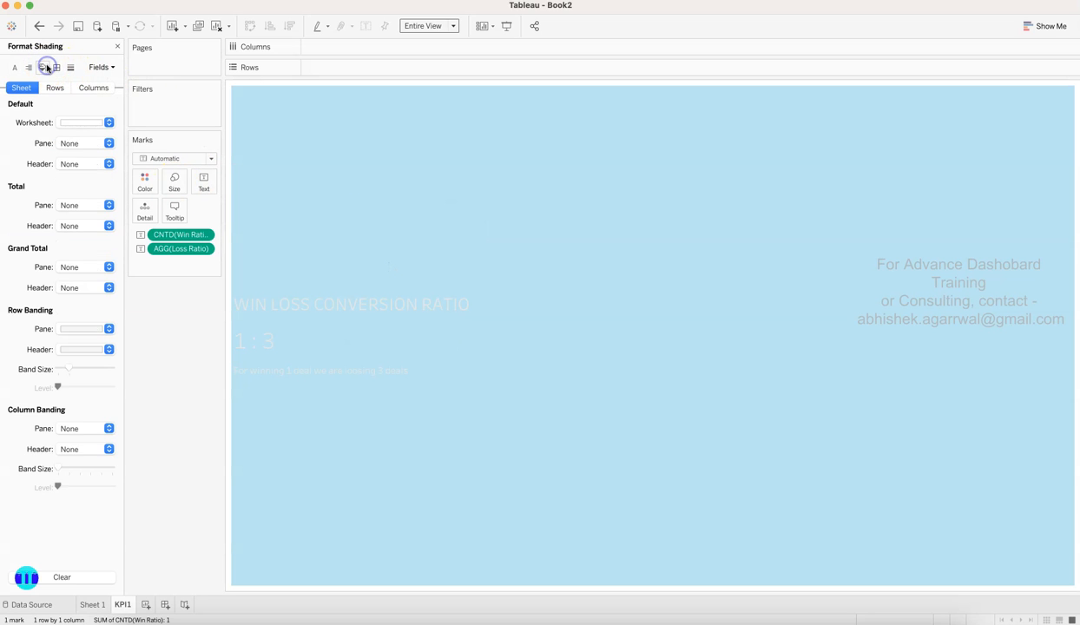
left_click(71, 119)
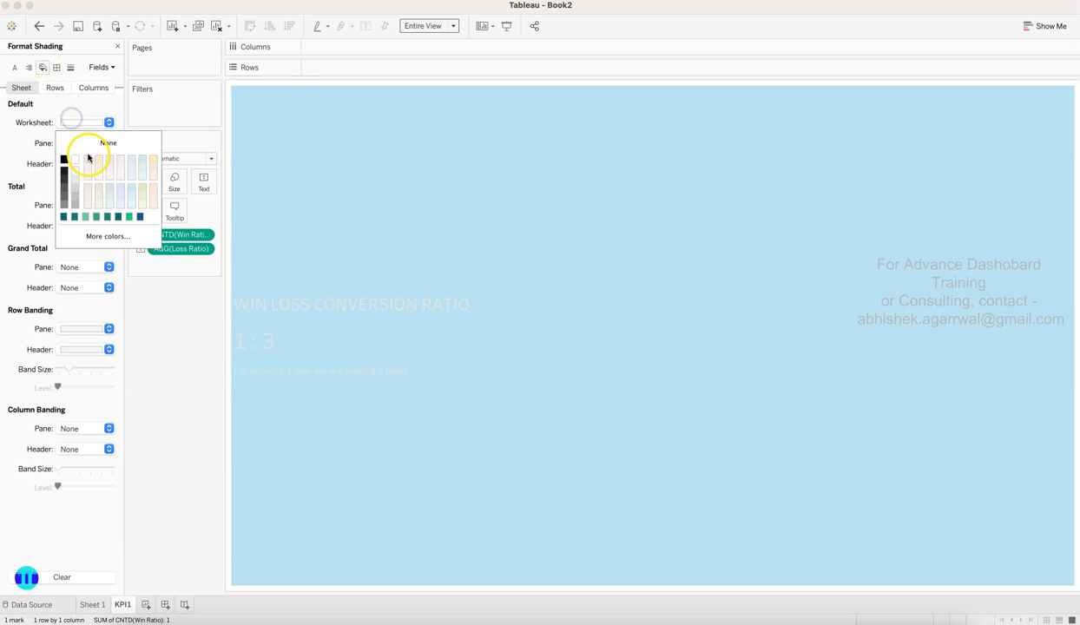
left_click(62, 218)
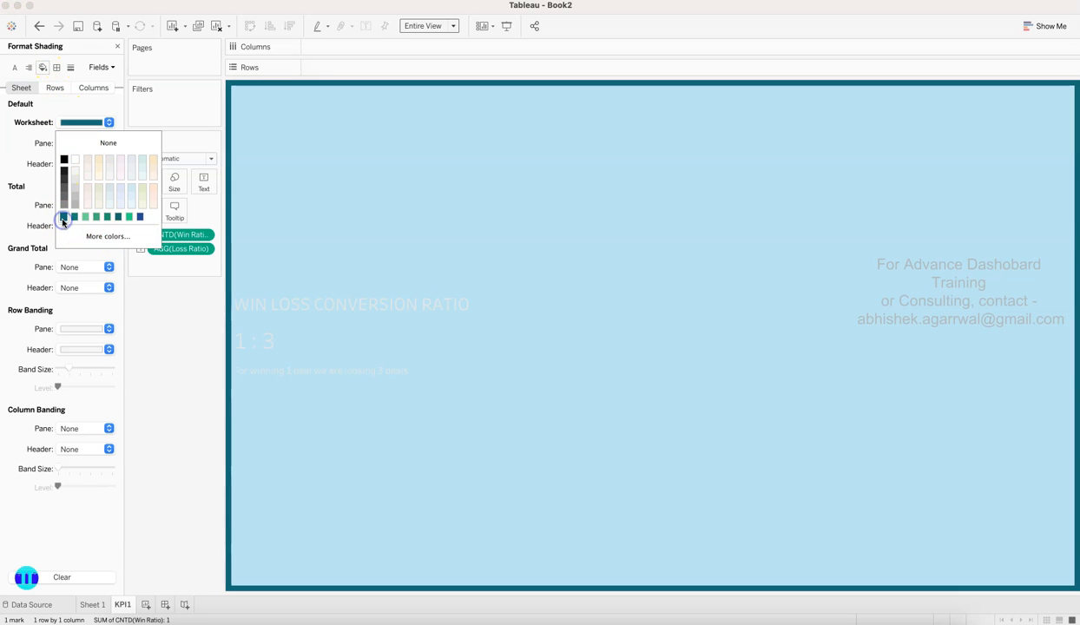
left_click(345, 287)
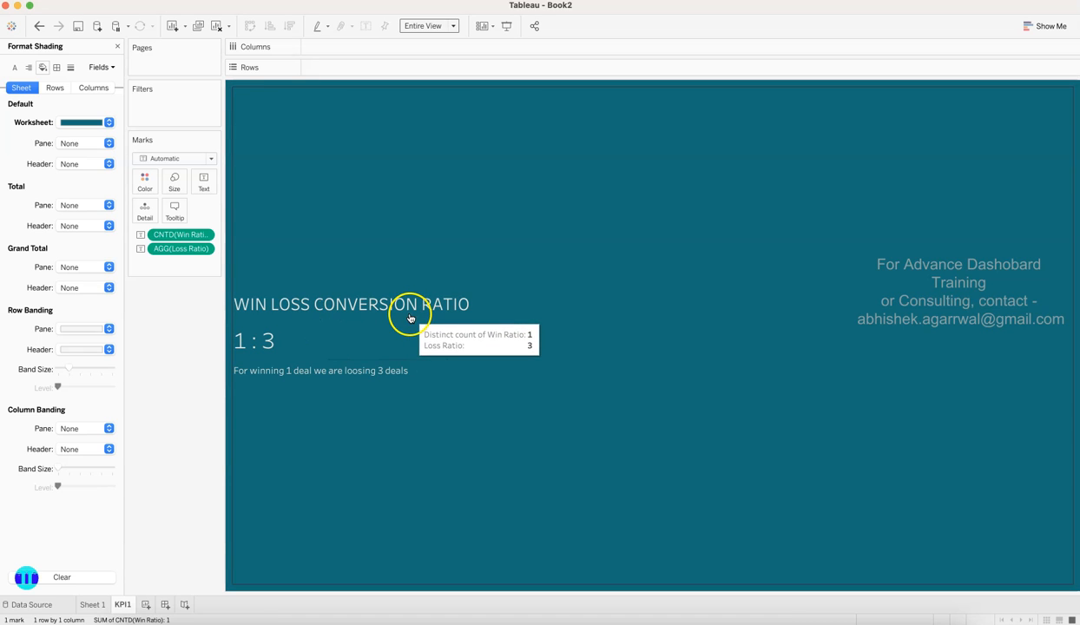
- Change the font of the "For winning 1 deal we are loosing 3 deals" line in the KPI1 label to Tableau Light
left_click(342, 369)
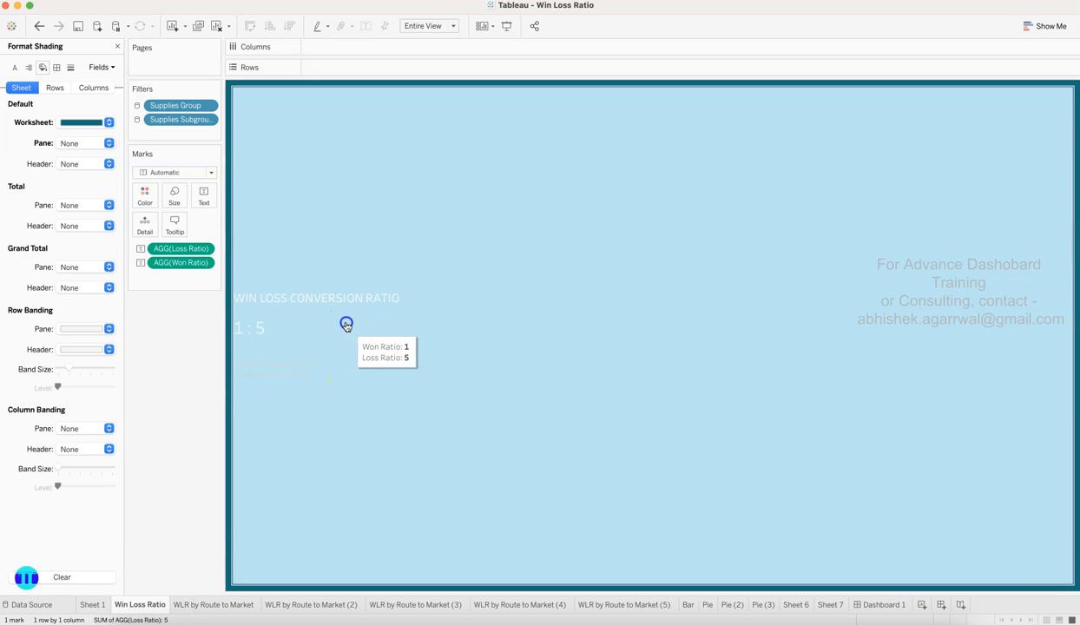
left_click(332, 311)
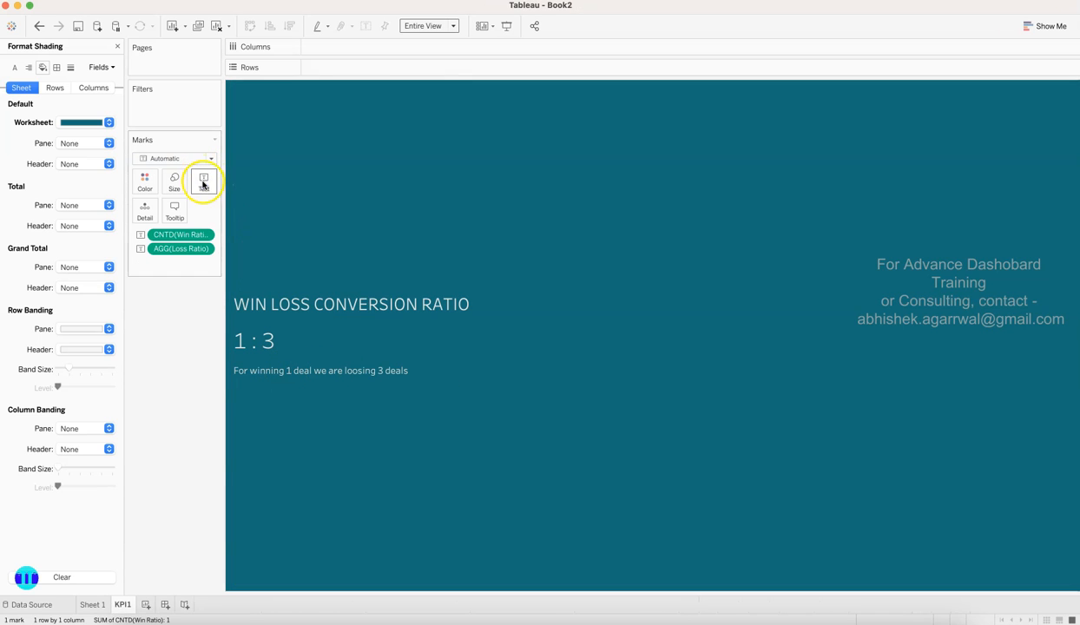
left_click(206, 182)
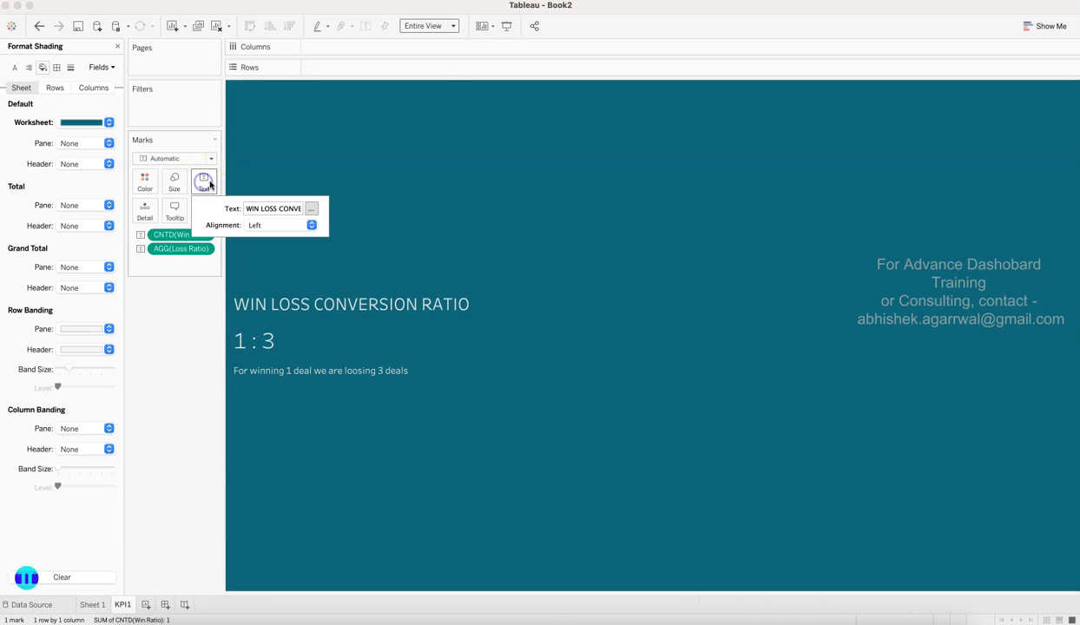
left_click(311, 208)
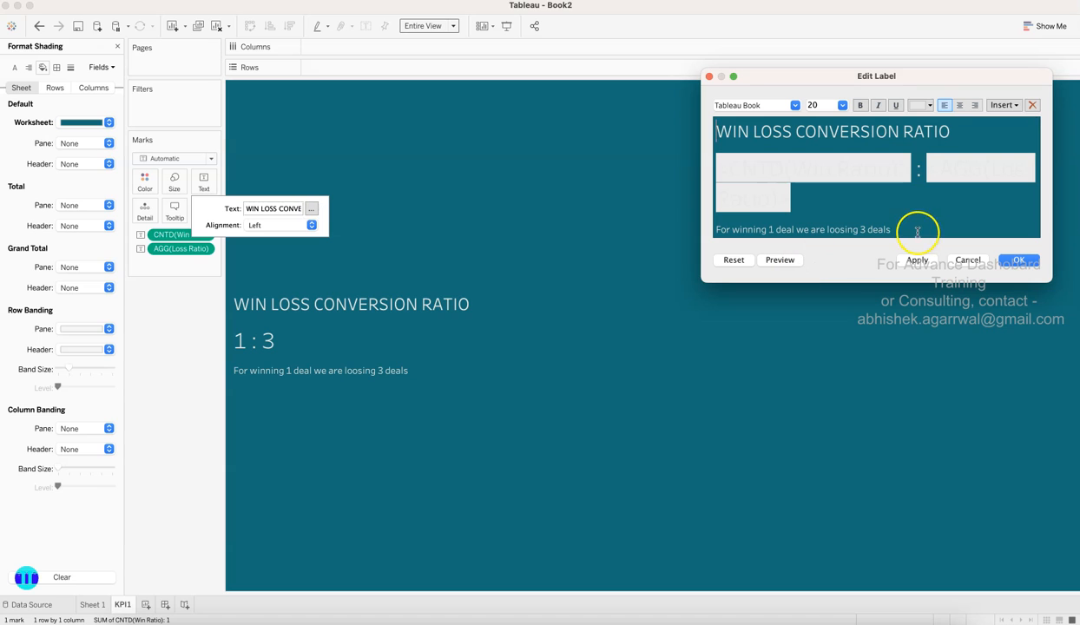
left_click_drag(823, 228, 709, 233)
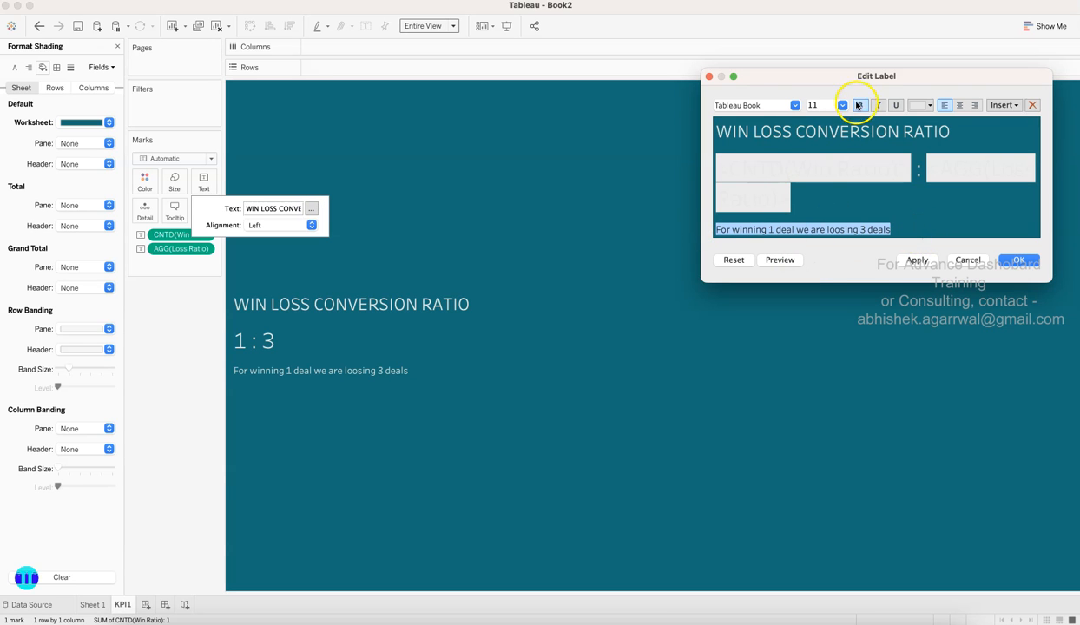
left_click(795, 106)
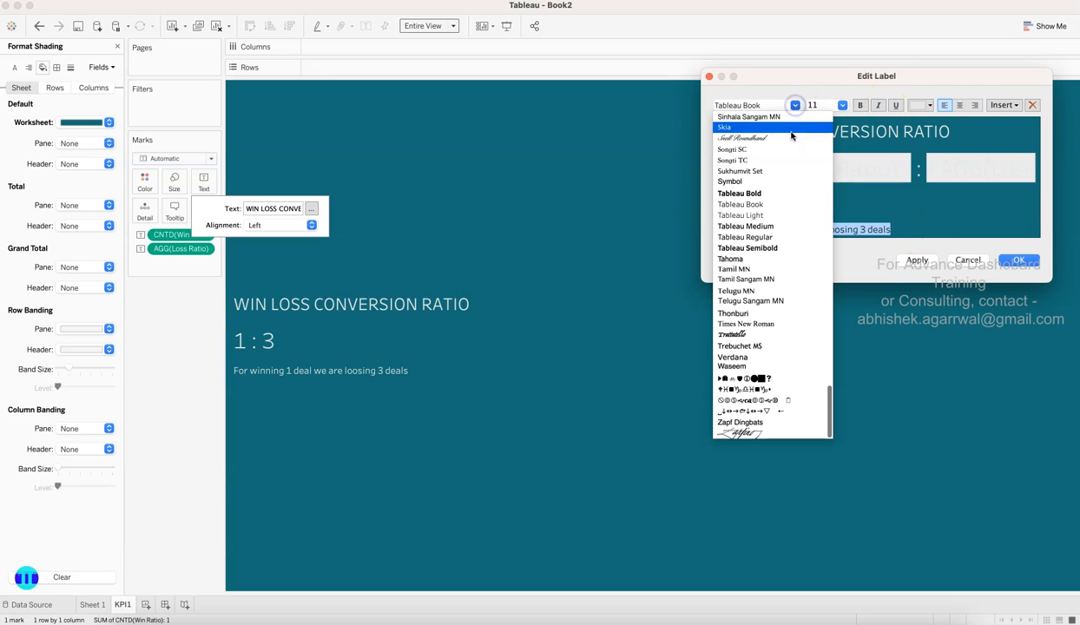
left_click(785, 214)
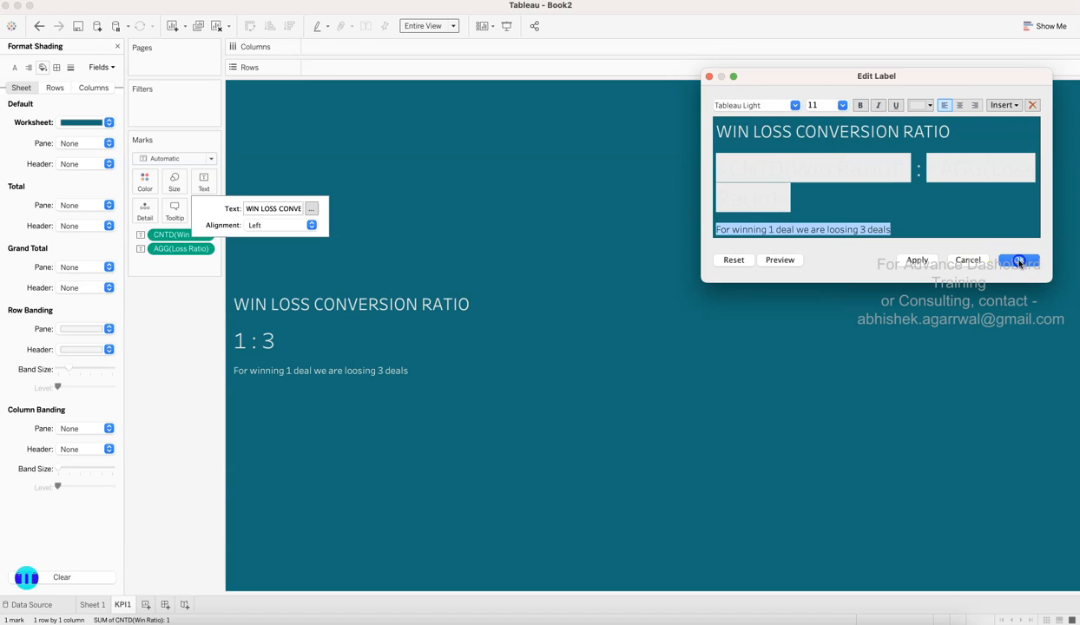
- Accept the KPI1 label's font change and close the formatting pane
left_click(1020, 261)
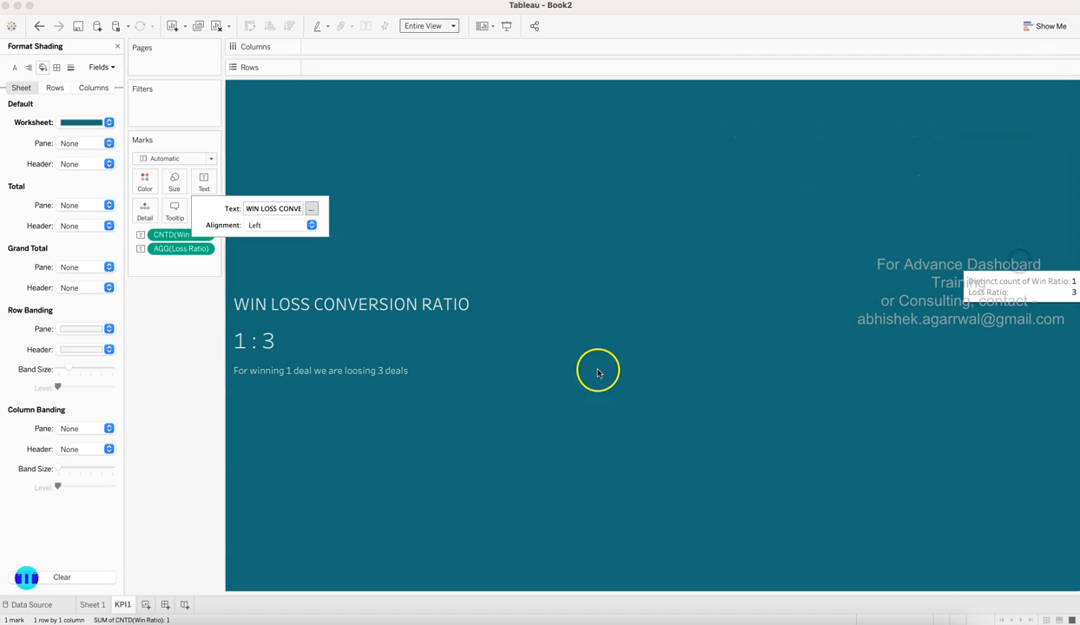
left_click(149, 402)
left_click(323, 354)
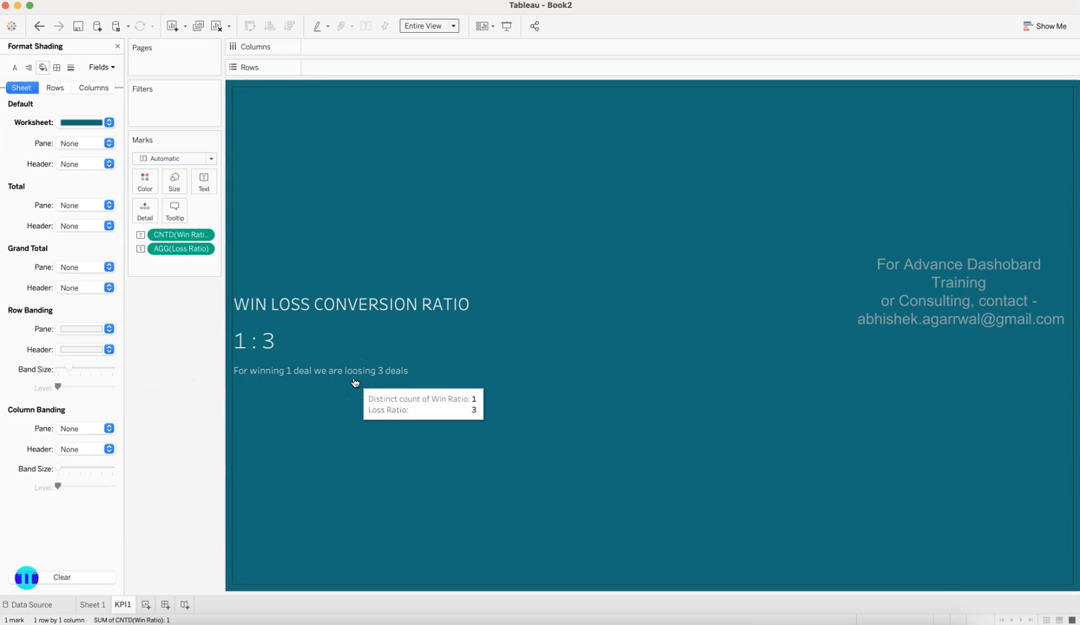
left_click(199, 466)
left_click(137, 558)
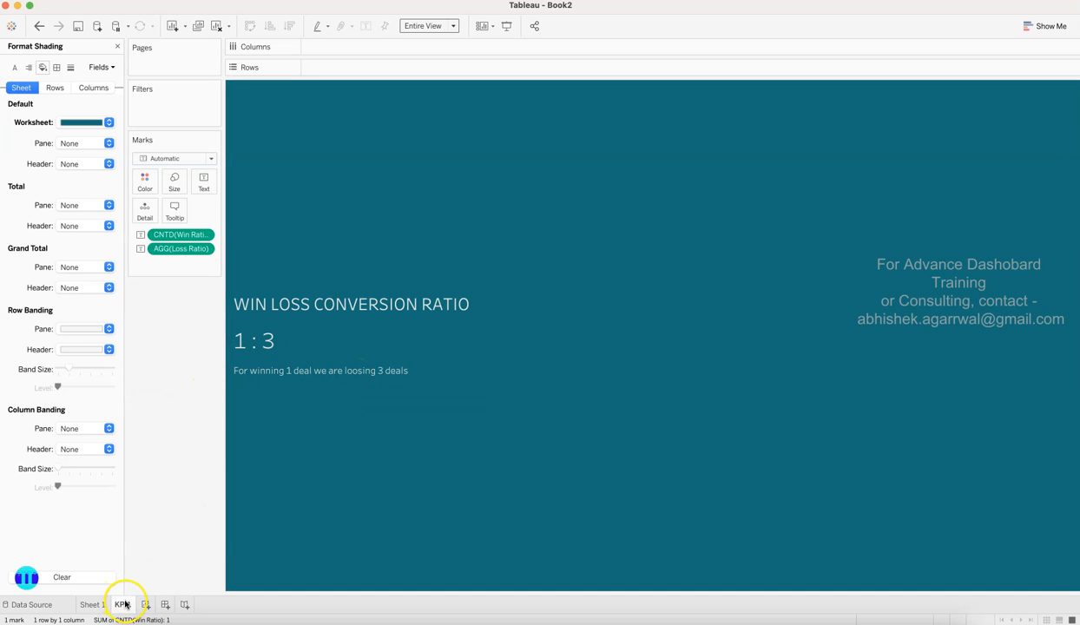
left_click(117, 46)
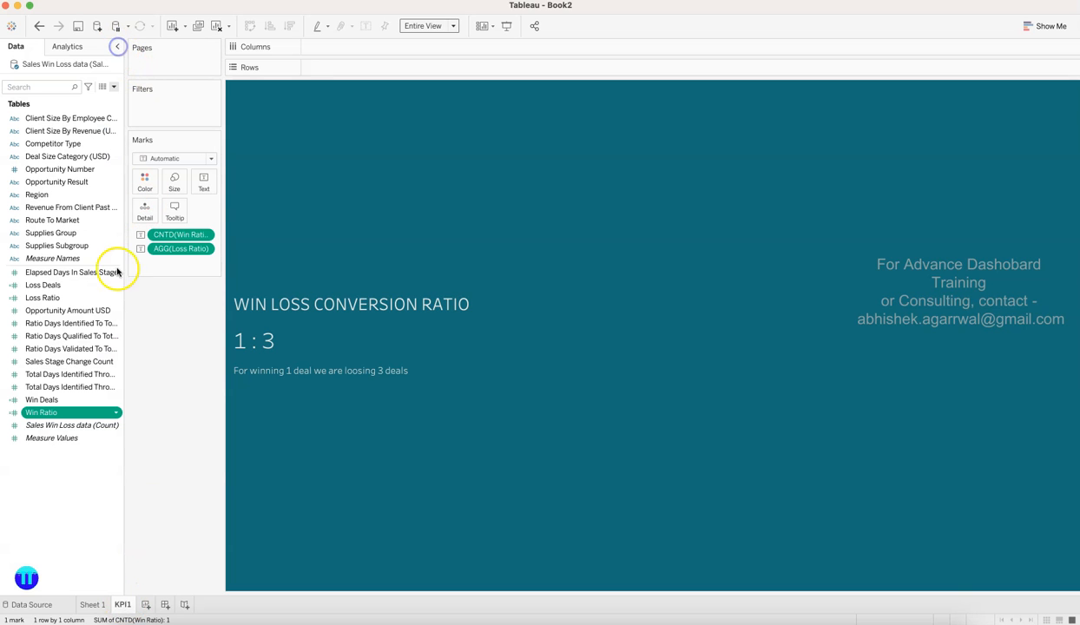
- Duplicate the KPI1 sheet repeatedly to make five copies, KPI1 (2) through KPI1 (6)
right_click(129, 608)
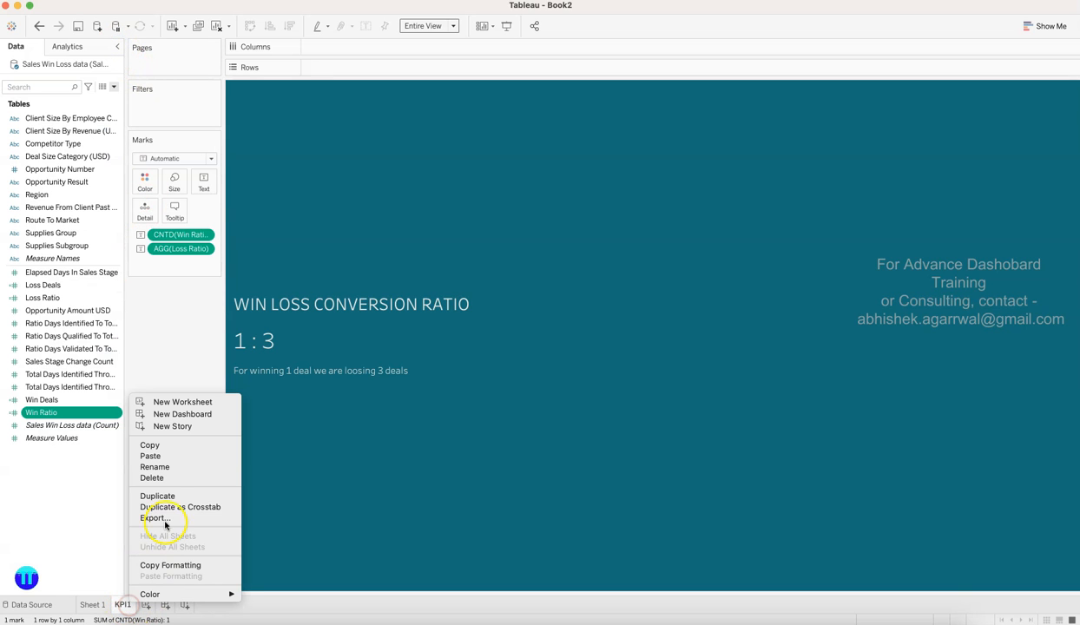
left_click(173, 499)
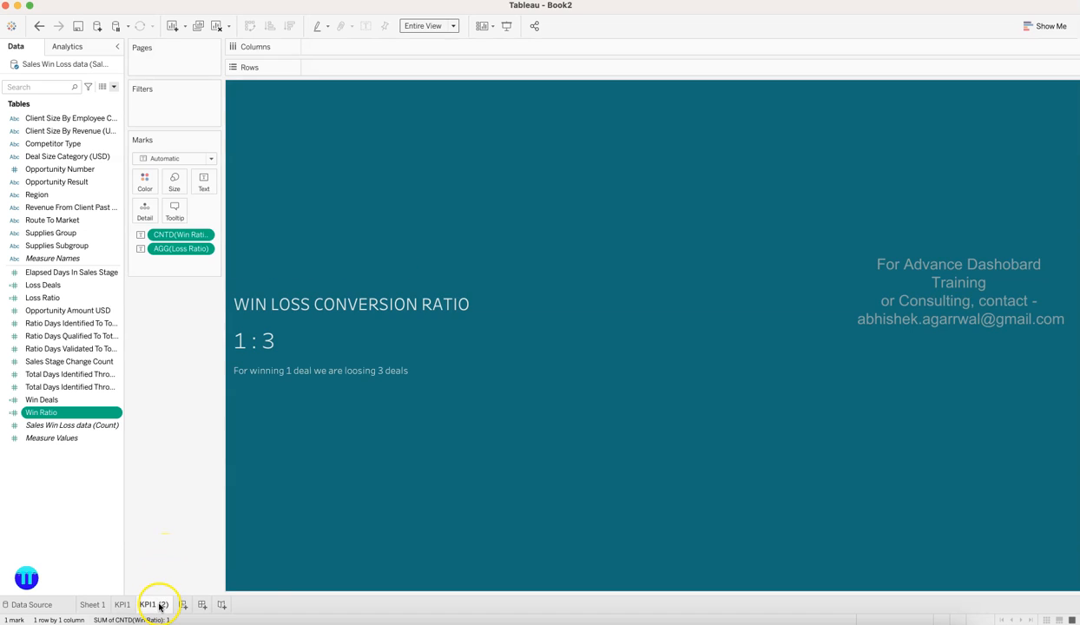
right_click(156, 603)
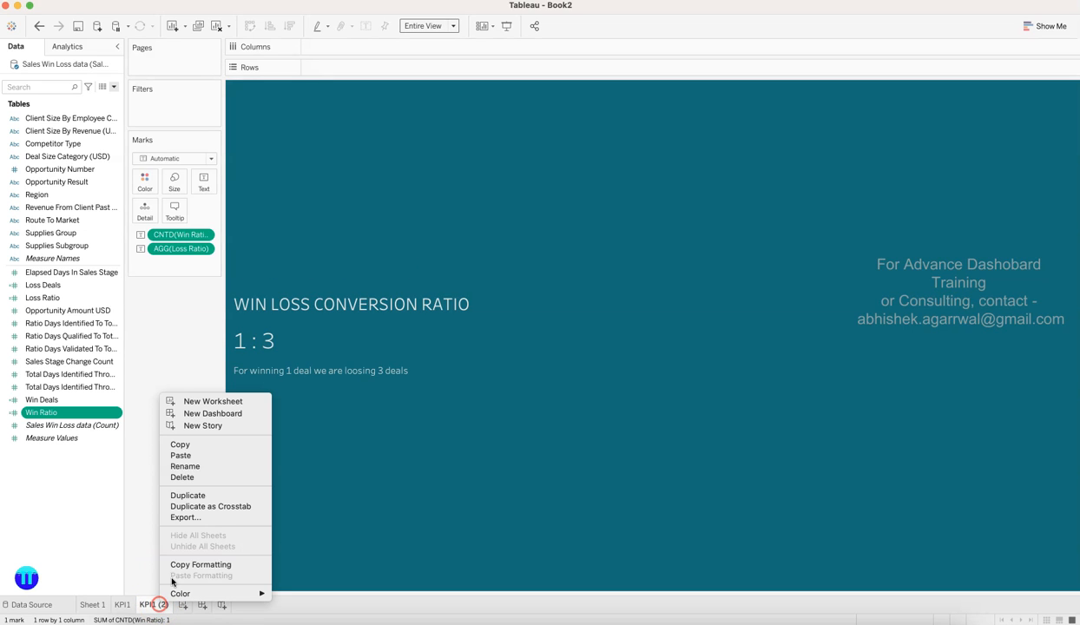
left_click(201, 495)
right_click(198, 605)
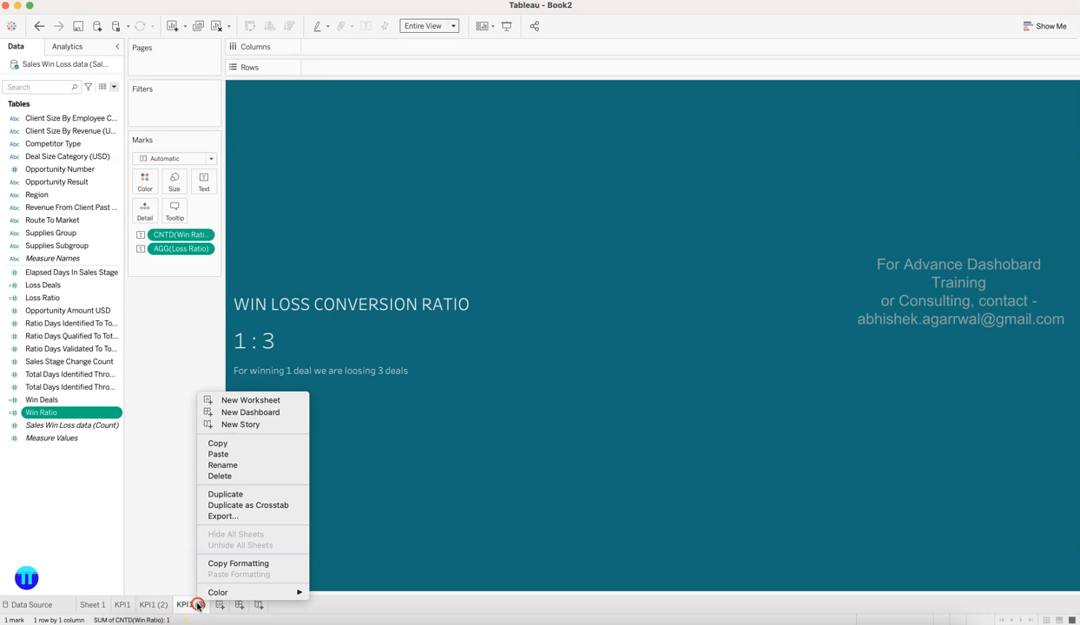
left_click(239, 495)
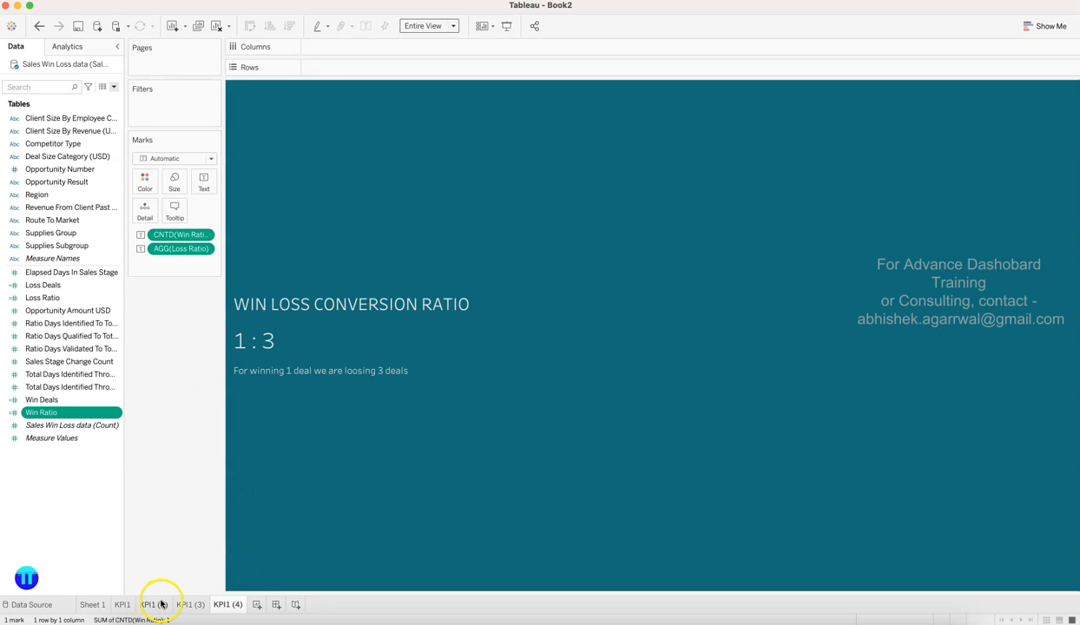
right_click(224, 605)
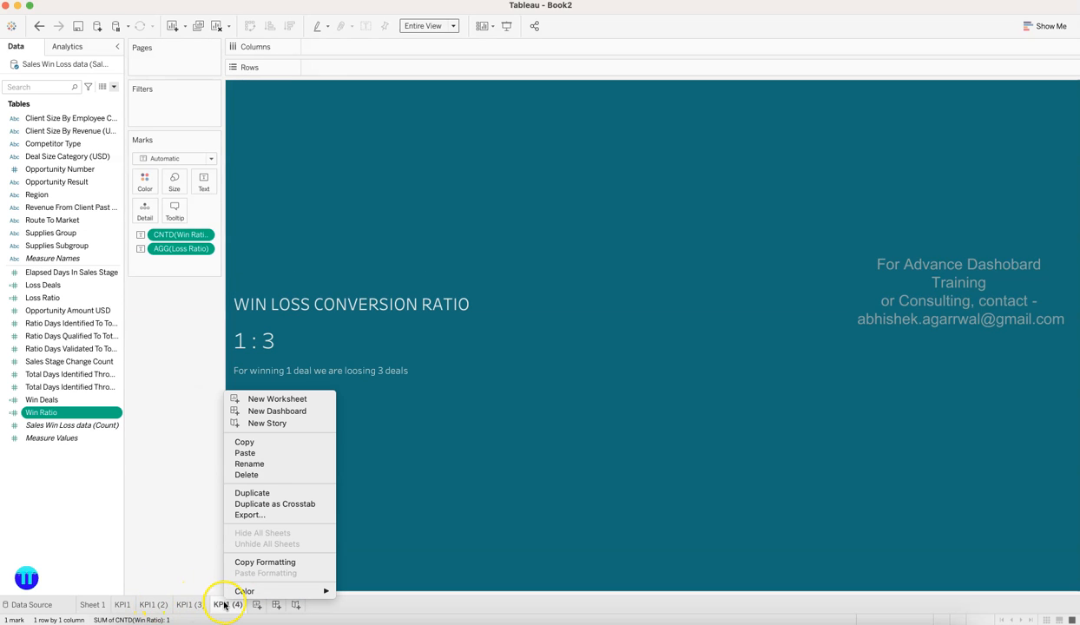
left_click(263, 493)
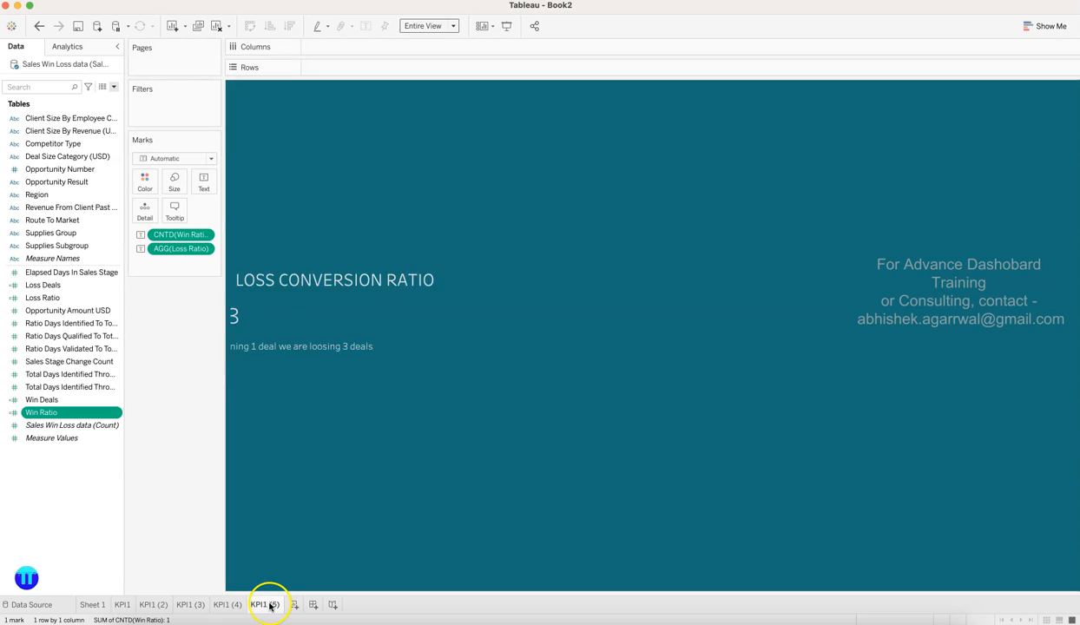
right_click(266, 604)
left_click(295, 494)
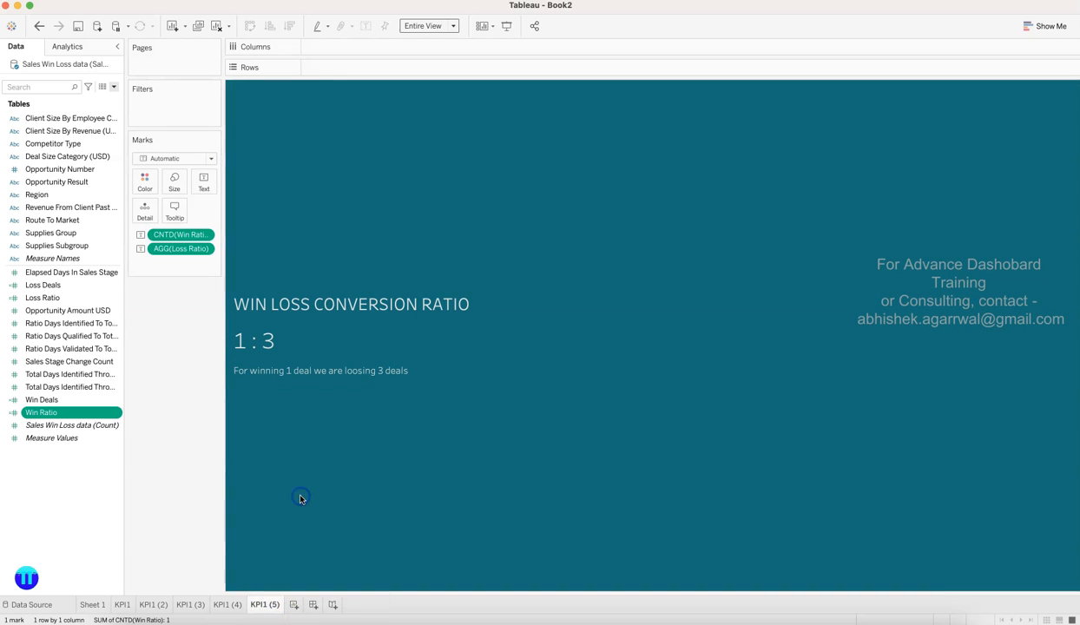
- Filter the KPI1 (2) sheet by Route To Market, keeping only Fields Sales
left_click(124, 605)
left_click(147, 605)
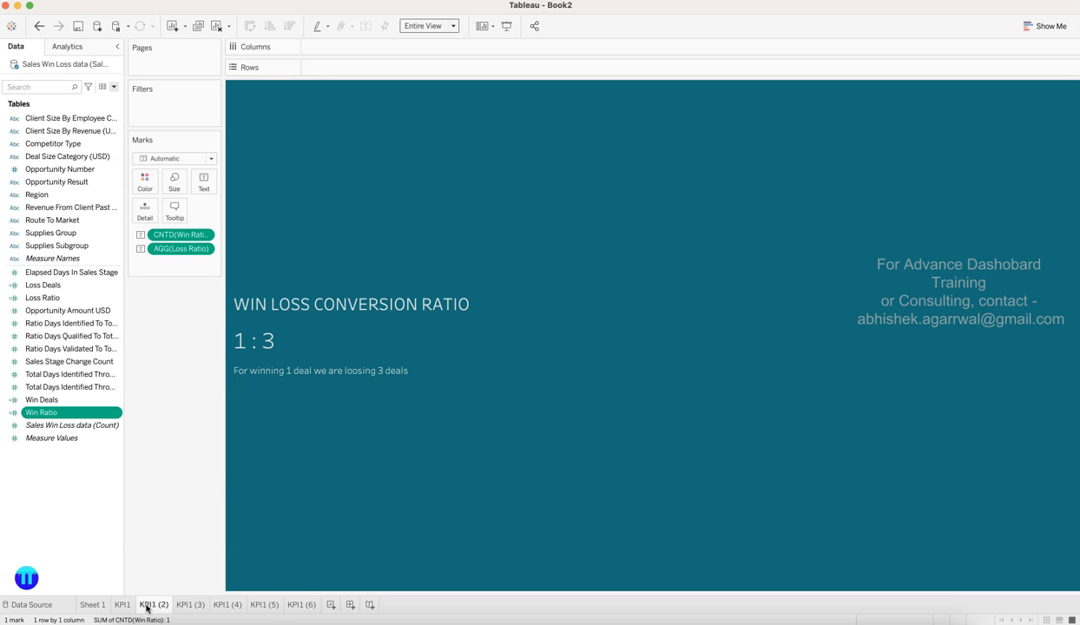
left_click_drag(77, 223, 158, 107)
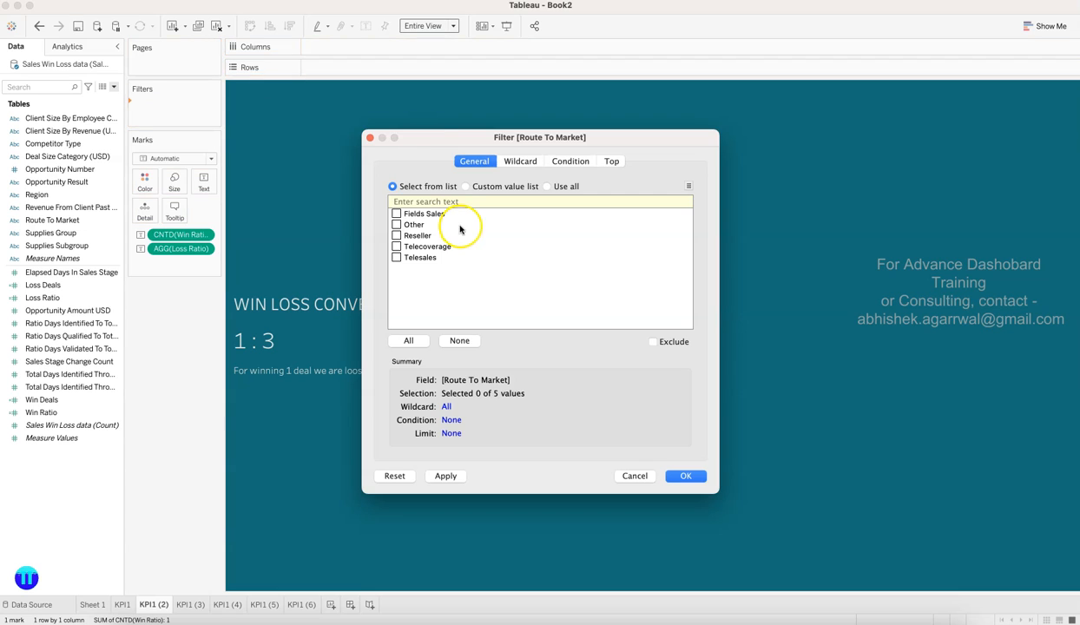
left_click(694, 477)
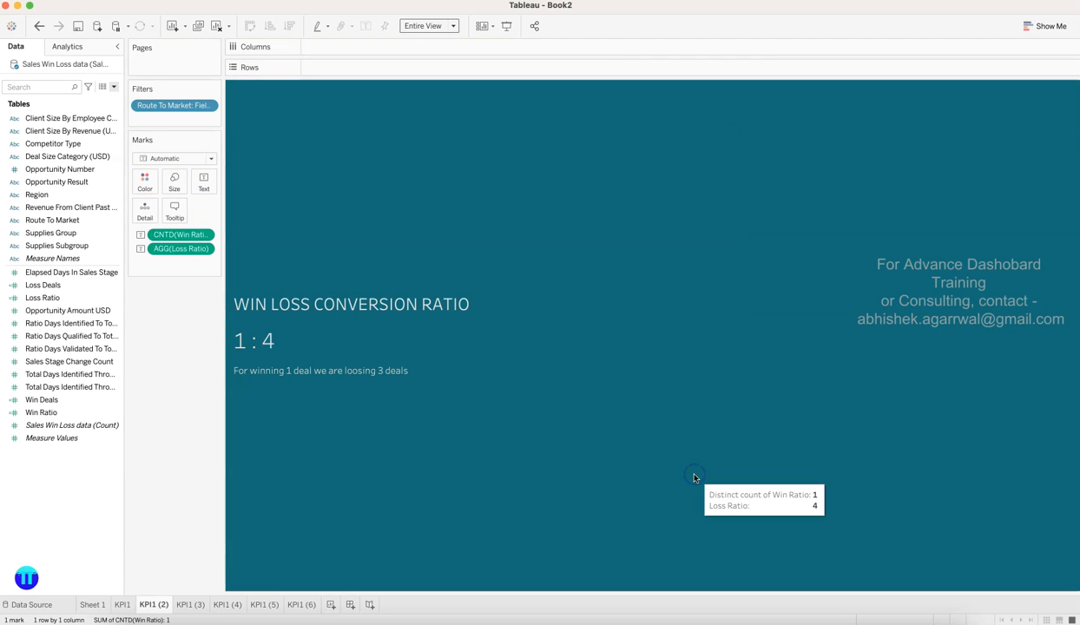
- Filter the KPI1 (3) sheet by Route To Market, keeping only Other
left_click(192, 605)
left_click_drag(52, 220, 159, 107)
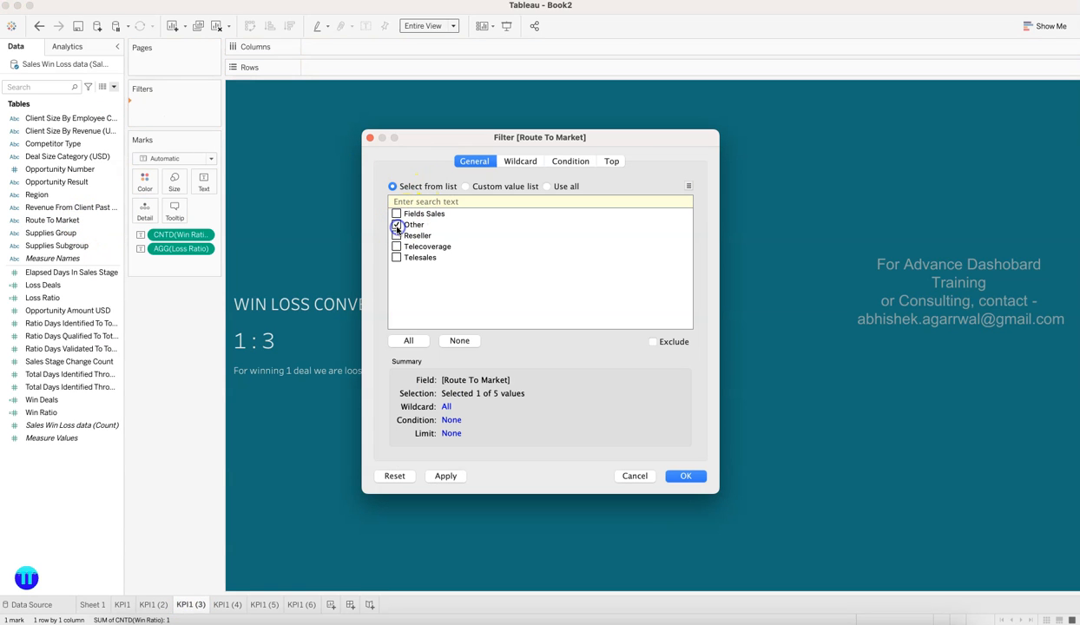
left_click(685, 477)
- Filter the KPI1 (4) sheet by Route To Market, keeping only Reseller
left_click(228, 605)
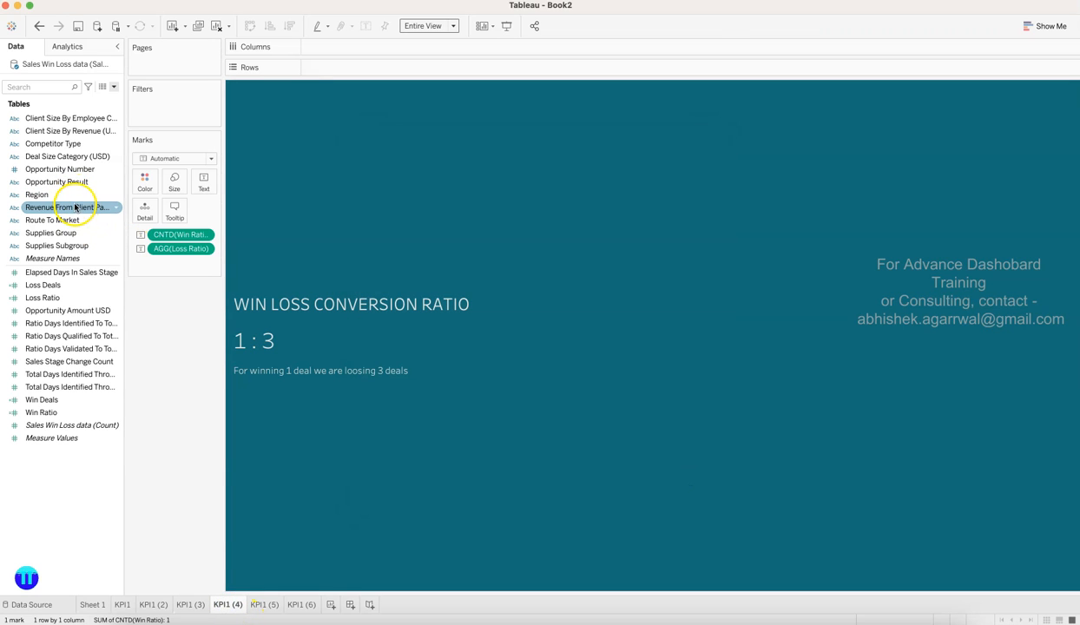
left_click_drag(80, 220, 156, 109)
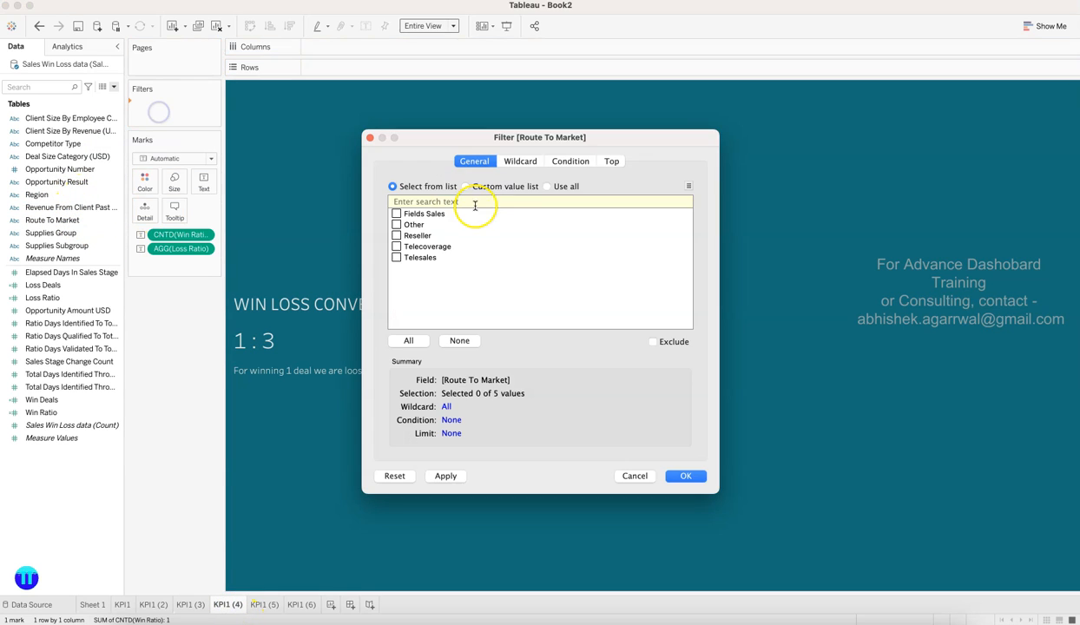
left_click(684, 476)
- Filter the KPI1 (5) sheet by Route To Market, keeping only Telecoverage
left_click(265, 605)
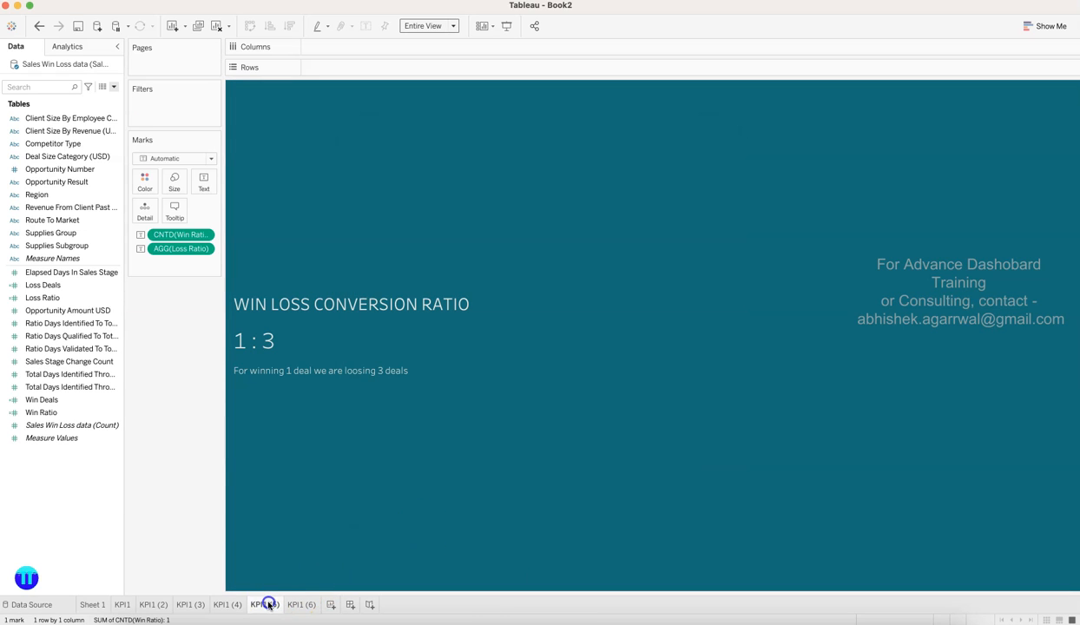
left_click_drag(80, 220, 164, 99)
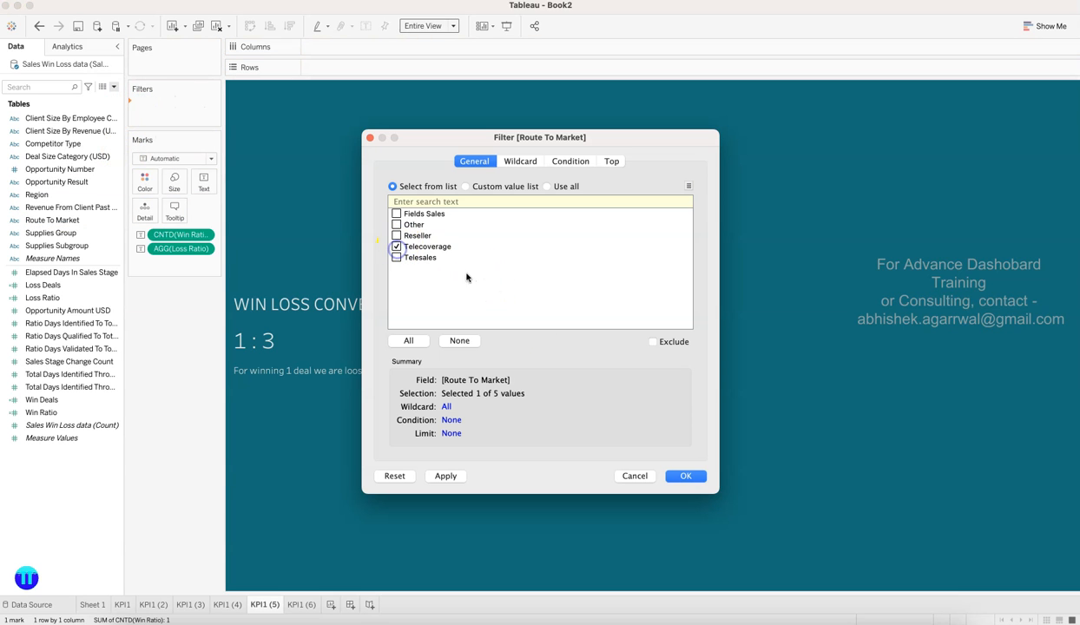
left_click(683, 474)
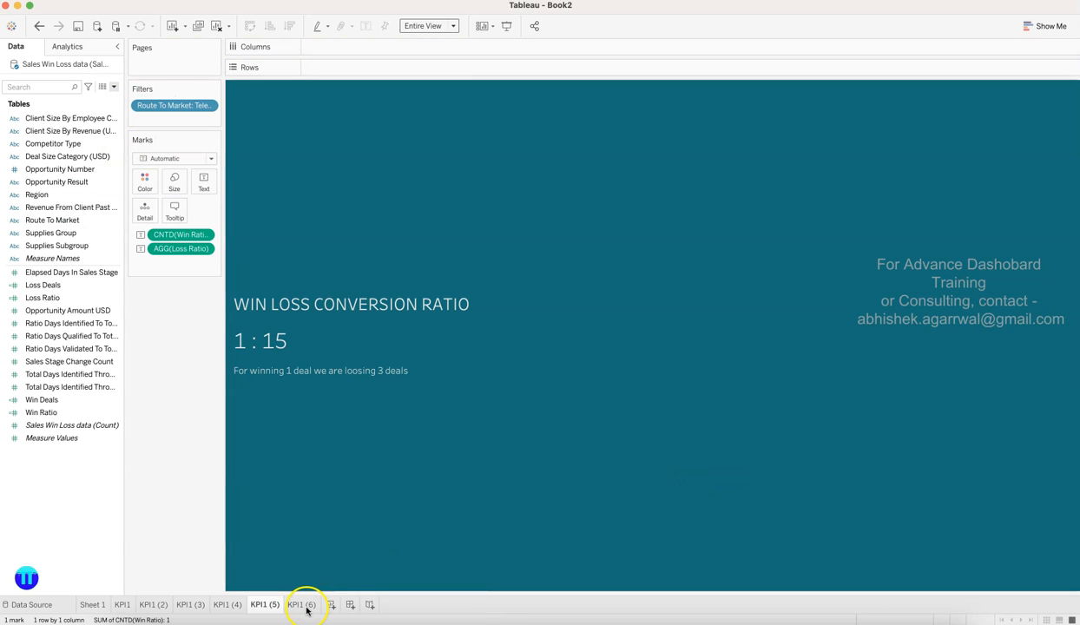
- Filter the KPI1 (6) sheet by Route To Market, keeping only Telesales
left_click(306, 606)
left_click(61, 196)
left_click_drag(65, 220, 168, 112)
left_click(683, 480)
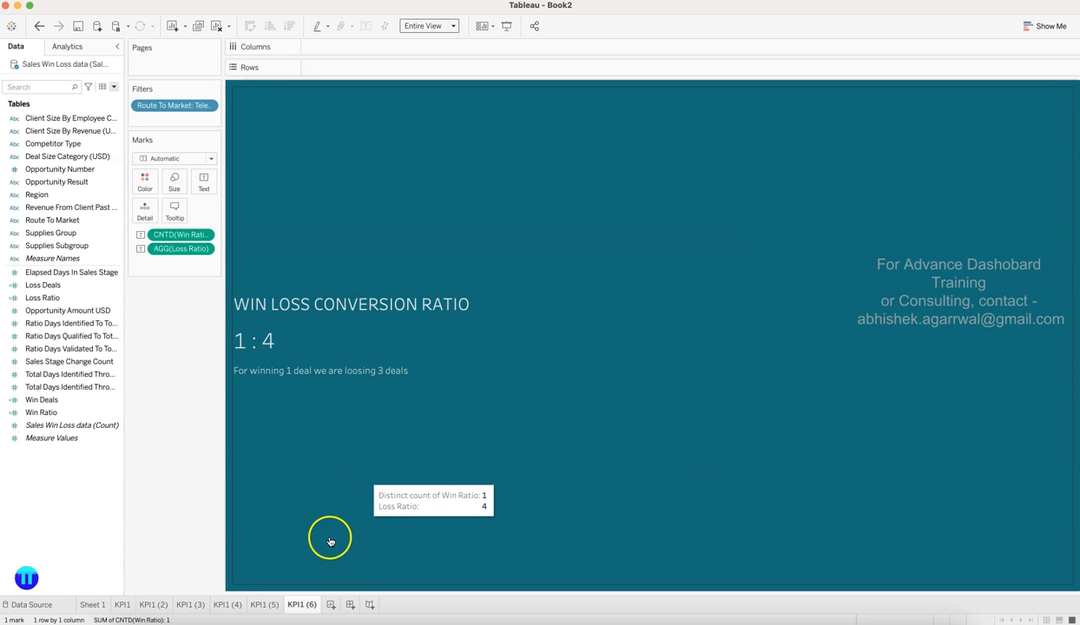
- Review the filtered win-to-loss ratio on each of the sheets KPI1 (2) through KPI1 (6)
left_click(152, 605)
left_click(190, 605)
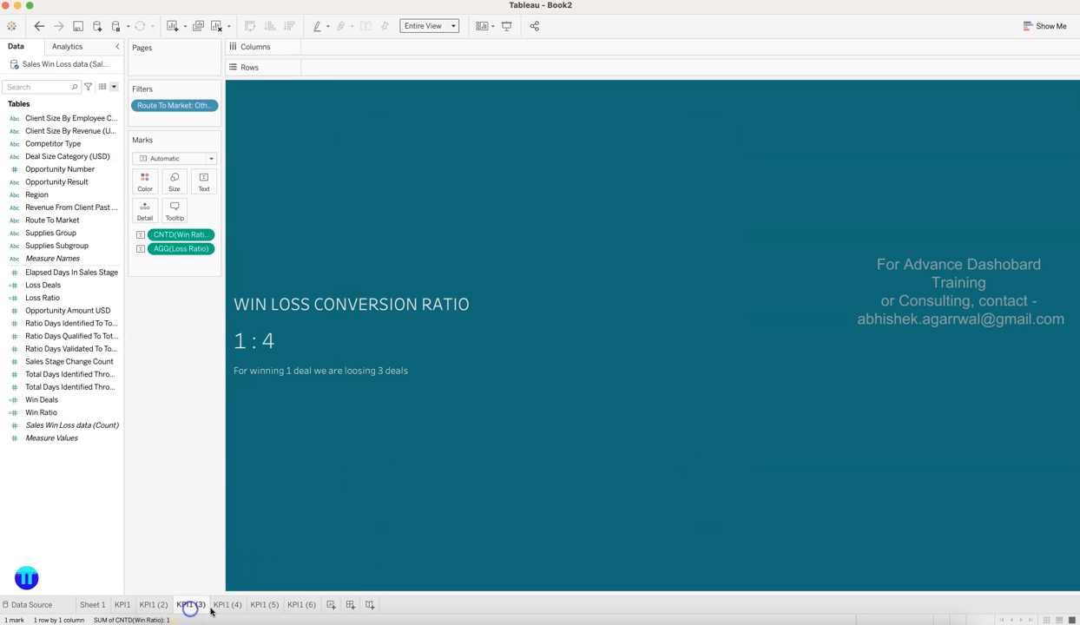
left_click(228, 605)
left_click(264, 605)
left_click(301, 606)
left_click(162, 441)
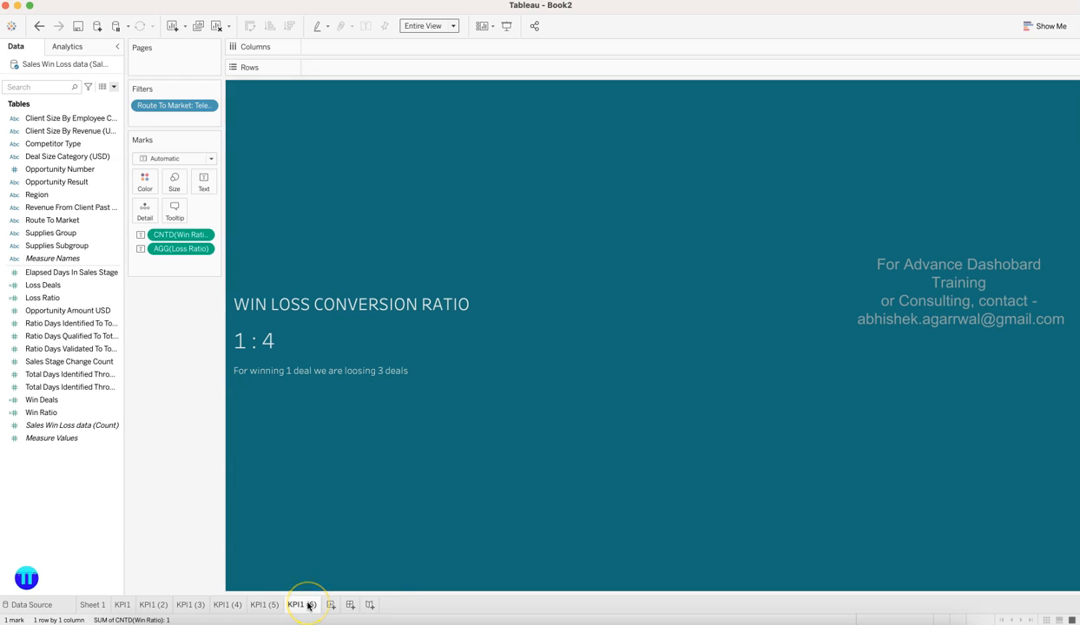
mouse_move(309, 606)
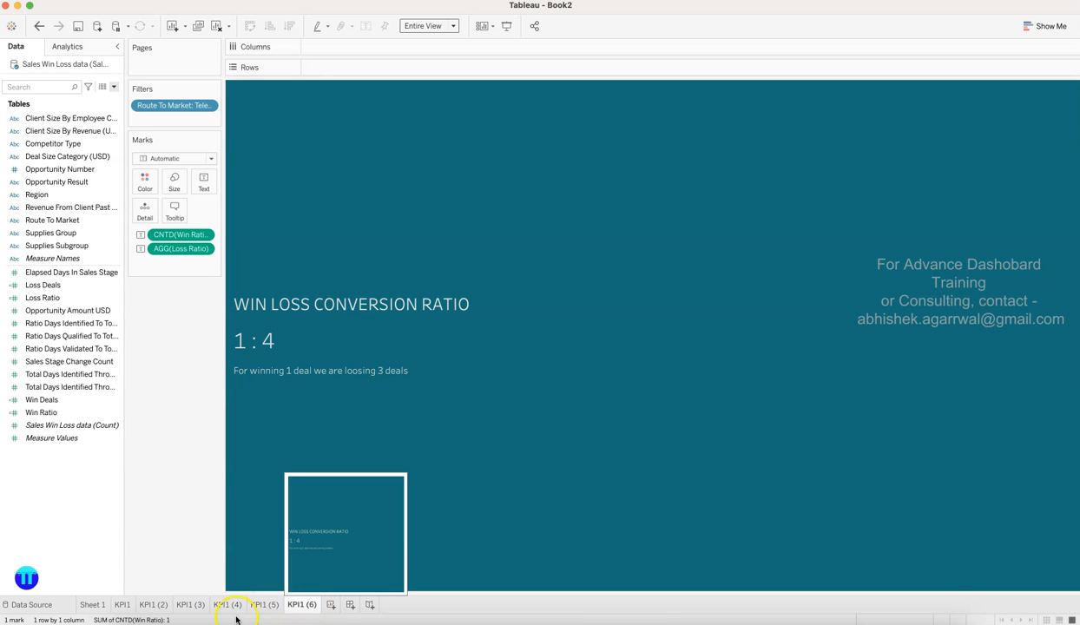
- Switch to the Win Loss Ratio workbook and copy the hex code of the WLR by Route to Market sheet's worksheet shading
left_click(156, 604)
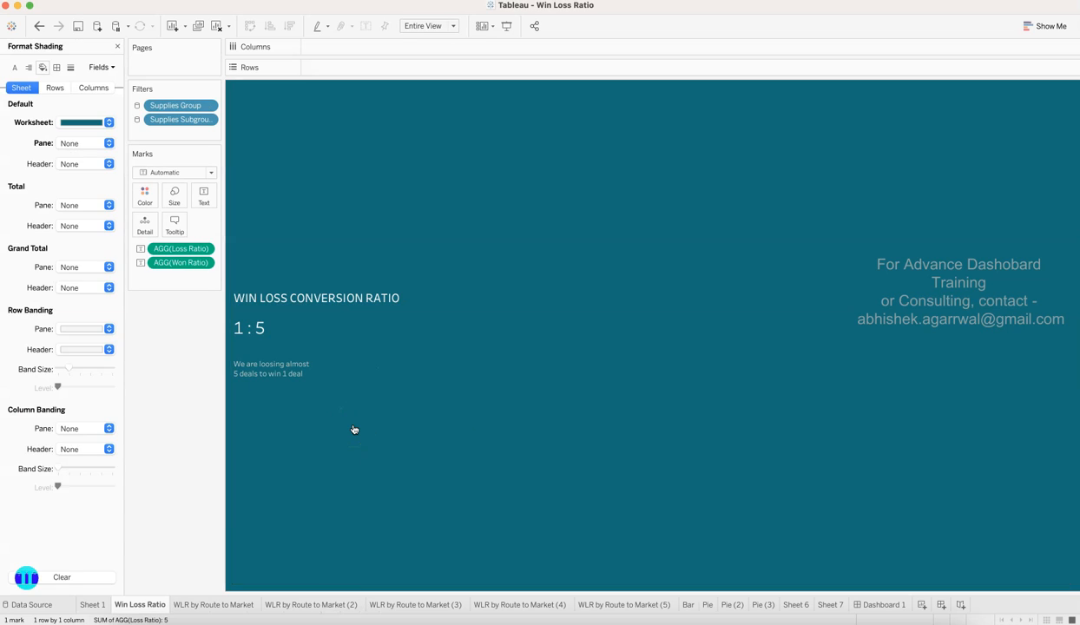
left_click(217, 602)
left_click(266, 289)
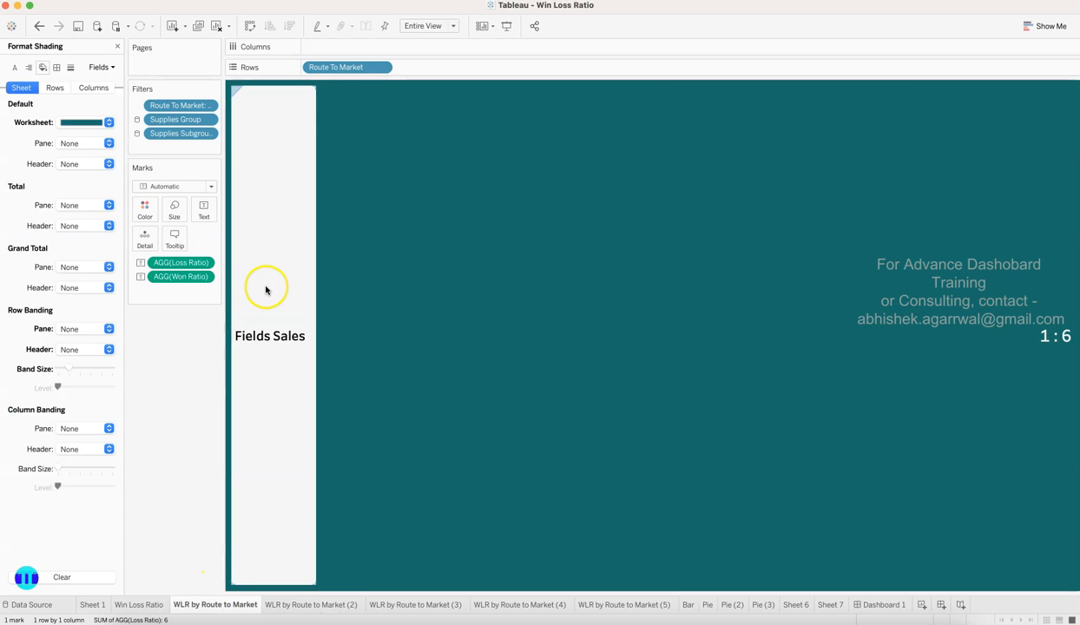
left_click(108, 122)
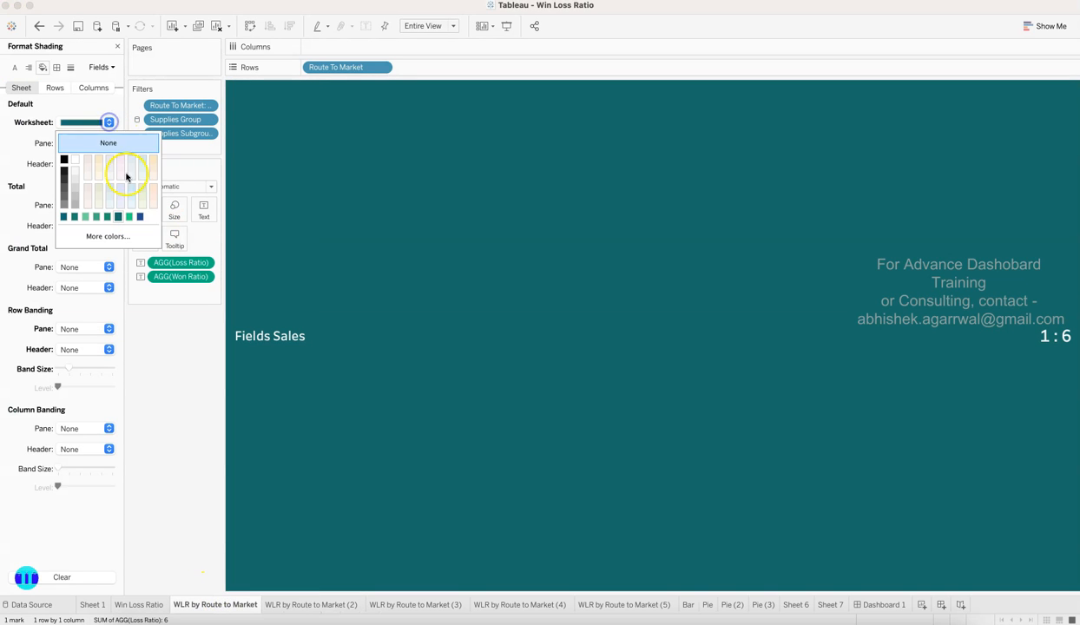
left_click(108, 235)
right_click(335, 305)
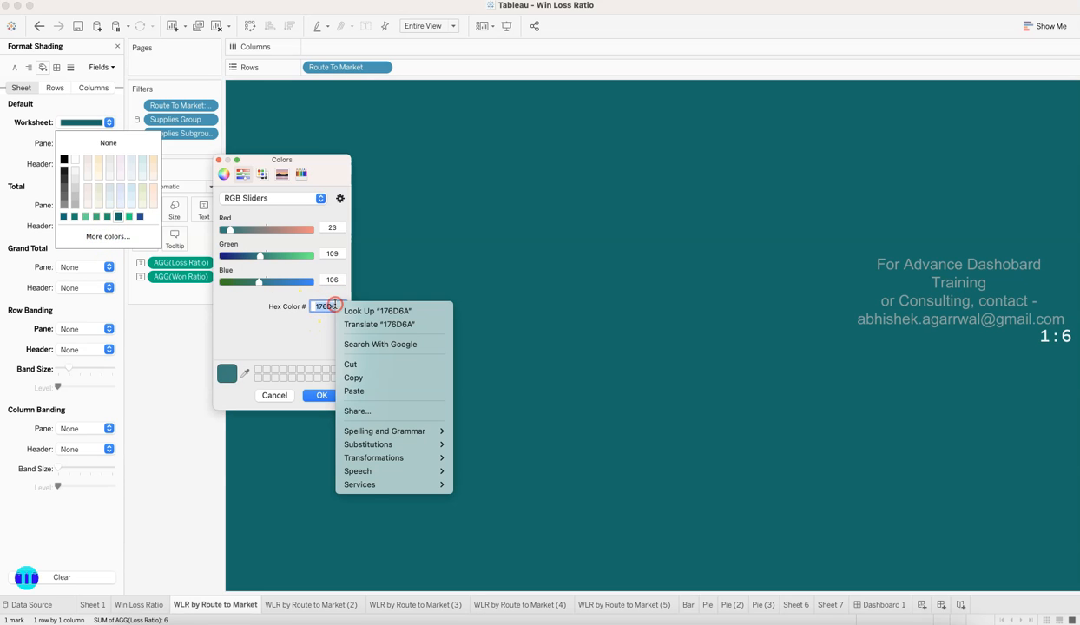
left_click(363, 378)
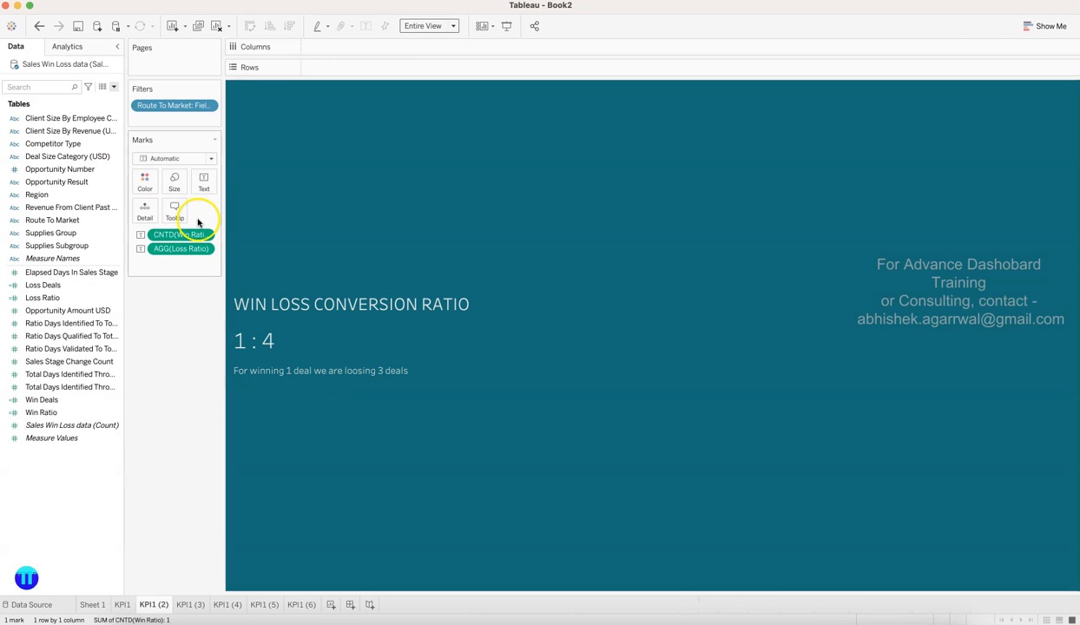
- Set the worksheet shading of the KPI1 (2) sheet to the custom hex color 176D6A
left_click(149, 180)
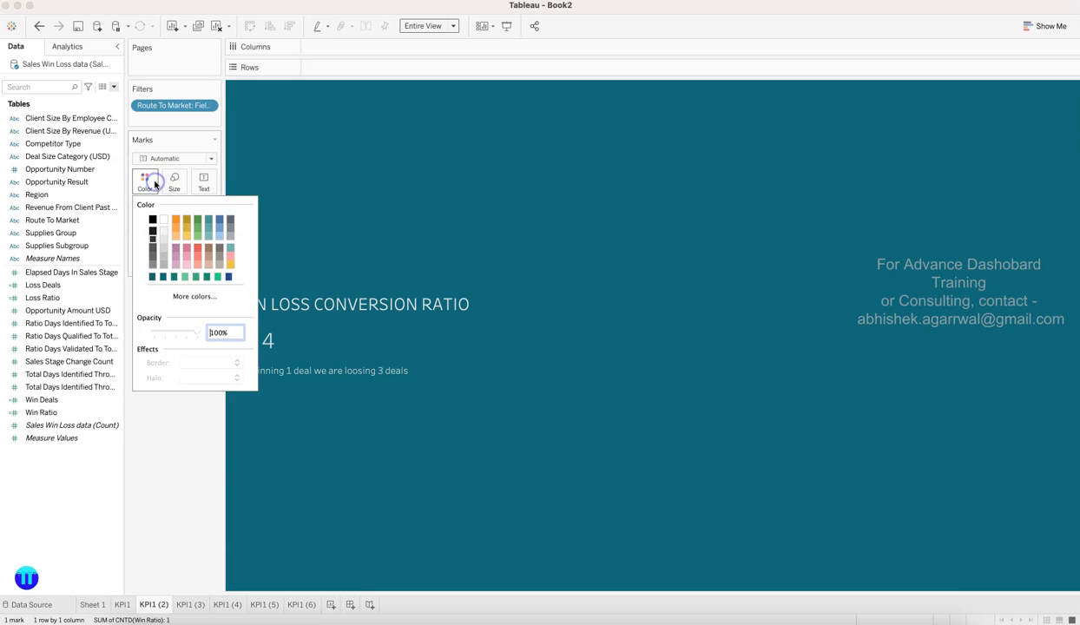
left_click(152, 181)
right_click(357, 187)
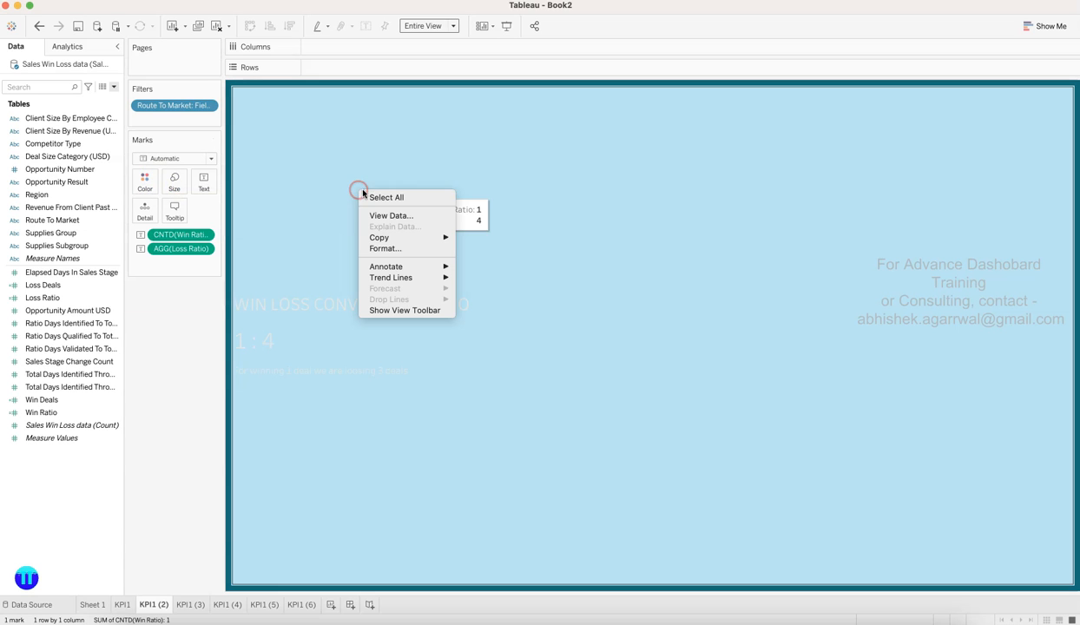
left_click(391, 249)
left_click(42, 66)
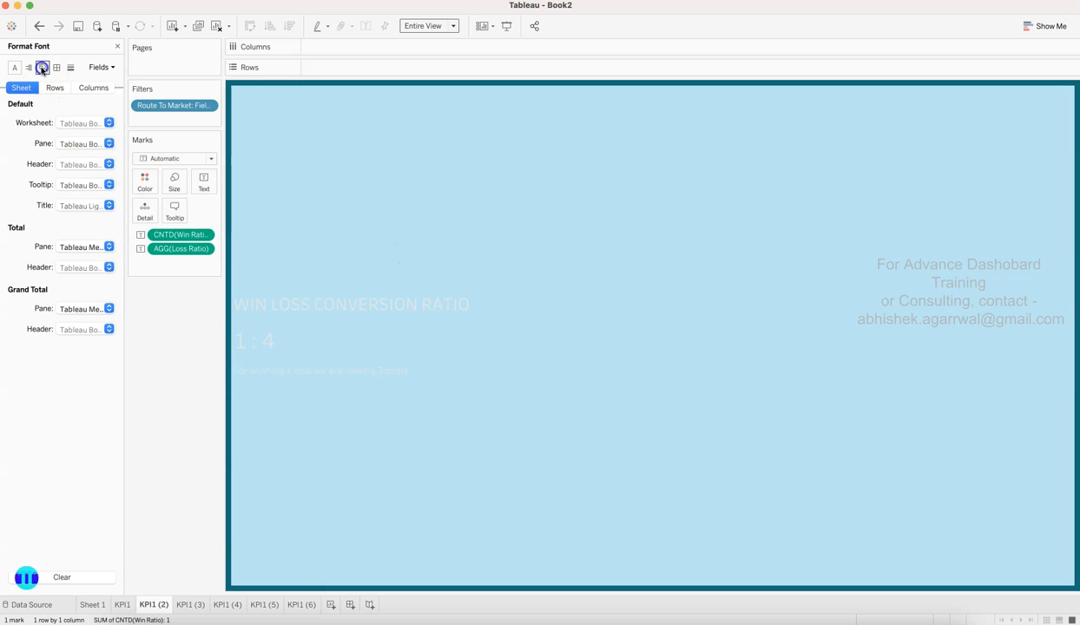
left_click(74, 122)
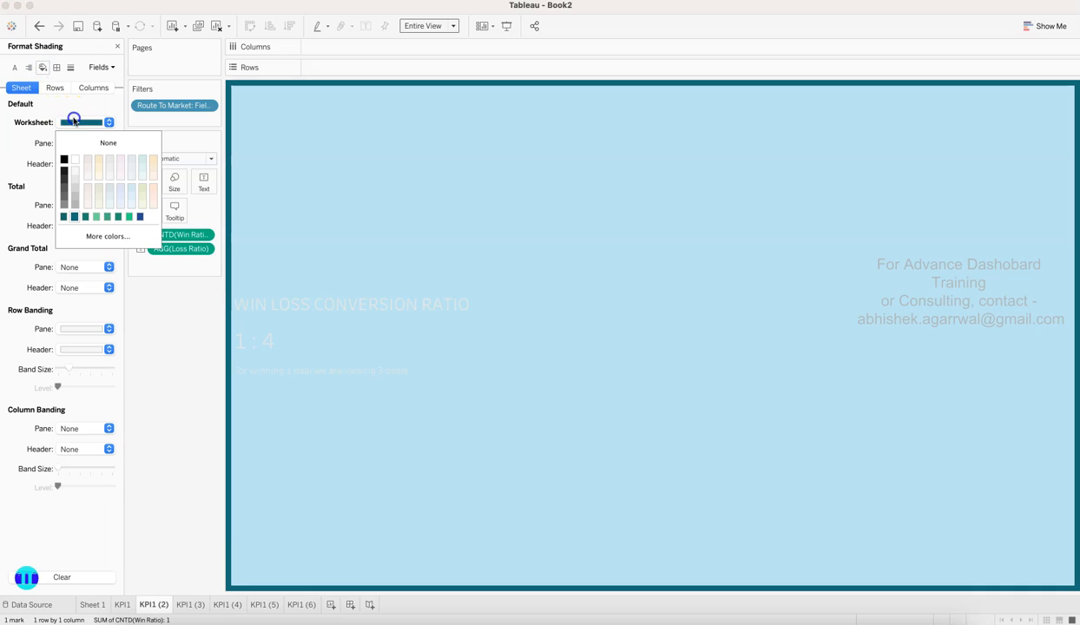
left_click(107, 236)
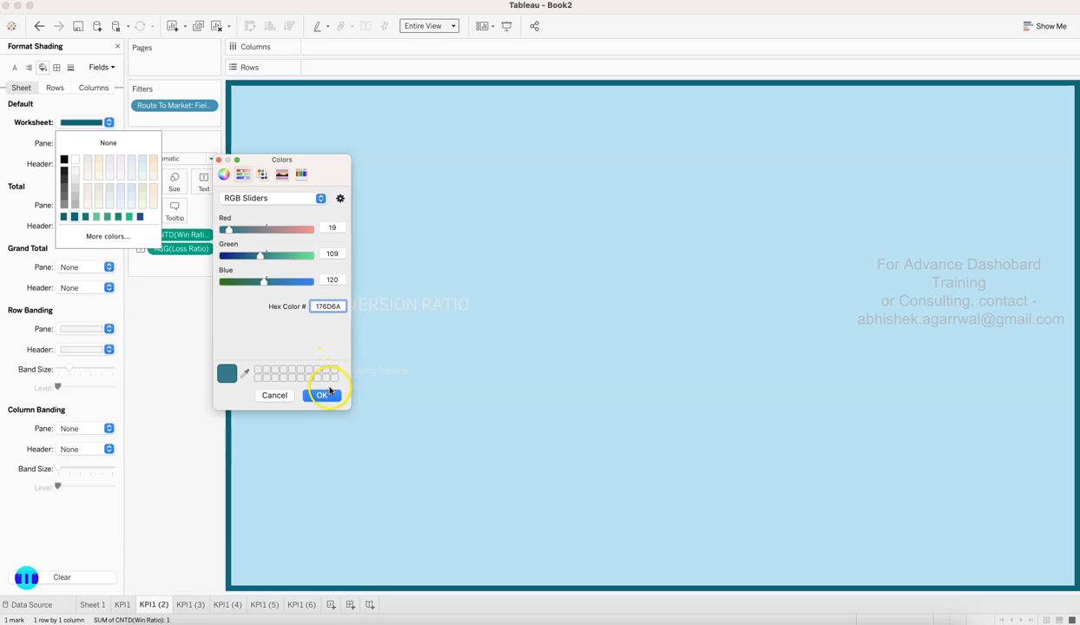
left_click(322, 395)
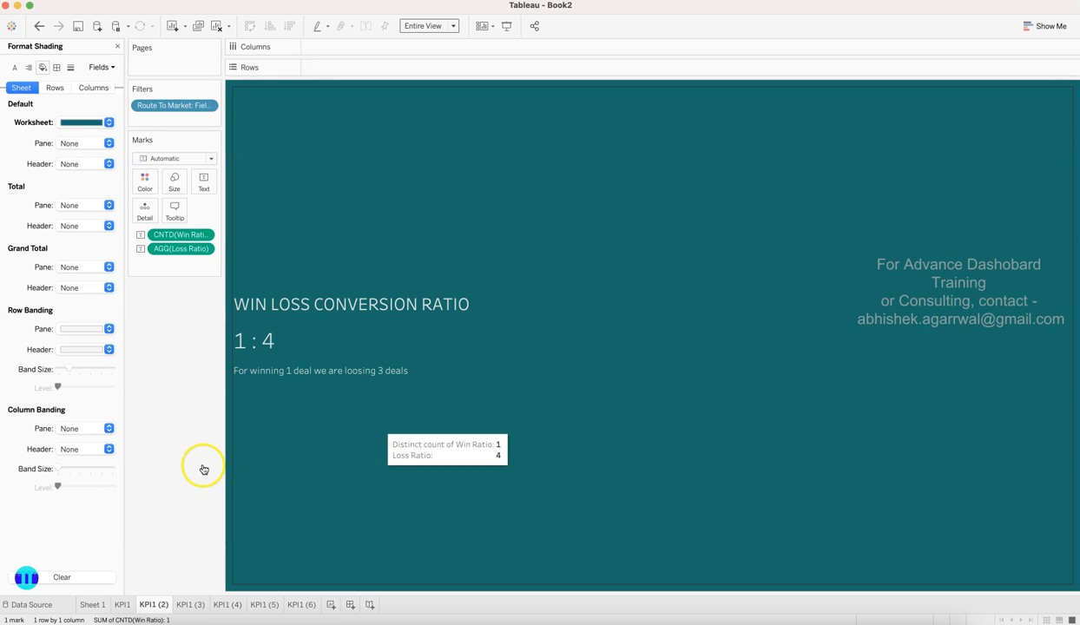
- Bring up KPI1 (3), switch to the Win Loss Ratio workbook, and copy the WLR by Route to Market (2) sheet's shading hex code
left_click(123, 606)
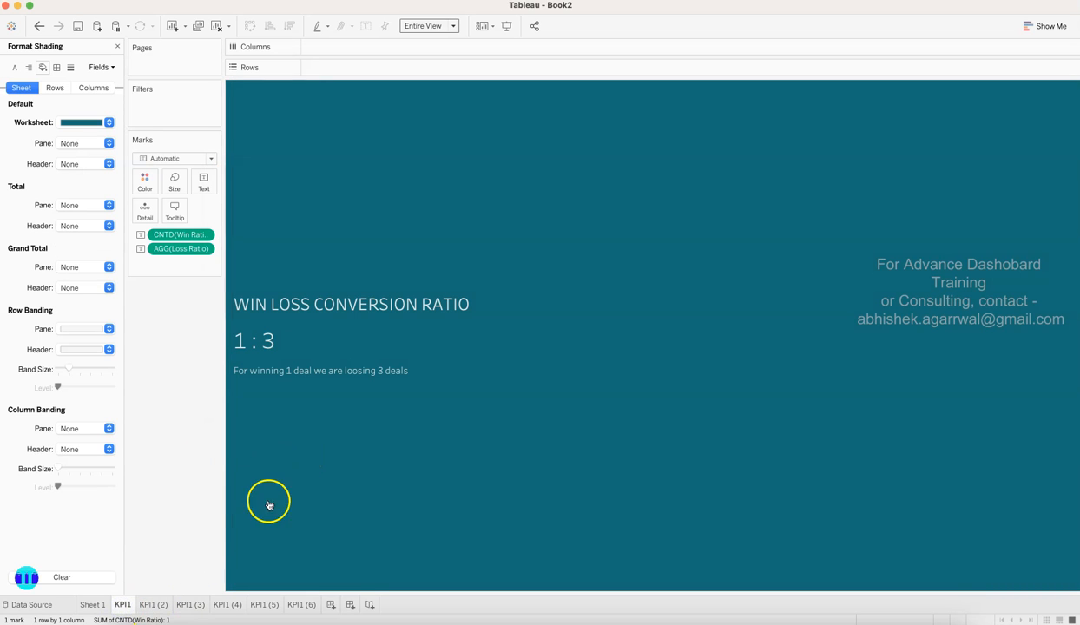
left_click(159, 605)
left_click(193, 606)
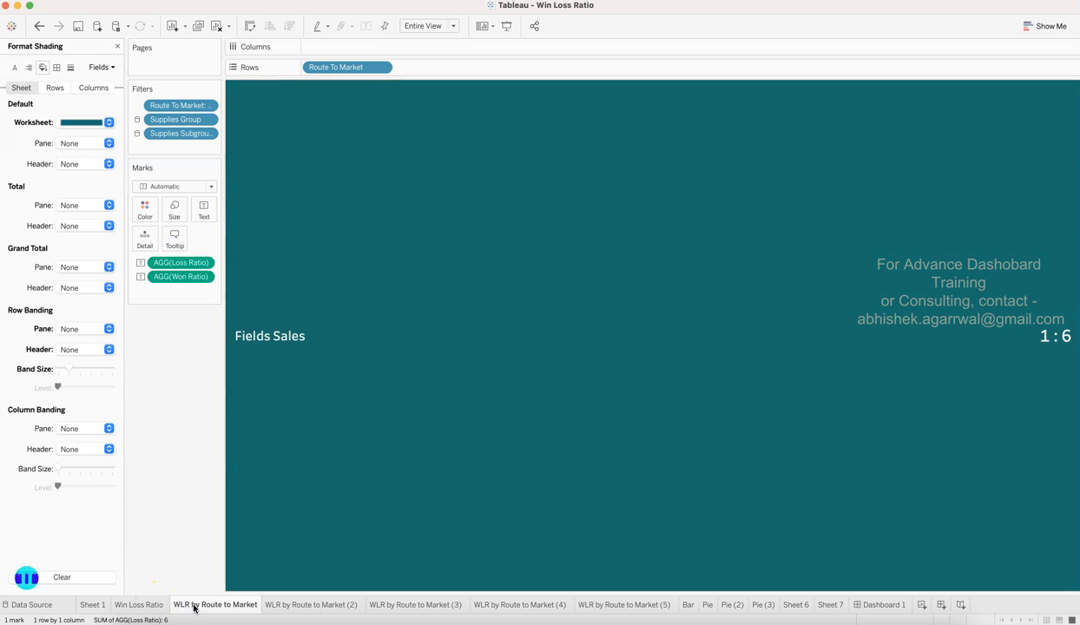
left_click(277, 494)
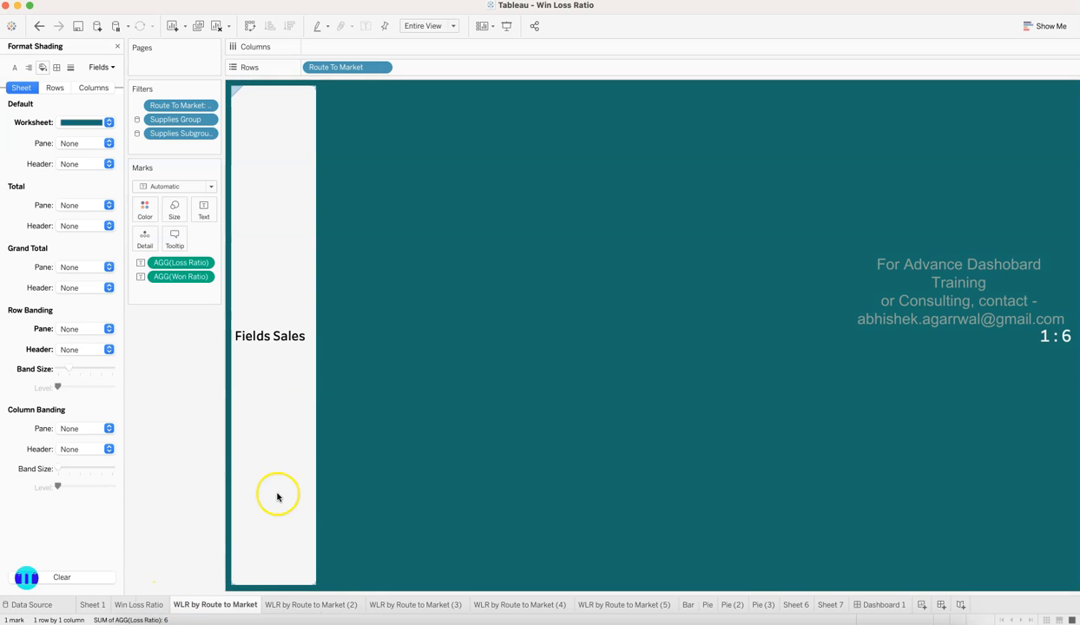
left_click(308, 606)
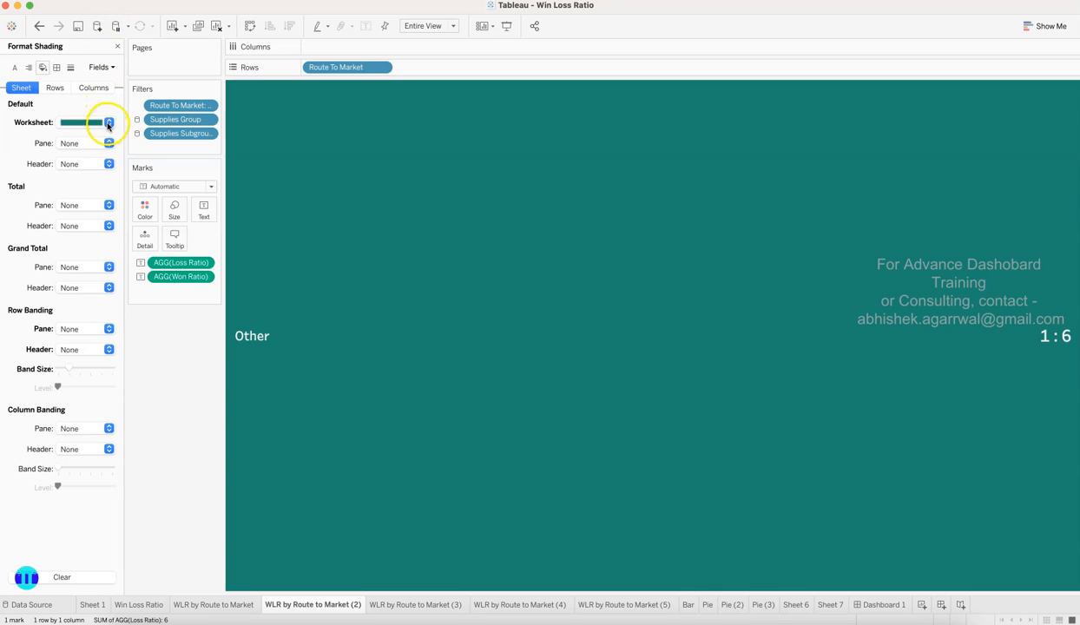
left_click(109, 122)
left_click(105, 238)
double_click(333, 305)
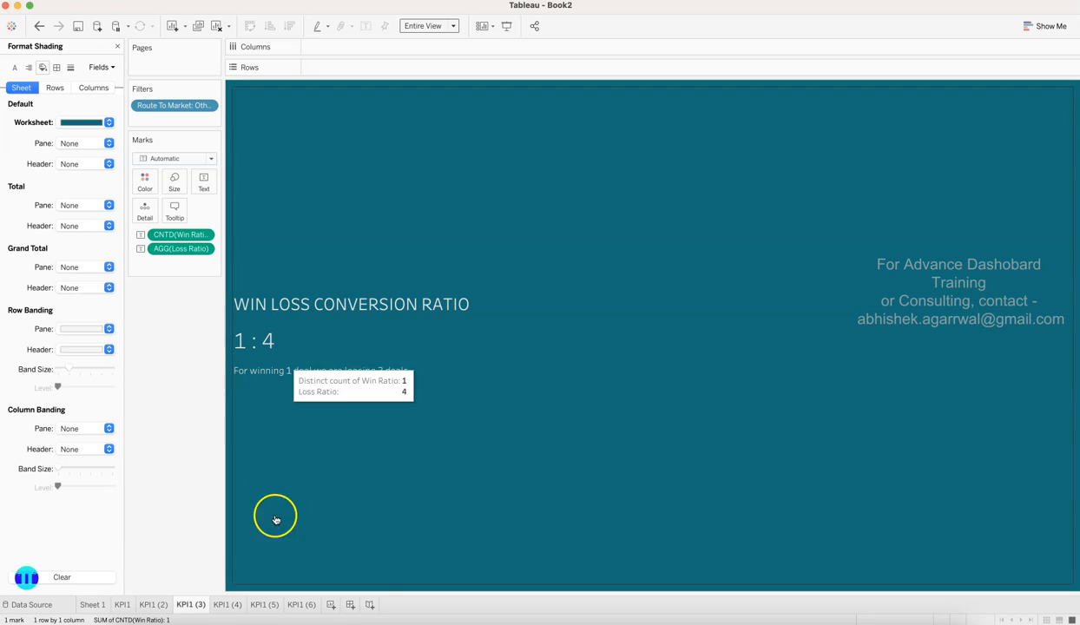
- Return to Book2 and set the KPI1 (3) sheet's worksheet shading to hex color 1B8373
left_click(108, 123)
left_click(85, 217)
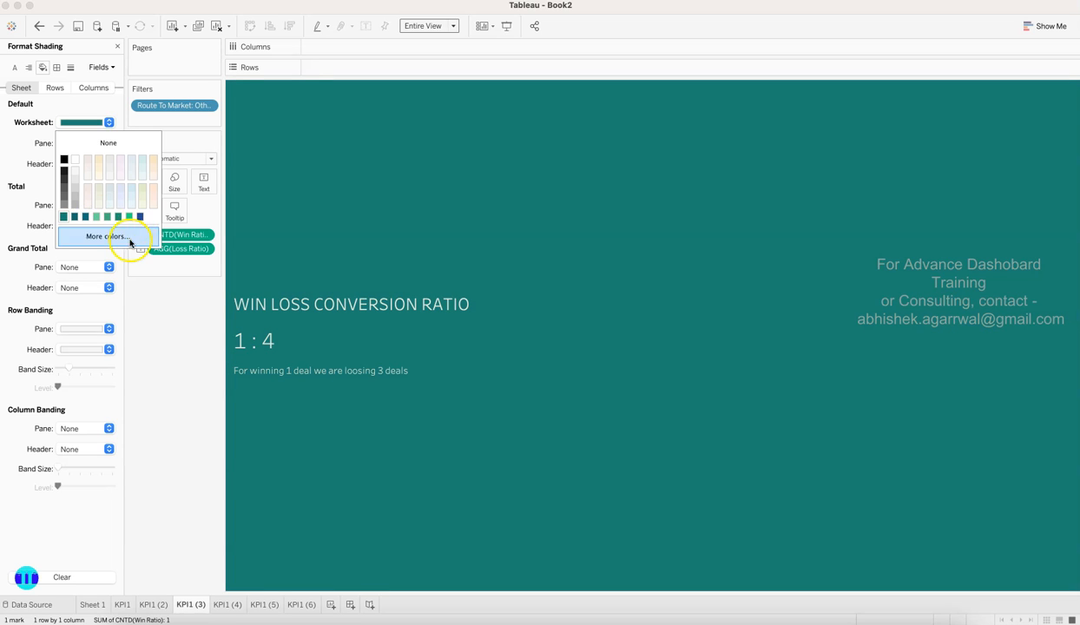
left_click(118, 236)
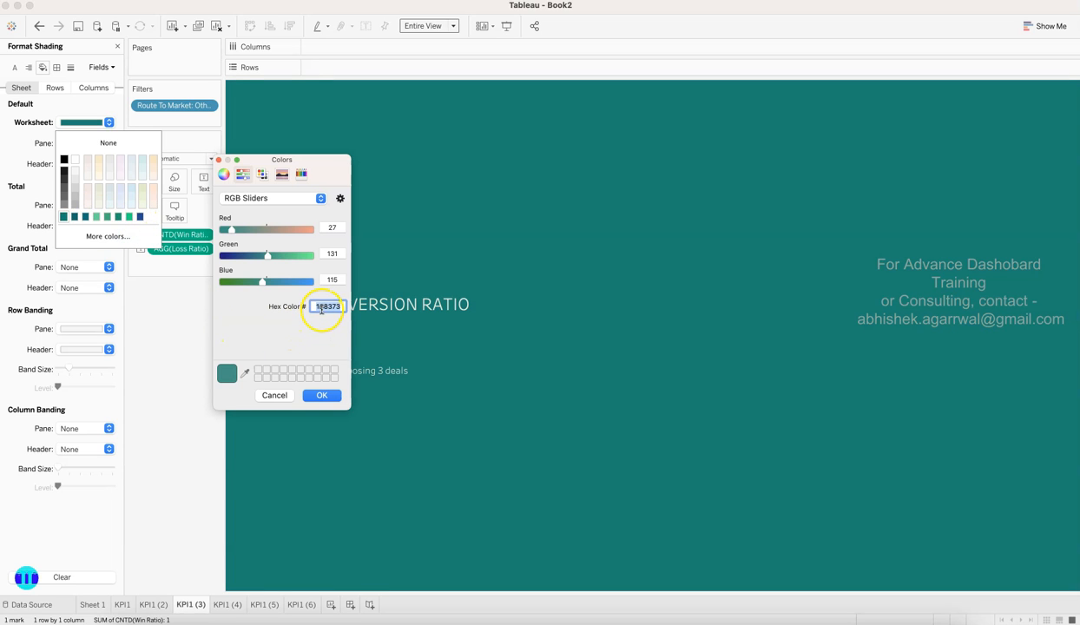
left_click(321, 395)
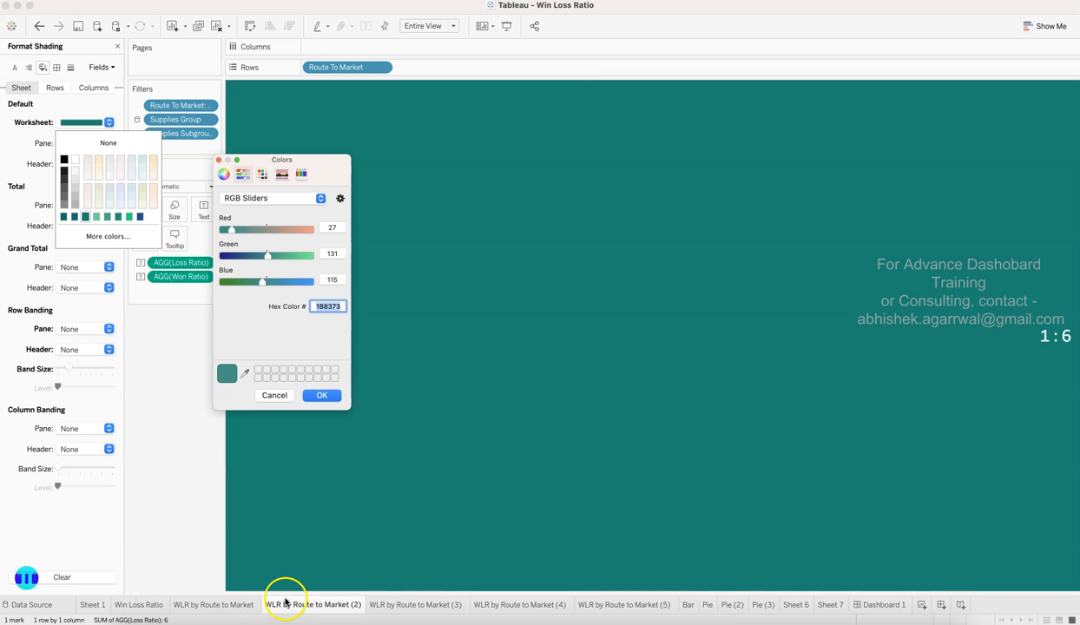
- In the Win Loss Ratio workbook, copy the hex code of the WLR by Route to Market (3) sheet's worksheet shading
left_click(320, 395)
left_click(429, 605)
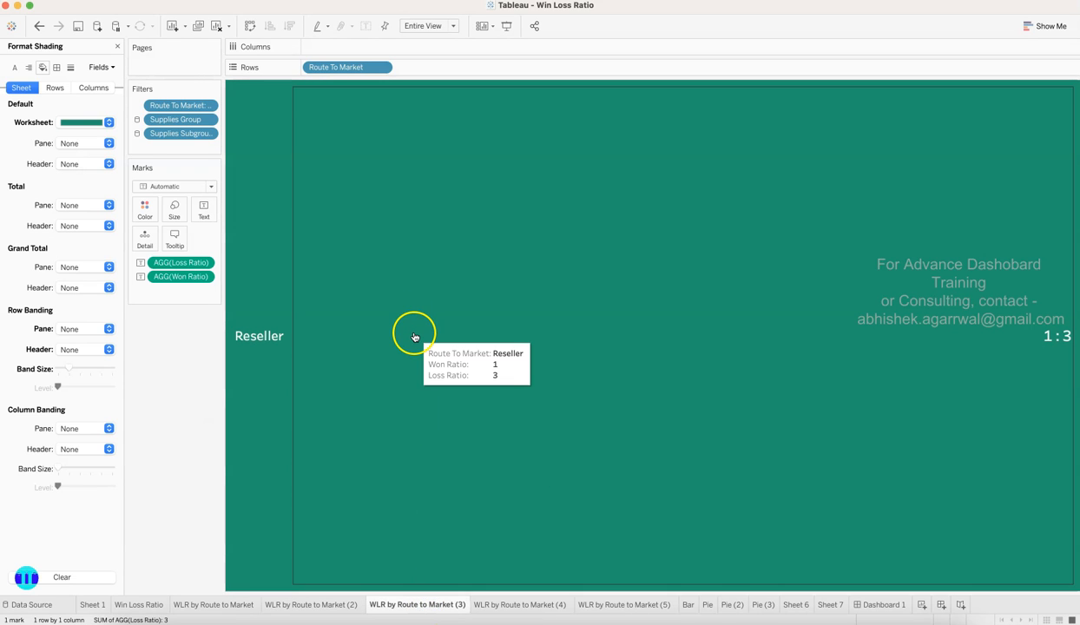
left_click(521, 605)
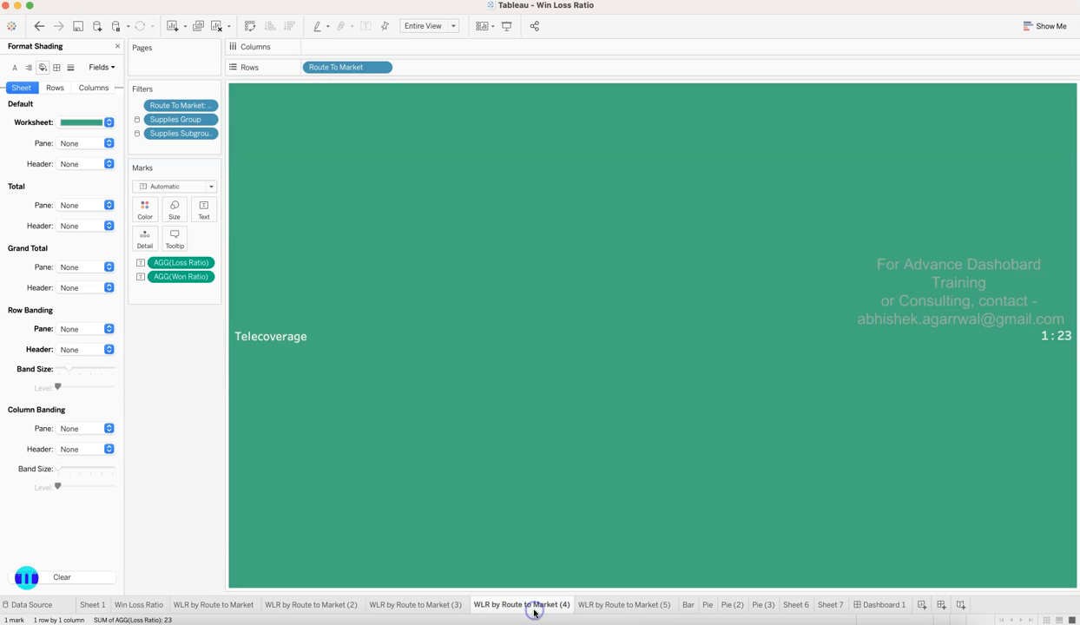
left_click(615, 605)
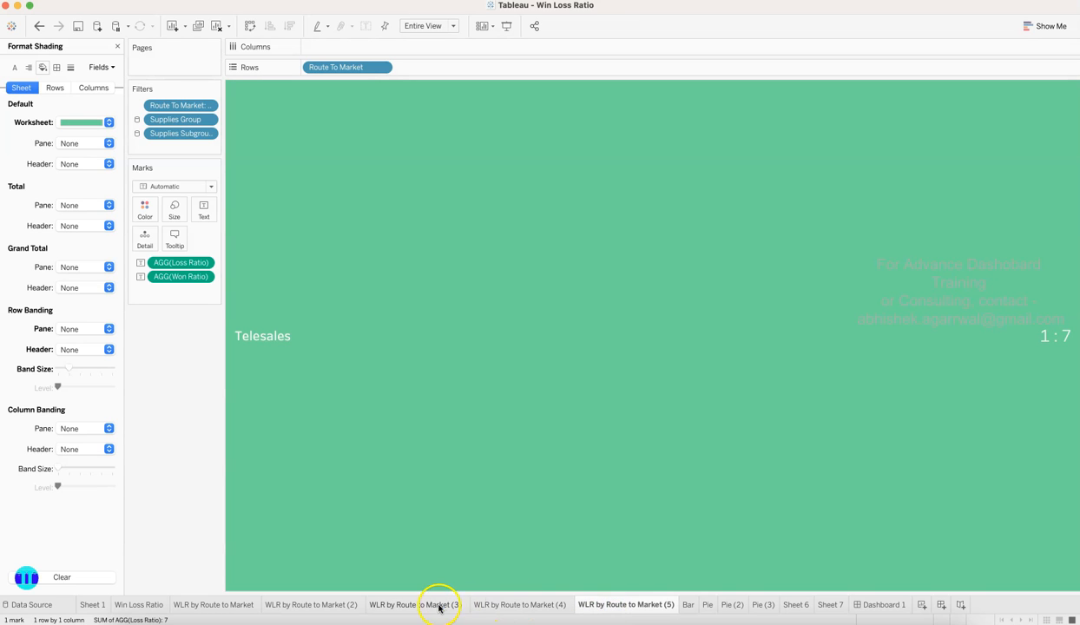
left_click(434, 606)
left_click(108, 123)
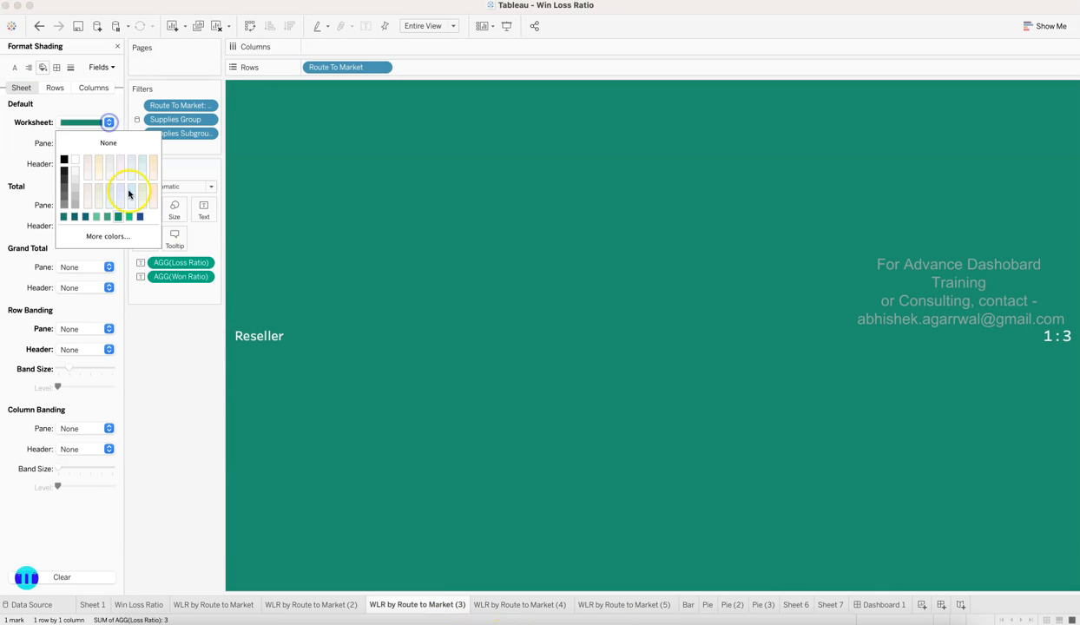
left_click(129, 240)
left_click(334, 300)
left_click(324, 313)
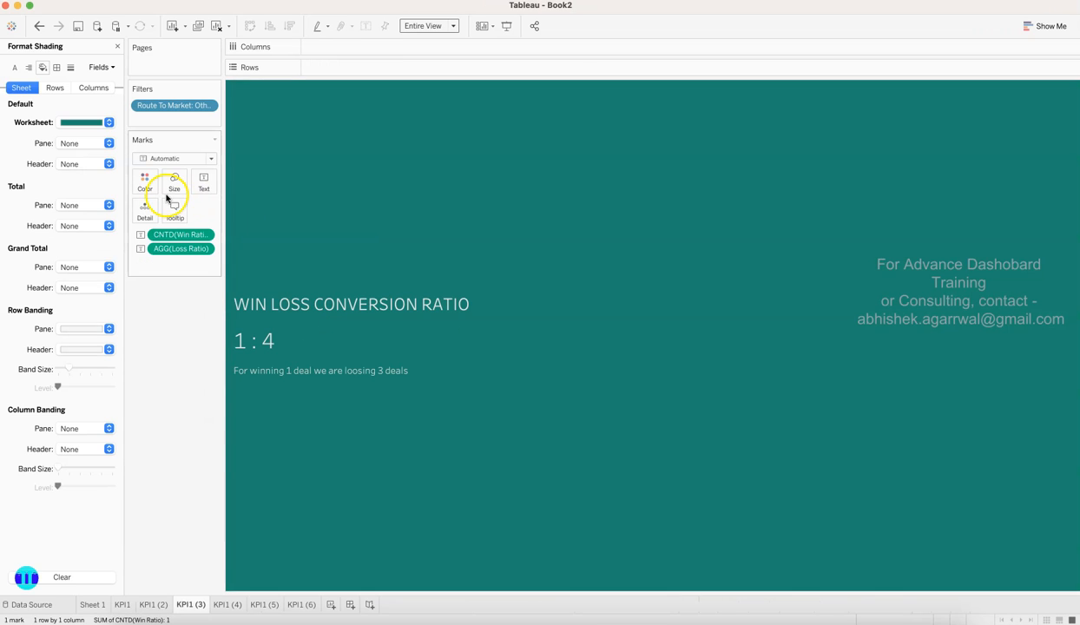
- In Book2, set the KPI1 (4) sheet's worksheet shading to hex color 1E946E
left_click(159, 605)
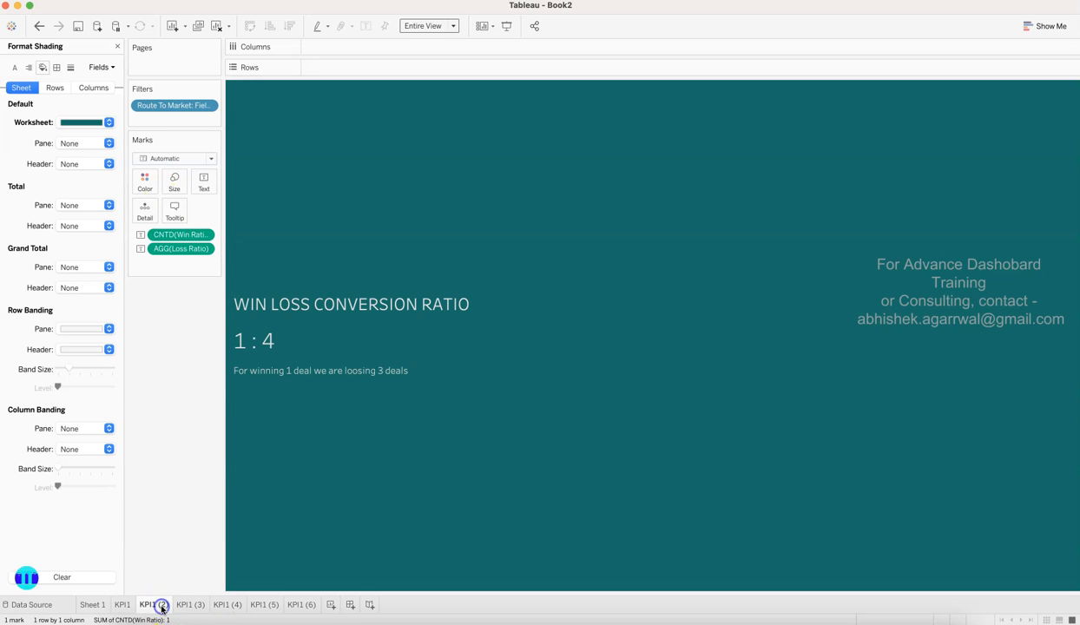
left_click(189, 606)
left_click(226, 604)
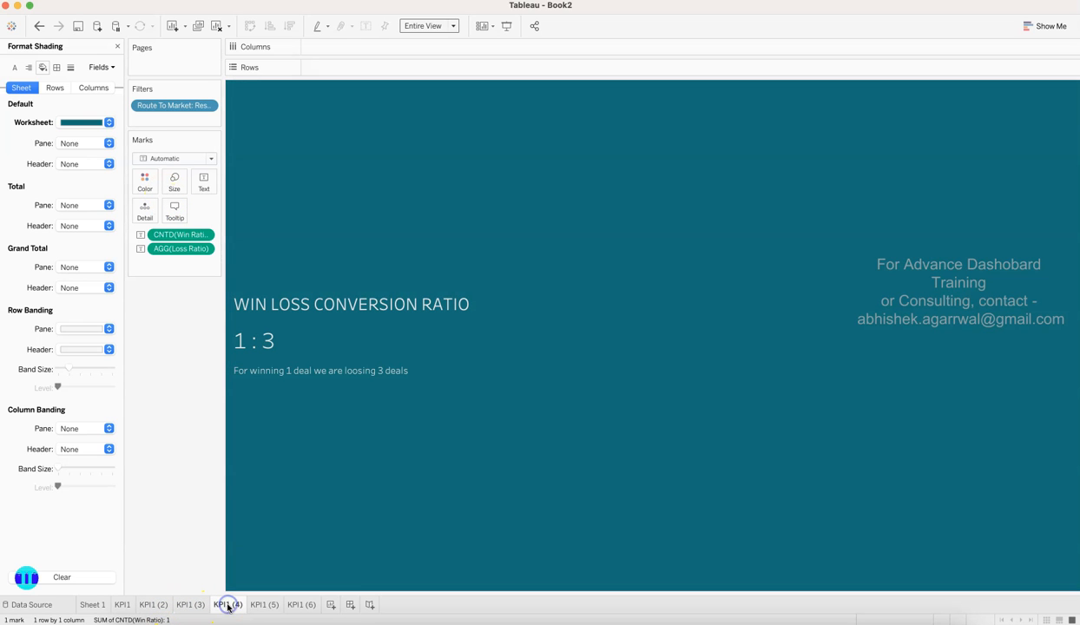
left_click(145, 182)
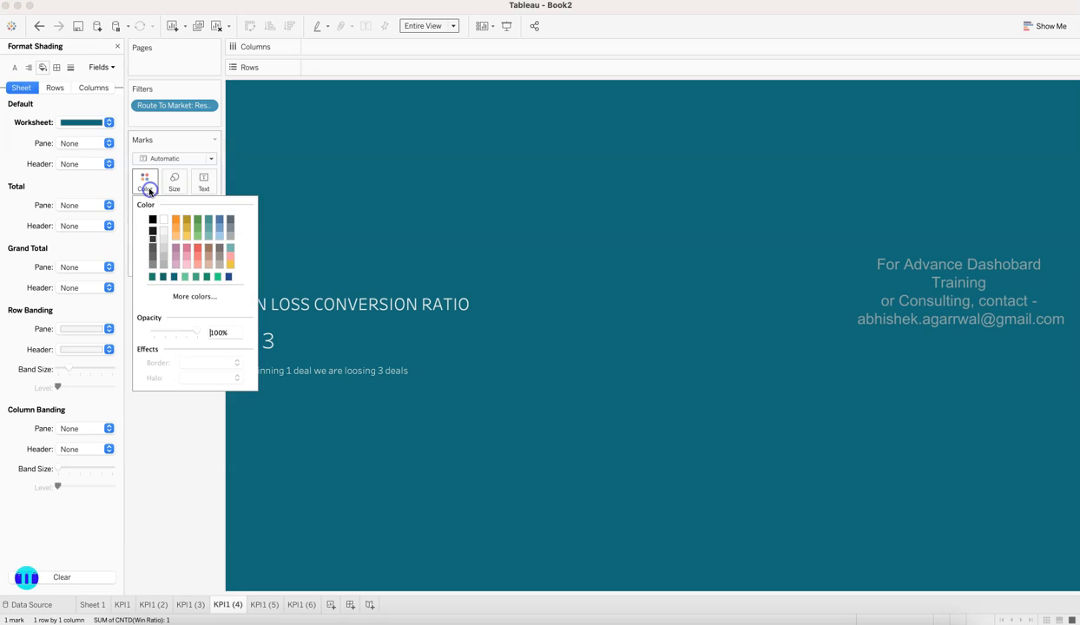
left_click(107, 123)
left_click(107, 236)
double_click(329, 306)
type("1E9B6E")
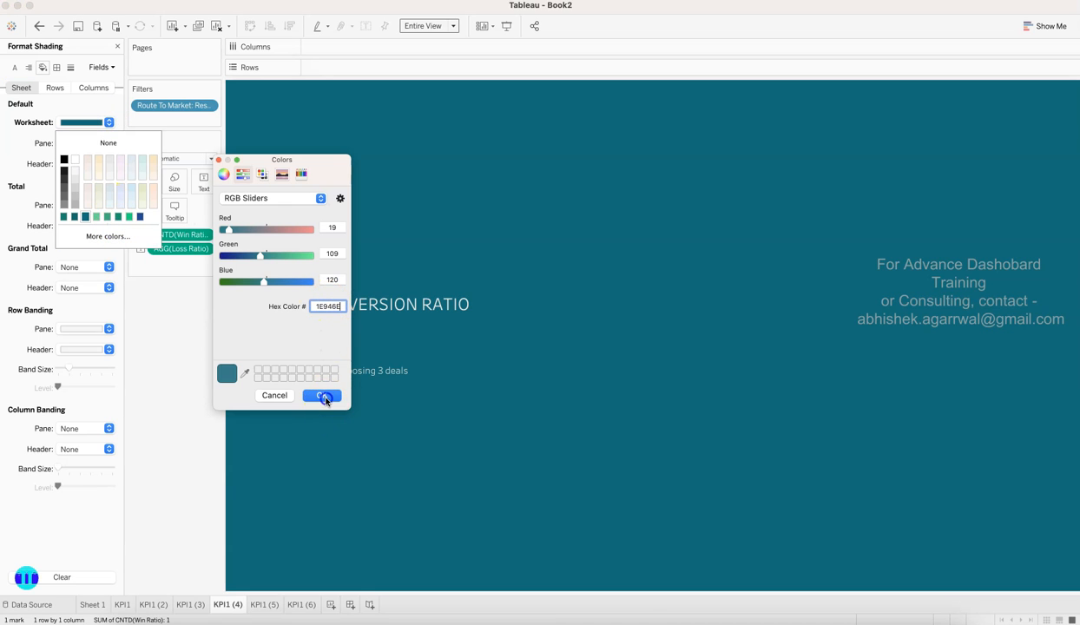
left_click(321, 396)
- Bring up KPI1 (5), then copy the WLR by Route to Market (4) sheet's shading hex code from the Win Loss Ratio workbook
left_click(265, 604)
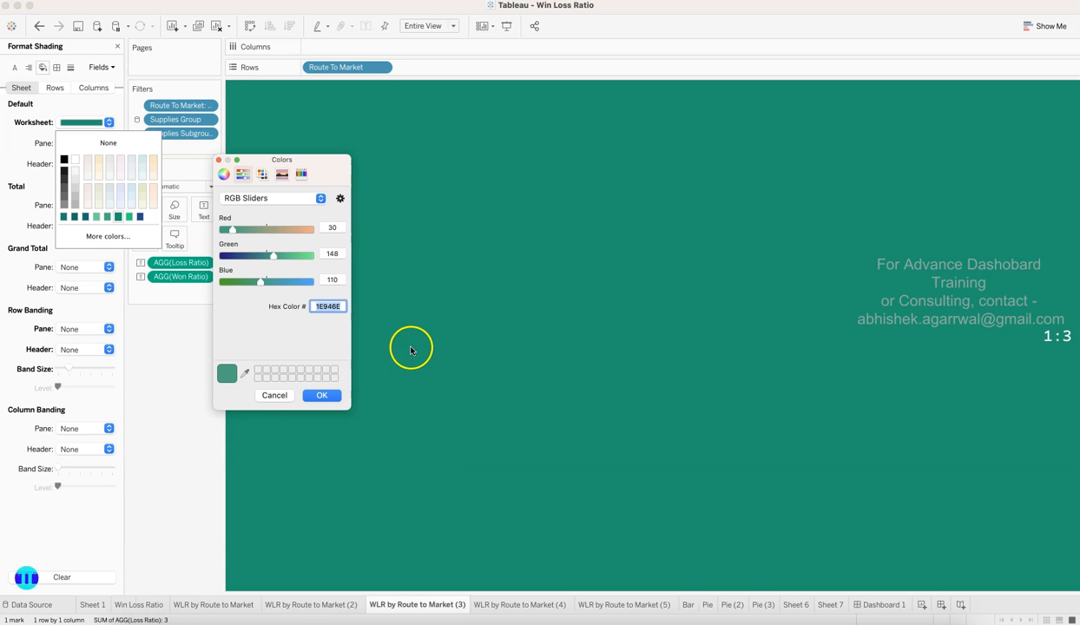
left_click(275, 396)
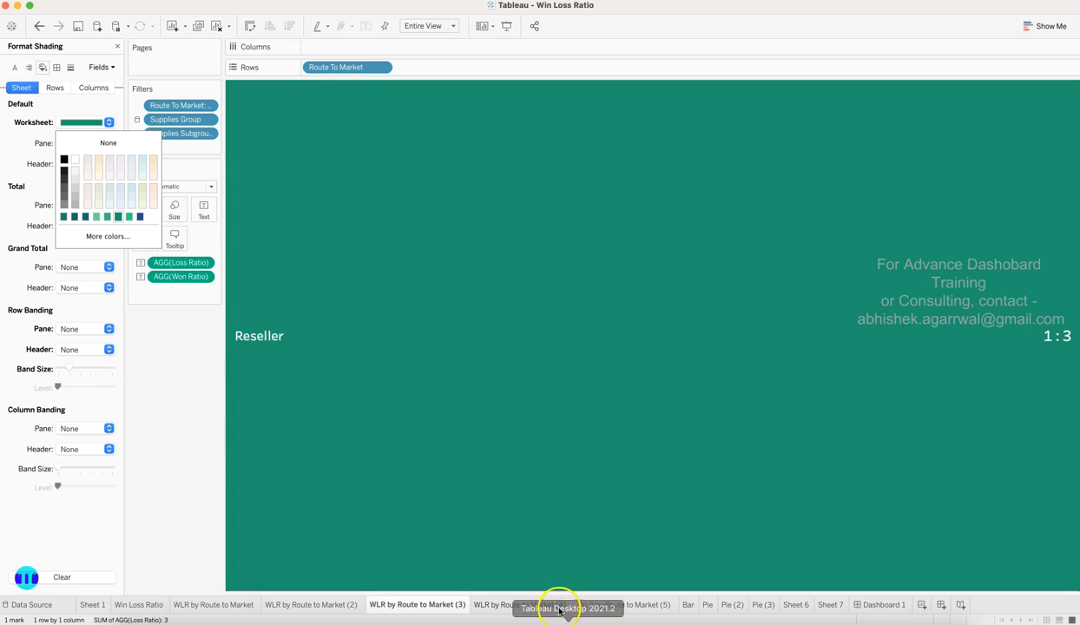
left_click(524, 604)
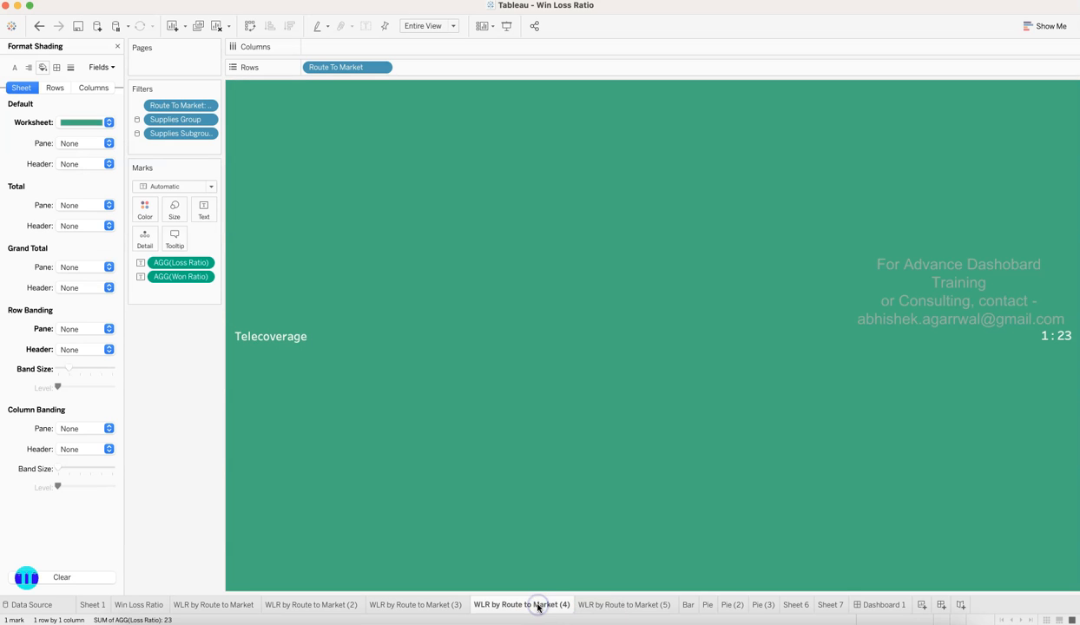
left_click(109, 122)
left_click(108, 236)
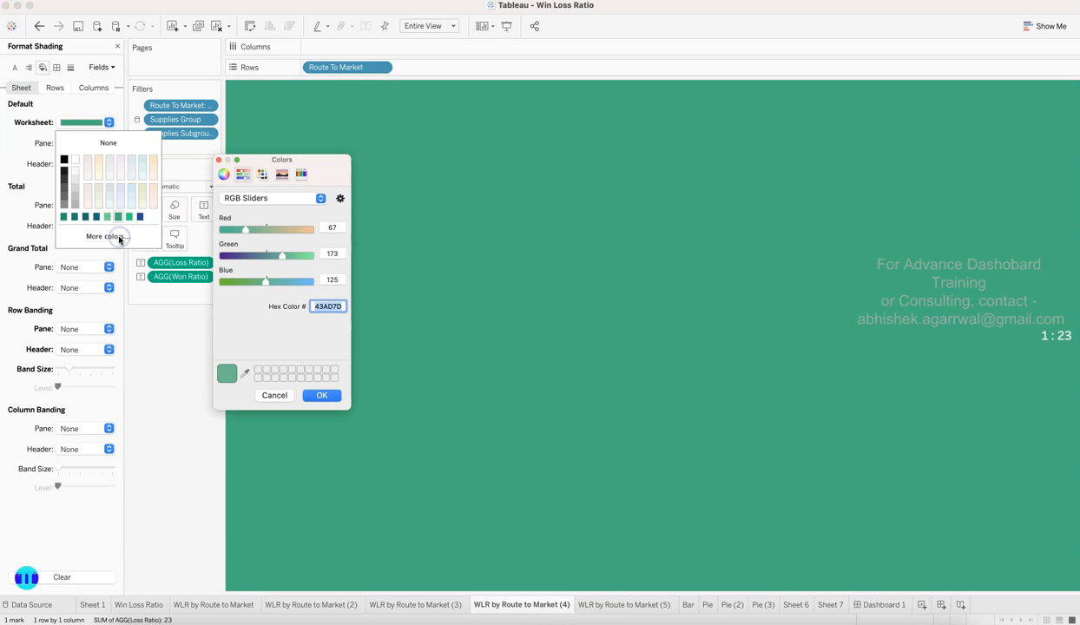
double_click(332, 307)
left_click(320, 308)
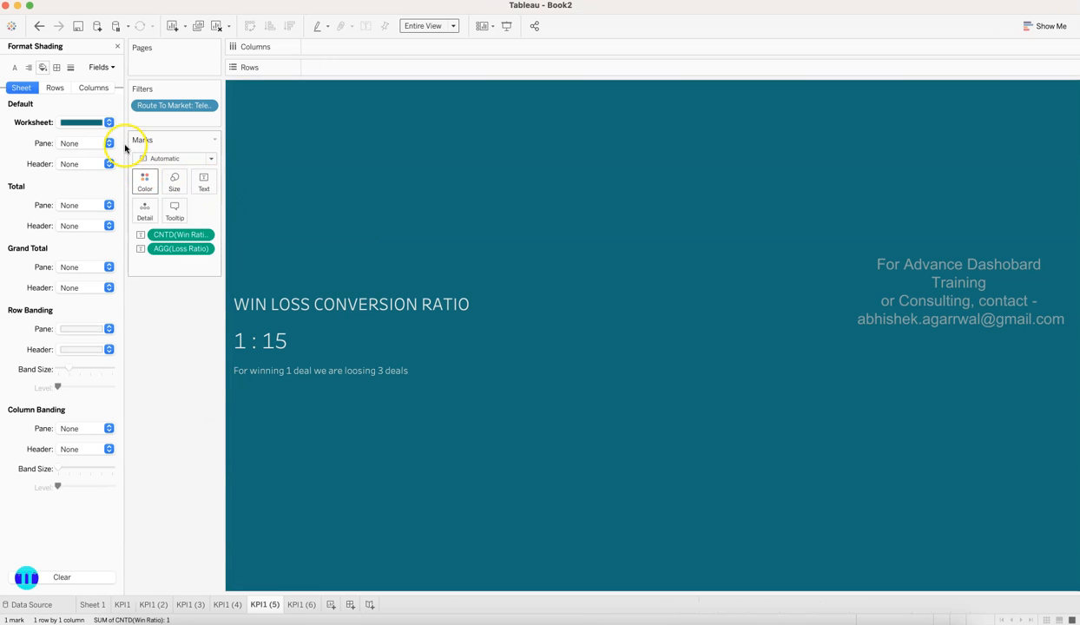
- Back in Book2, set the KPI1 (5) sheet's worksheet shading to hex color 43AD7D
left_click(110, 124)
left_click(116, 235)
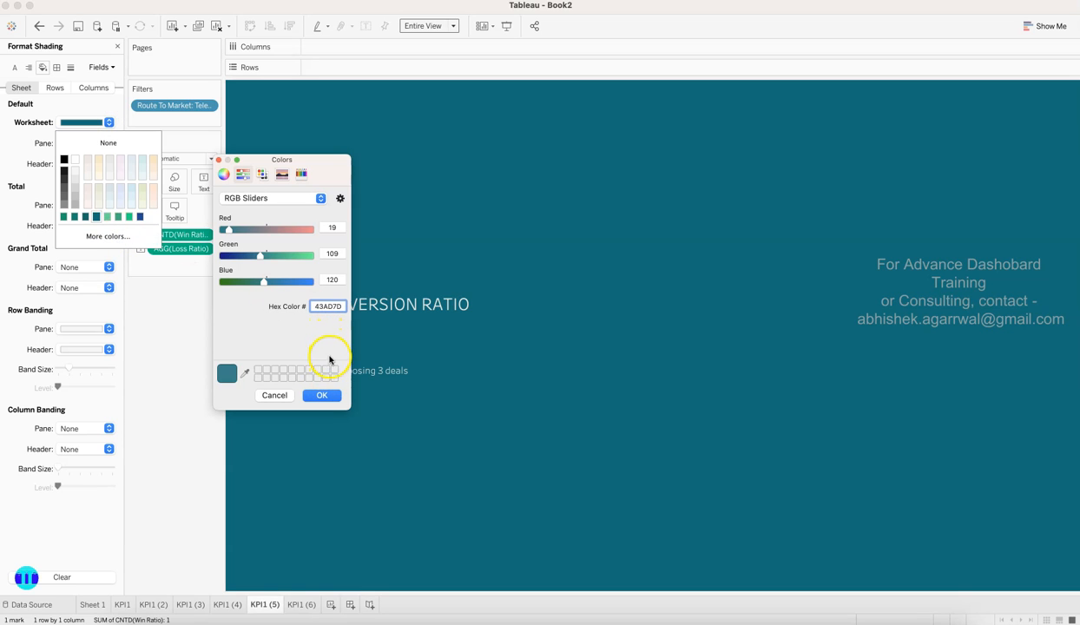
left_click(329, 398)
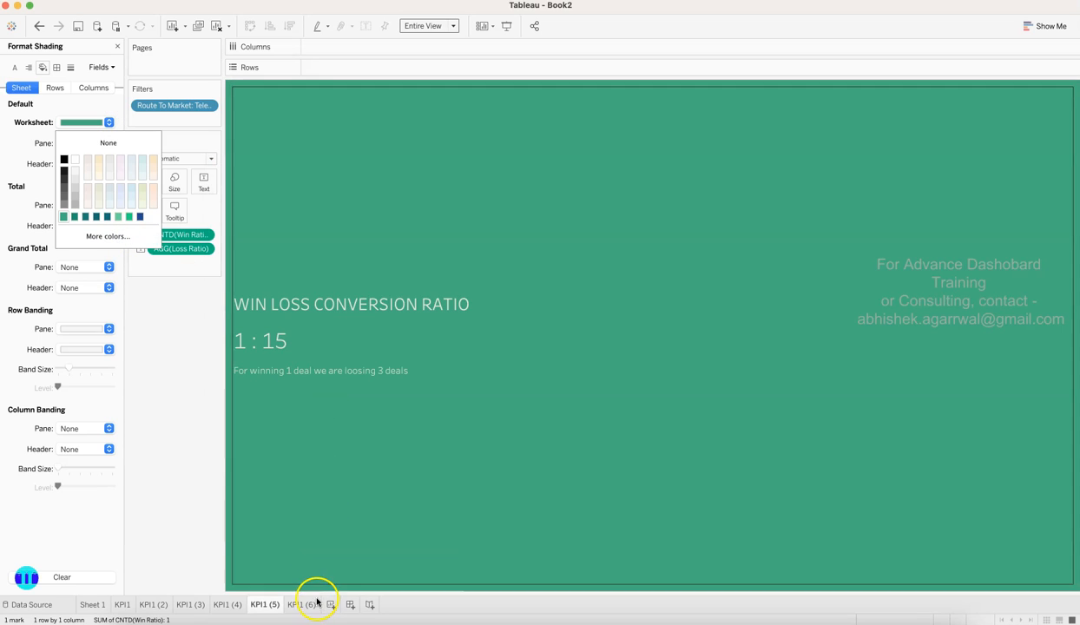
- Bring up KPI1 (6), then copy the WLR by Route to Market (5) sheet's shading hex code from the Win Loss Ratio workbook
left_click(312, 604)
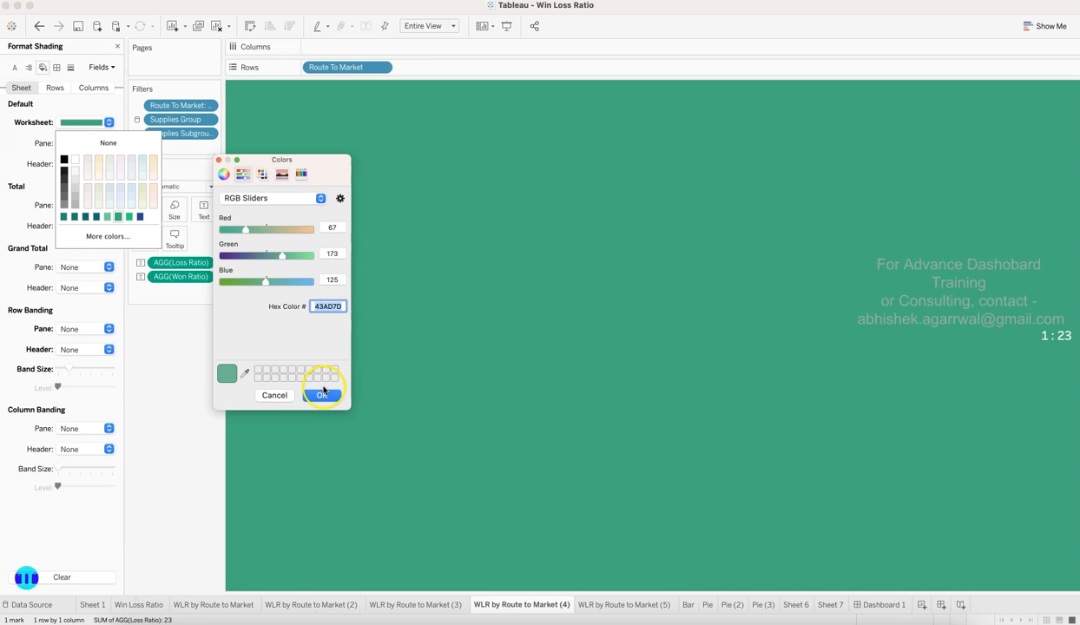
left_click(277, 396)
left_click(620, 607)
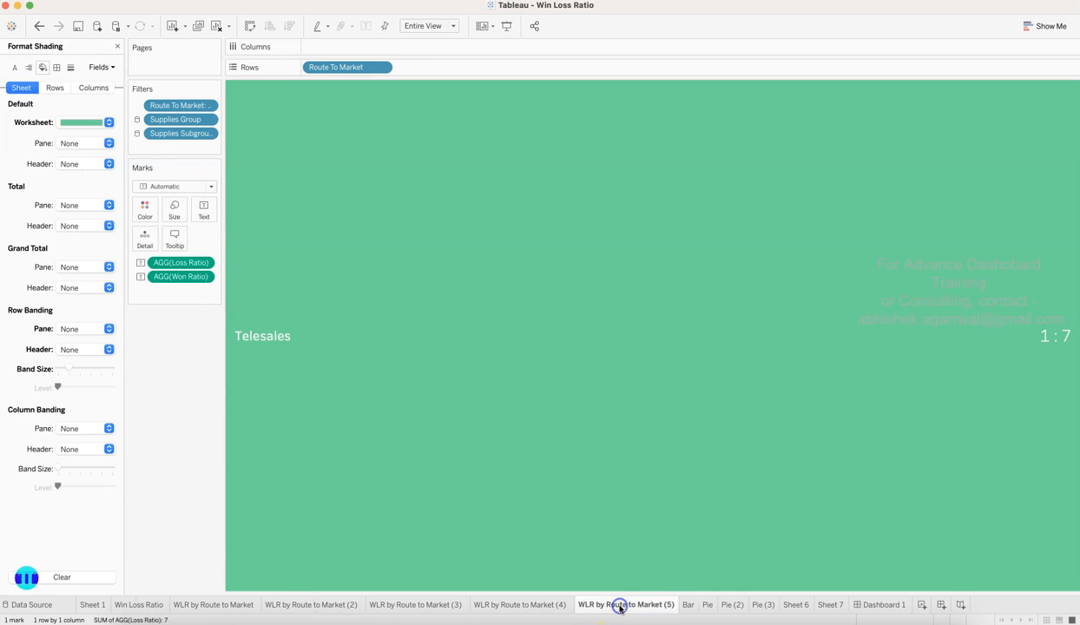
left_click(109, 122)
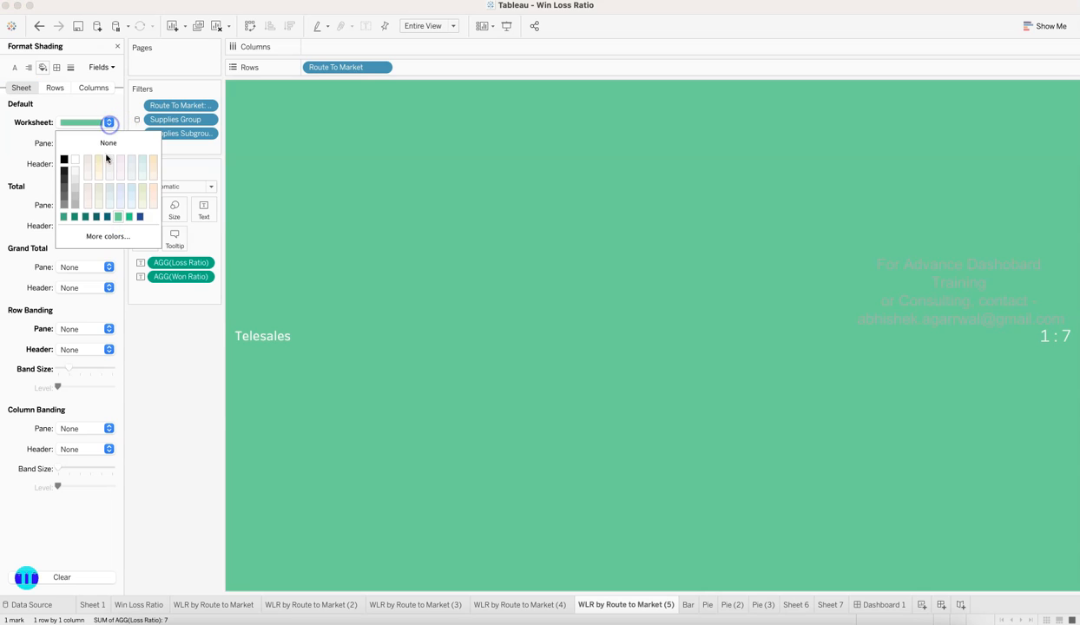
left_click(109, 238)
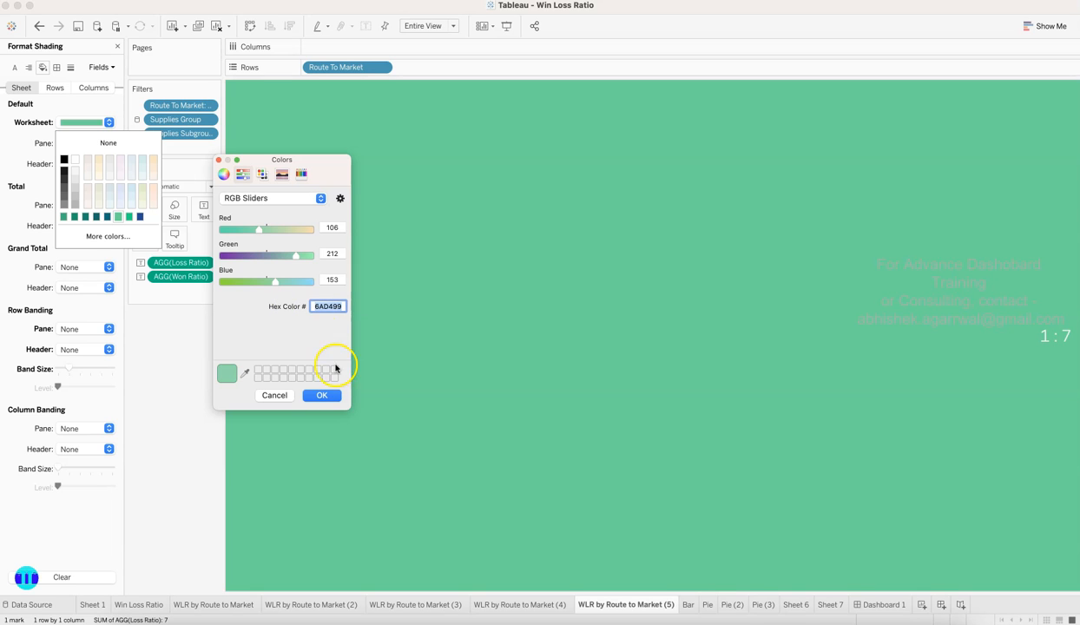
left_click(322, 395)
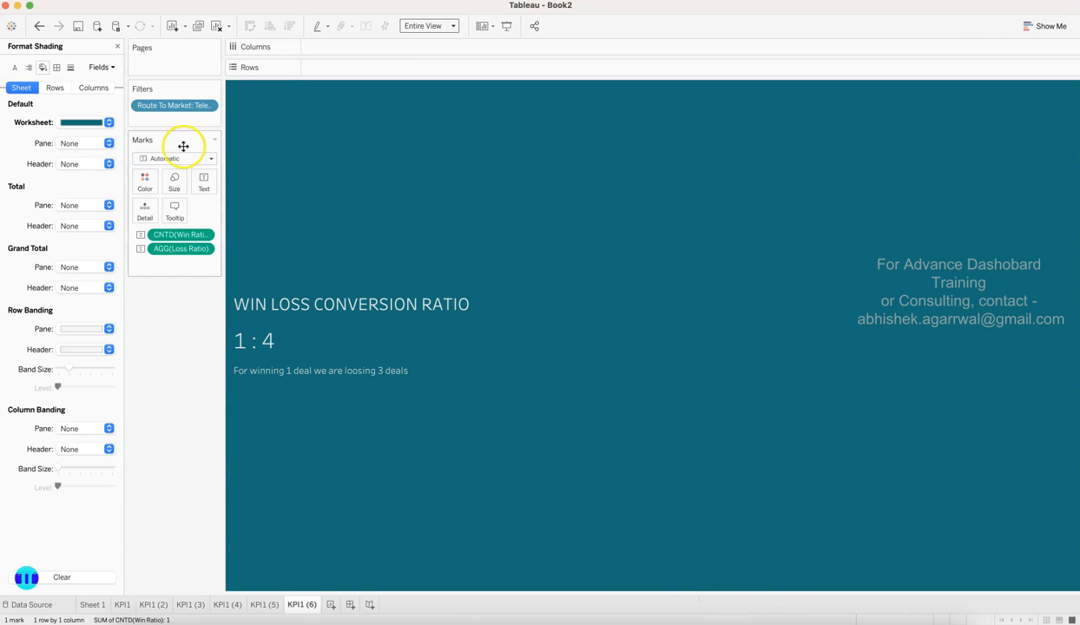
- In Book2, set the KPI1 (6) sheet's worksheet shading to the hex color copied from the WLR by Route to Market (5) sheet
left_click(92, 122)
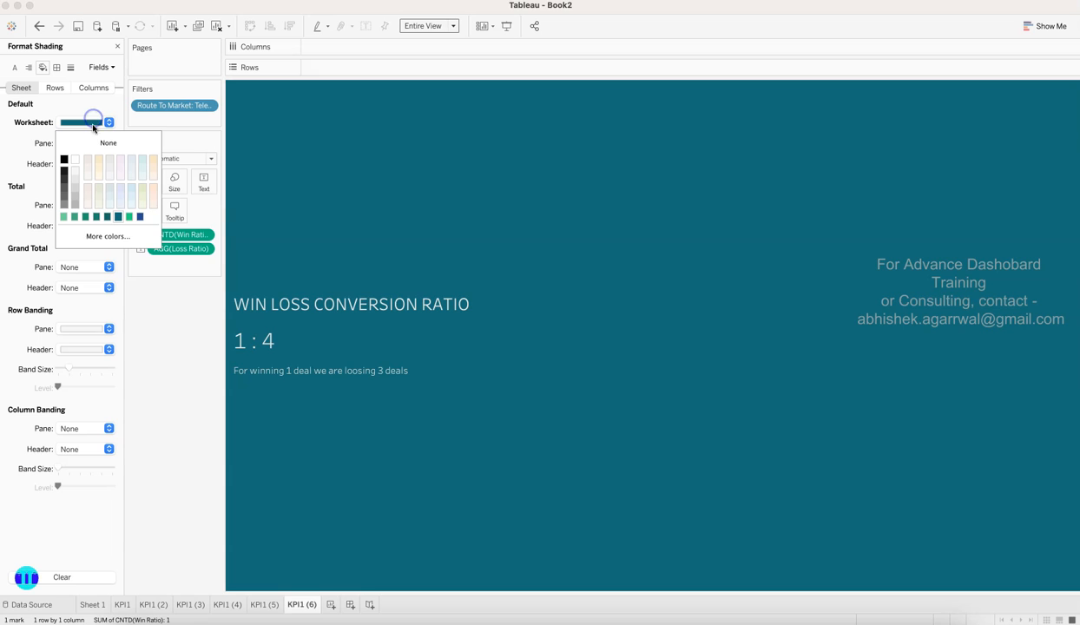
left_click(105, 238)
left_click(322, 395)
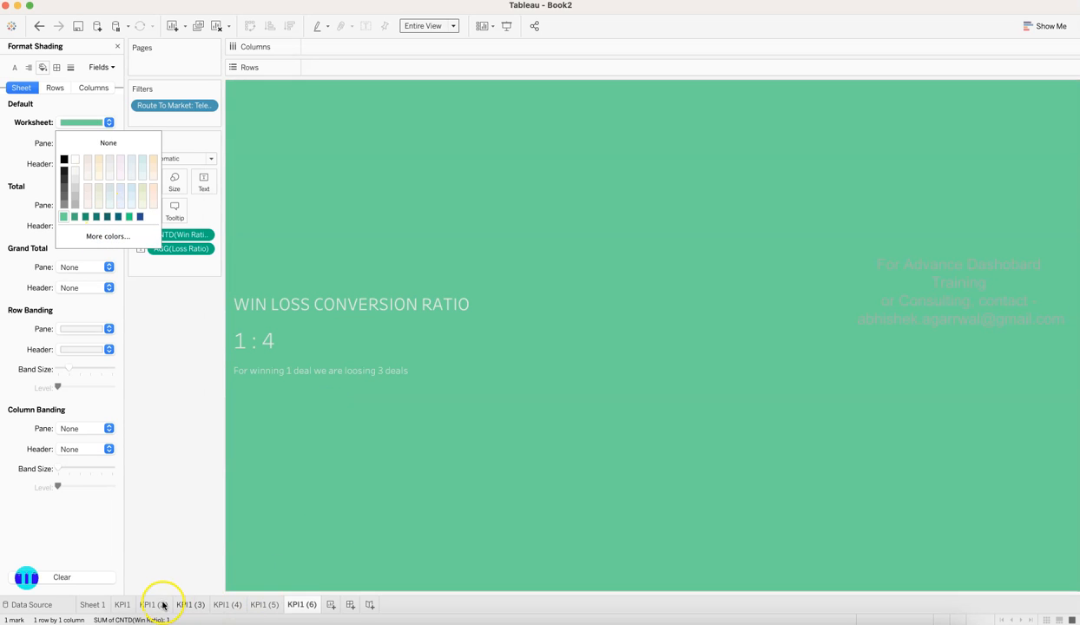
- Review the shading on each sheet from KPI1 through KPI1 (6), and close the shading format options
left_click(128, 606)
left_click(152, 605)
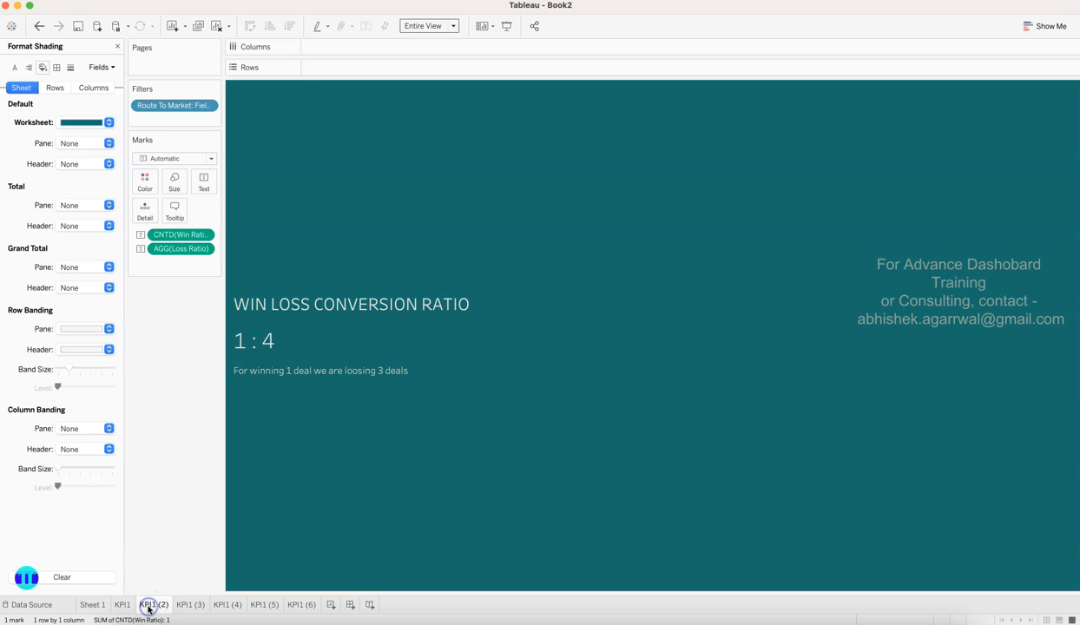
left_click(180, 605)
left_click(222, 606)
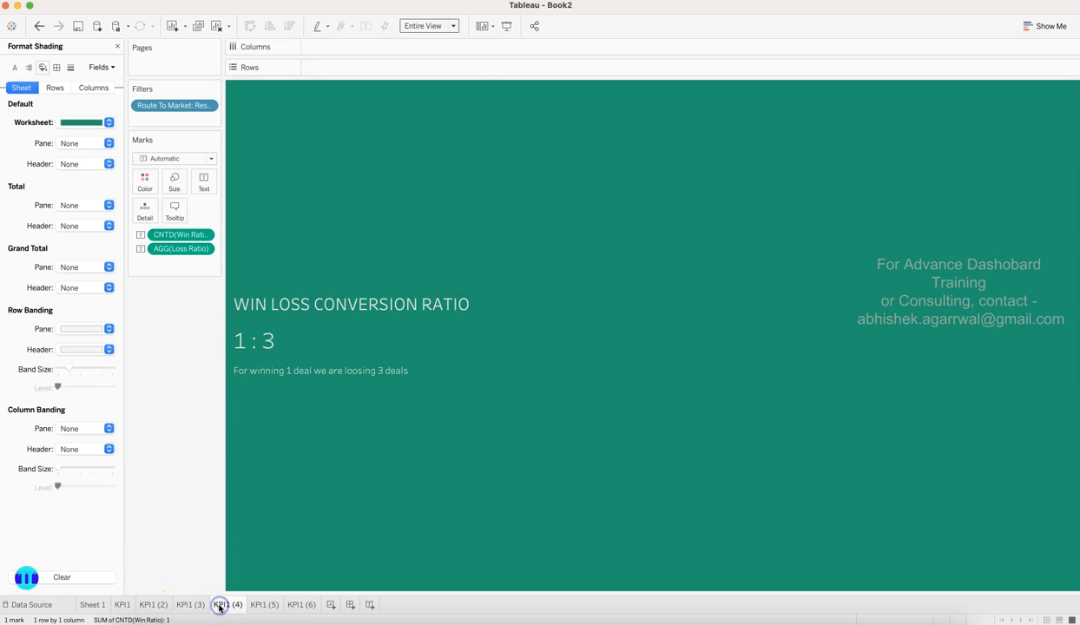
left_click(262, 606)
left_click(301, 606)
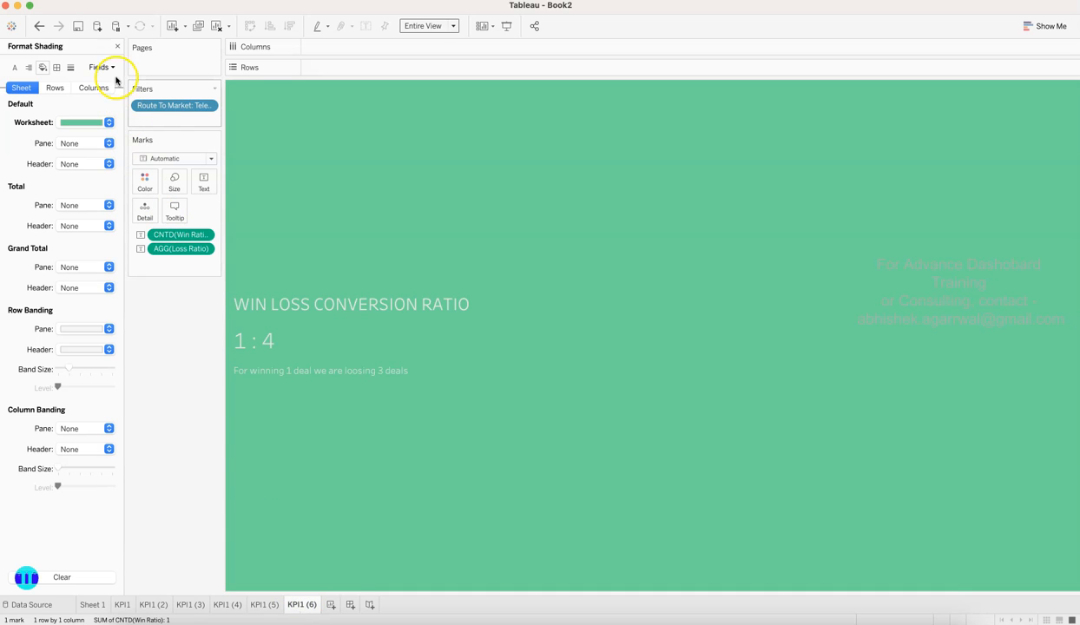
left_click(118, 46)
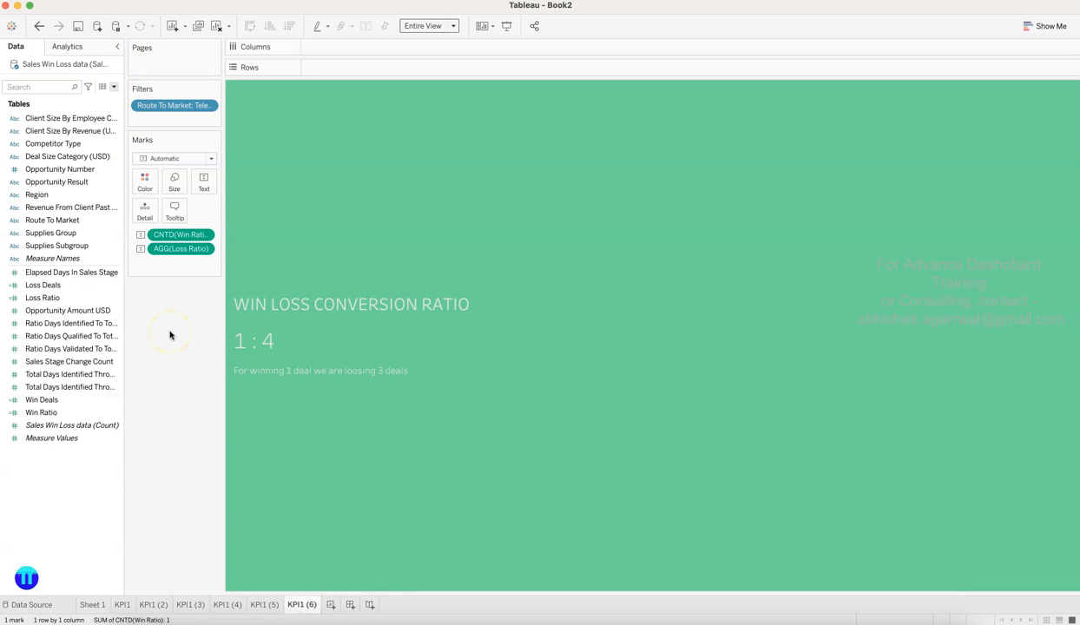
- Save the workbook as "win loss" in the "for yt" folder as a Tableau Workbook (*.twb)
left_click(598, 385)
left_click(225, 223)
left_click(98, 87)
left_click(77, 26)
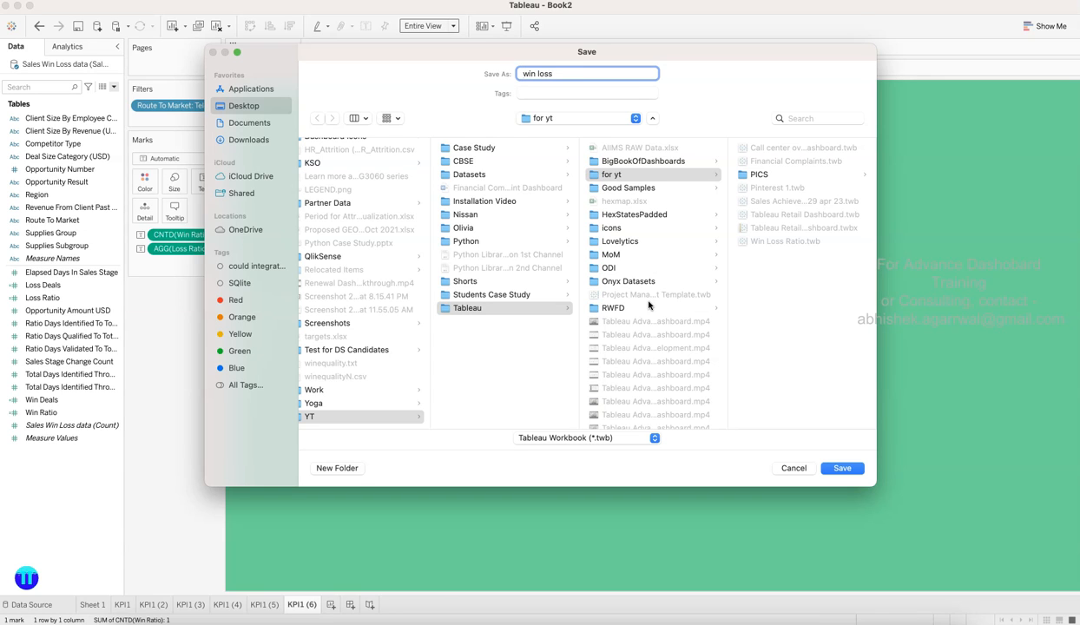
key("Return")
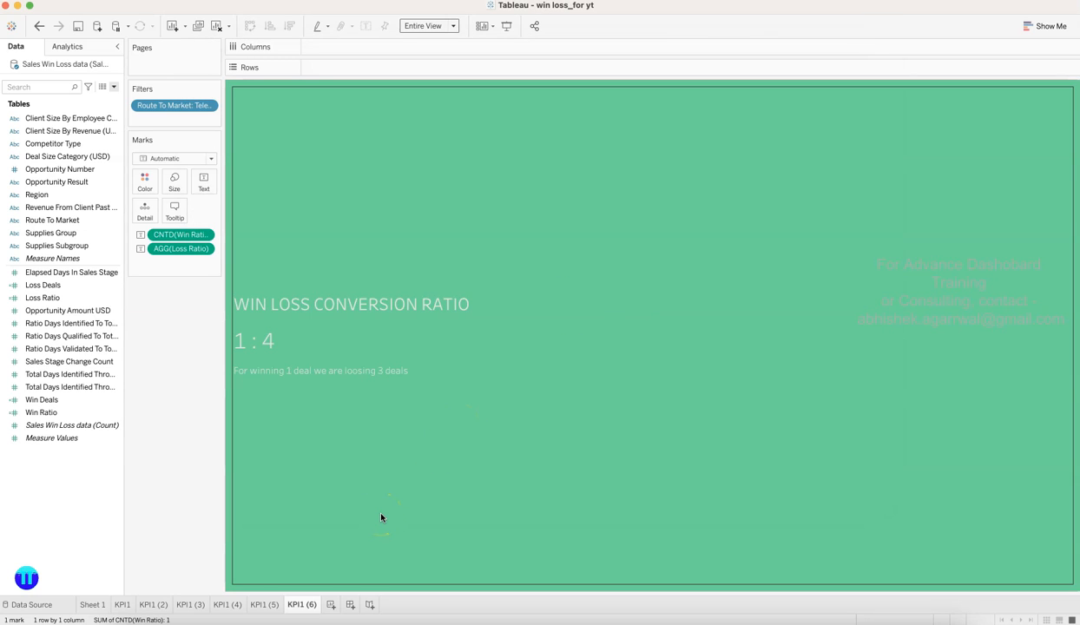
- Add a new worksheet to the win loss workbook, and examine the Bar sheet in the Win Loss Ratio workbook as reference
mouse_move(631, 438)
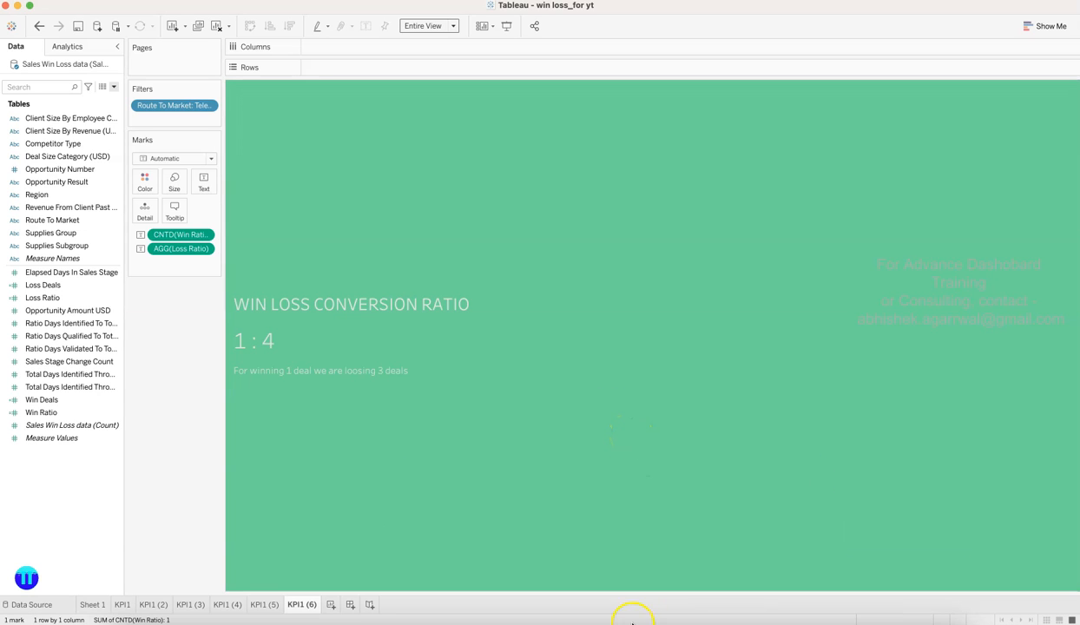
left_click(331, 606)
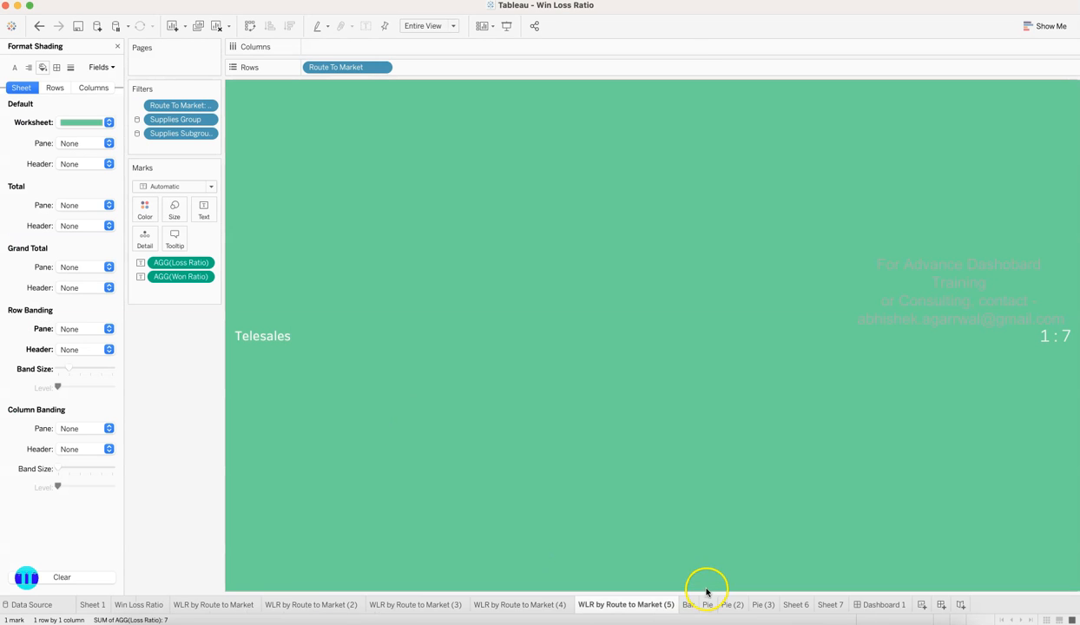
left_click(688, 605)
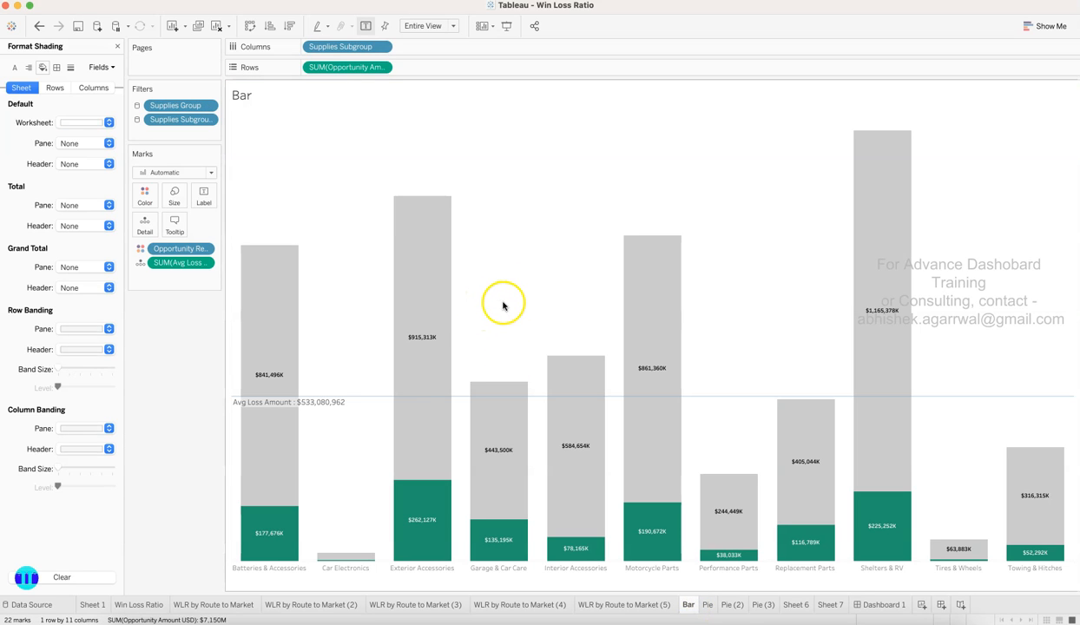
left_click(117, 46)
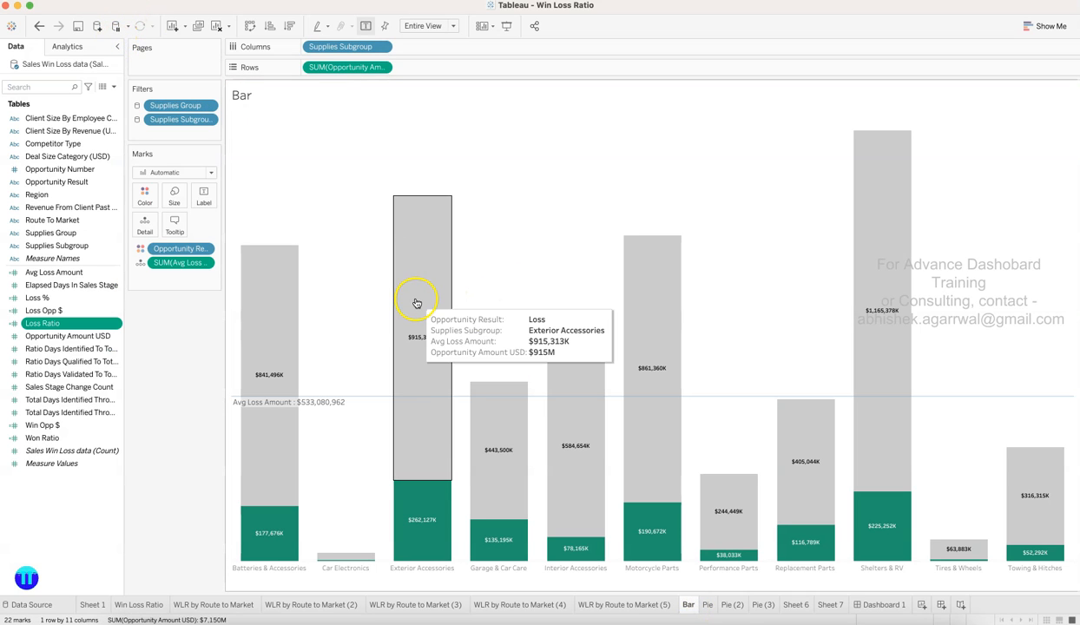
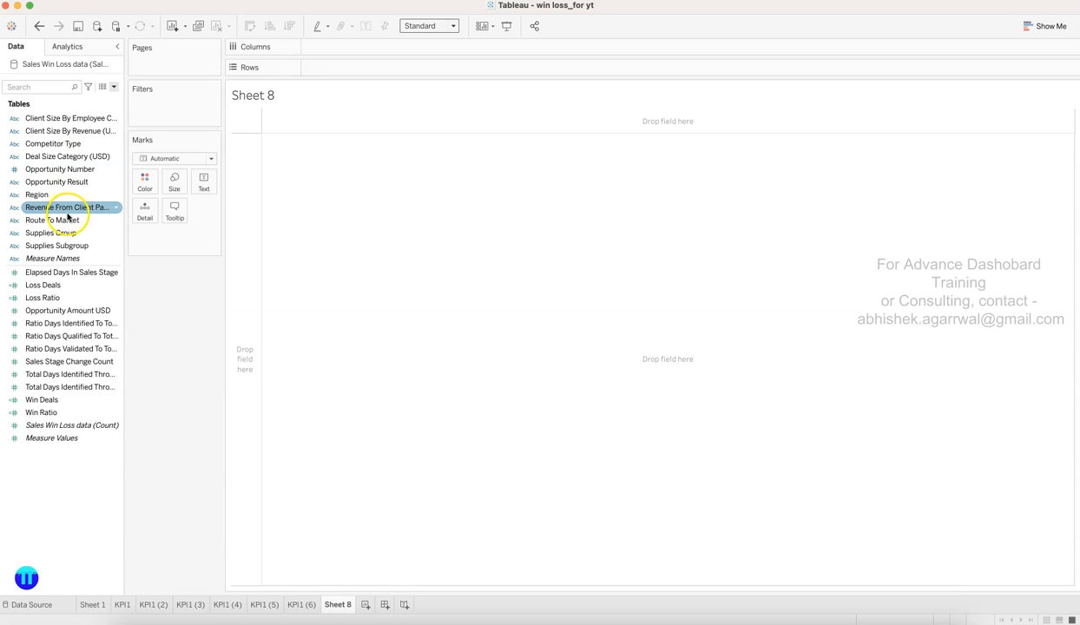
- In the win loss workbook's new sheet, chart Opportunity Amount USD as rows against Supplies Subgroup as columns, fitted to Entire View
left_click_drag(70, 233, 363, 46)
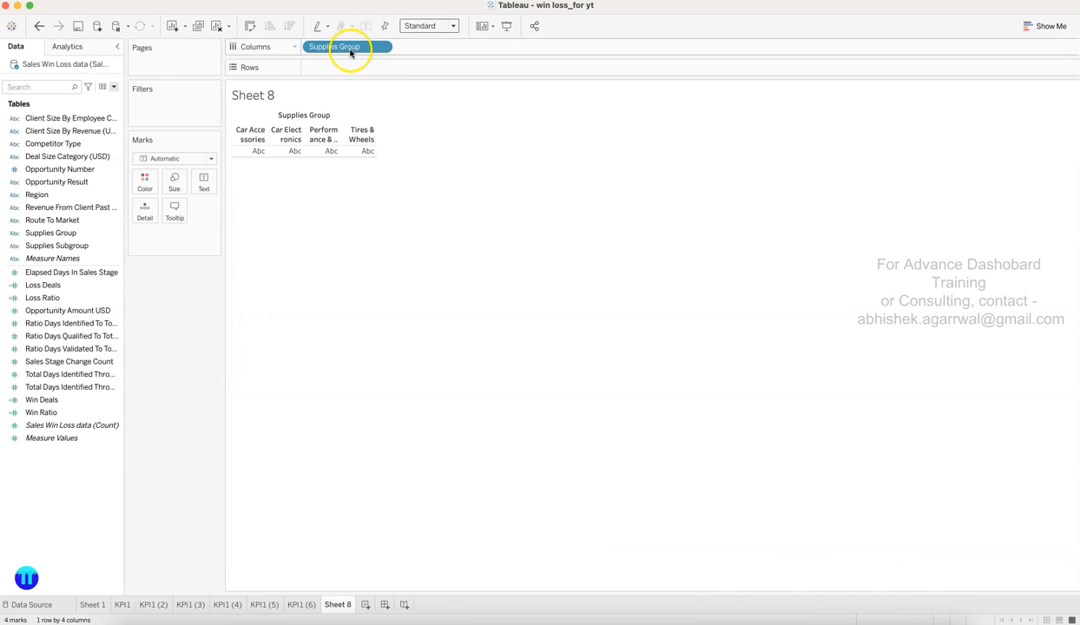
left_click_drag(337, 53, 192, 316)
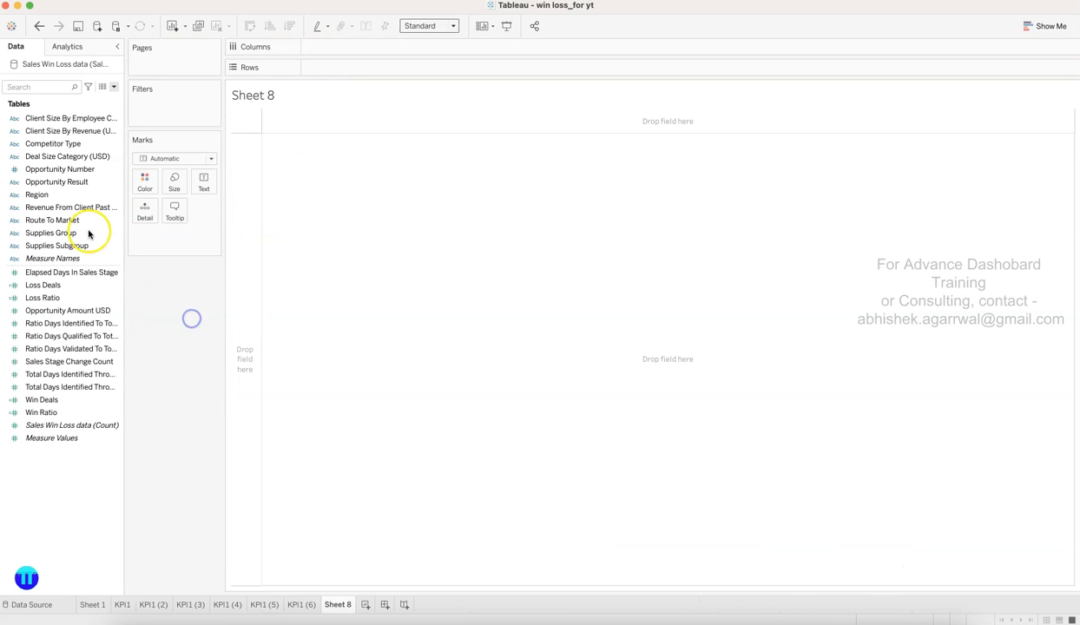
left_click_drag(83, 247, 322, 48)
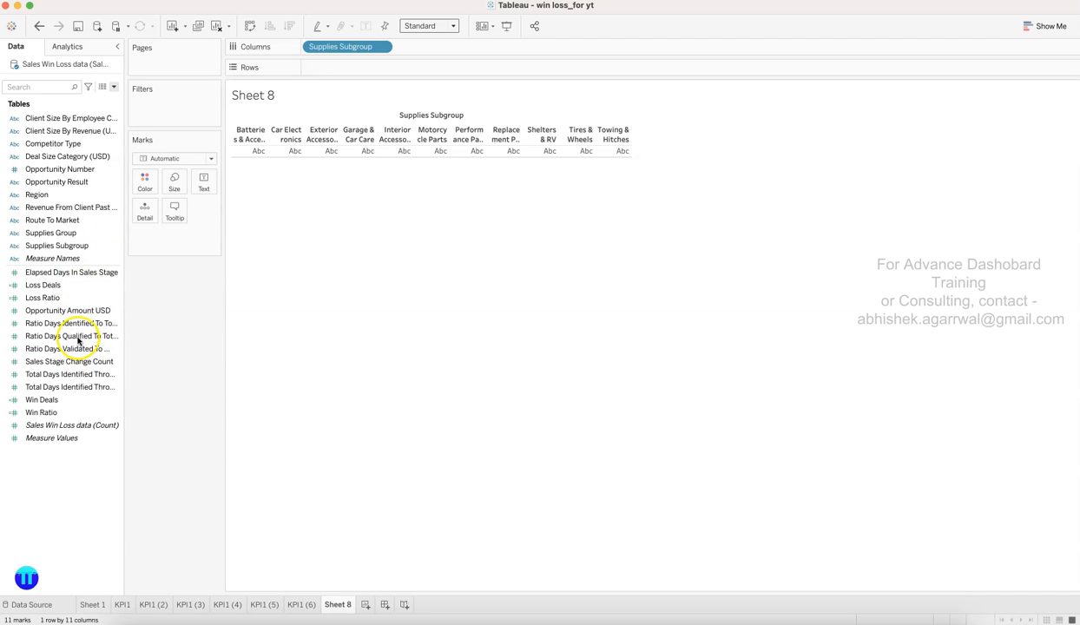
left_click_drag(77, 310, 367, 67)
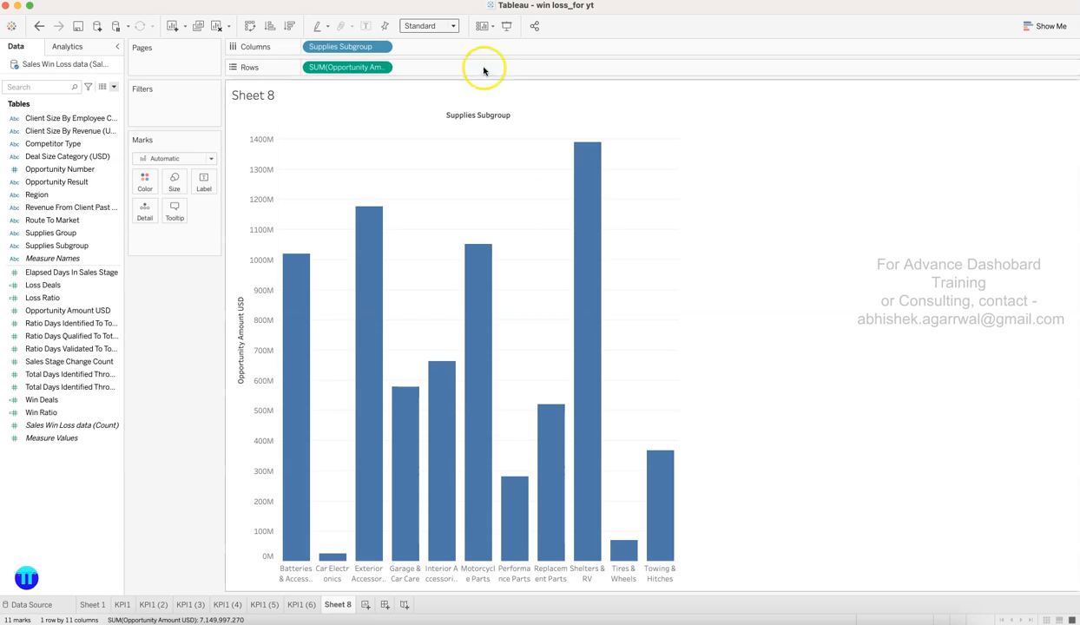
left_click(439, 26)
left_click(433, 66)
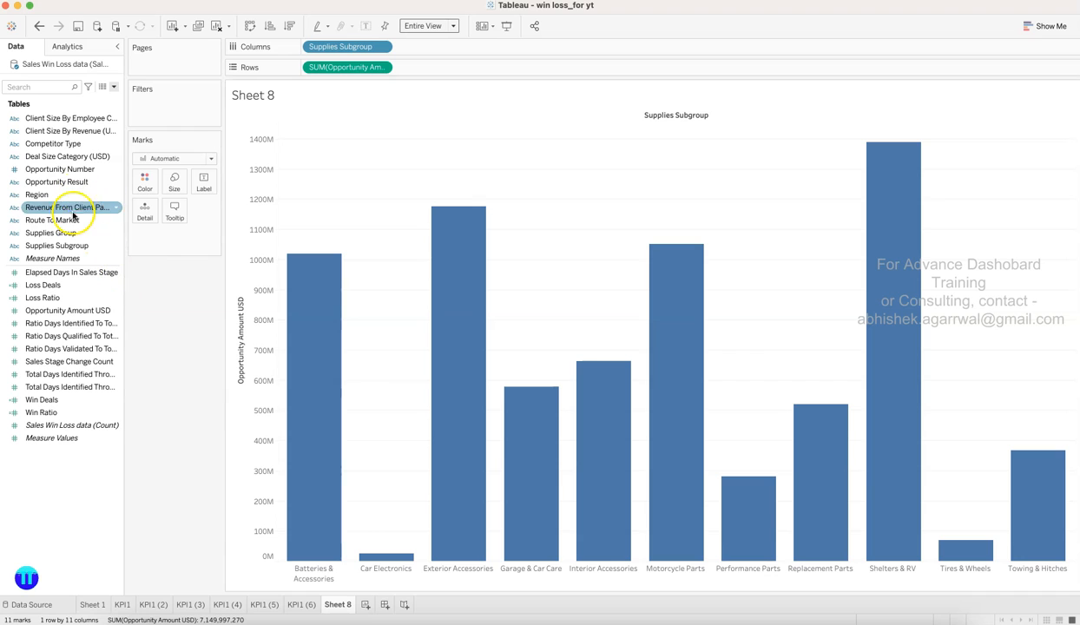
- Color the bars by Opportunity Result and assign the gray swatch of the Automatic palette to Loss
mouse_move(316, 432)
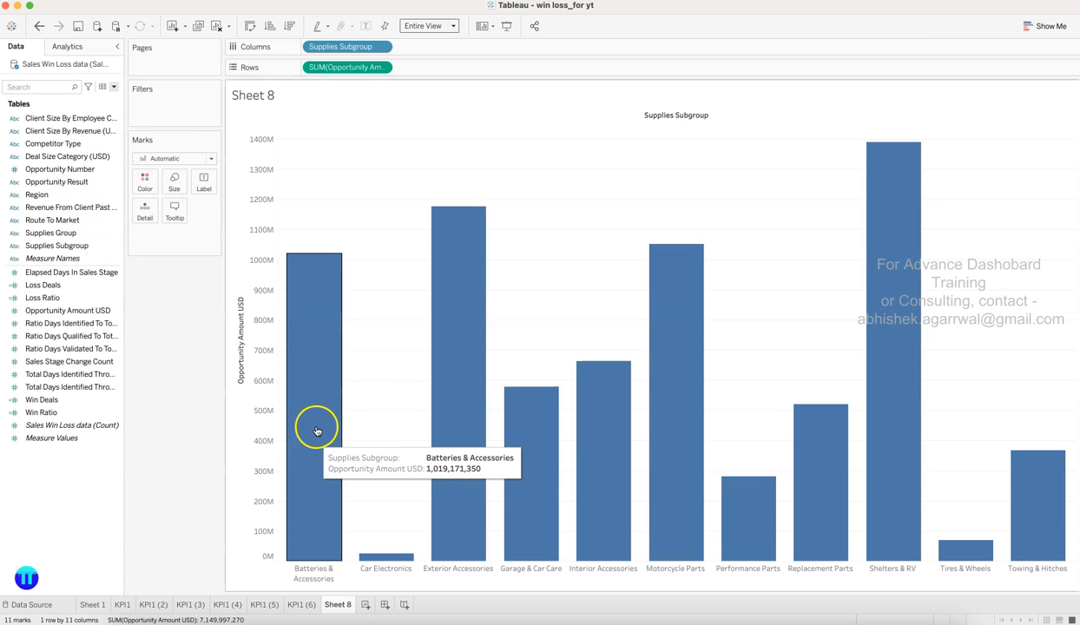
left_click(70, 183)
left_click_drag(70, 183, 143, 182)
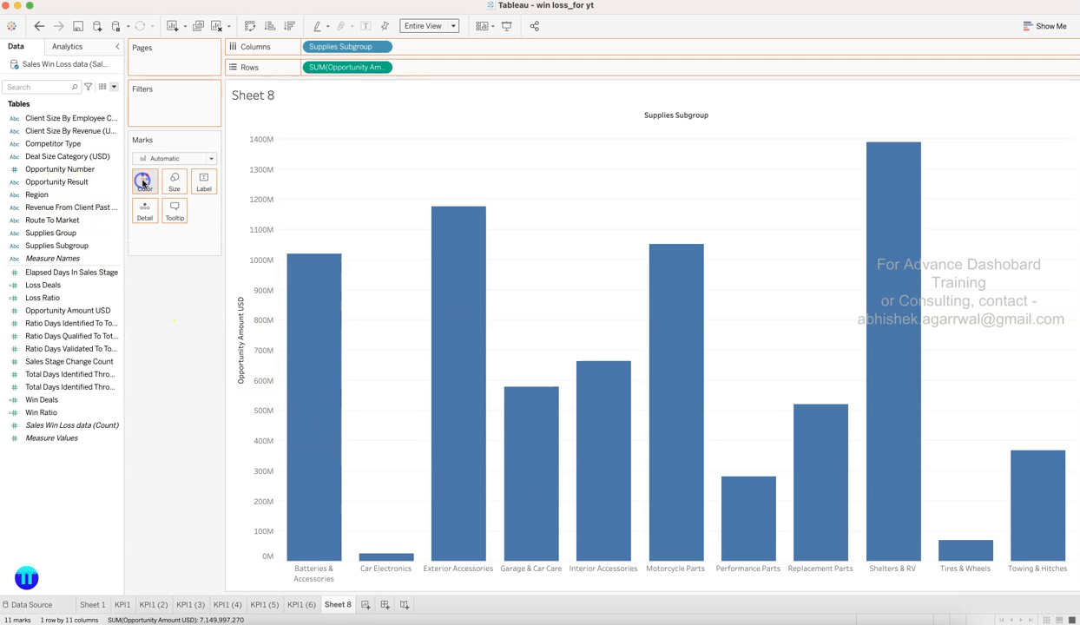
left_click(143, 182)
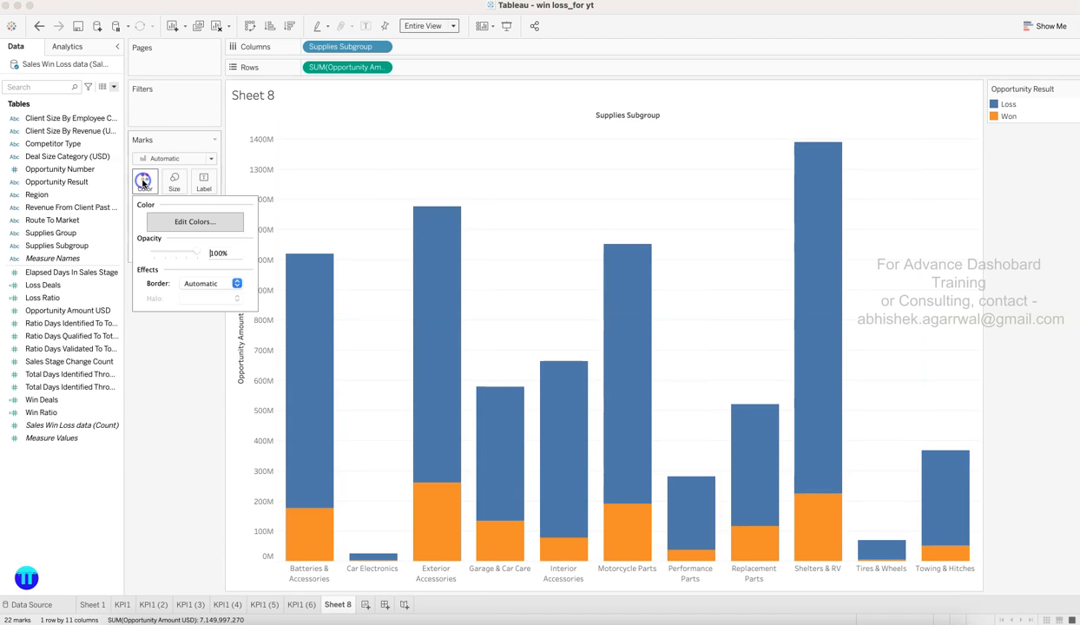
left_click(171, 221)
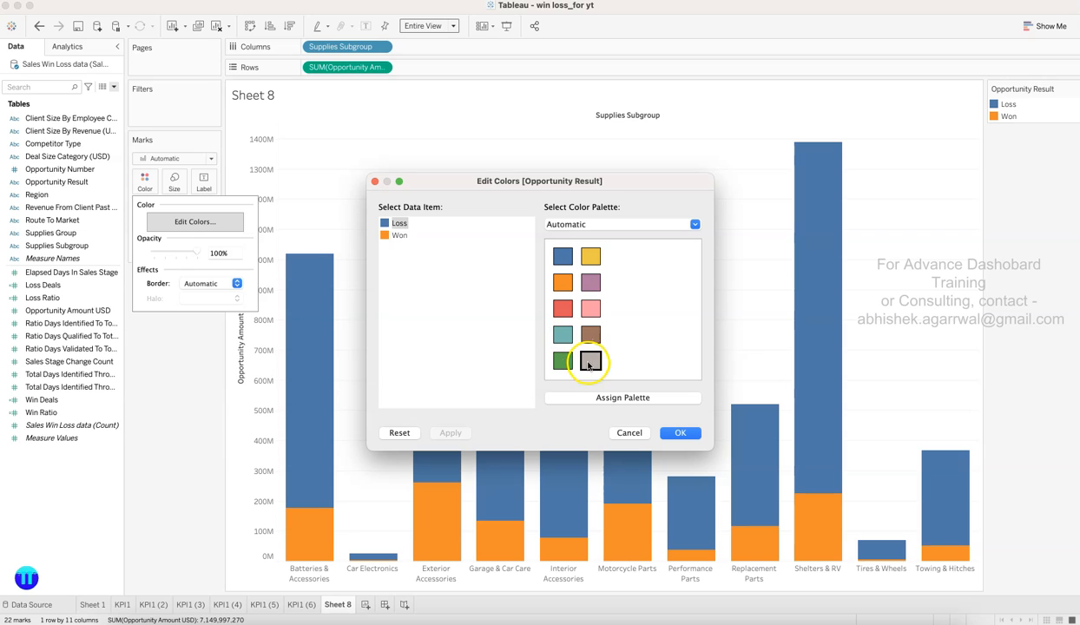
left_click(677, 433)
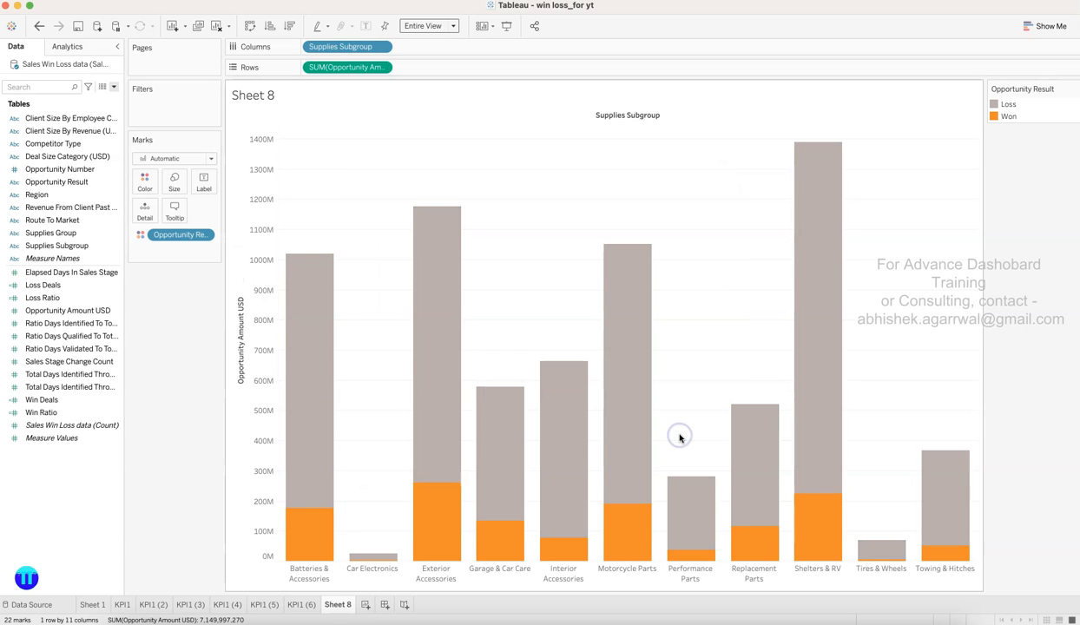
mouse_move(295, 306)
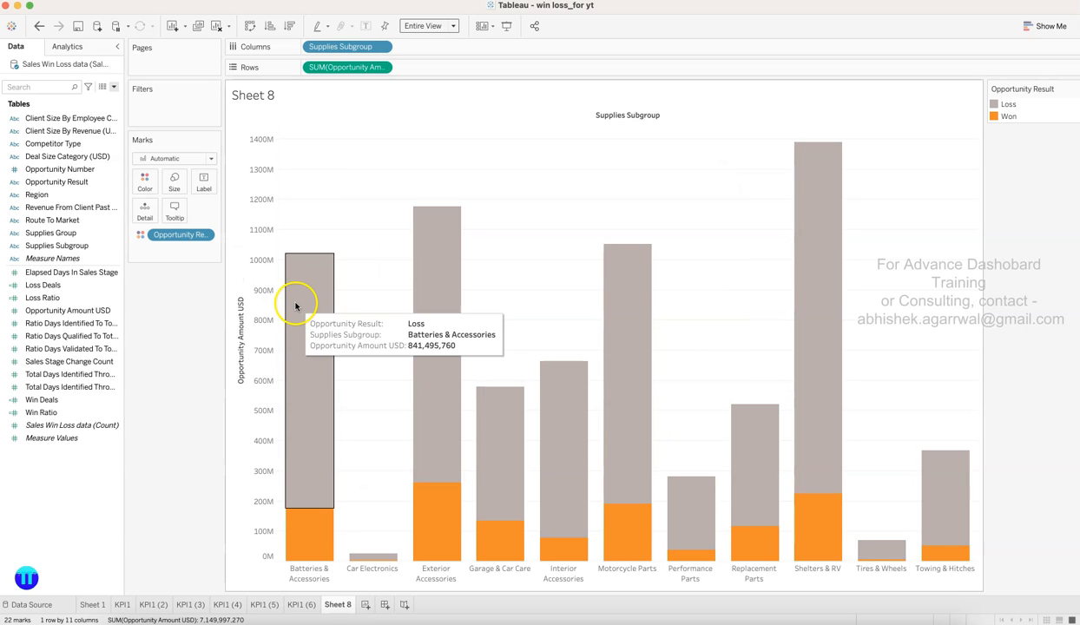
left_click(146, 183)
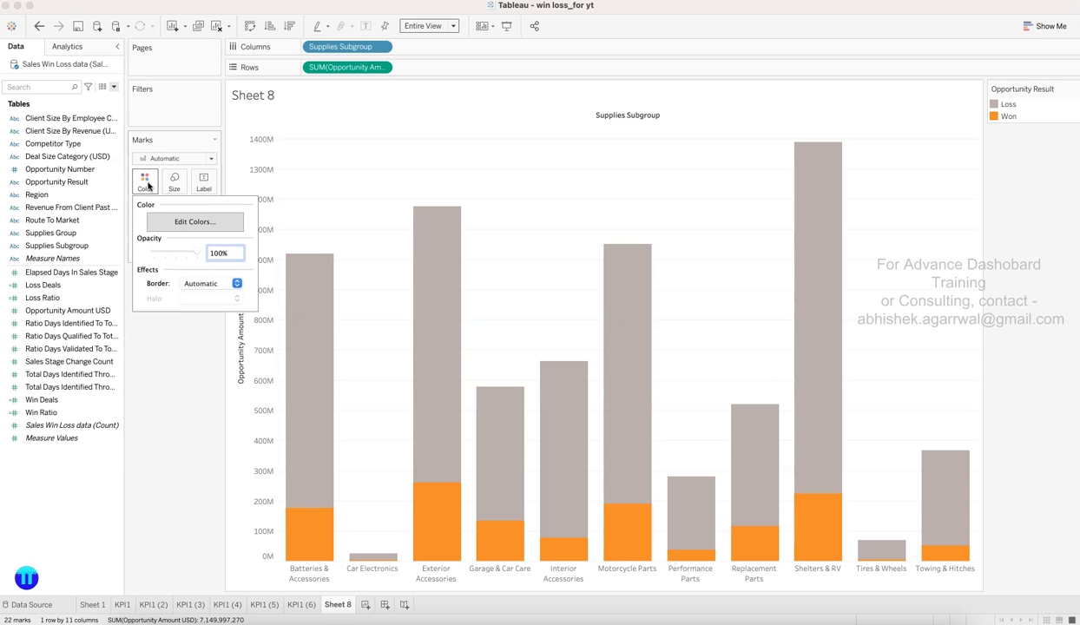
left_click(186, 396)
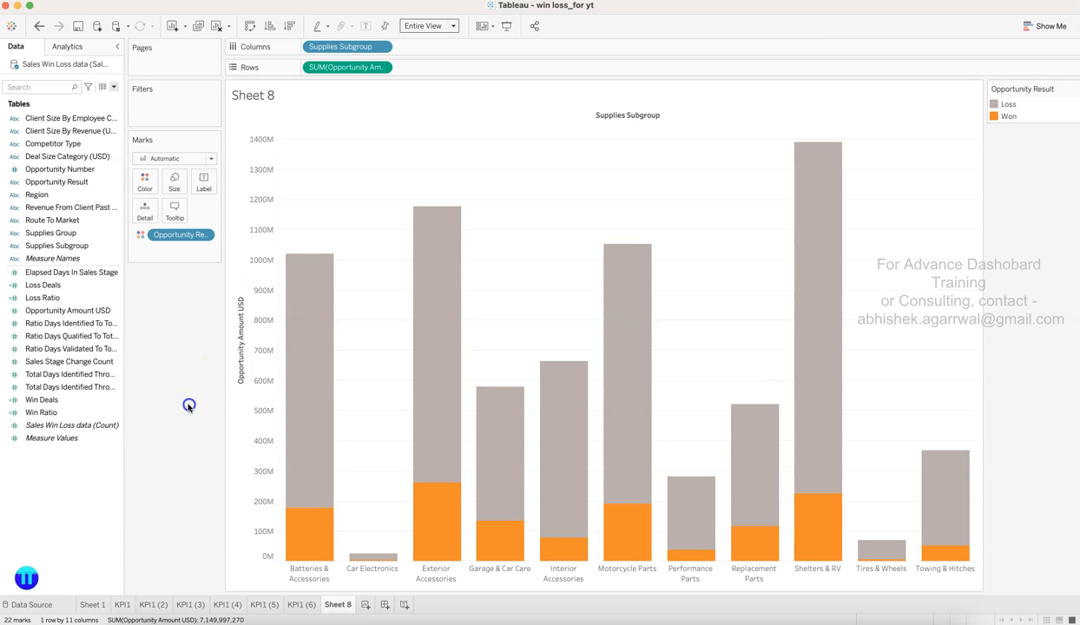
- Copy the hex code 1E946E from the KPI1 (4) sheet's worksheet shading, check the reference Bar sheet, and return to Sheet 8
left_click(265, 604)
left_click(229, 606)
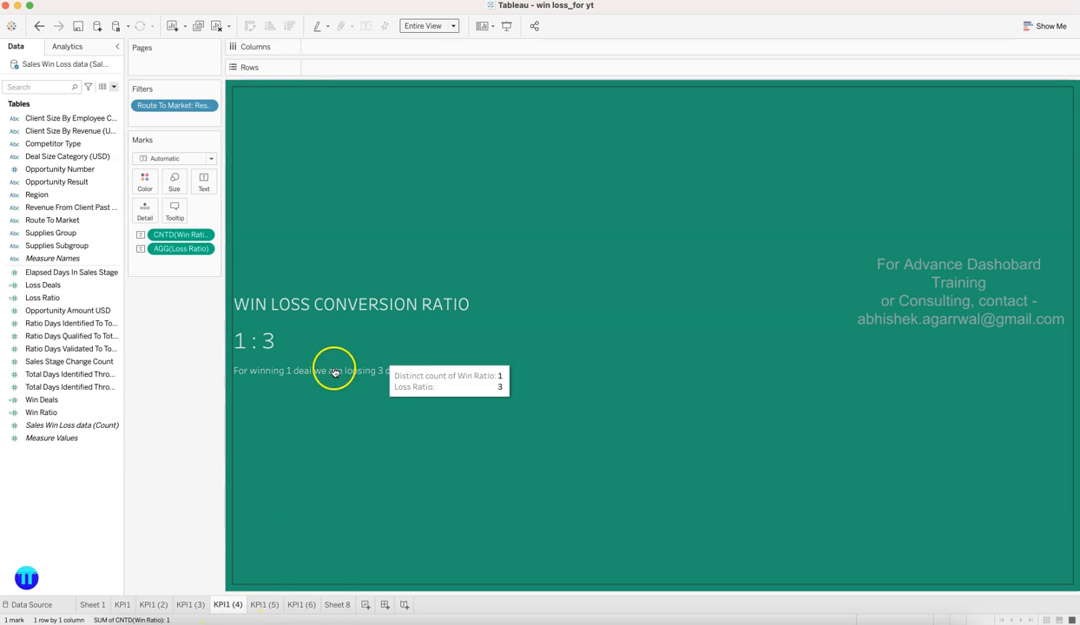
left_click(145, 182)
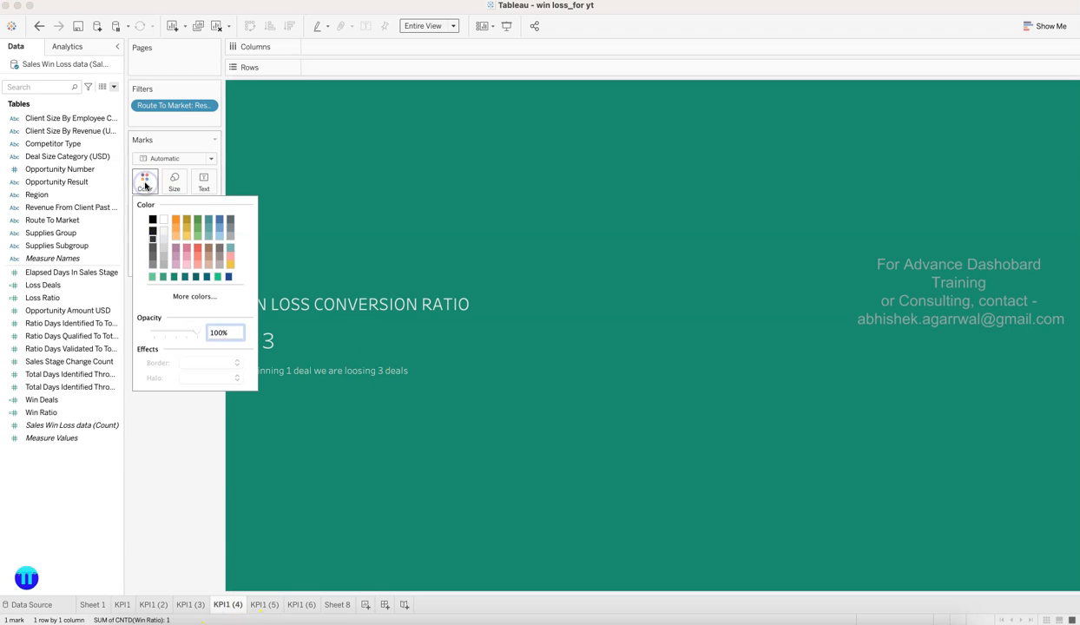
left_click(145, 182)
mouse_move(338, 236)
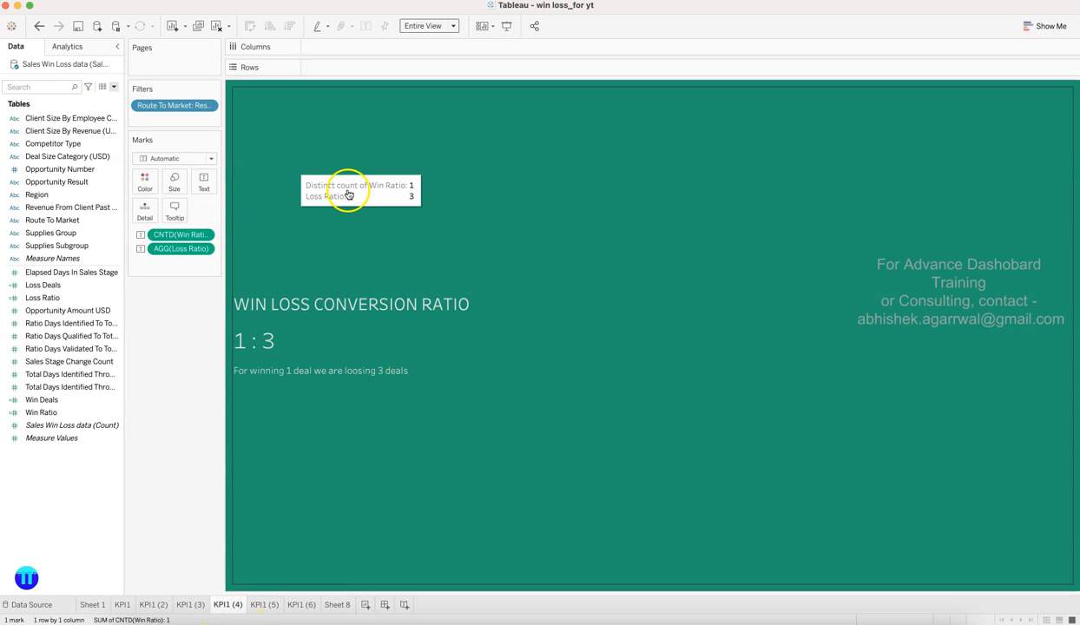
right_click(348, 195)
left_click(374, 249)
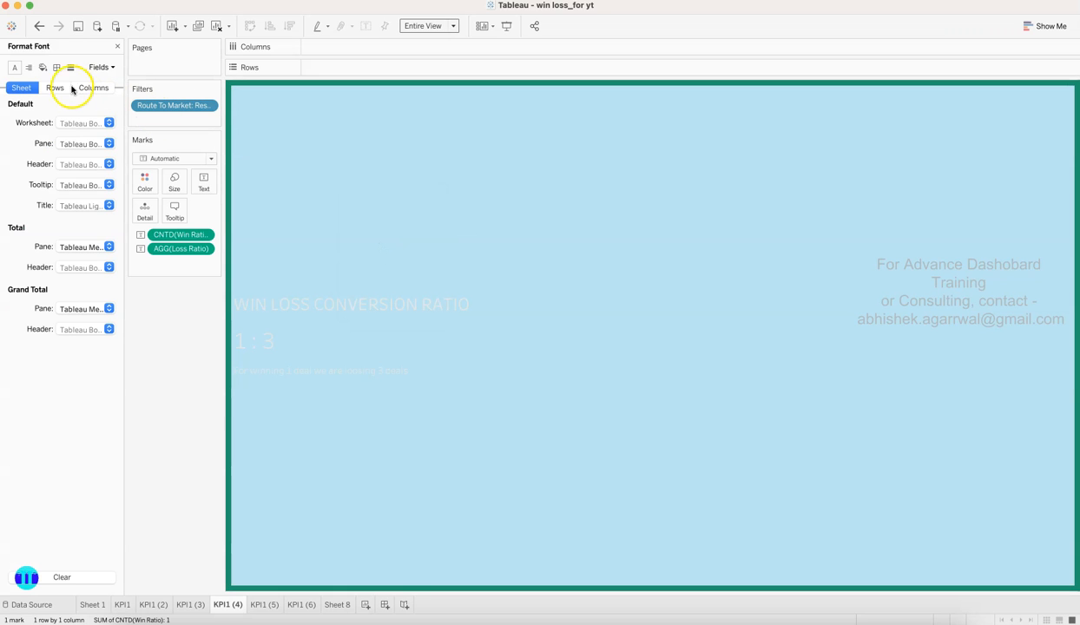
left_click(43, 67)
left_click(74, 124)
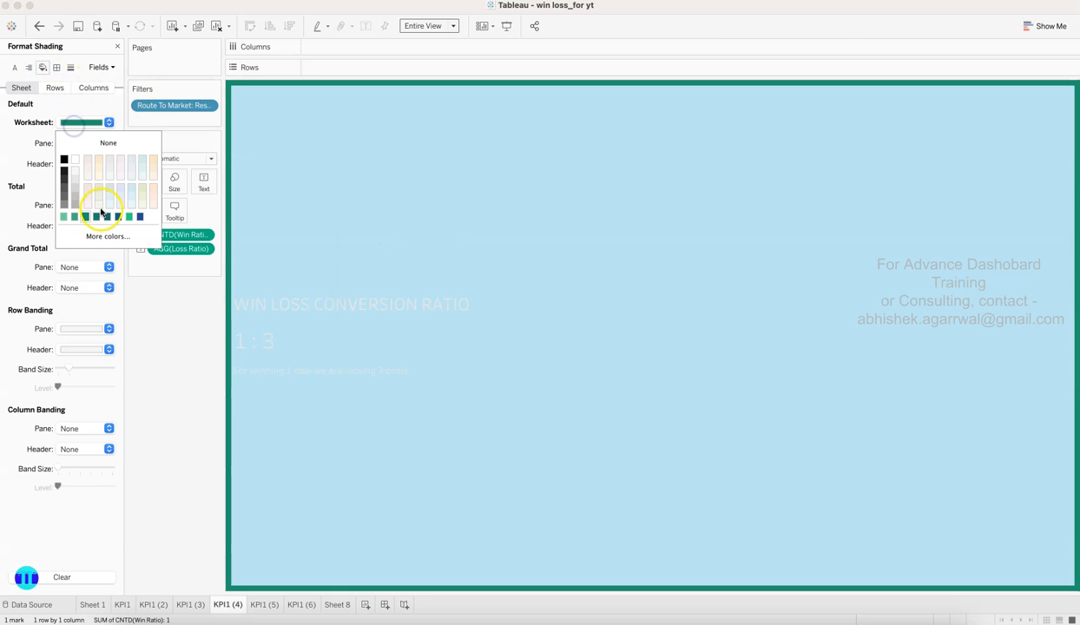
left_click(107, 236)
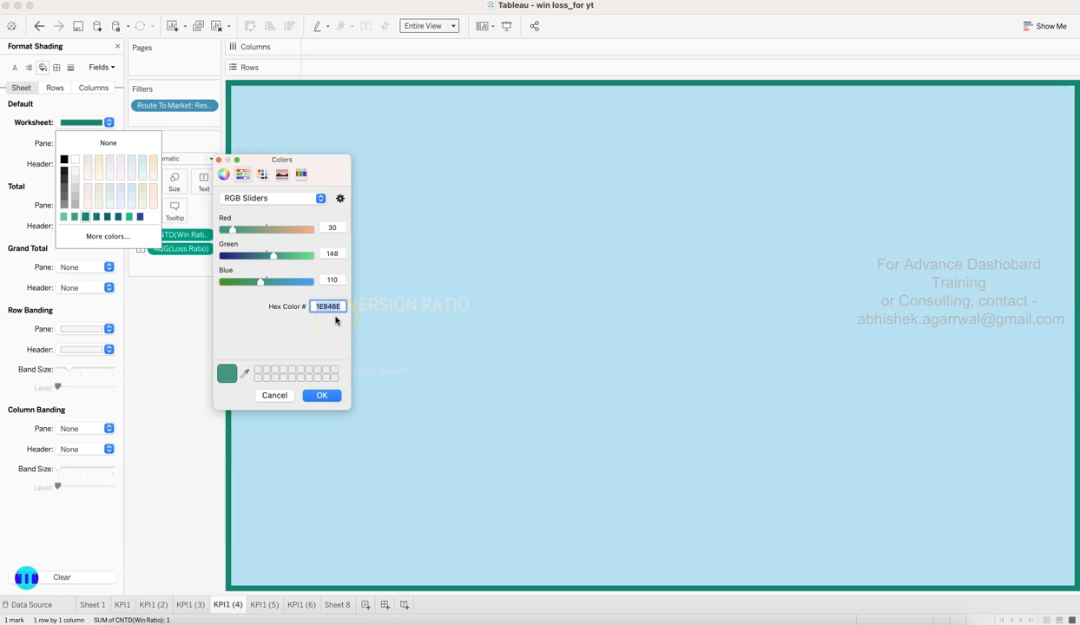
left_click(329, 396)
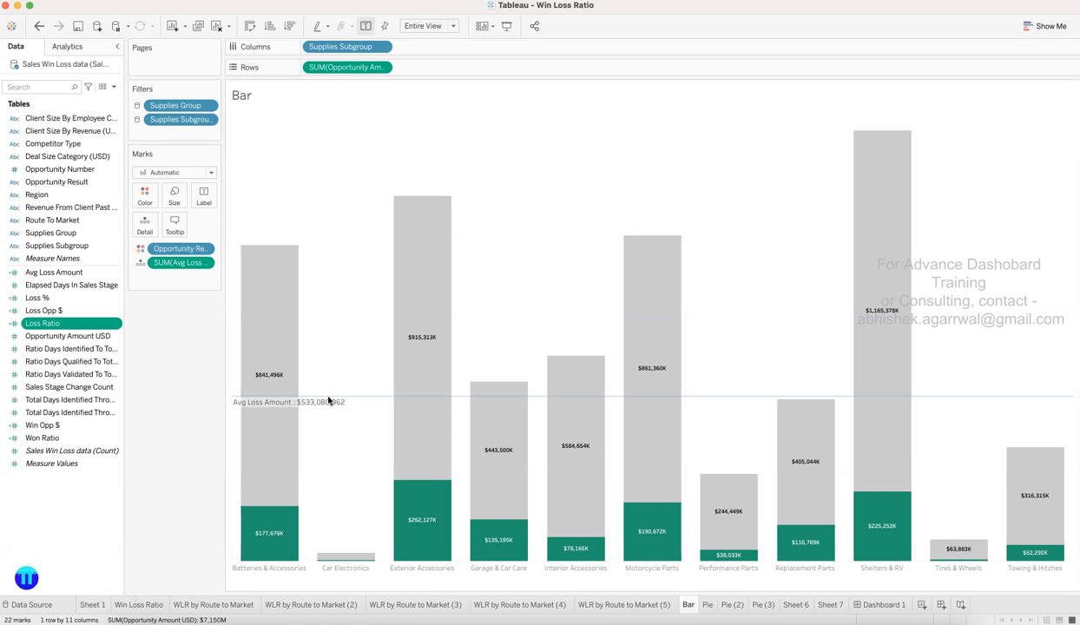
left_click(260, 306)
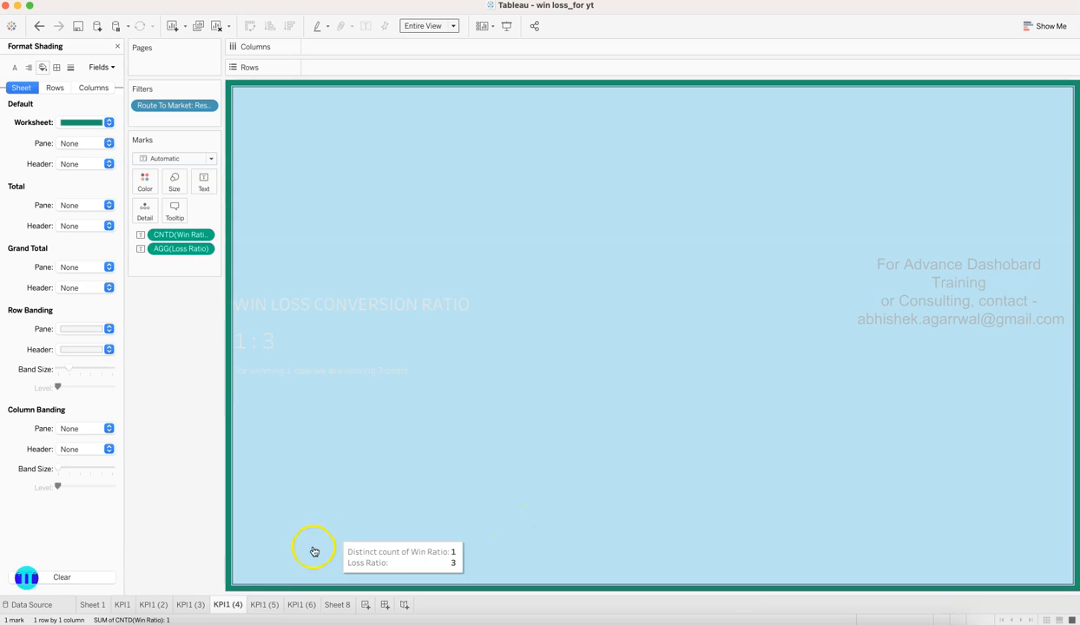
left_click(330, 605)
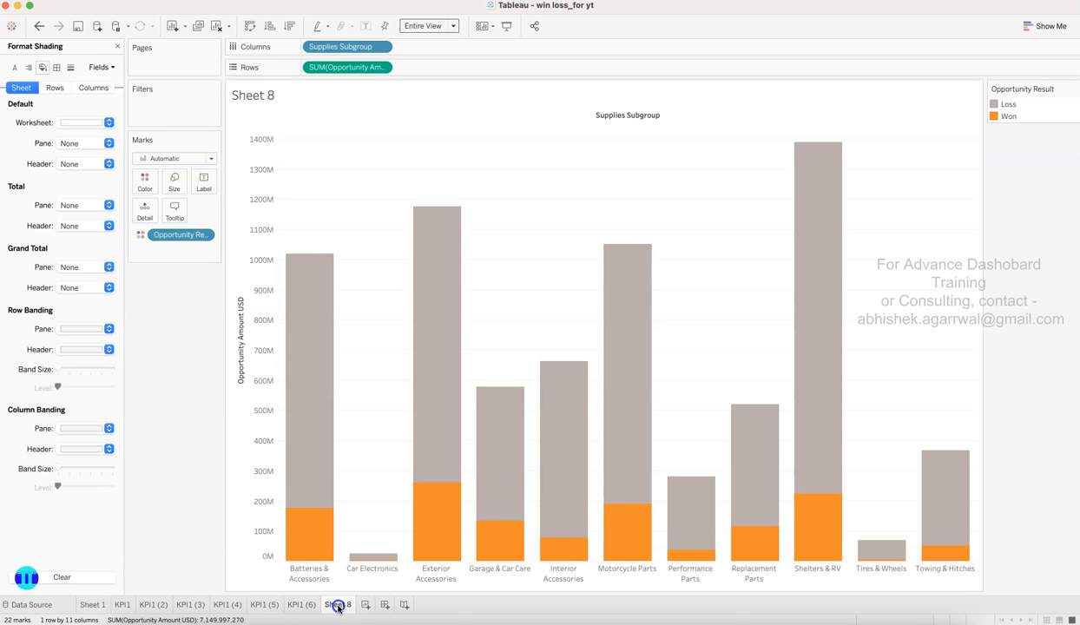
- Rename Sheet 8 as bar and recolor the Won bars with the copied green hex color 1E946E
type("bar")
key("Return")
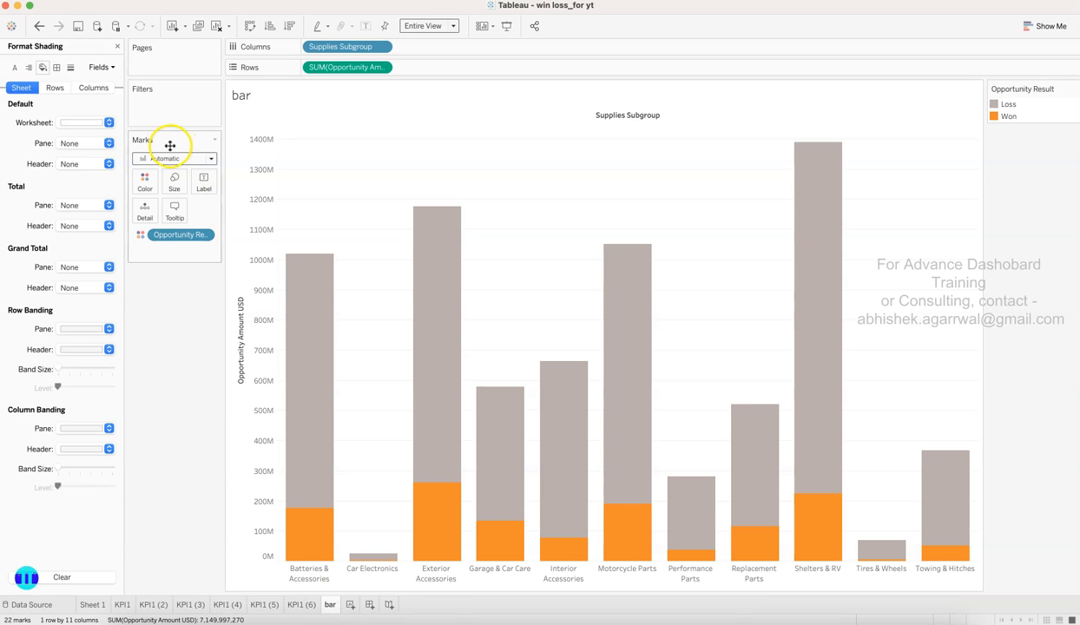
left_click(146, 185)
left_click(177, 220)
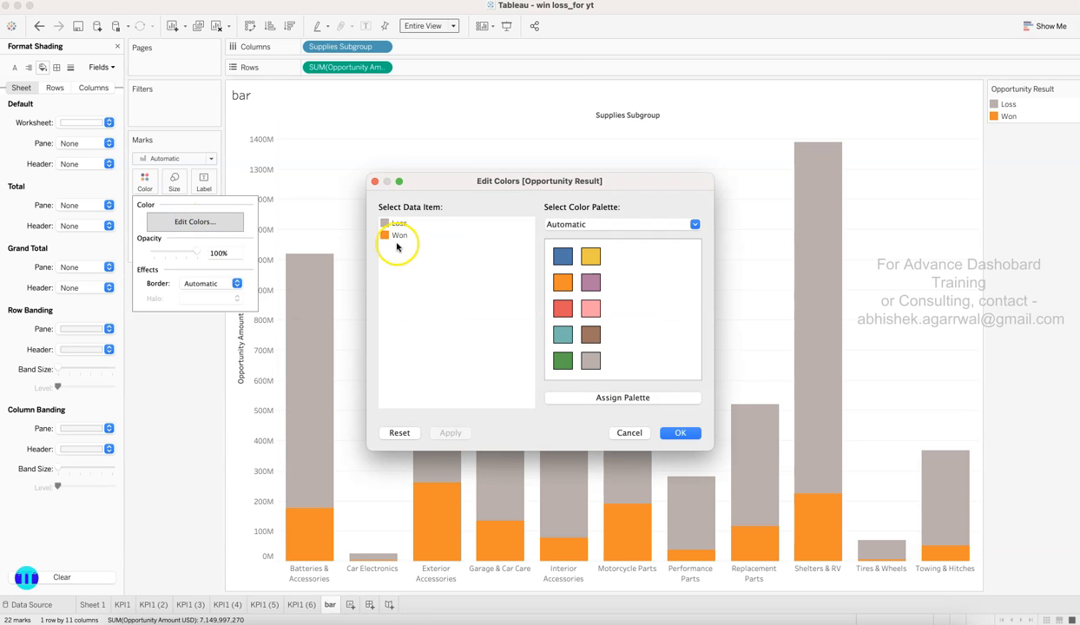
double_click(385, 235)
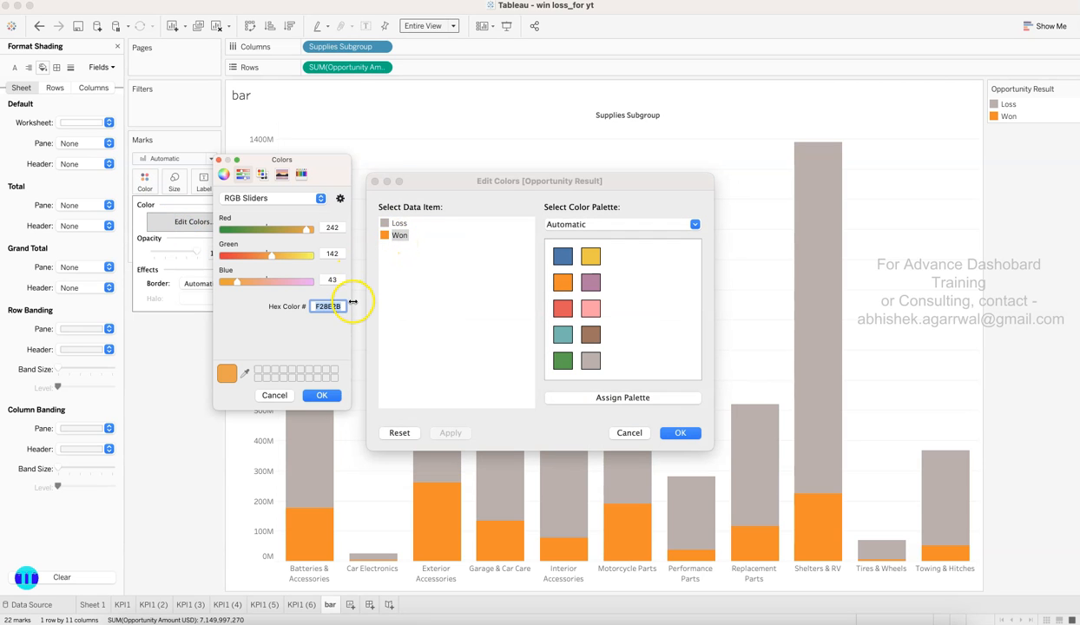
left_click(318, 396)
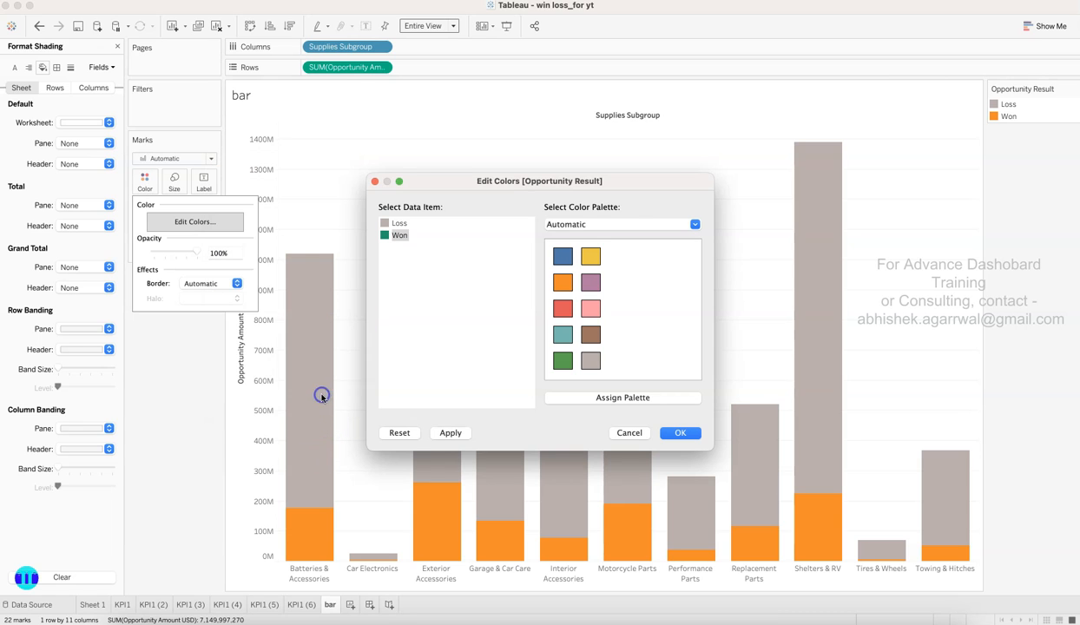
left_click(452, 432)
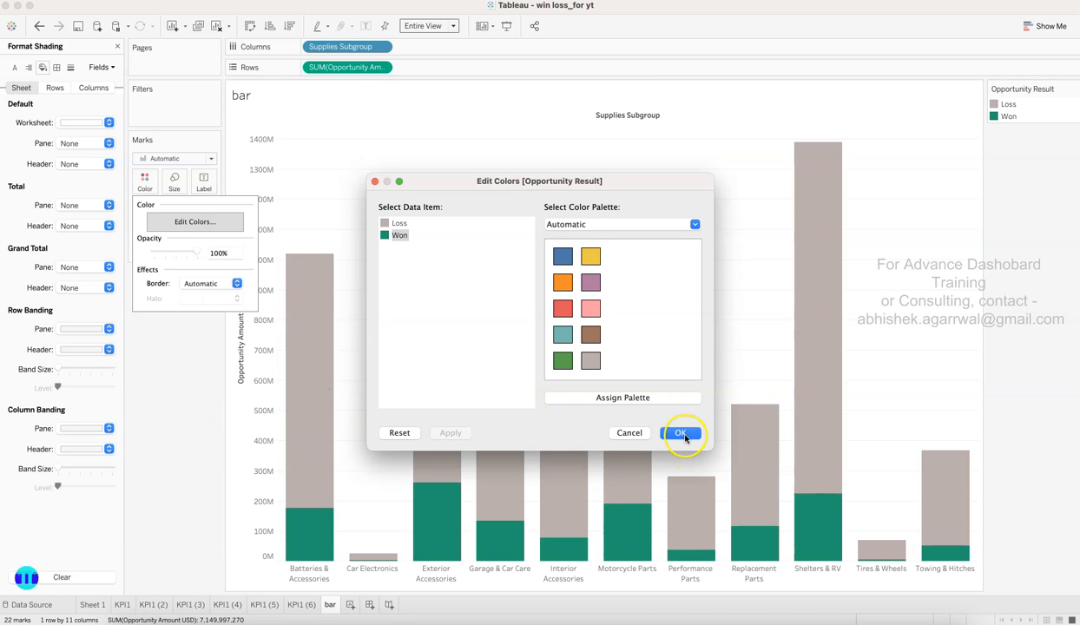
left_click(683, 433)
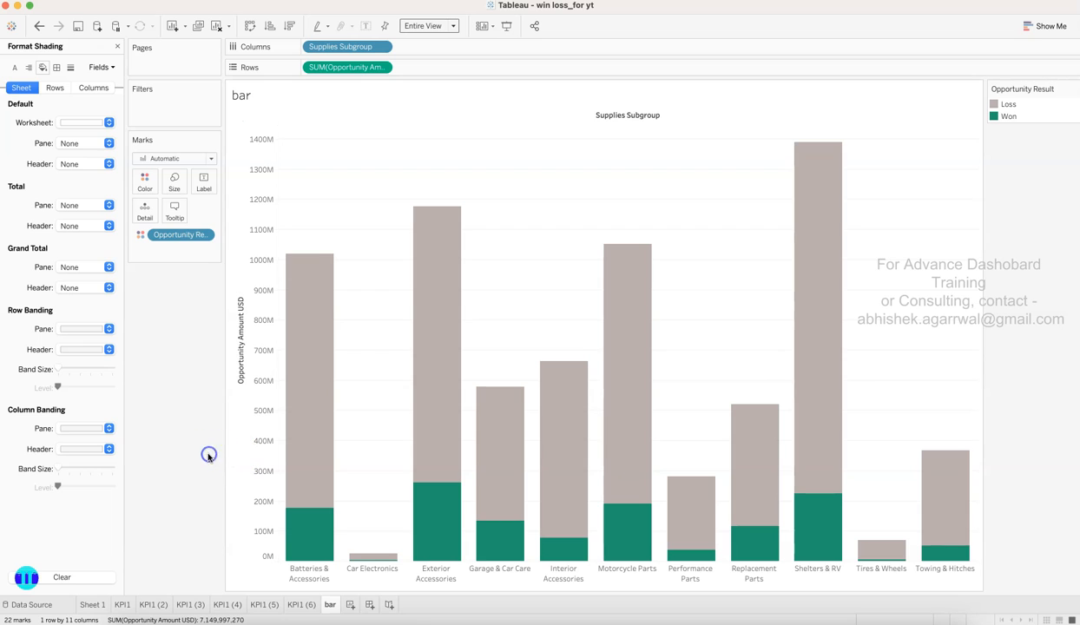
- Recolor the Loss bars with a neutral gray from the color picker's pencil swatches
mouse_move(292, 292)
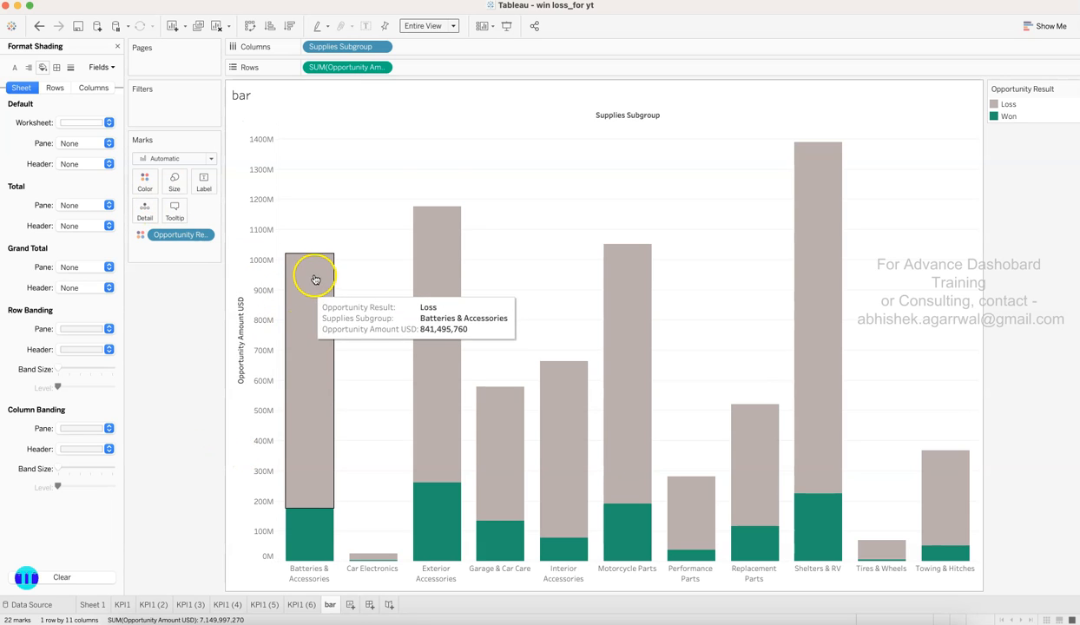
left_click(145, 180)
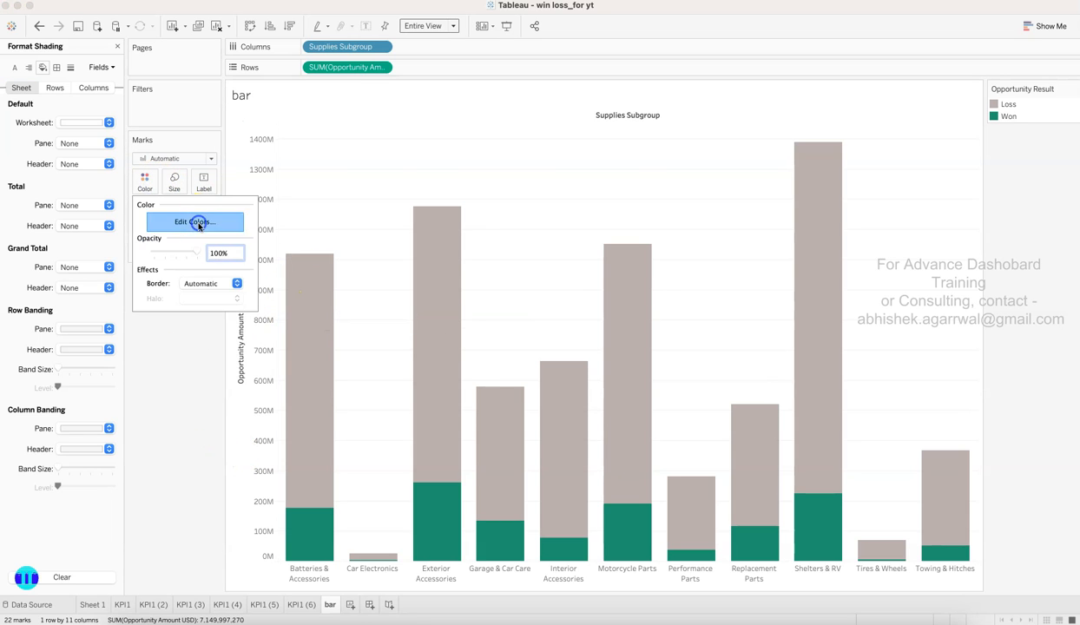
left_click(197, 223)
double_click(386, 226)
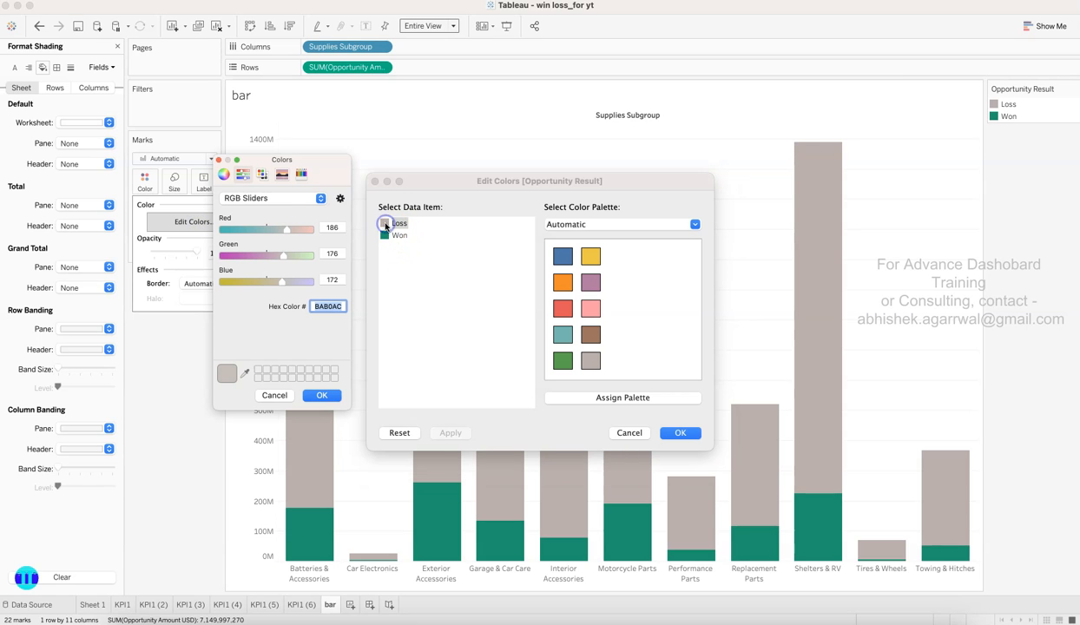
left_click(300, 177)
left_click(313, 232)
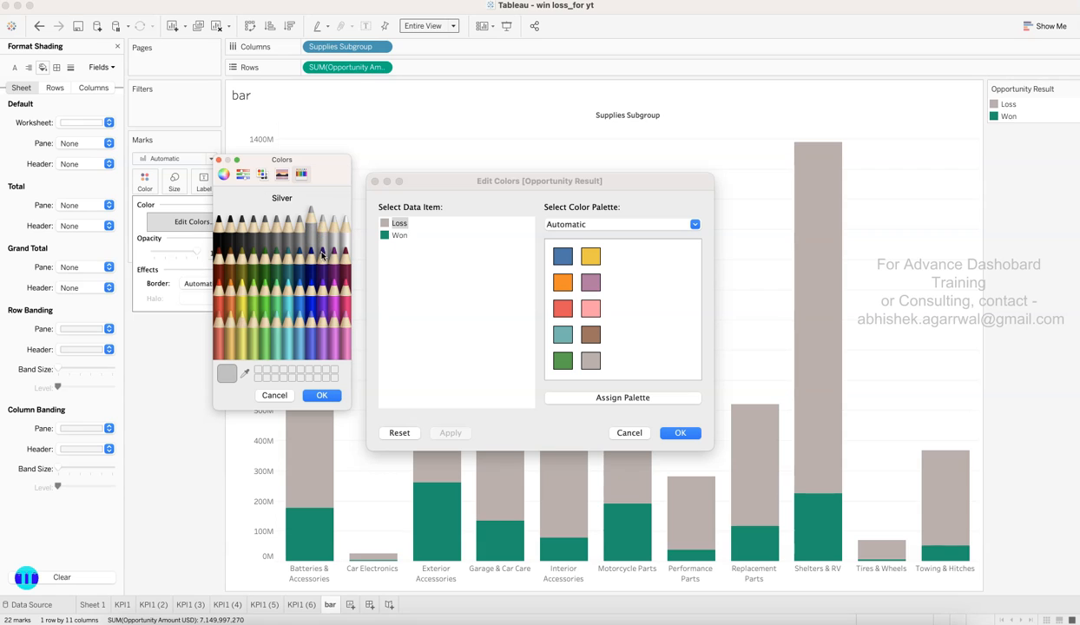
left_click(321, 396)
left_click(458, 434)
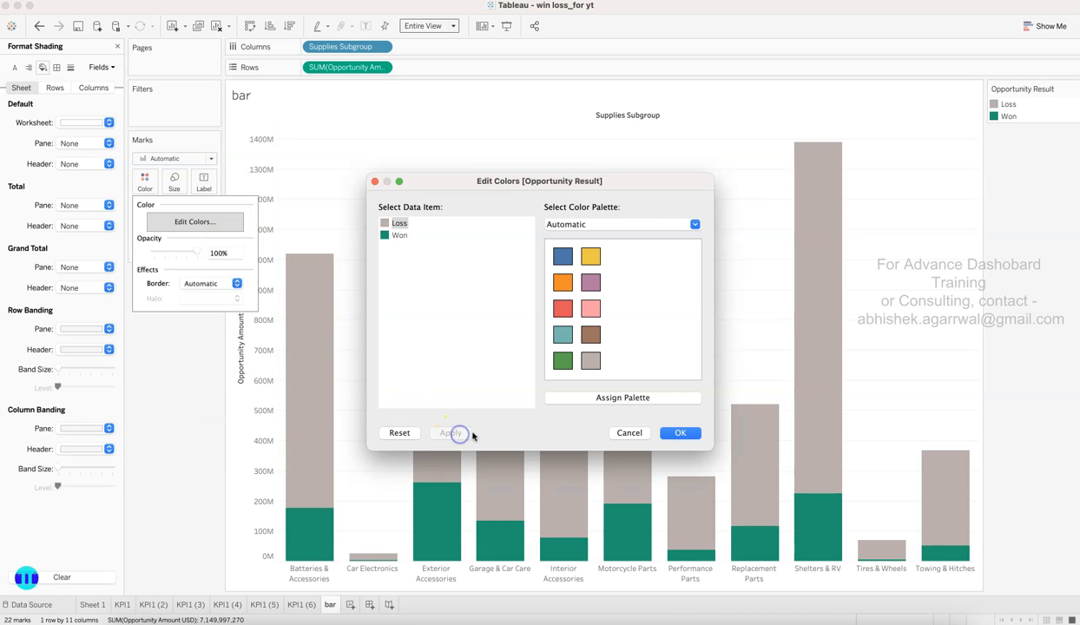
left_click(690, 436)
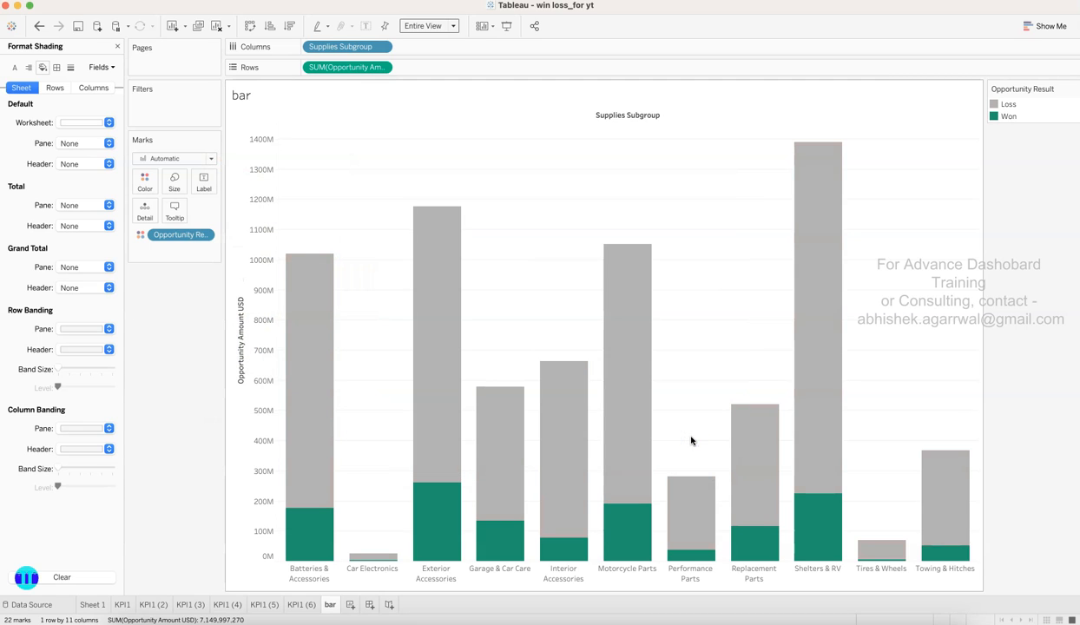
- Change the Loss bars to the lighter Silver gray from the color picker's pencil swatches
left_click(145, 180)
left_click(174, 221)
double_click(385, 223)
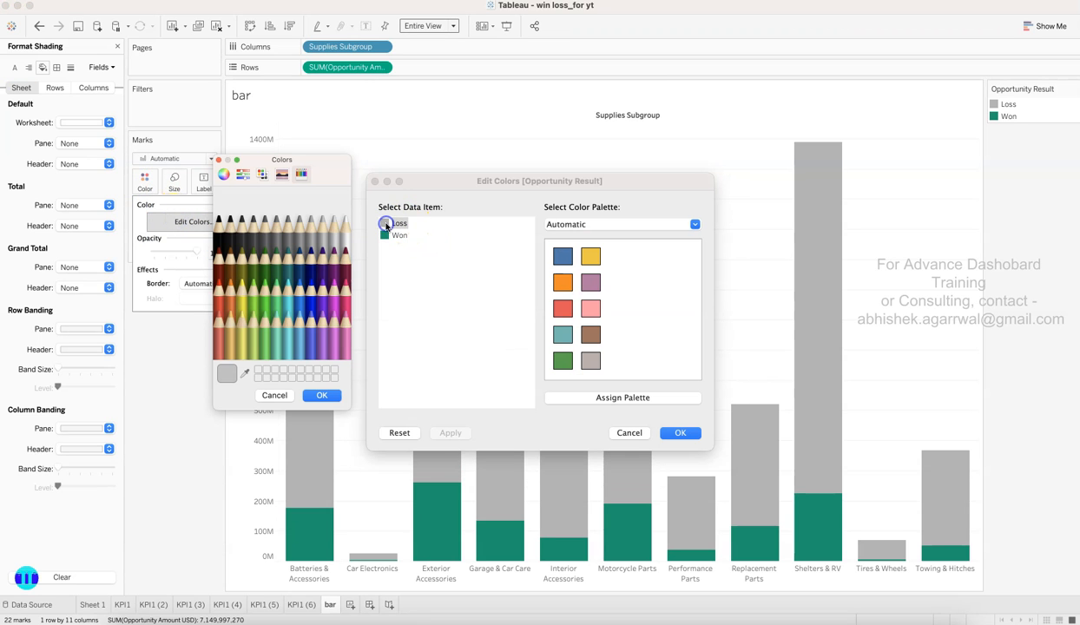
left_click(318, 230)
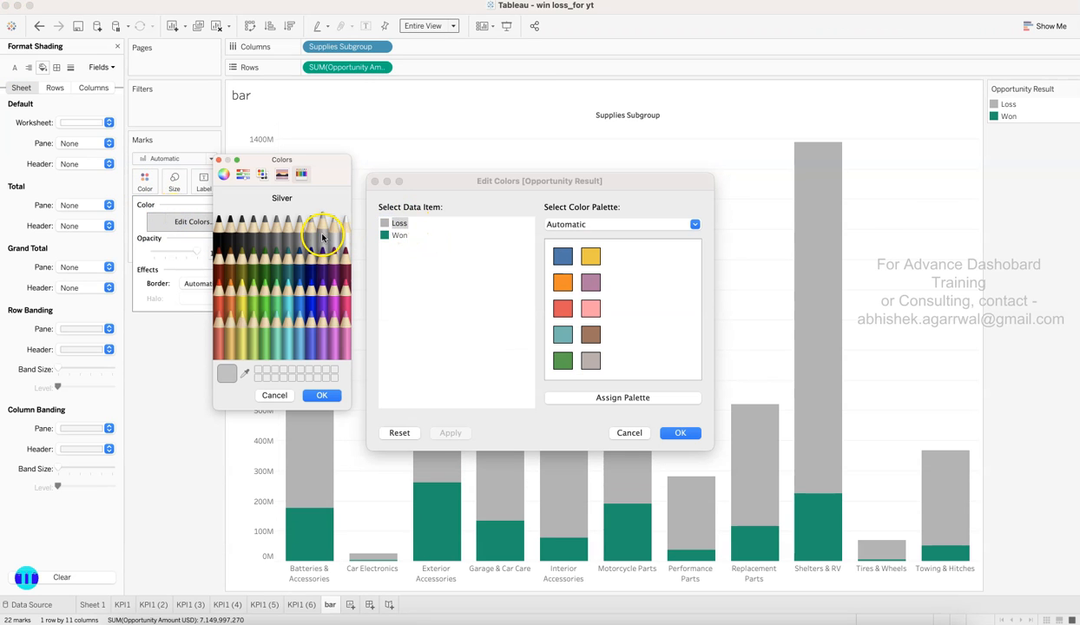
left_click(321, 395)
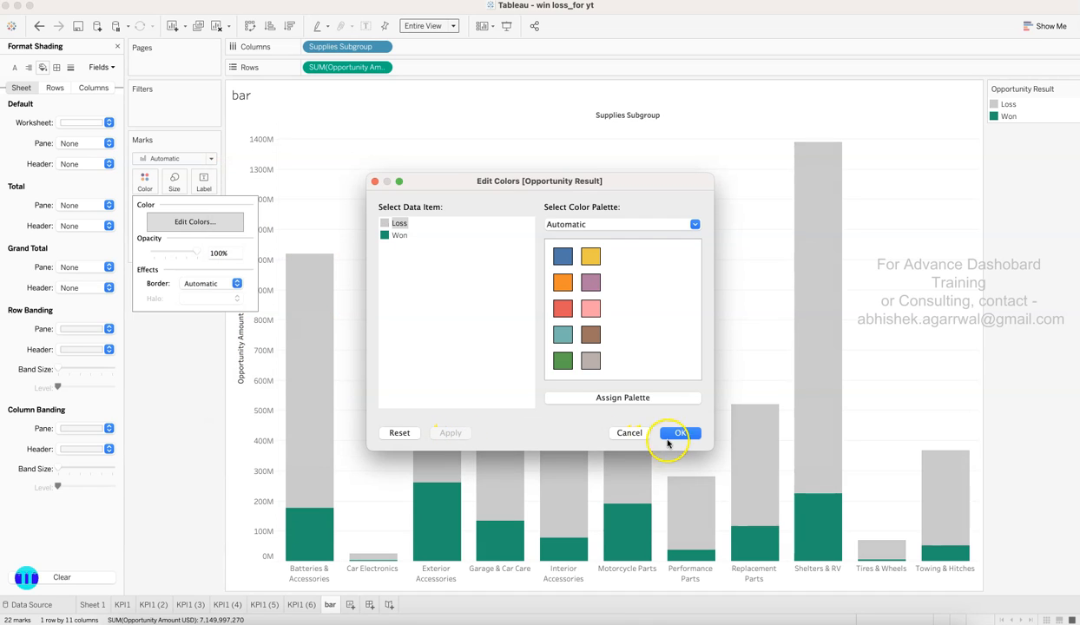
left_click(678, 432)
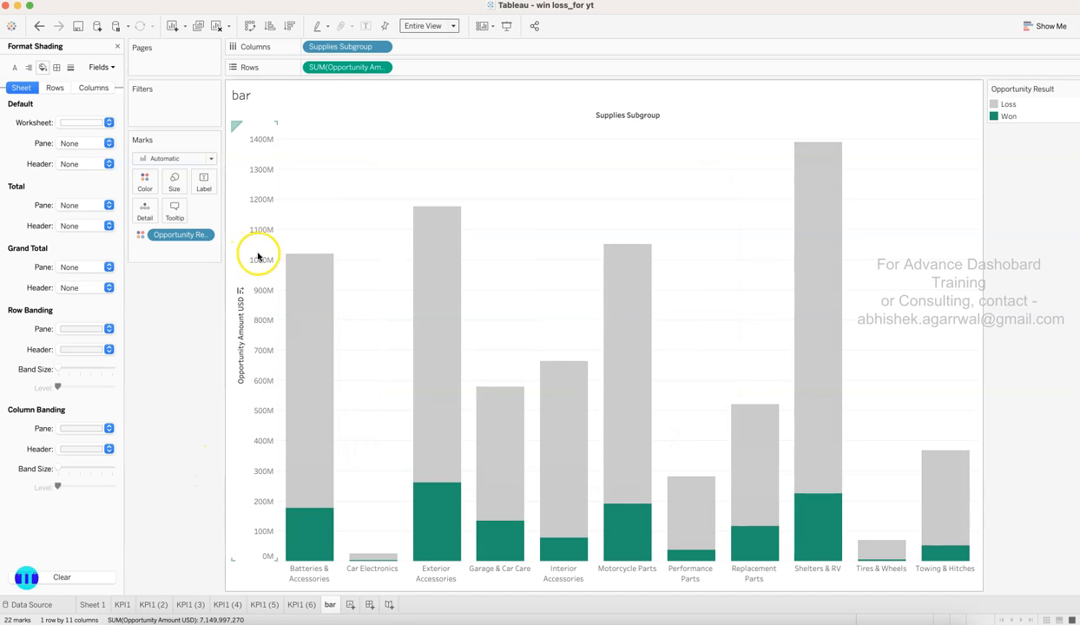
- Show mark labels on all bar segments of the bar sheet
left_click(202, 186)
left_click(234, 210)
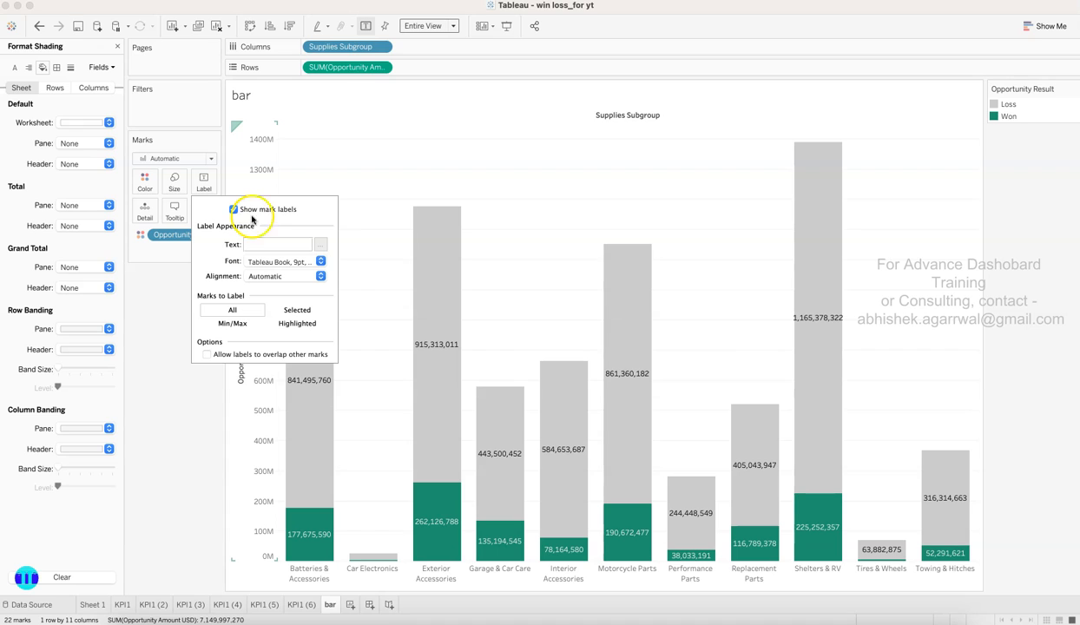
left_click(173, 345)
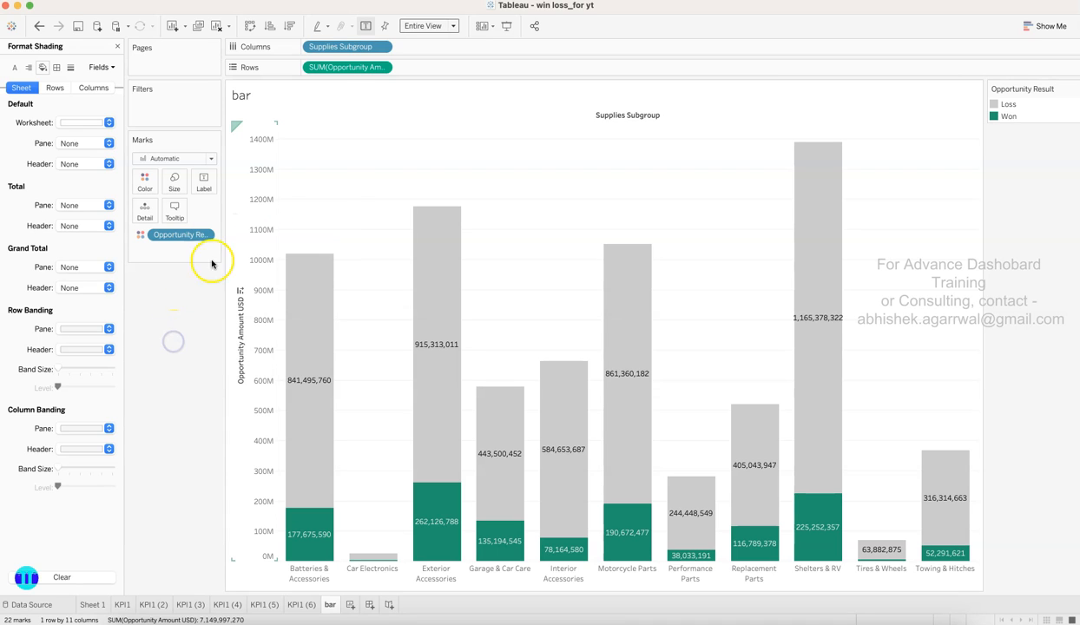
- Remove the bar chart's row grid lines by setting them to None in the line formatting
right_click(371, 191)
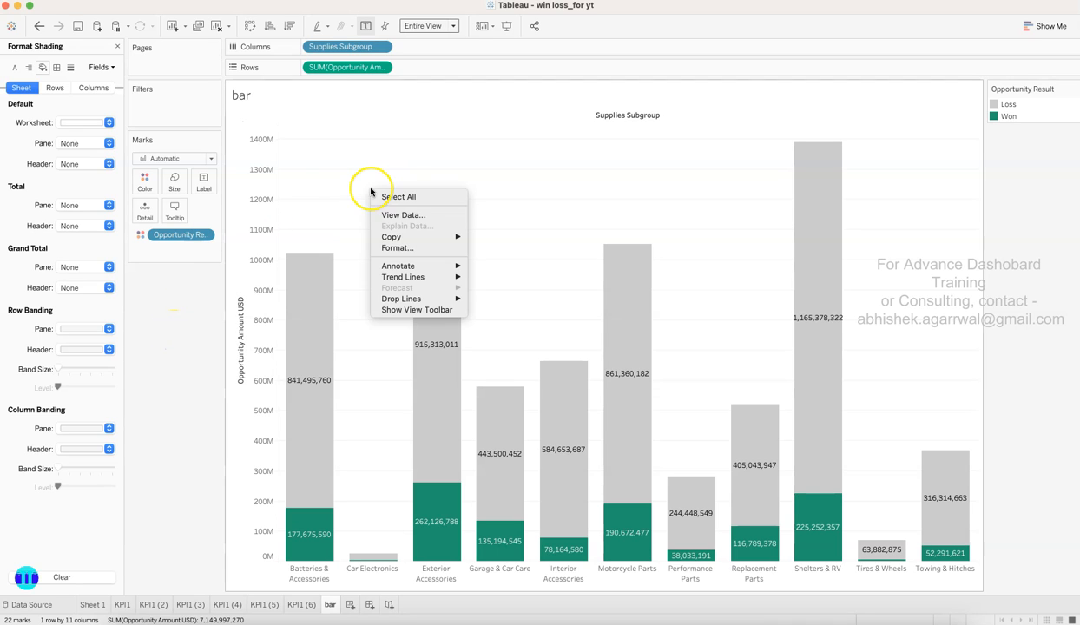
left_click(395, 251)
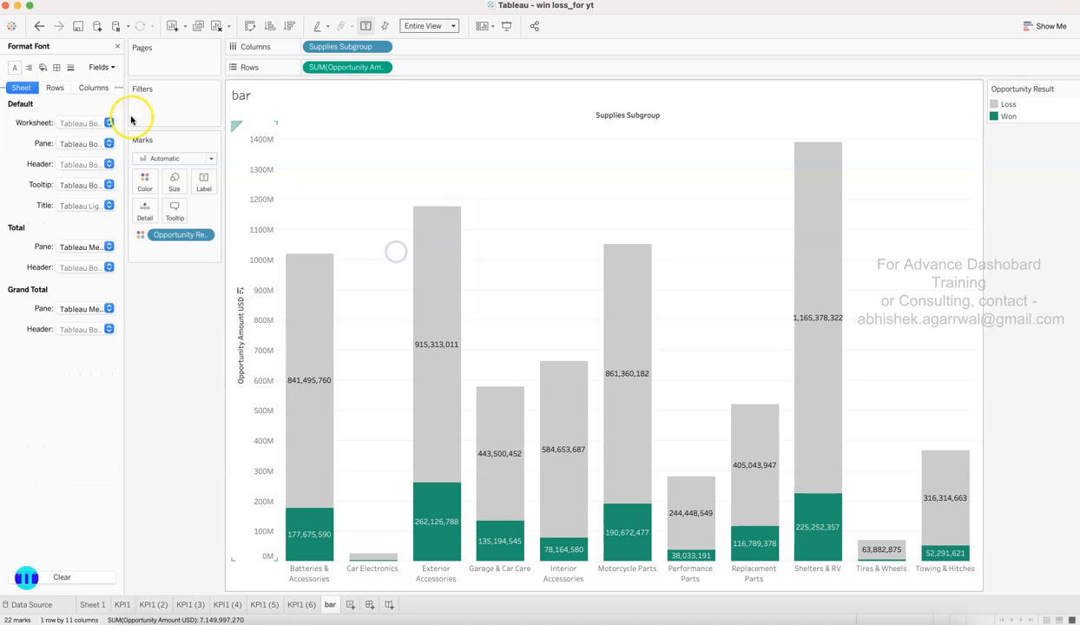
left_click(56, 67)
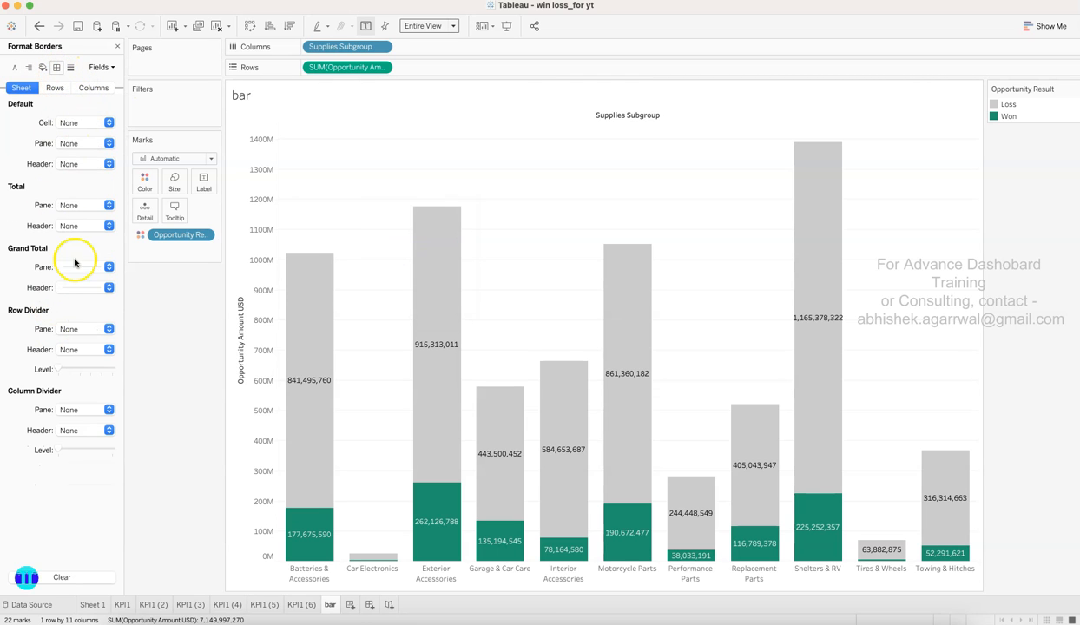
left_click(70, 67)
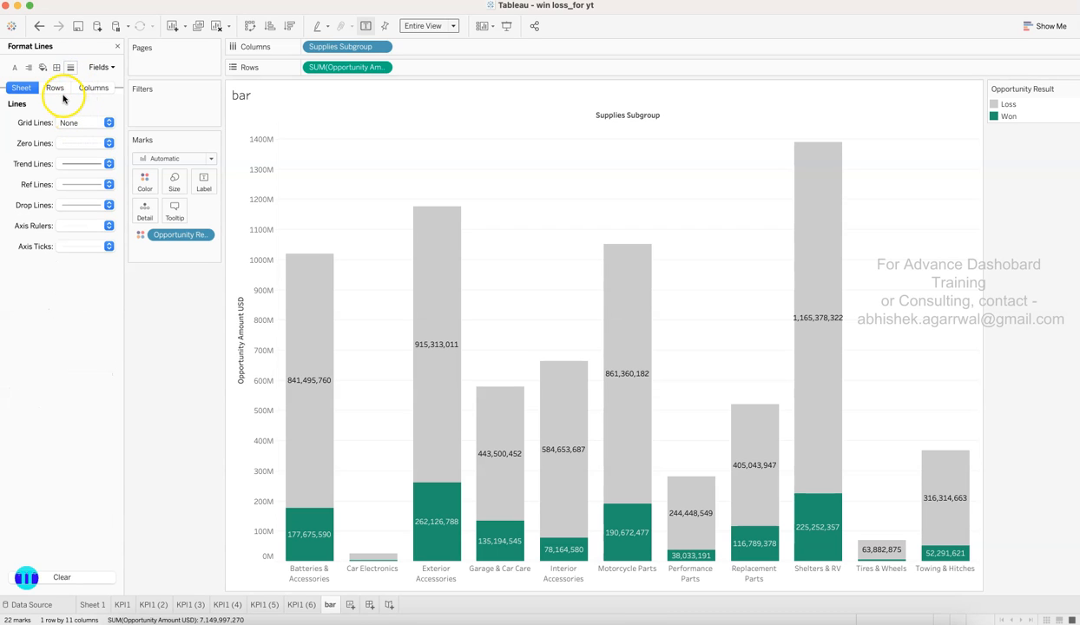
left_click(57, 90)
left_click(70, 119)
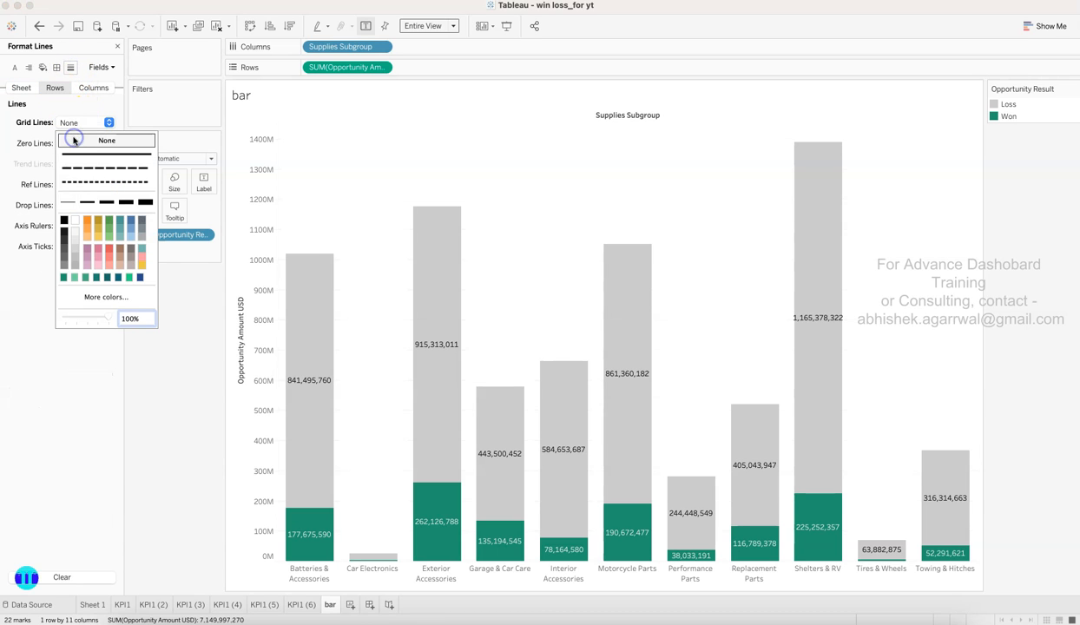
- Hide the header of the Opportunity Amount USD axis
left_click(250, 265)
right_click(255, 277)
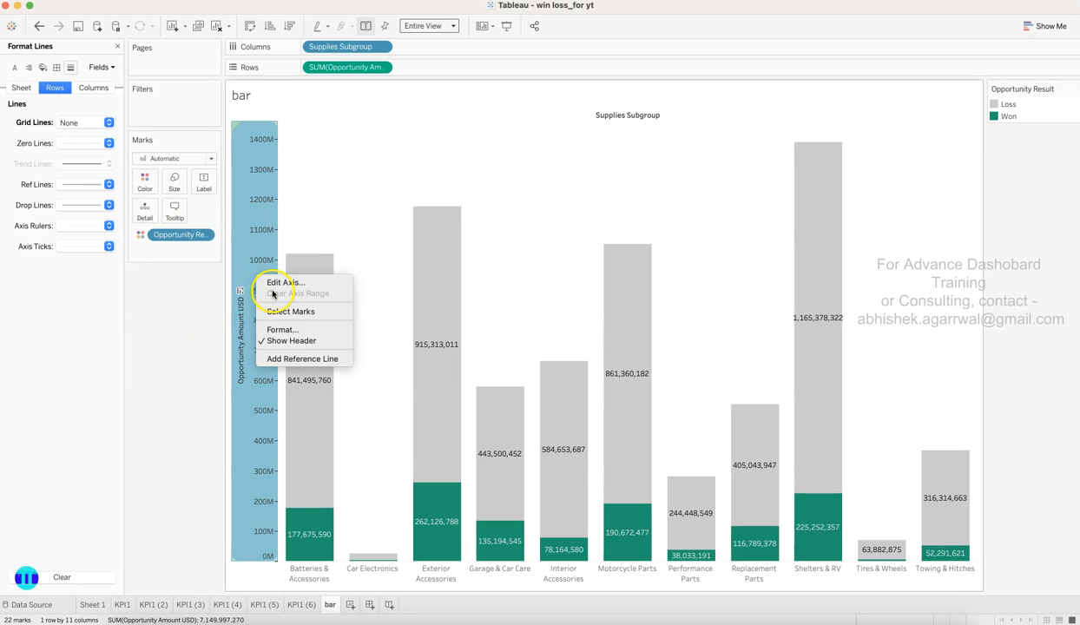
left_click(273, 334)
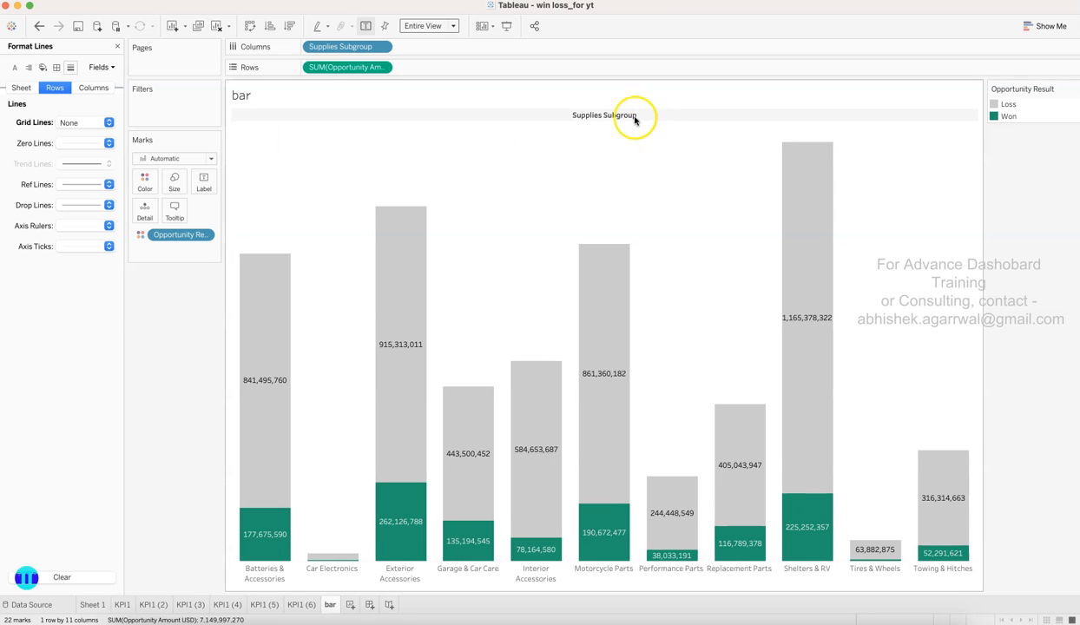
- Hide the Supplies Subgroup field label above the chart and the Opportunity Result color legend card
right_click(631, 120)
left_click(663, 163)
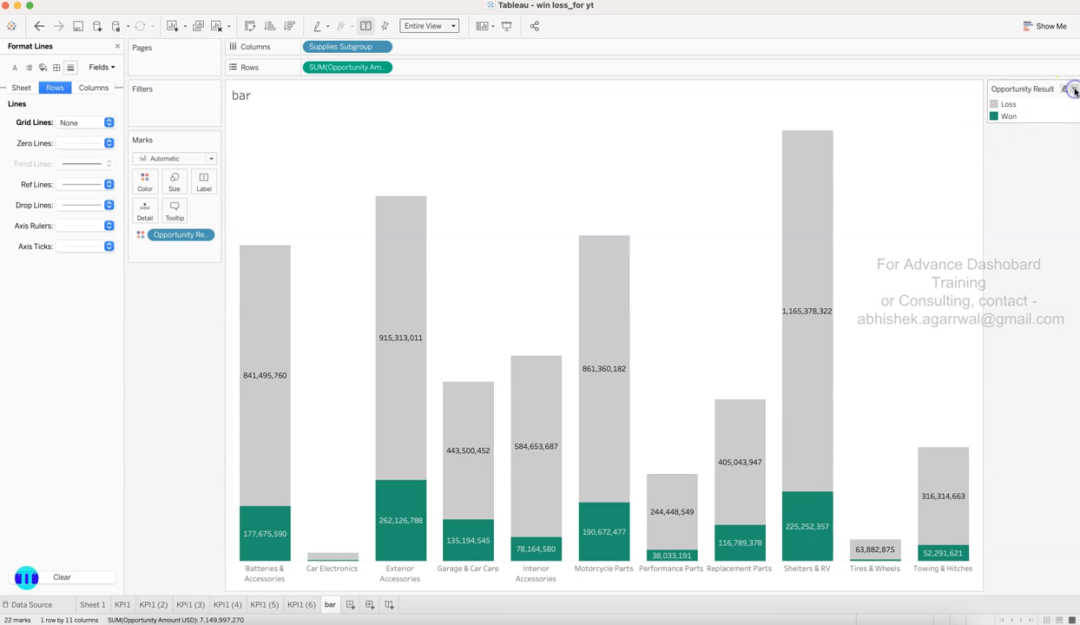
left_click(1075, 89)
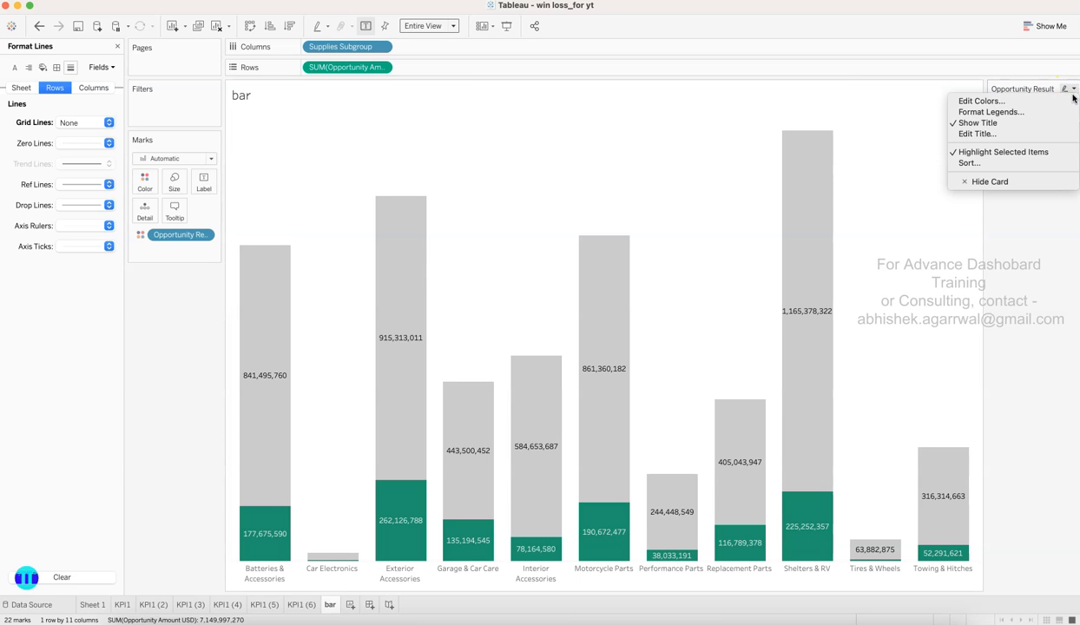
left_click(1037, 183)
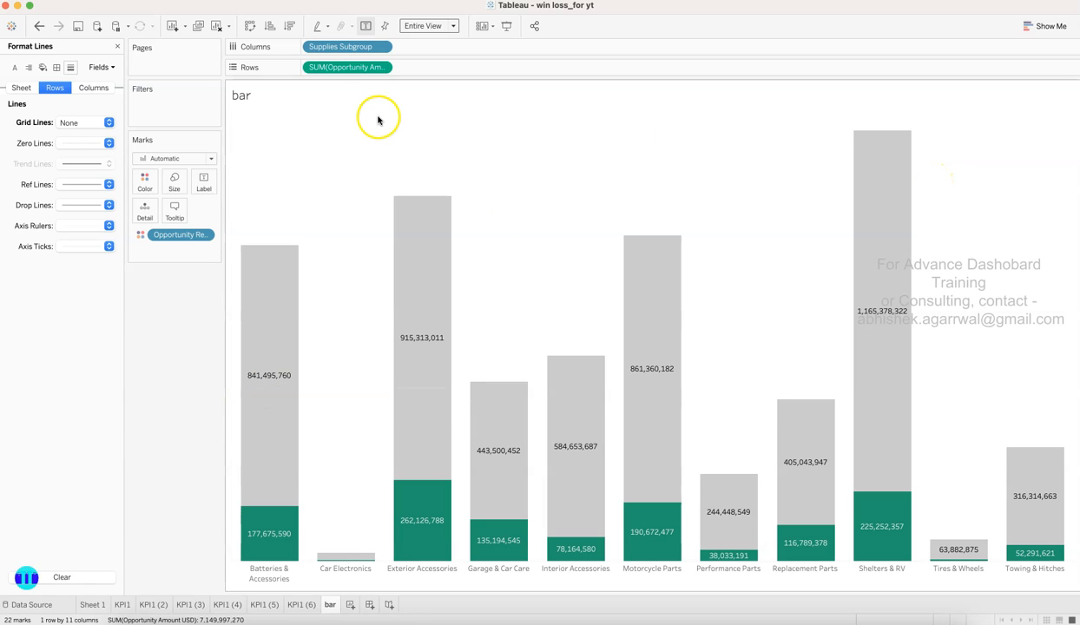
- Format the axis numbers of SUM(Opportunity Amount USD) as Currency (Custom) with 0 decimal places and close the formatting
left_click(382, 69)
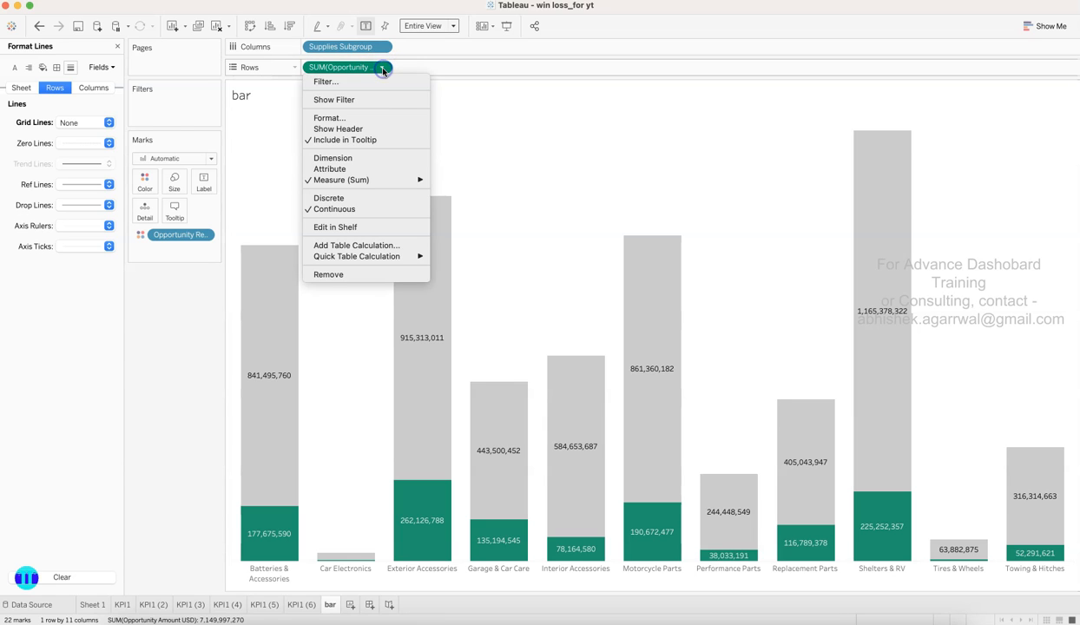
left_click(374, 115)
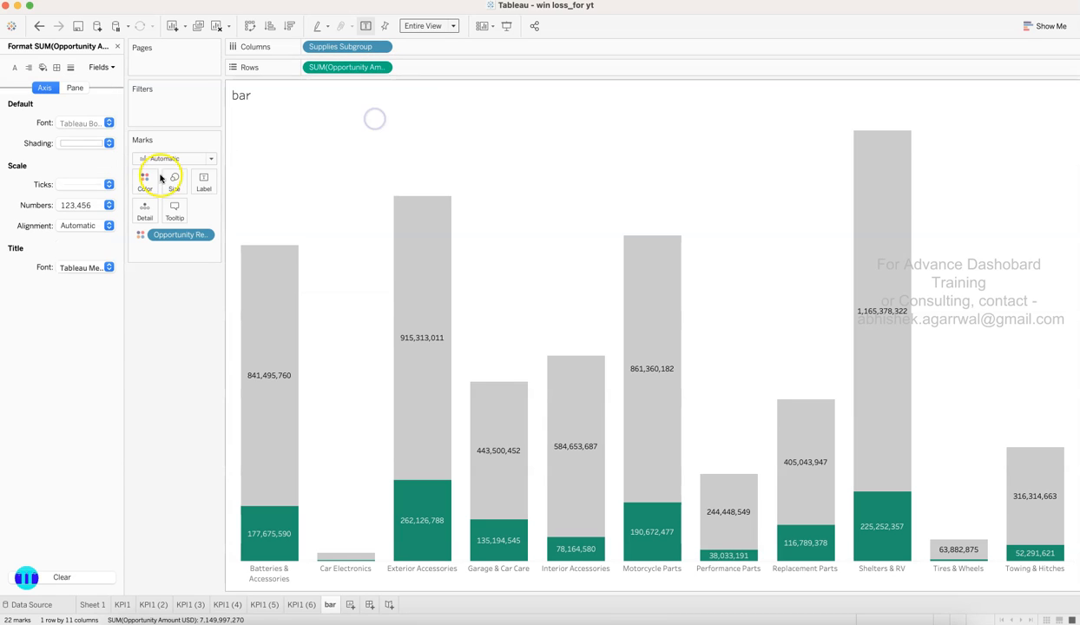
left_click(89, 205)
left_click(100, 273)
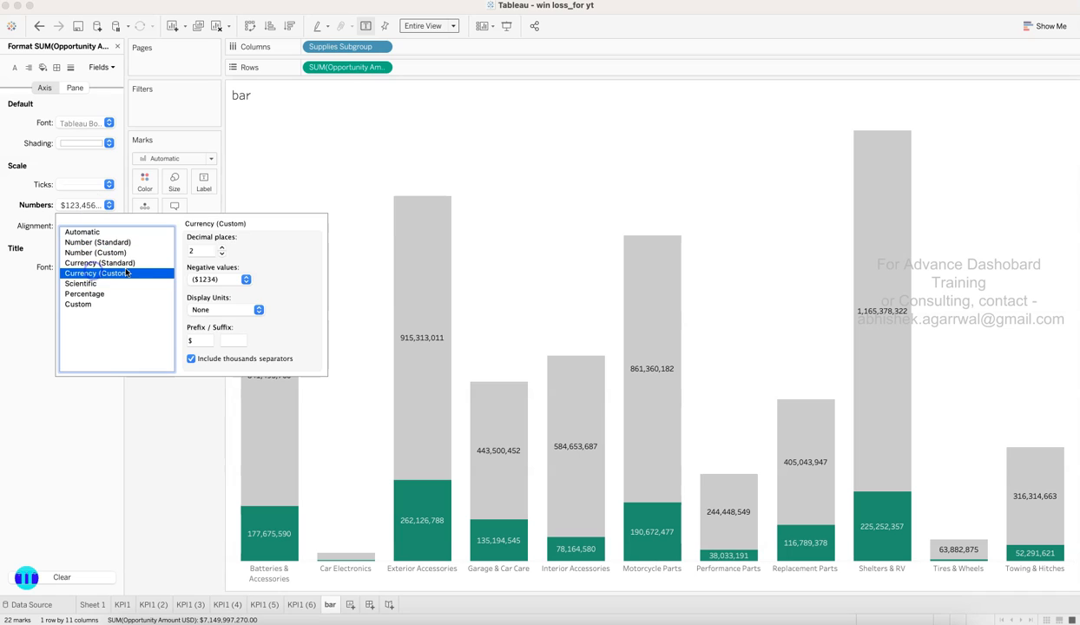
left_click(220, 254)
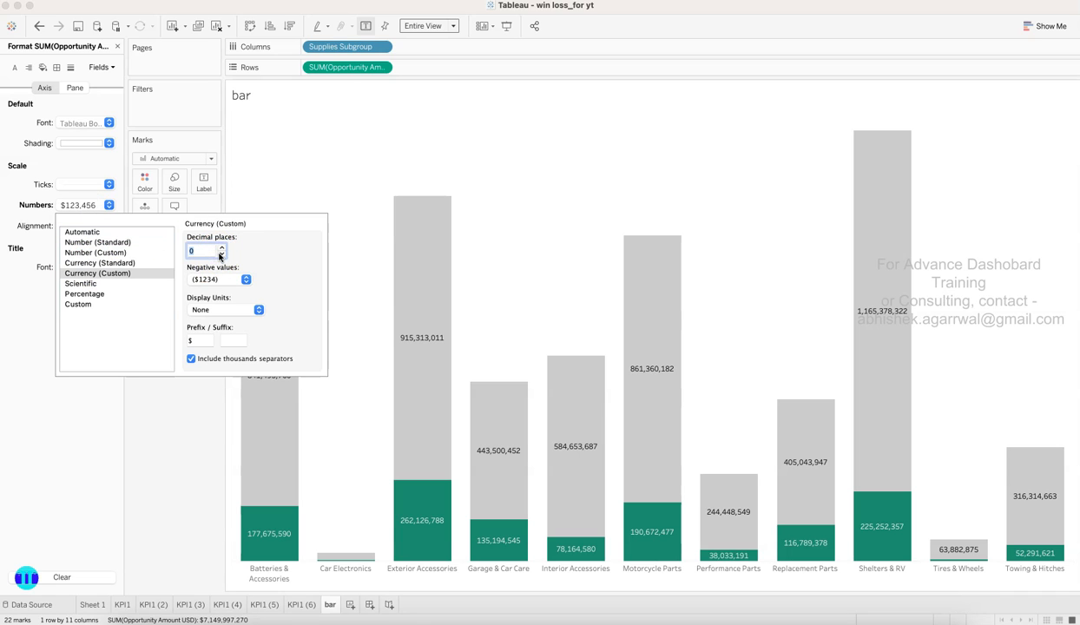
left_click(147, 469)
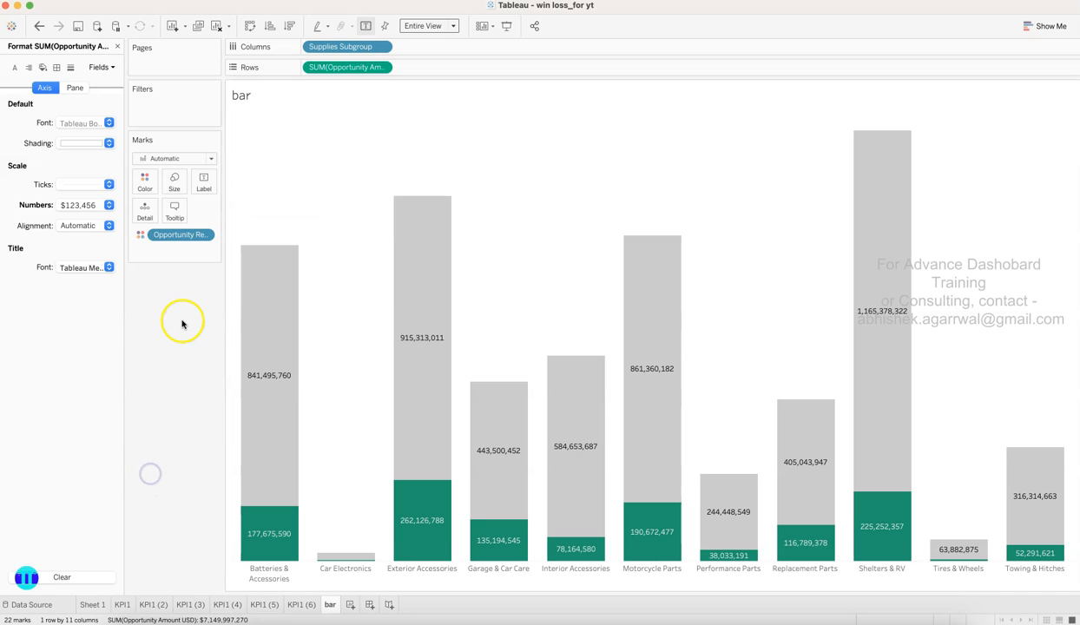
left_click(118, 48)
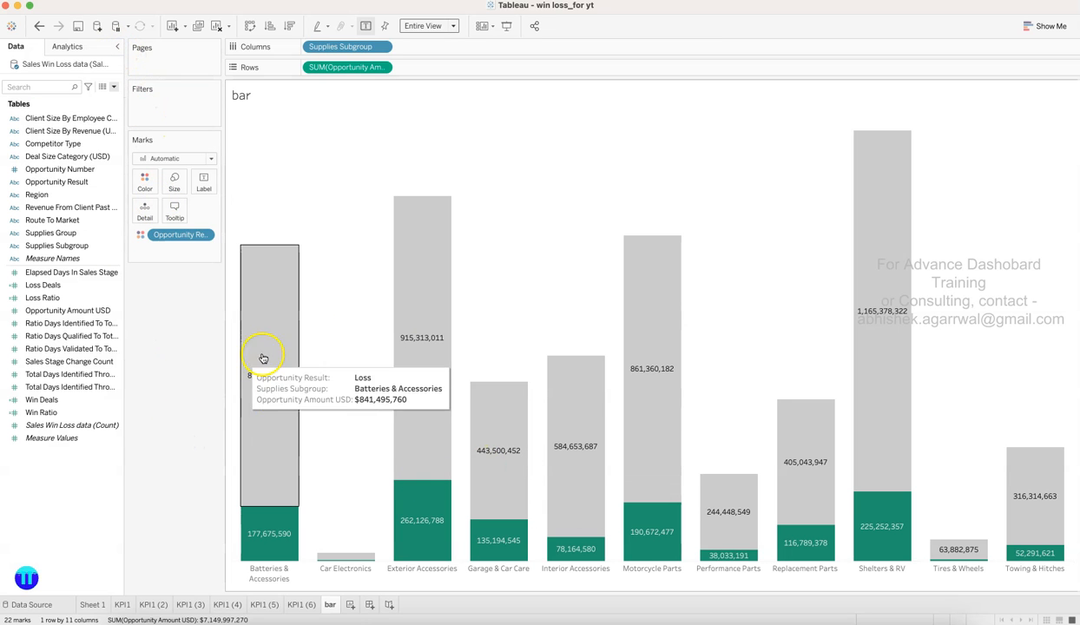
left_click(203, 182)
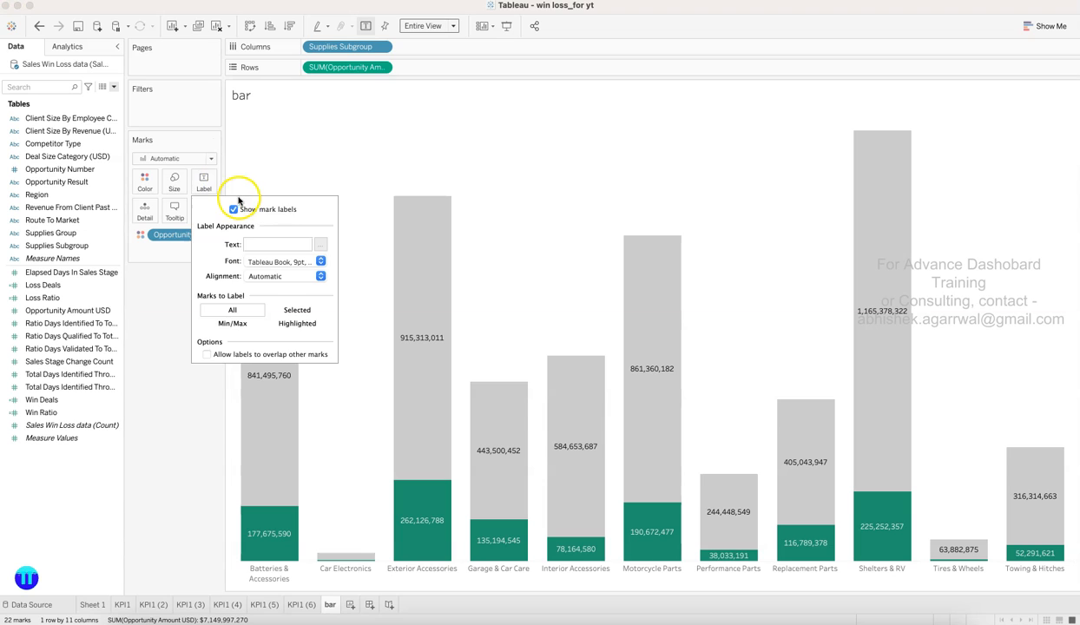
left_click(163, 306)
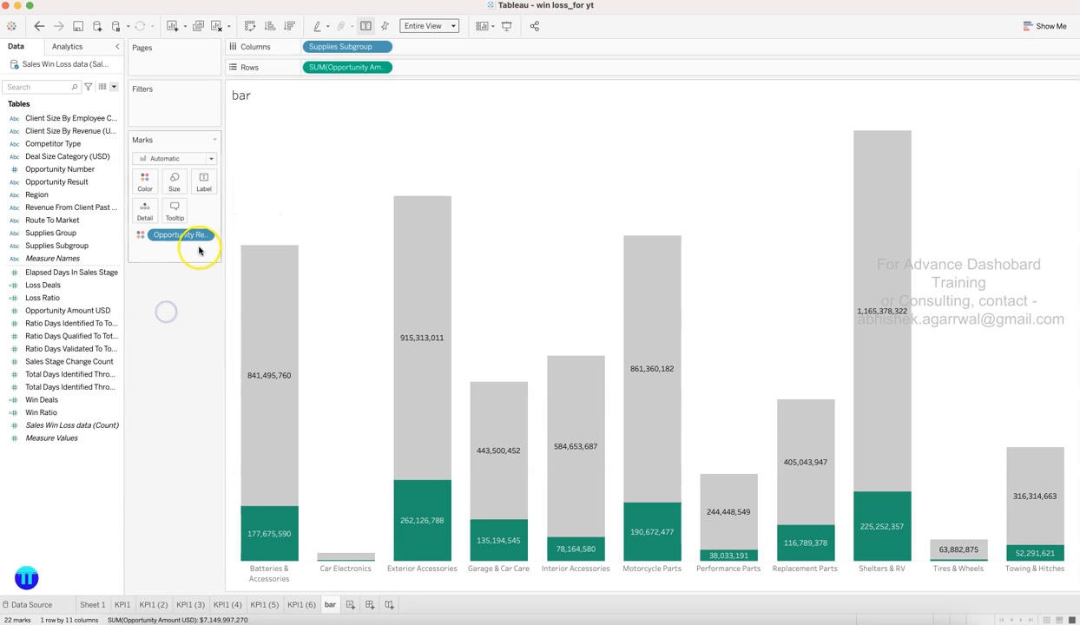
left_click(205, 189)
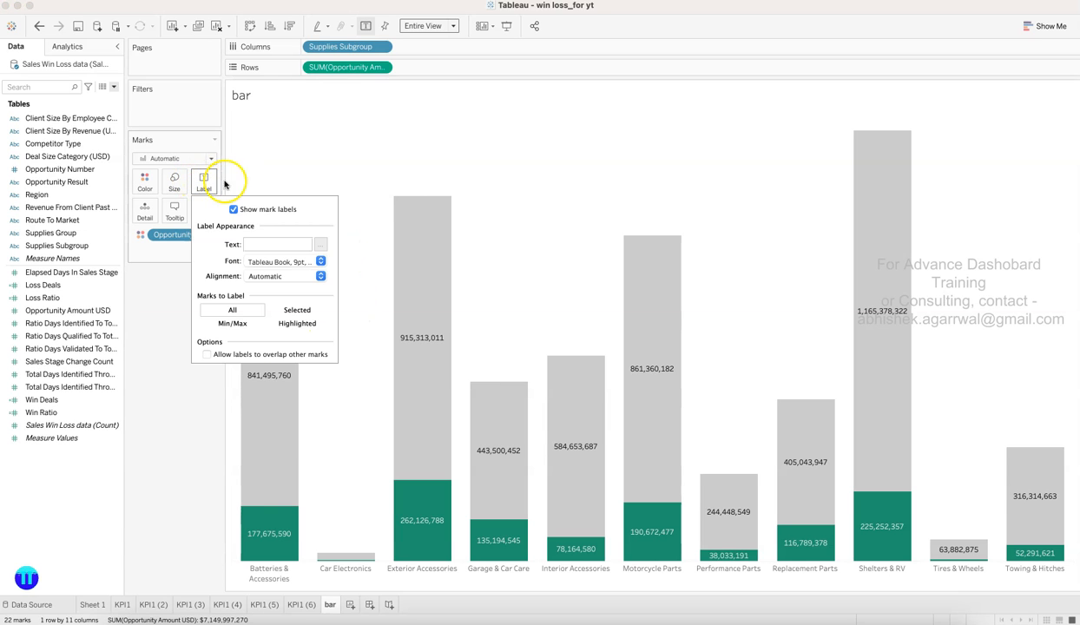
left_click(322, 261)
left_click(328, 213)
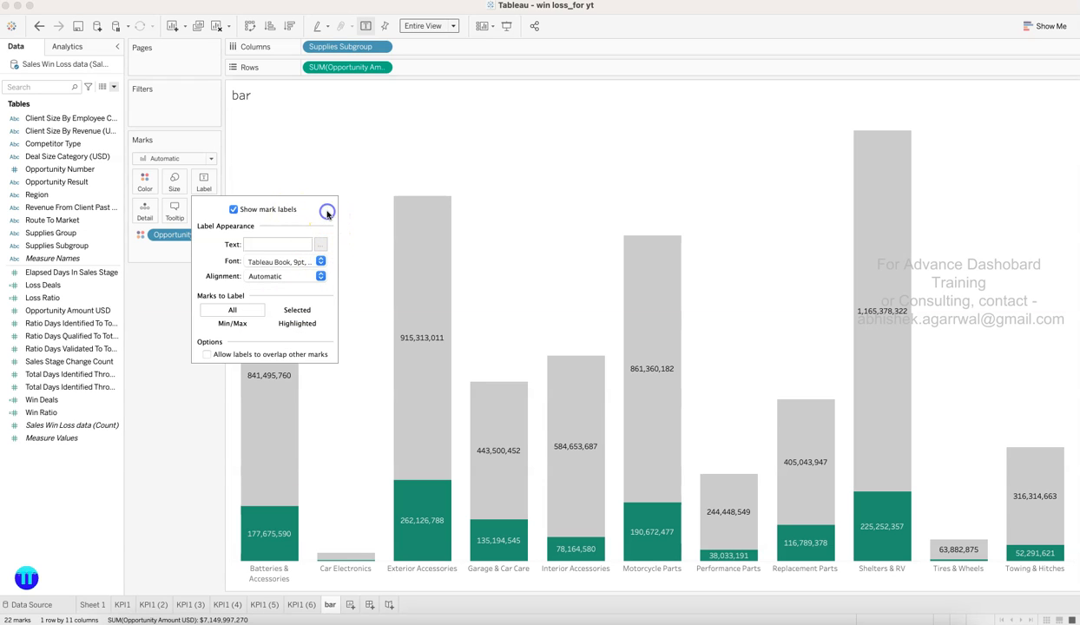
left_click(330, 212)
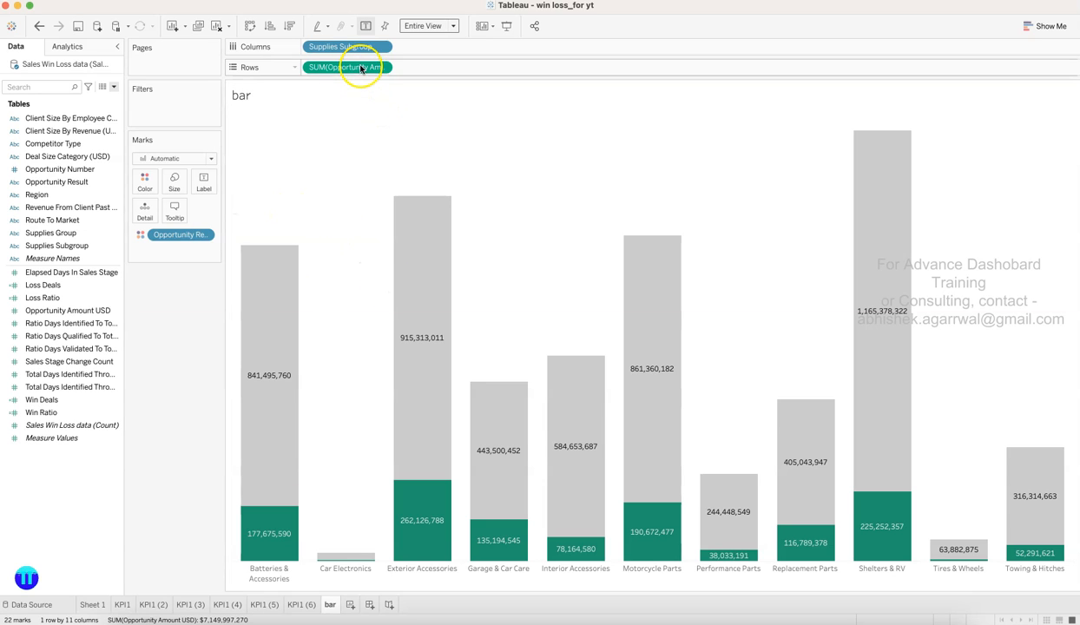
- Label the bars with SUM(Opportunity Amount USD), formatted as Currency (Custom) with 0 decimal places, and save the workbook
left_click_drag(361, 68, 206, 187)
left_click(205, 249)
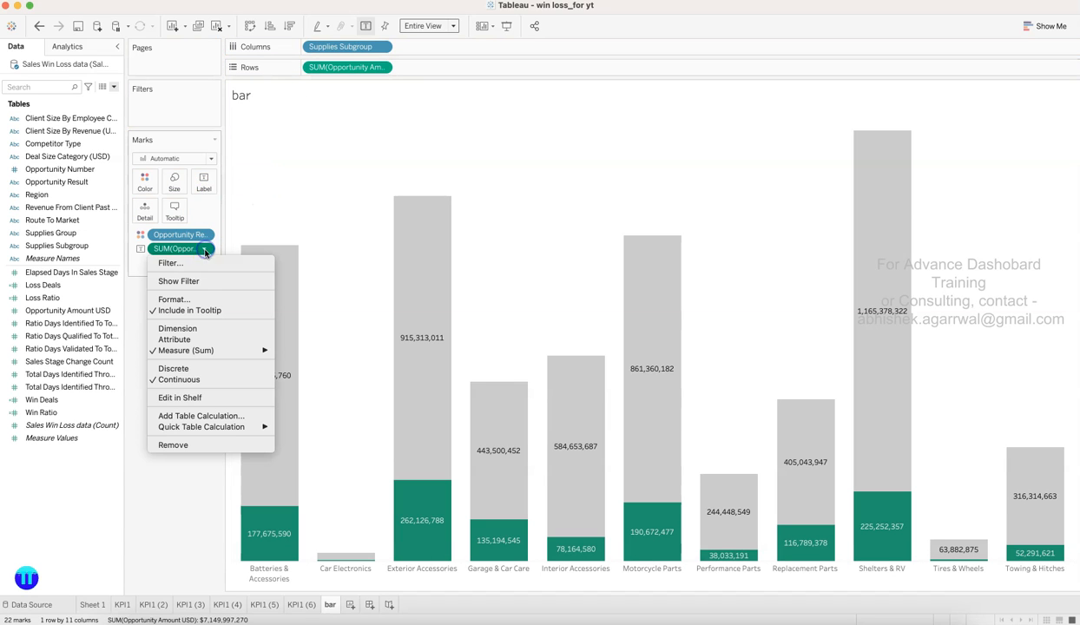
left_click(199, 299)
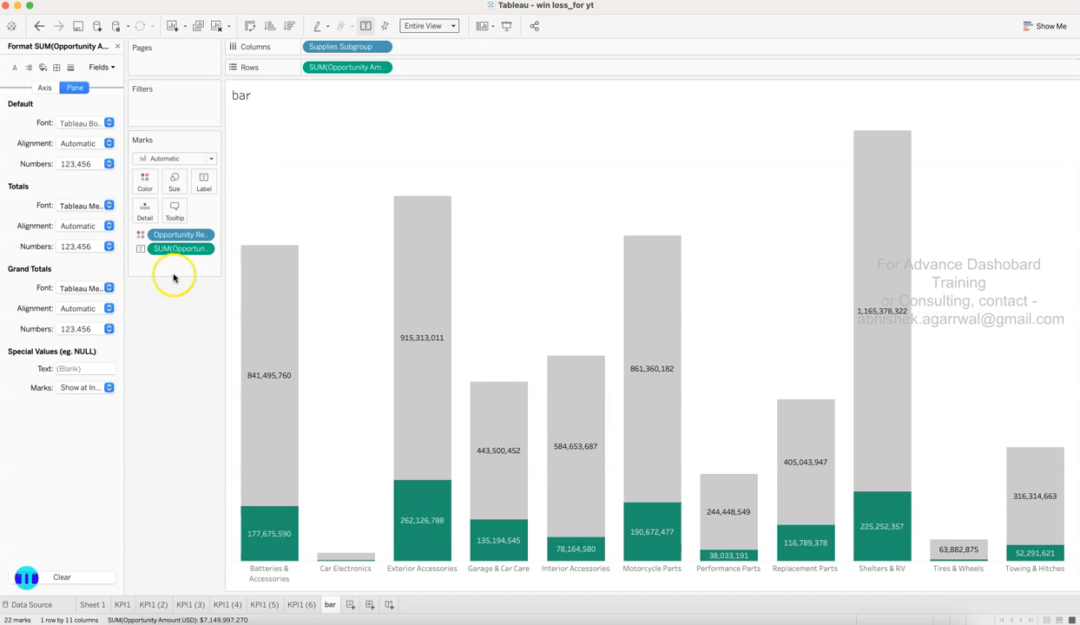
left_click(107, 163)
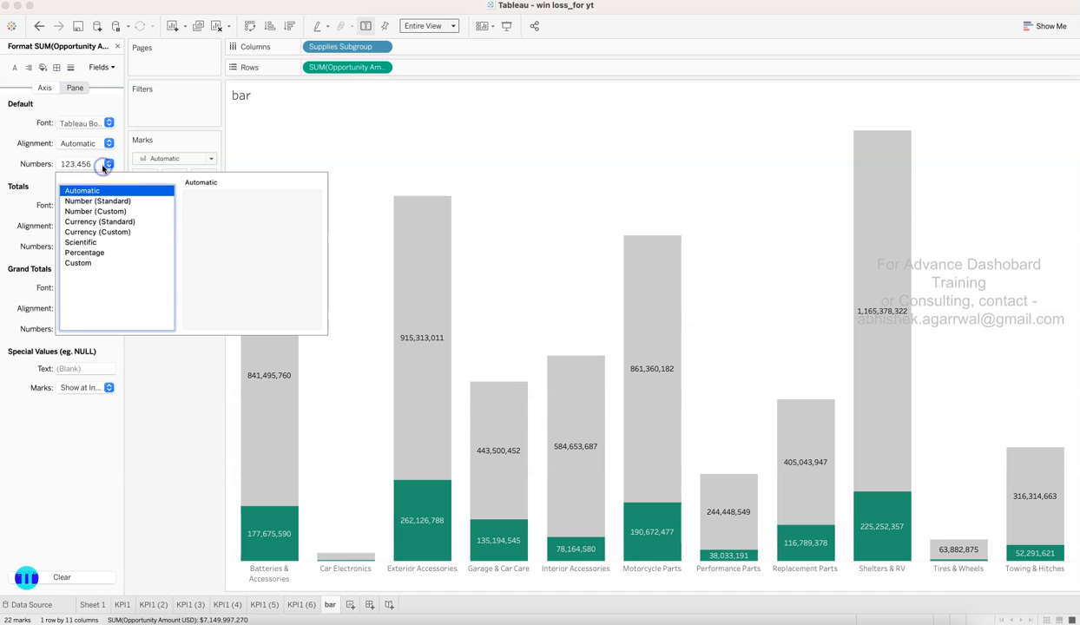
left_click(96, 233)
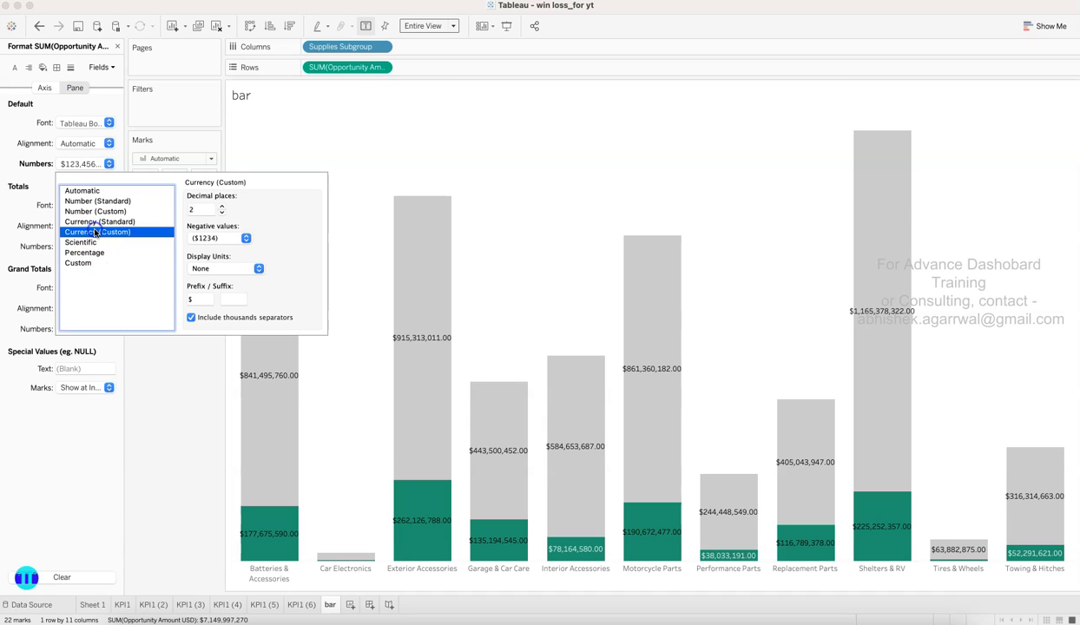
left_click(221, 213)
left_click(221, 214)
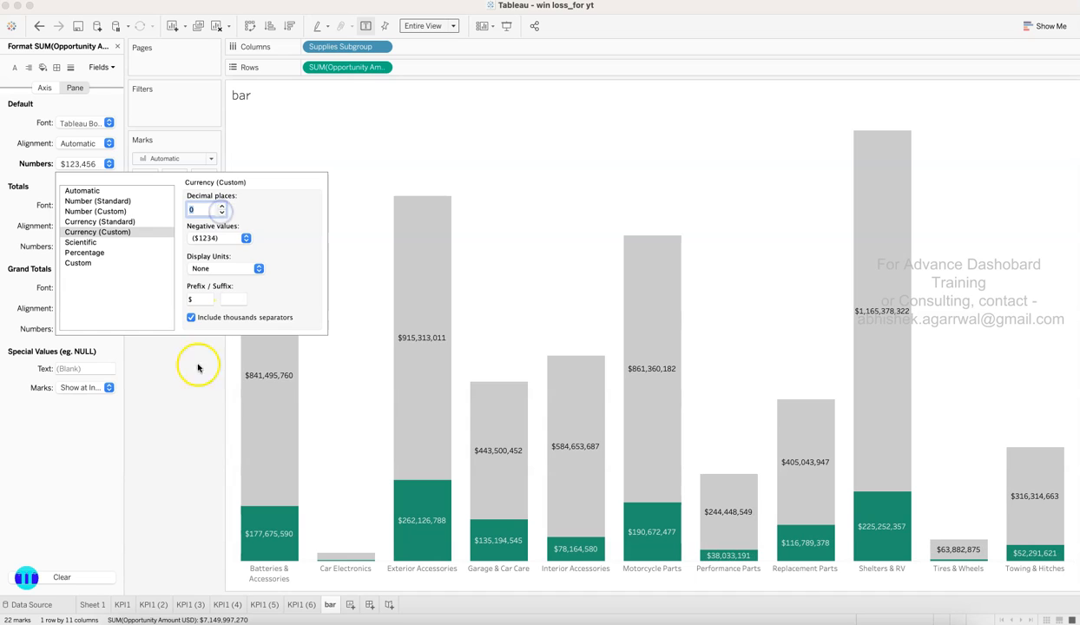
left_click(193, 354)
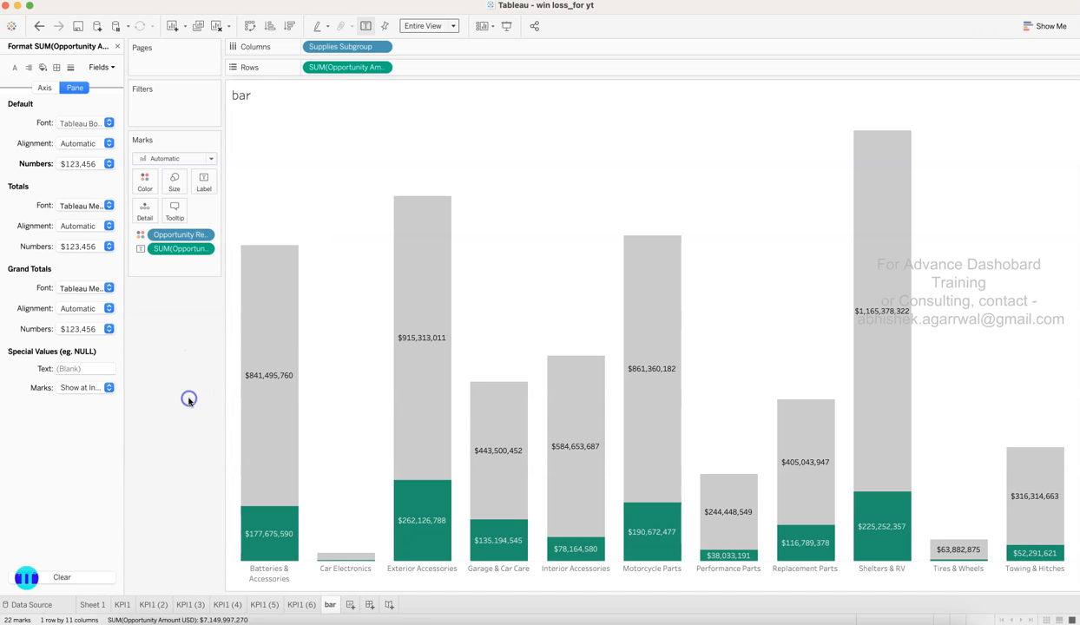
left_click(117, 46)
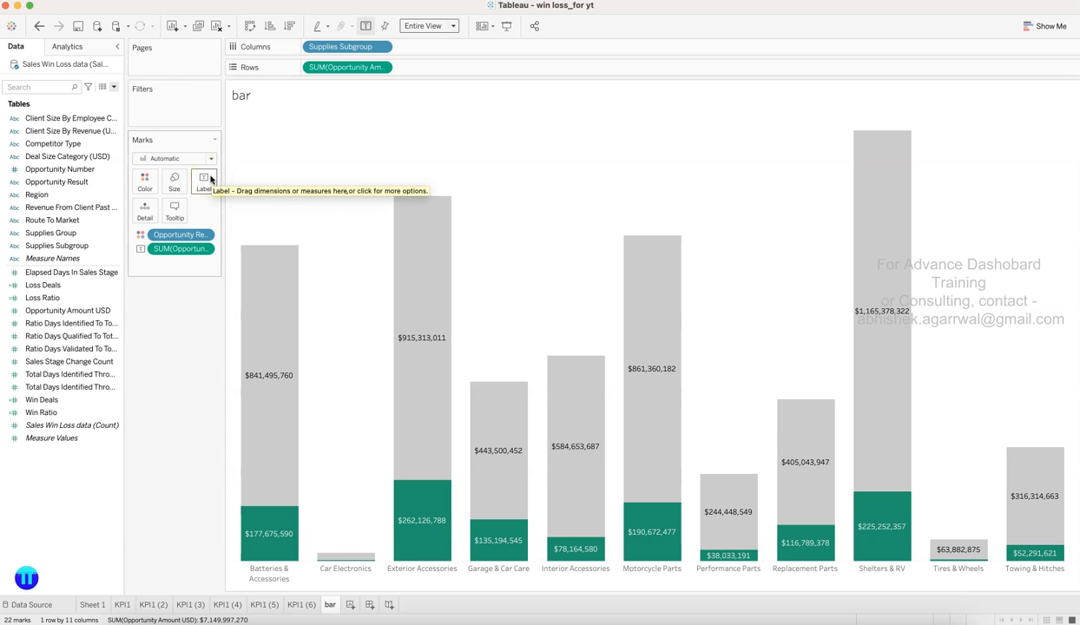
left_click(78, 26)
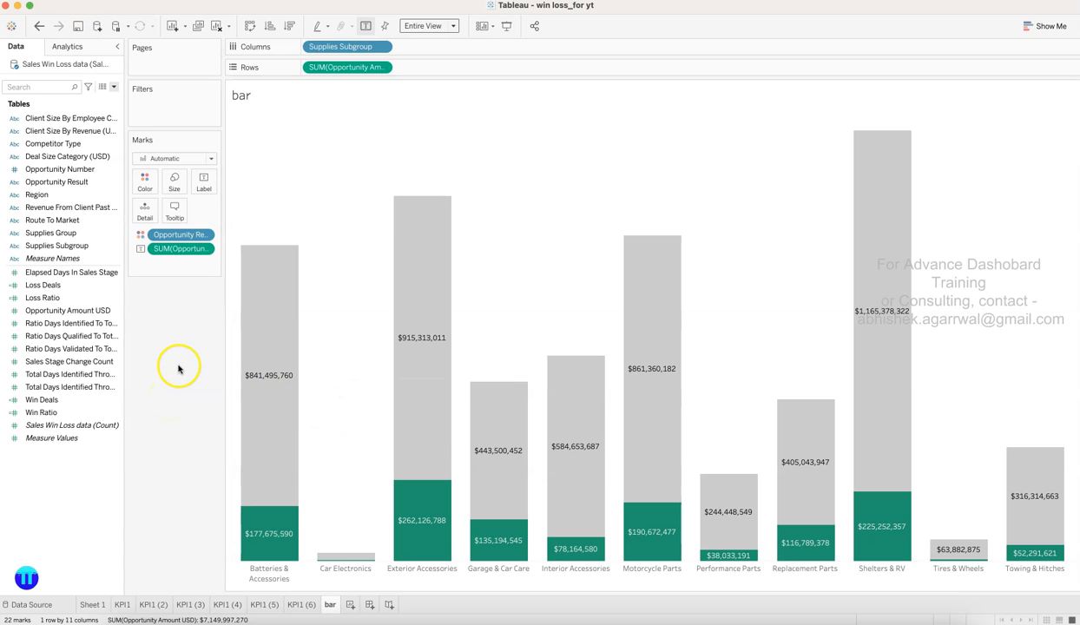
- Duplicate the Loss Deals calculated field and open the copy's calculation with its name ready for editing
left_click(115, 287)
left_click(116, 287)
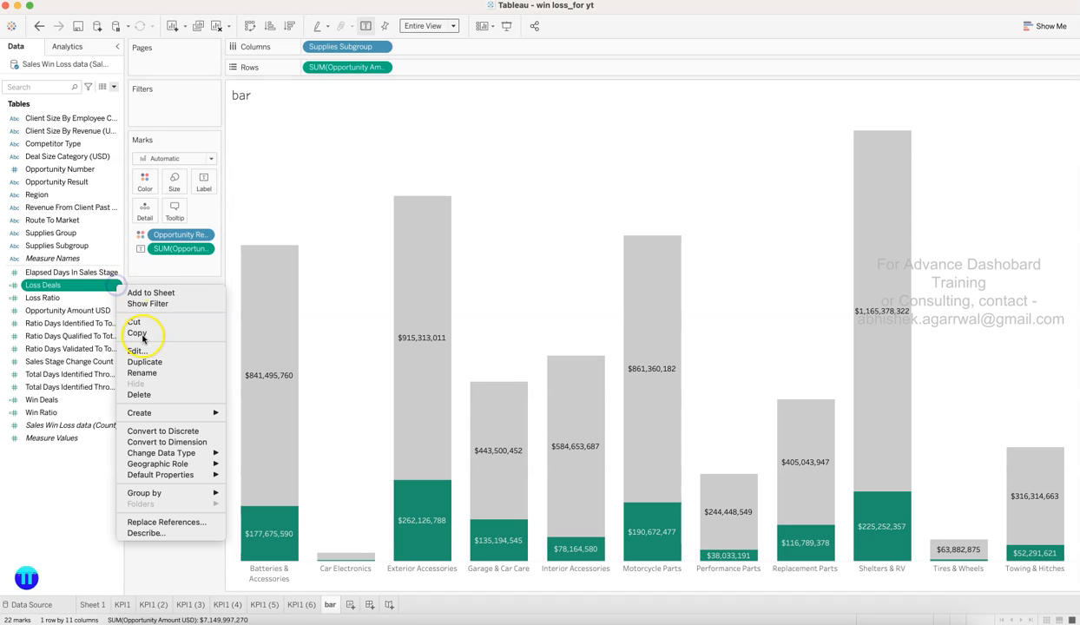
left_click(149, 358)
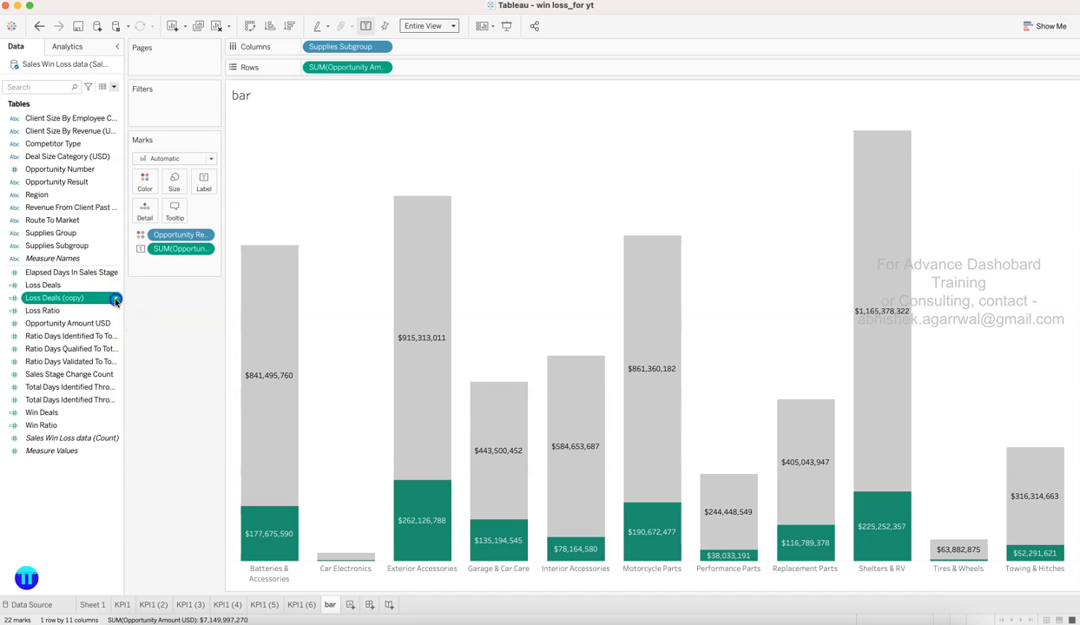
left_click(117, 298)
left_click(140, 366)
left_click(327, 214)
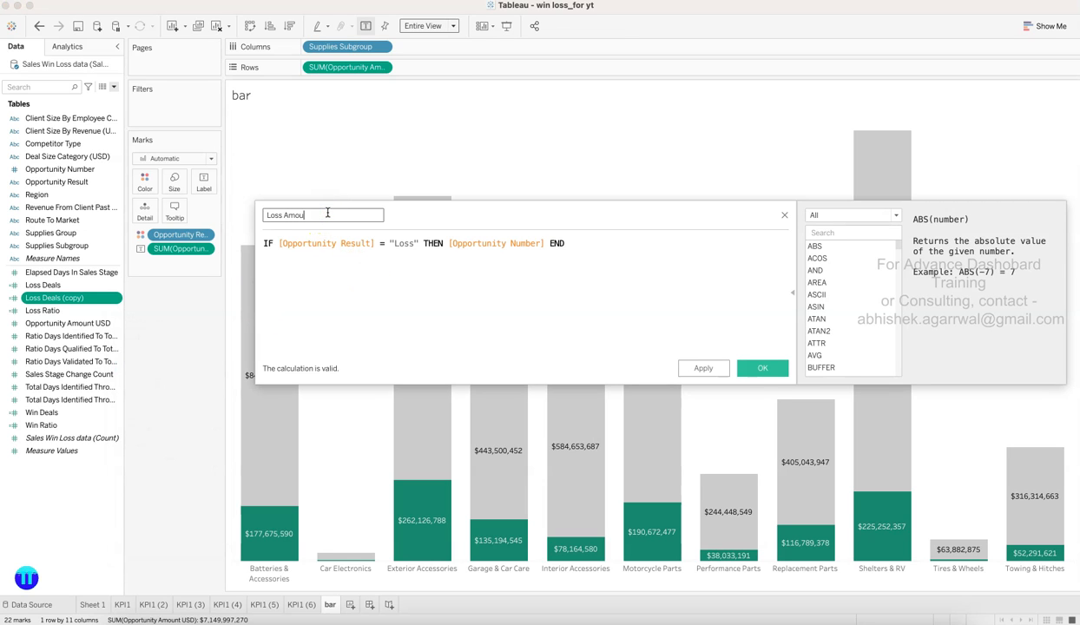
- Replace [Opportunity Number] with Opportunity Amount USD in the Loss Amount formula and save the calculated field
left_click_drag(449, 243, 536, 243)
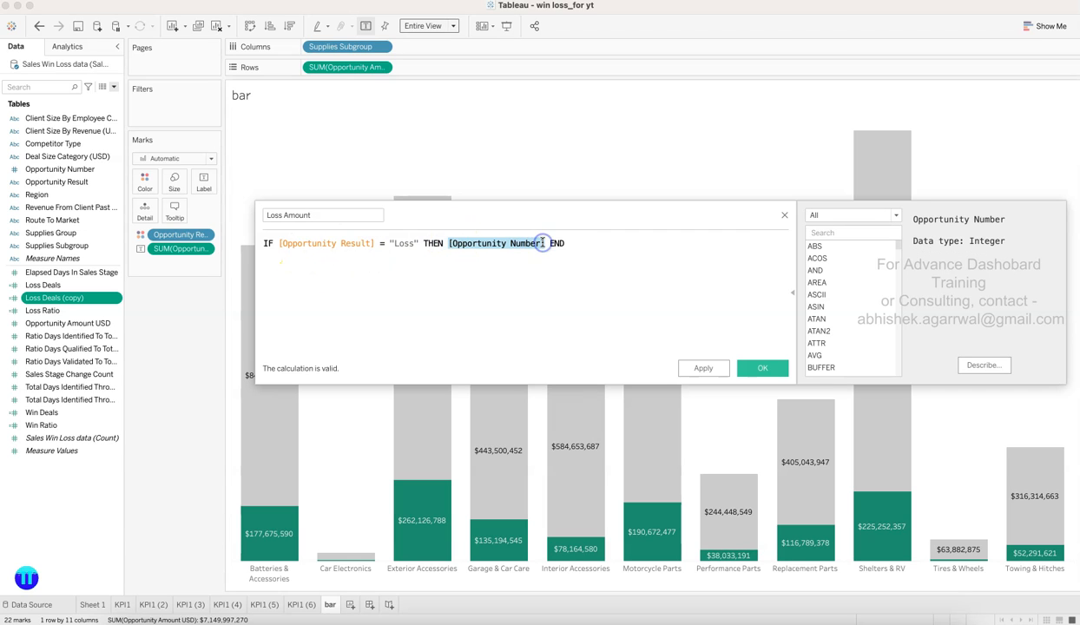
type("op")
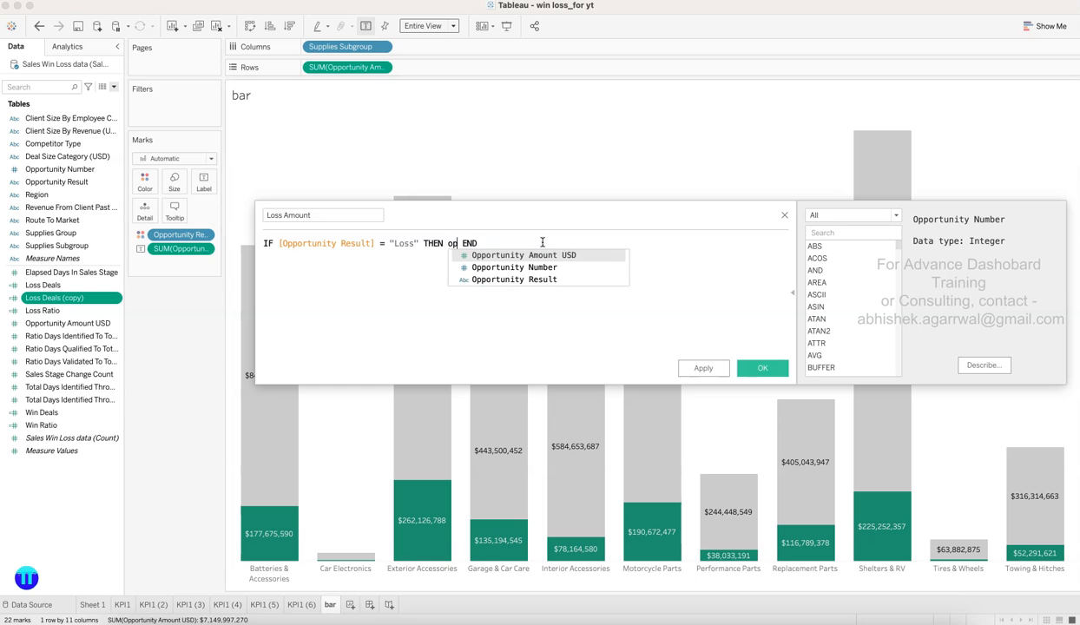
type("p")
key("Return")
left_click(702, 368)
left_click(755, 368)
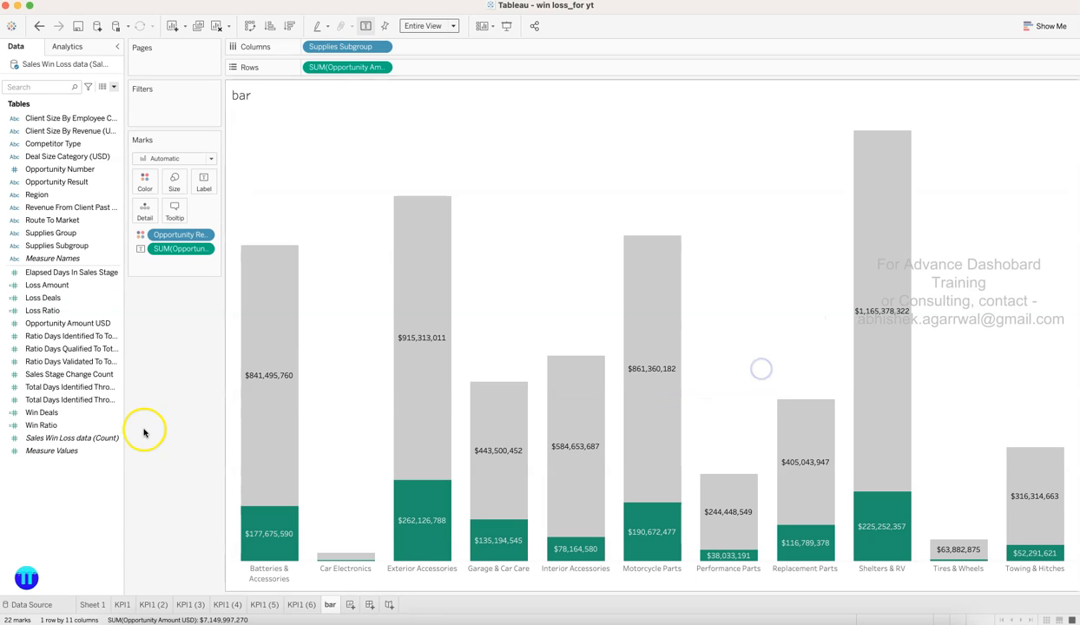
- Add Loss Amount to the bar chart as mark detail and aggregate it as Average
left_click(66, 286)
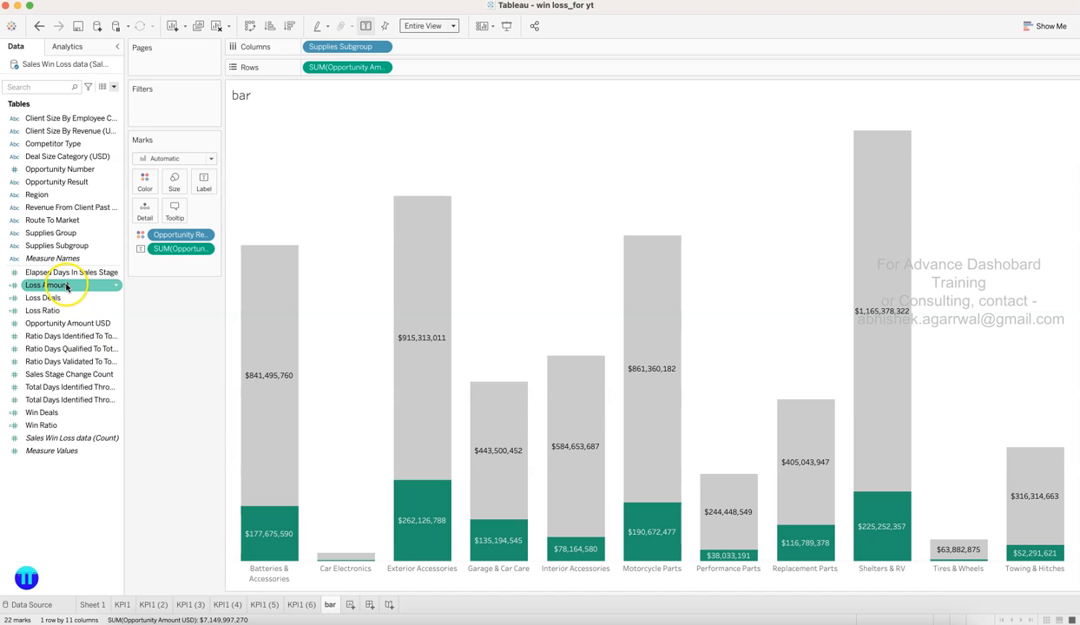
left_click(90, 48)
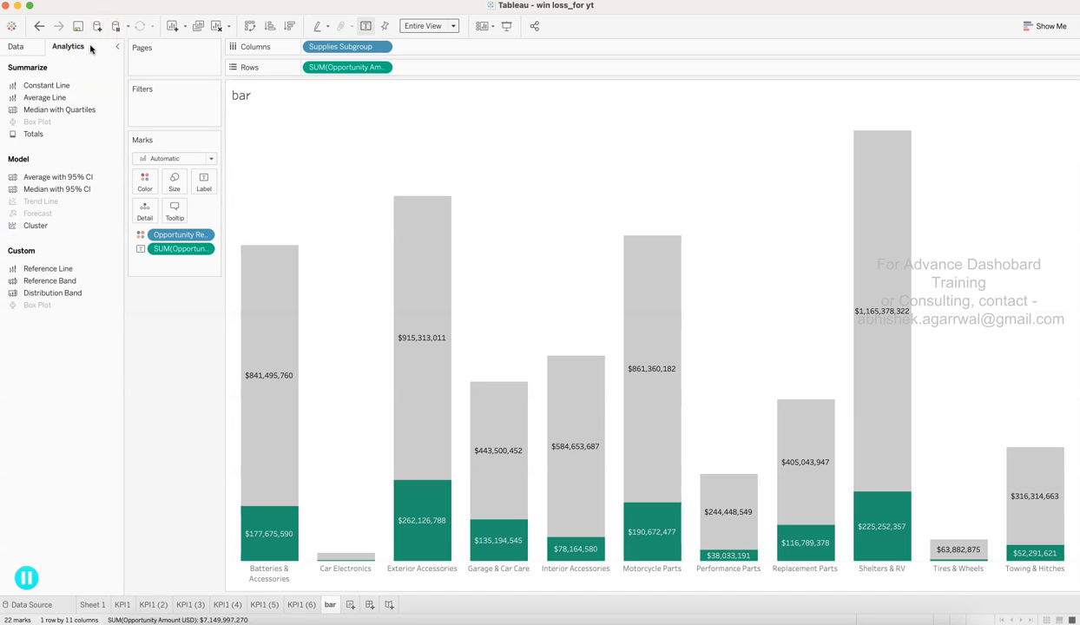
left_click(18, 47)
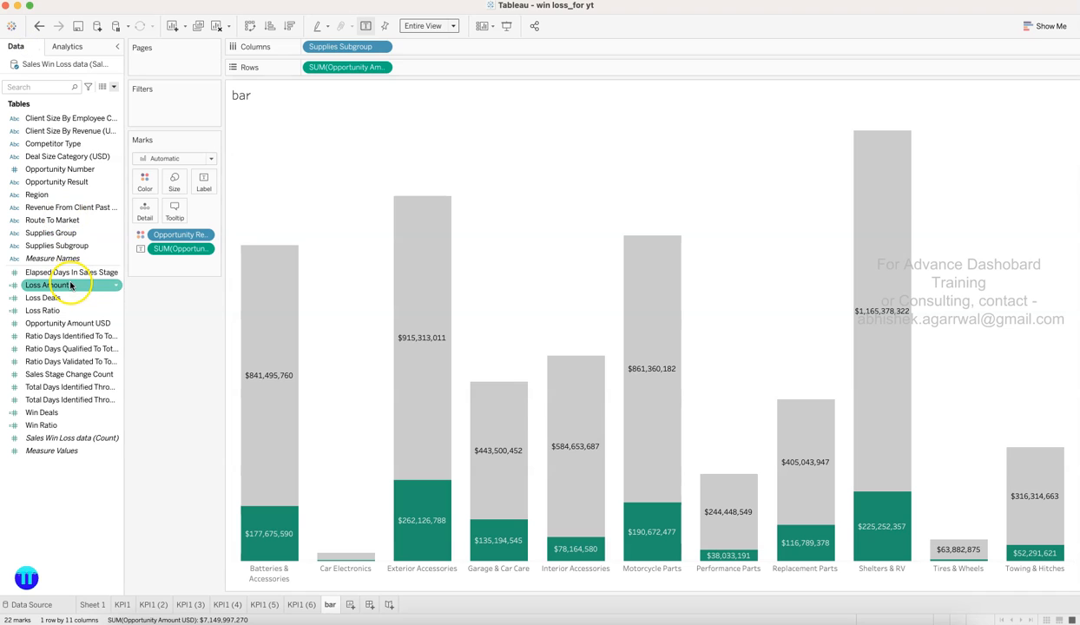
left_click_drag(71, 285, 145, 214)
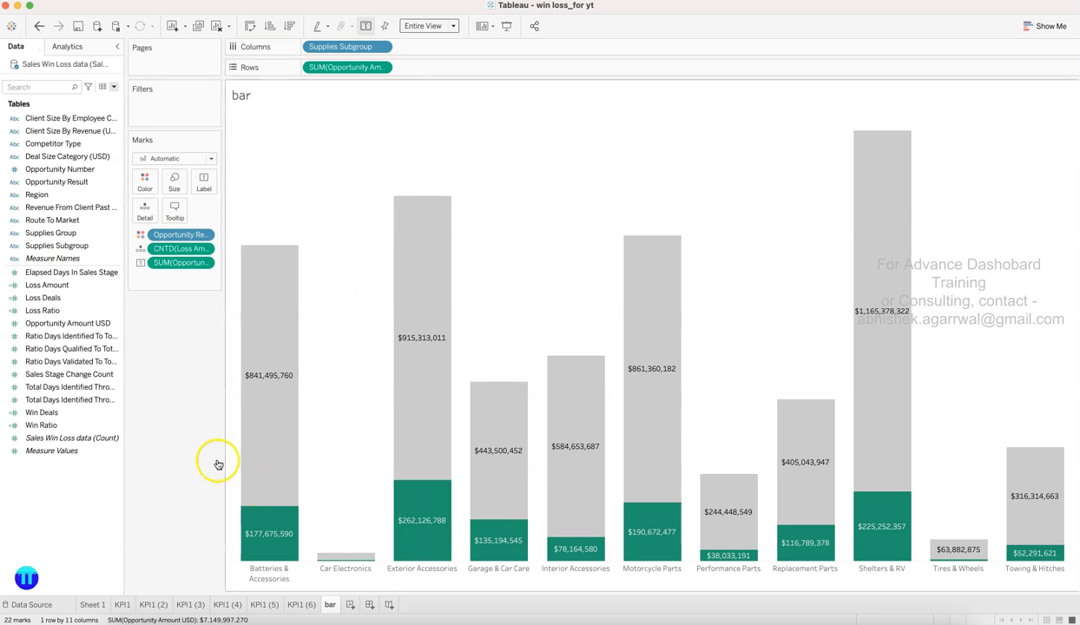
left_click(204, 248)
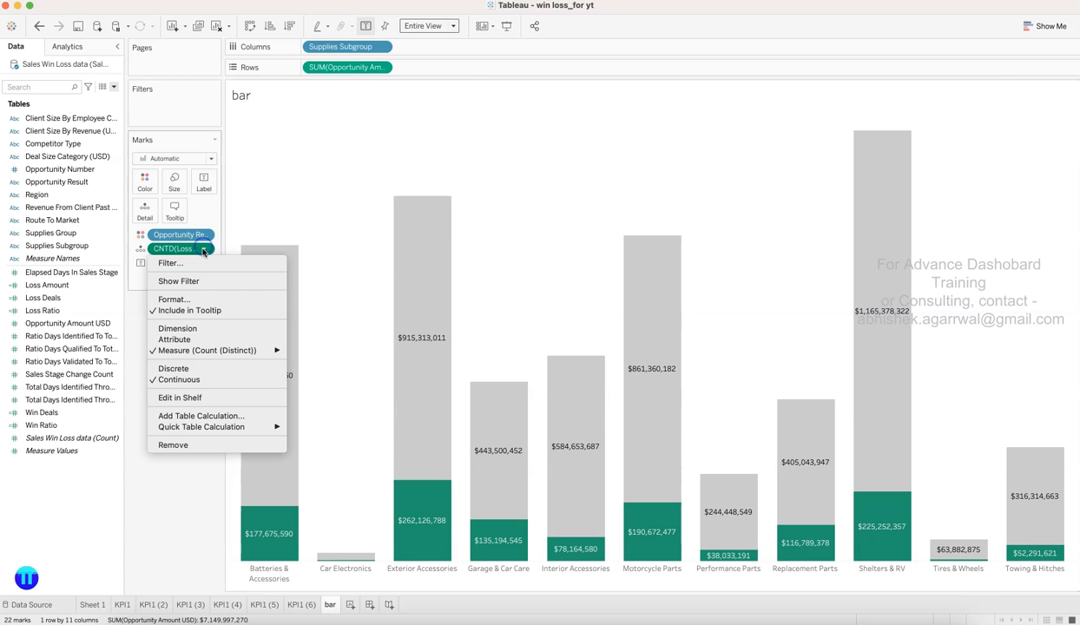
mouse_move(243, 350)
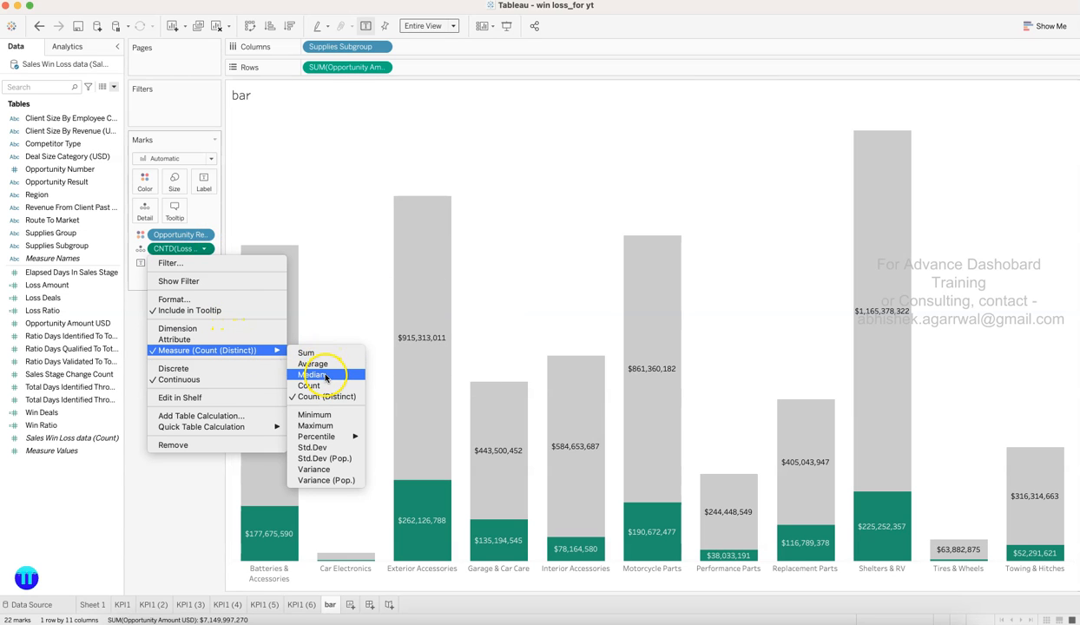
left_click(313, 364)
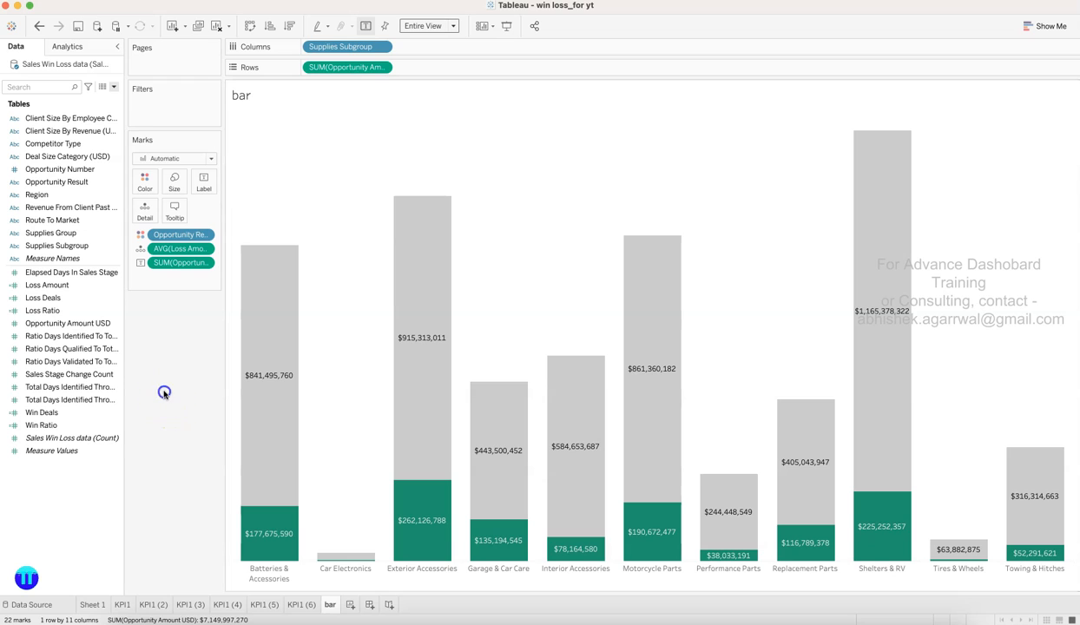
- Add an average line across the entire table and base its value on AVG(Loss Amount)
left_click(79, 48)
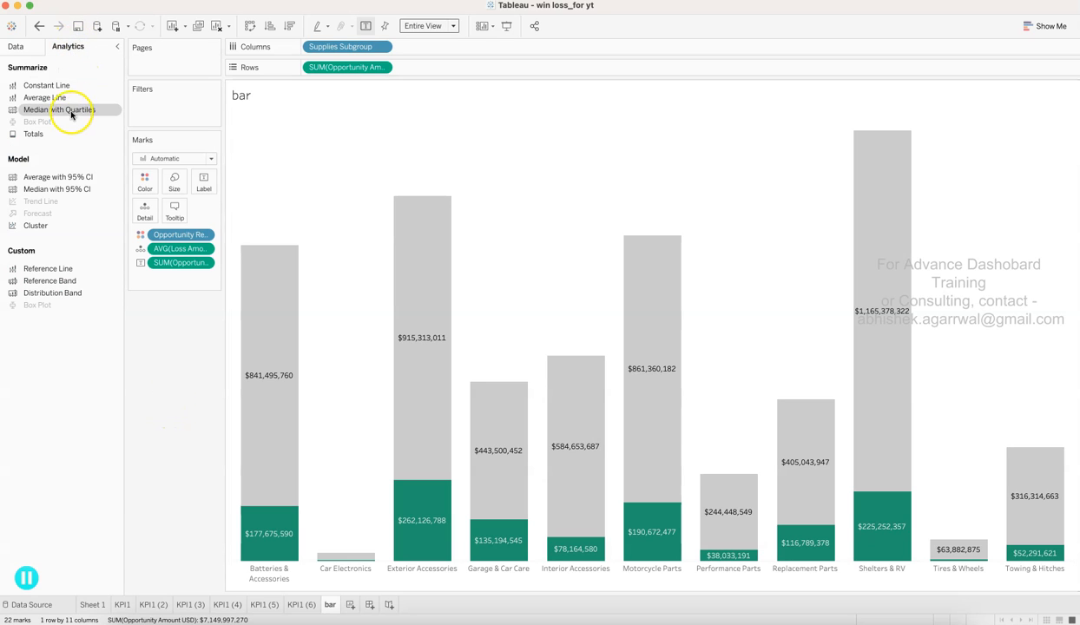
left_click_drag(57, 97, 328, 137)
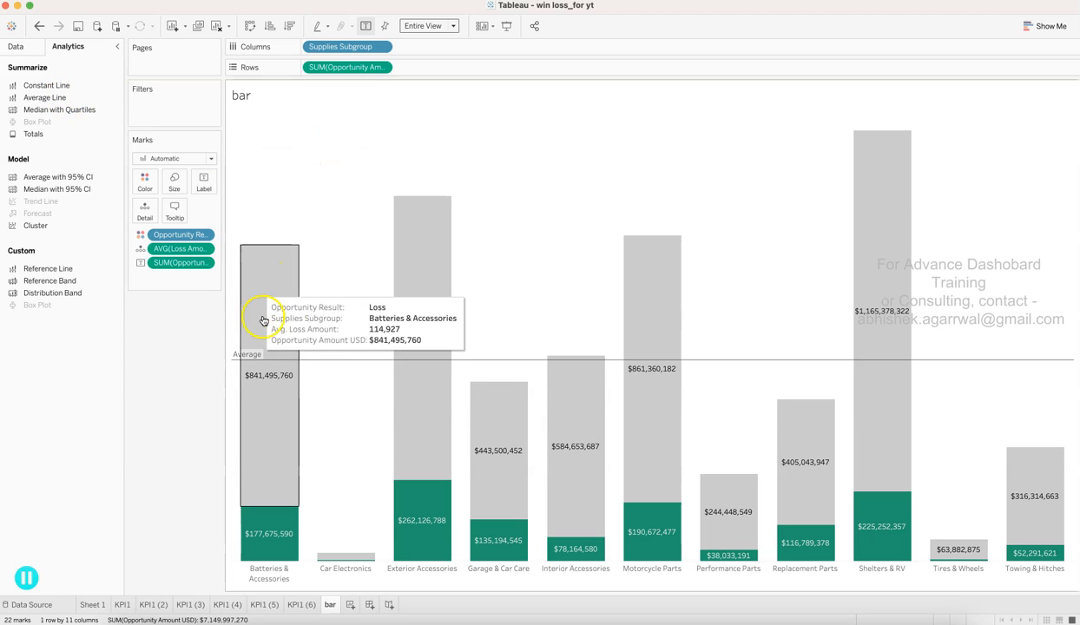
left_click(320, 361)
right_click(321, 361)
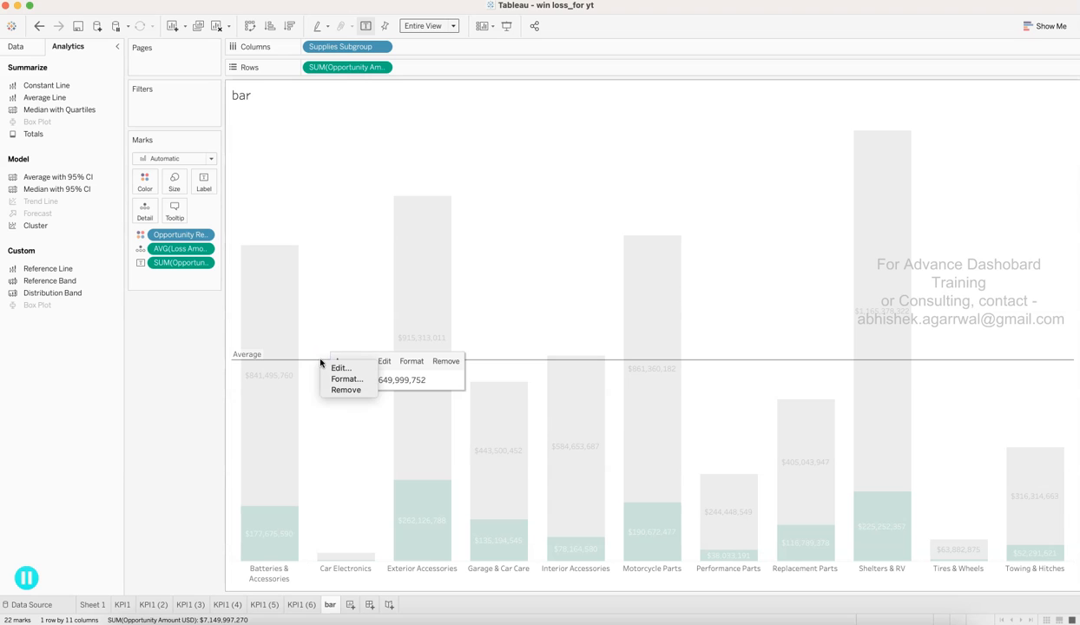
left_click(341, 365)
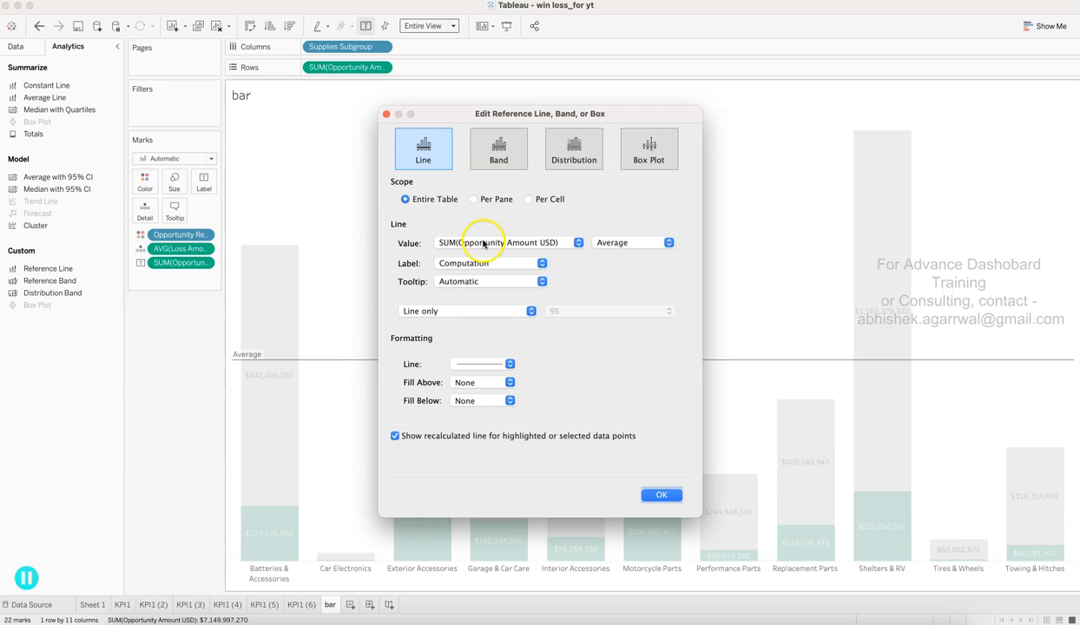
left_click(484, 244)
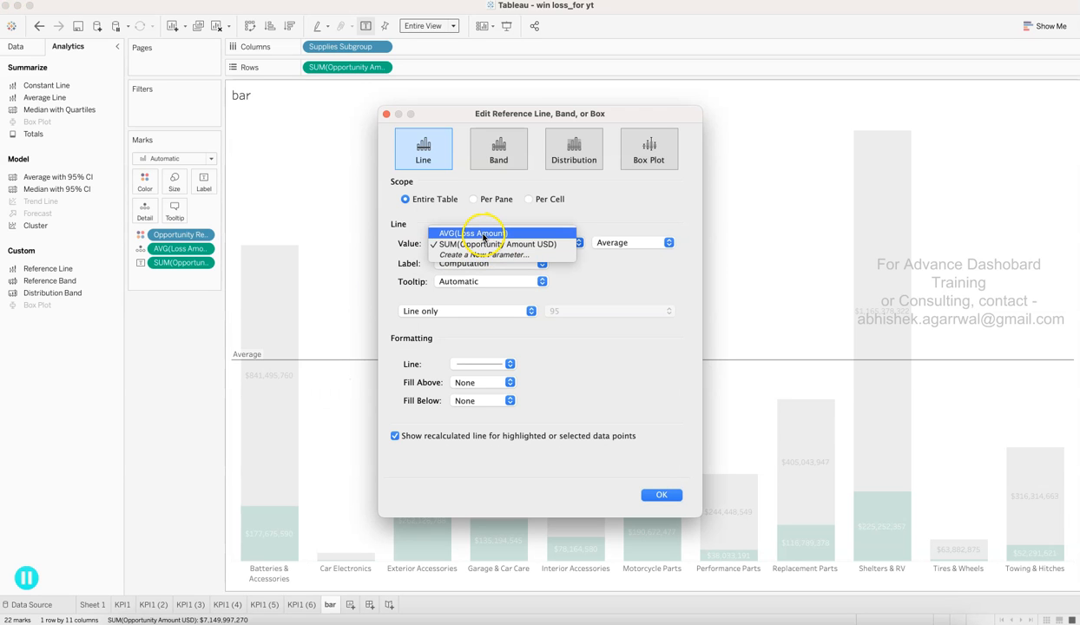
left_click(483, 234)
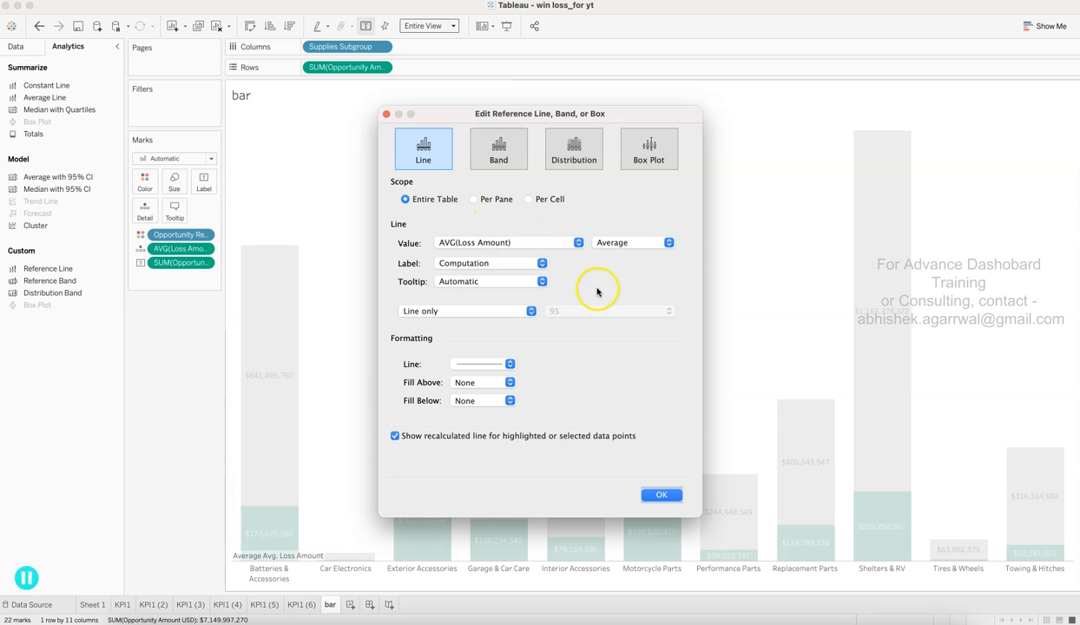
- Give the reference line the custom label "Average Loss Amount - <Value>" and apply it
left_click(515, 265)
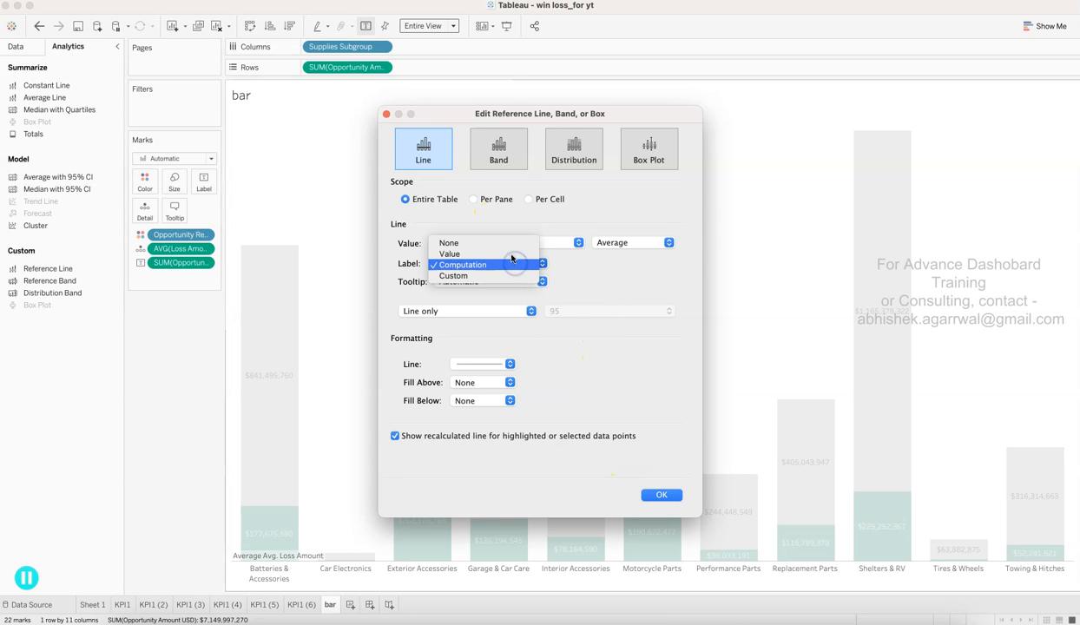
left_click(511, 276)
left_click(581, 263)
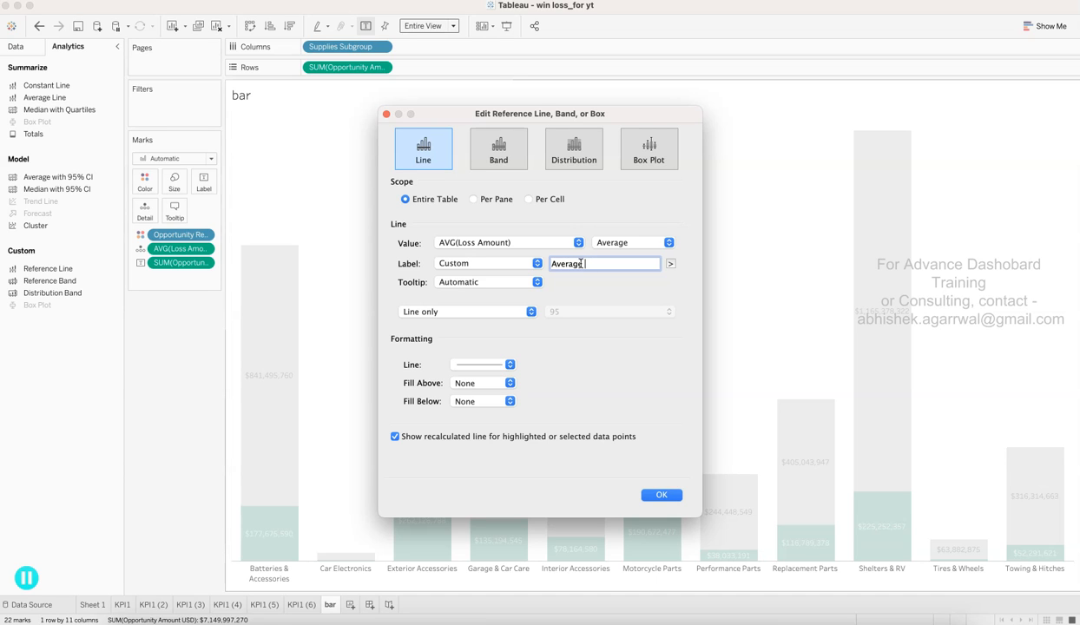
left_click(698, 272)
left_click(671, 263)
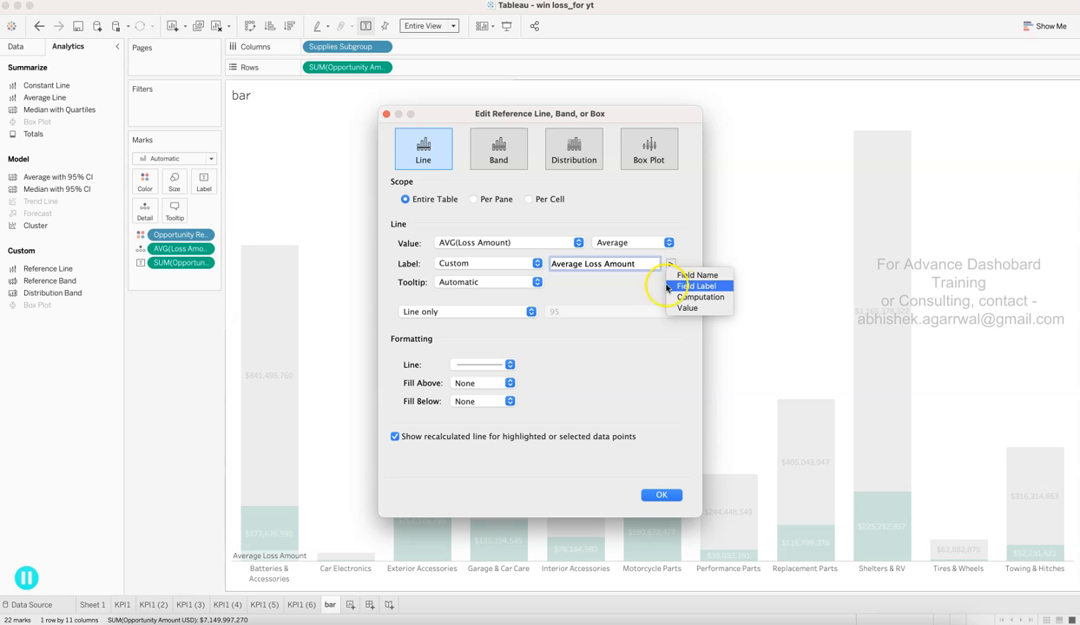
left_click(638, 272)
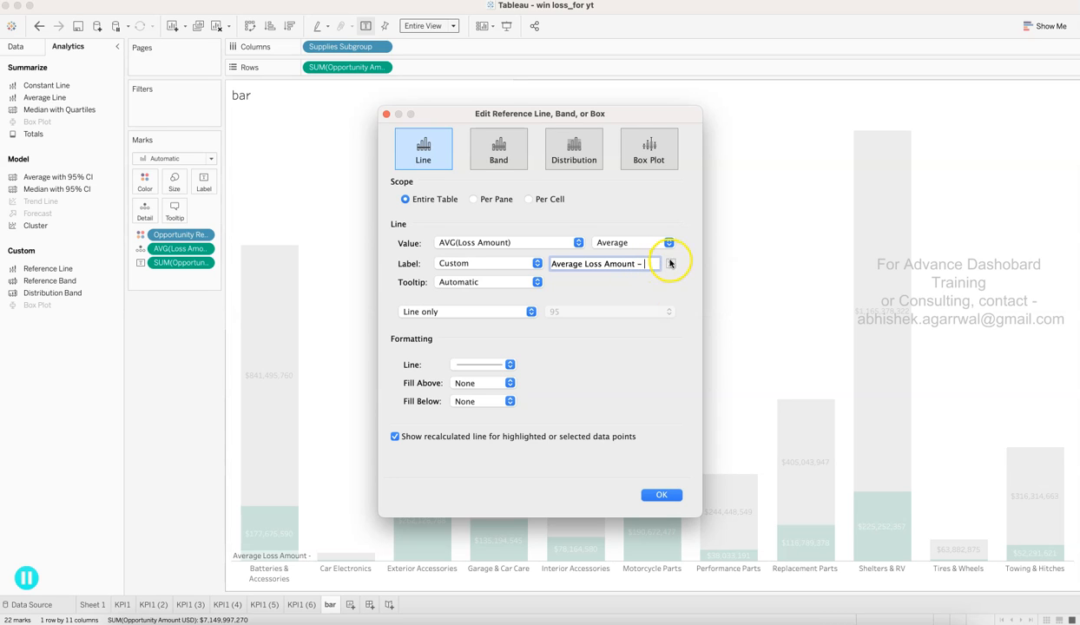
type("-")
left_click(671, 263)
left_click(686, 308)
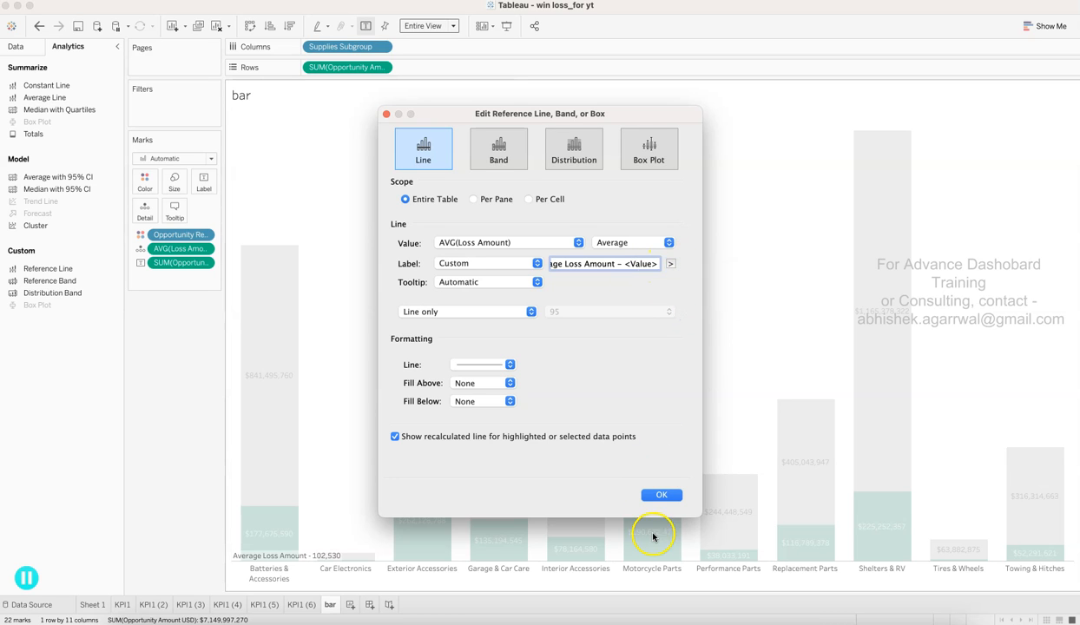
left_click(660, 497)
left_click(345, 445)
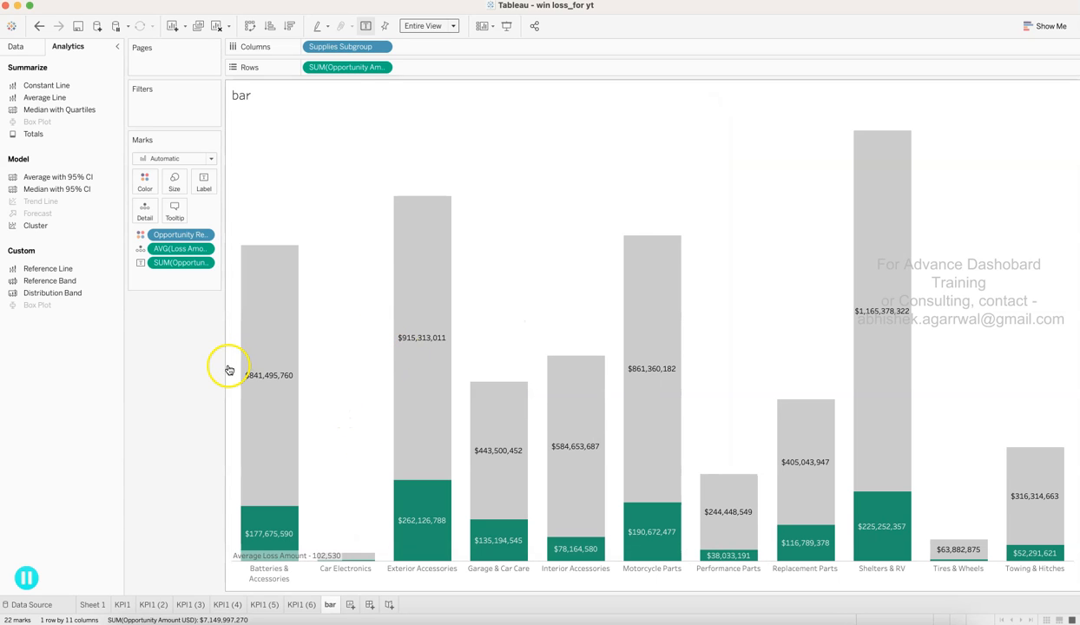
- Change the aggregation of the Loss Amount detail field to Sum
left_click(205, 250)
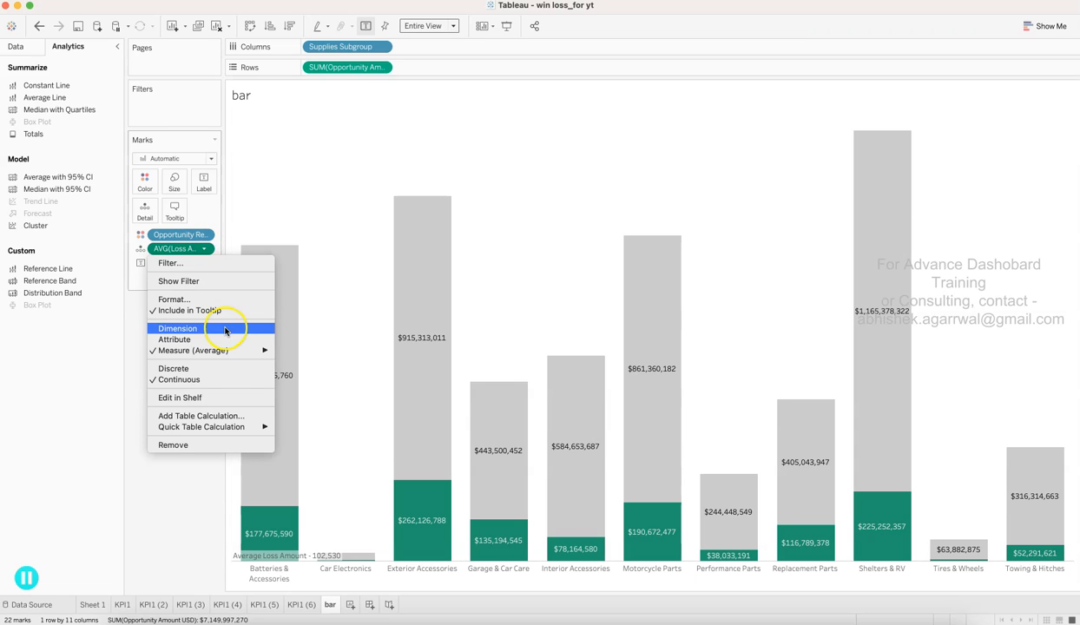
mouse_move(231, 351)
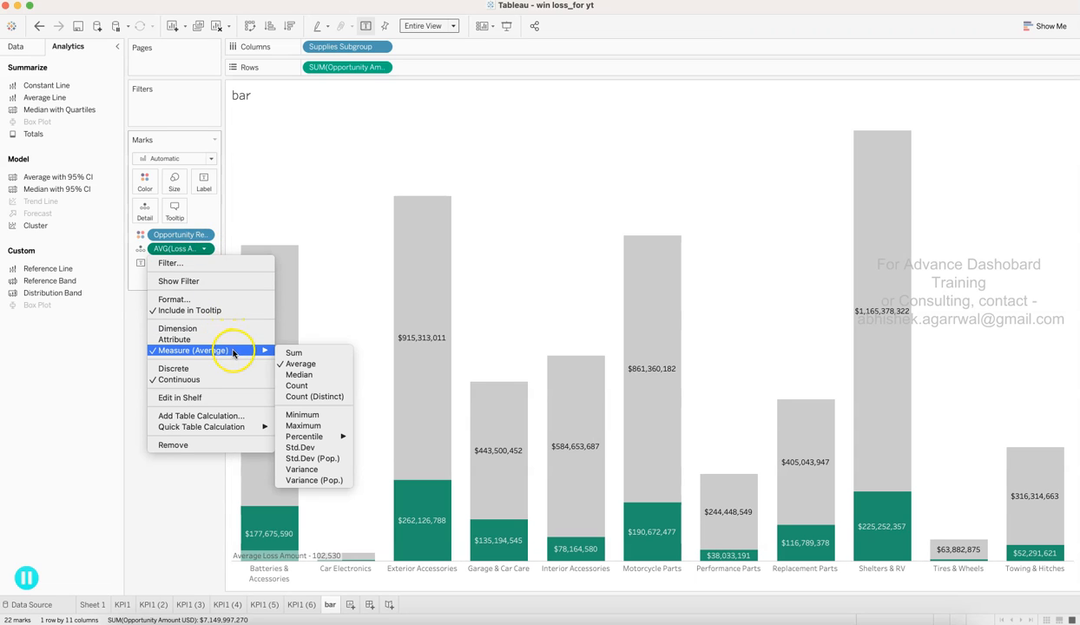
left_click(311, 354)
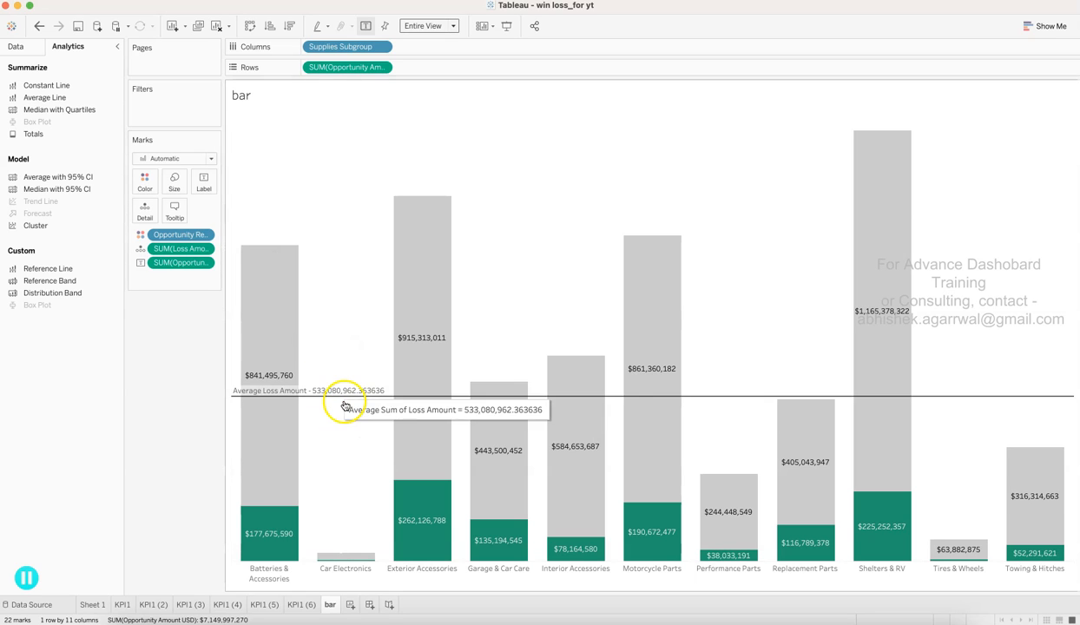
- Try Sum as the reference line's computation for SUM(Loss Amount), and restore it to Average
left_click(204, 182)
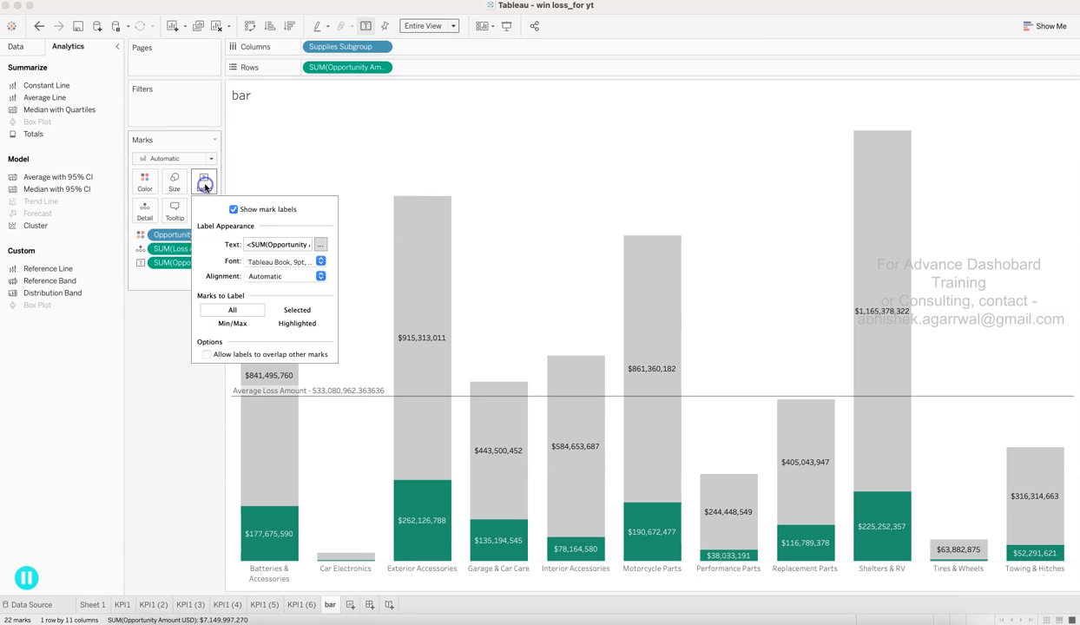
left_click(179, 419)
right_click(329, 395)
left_click(347, 402)
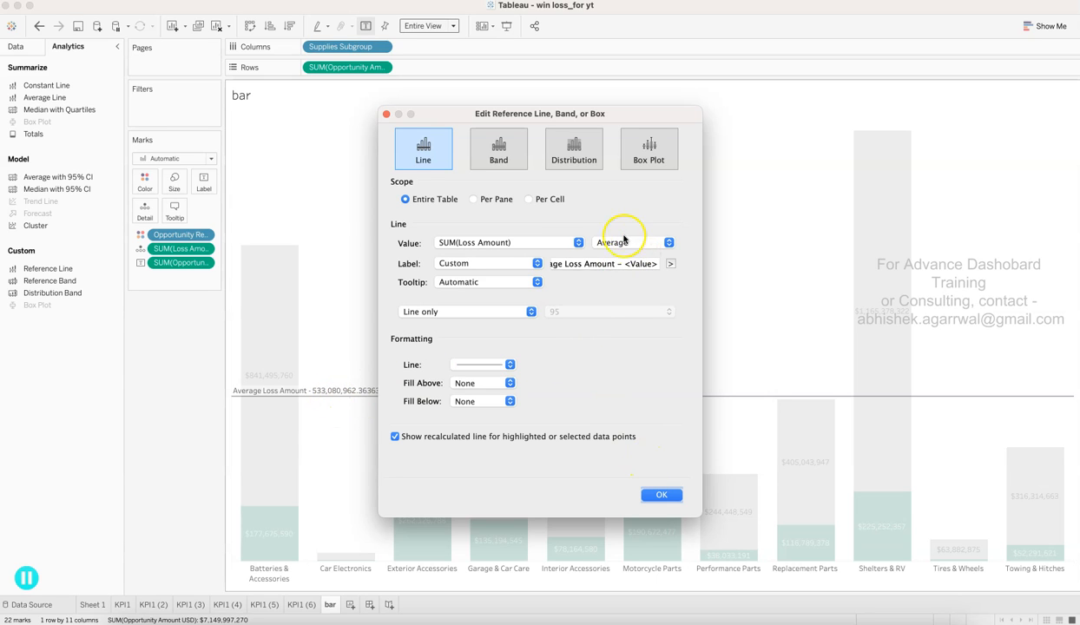
left_click(575, 242)
left_click(572, 226)
left_click(640, 246)
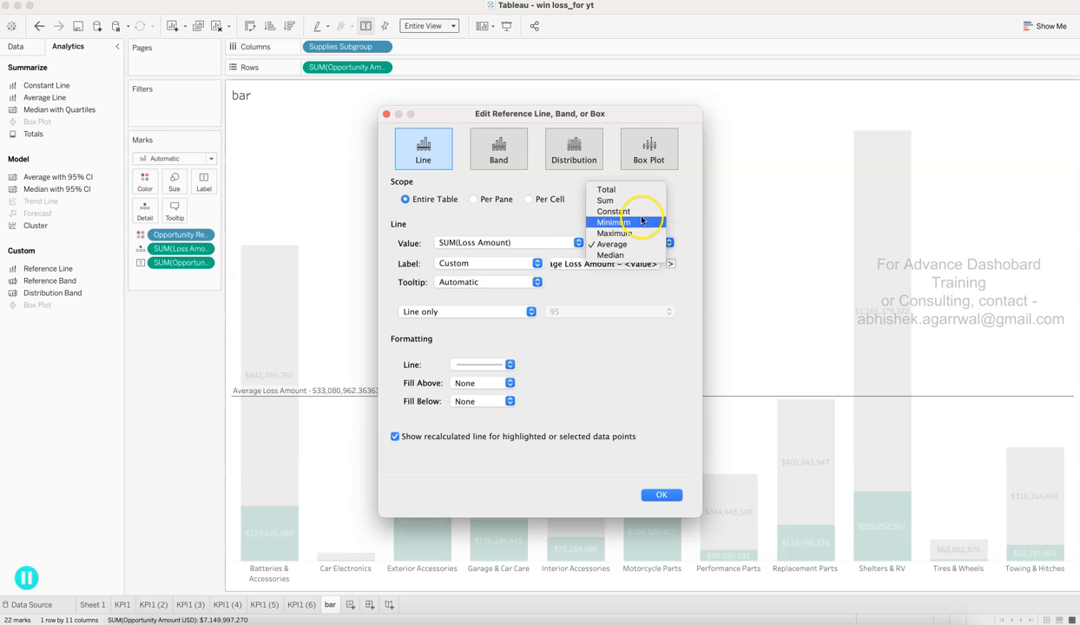
left_click(642, 205)
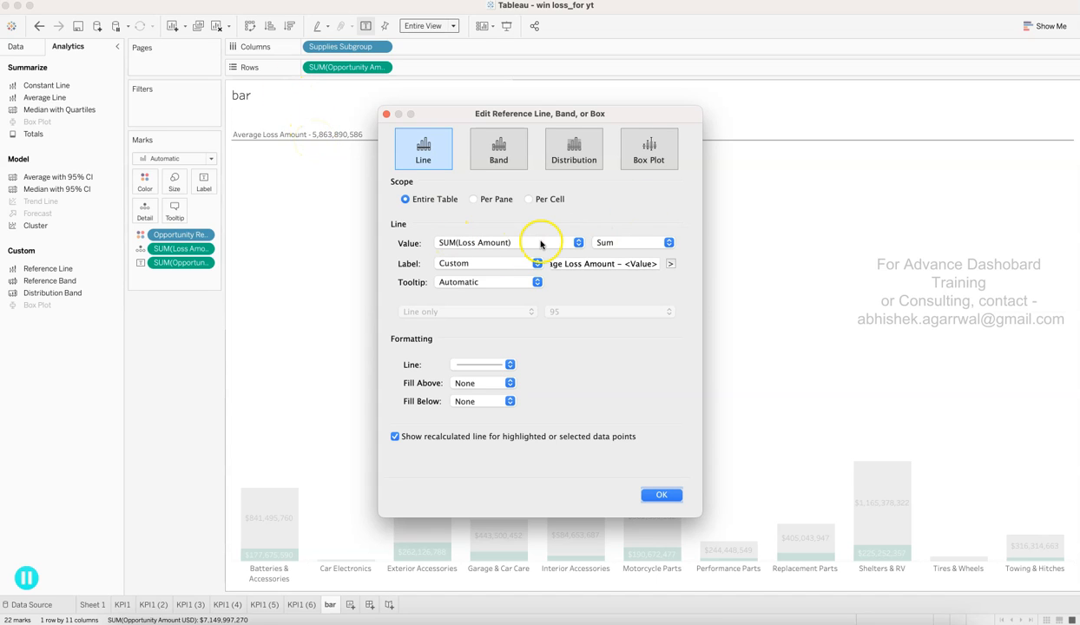
left_click(608, 243)
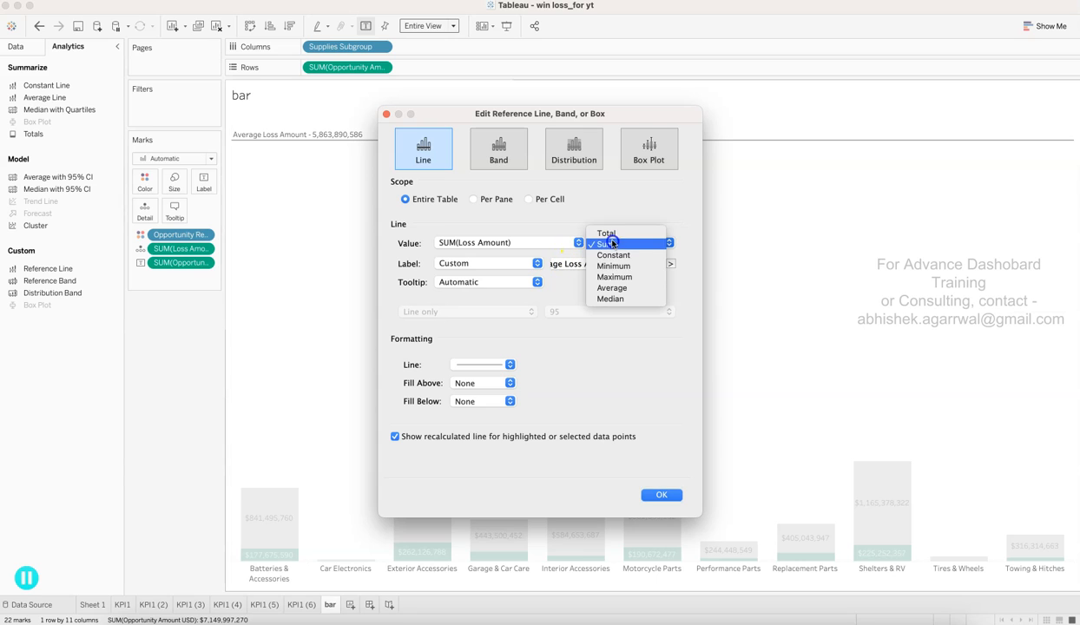
left_click(618, 287)
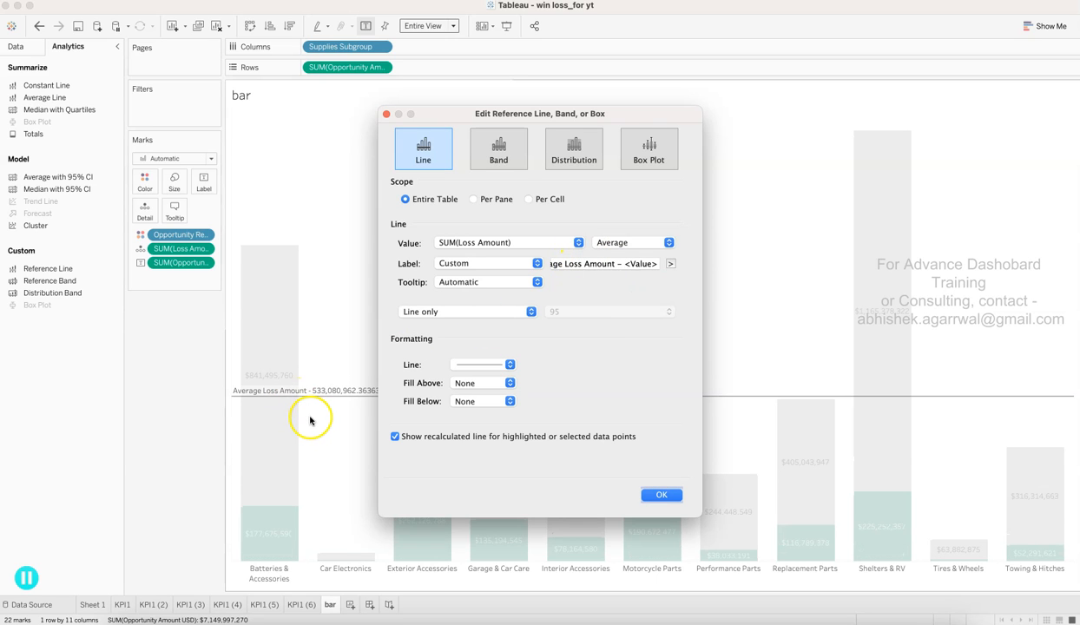
left_click(649, 492)
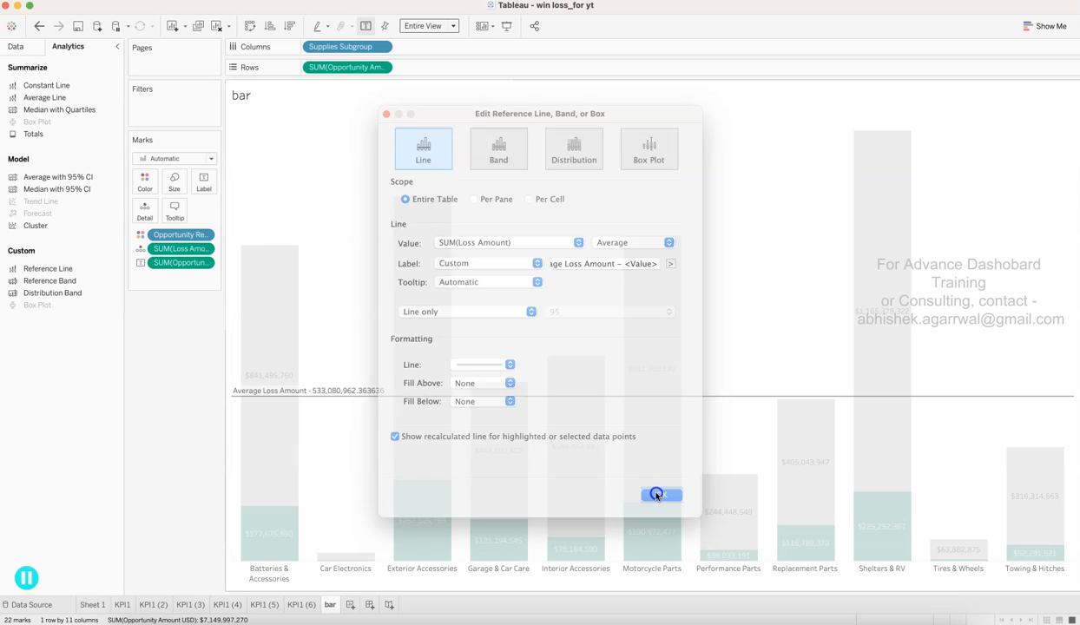
left_click(346, 425)
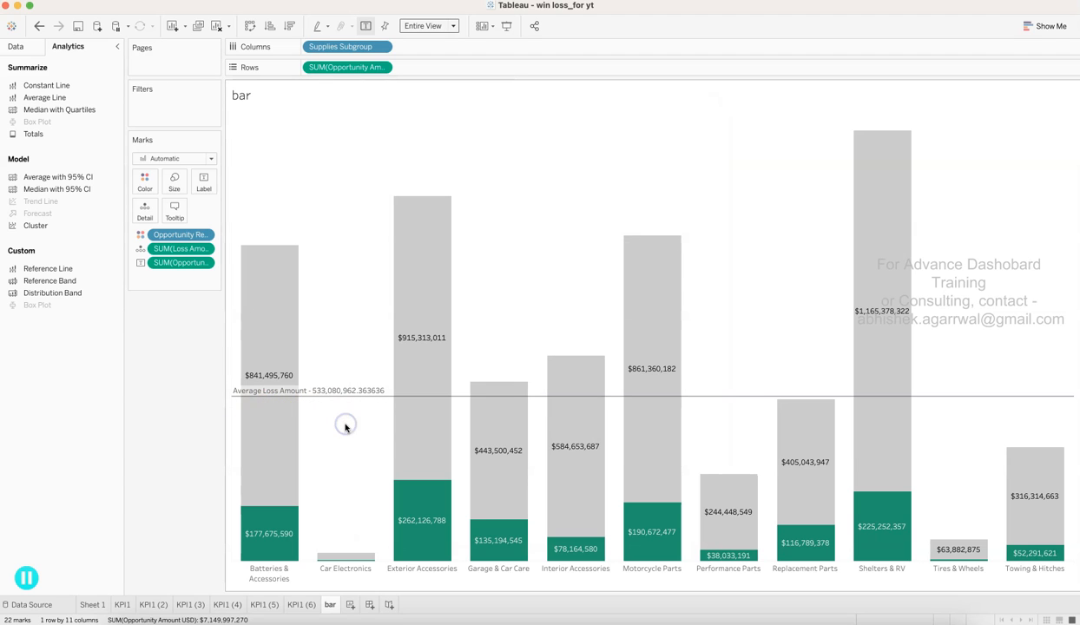
- Format the SUM(Loss Amount) values as Currency (Custom) with 0 decimal places and save the workbook
left_click(204, 248)
left_click(197, 299)
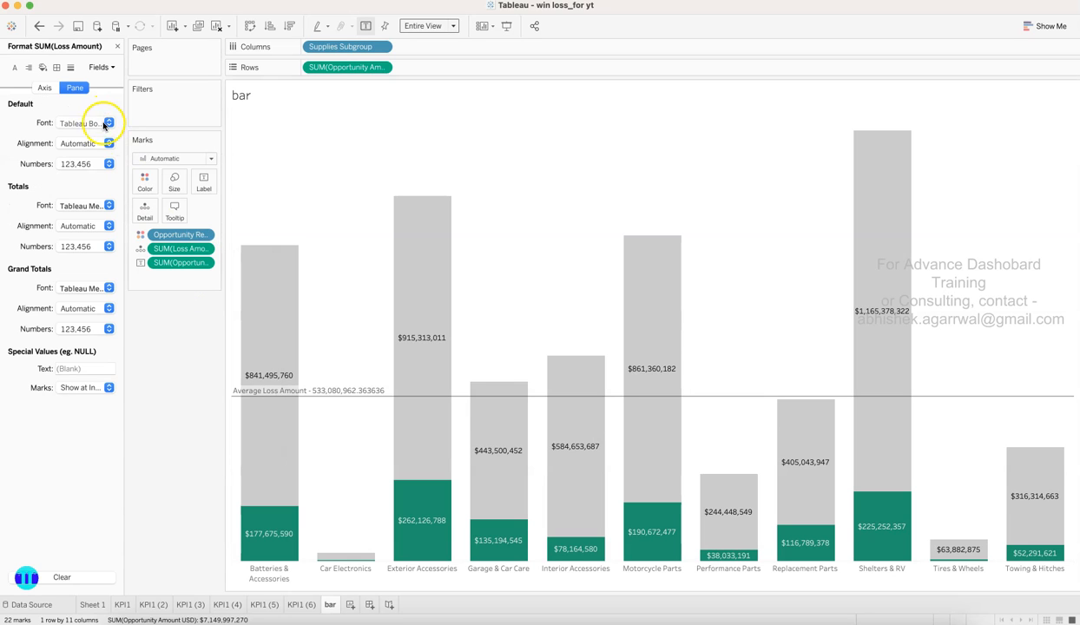
left_click(92, 165)
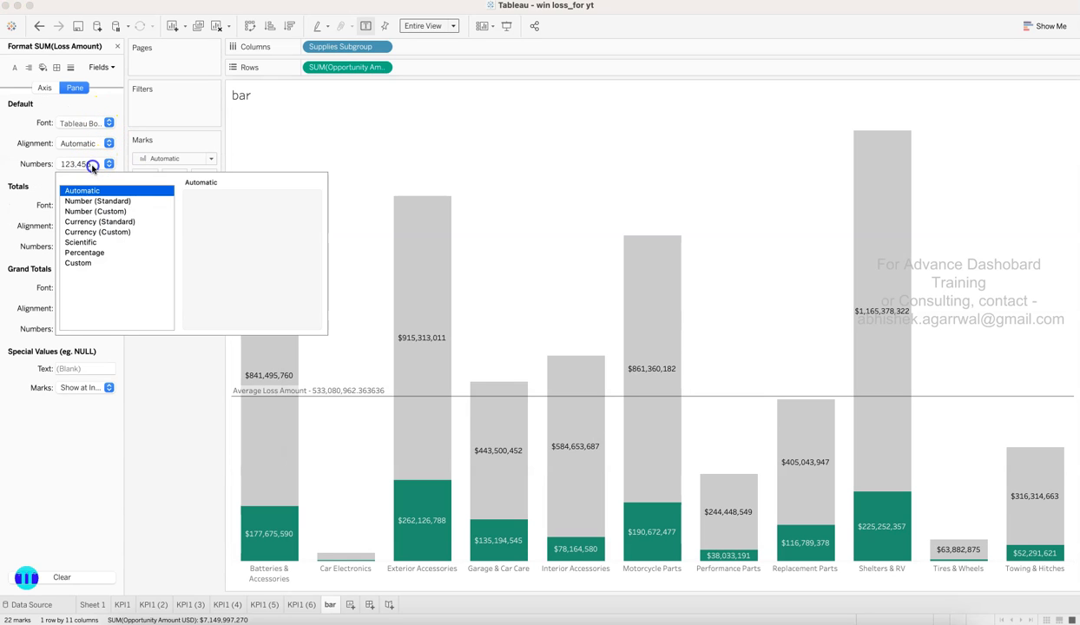
left_click(94, 232)
left_click(223, 213)
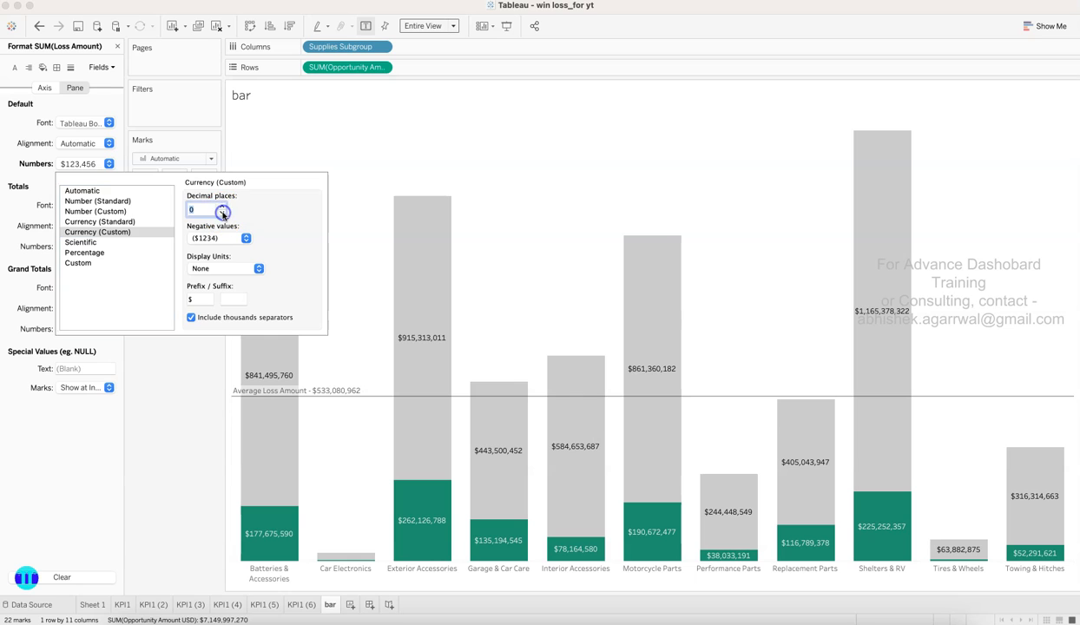
left_click(172, 441)
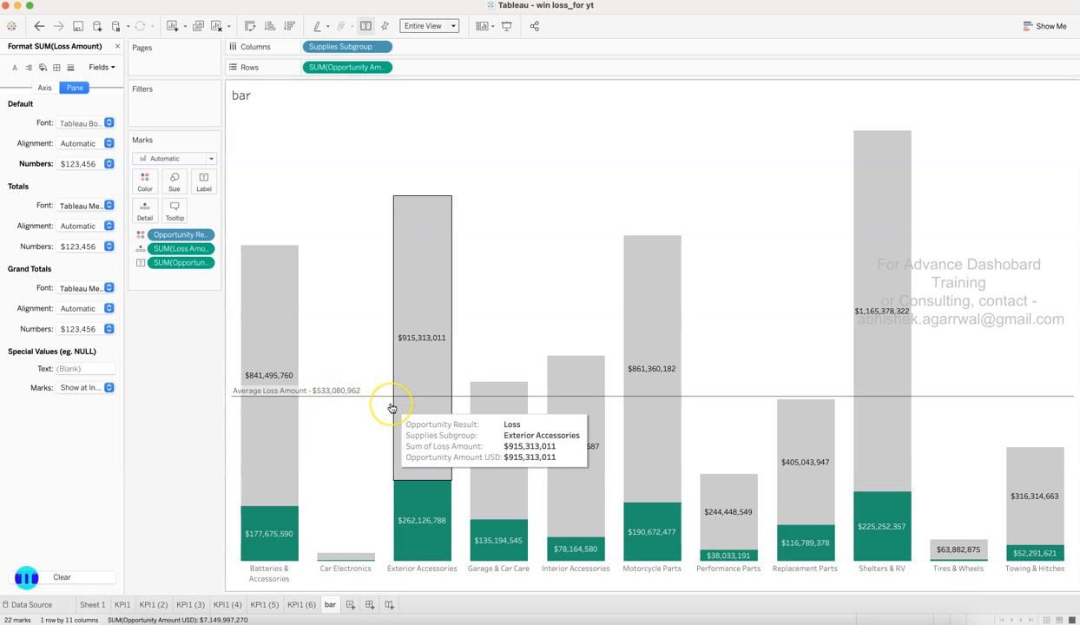
left_click(117, 46)
left_click(78, 30)
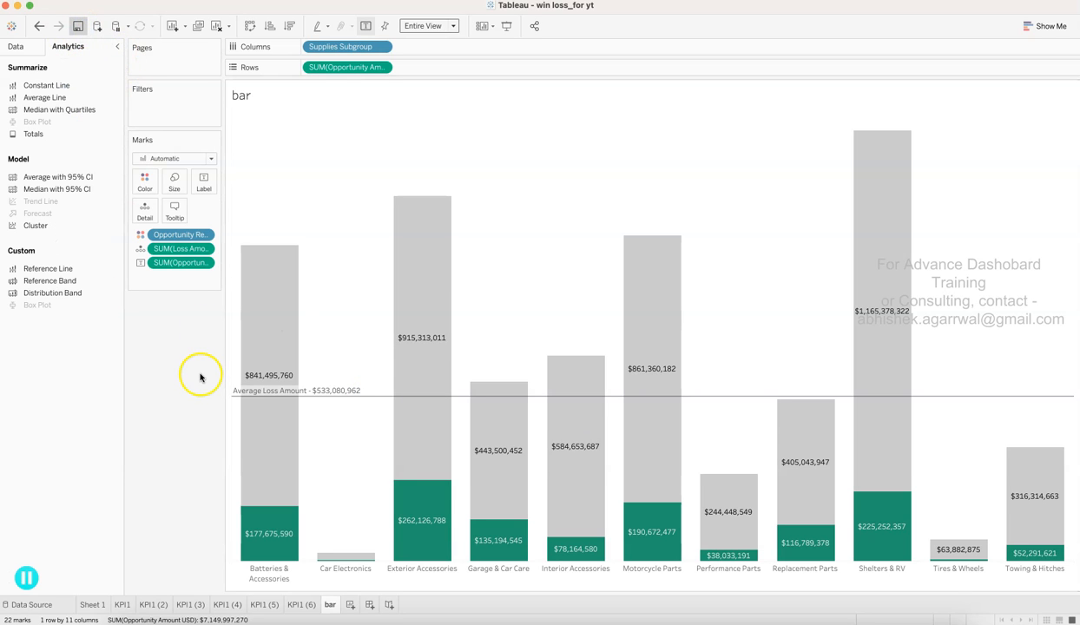
- Change the average loss amount reference line to a dotted style and save the workbook
right_click(373, 401)
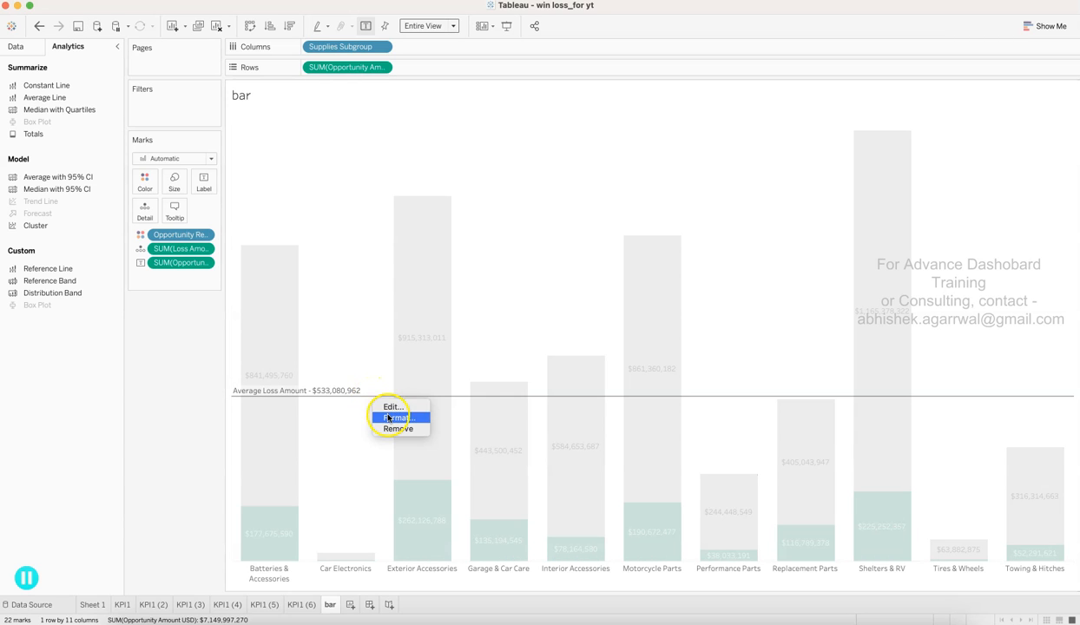
left_click(387, 415)
left_click(380, 398)
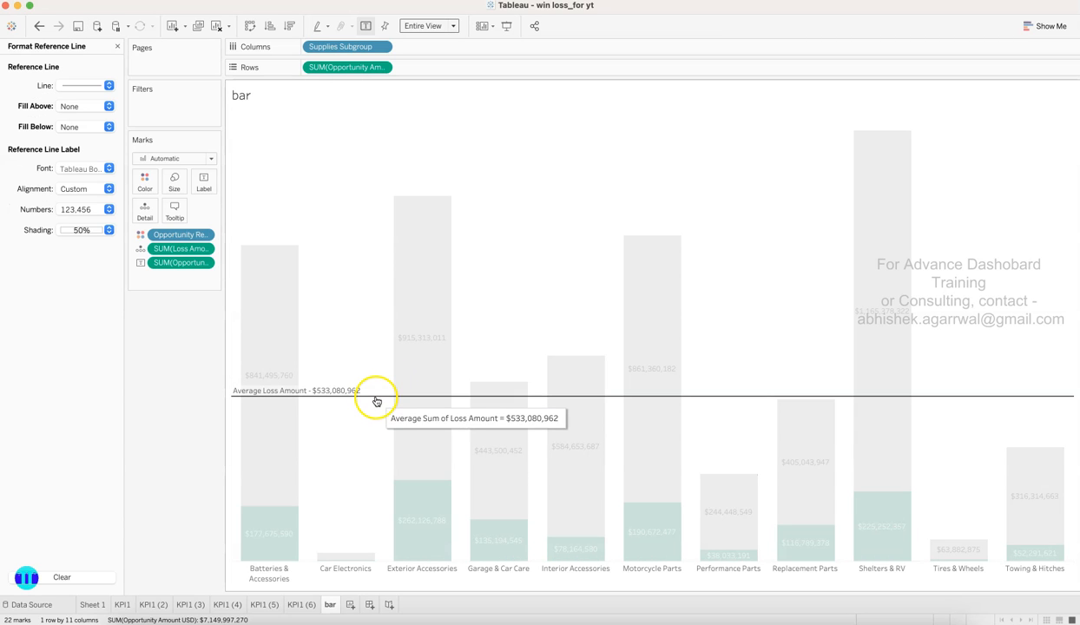
right_click(376, 400)
left_click(396, 414)
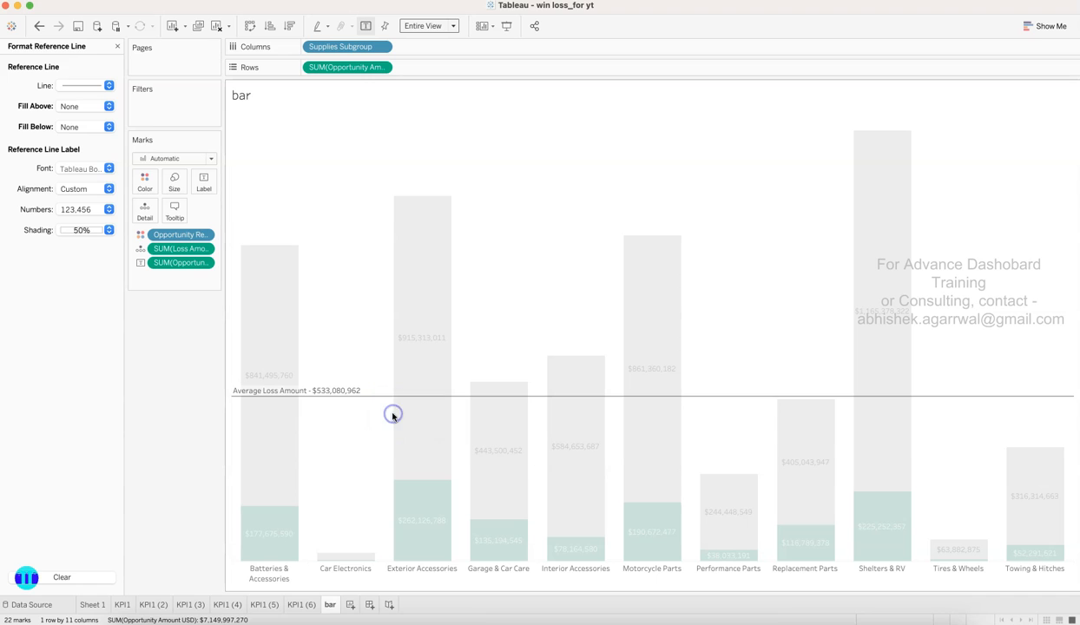
right_click(375, 400)
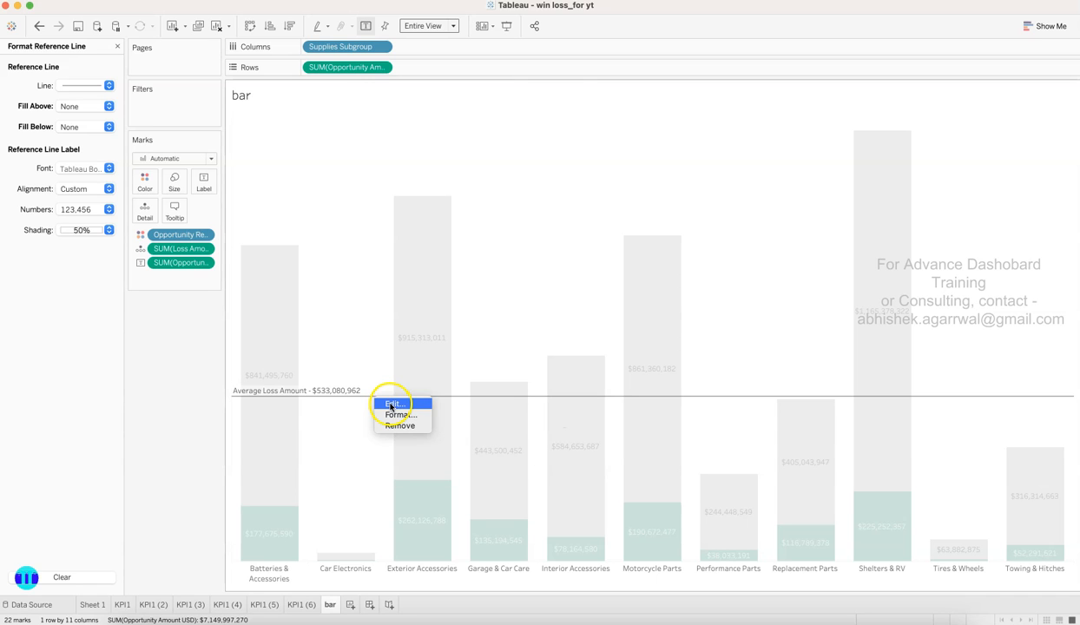
left_click(82, 85)
left_click(83, 84)
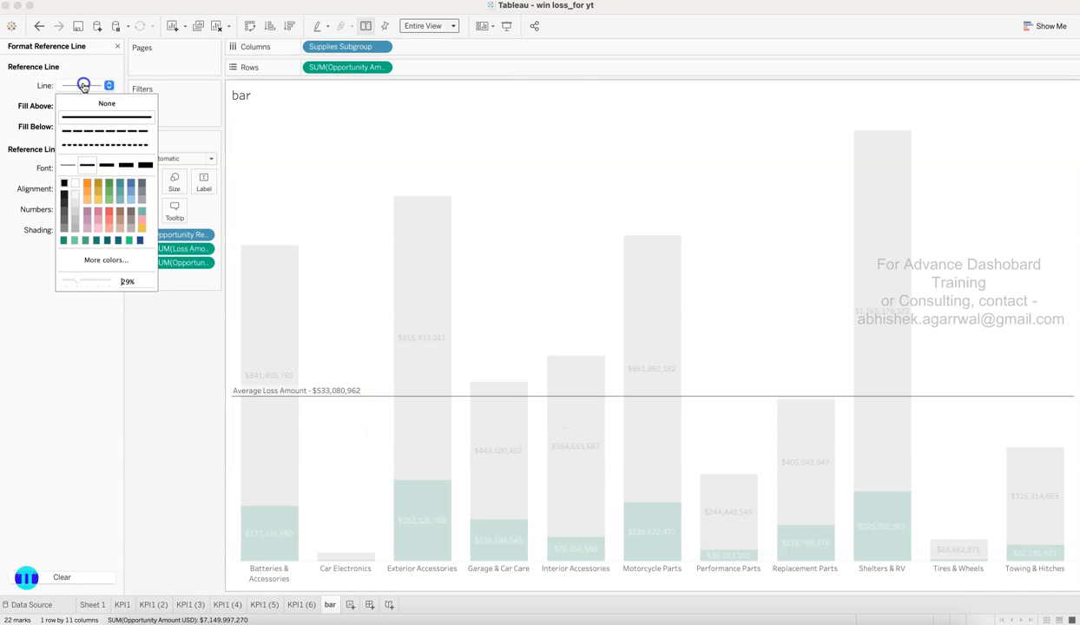
left_click(98, 144)
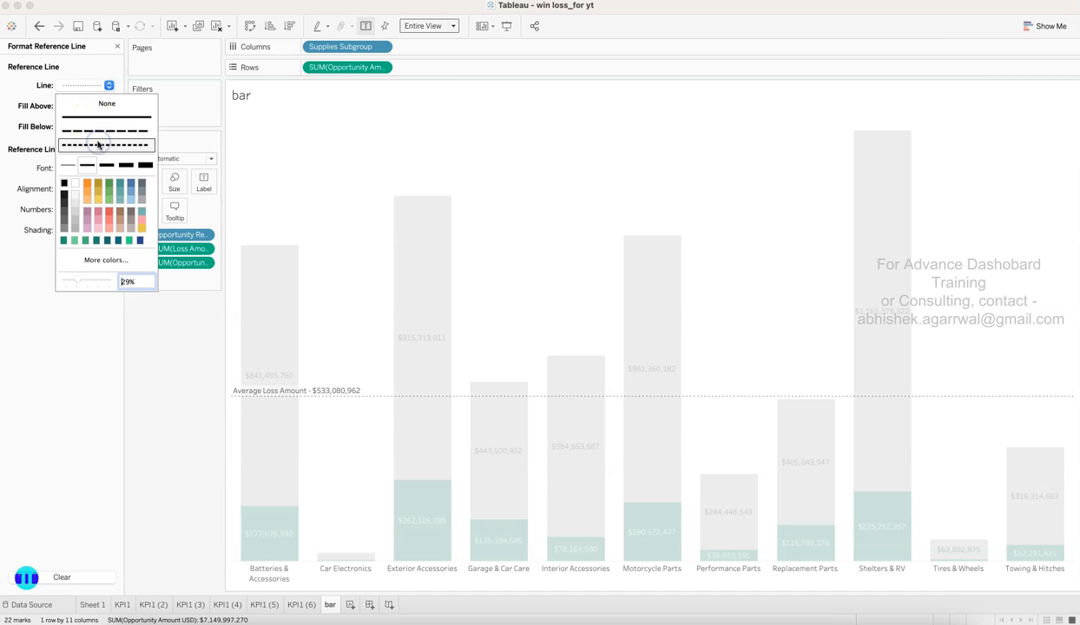
left_click(324, 147)
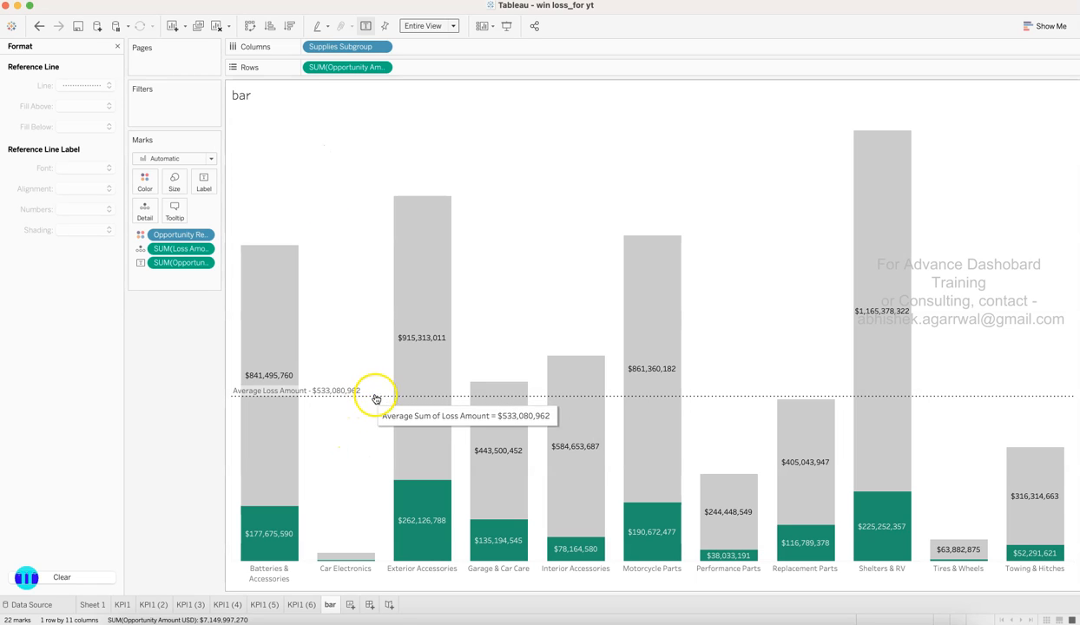
left_click(77, 27)
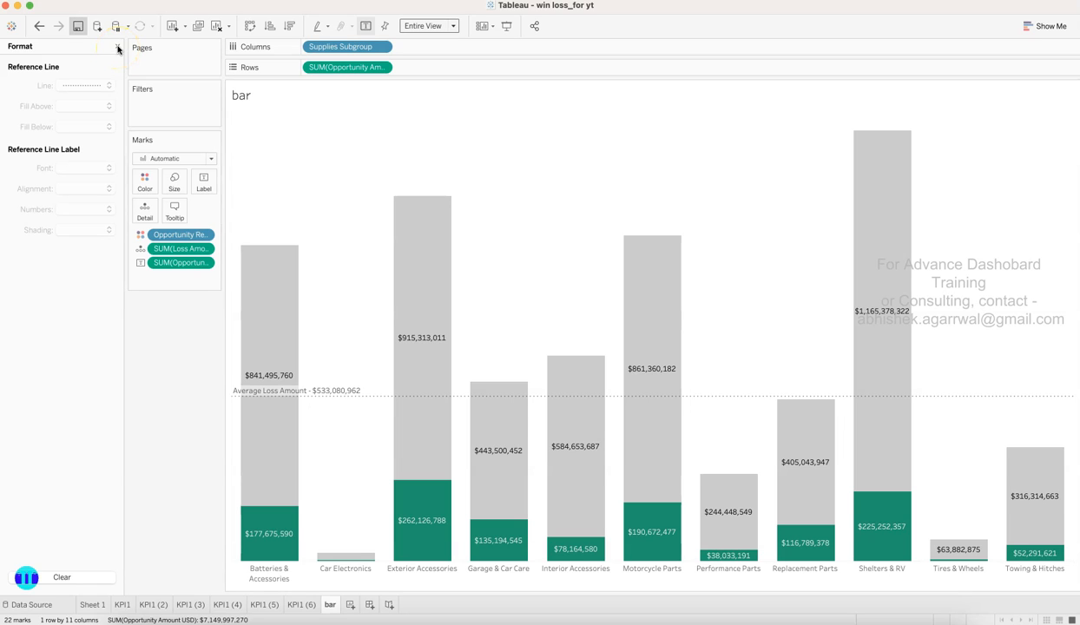
left_click(118, 47)
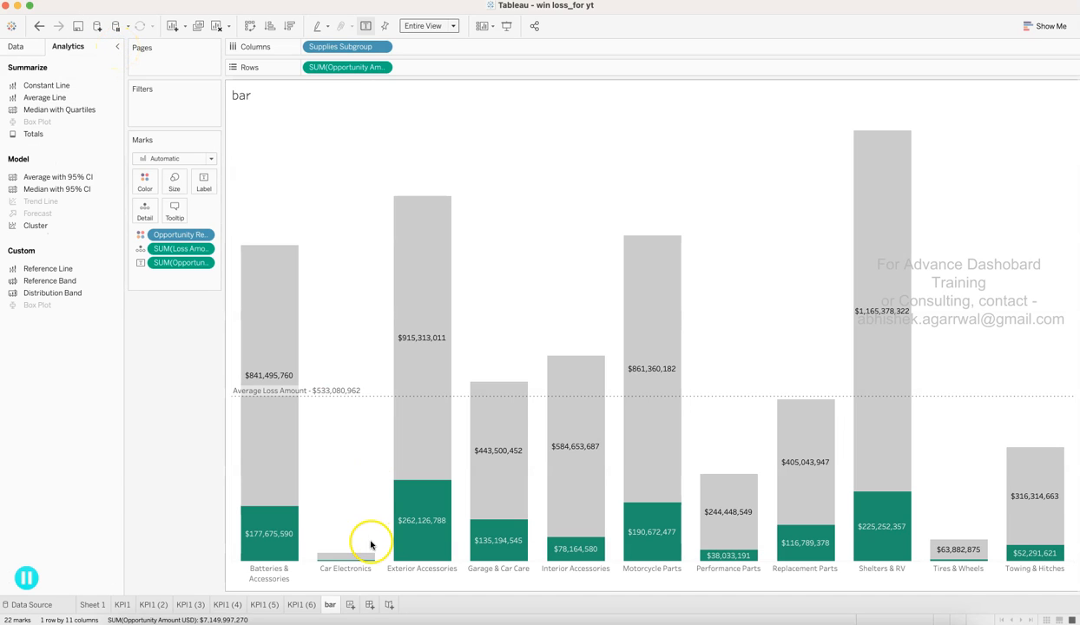
- Create a new worksheet with Competitor Type as rows and the mark type set to Pie
left_click(351, 605)
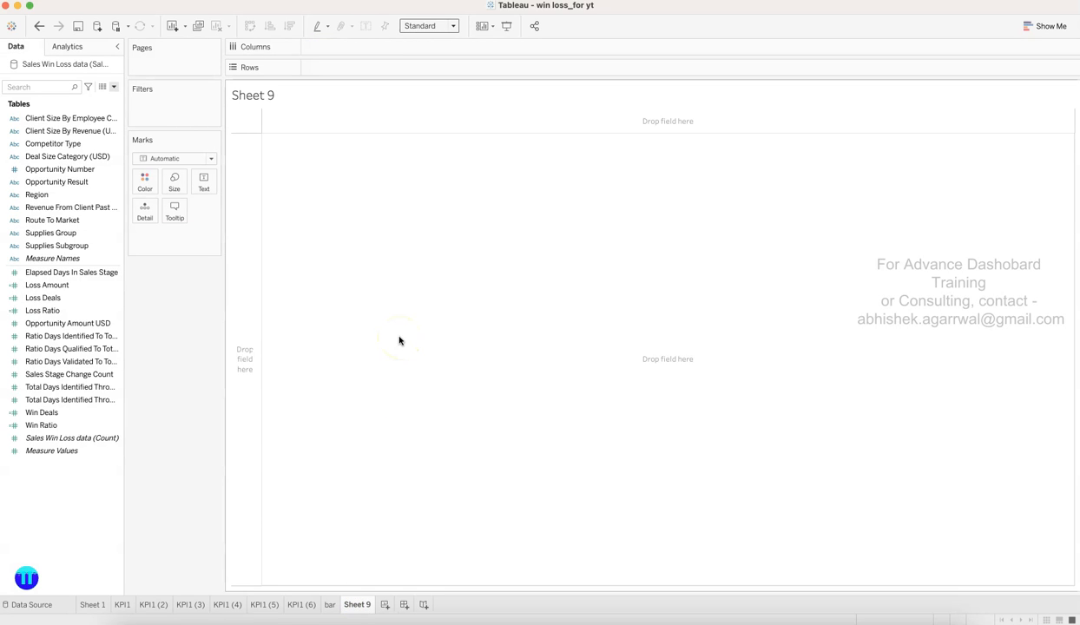
left_click(109, 284)
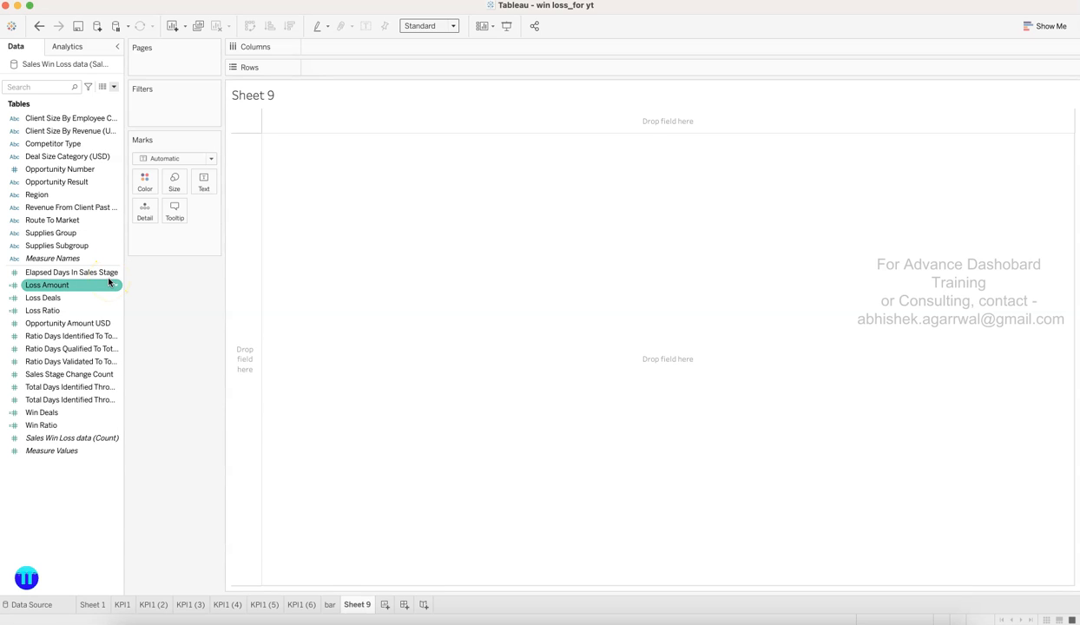
left_click_drag(76, 144, 337, 68)
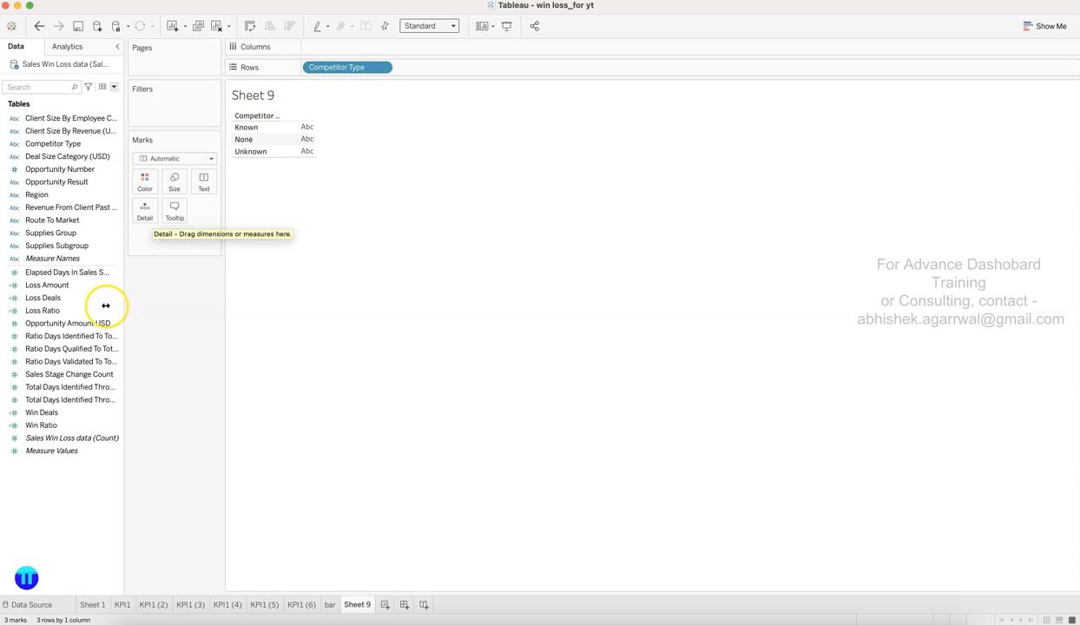
left_click(166, 159)
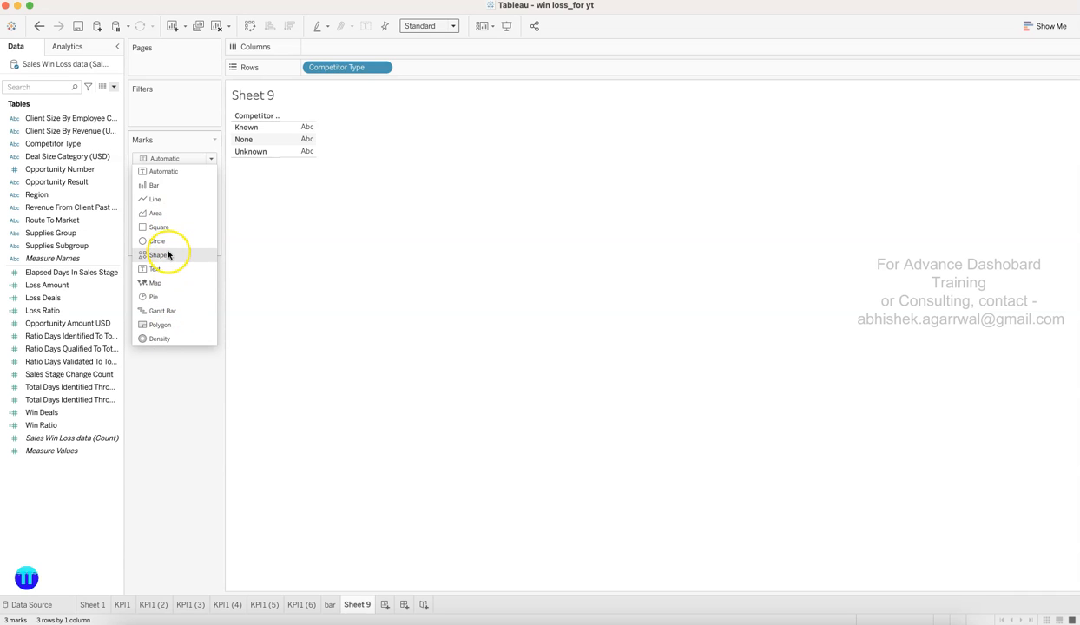
left_click(161, 297)
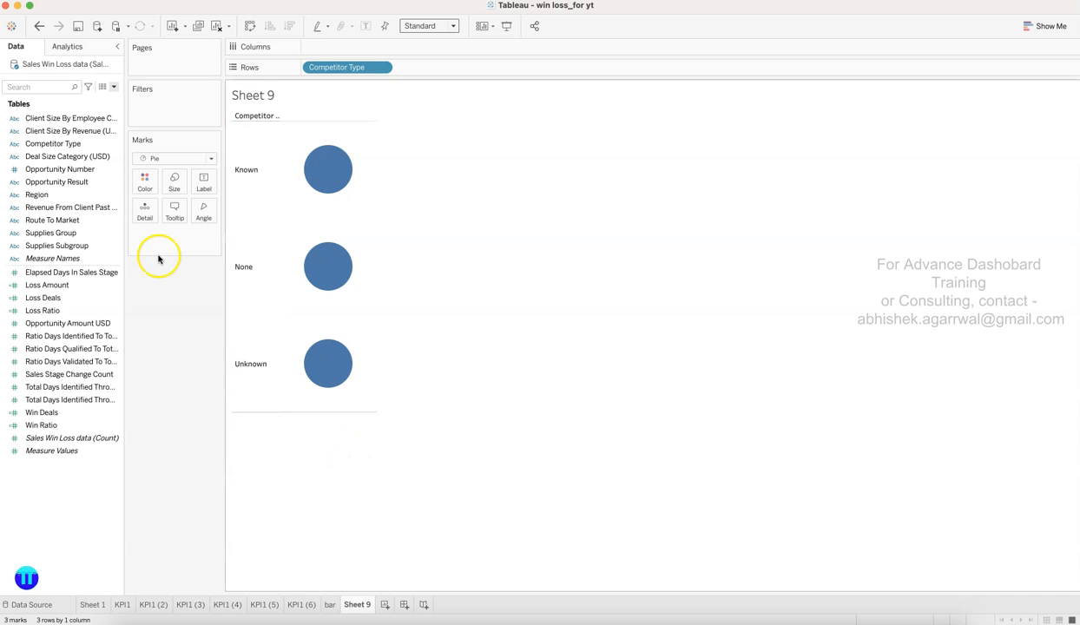
- Color the pies by Opportunity Result and size their slices by Opportunity Amount USD as the angle
left_click(118, 325)
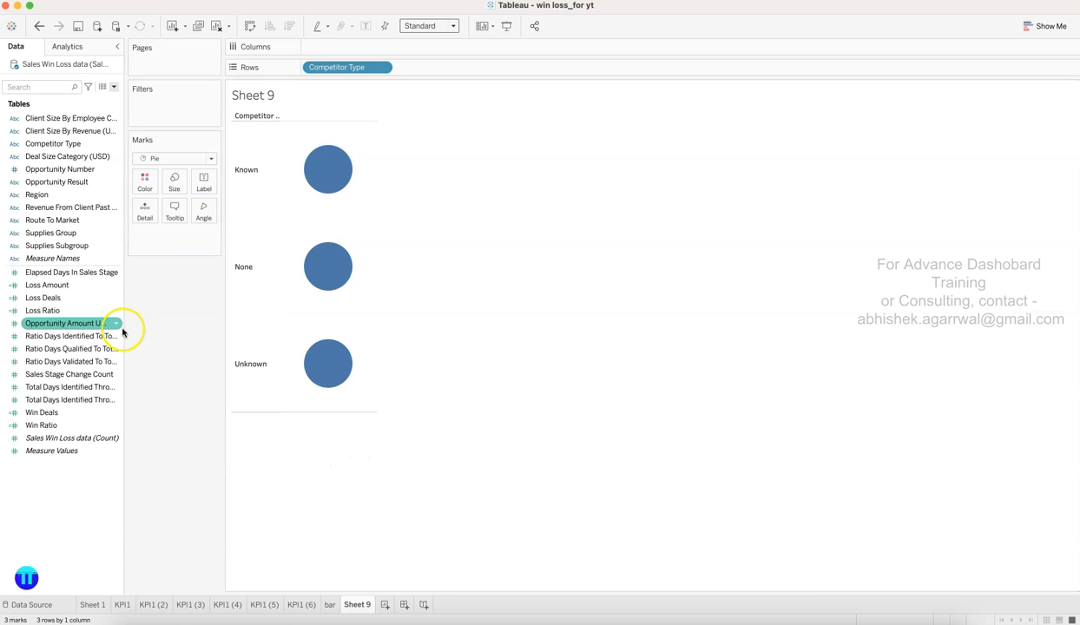
left_click(73, 183)
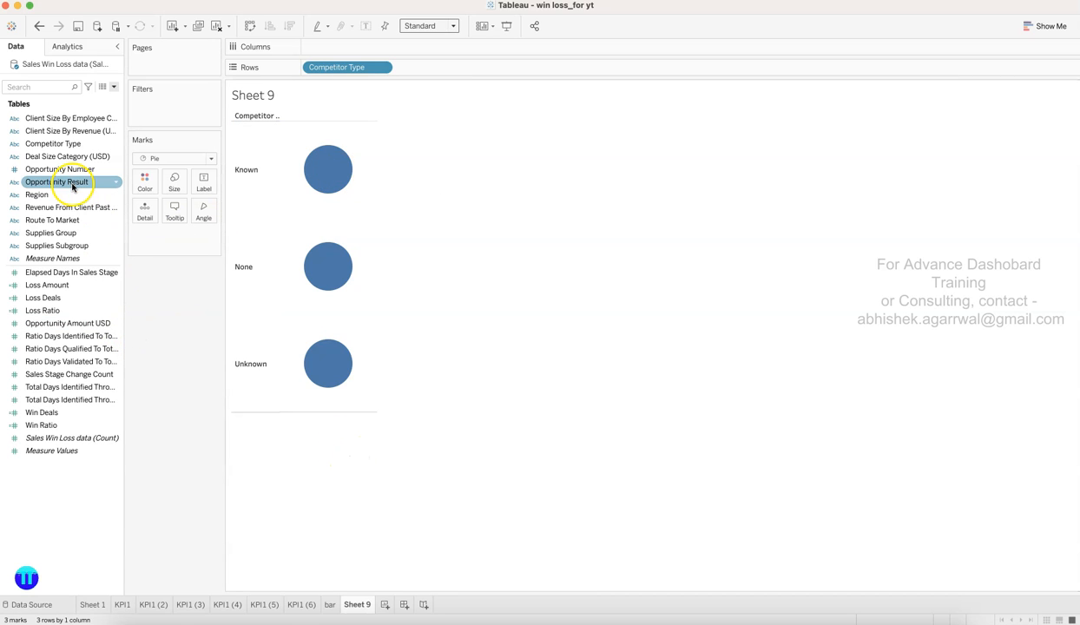
left_click(68, 221)
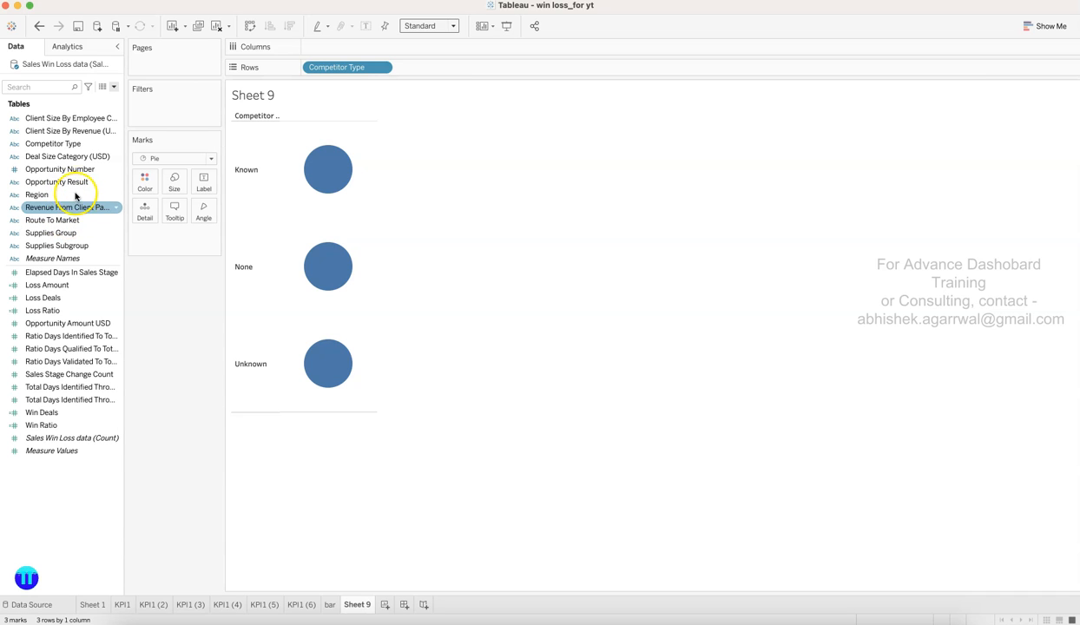
left_click_drag(75, 182, 152, 180)
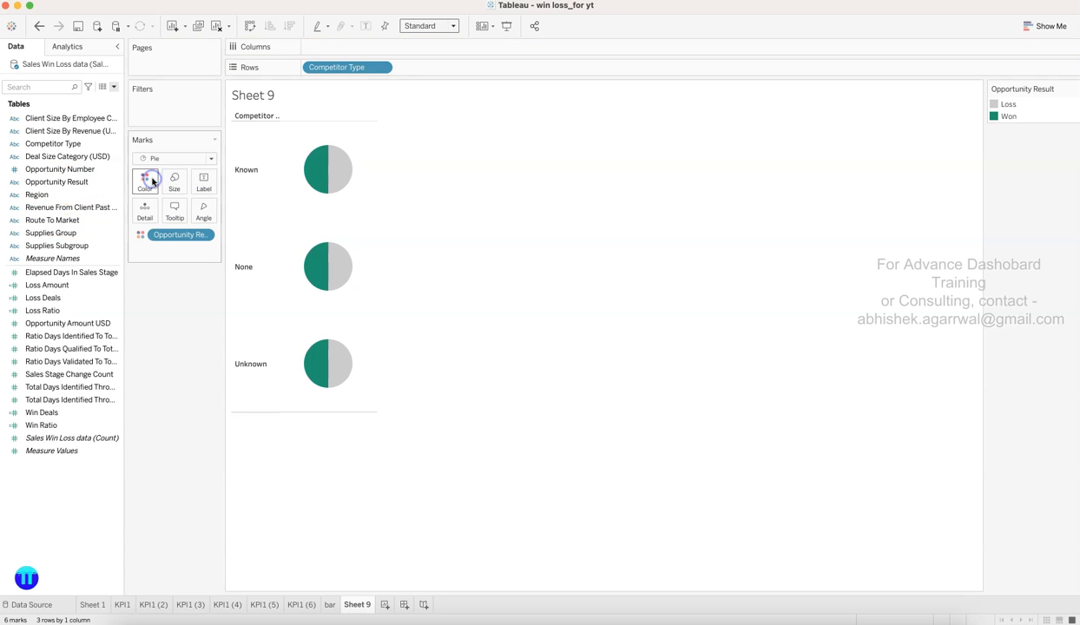
left_click(94, 339)
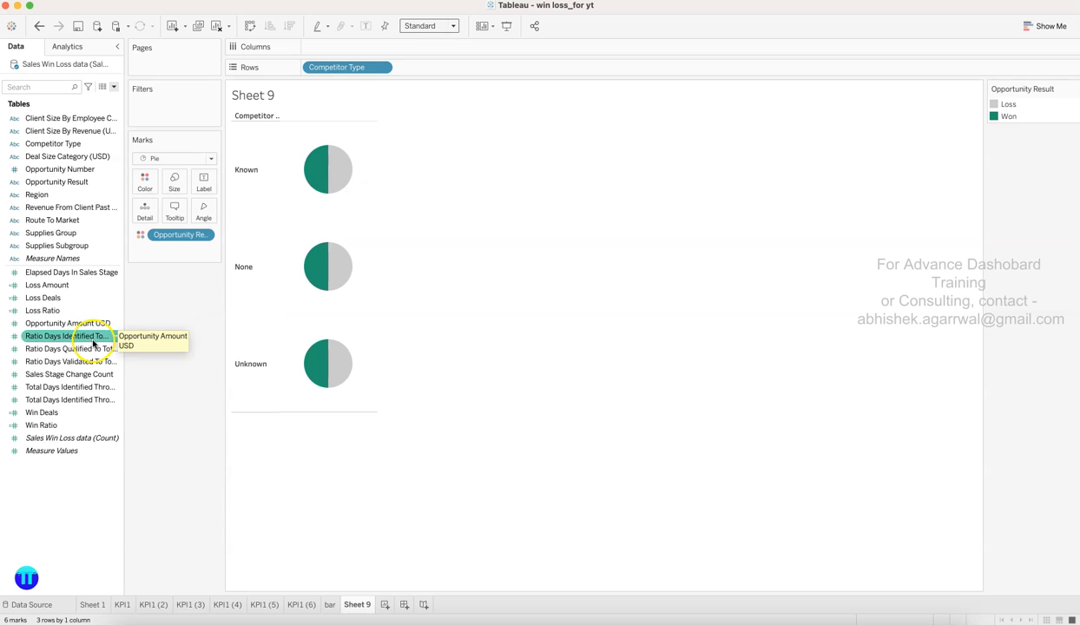
left_click_drag(80, 323, 206, 214)
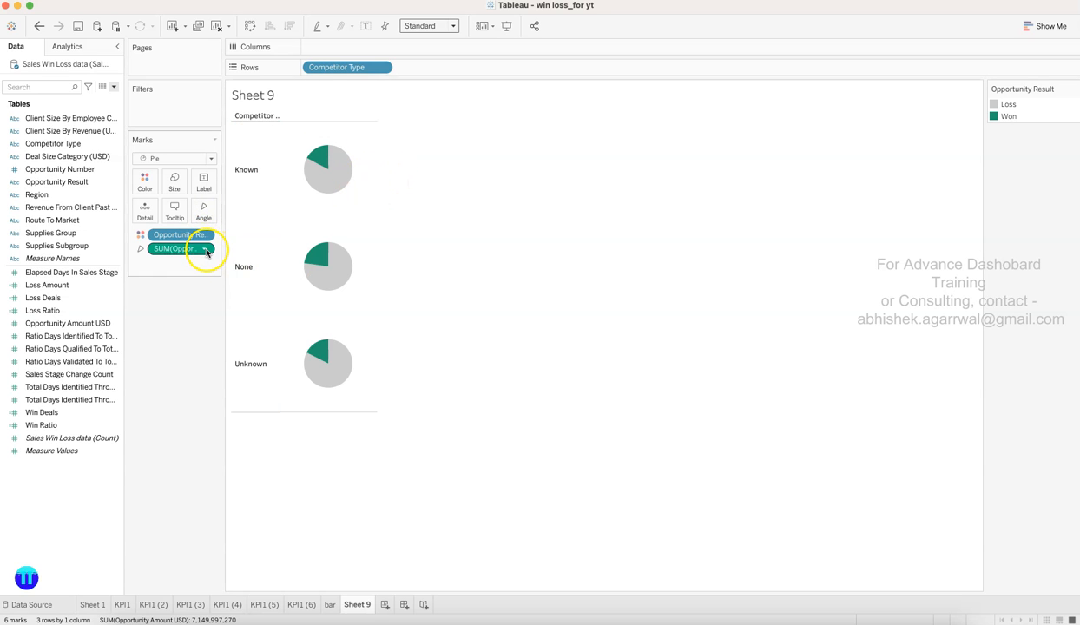
- Apply the Percent of Total quick table calculation to the SUM(Opportunity Amount USD) angle field
left_click(206, 250)
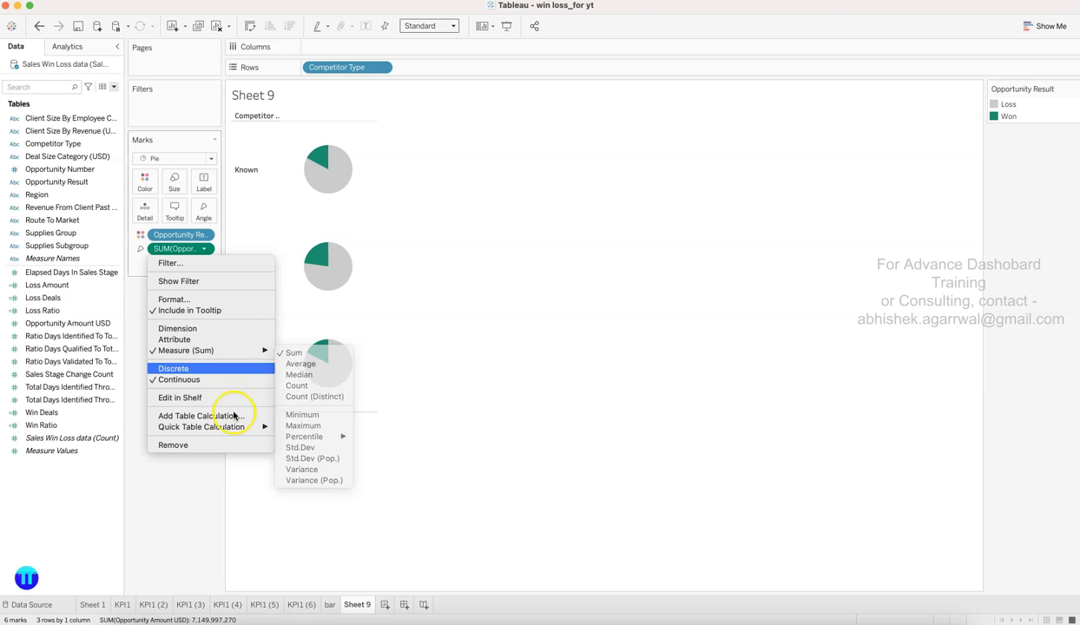
mouse_move(236, 426)
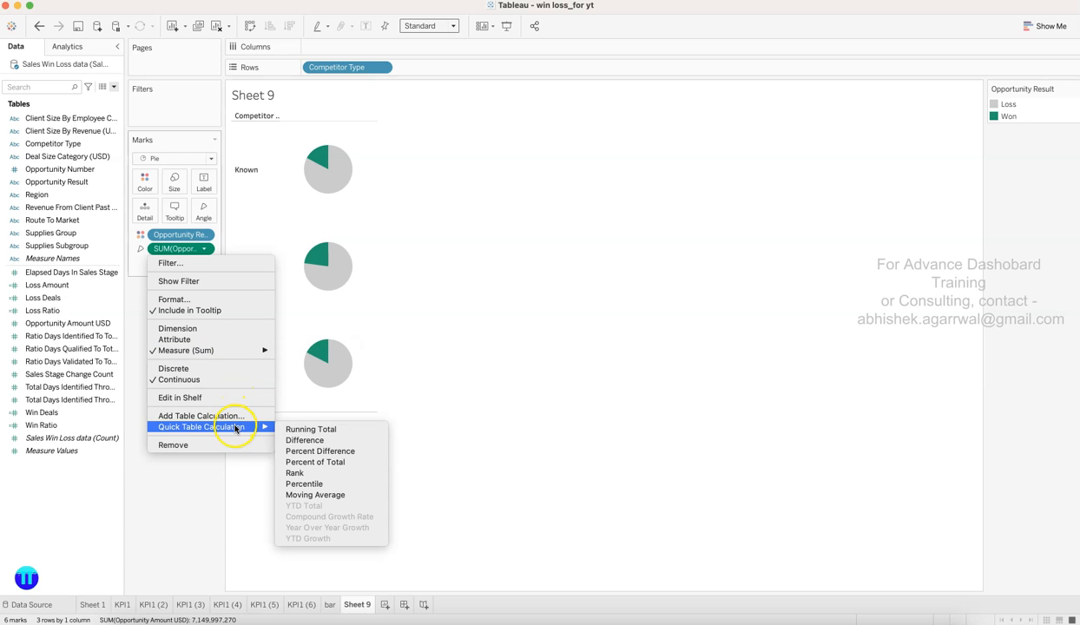
left_click(326, 461)
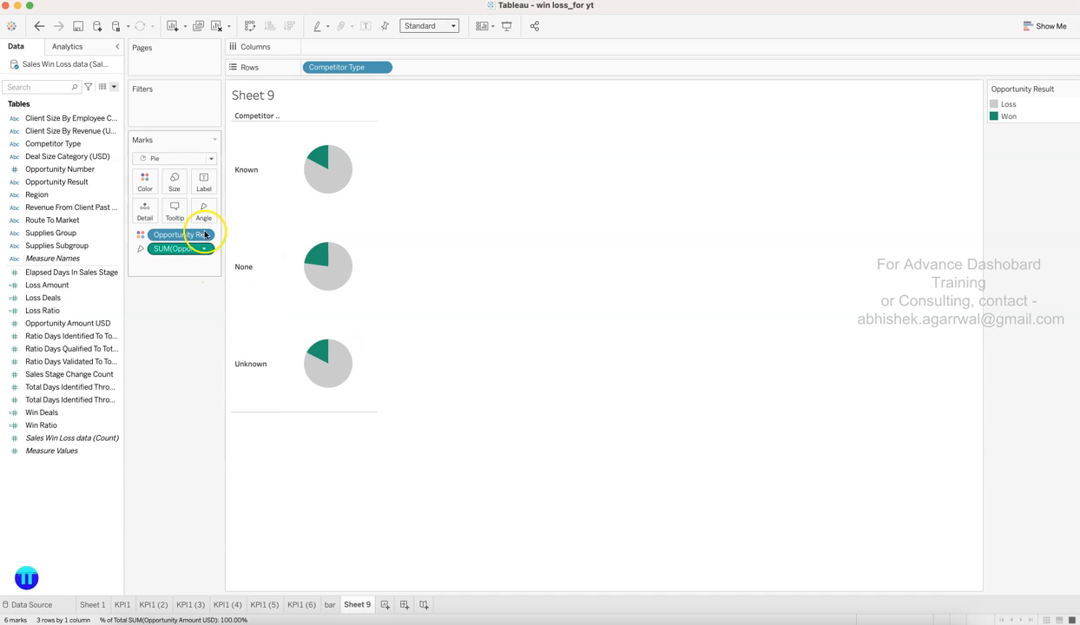
- Show mark labels on the pies and add Opportunity Amount USD as the label field
left_click(203, 181)
left_click(233, 210)
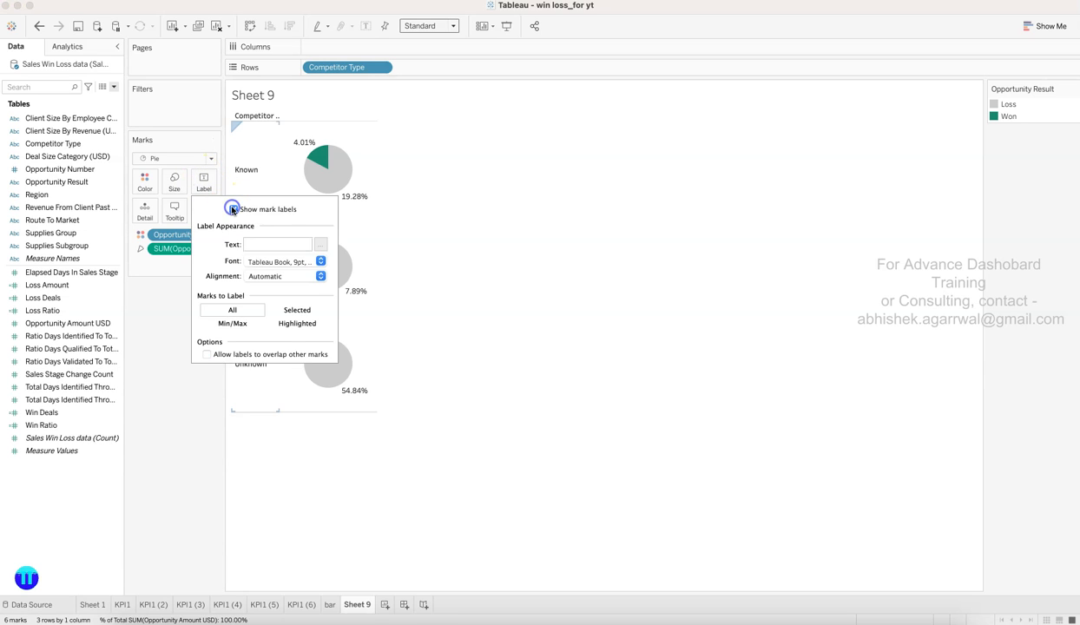
left_click(169, 475)
left_click_drag(69, 323, 198, 186)
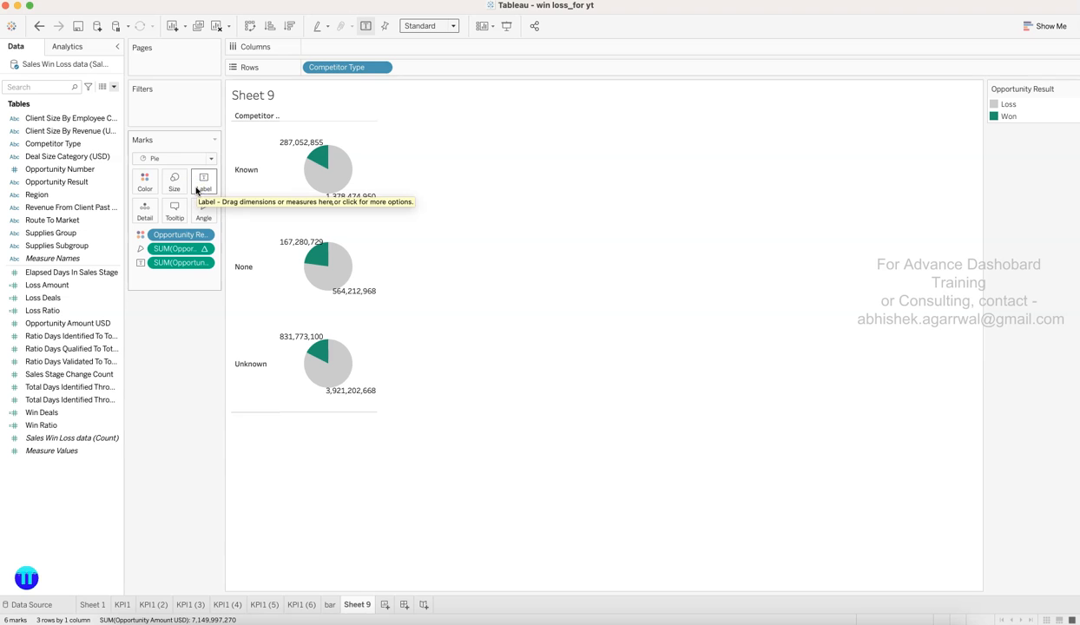
left_click(202, 184)
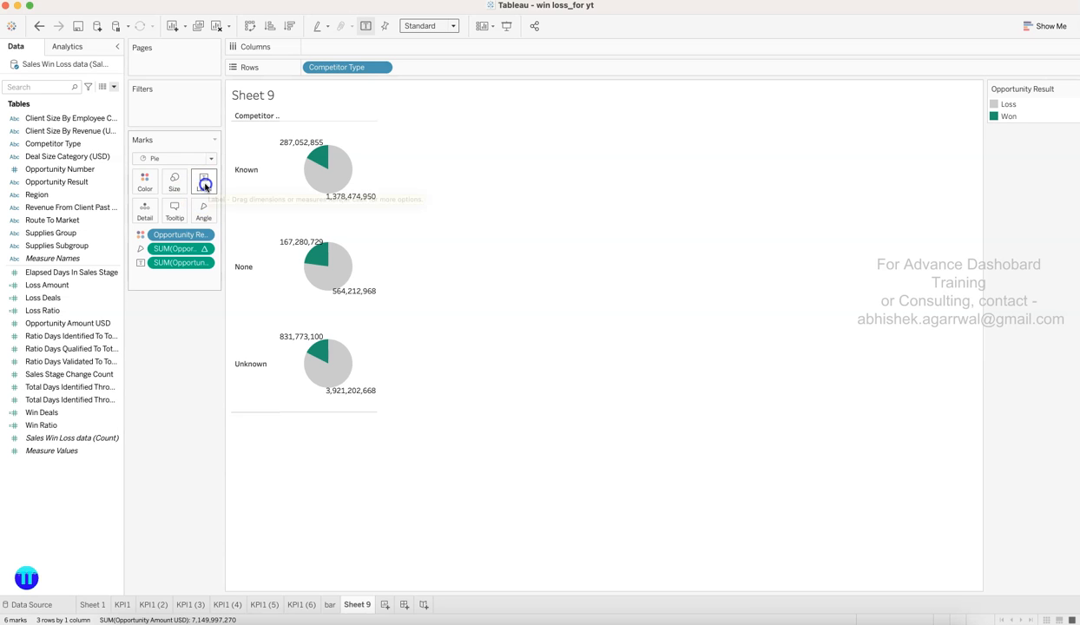
left_click(149, 389)
left_click(202, 184)
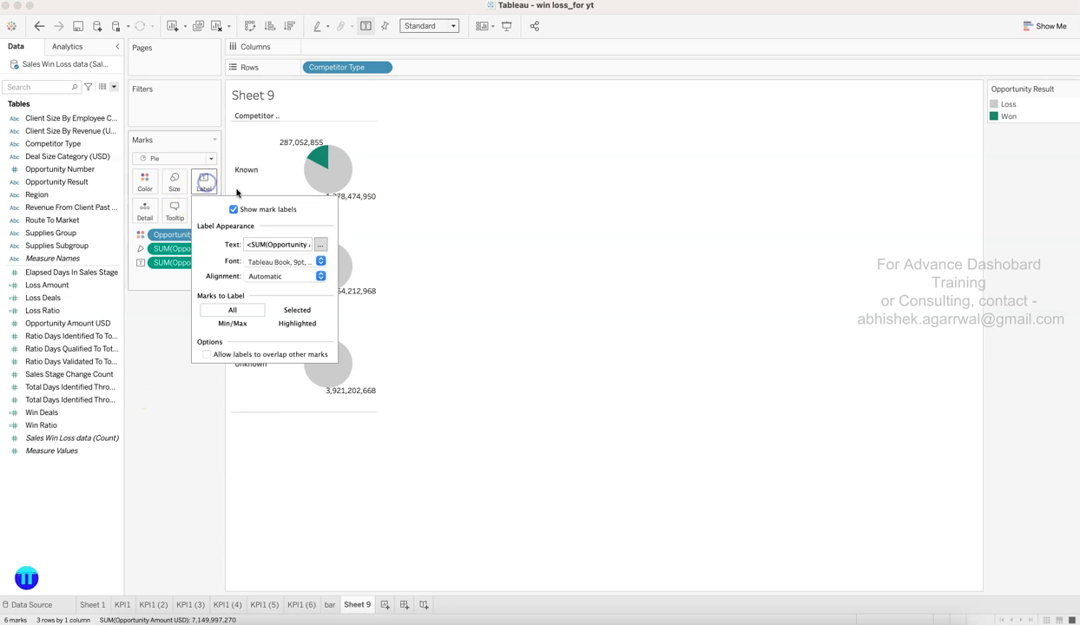
left_click(319, 244)
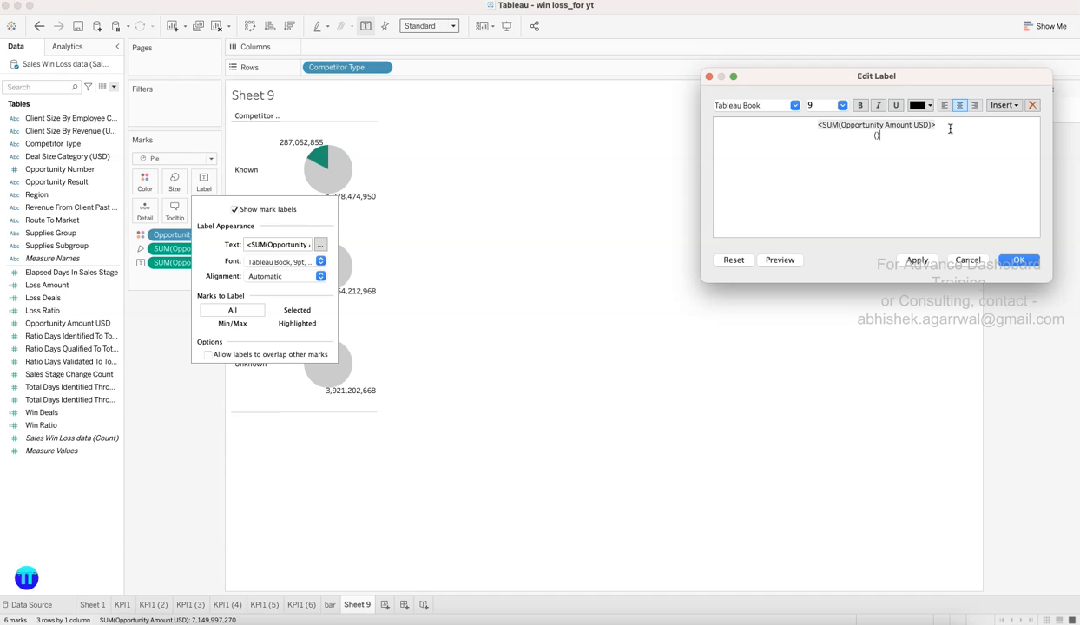
left_click(1003, 106)
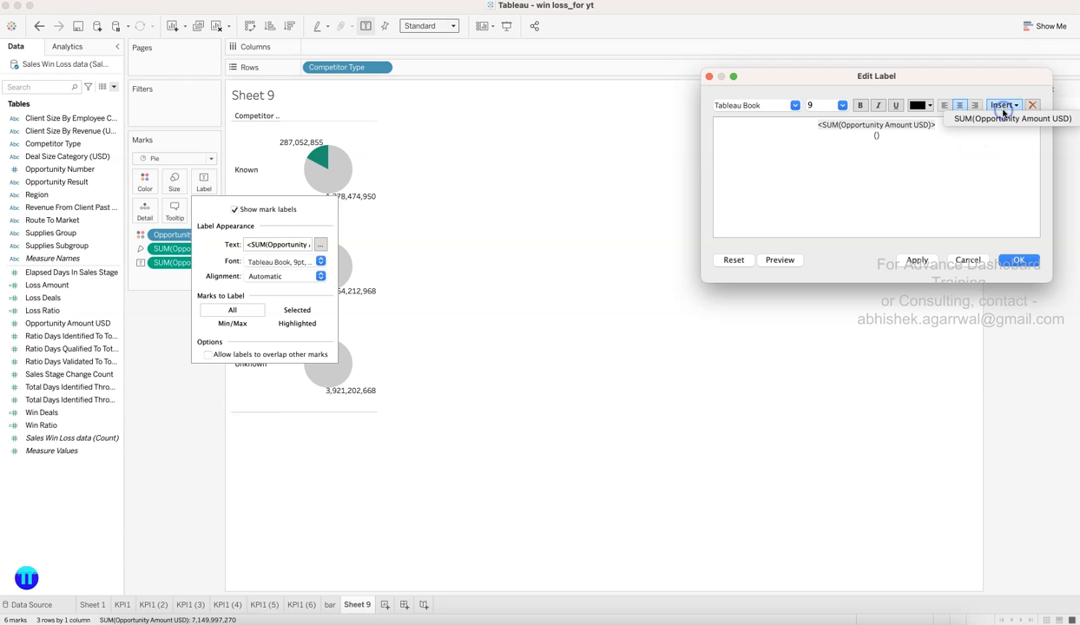
left_click(1003, 106)
left_click(899, 139)
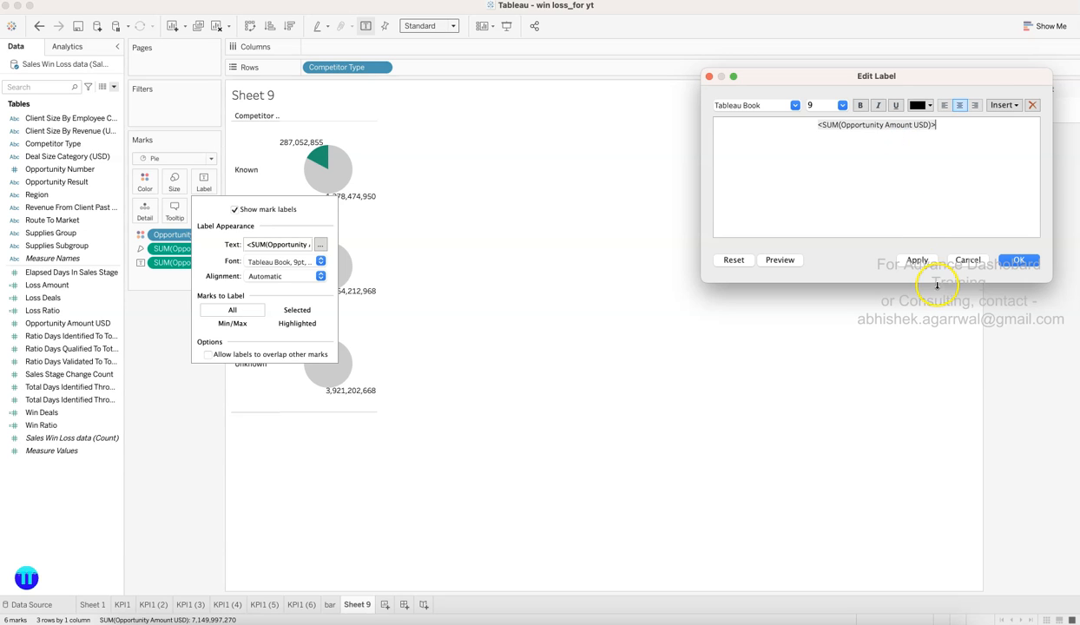
left_click(1020, 258)
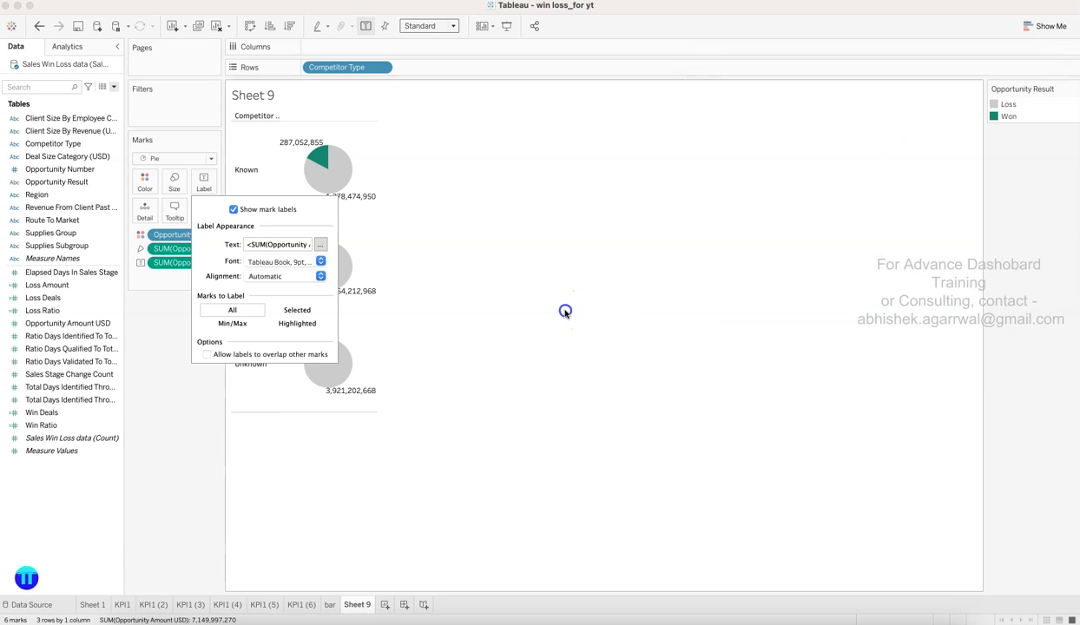
left_click(171, 357)
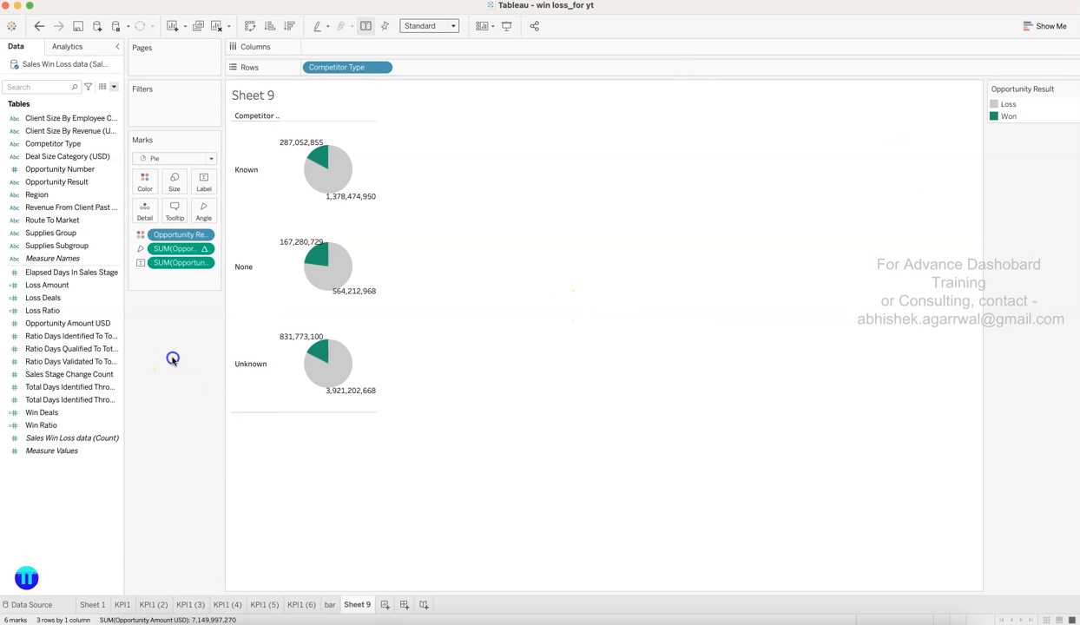
- Turn off the mark labels on the pies
left_click(205, 249)
left_click(213, 179)
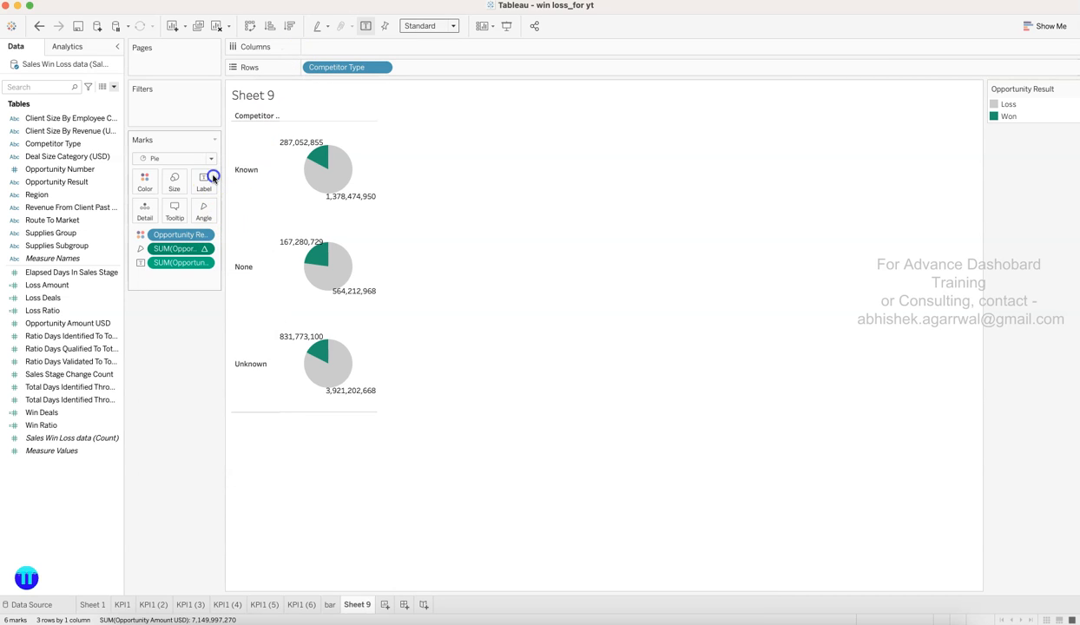
left_click(212, 179)
left_click(232, 209)
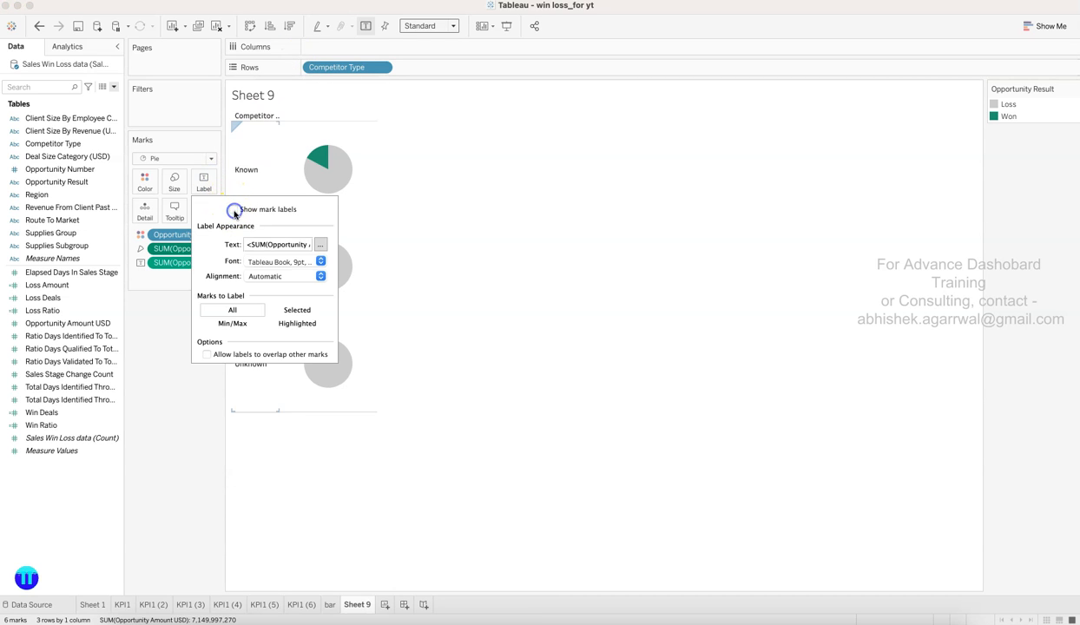
left_click(196, 444)
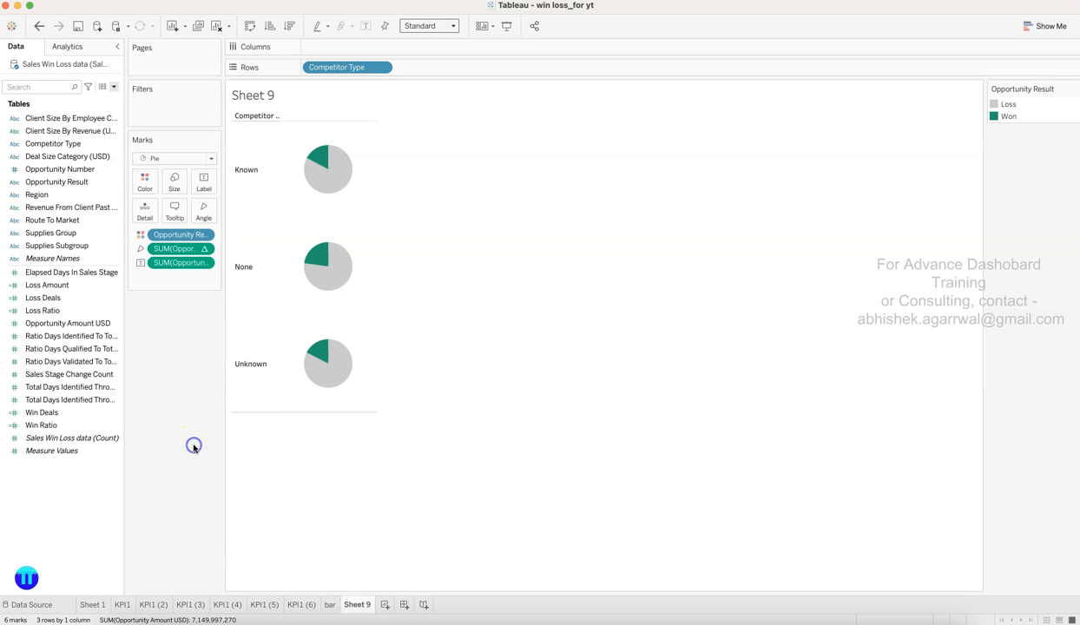
left_click(205, 250)
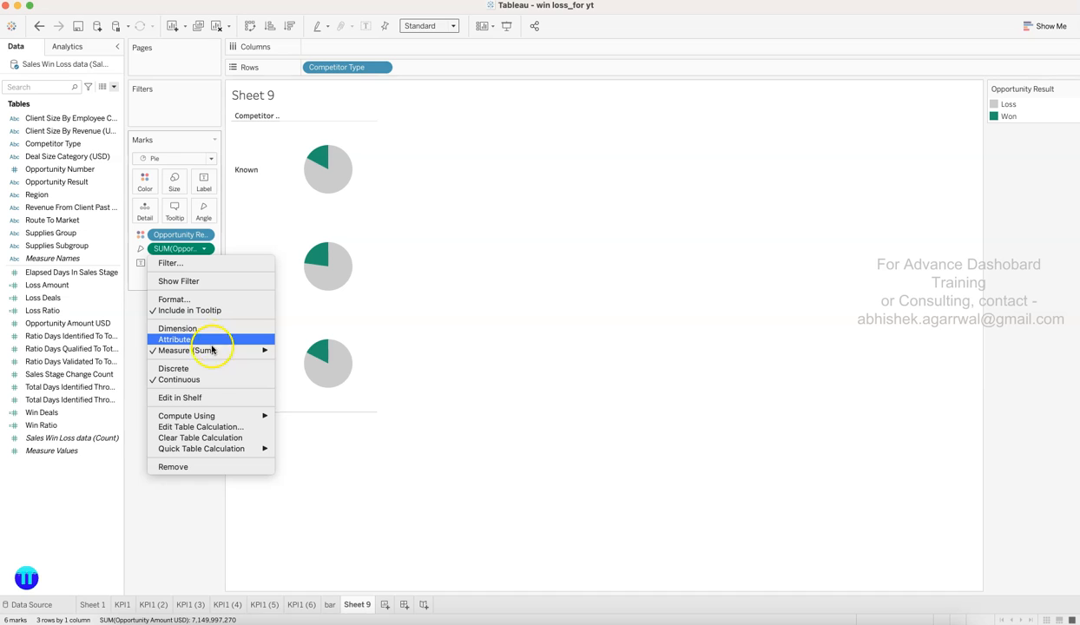
left_click(205, 535)
- Set the sheet's fit to Entire View
mouse_move(340, 170)
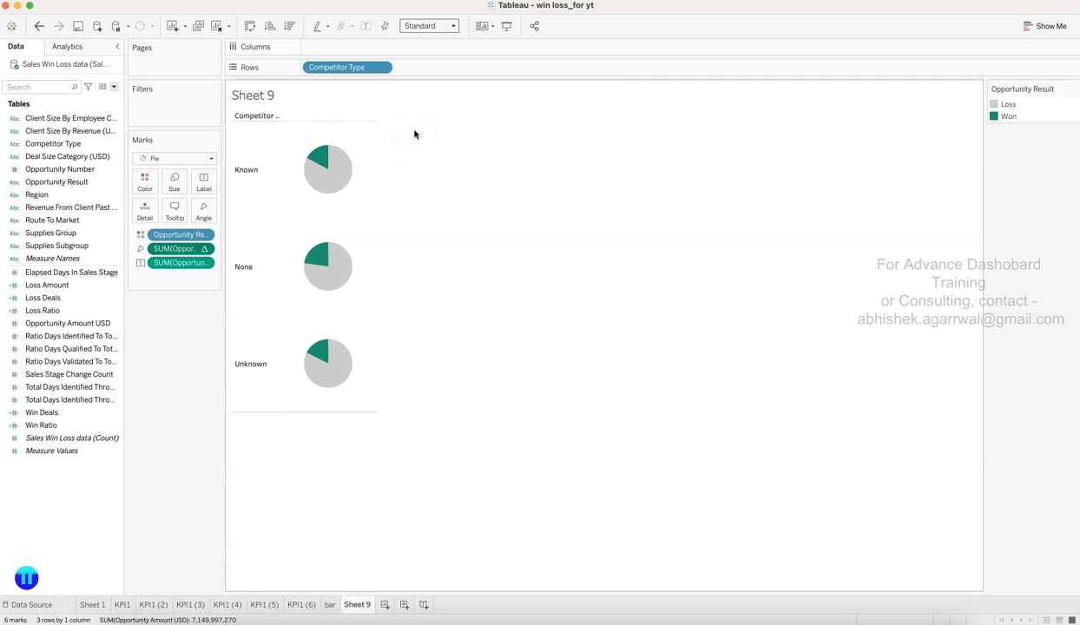
left_click(429, 25)
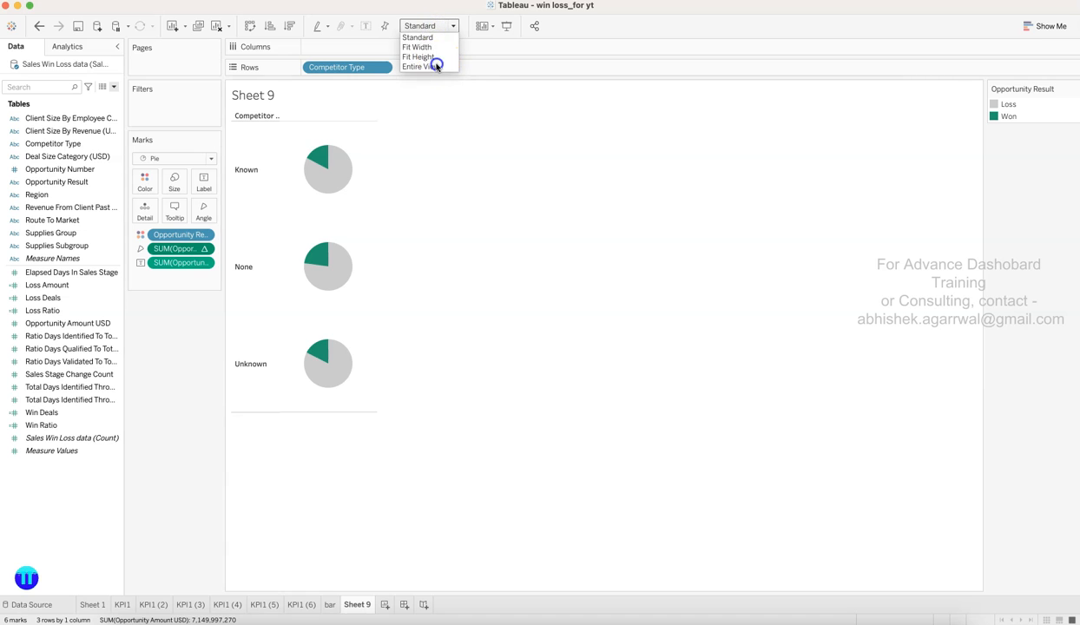
left_click(434, 66)
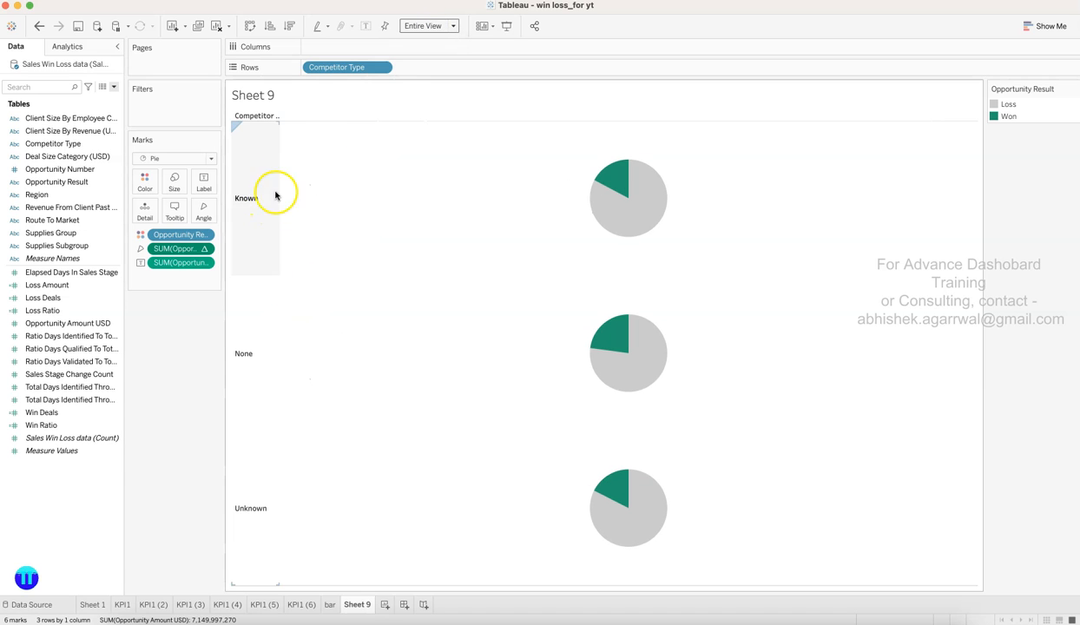
- Add two MIN(0) calculations side by side to Columns to duplicate the pies
double_click(382, 50)
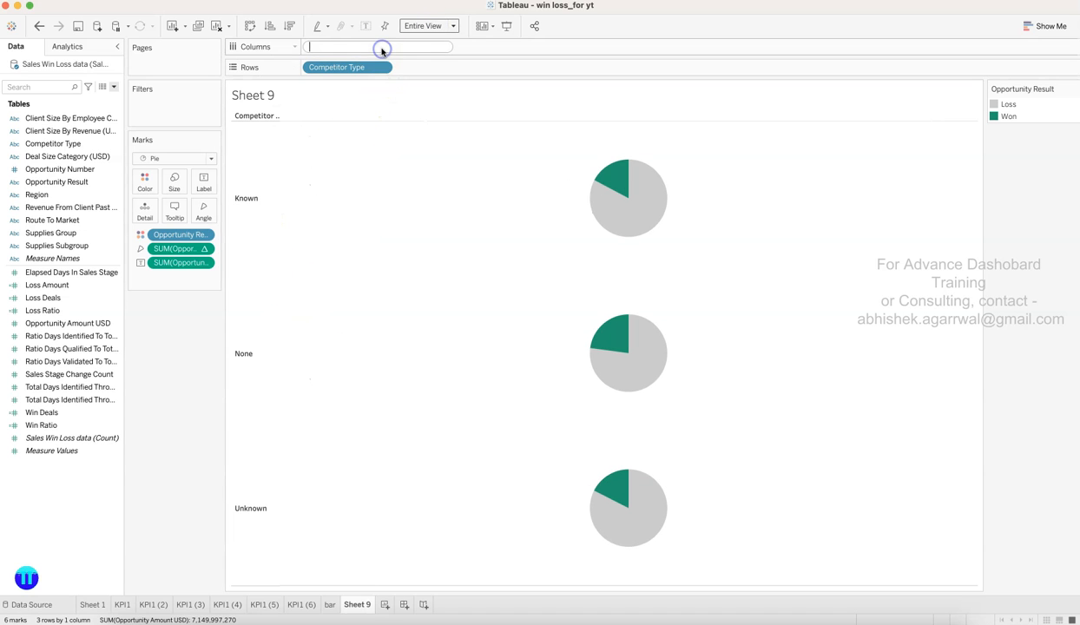
type("MIN")
key("Return")
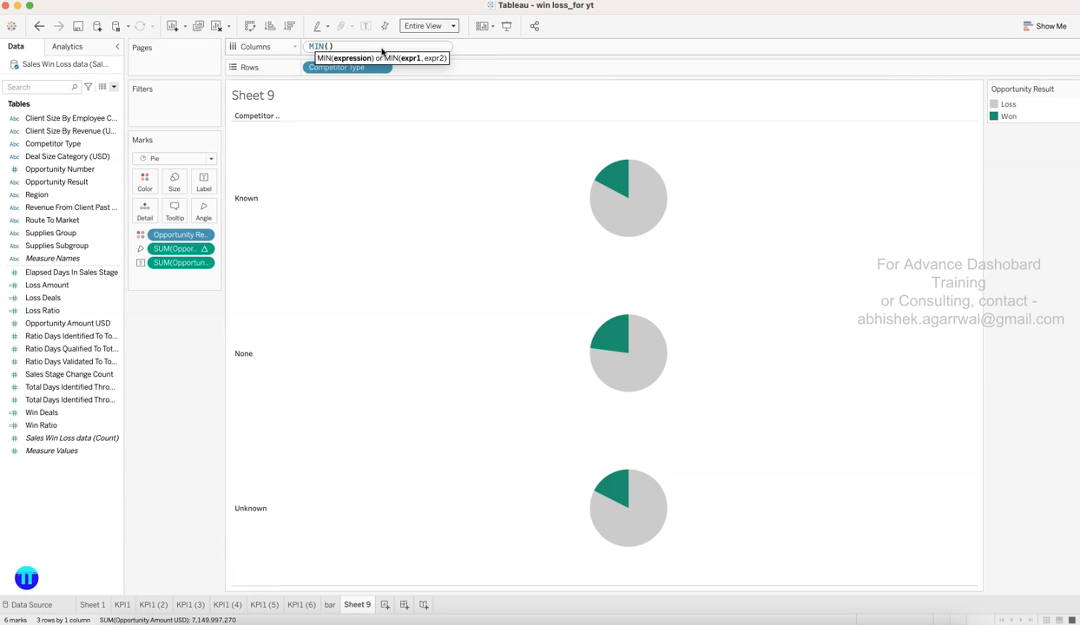
type("0")
key("Return")
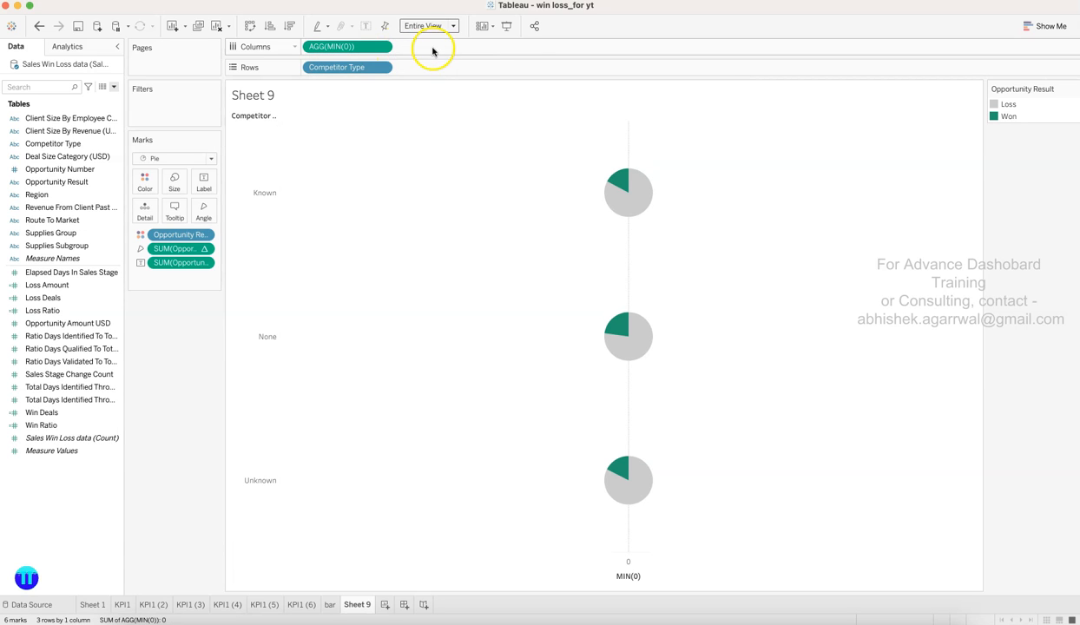
type("MIN")
key("Return")
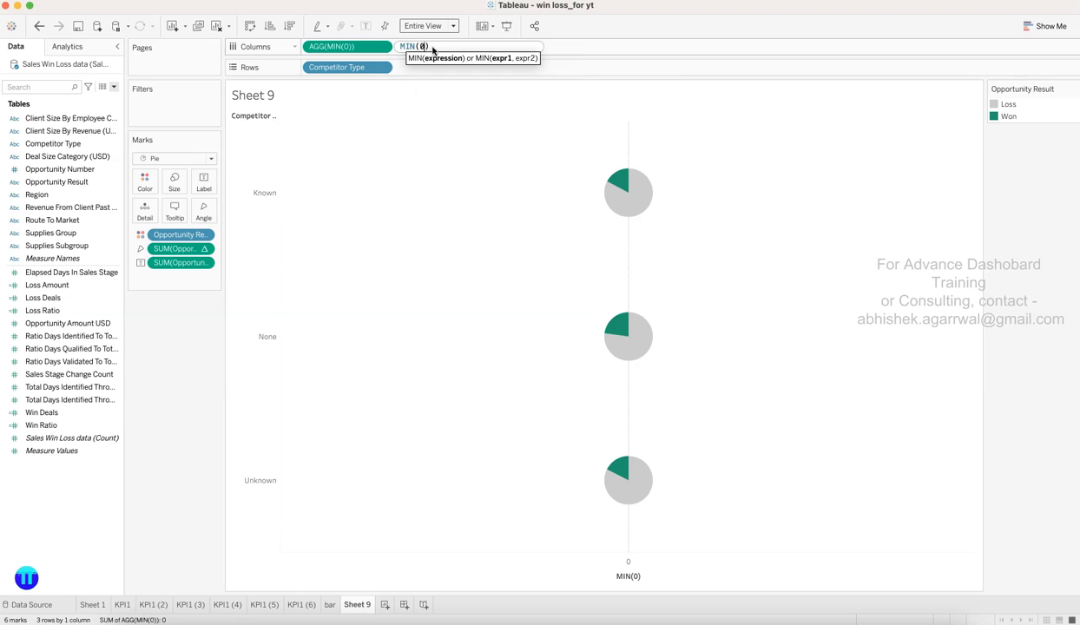
key("Return")
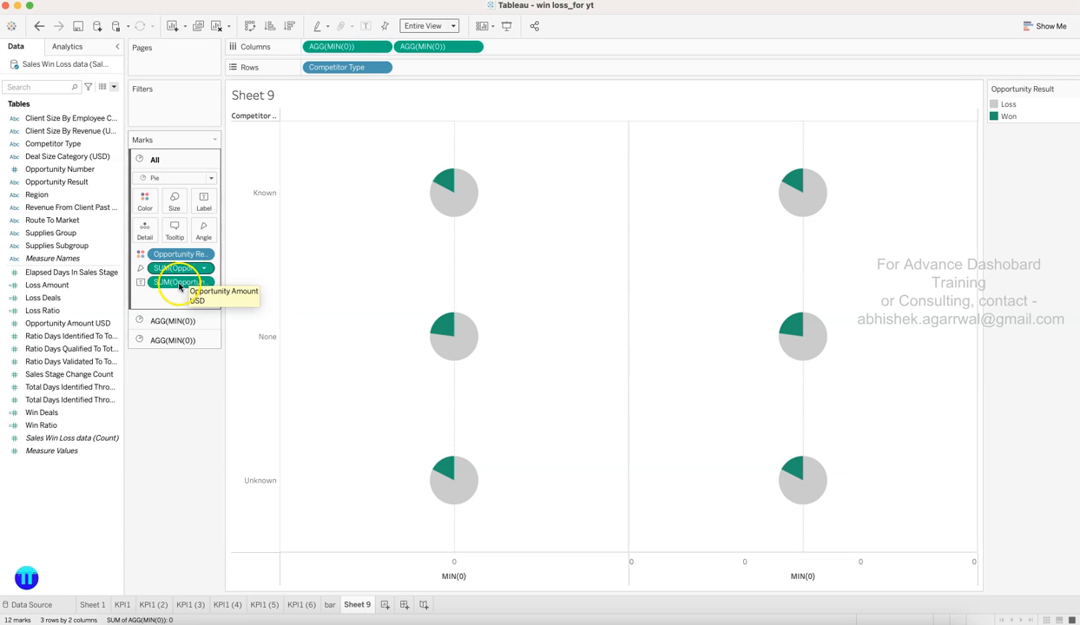
- Show mark labels on all pies and format the amount label as custom currency with 0 decimal places in Millions (M)
left_click(204, 208)
left_click(232, 228)
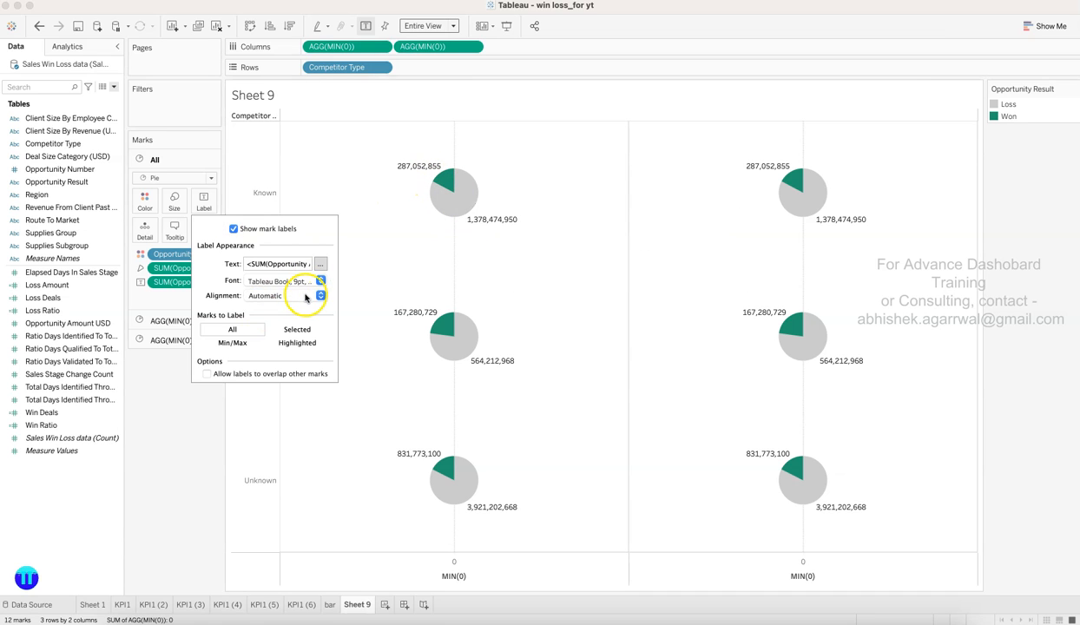
left_click(204, 282)
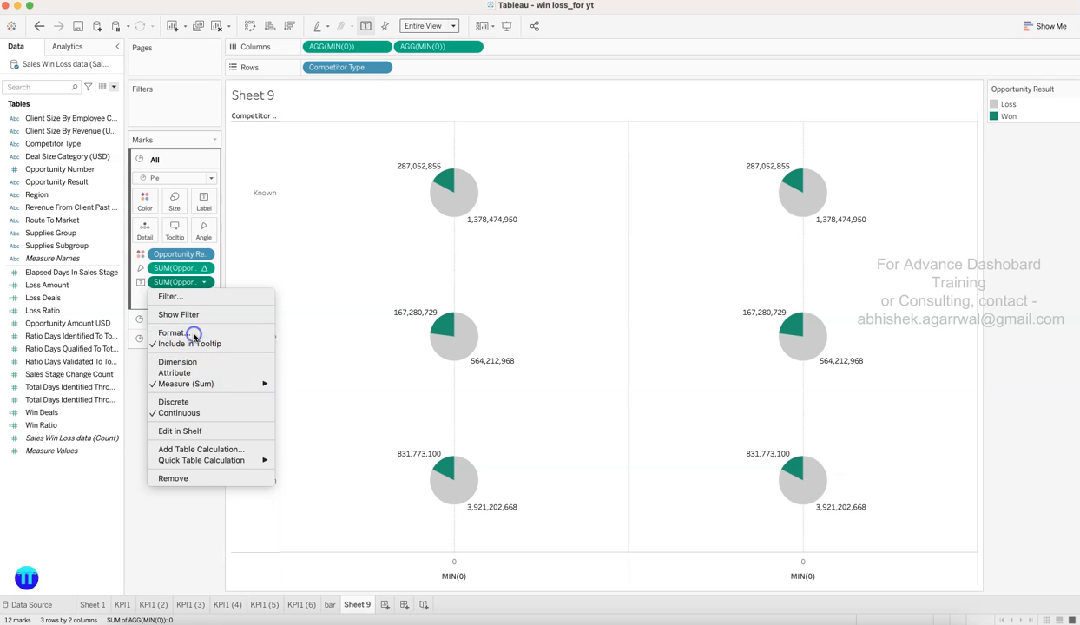
left_click(187, 333)
left_click(86, 165)
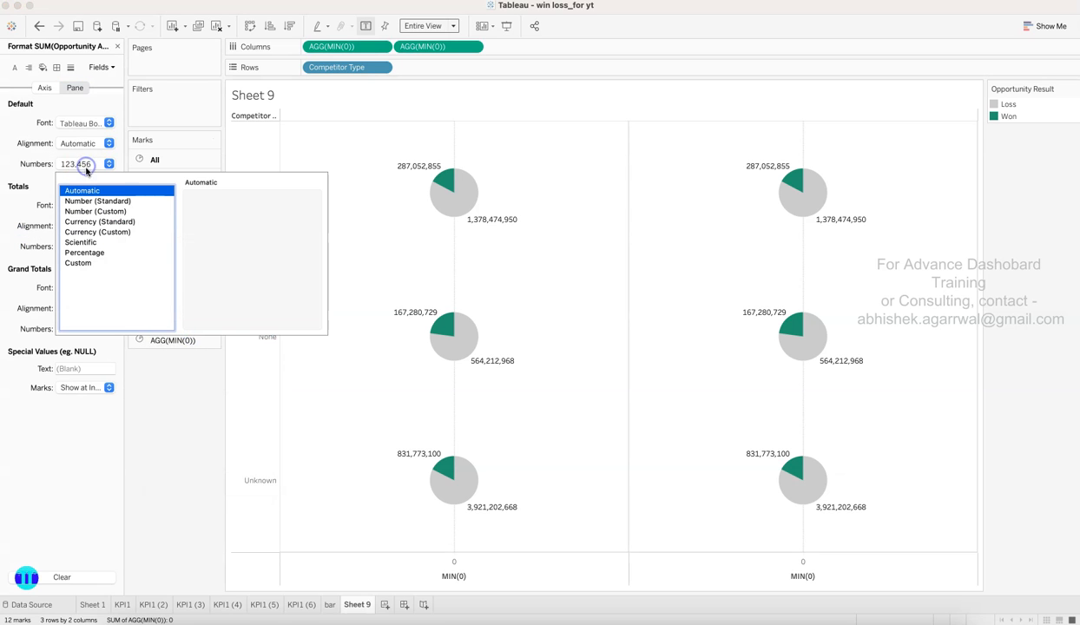
left_click(99, 232)
left_click(223, 213)
left_click(223, 213)
left_click(223, 268)
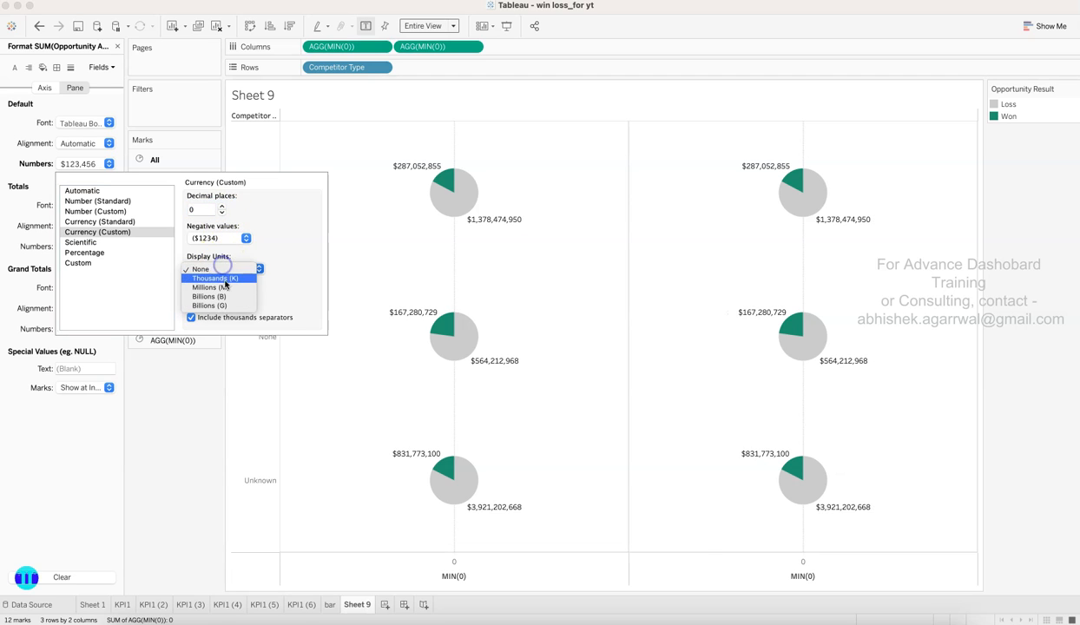
left_click(227, 291)
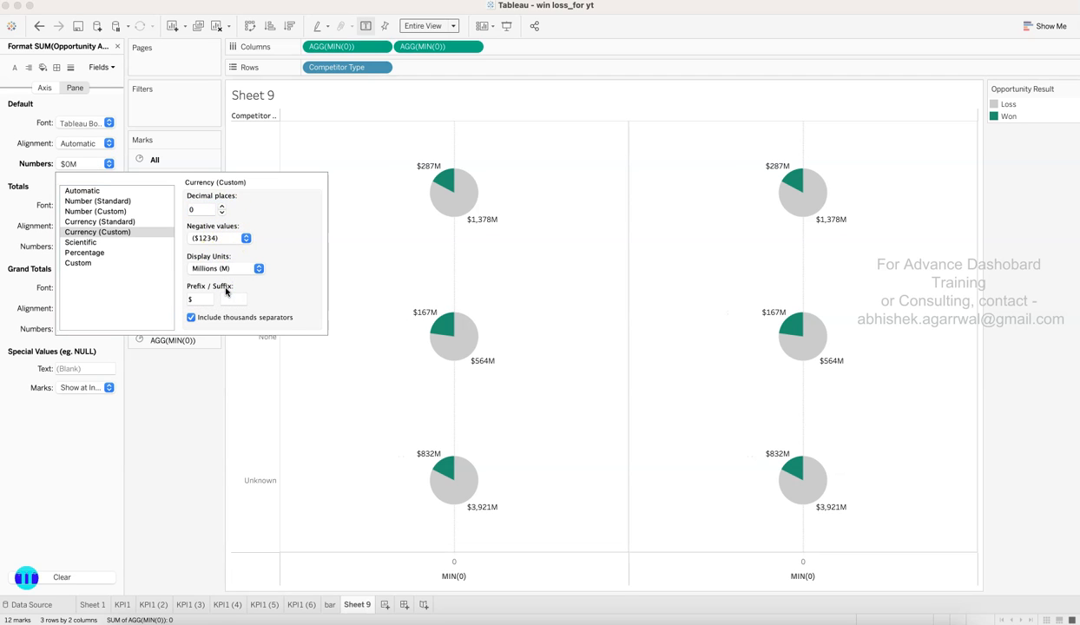
left_click(109, 144)
left_click(101, 90)
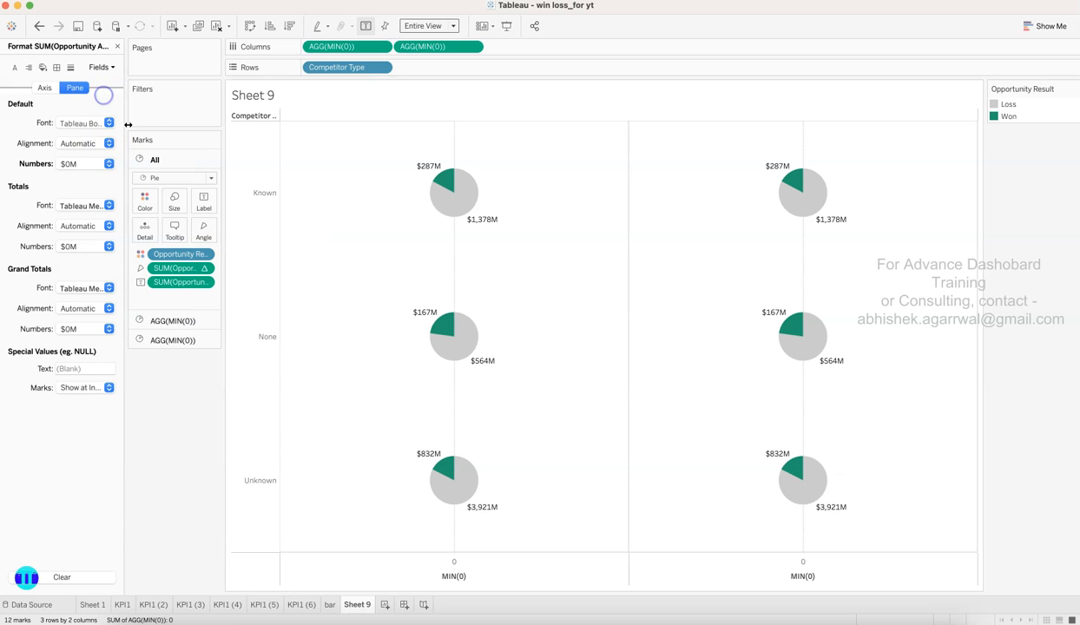
- Set the label font size to 8 for all pies
left_click(204, 200)
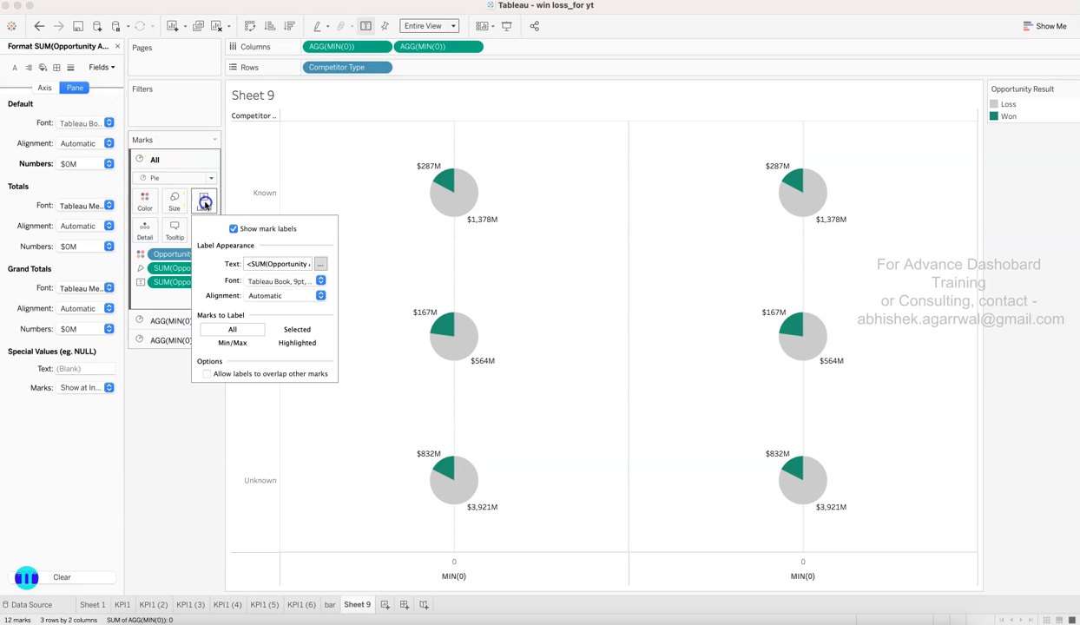
left_click(292, 280)
left_click(273, 319)
left_click(272, 318)
left_click(272, 321)
left_click(271, 327)
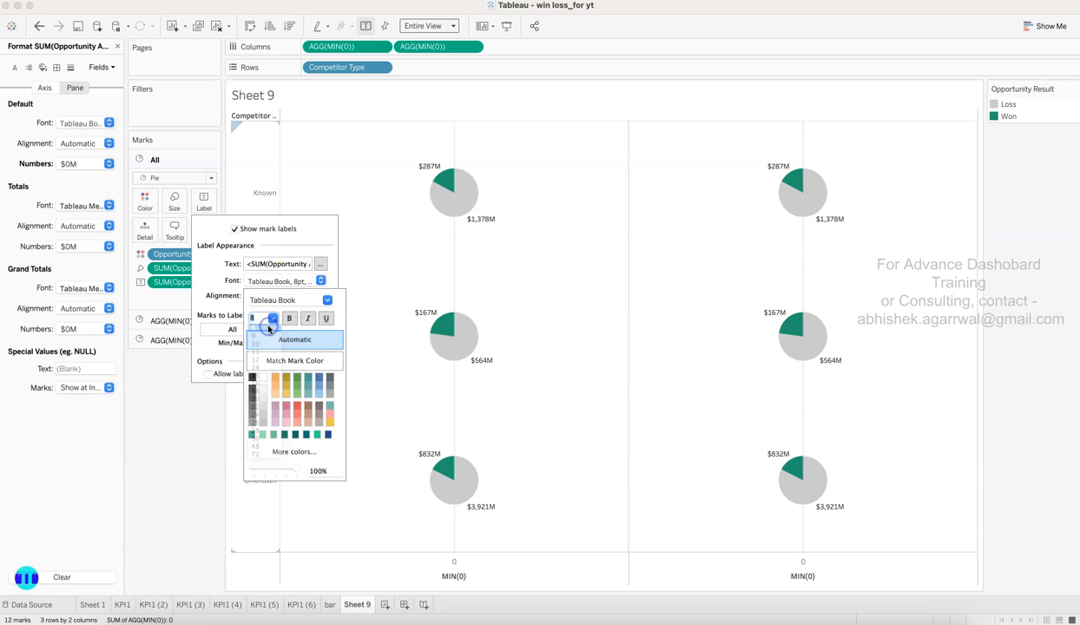
left_click(200, 424)
- Remove the Opportunity Result color field and the Opportunity Amount USD label field from the second MIN(0) pies
left_click(193, 321)
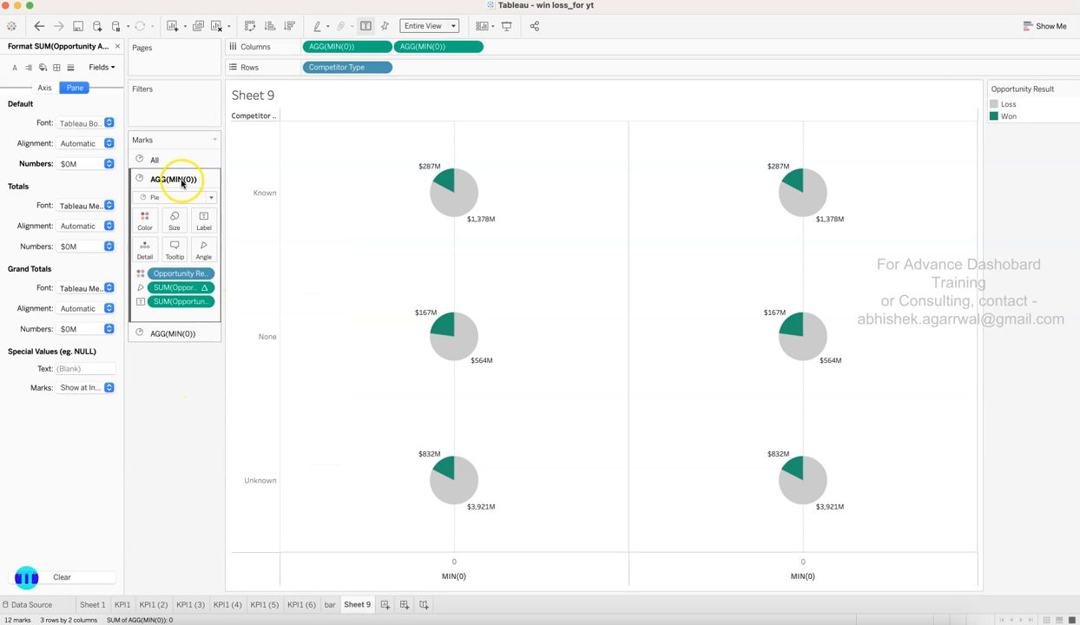
left_click(179, 333)
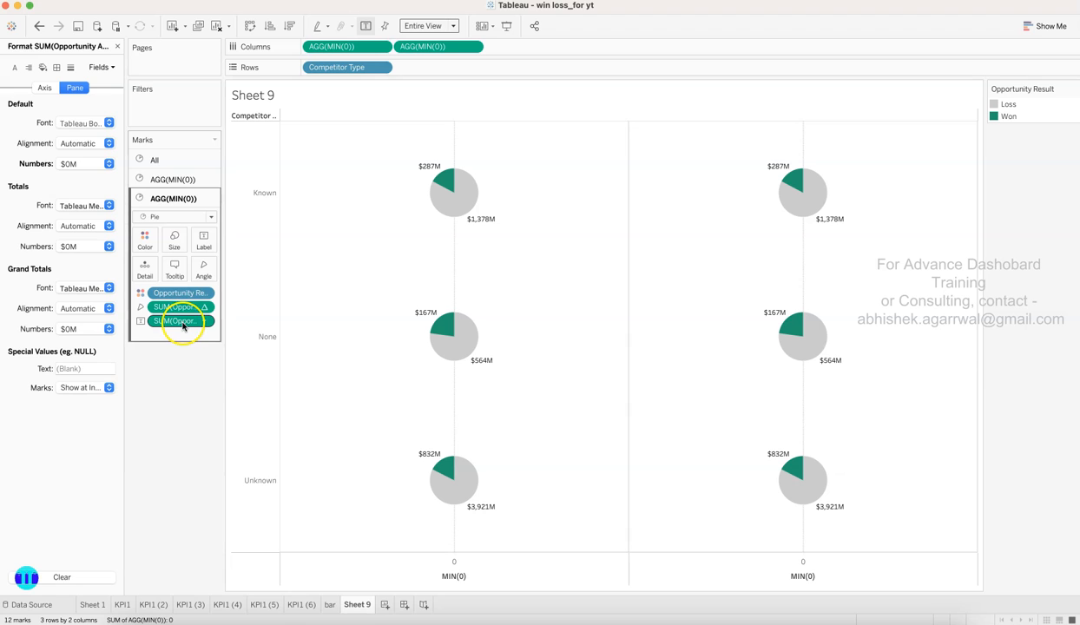
left_click_drag(169, 292, 170, 464)
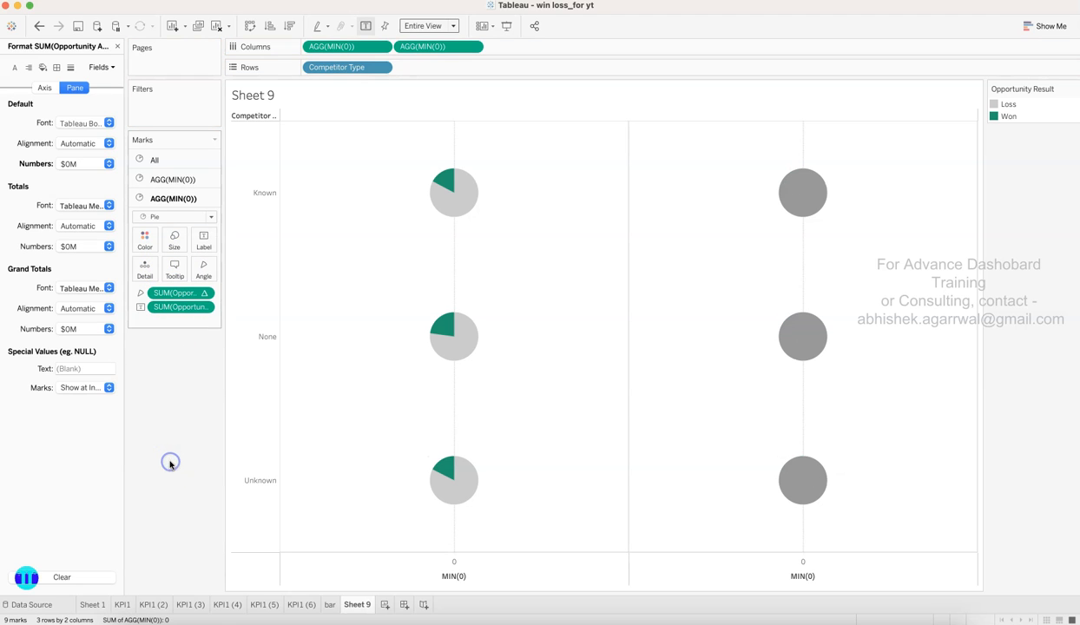
left_click_drag(167, 316, 169, 453)
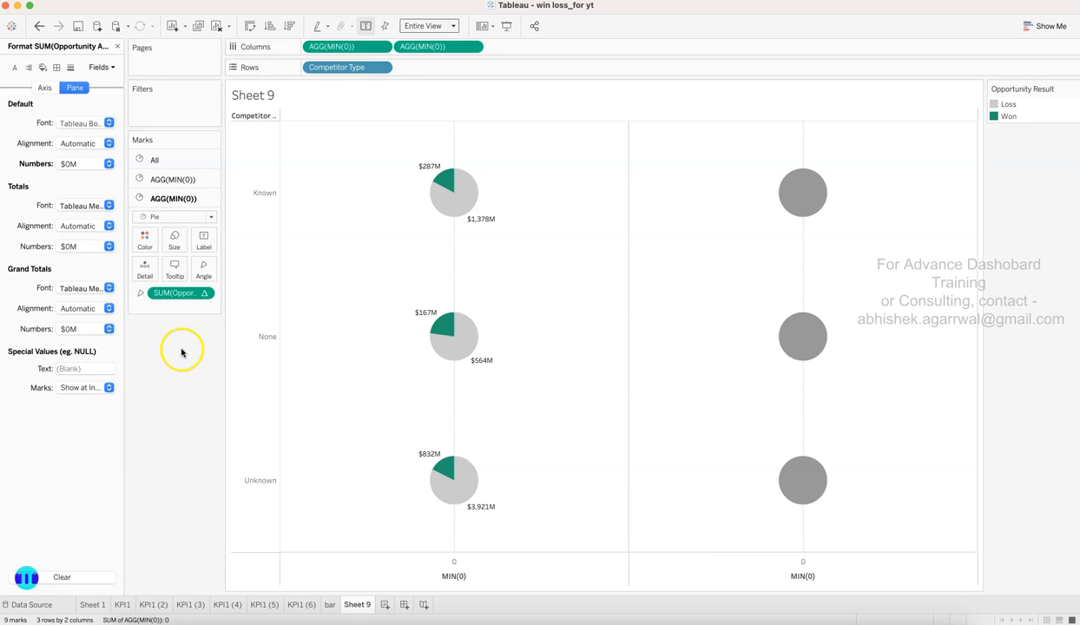
- Show mark labels on the second MIN(0) pies and color them by Opportunity Result again
left_click(206, 240)
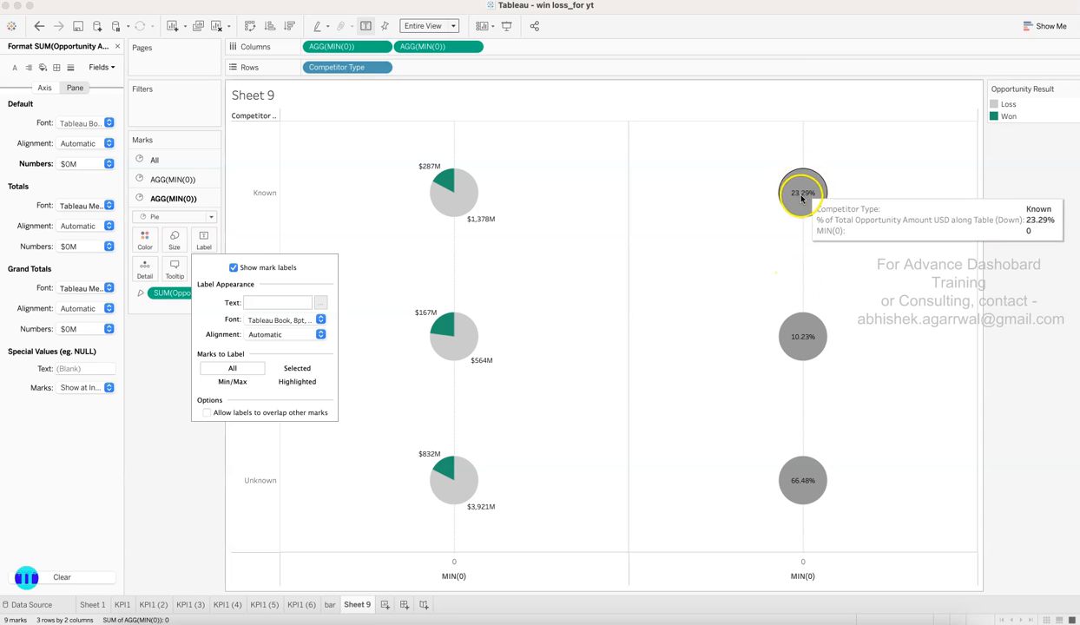
left_click(174, 513)
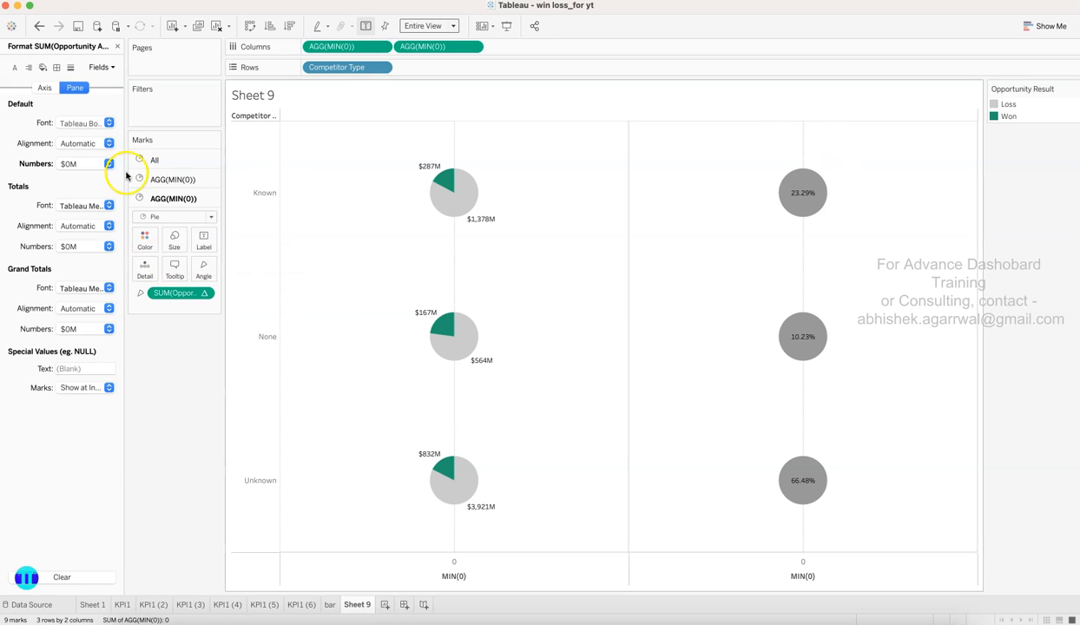
left_click(117, 46)
left_click(50, 170)
left_click_drag(54, 181, 146, 247)
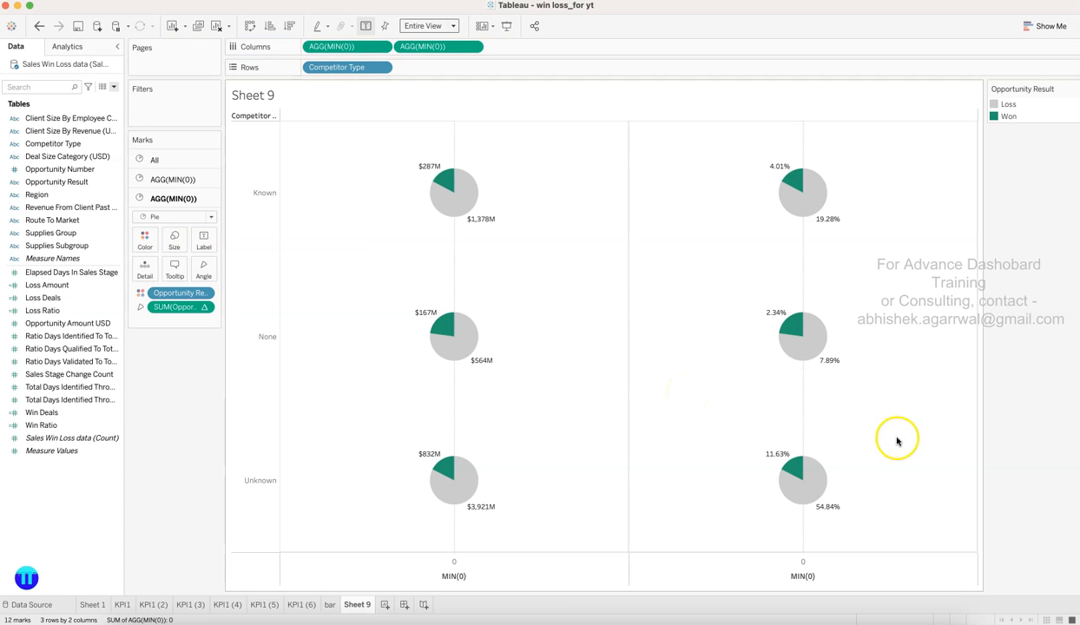
mouse_move(832, 226)
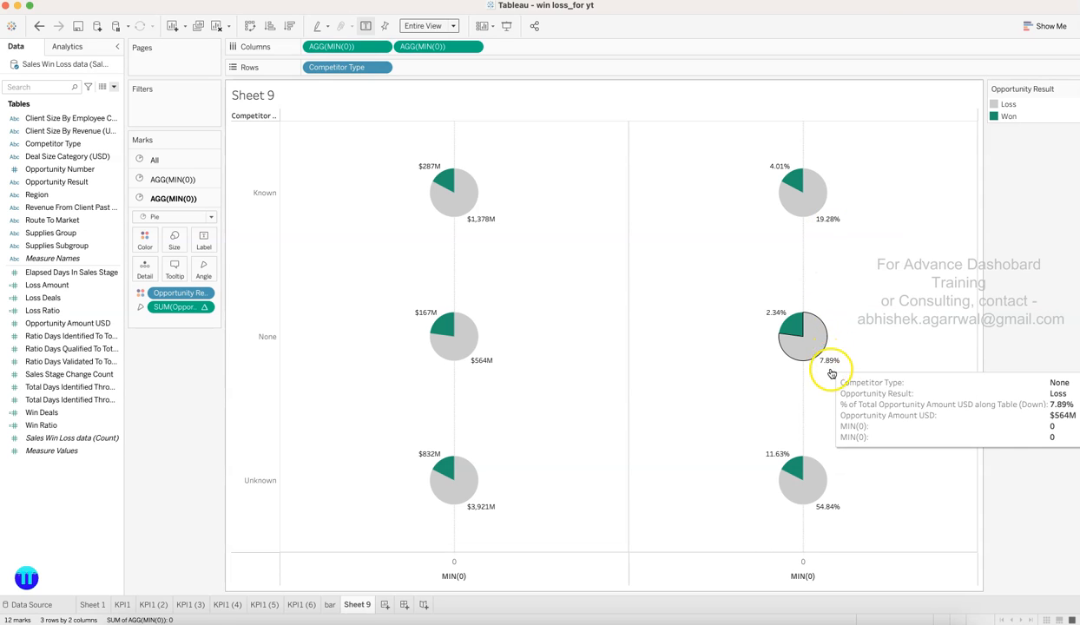
mouse_move(834, 515)
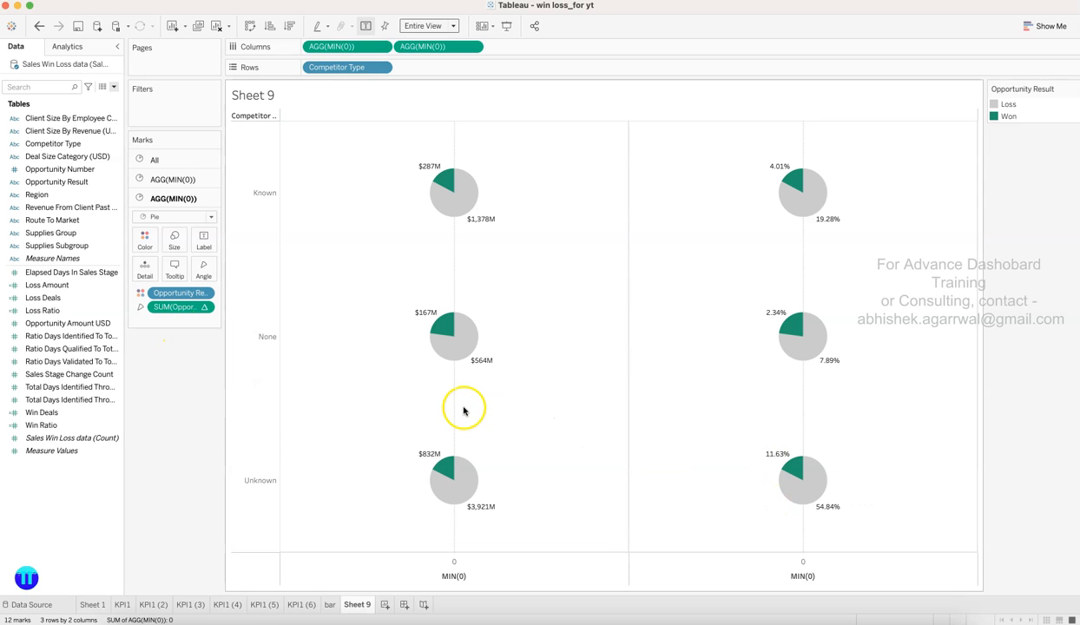
mouse_move(478, 365)
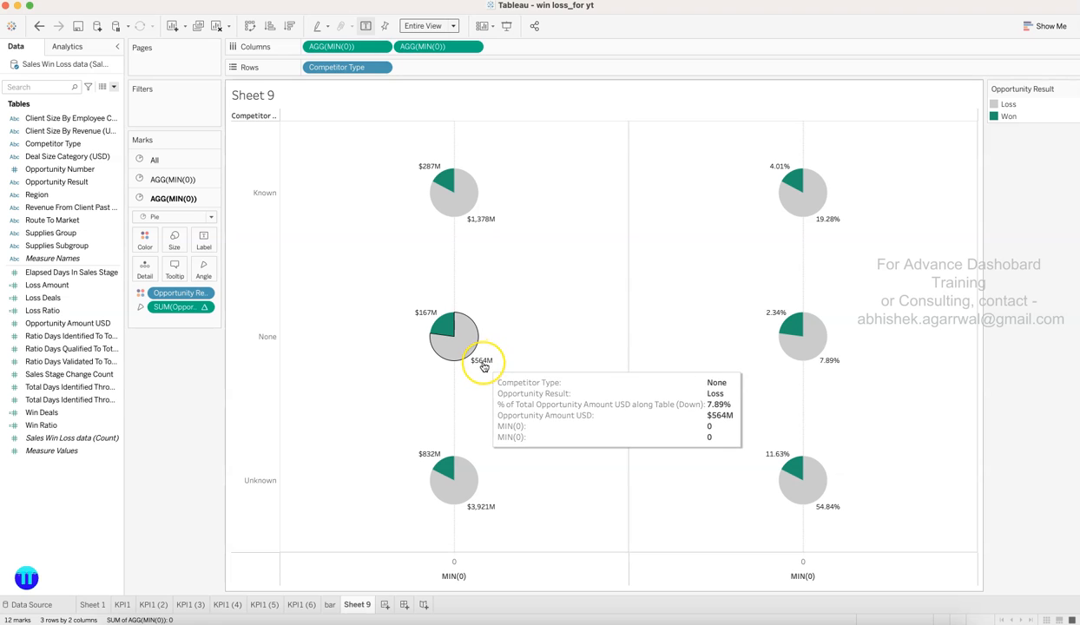
mouse_move(800, 475)
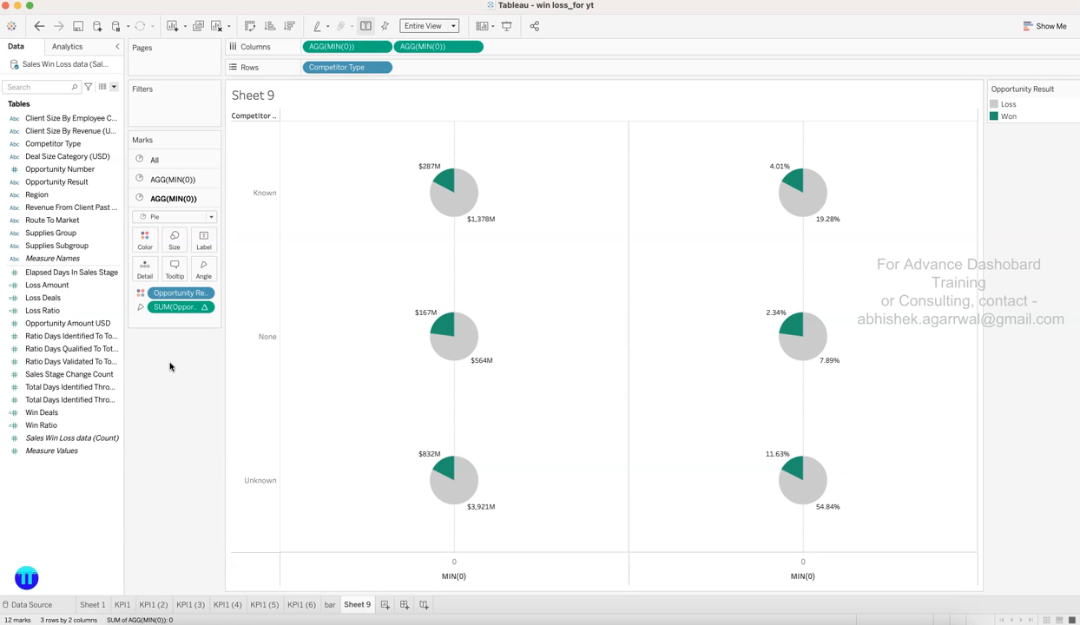
left_click(115, 89)
left_click(112, 90)
left_click(113, 87)
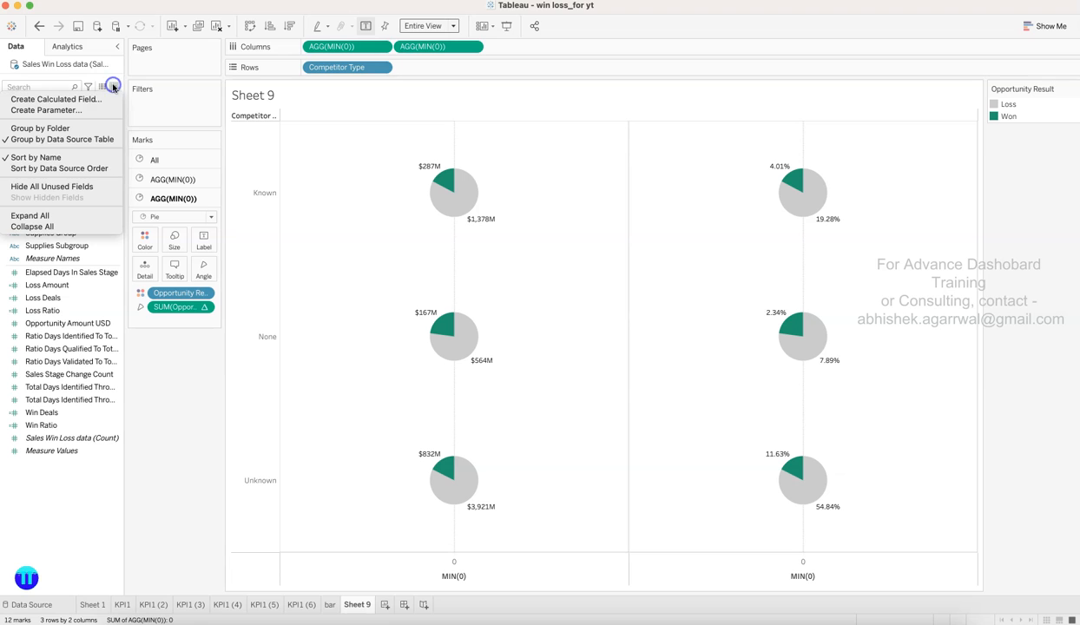
left_click(165, 374)
- Duplicate the Loss Amount calculated field and rename the copy Win Amount
left_click(101, 285)
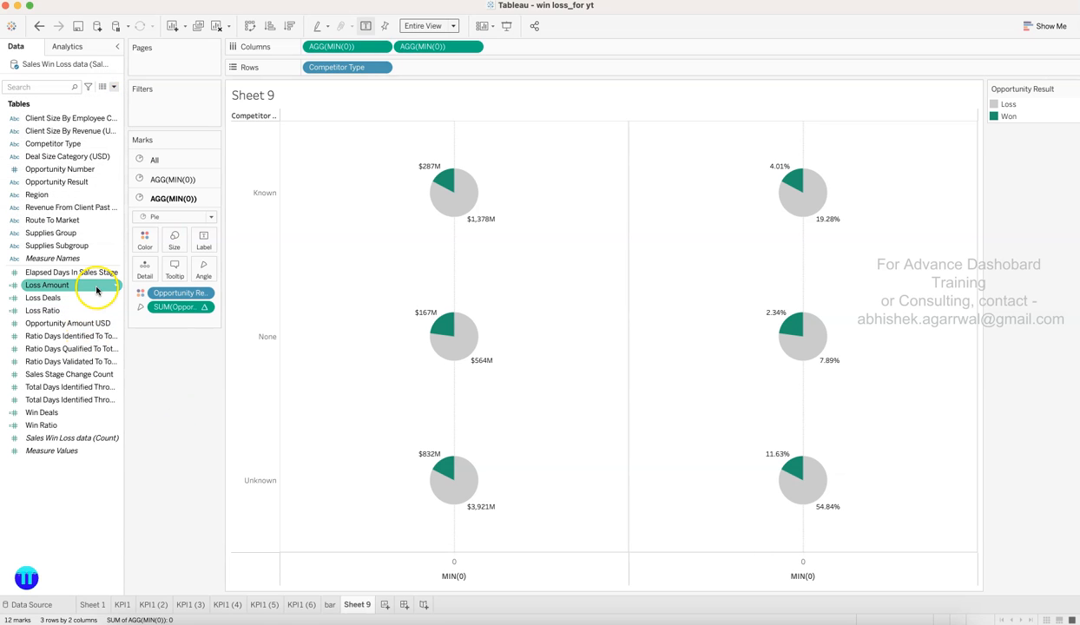
left_click(115, 285)
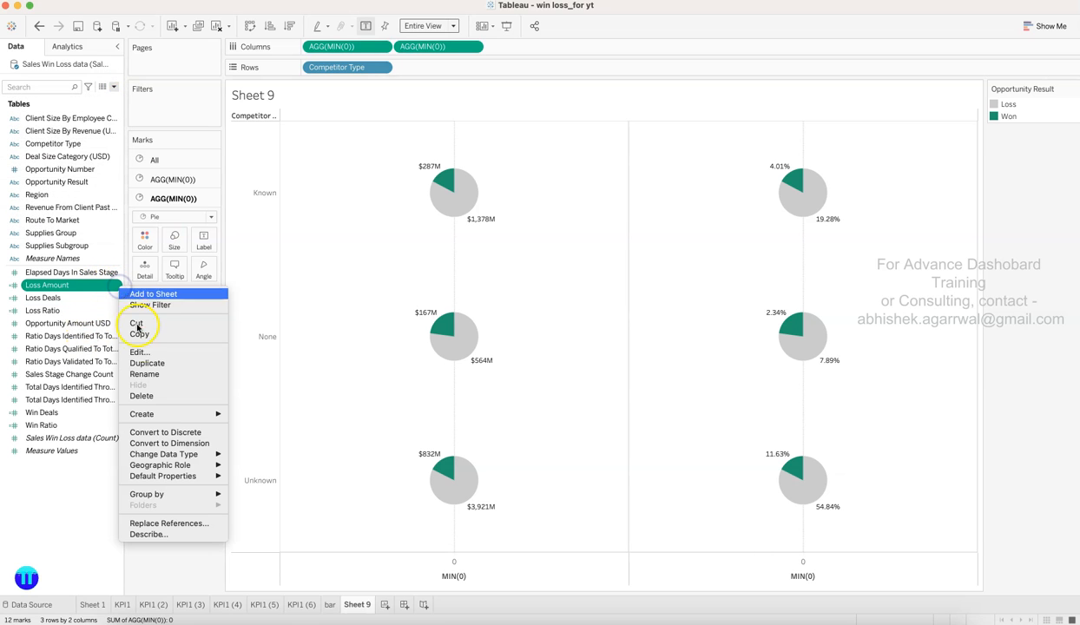
left_click(153, 363)
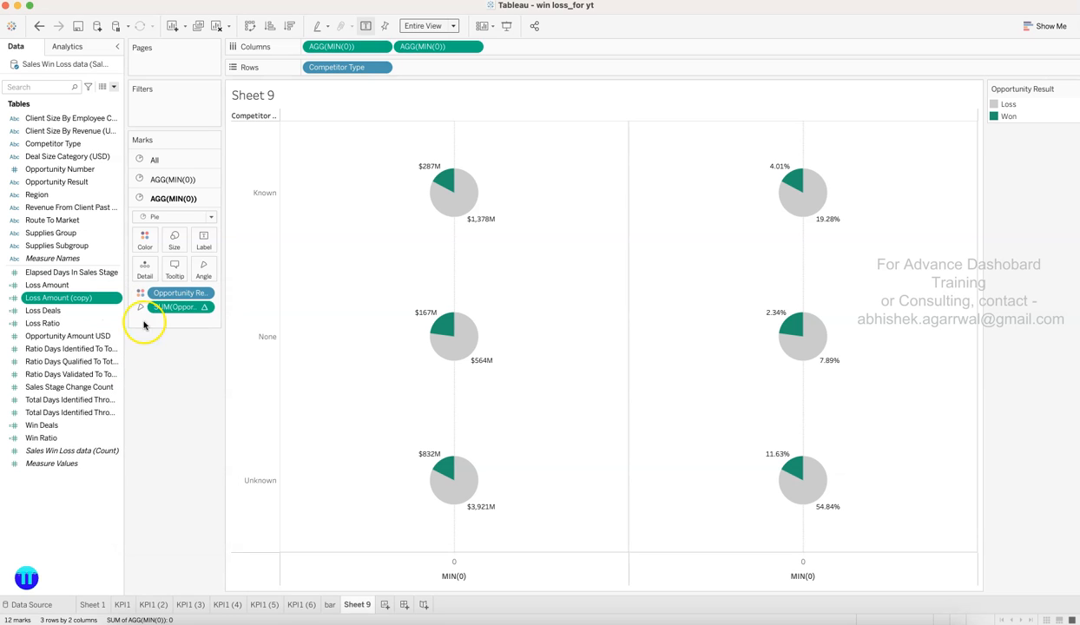
left_click(115, 297)
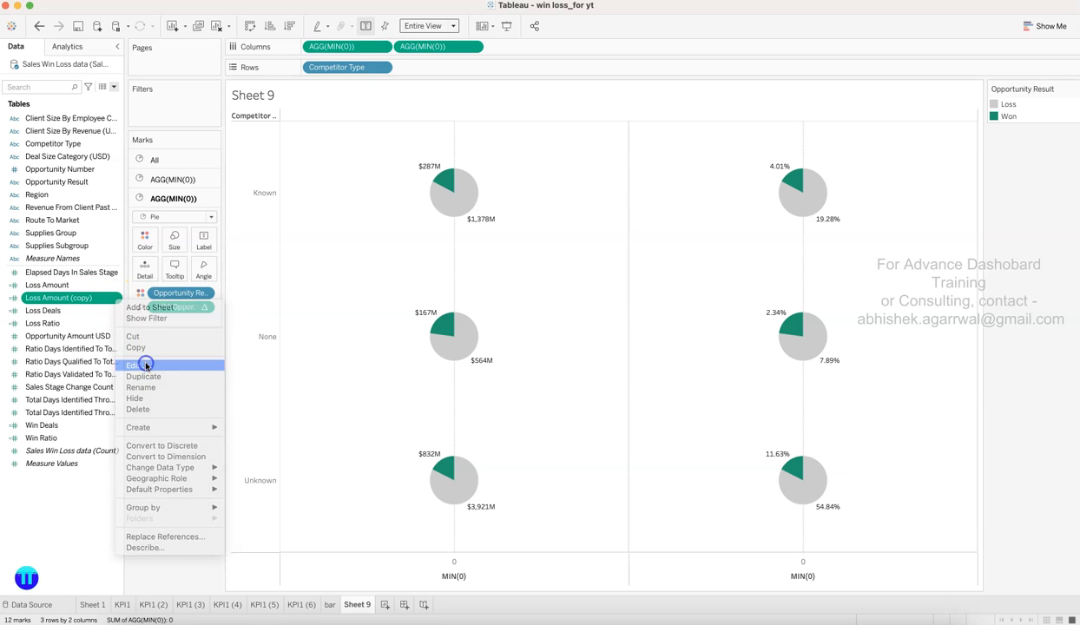
left_click(139, 366)
left_click(353, 218)
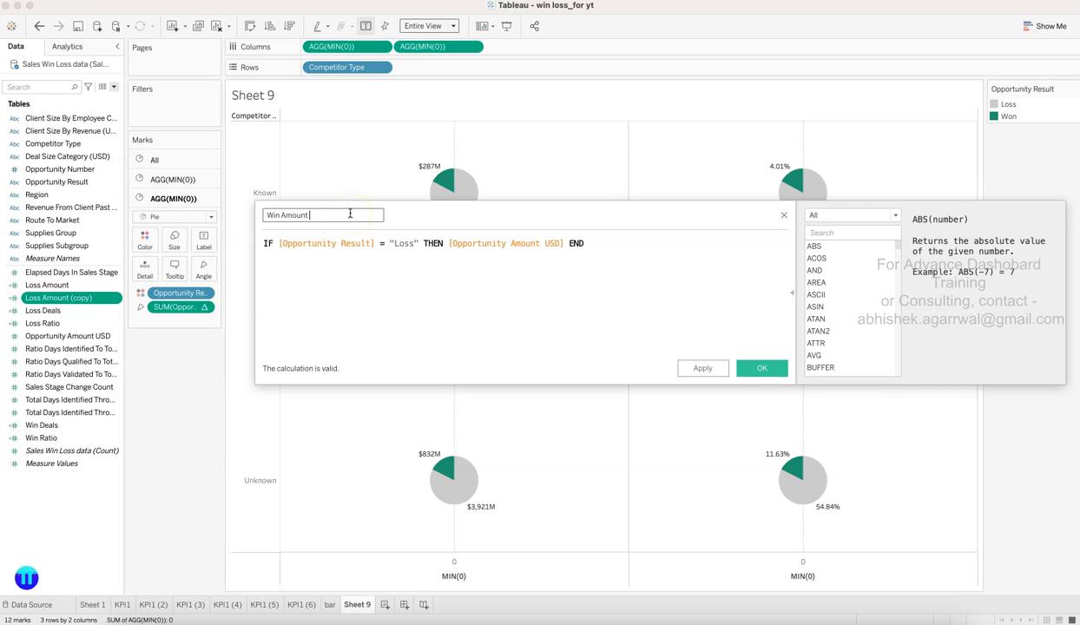
- Set the Win Amount formula to IF [Opportunity Result] = "Won" THEN [Opportunity Amount USD] END and save the field
left_click(409, 243)
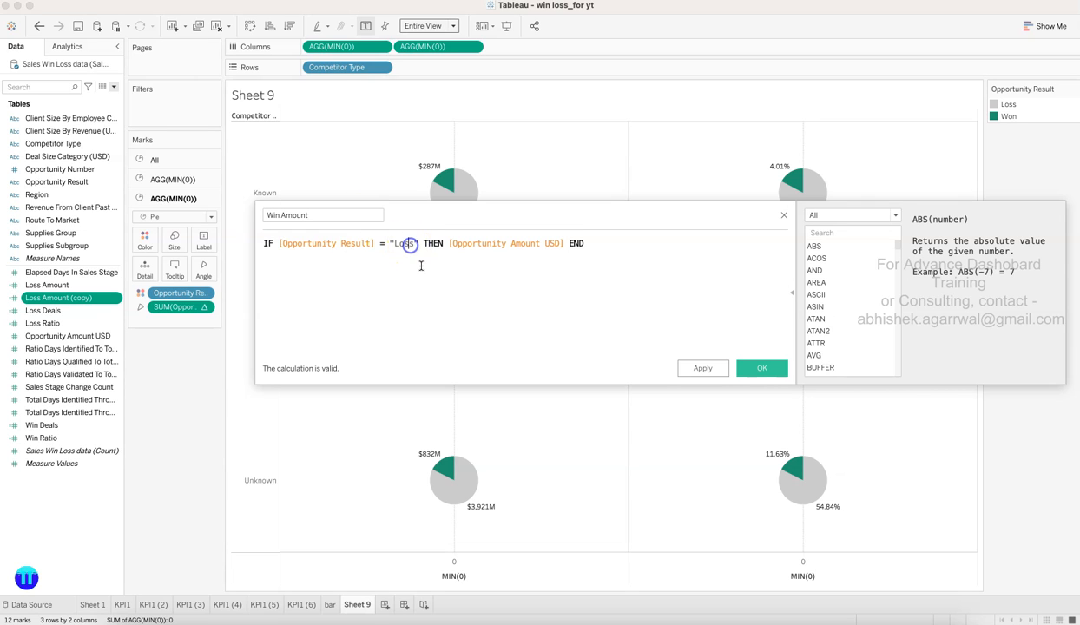
key("BackSpace")
key("BackSpace")
key("BackSpace")
key("BackSpace")
type("Won")
left_click(422, 267)
key("BackSpace")
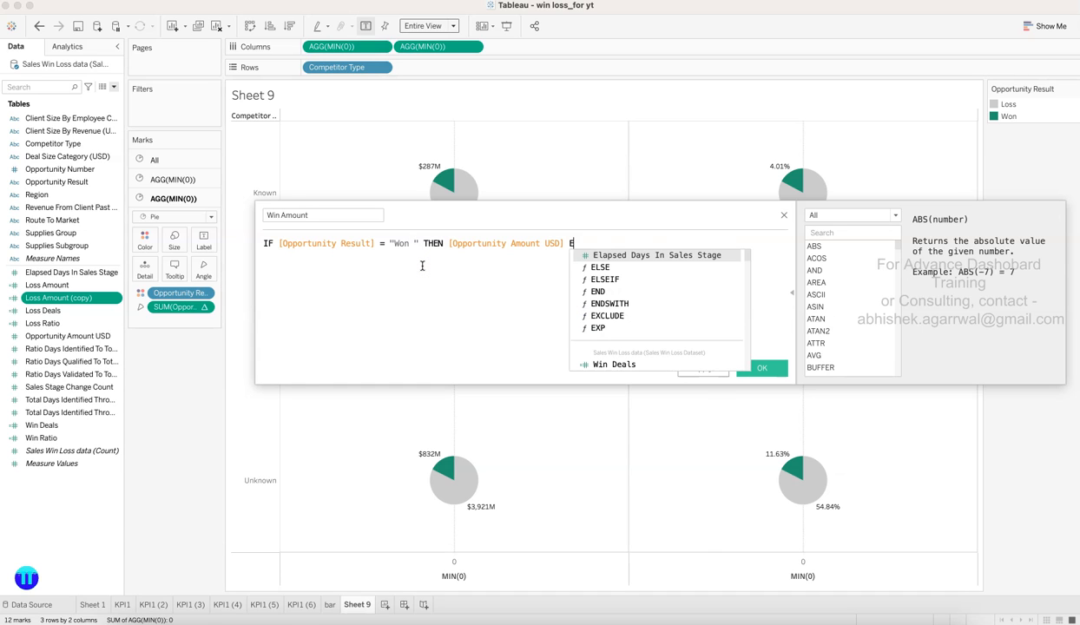
type("n")
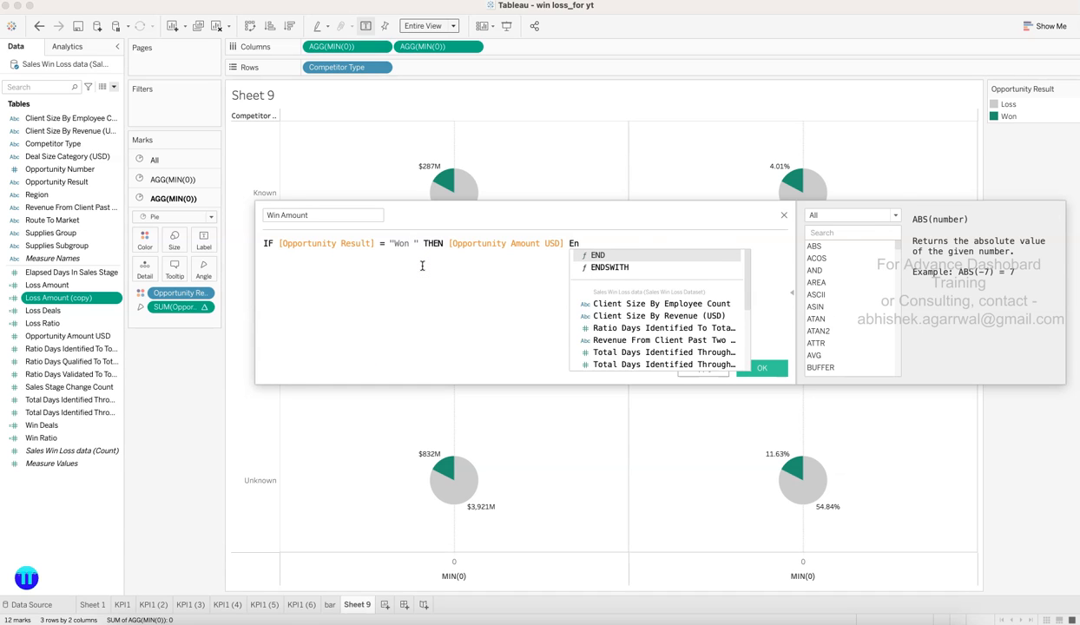
key("Return")
left_click(413, 244)
key("BackSpace")
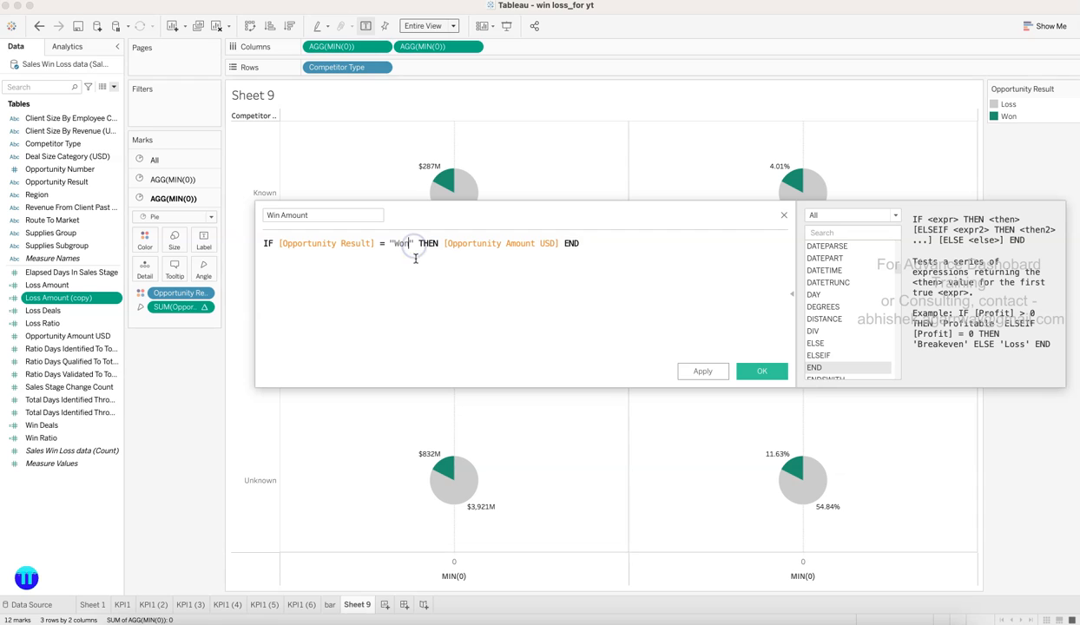
left_click(714, 375)
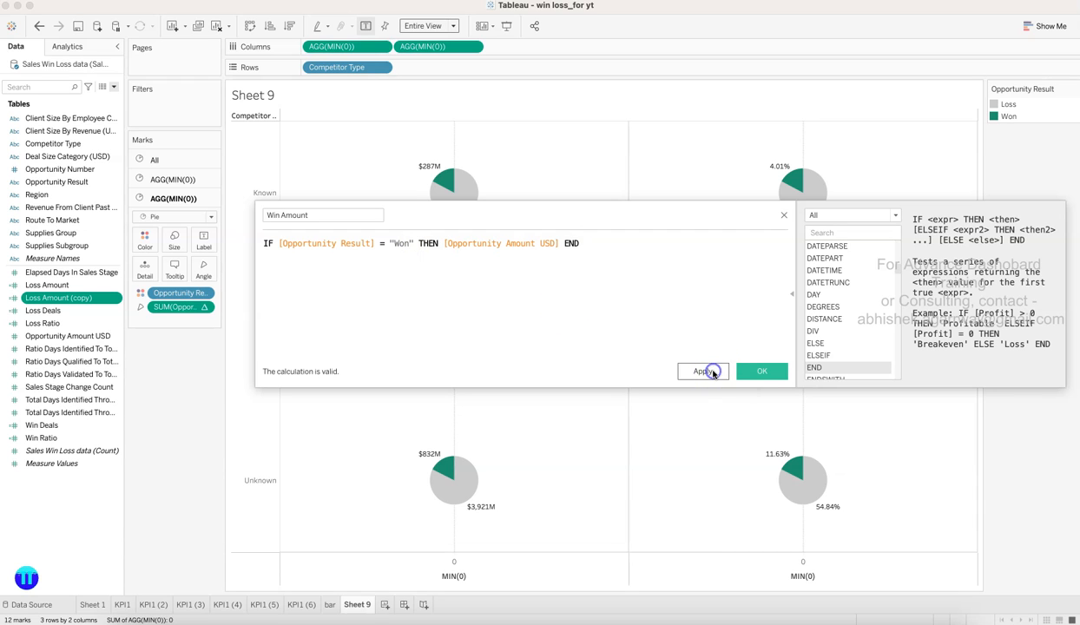
left_click(752, 371)
- Create a calculated field named Loss % with the formula [Loss Amount] / [Win Amount]
mouse_move(800, 326)
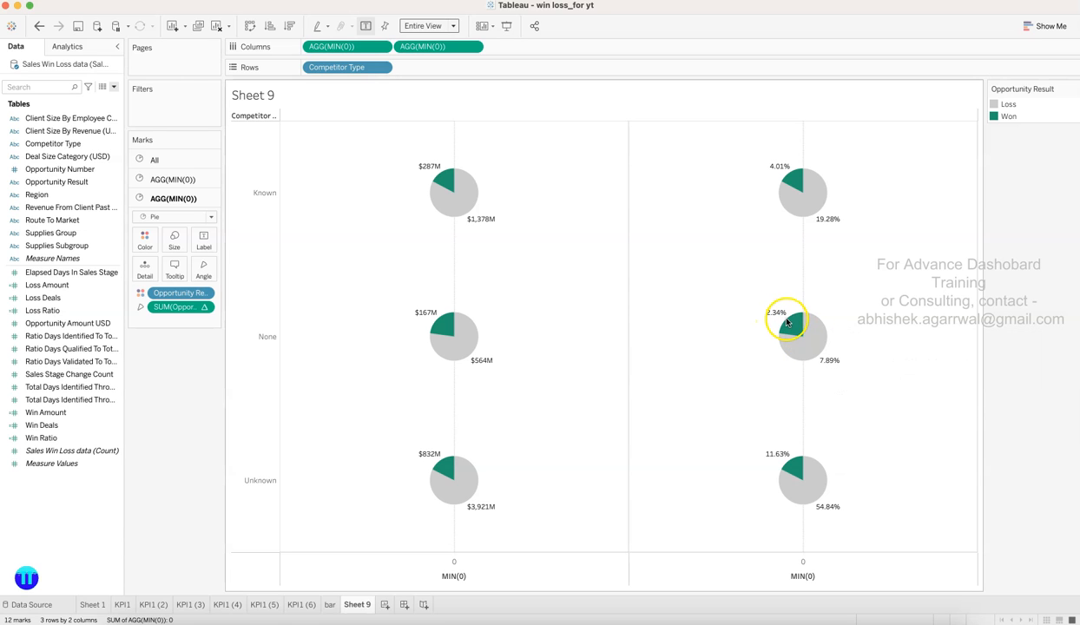
mouse_move(837, 367)
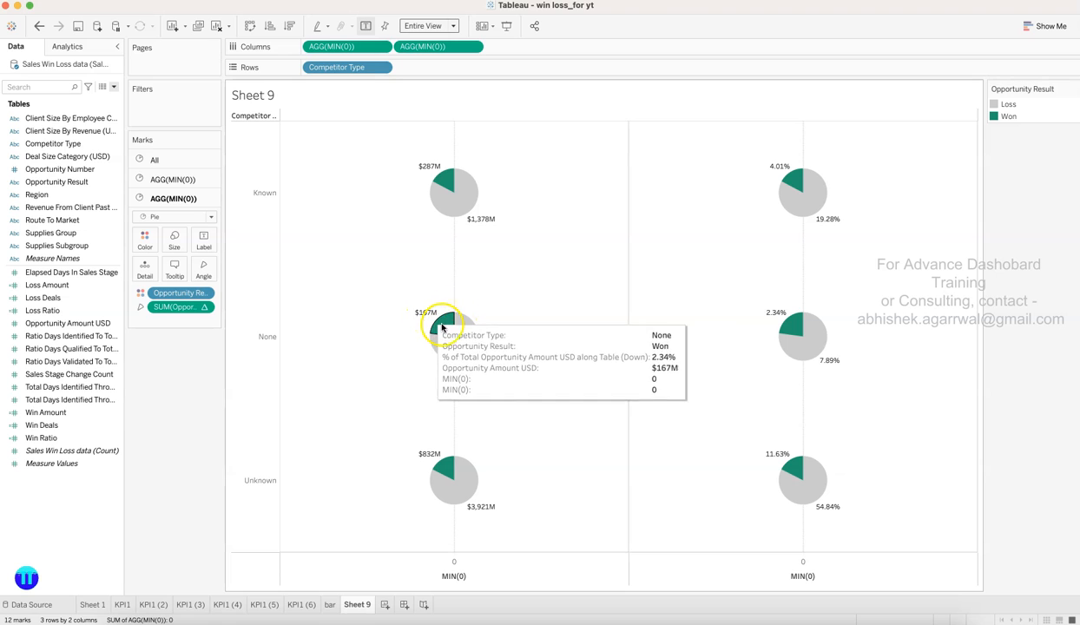
left_click(96, 424)
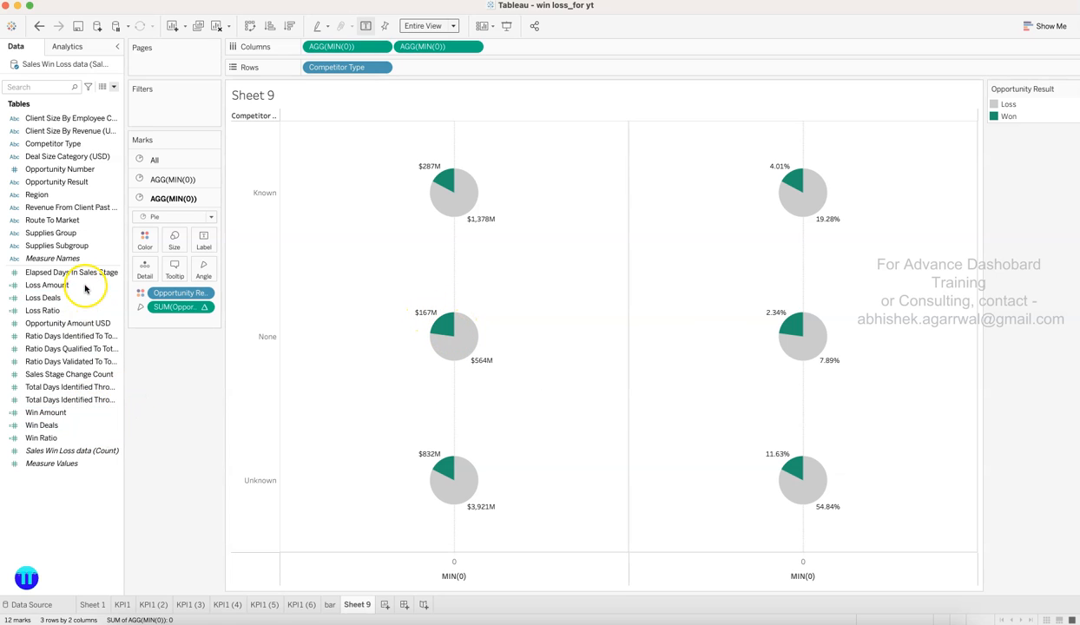
left_click(114, 87)
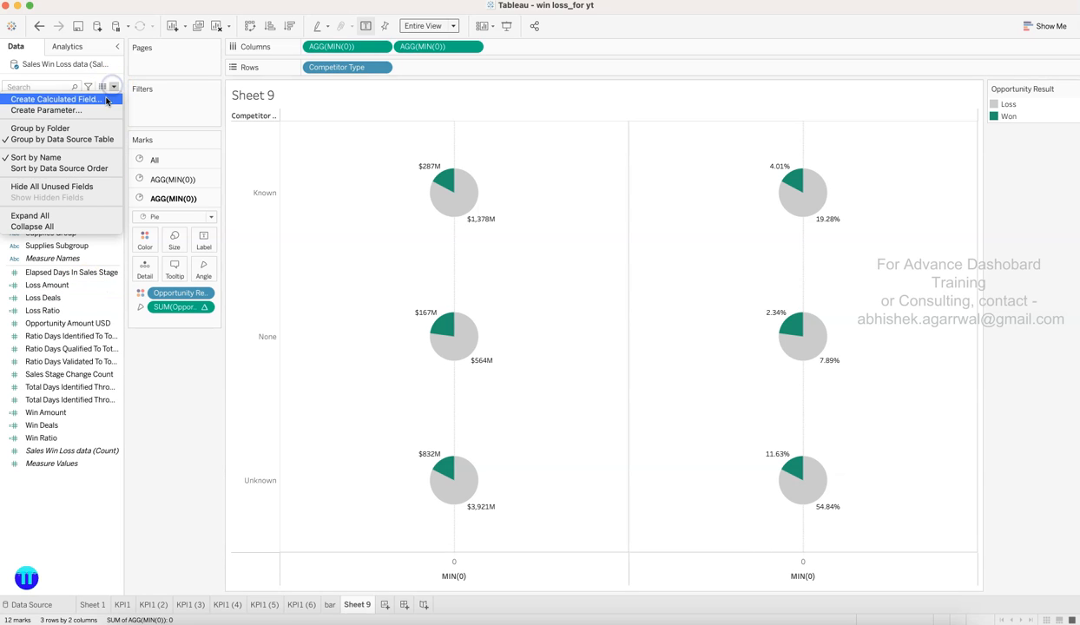
left_click(107, 98)
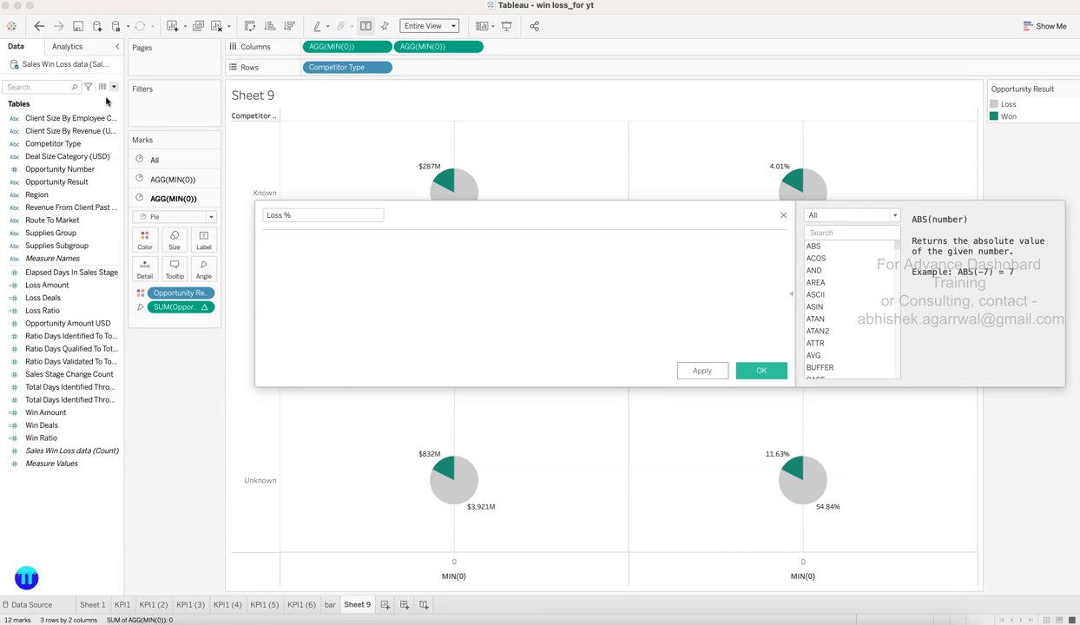
type("loss")
key("Return")
type("/ win")
key("Return")
left_click(721, 371)
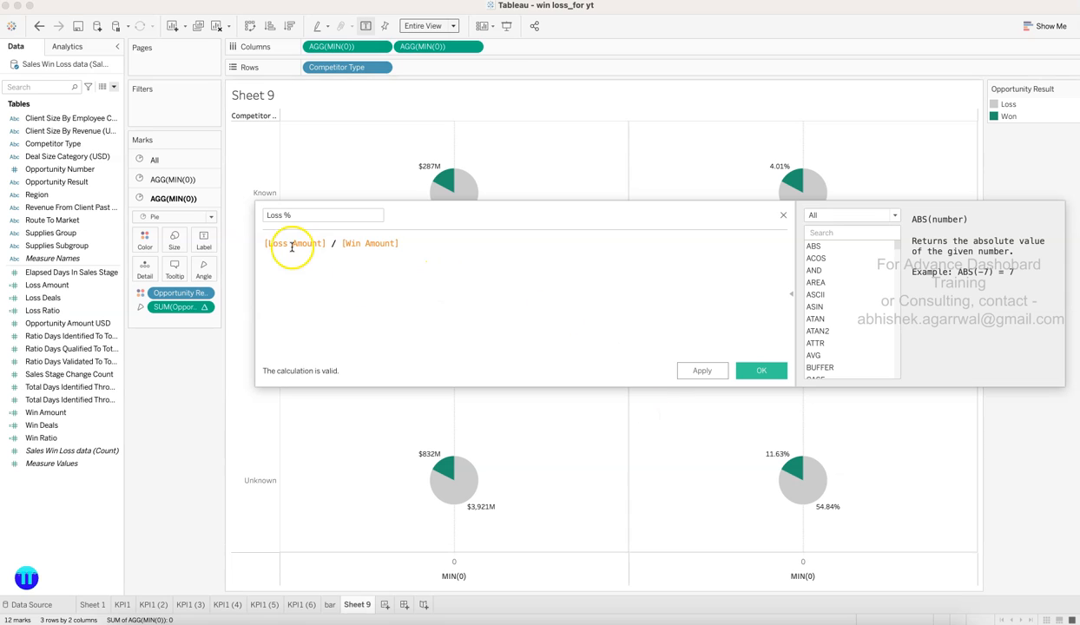
- Replace the denominator in the Loss % formula with SUM([Opportunity Amount USD])
left_click_drag(267, 244, 304, 244)
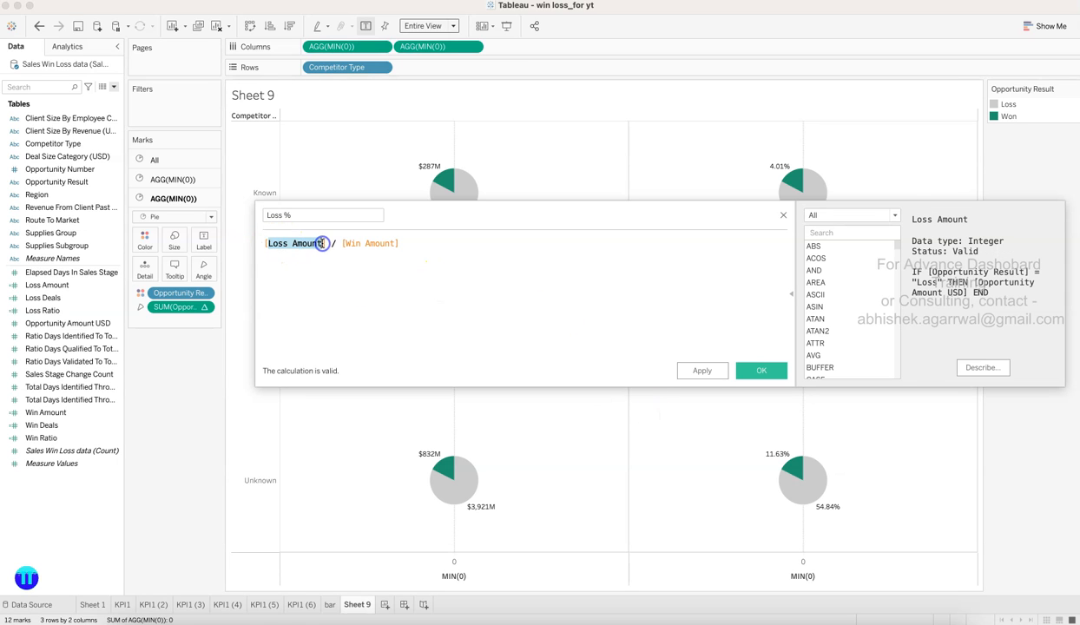
mouse_move(826, 508)
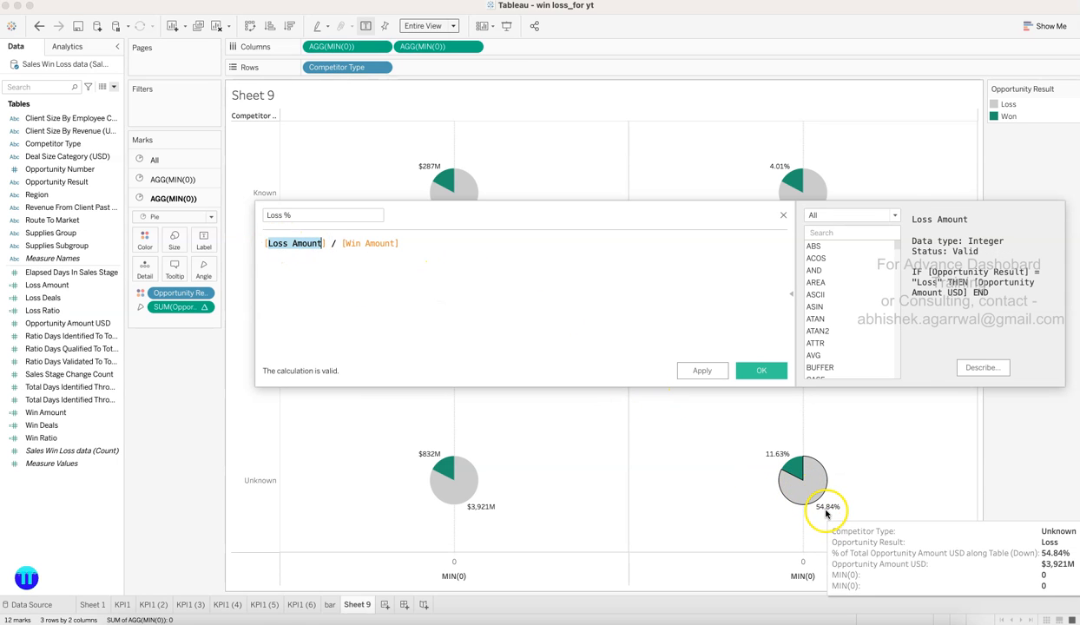
left_click_drag(345, 243, 413, 243)
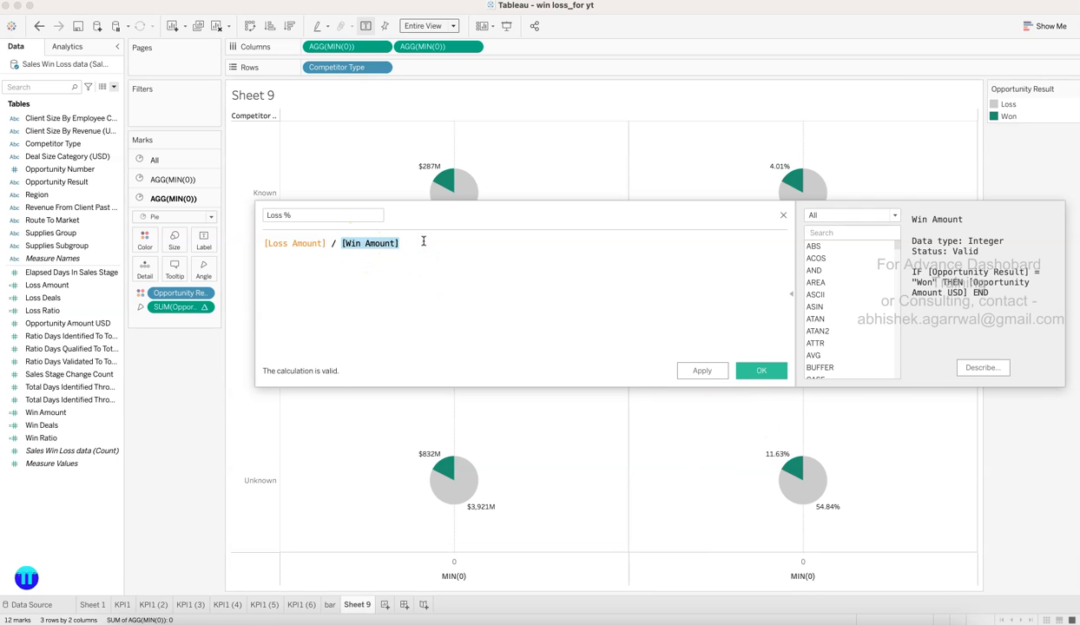
type("sum")
key("Return")
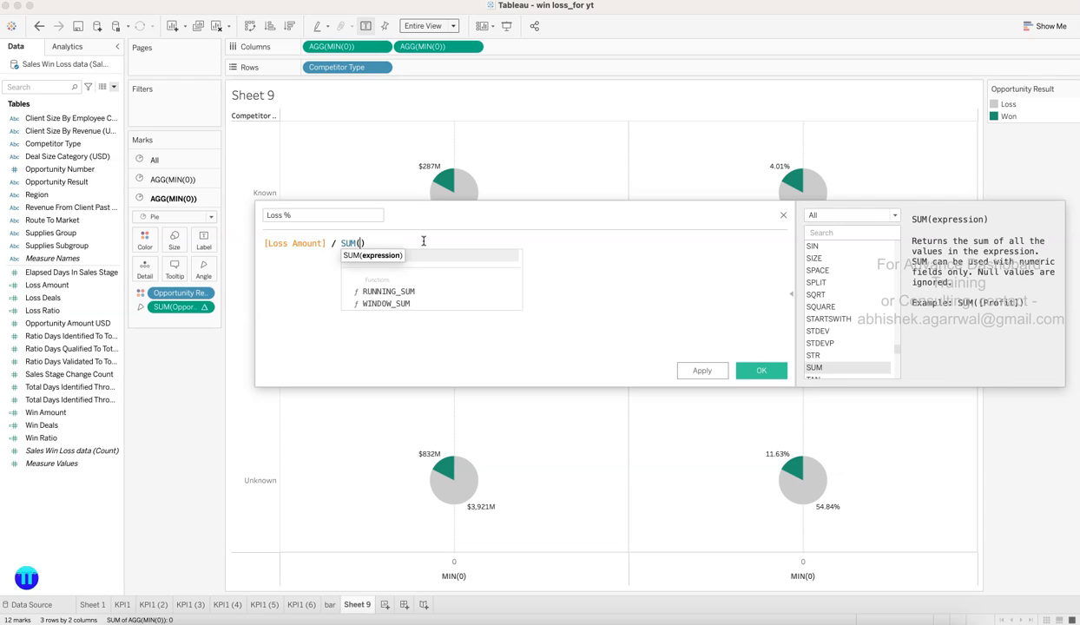
type("opp")
key("Return")
left_click(497, 246)
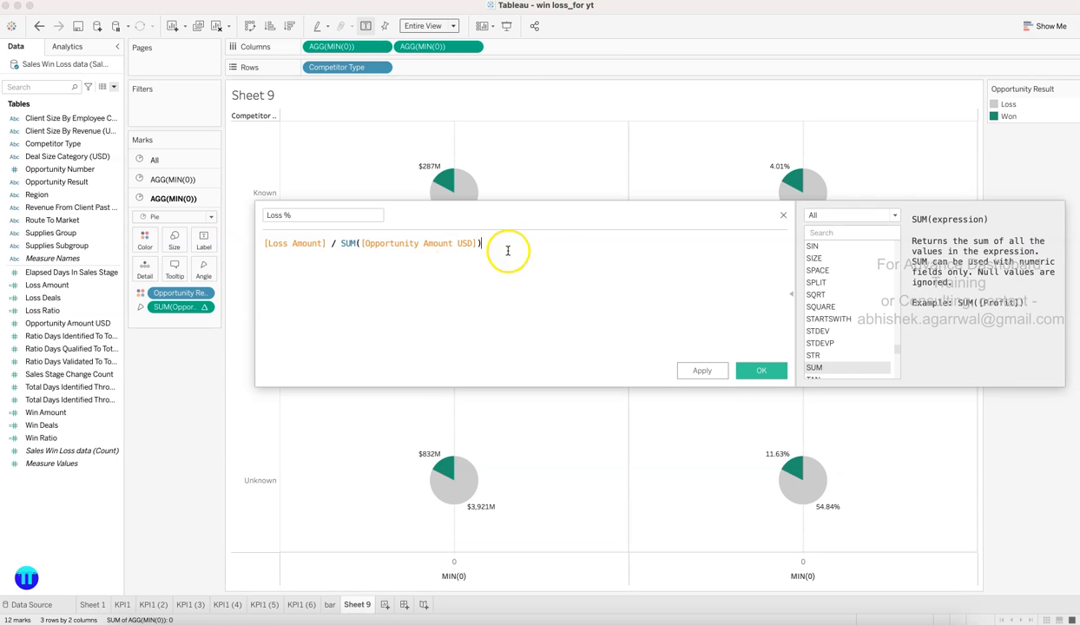
- Wrap the numerator of the Loss % formula as SUM([Loss Amount]) and save the calculated field
left_click(268, 244)
type("sum")
key("Return")
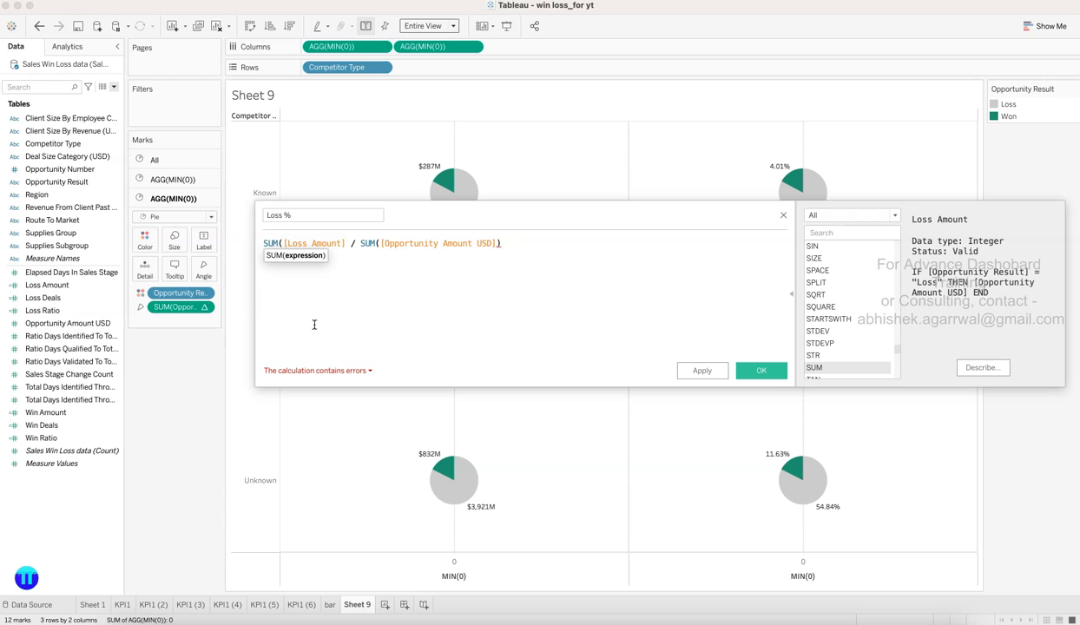
type(")")
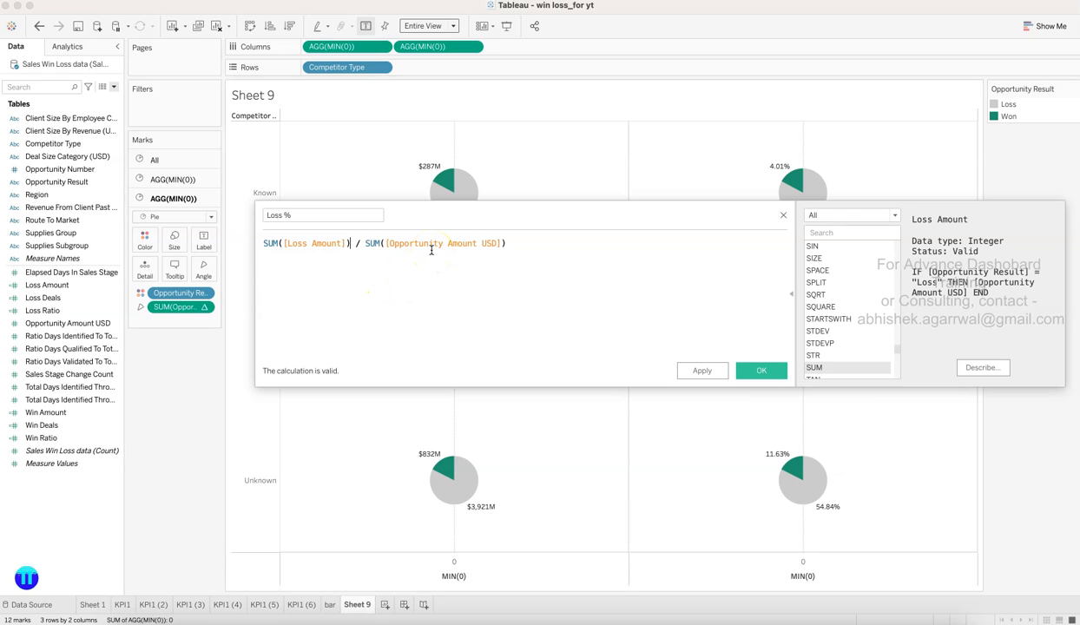
left_click(694, 373)
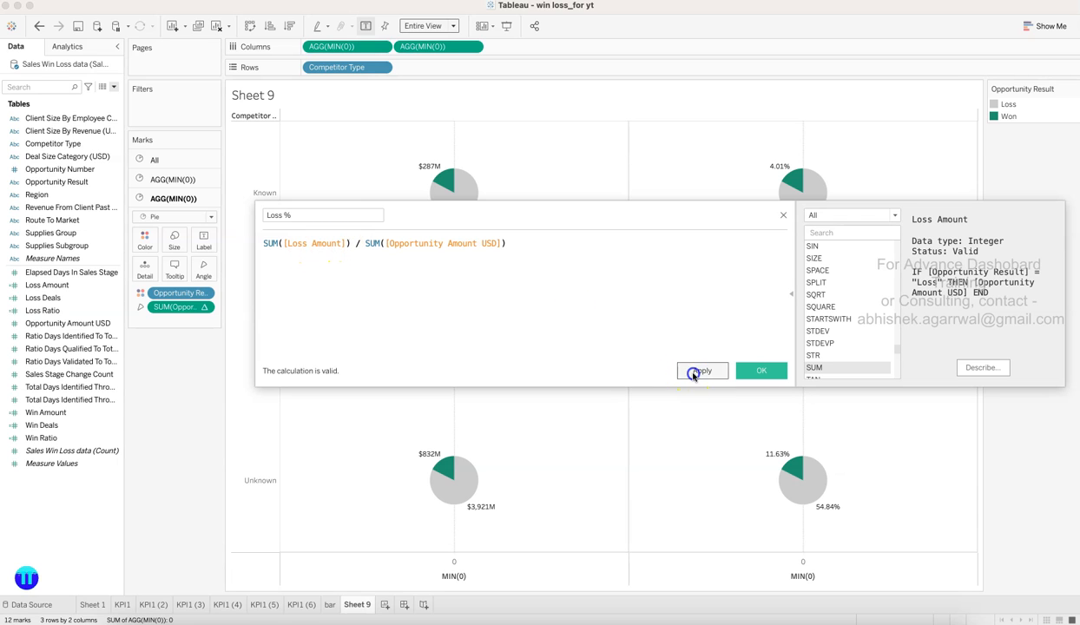
left_click(762, 370)
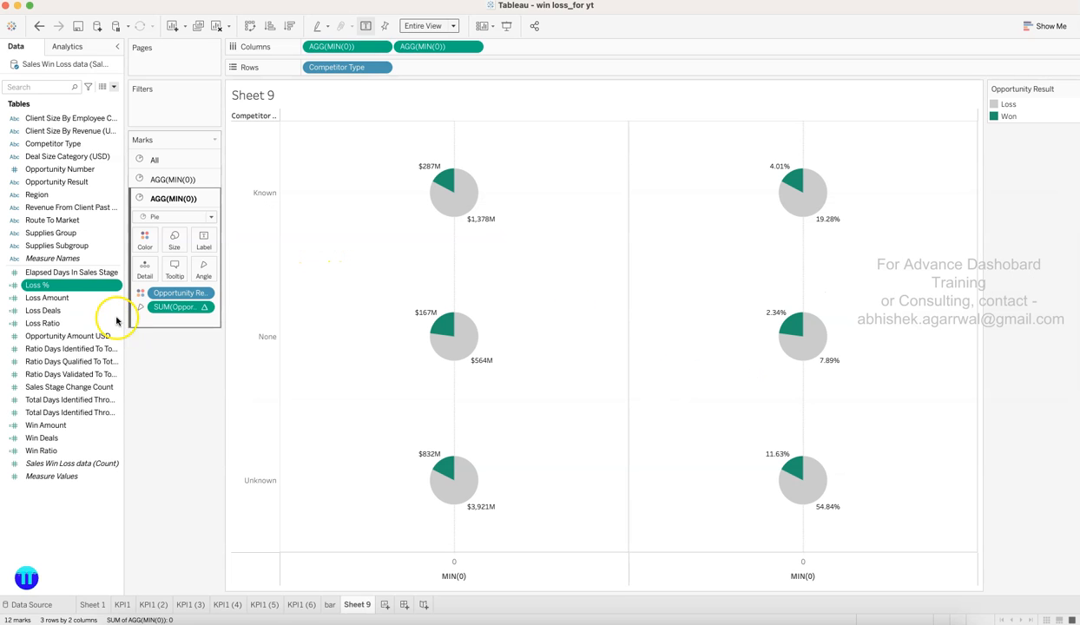
- Label the second MIN(0) pies with Loss % and remove their Opportunity Result color and Opportunity Amount USD angle fields
left_click_drag(75, 287, 202, 246)
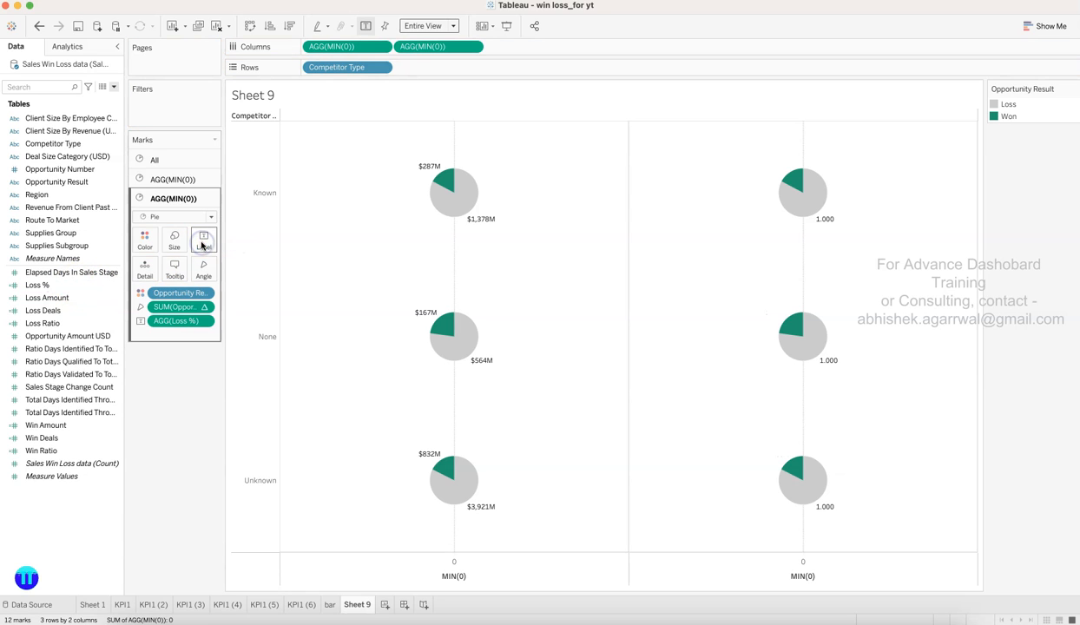
left_click_drag(197, 296, 178, 405)
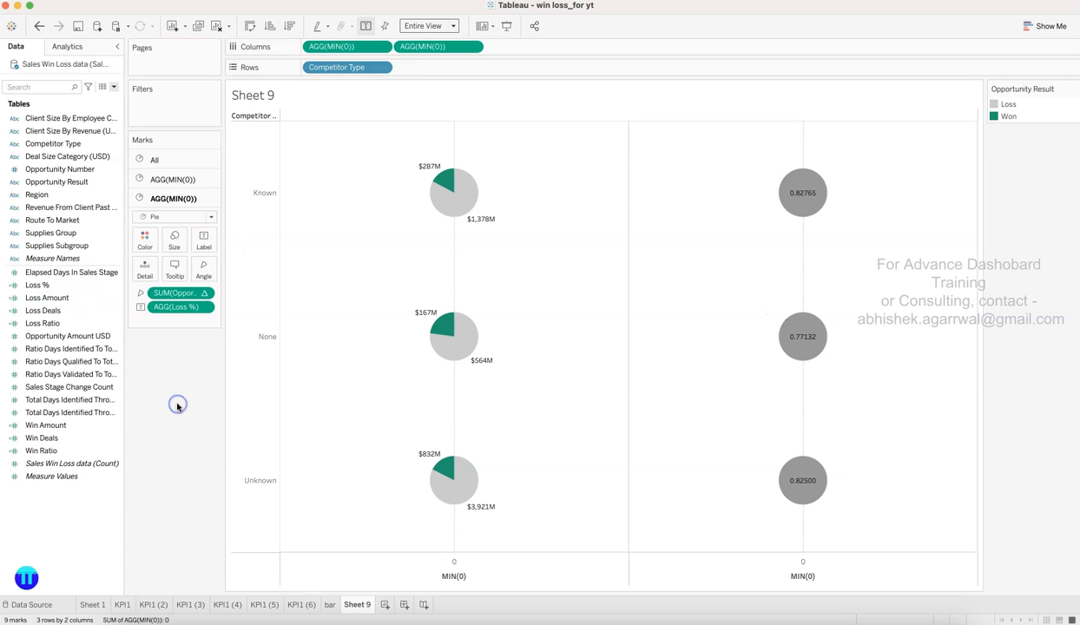
left_click_drag(174, 293, 182, 384)
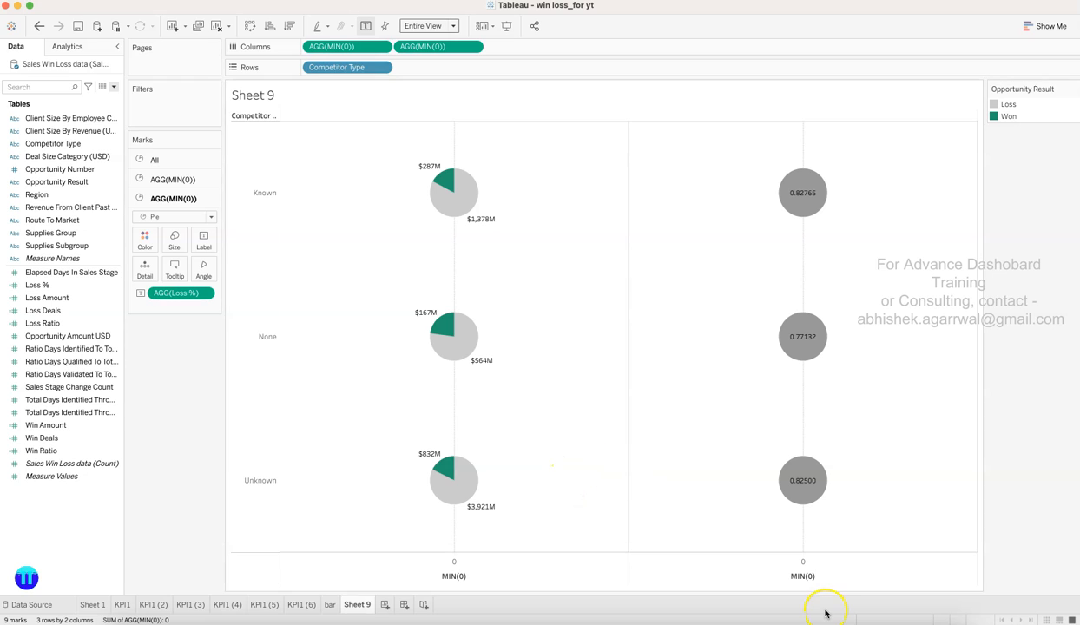
mouse_move(806, 491)
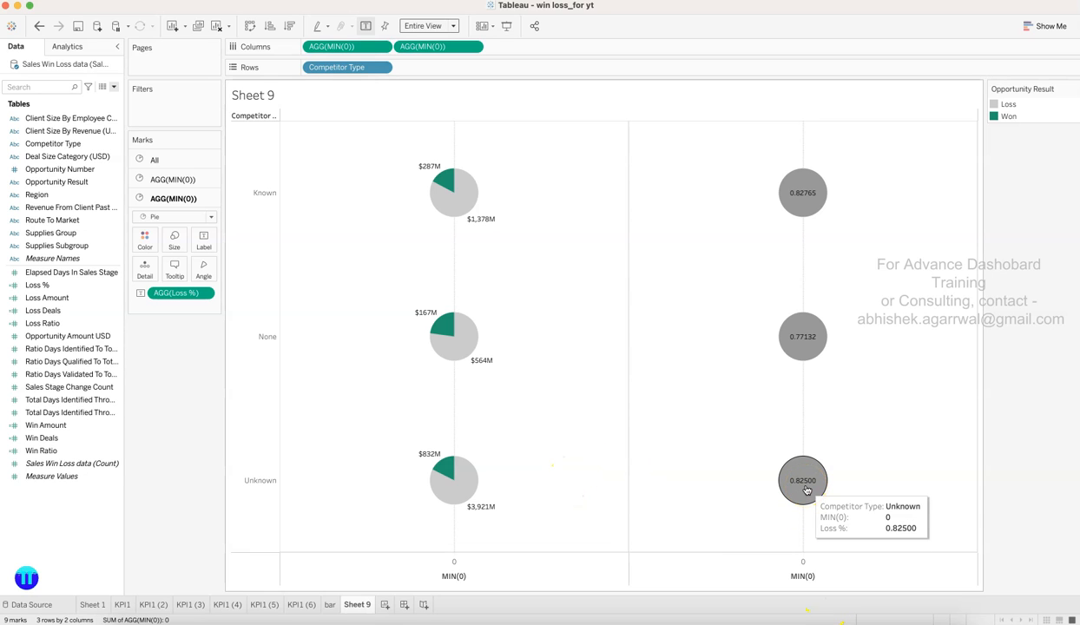
left_click(804, 338)
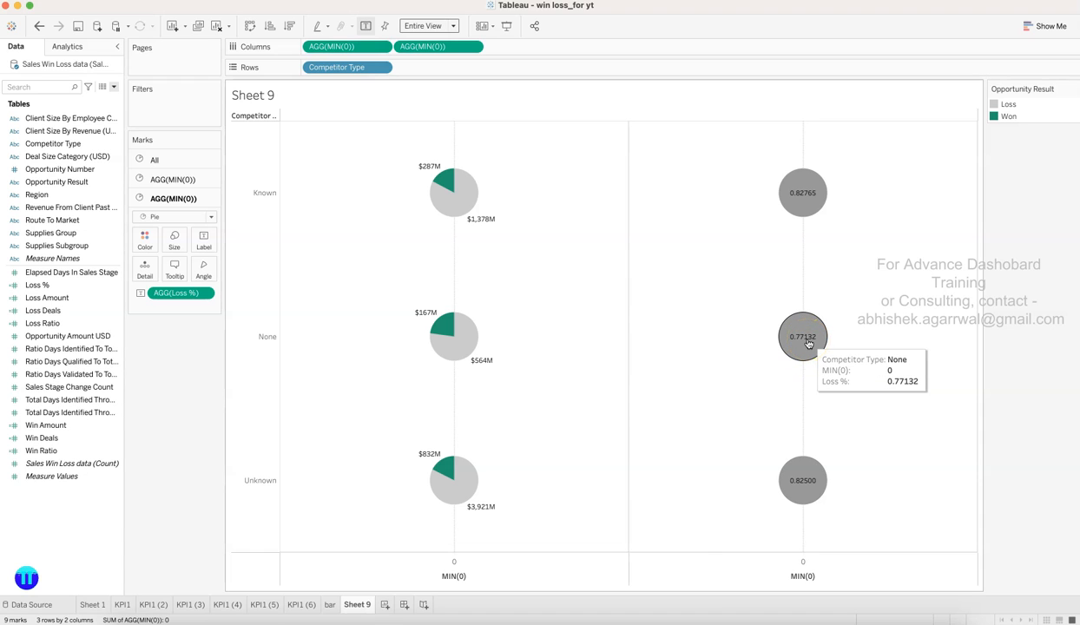
left_click(804, 194)
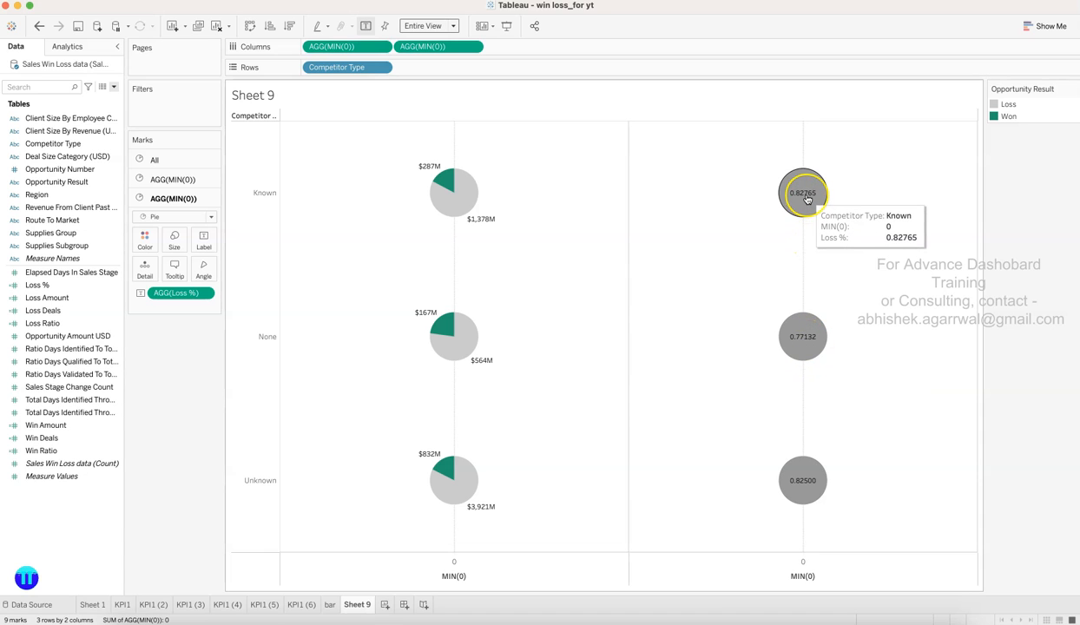
left_click(206, 407)
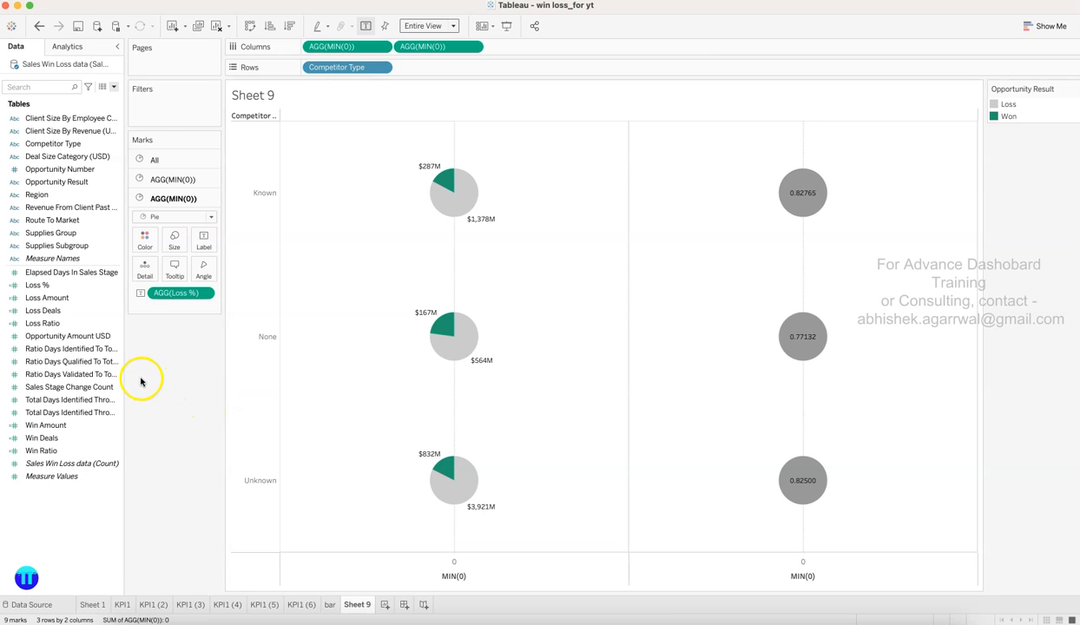
left_click(108, 326)
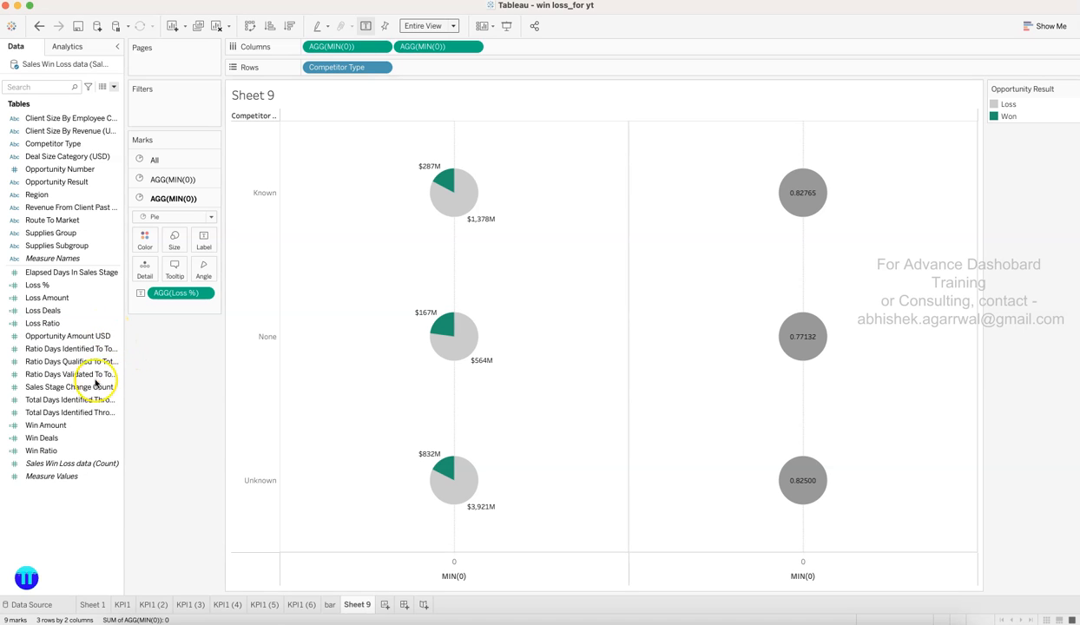
left_click(151, 179)
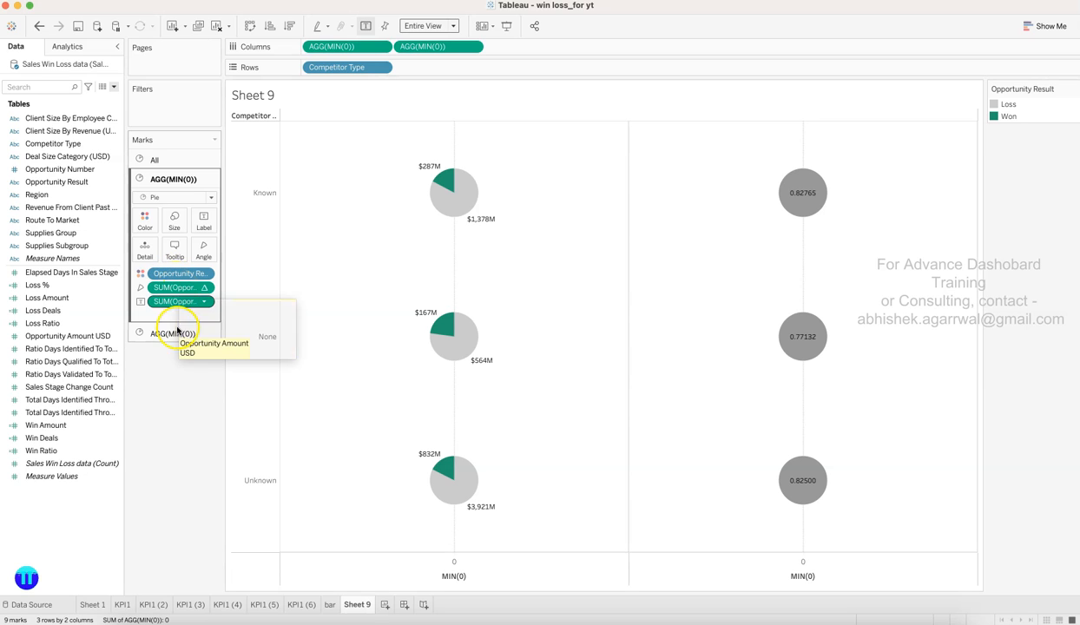
left_click(168, 333)
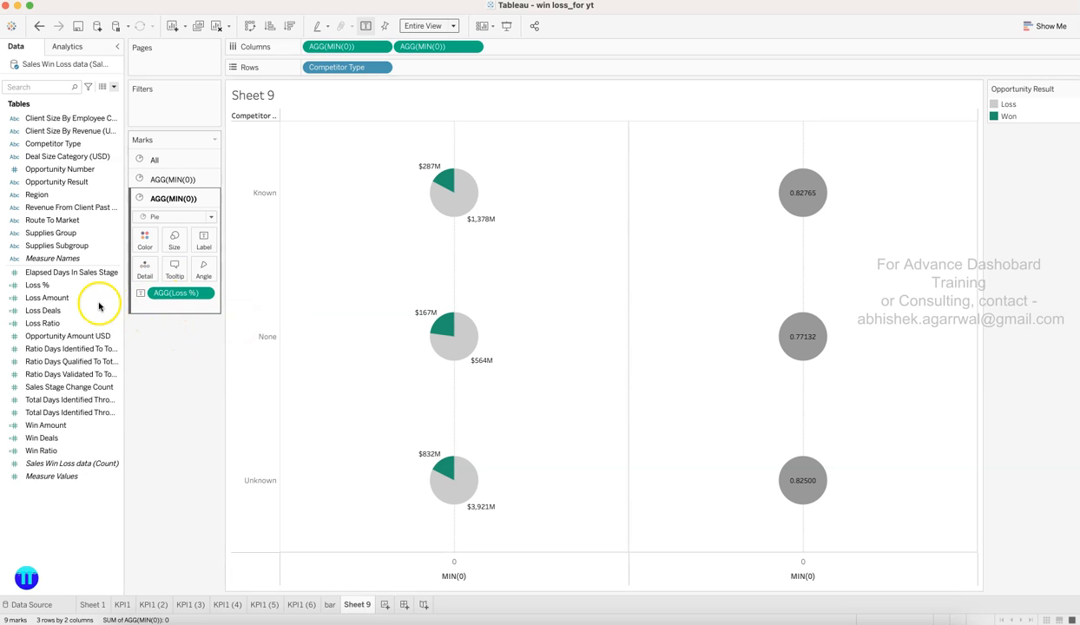
- Try adding Opportunity Amount USD as a Percent of Total label on the second MIN(0) pies, then remove it
left_click_drag(80, 336, 204, 244)
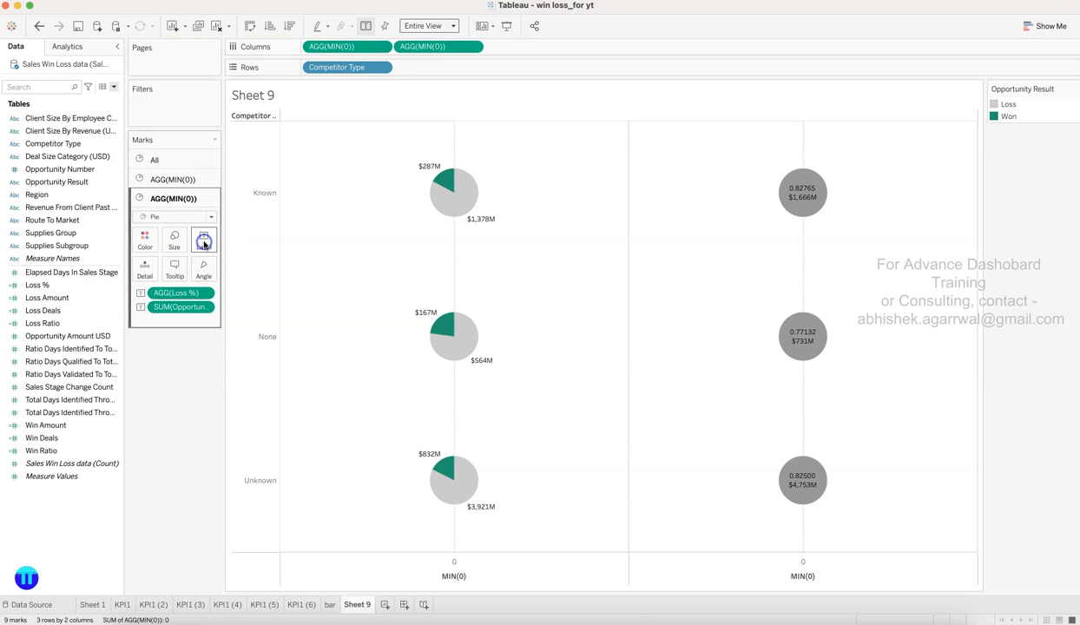
left_click(205, 308)
mouse_move(239, 409)
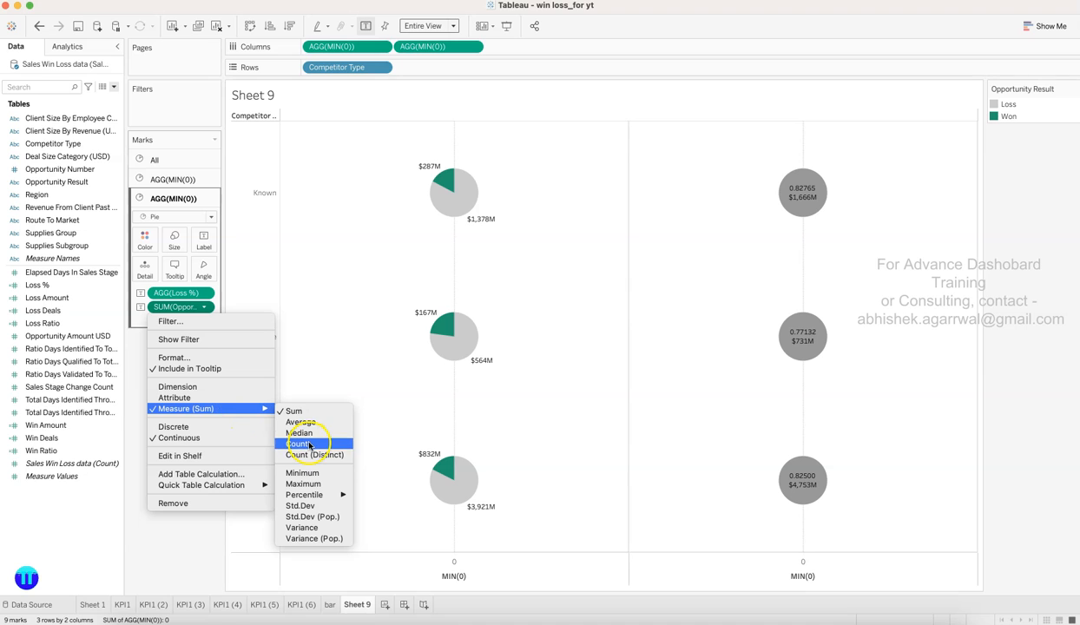
mouse_move(255, 485)
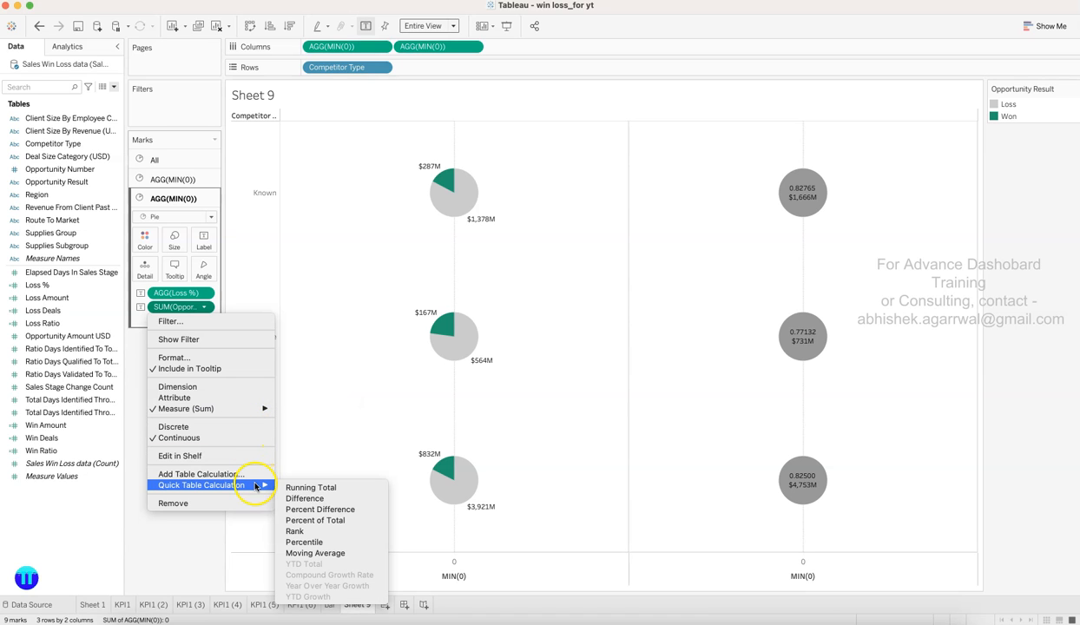
left_click(315, 520)
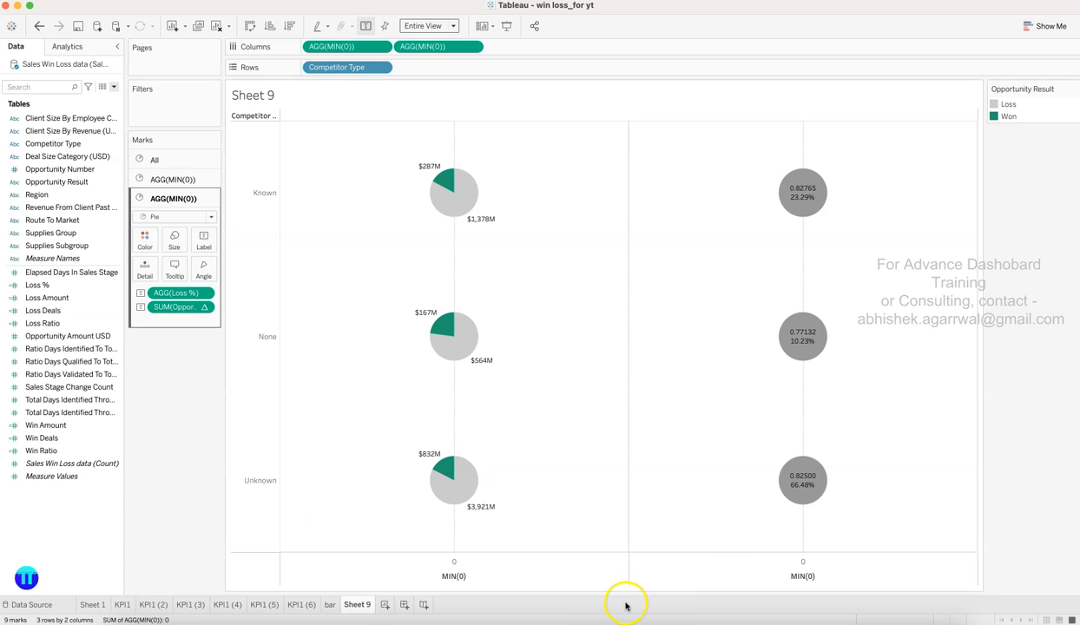
mouse_move(804, 479)
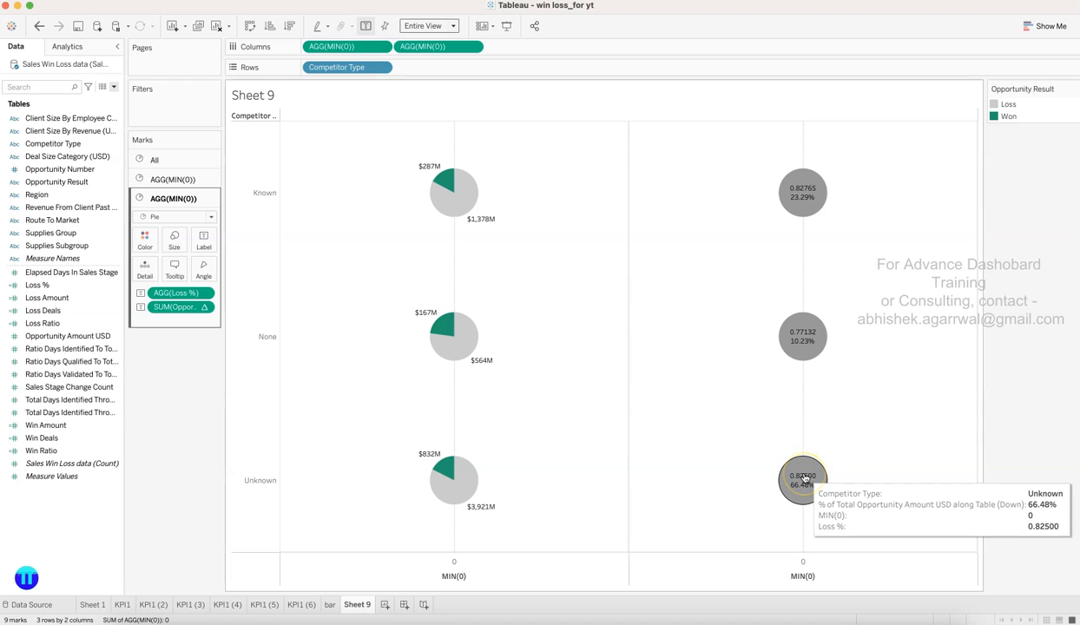
left_click_drag(175, 307, 174, 414)
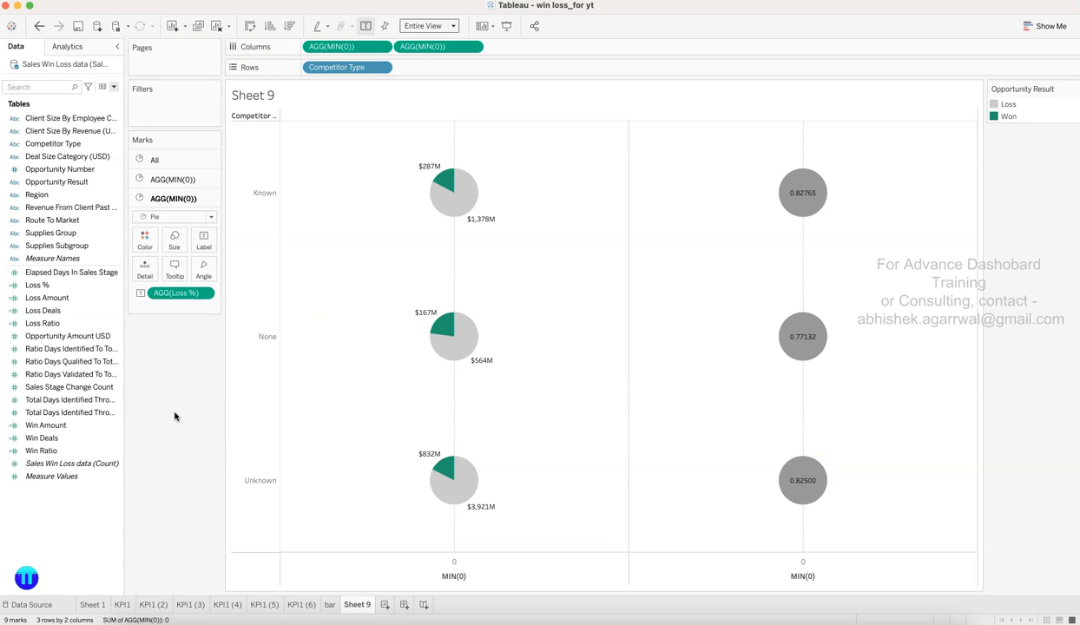
- Format the Loss % labels on the second MIN(0) pies as a percentage with no decimal places
left_click(251, 359)
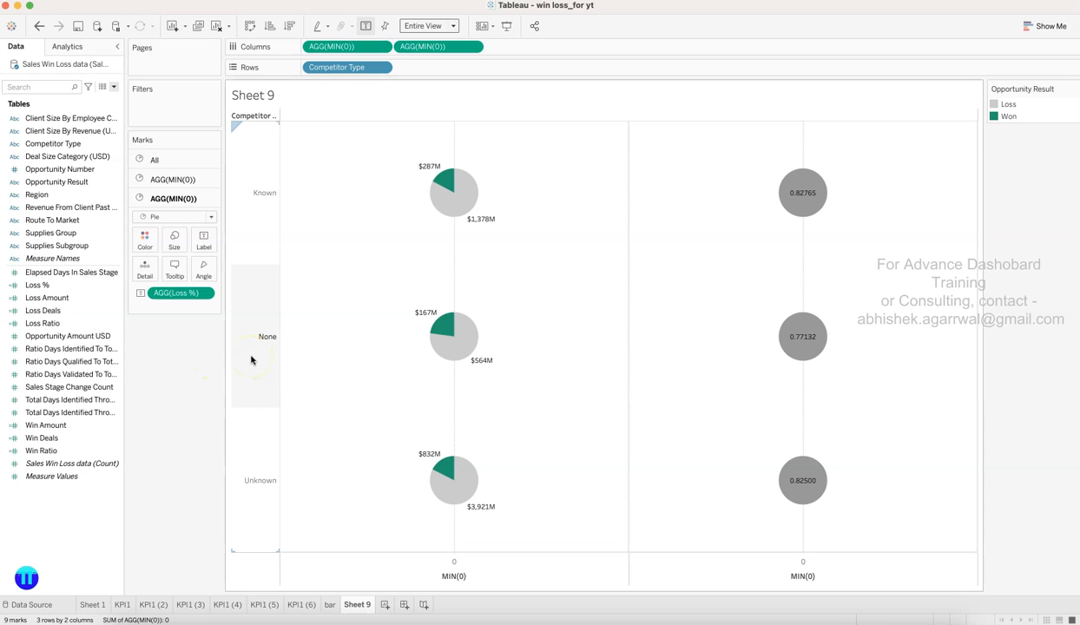
left_click(204, 294)
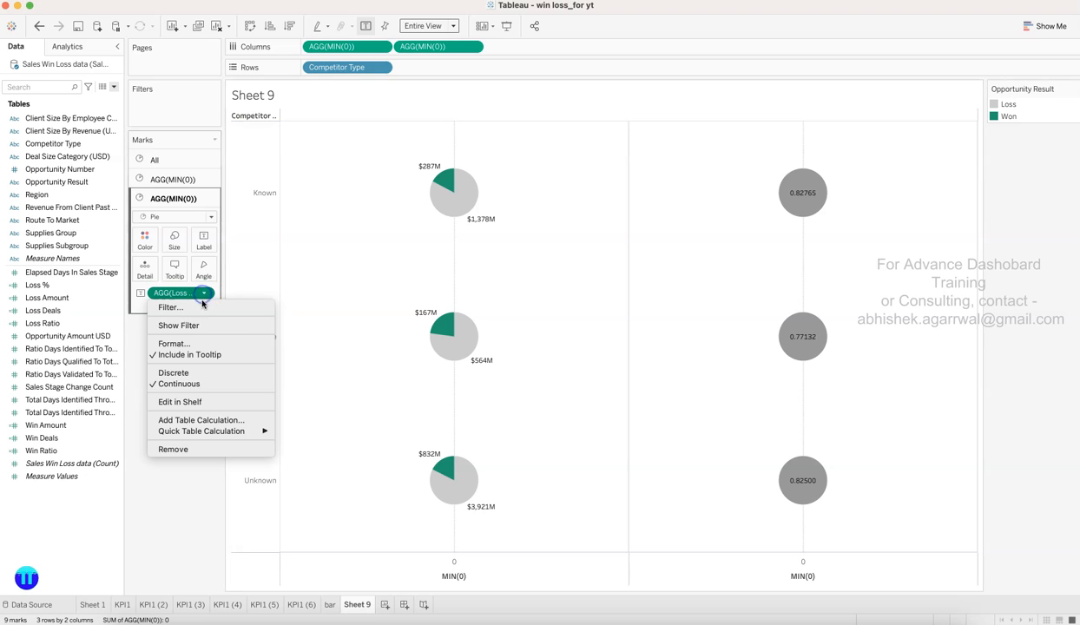
left_click(191, 344)
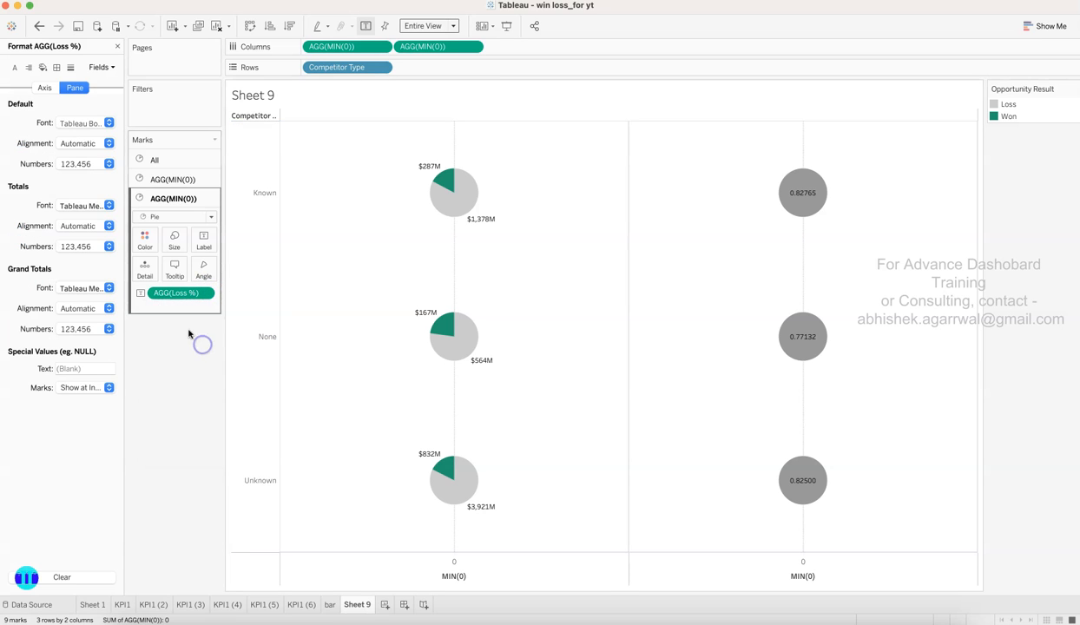
left_click(108, 165)
left_click(104, 252)
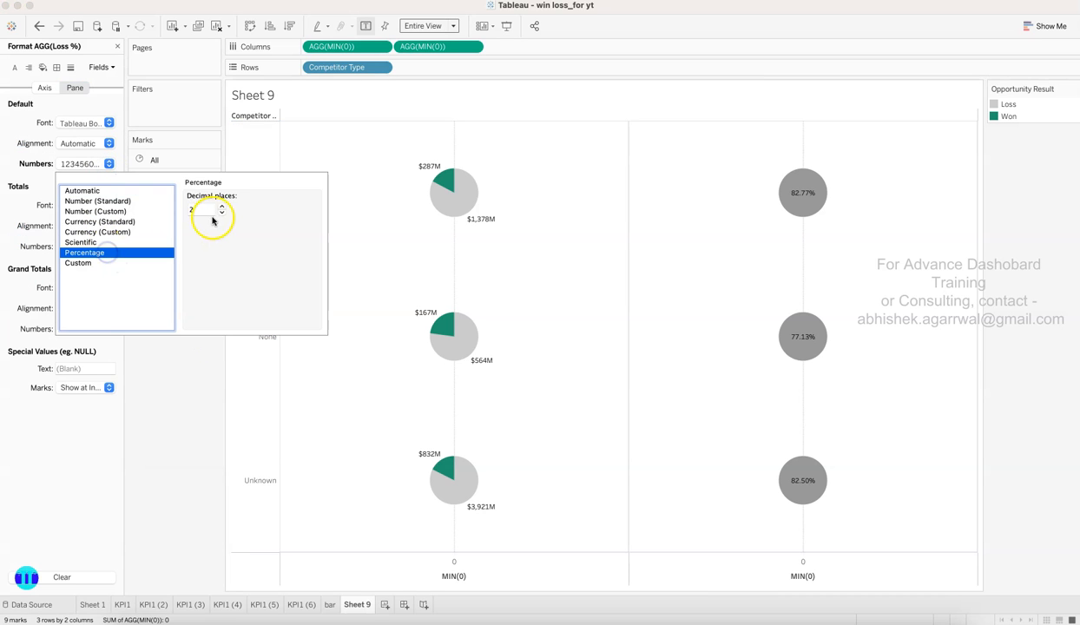
mouse_move(803, 202)
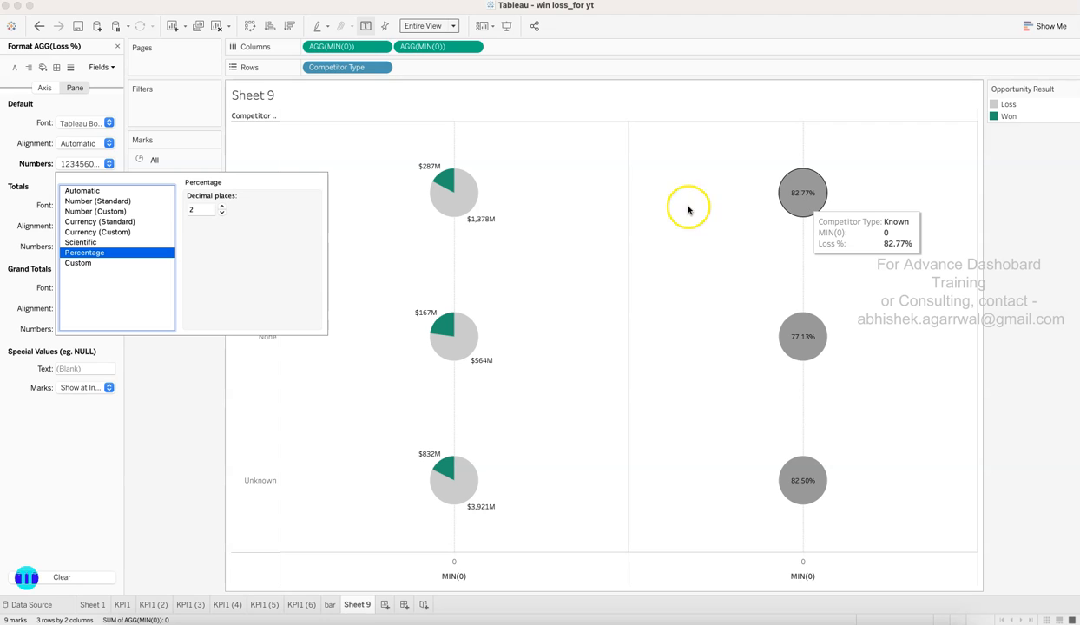
mouse_move(484, 223)
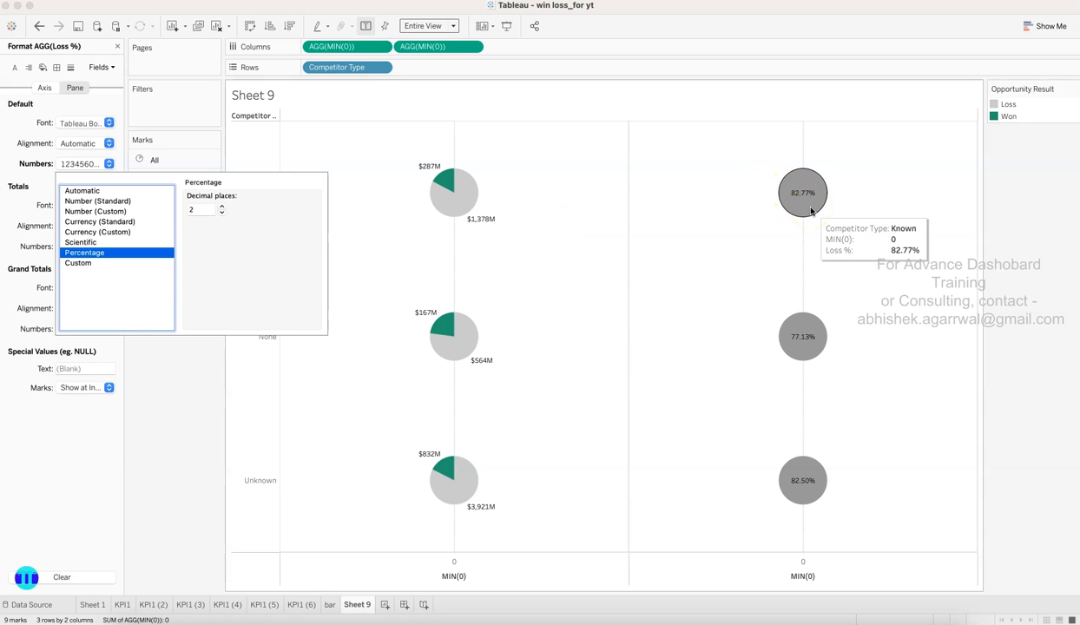
left_click(222, 212)
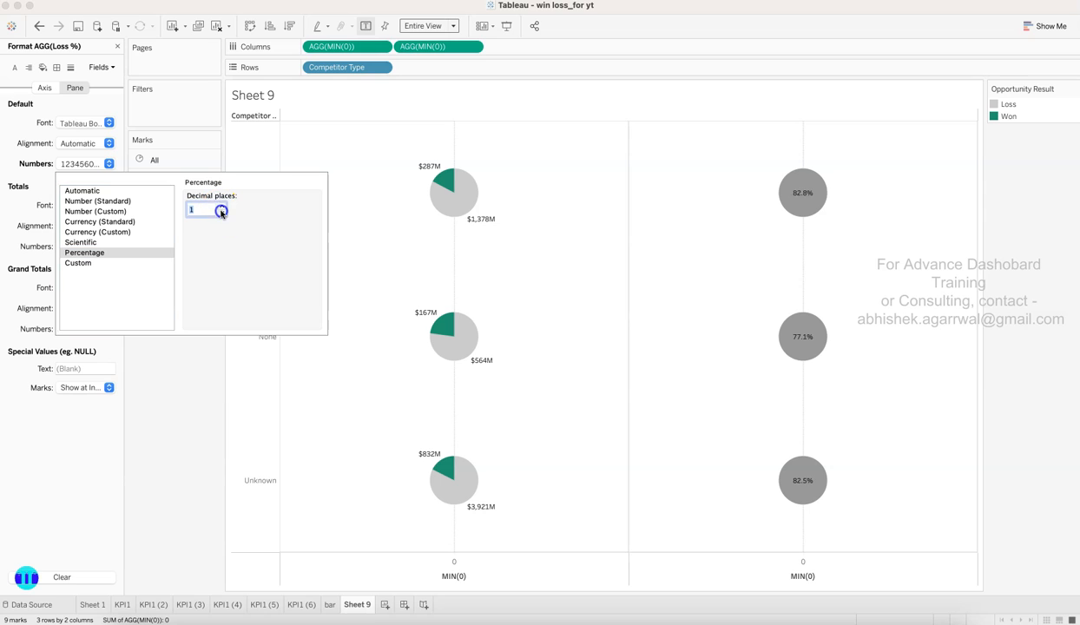
left_click(177, 360)
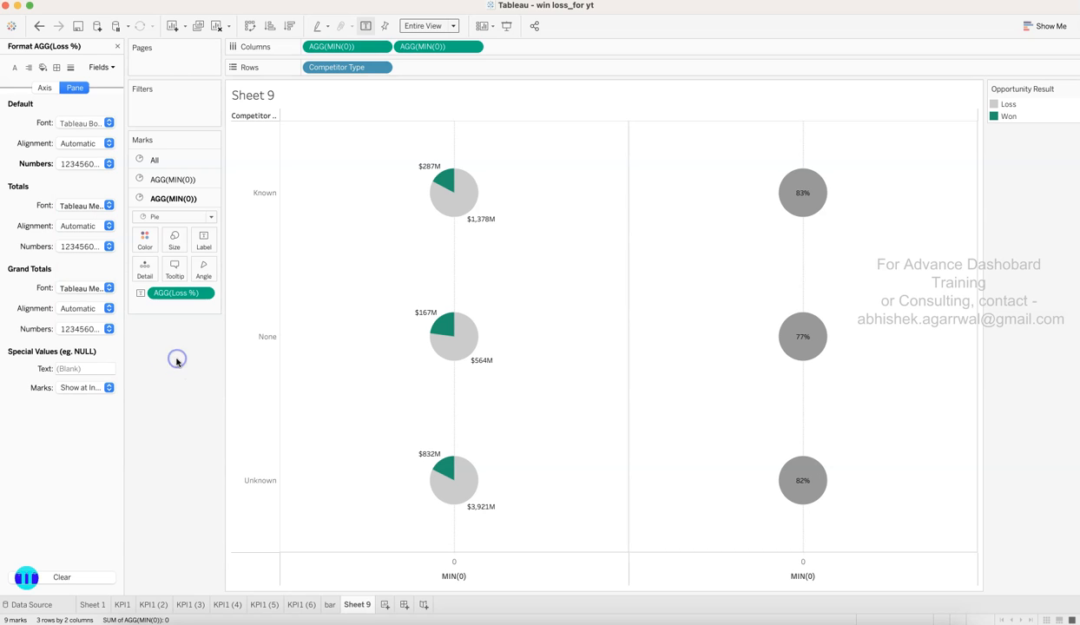
- Color the second MIN(0) pies very light gray and make them slightly smaller than the first pies
left_click(145, 239)
left_click(164, 285)
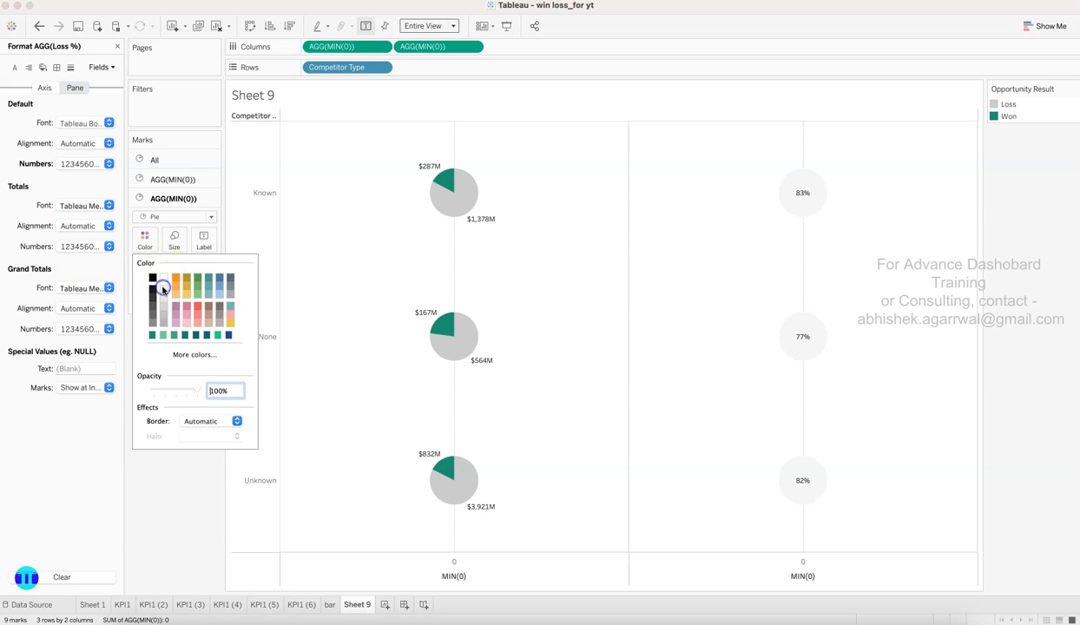
left_click(174, 239)
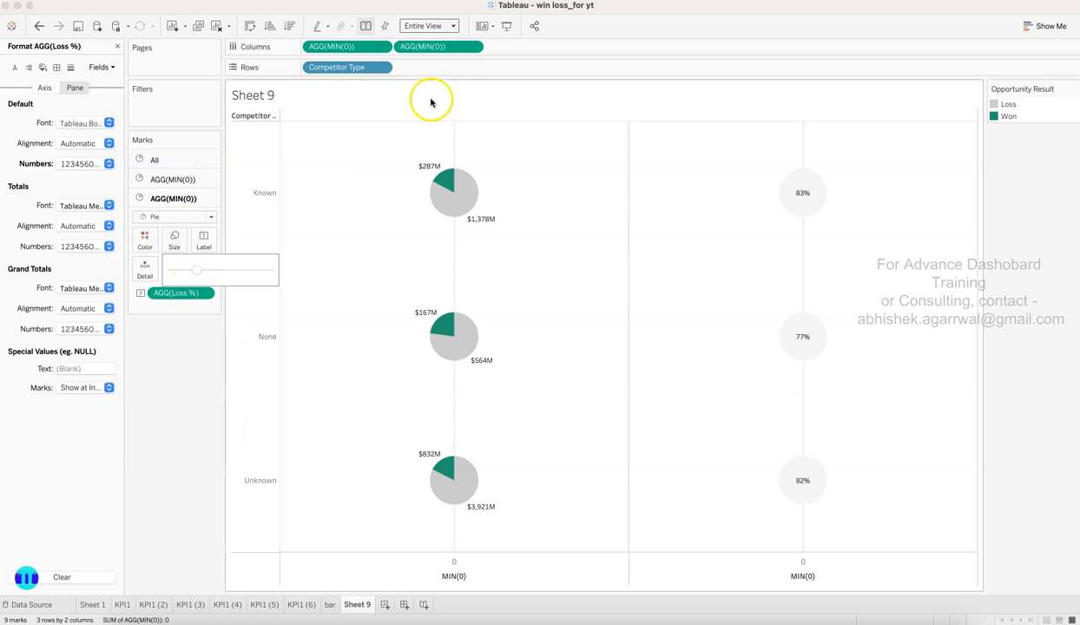
left_click_drag(192, 272, 190, 271)
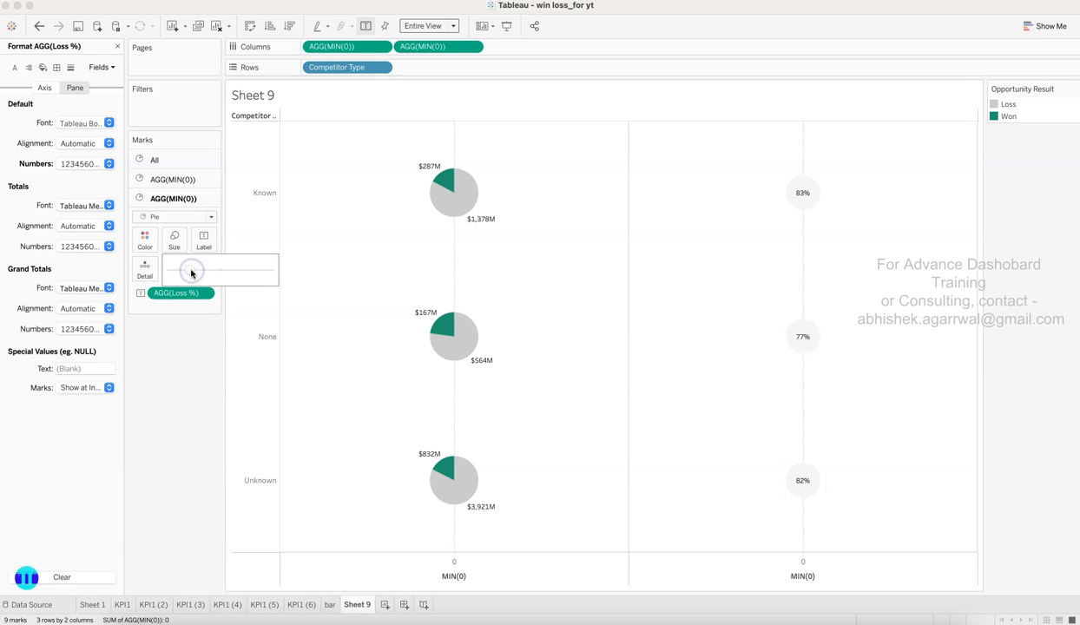
- Combine the two MIN(0) axes into a dual axis and enlarge the outer win/loss pies to about the middle of the size range
left_click(473, 48)
left_click(452, 182)
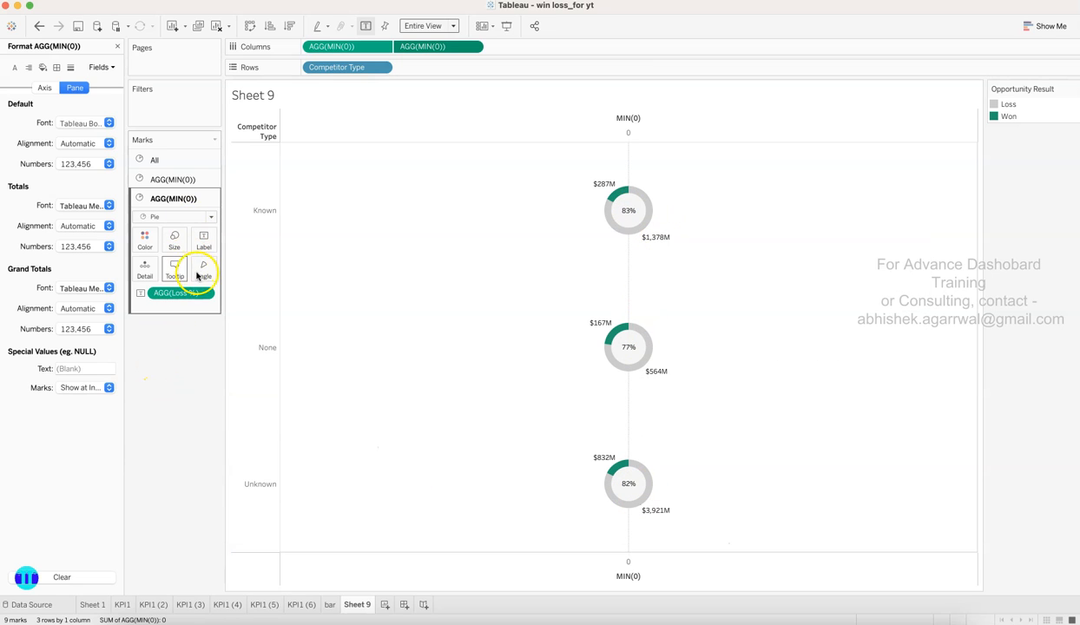
left_click(191, 181)
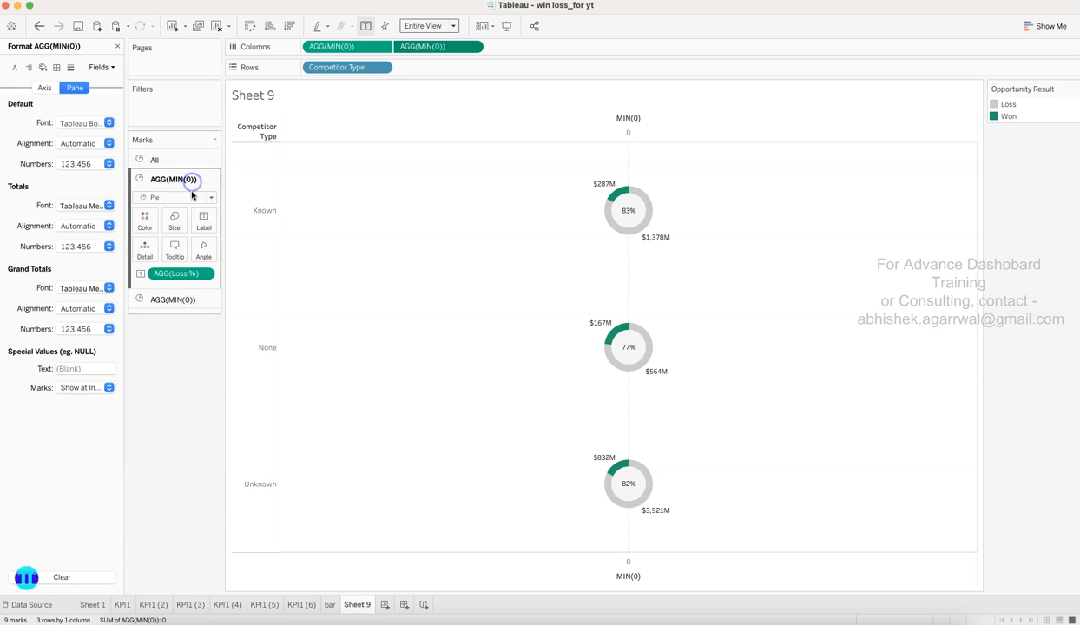
left_click(176, 221)
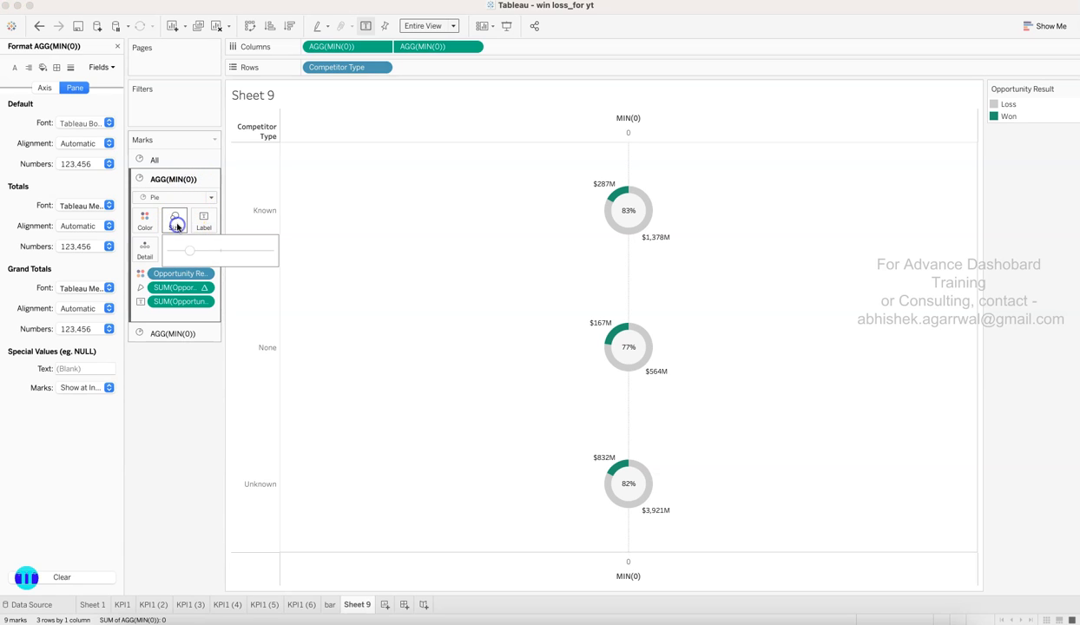
left_click(222, 251)
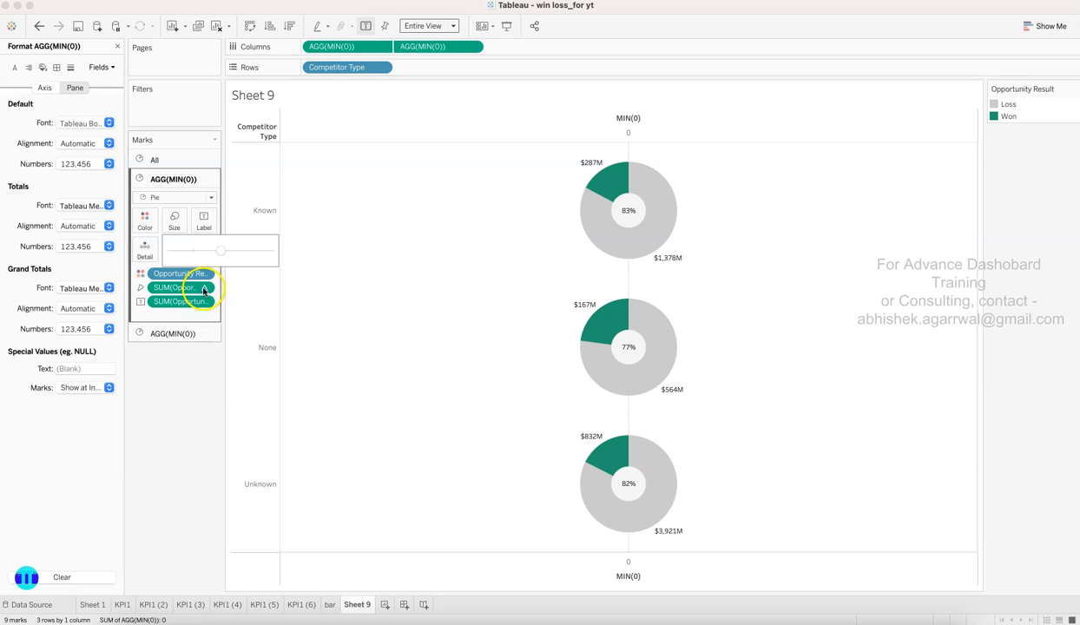
- Enlarge the light gray inner circles so that only a thin outer ring of each donut shows
left_click(186, 343)
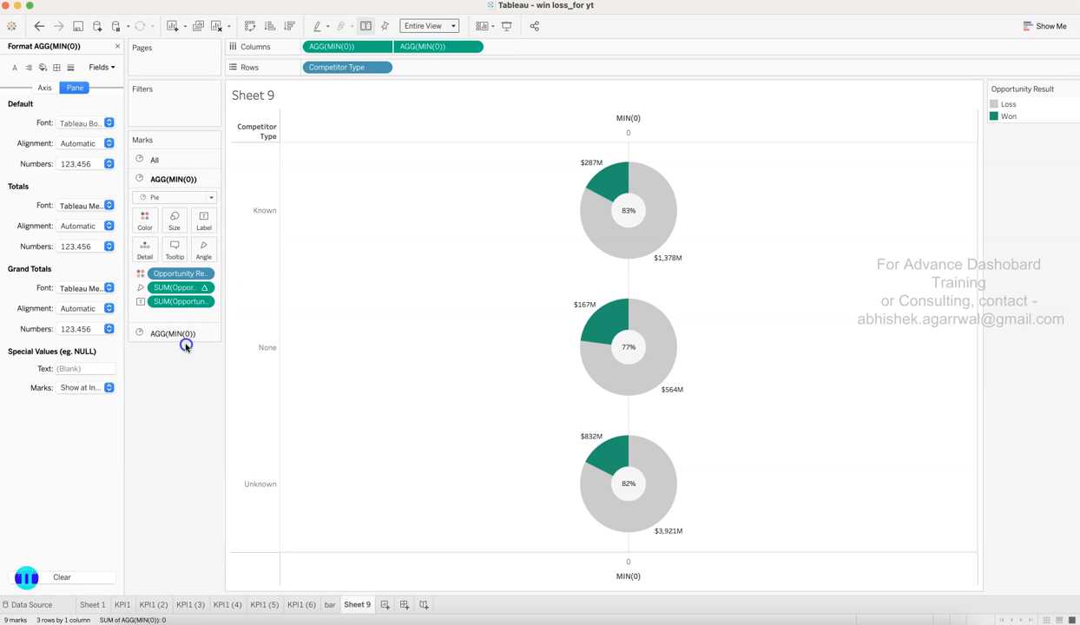
left_click(174, 240)
left_click_drag(187, 270, 211, 270)
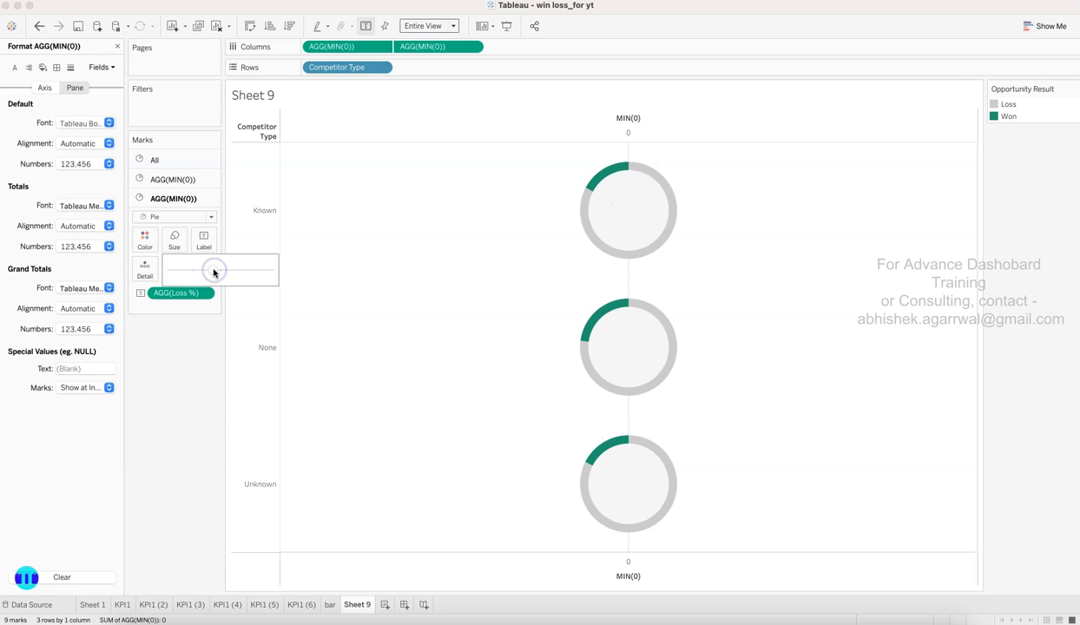
left_click(186, 367)
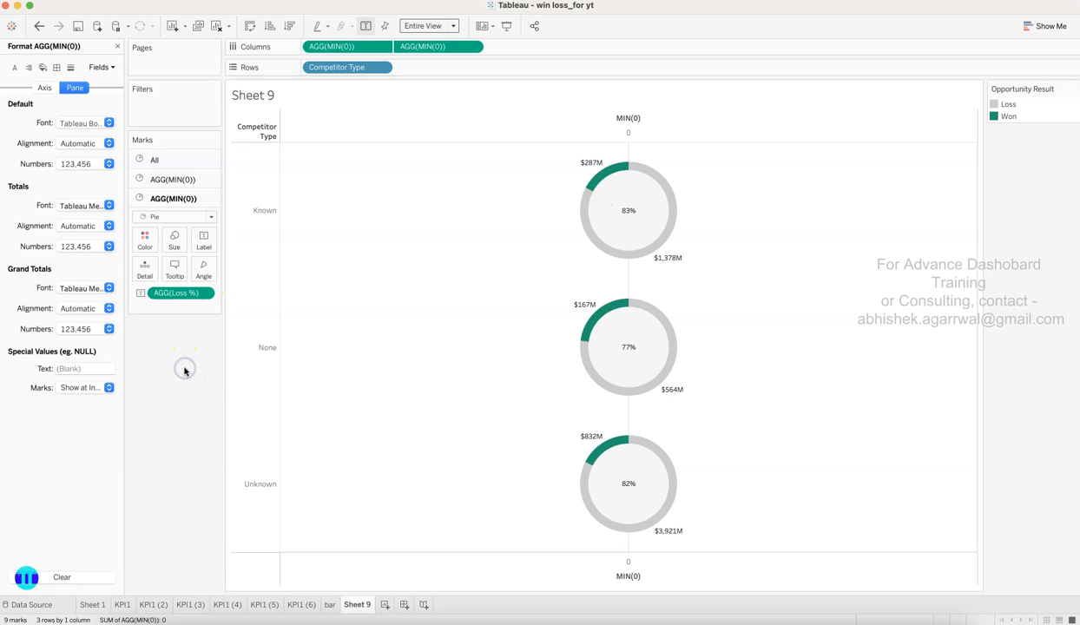
- Hide the headers of both the upper and lower MIN(0) axes
right_click(561, 130)
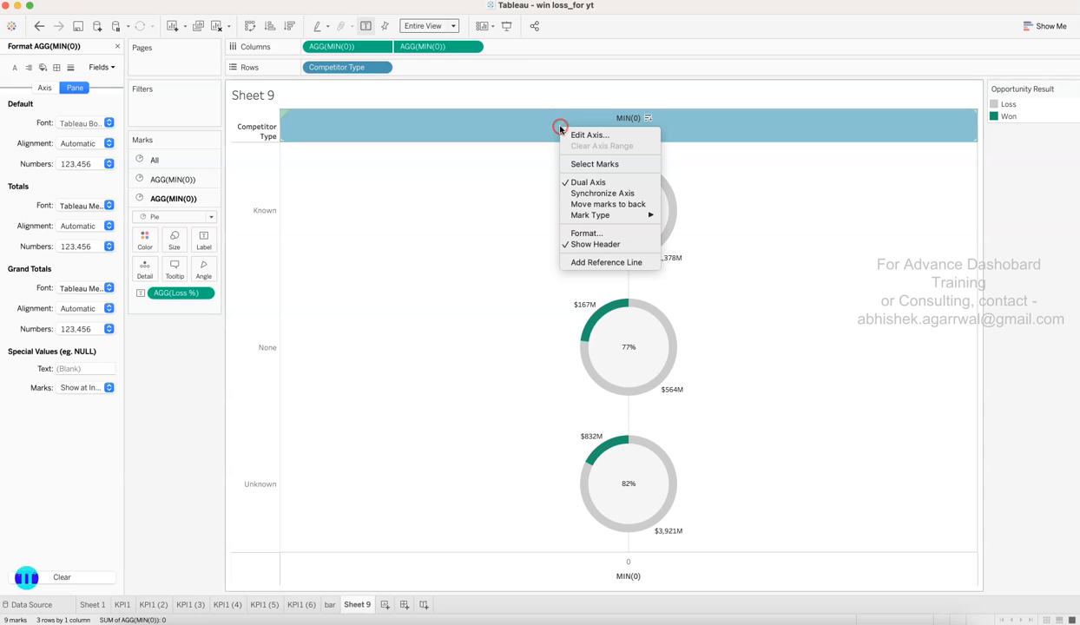
left_click(586, 241)
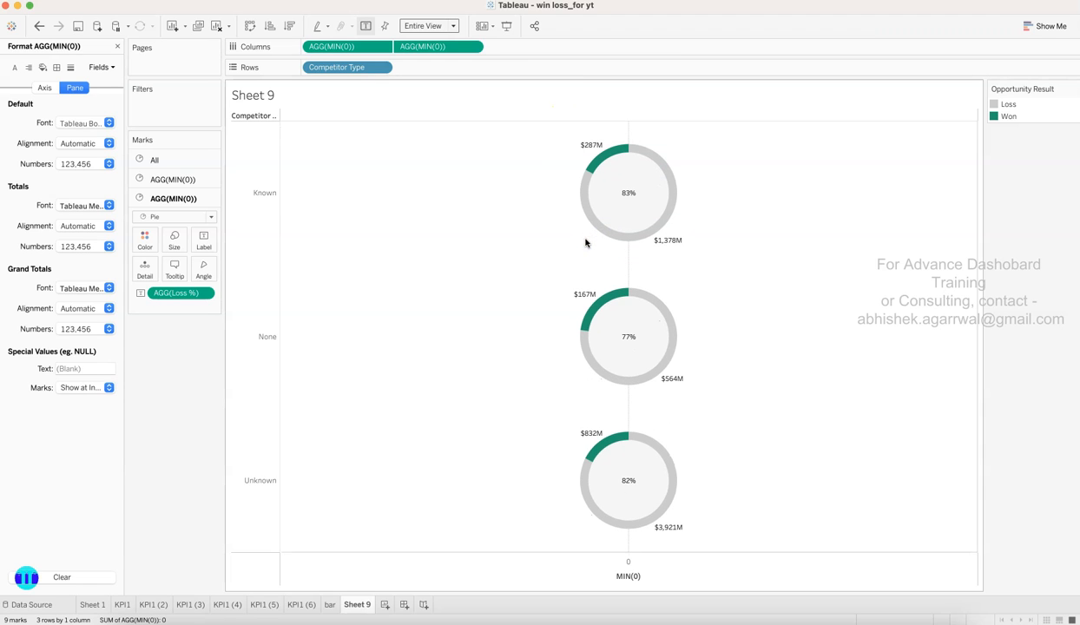
right_click(568, 576)
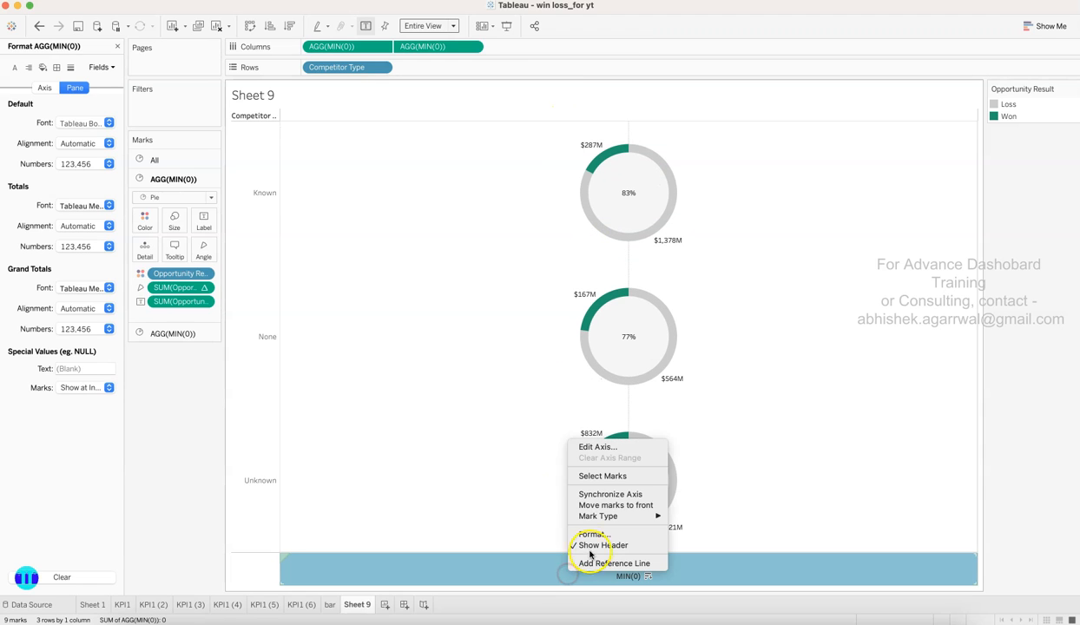
left_click(600, 545)
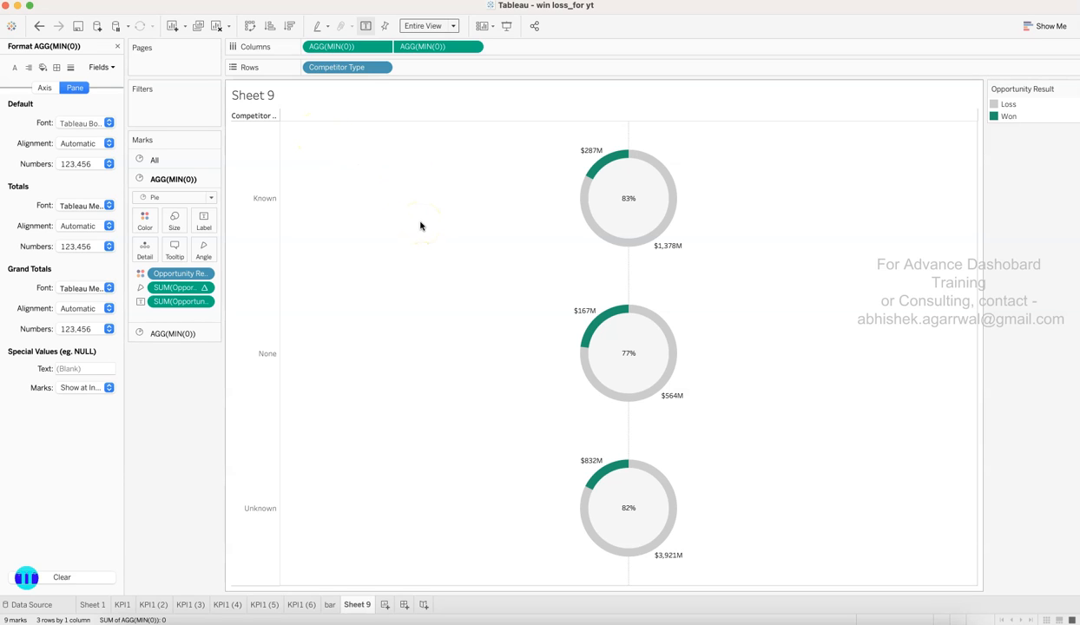
- Inspect the Unknown donut's Won segment, then switch to the Win Loss Ratio workbook and view Dashboard 1 for reference
mouse_move(613, 466)
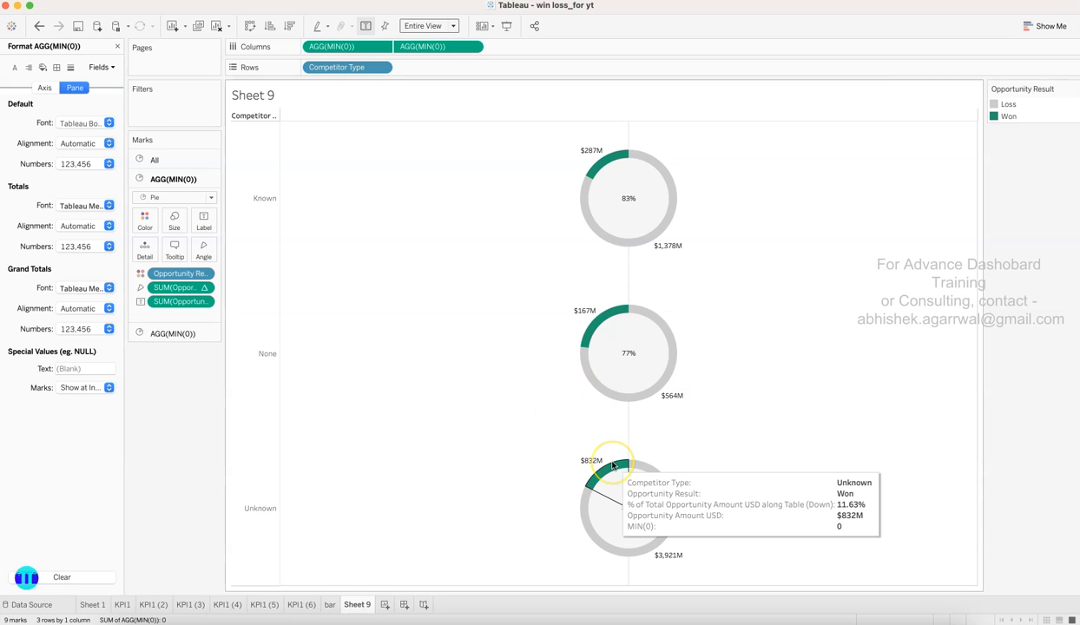
left_click(568, 621)
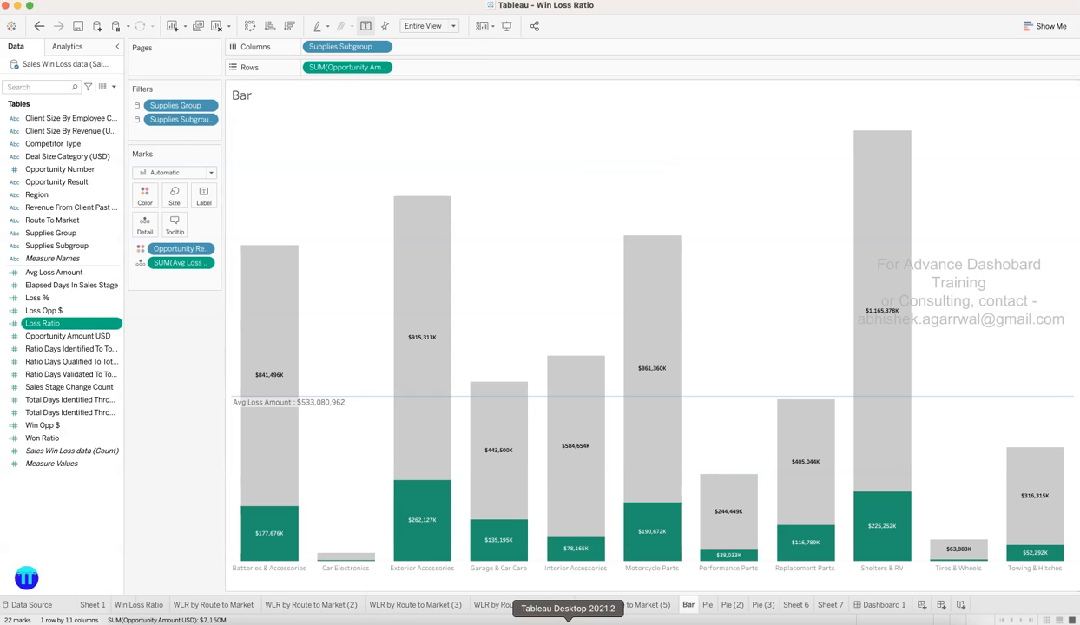
left_click(882, 604)
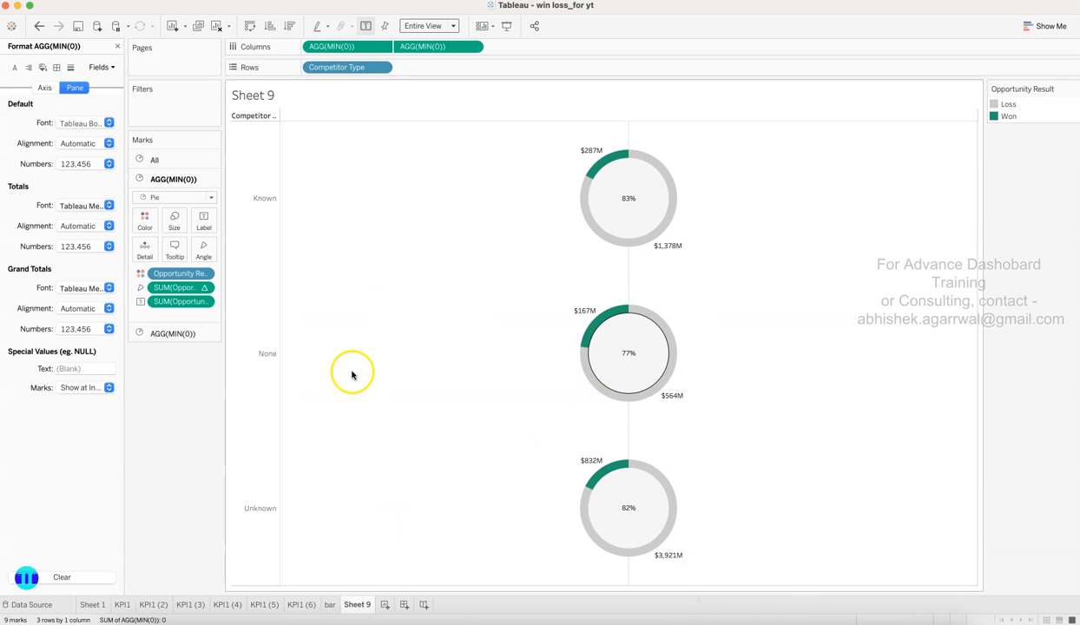
- Close the formatting pane and rename Sheet 9 as known
left_click(117, 46)
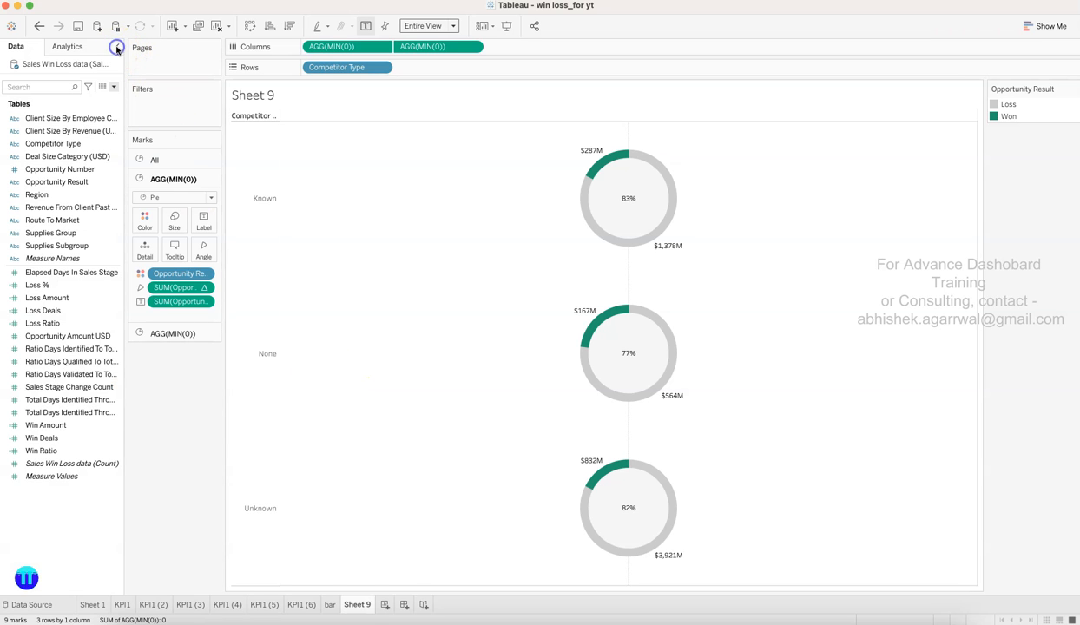
key("Return")
right_click(353, 606)
key("Escape")
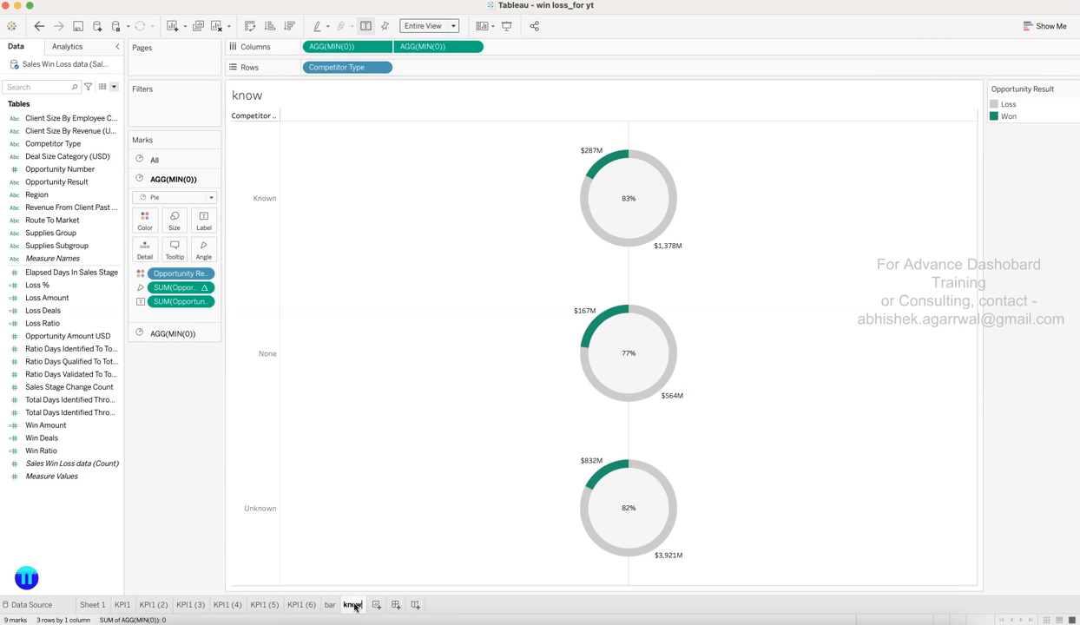
- Duplicate the known sheet as None, and duplicate that copy as Unkown
right_click(355, 608)
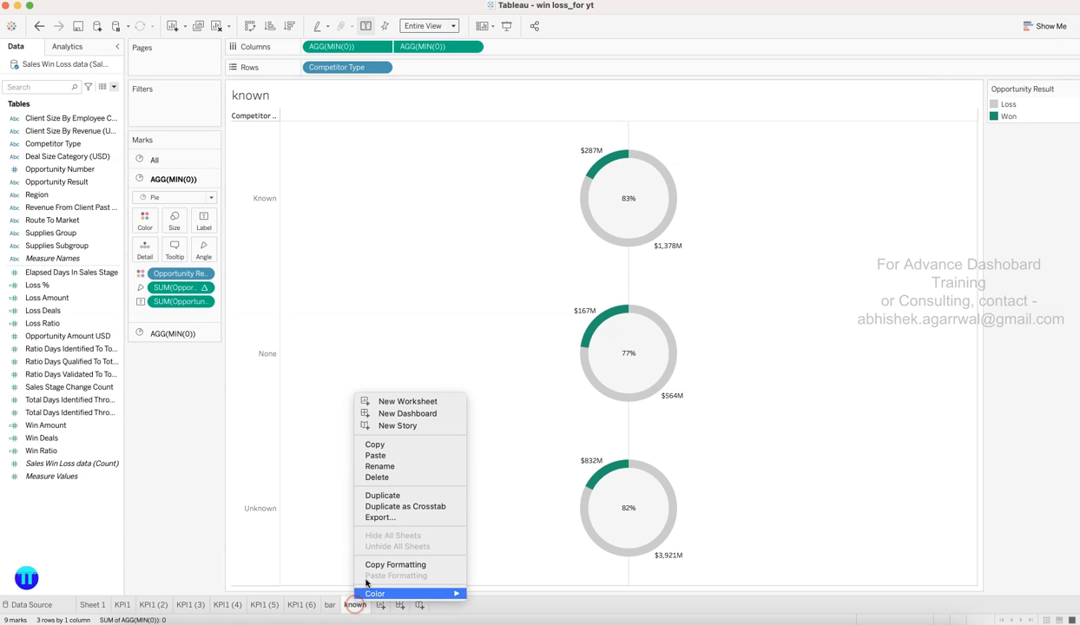
left_click(382, 492)
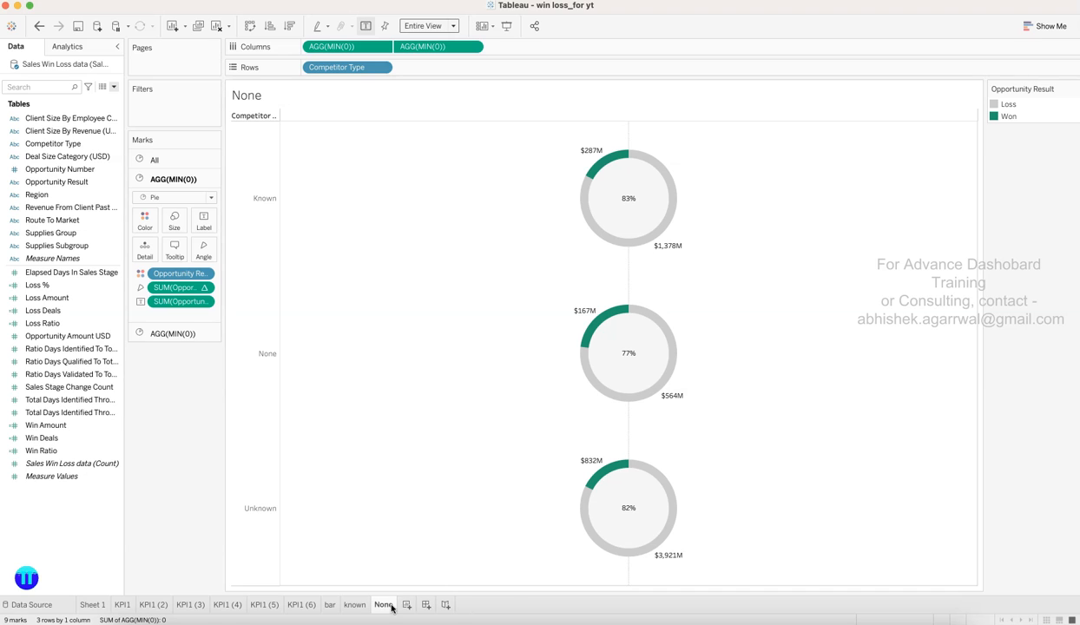
right_click(392, 609)
left_click(421, 496)
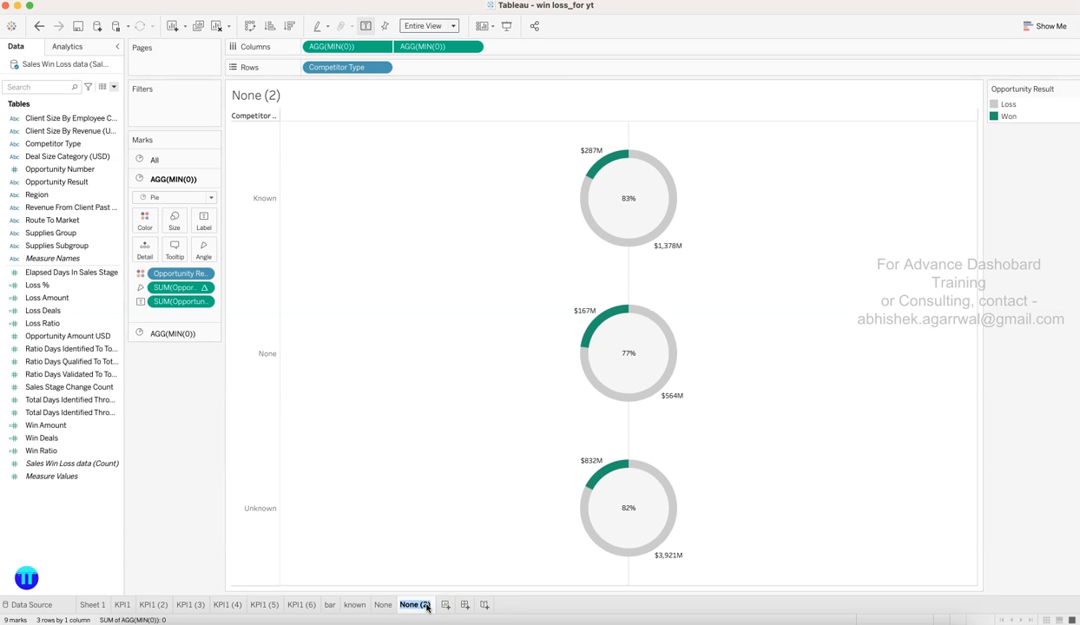
key("Return")
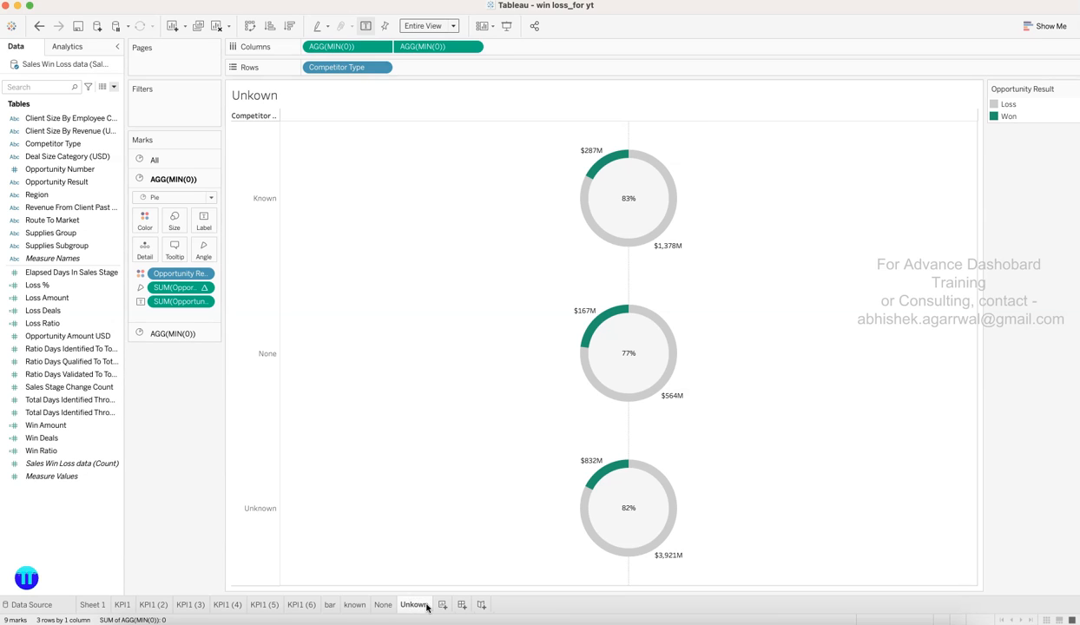
- On the known sheet, filter Competitor Type to Known only and hide its row header
left_click(358, 608)
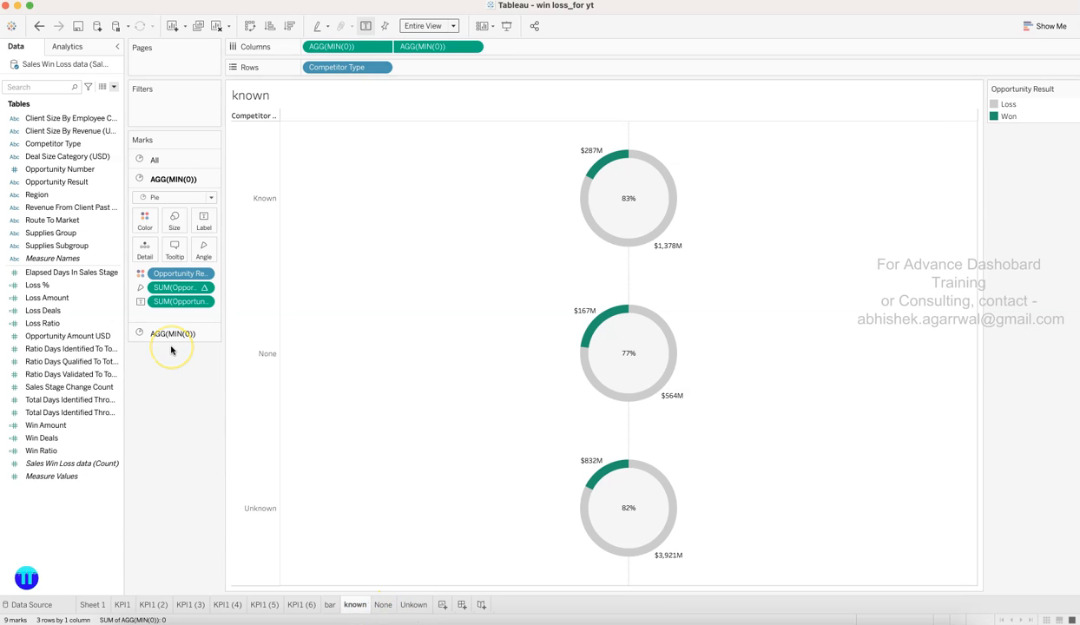
left_click(382, 70)
left_click(379, 81)
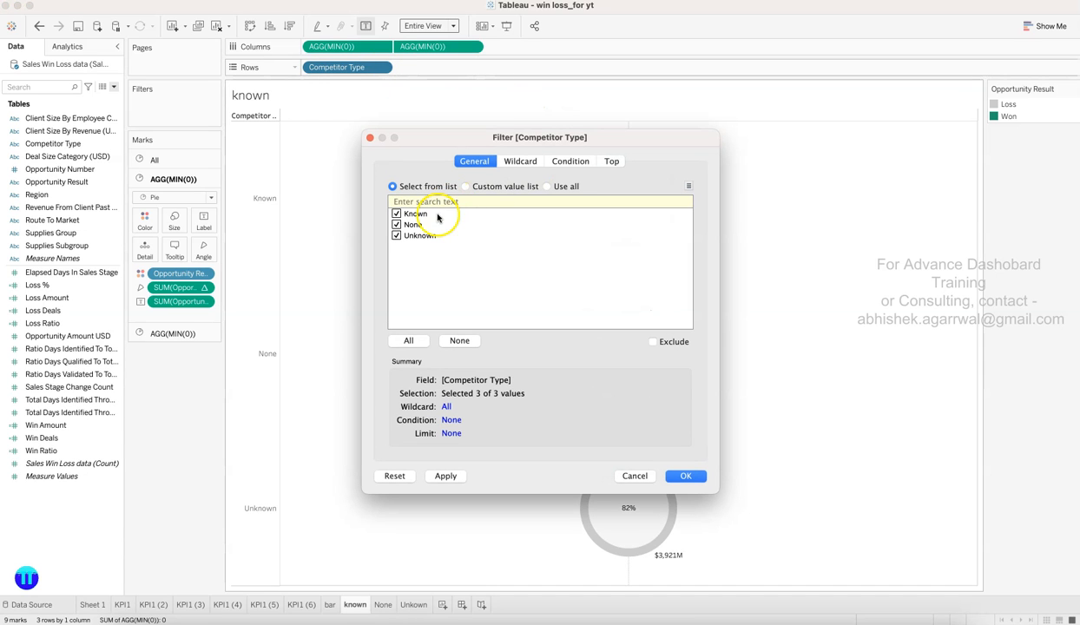
left_click(694, 469)
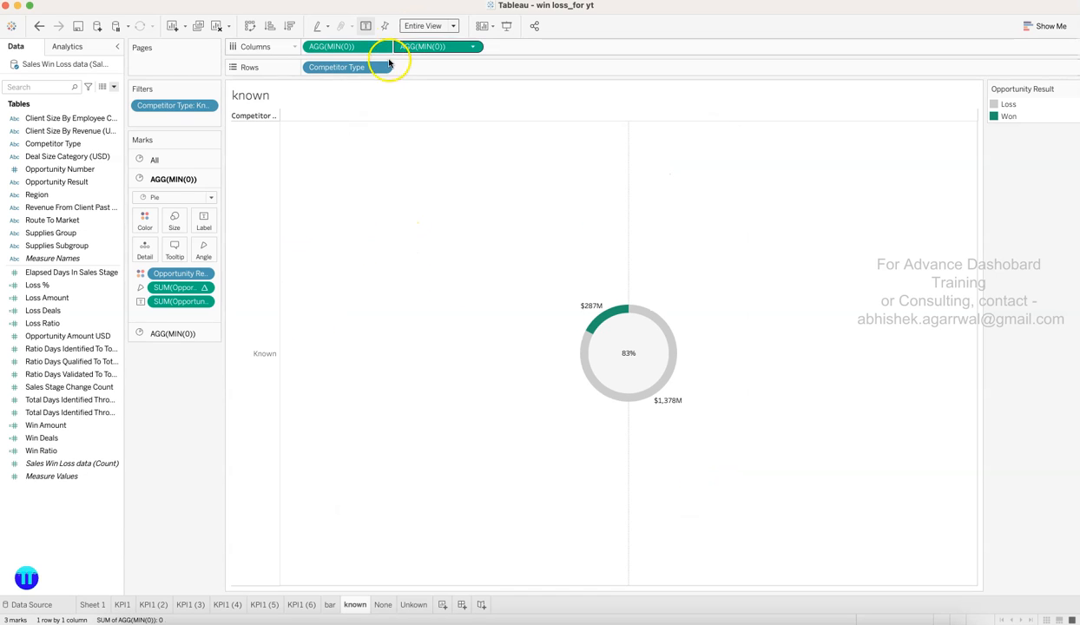
left_click(382, 67)
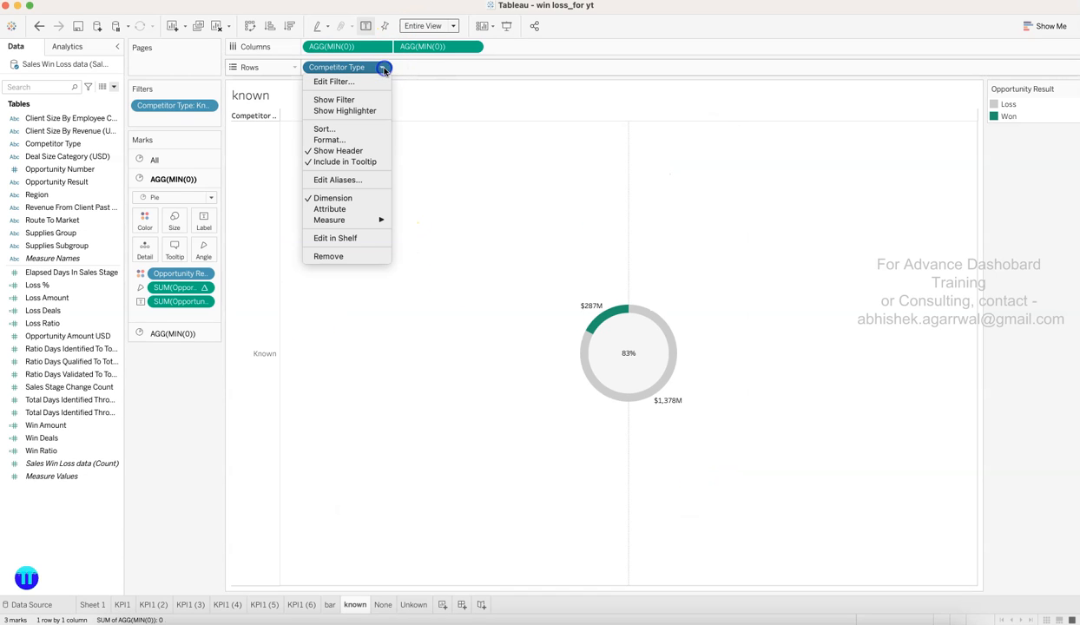
left_click(348, 154)
- Set the known sheet's row divider and column divider pane borders to None
right_click(336, 163)
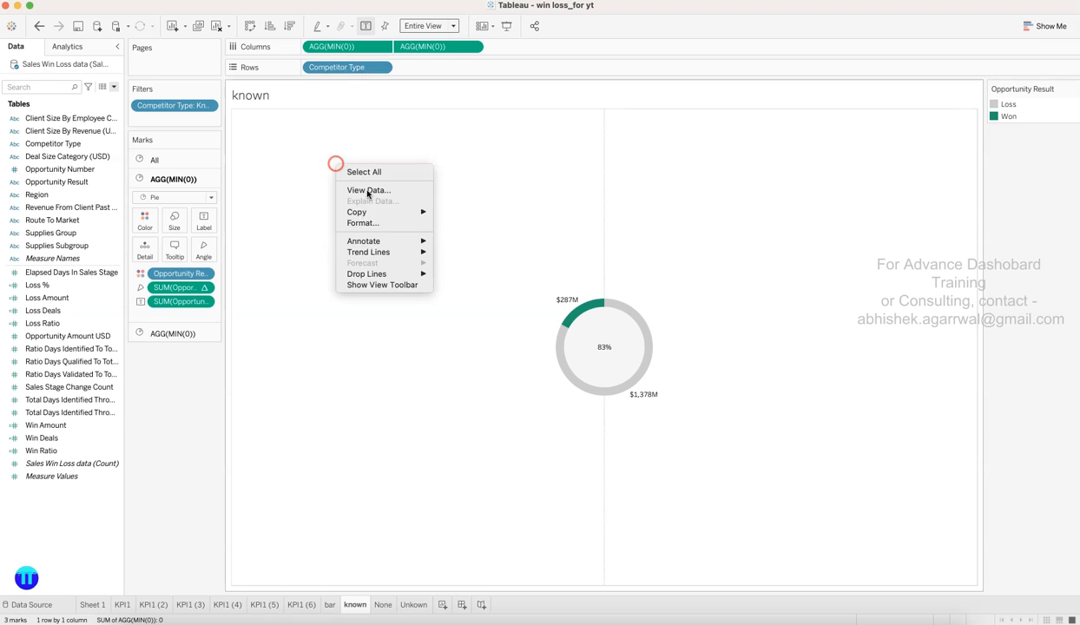
left_click(369, 222)
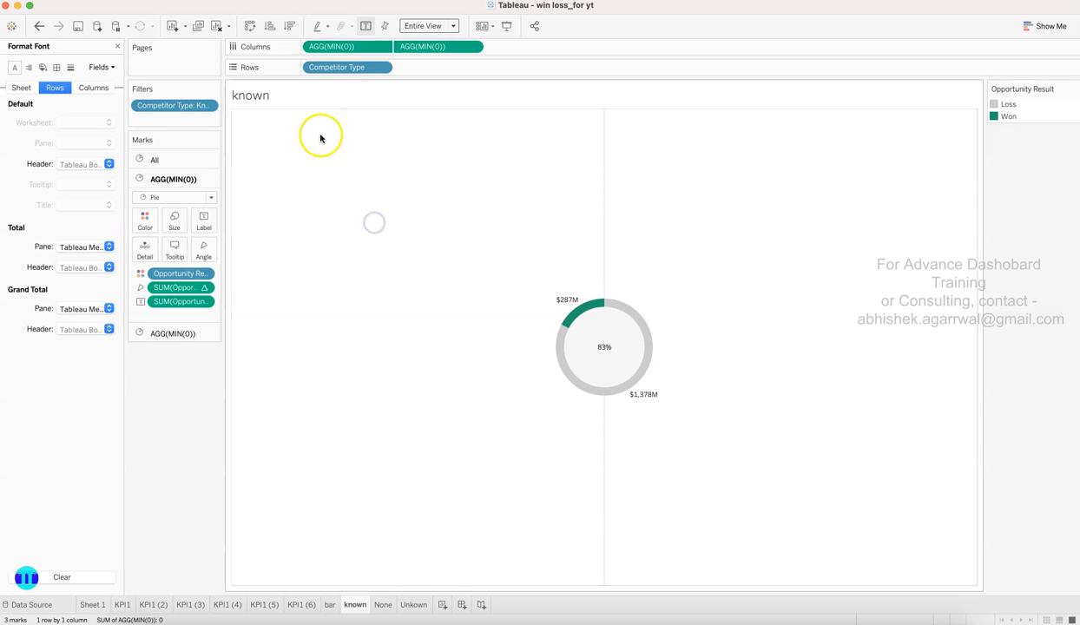
left_click(56, 67)
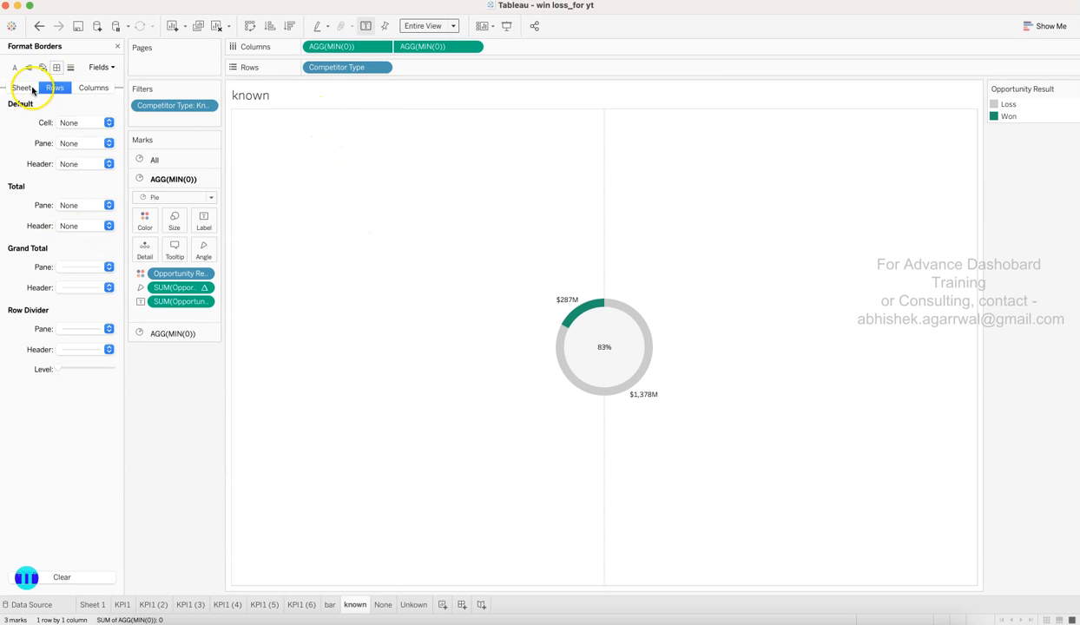
left_click(32, 90)
left_click(77, 329)
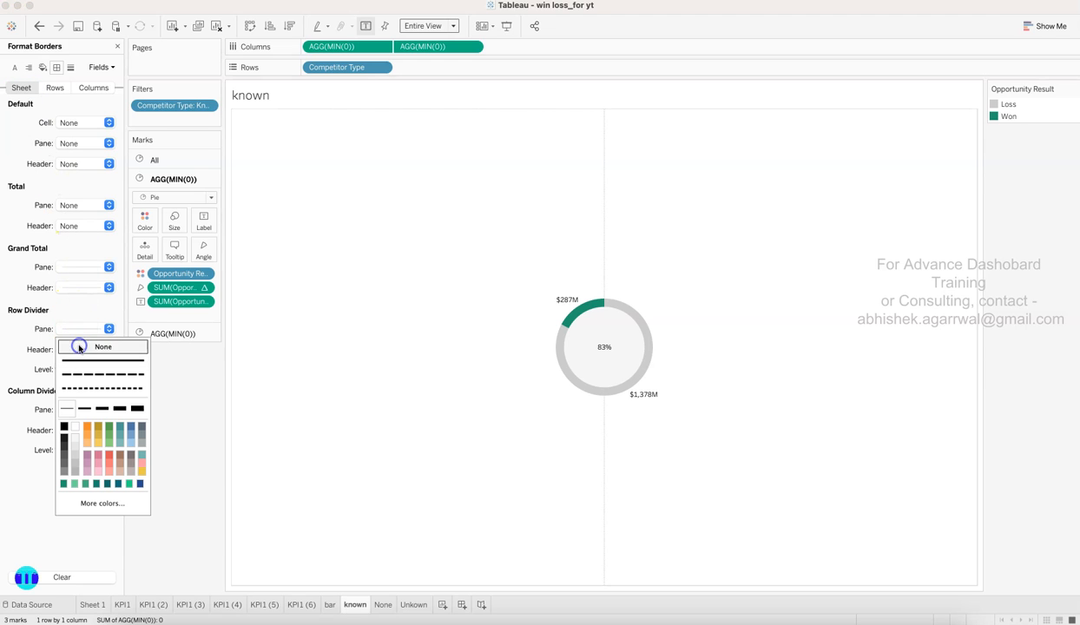
left_click(79, 346)
left_click(75, 410)
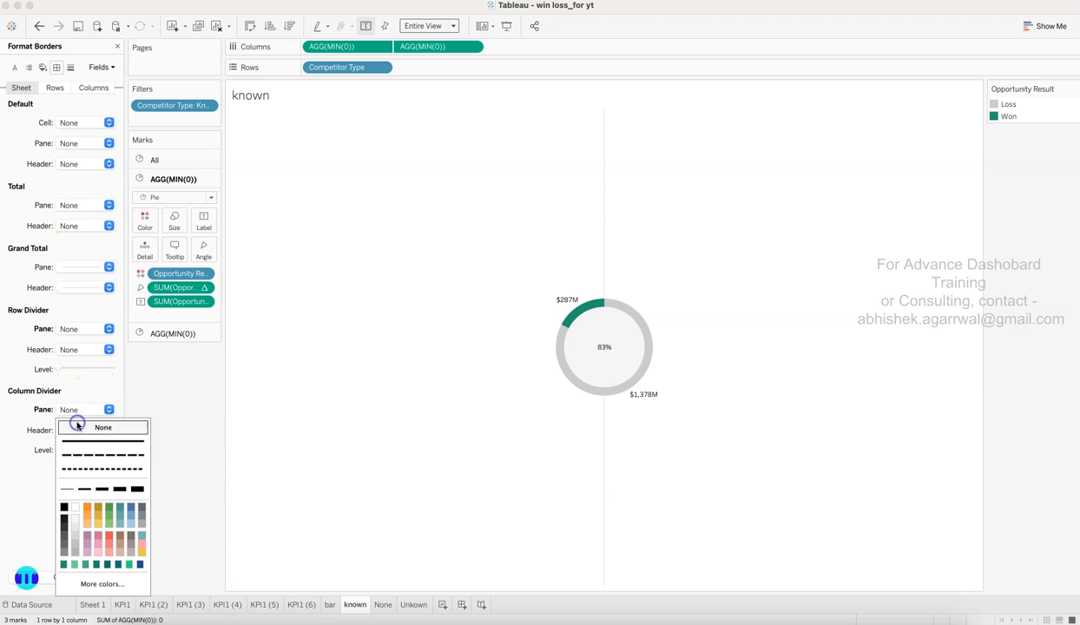
left_click(77, 425)
- Set the column grid lines and zero lines of the known sheet to None
left_click(70, 68)
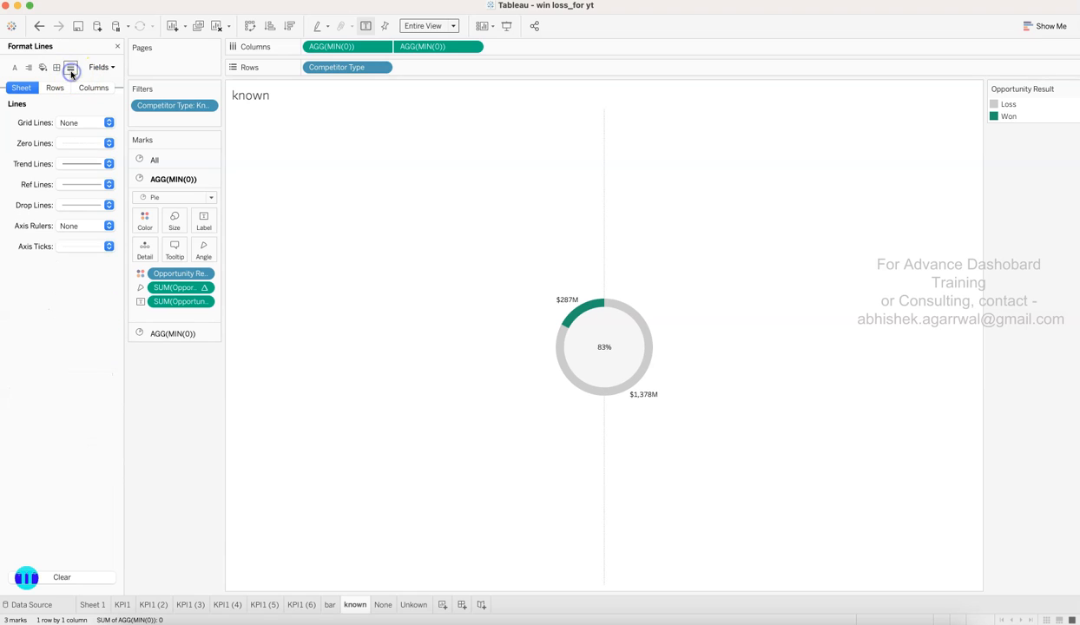
left_click(93, 88)
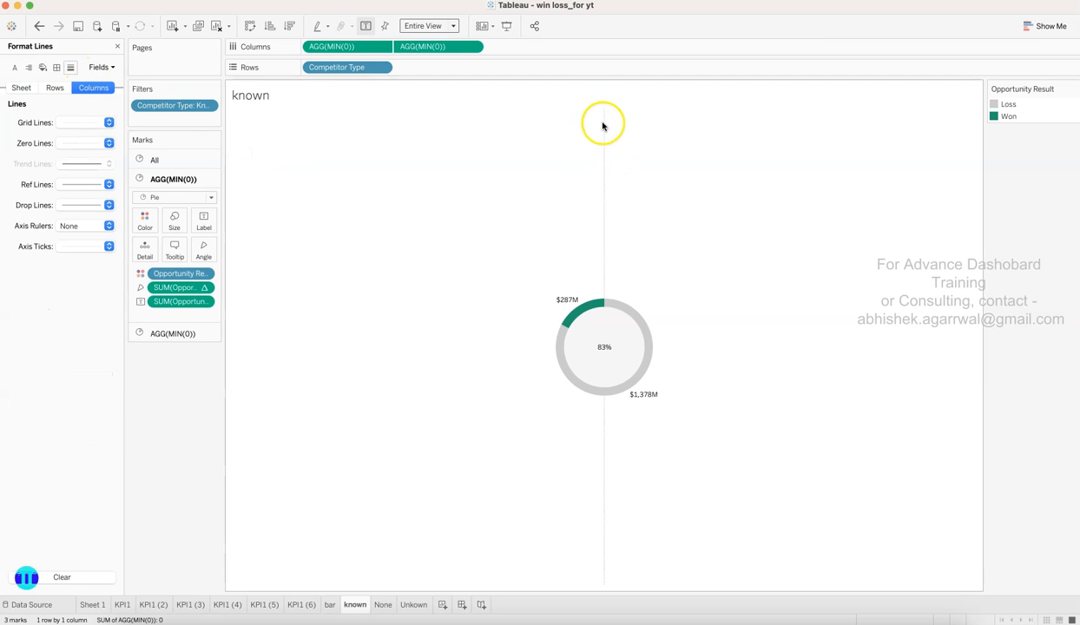
left_click(73, 121)
left_click(73, 135)
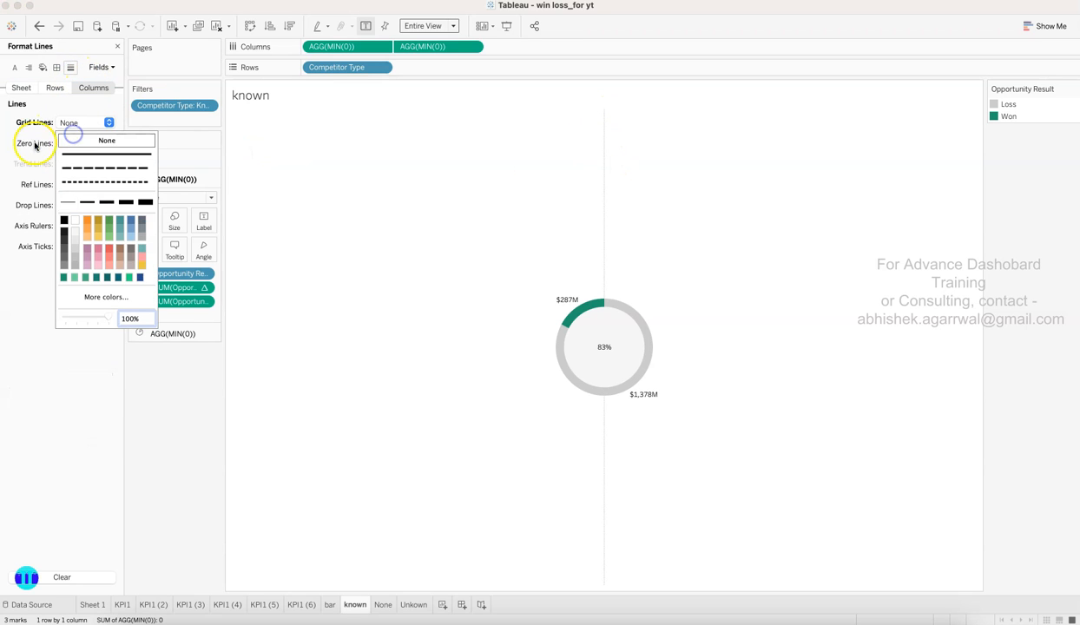
left_click(82, 145)
left_click(82, 144)
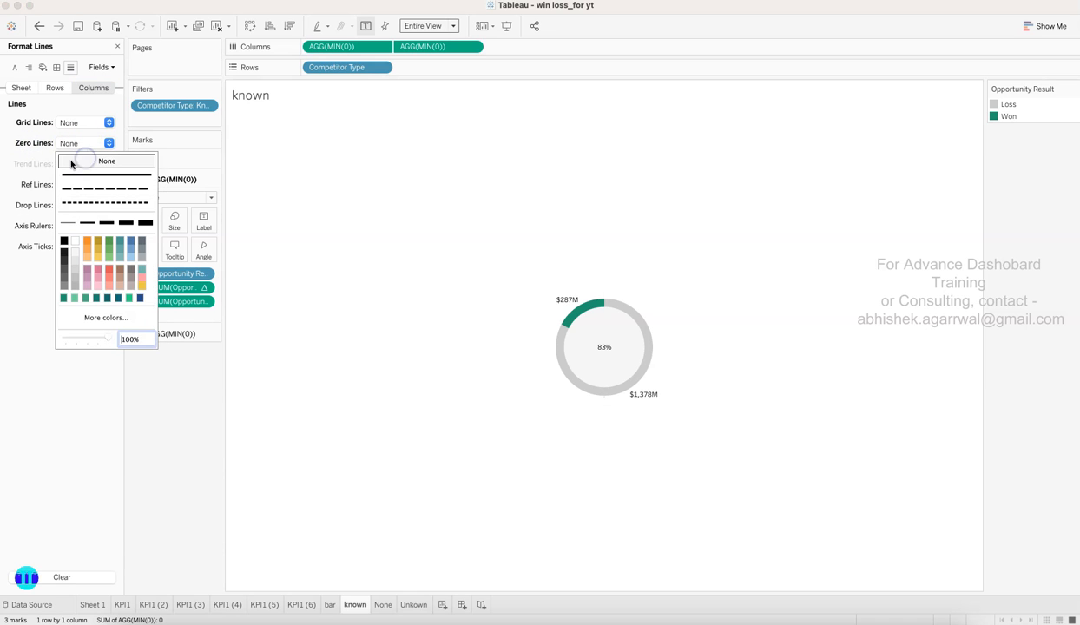
left_click(71, 163)
left_click(118, 46)
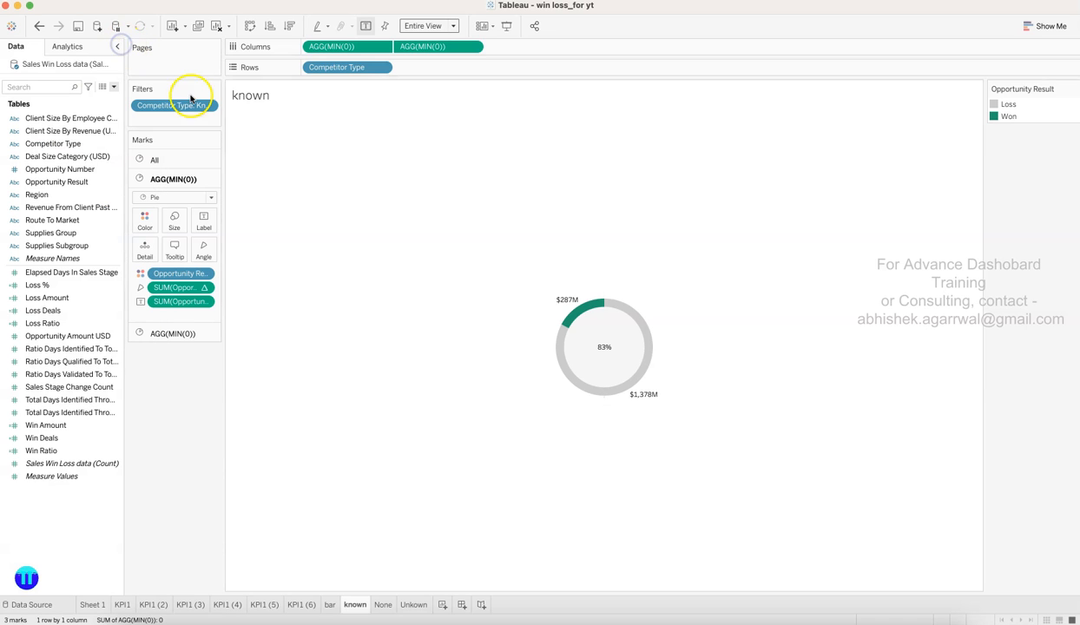
- Delete the unfiltered None and Unkown sheets
left_click(380, 605)
right_click(380, 605)
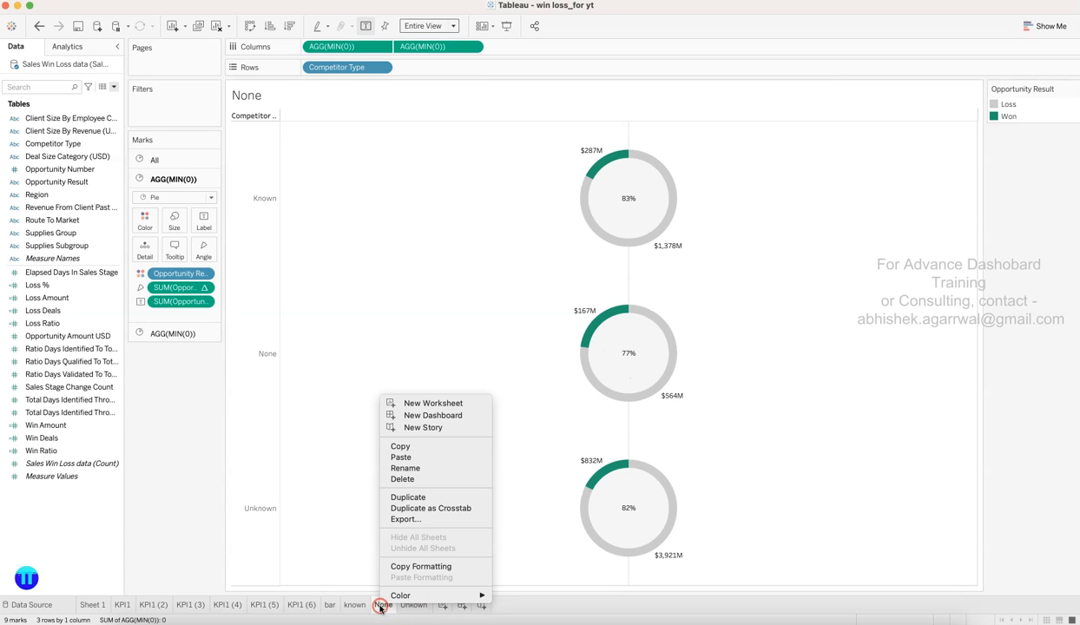
left_click(419, 480)
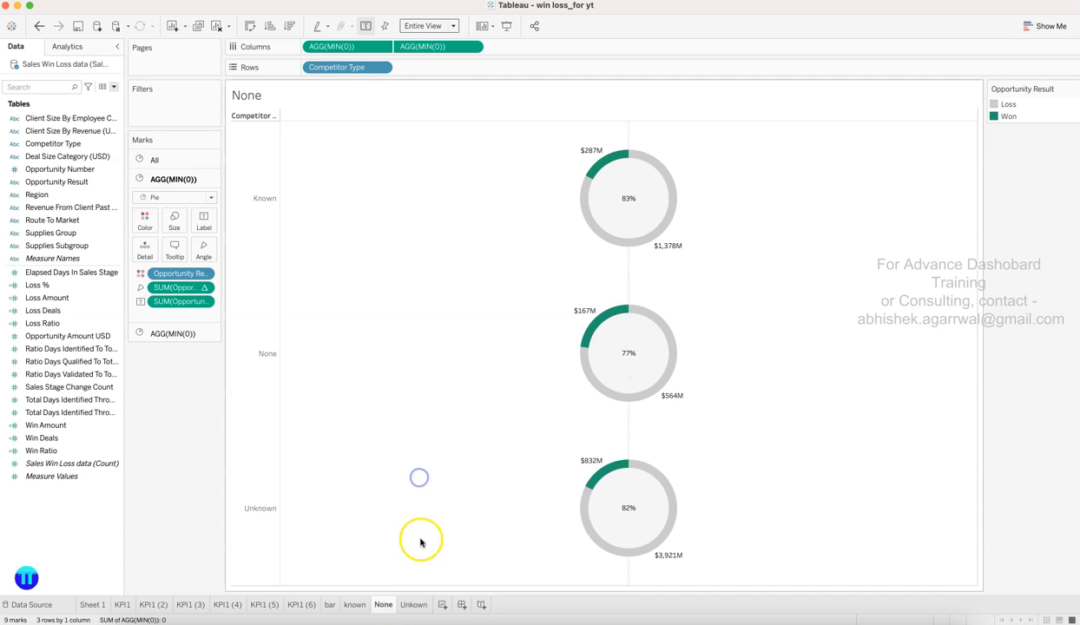
right_click(398, 606)
left_click(420, 476)
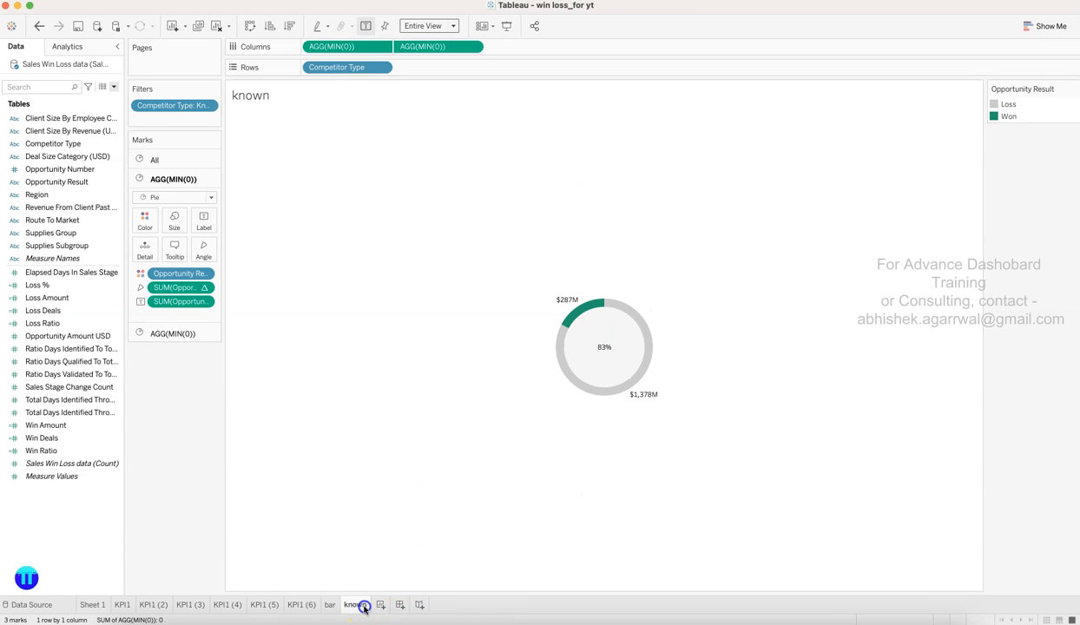
- Duplicate the cleaned-up known sheet as None and change its Competitor Type filter to None only
right_click(363, 608)
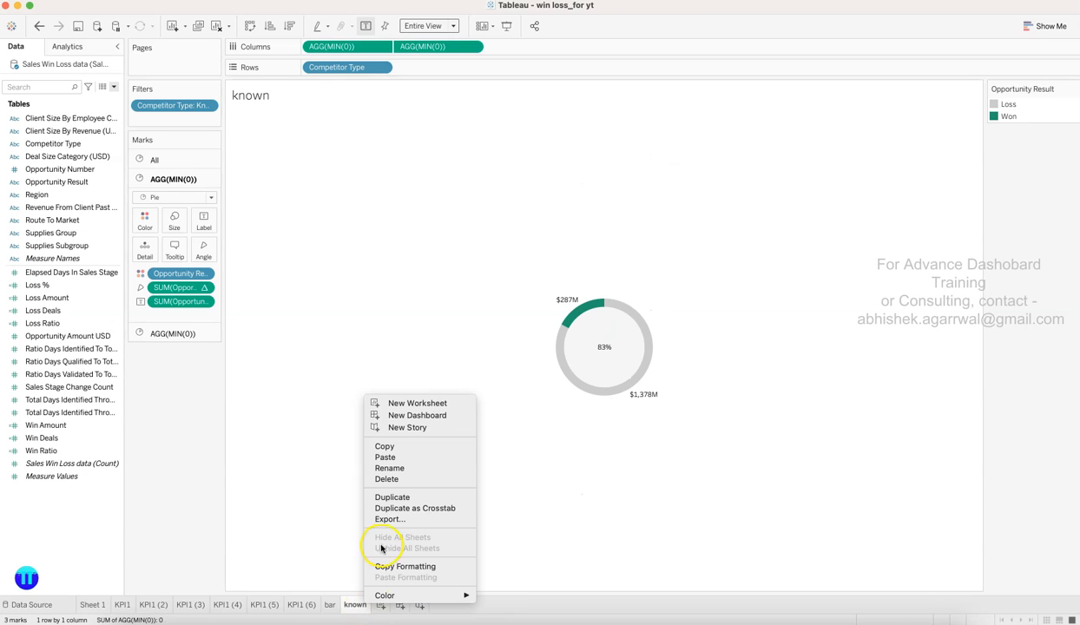
left_click(395, 500)
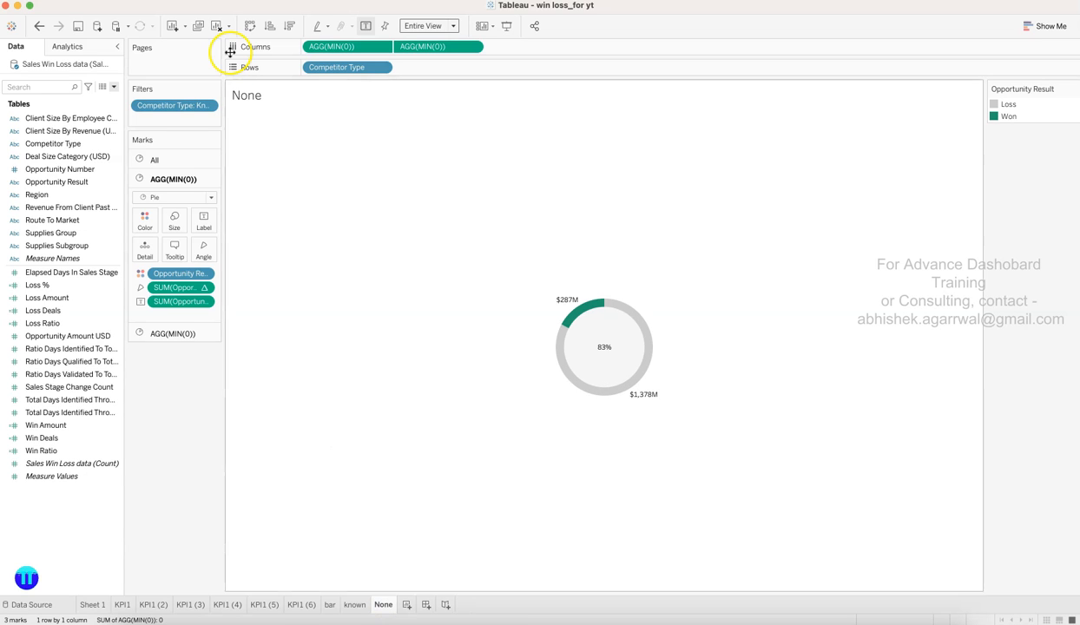
left_click(208, 105)
left_click(207, 123)
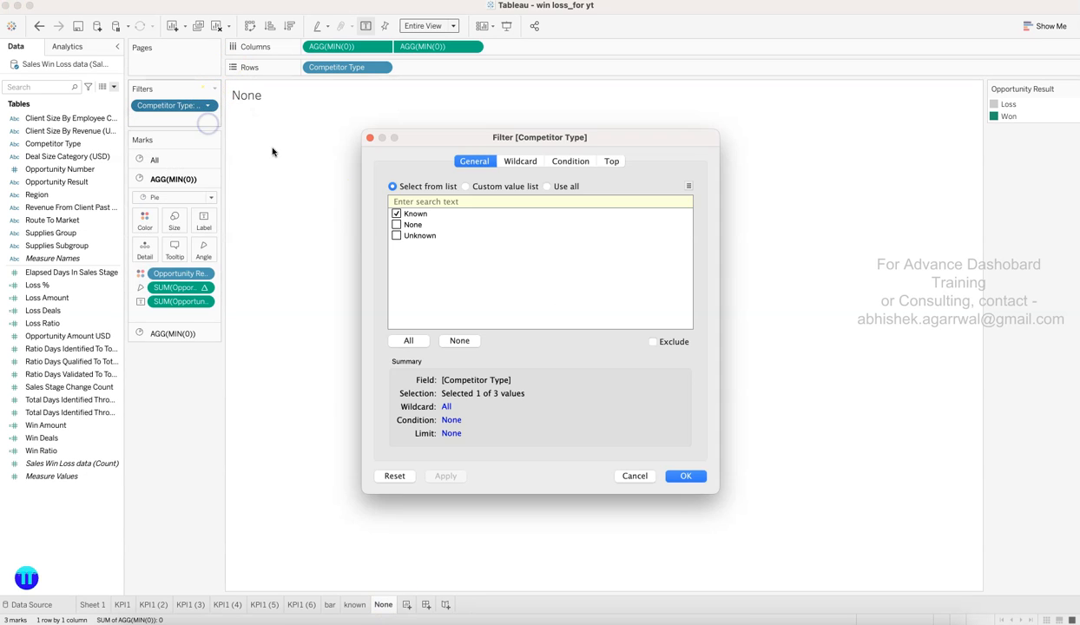
left_click(686, 475)
- Duplicate the None sheet as Unknown and change its Competitor Type filter to Unknown only
right_click(392, 605)
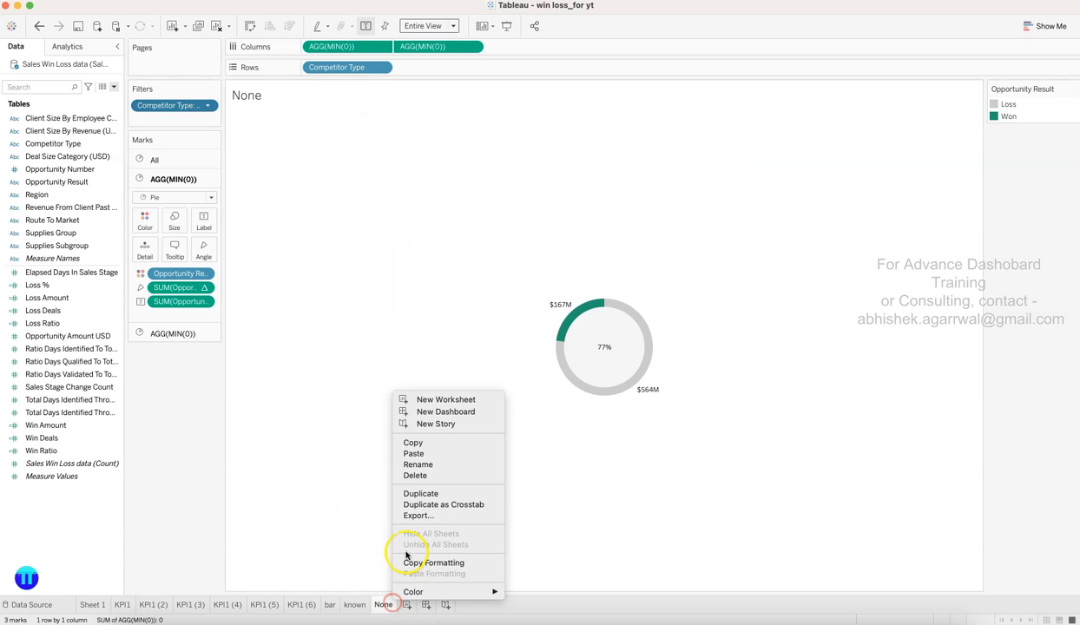
left_click(410, 496)
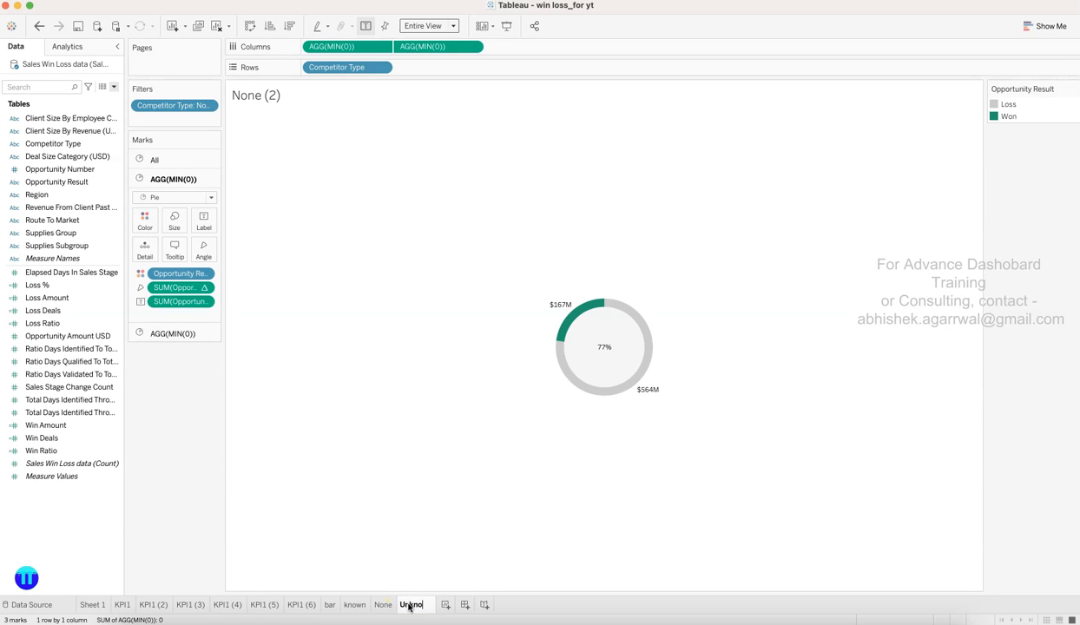
key("Return")
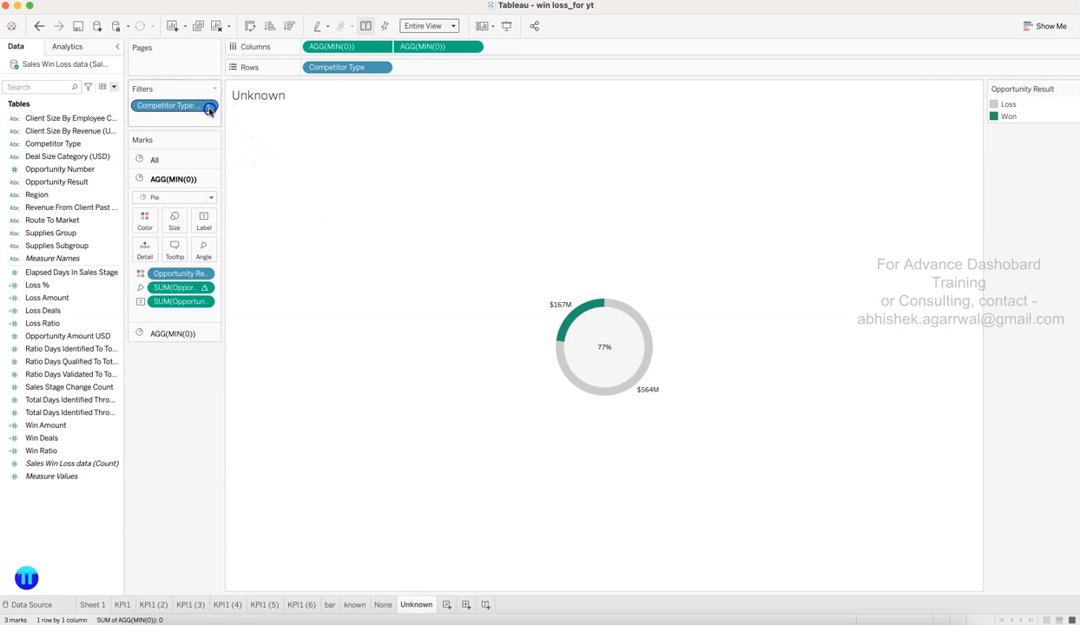
left_click(208, 105)
left_click(206, 121)
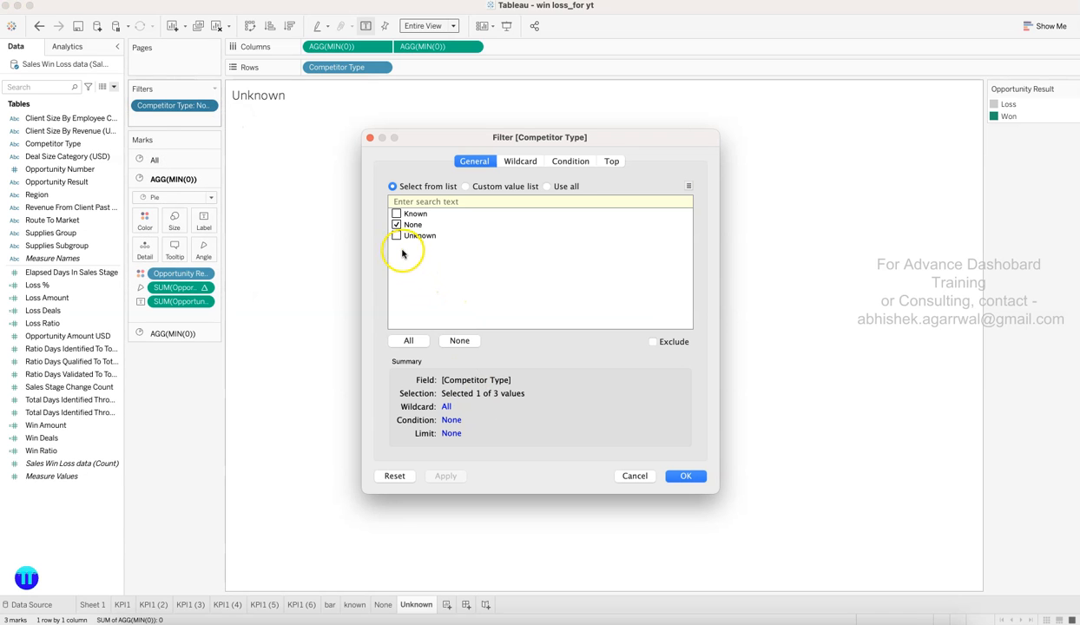
left_click(396, 238)
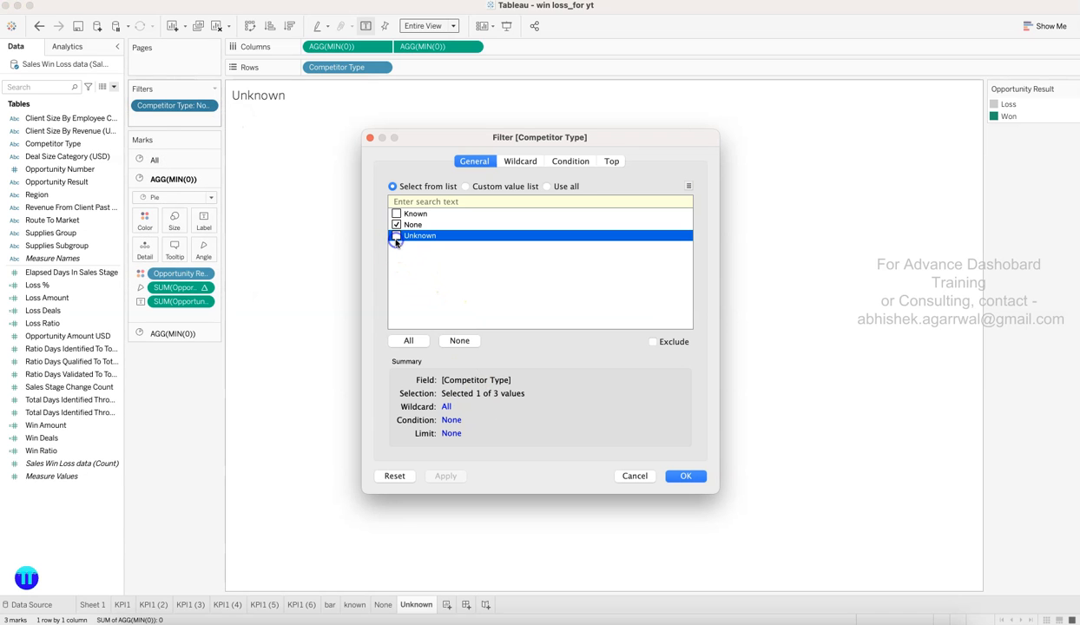
left_click(695, 477)
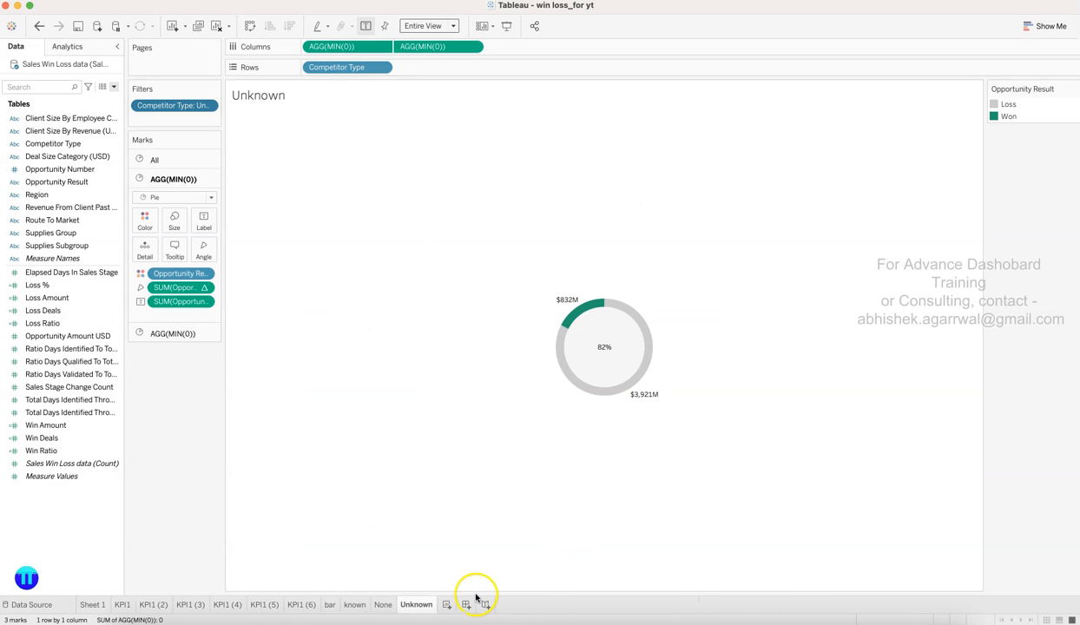
- Create a new worksheet and place Opportunity Number on Rows
left_click(446, 606)
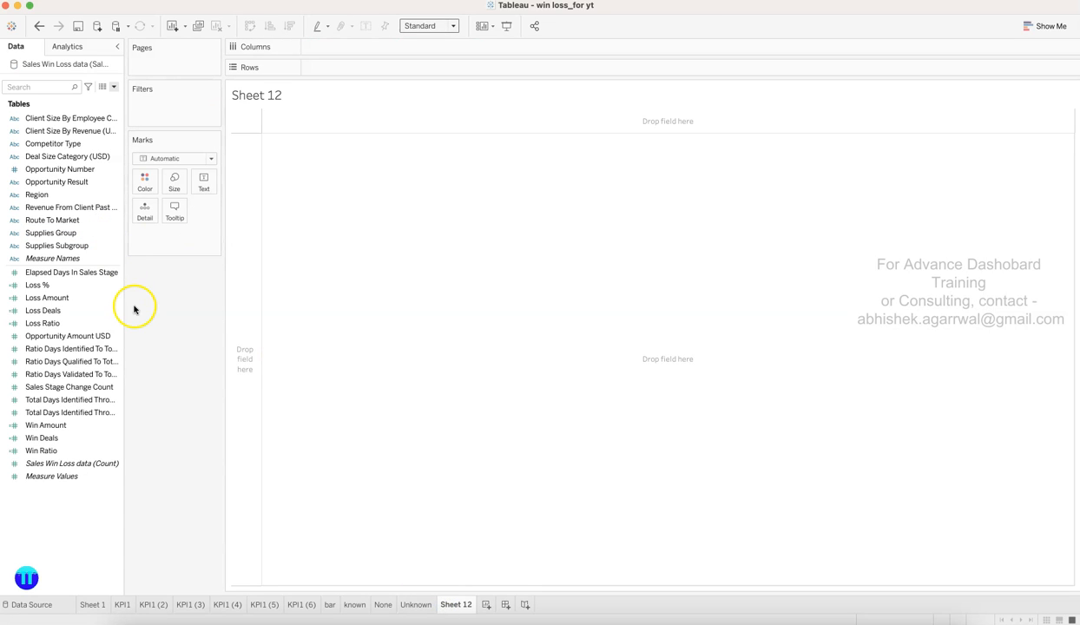
left_click(79, 132)
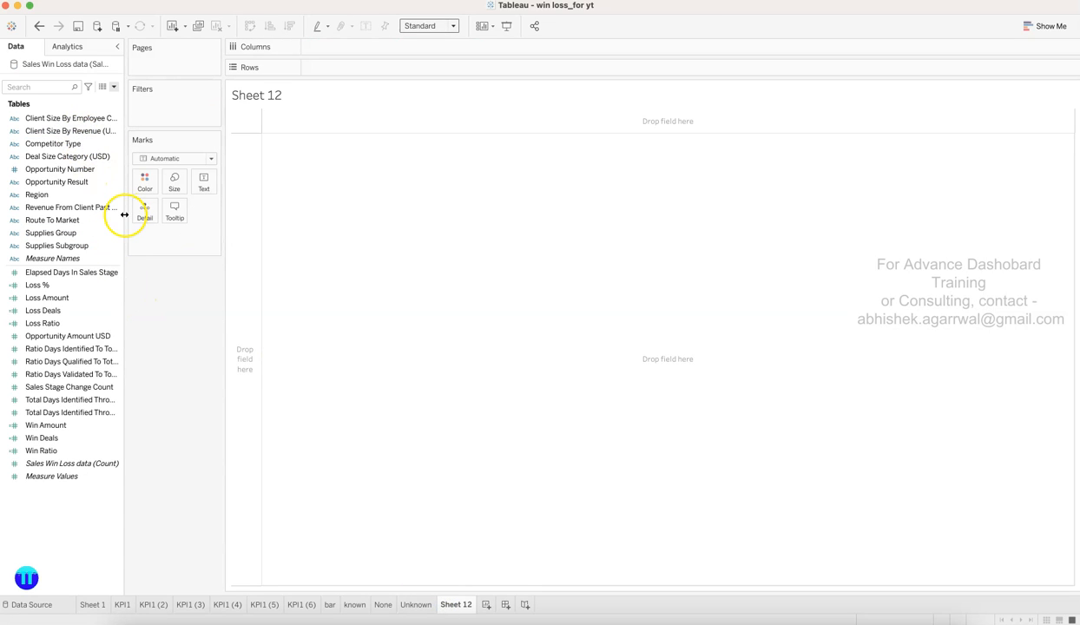
left_click(91, 219)
left_click_drag(97, 169, 375, 72)
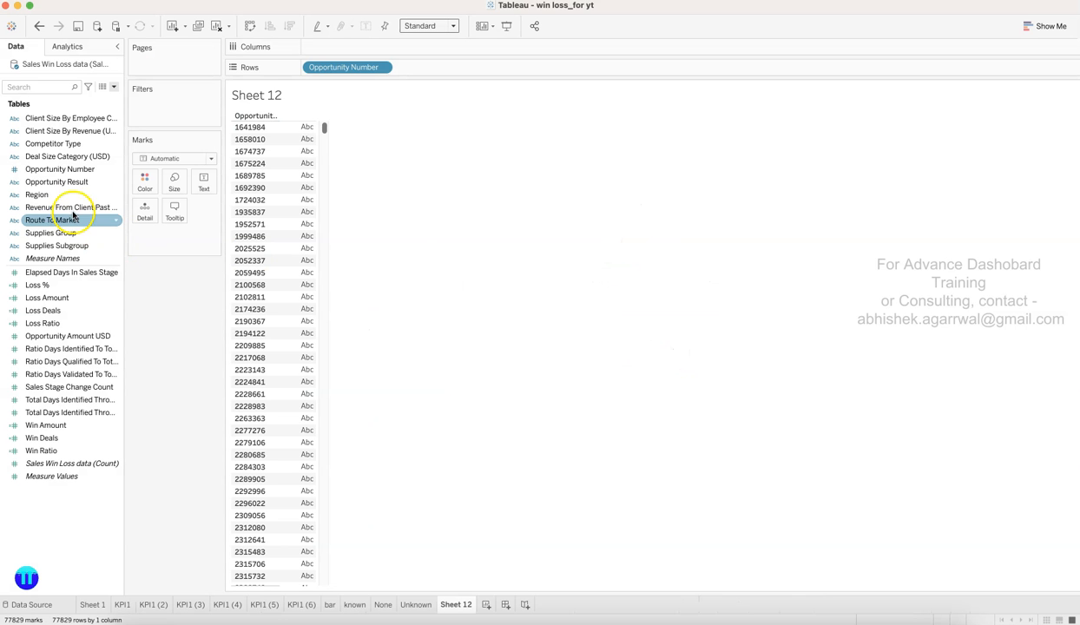
- Add Region, Route To Market and Supplies Subgroup to Rows after Opportunity Number
left_click_drag(67, 194, 468, 69)
left_click(87, 231)
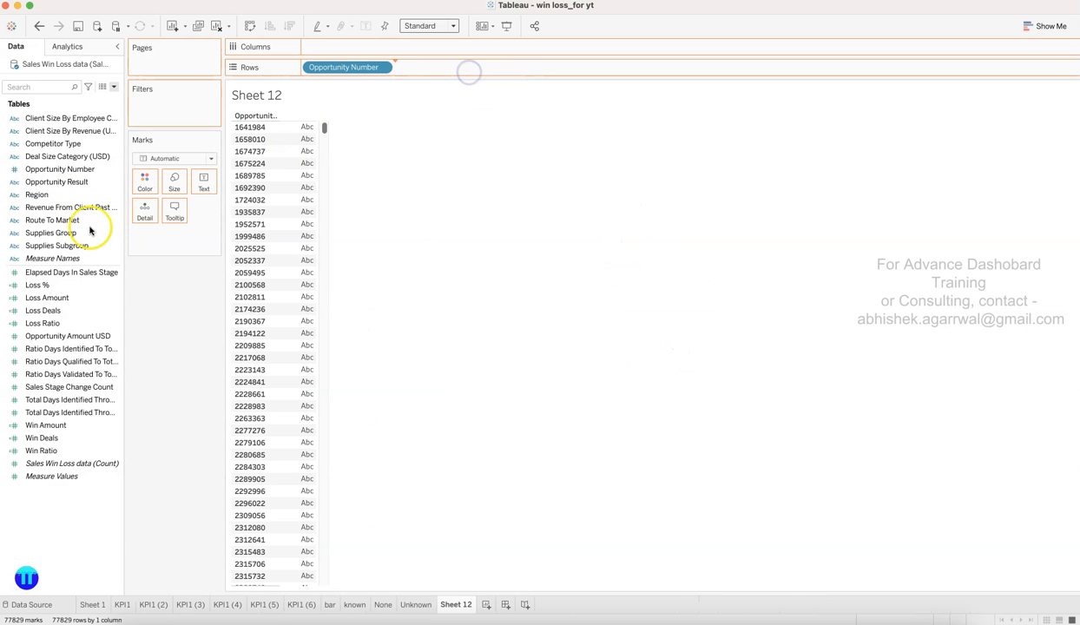
left_click_drag(83, 220, 521, 66)
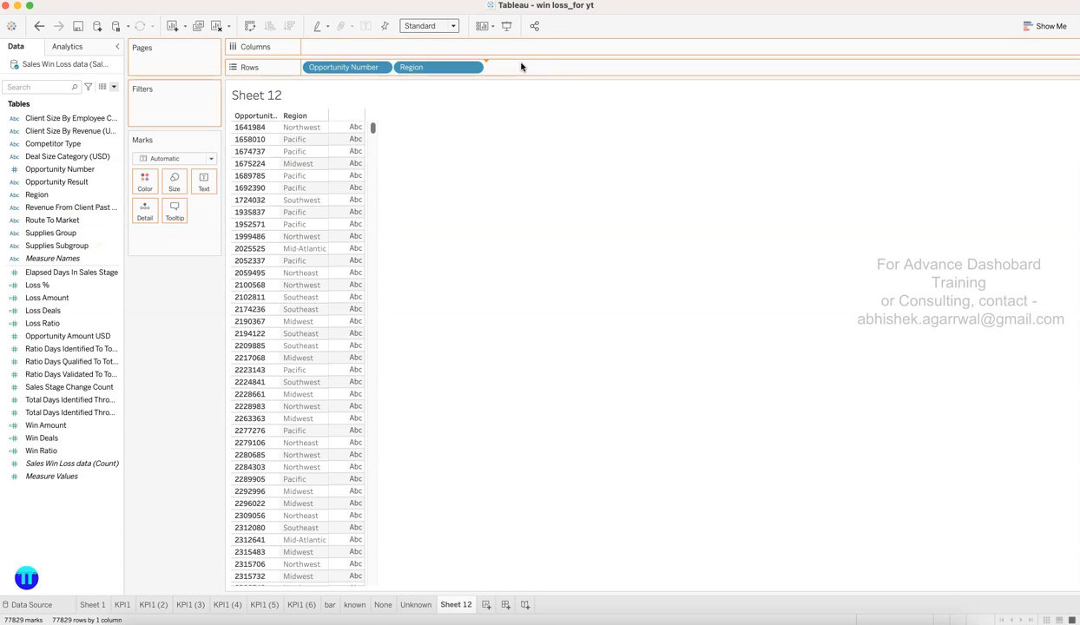
left_click_drag(91, 246, 628, 63)
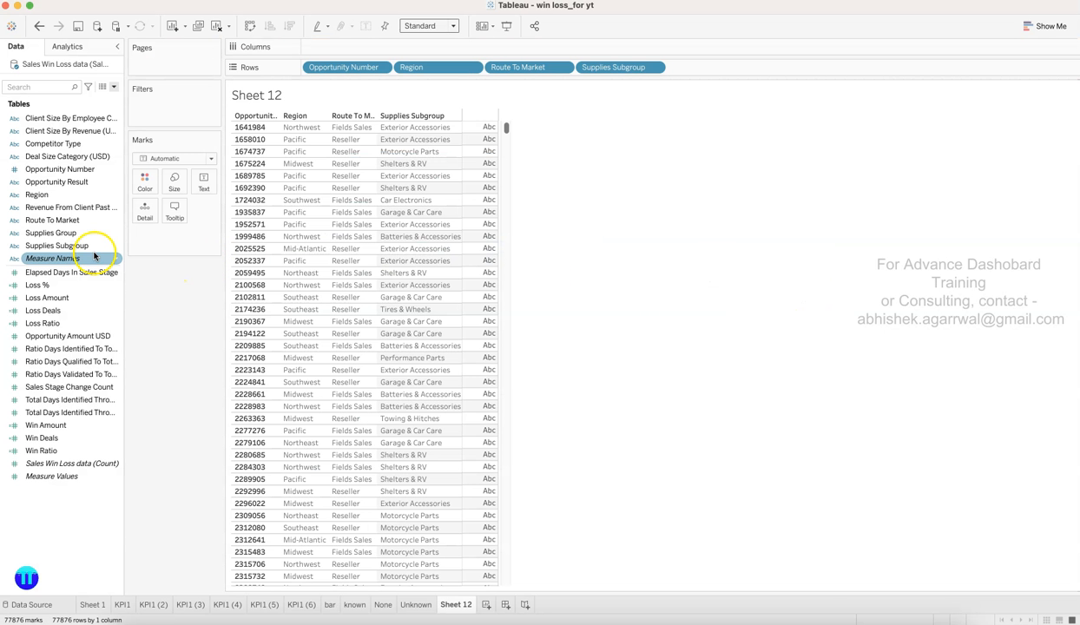
- Change the mark type of the opportunity table to Circle
left_click(78, 362)
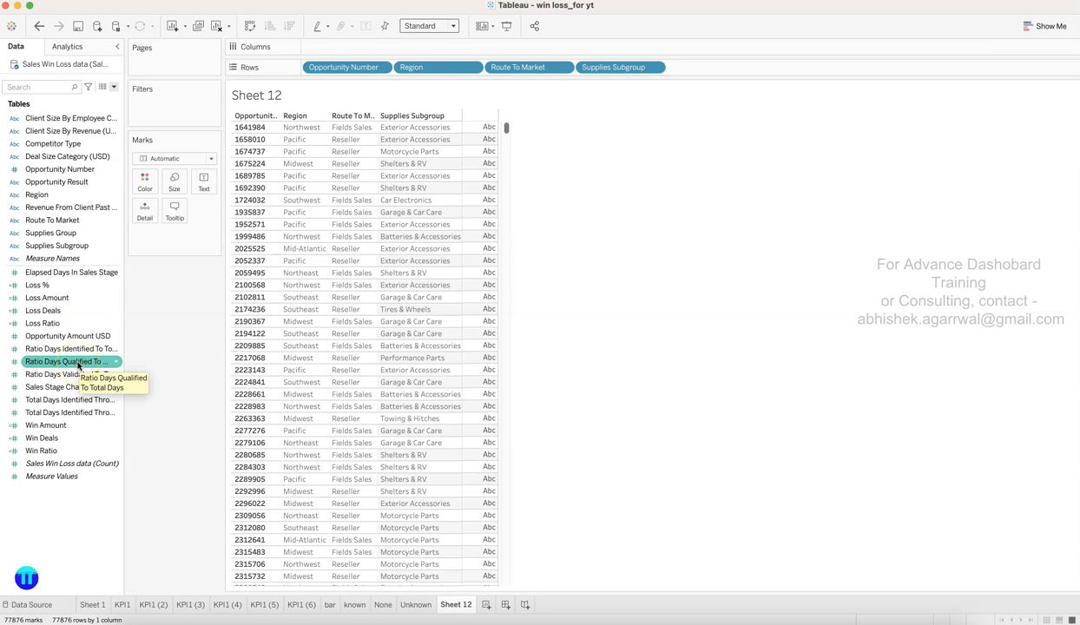
left_click(71, 325)
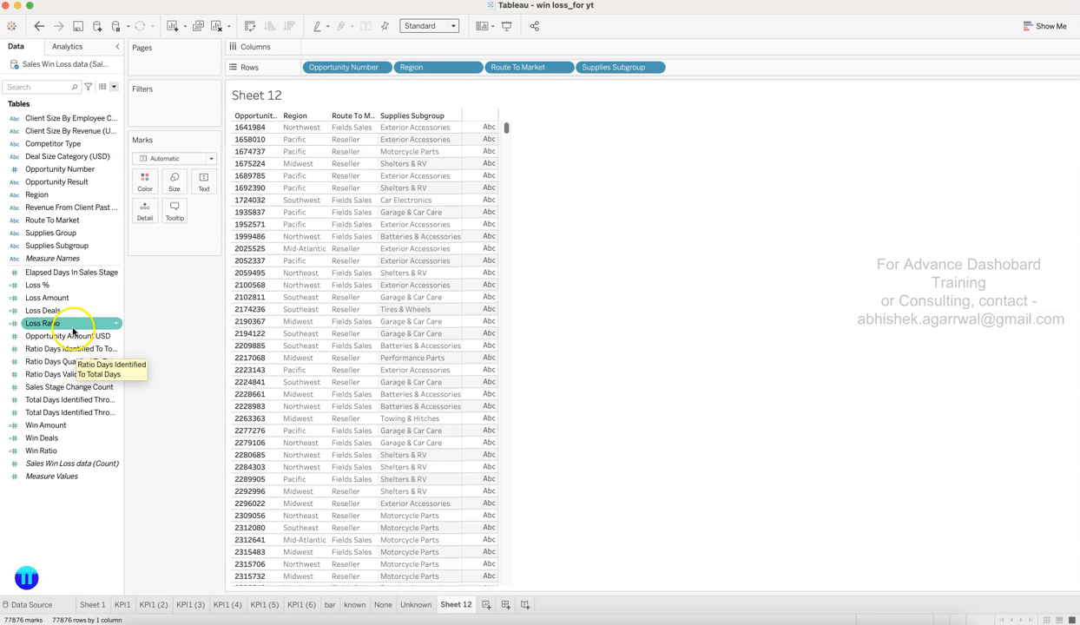
left_click(189, 160)
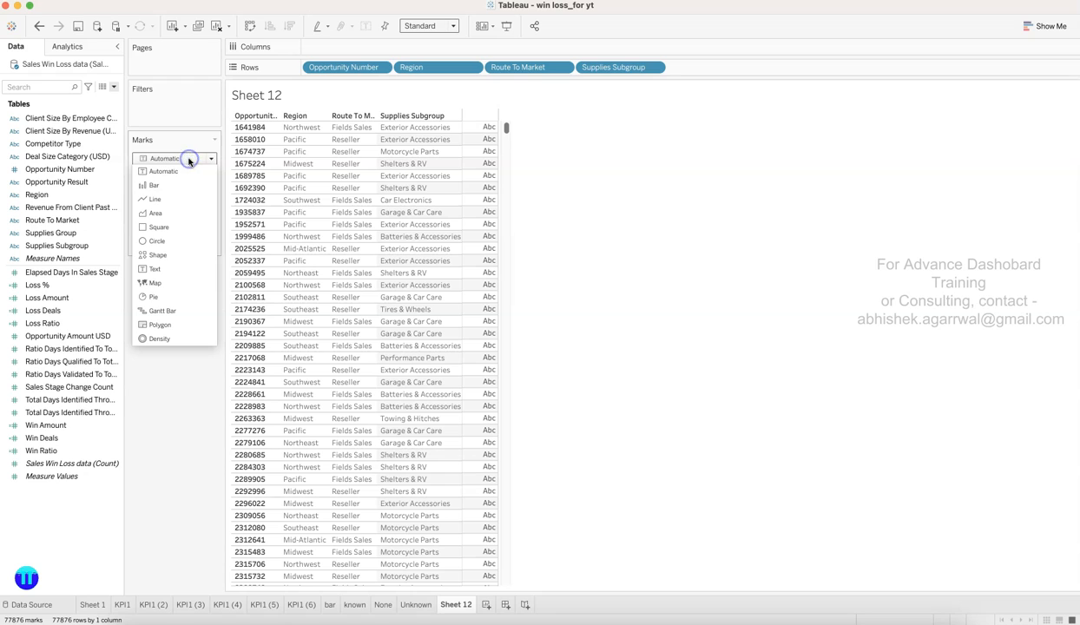
left_click(181, 242)
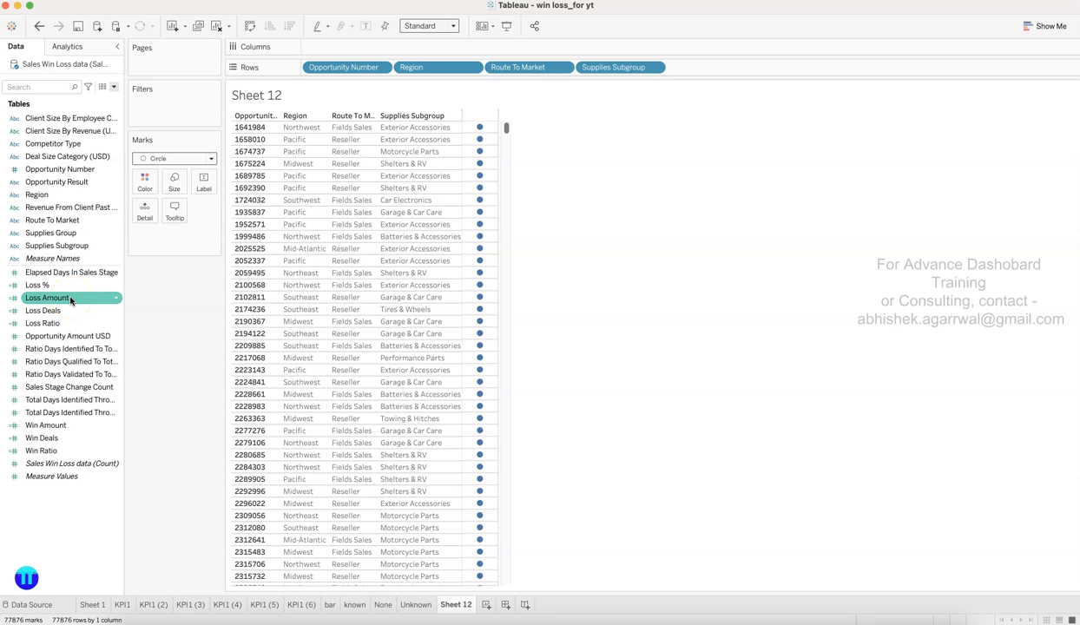
- Label the circles with Opportunity Amount USD and colour them by Opportunity Result
left_click(93, 172)
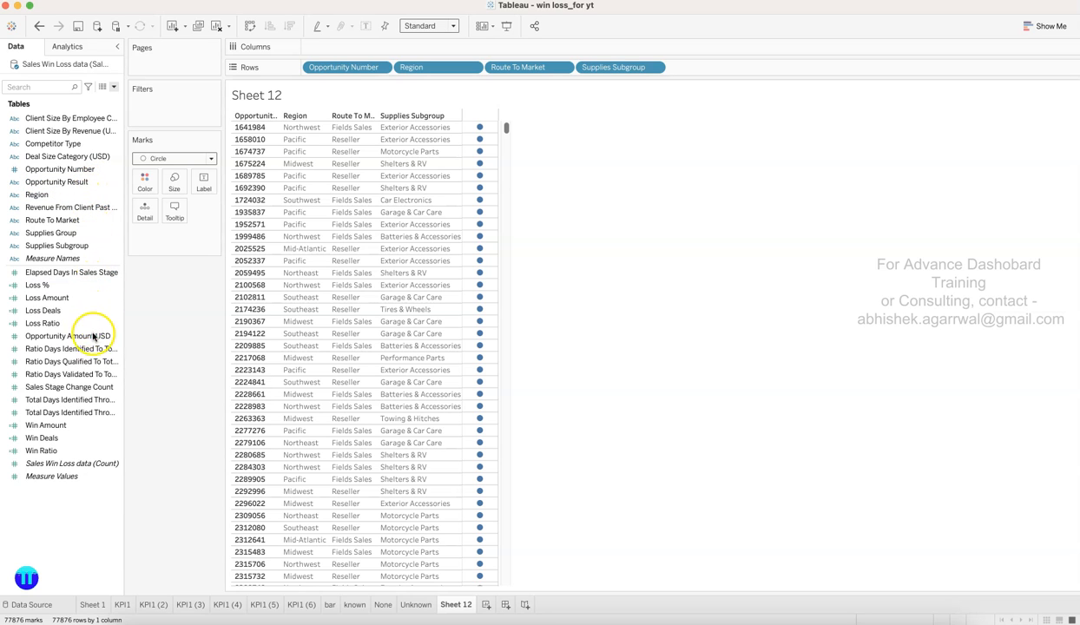
left_click_drag(91, 335, 204, 192)
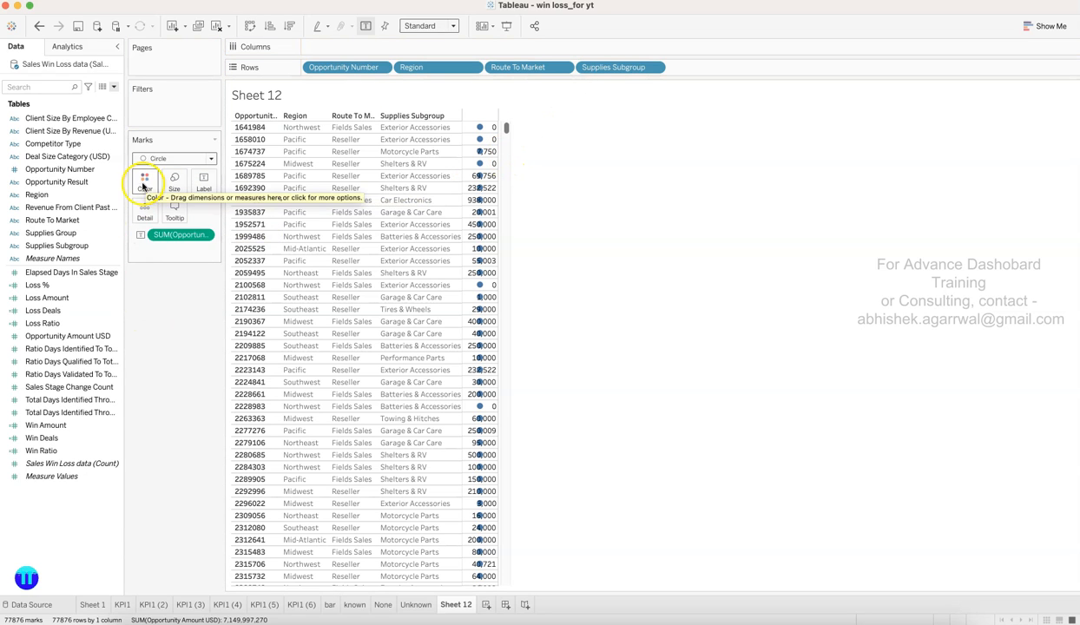
left_click_drag(87, 181, 153, 182)
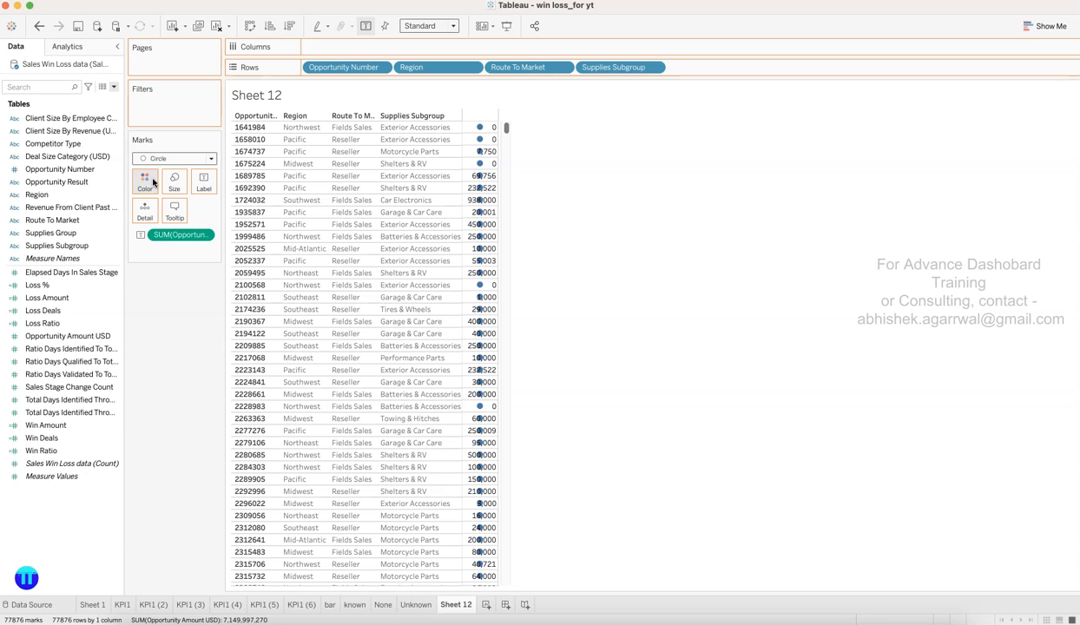
left_click_drag(198, 157, 480, 285)
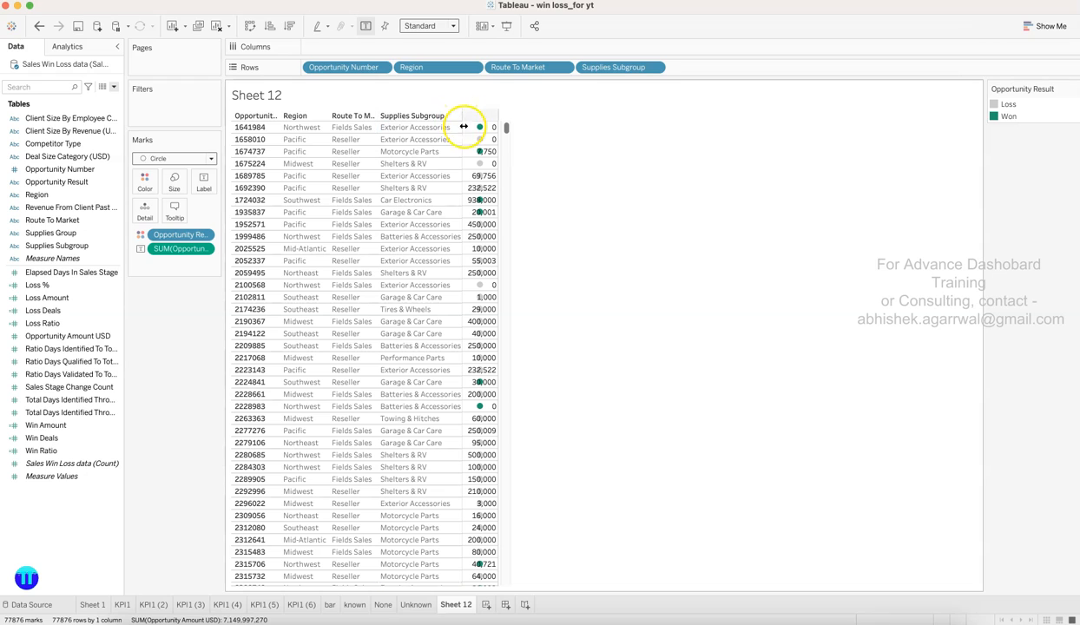
- Widen the Supplies Subgroup column slightly and set the opportunity table to Fit Width
left_click_drag(461, 130, 480, 128)
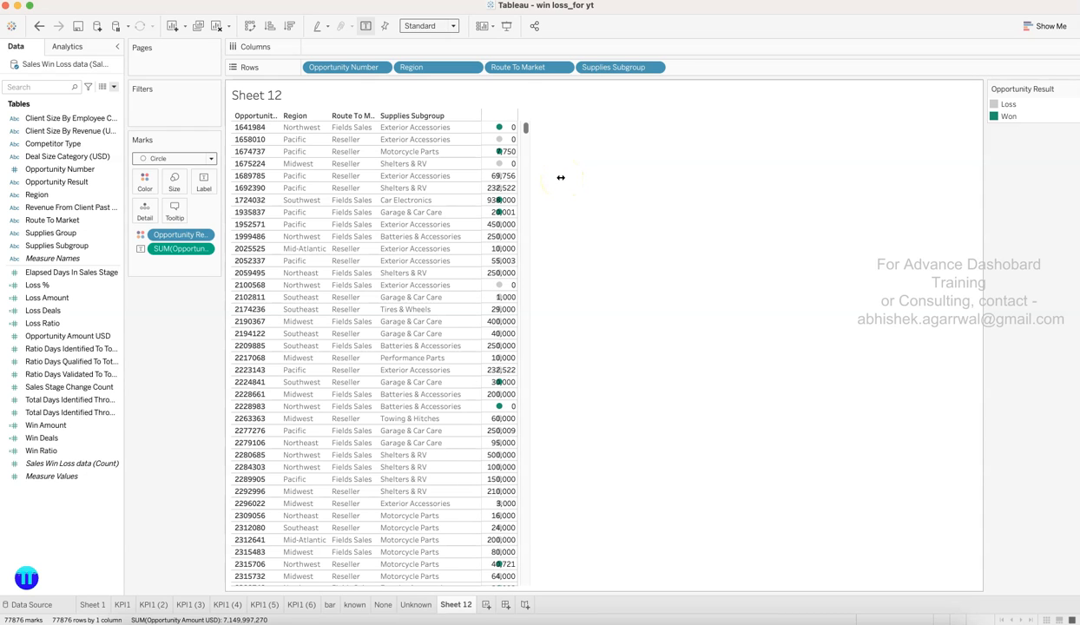
left_click(440, 29)
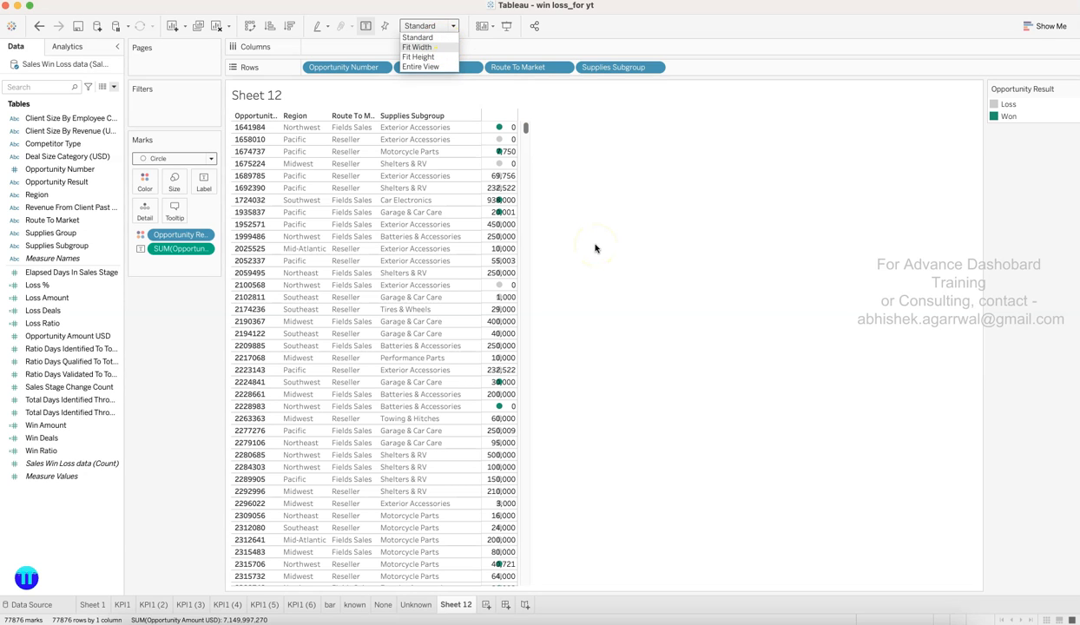
key("Return")
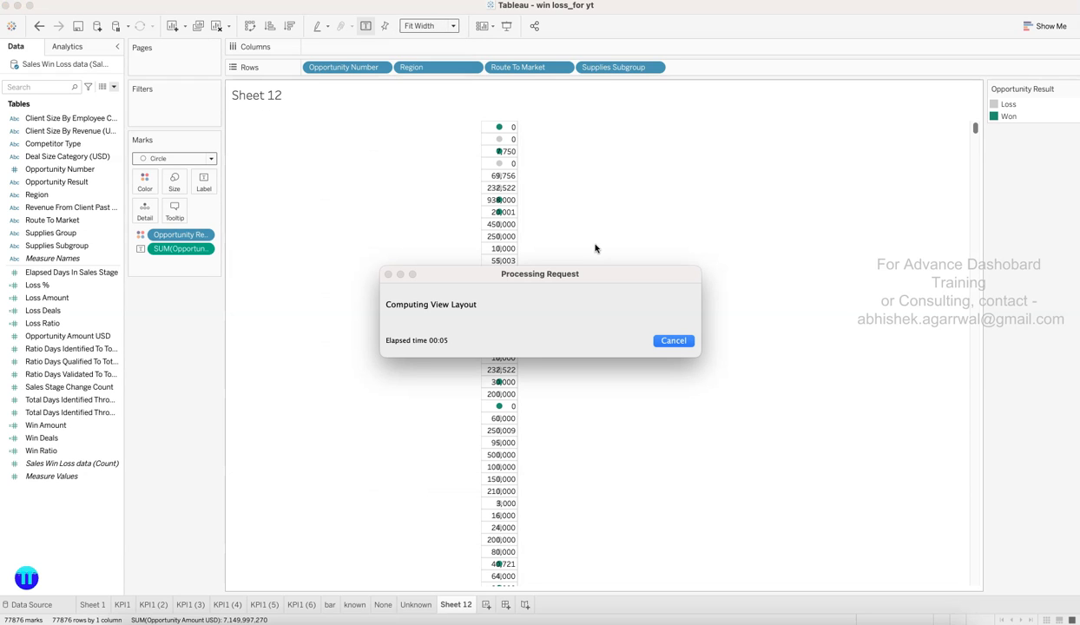
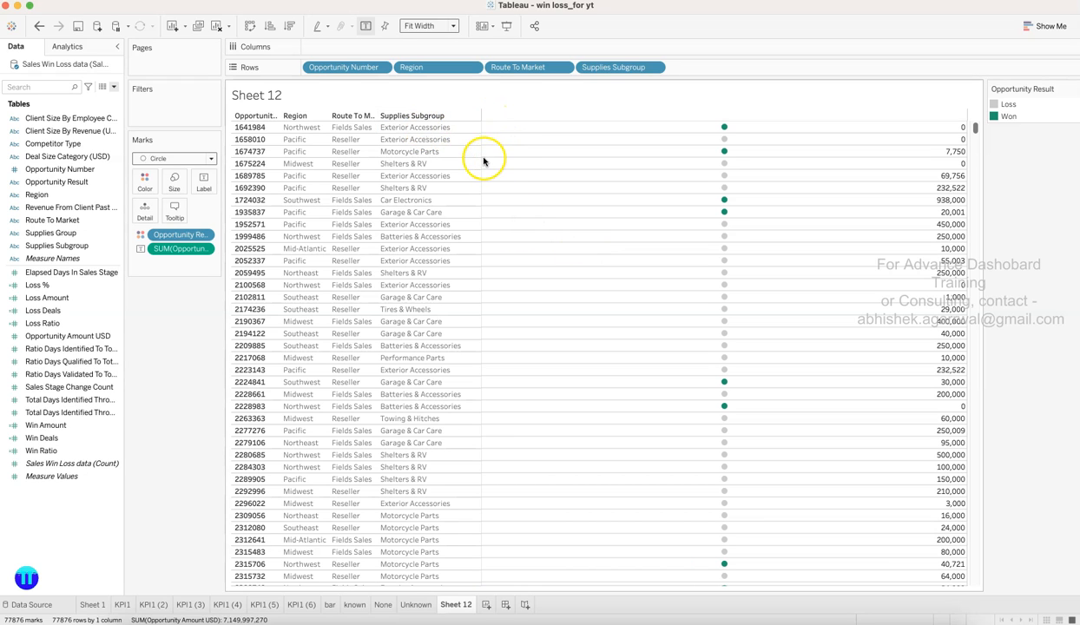
- Widen the Supplies Subgroup, Route To Market, Region and Opportunity Number columns so they spread across the view
left_click_drag(481, 165, 859, 189)
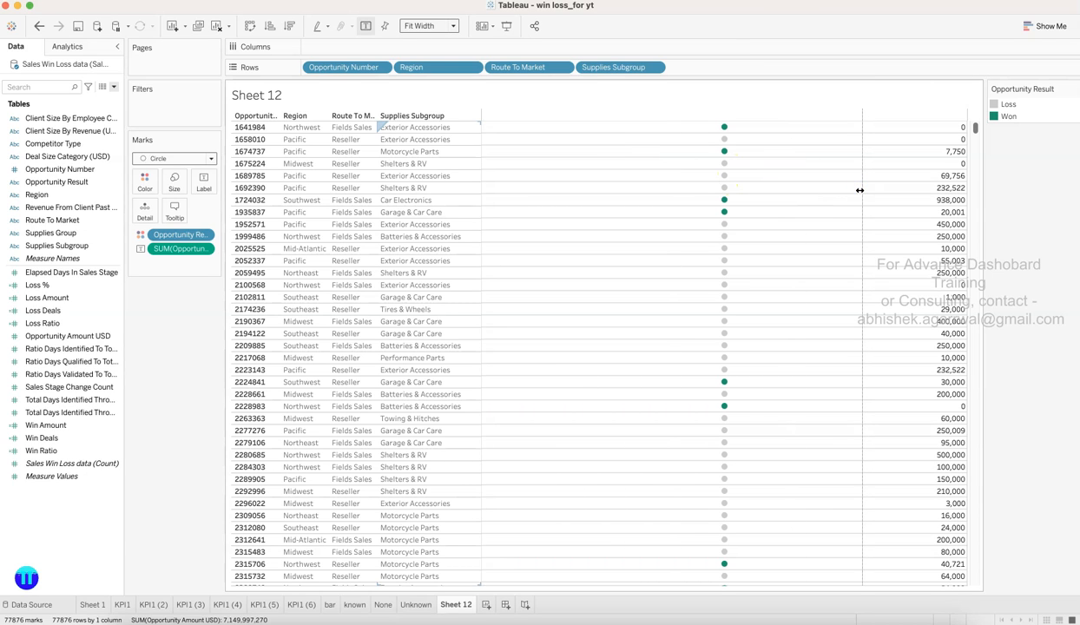
left_click_drag(859, 189, 860, 189)
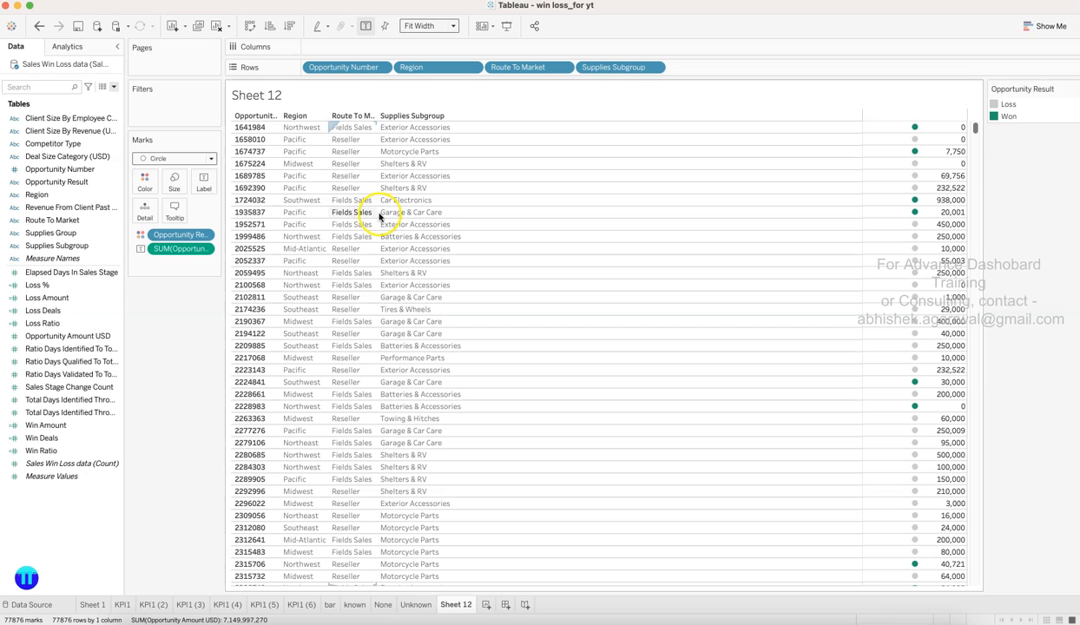
left_click_drag(377, 211, 732, 204)
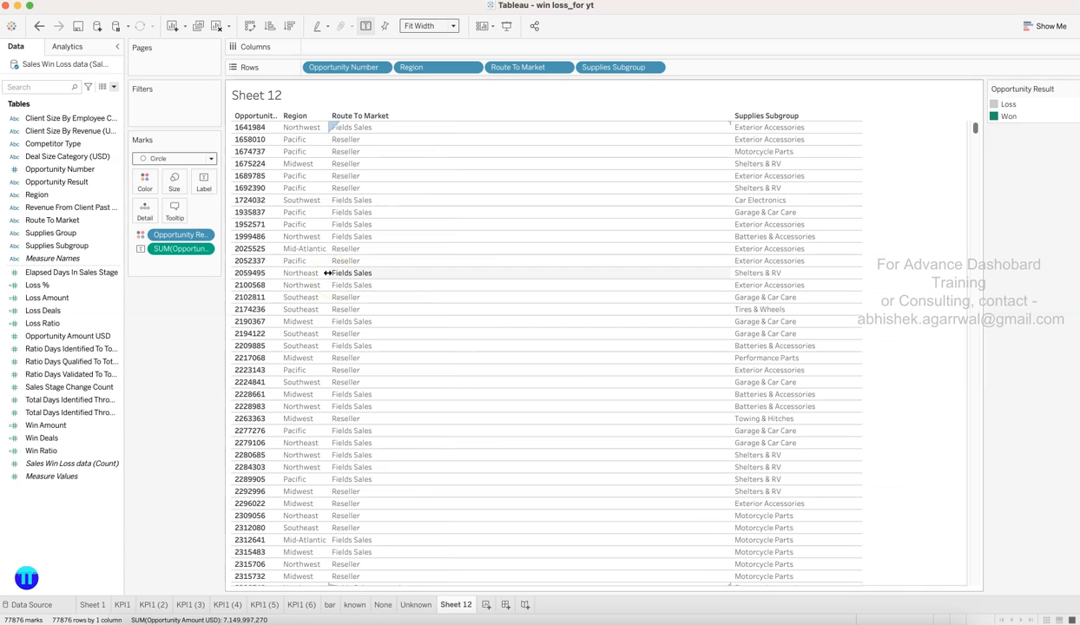
left_click_drag(328, 273, 609, 259)
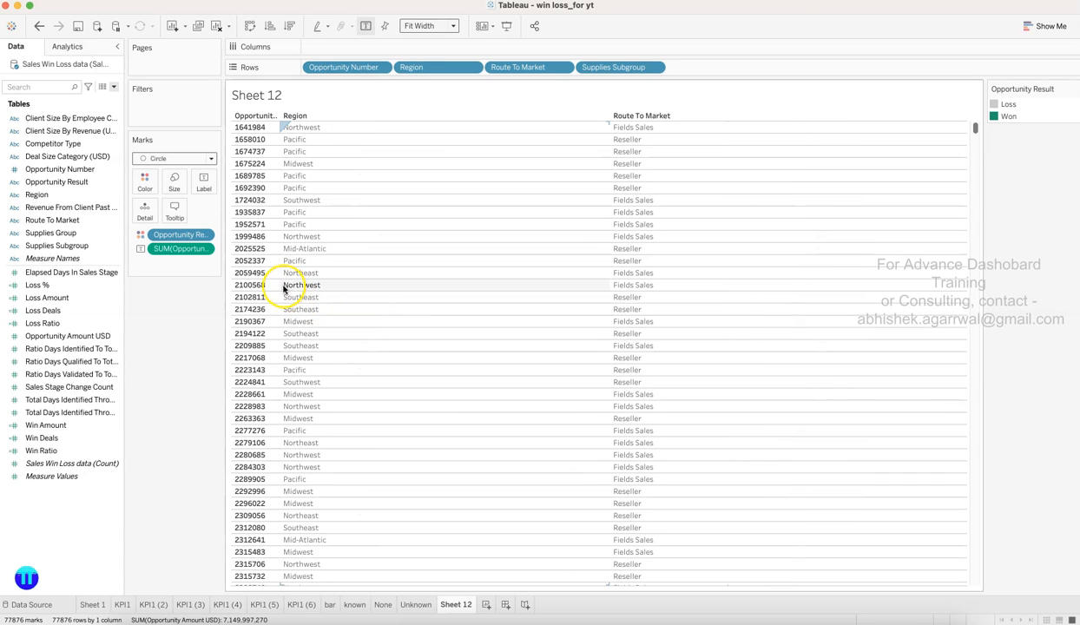
left_click_drag(282, 285, 477, 287)
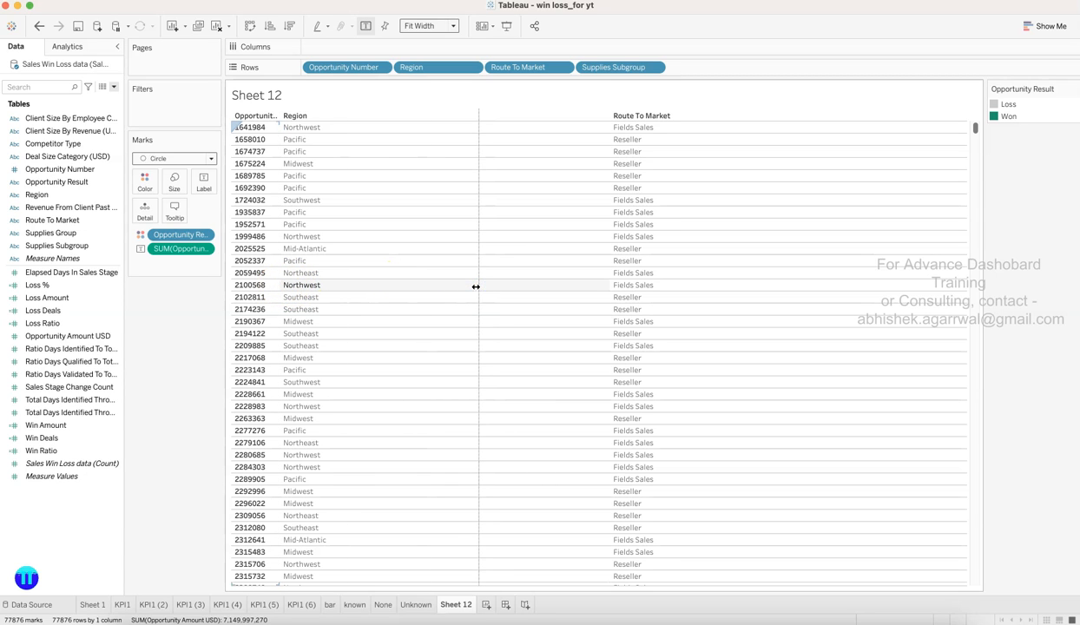
left_click_drag(476, 287, 475, 286)
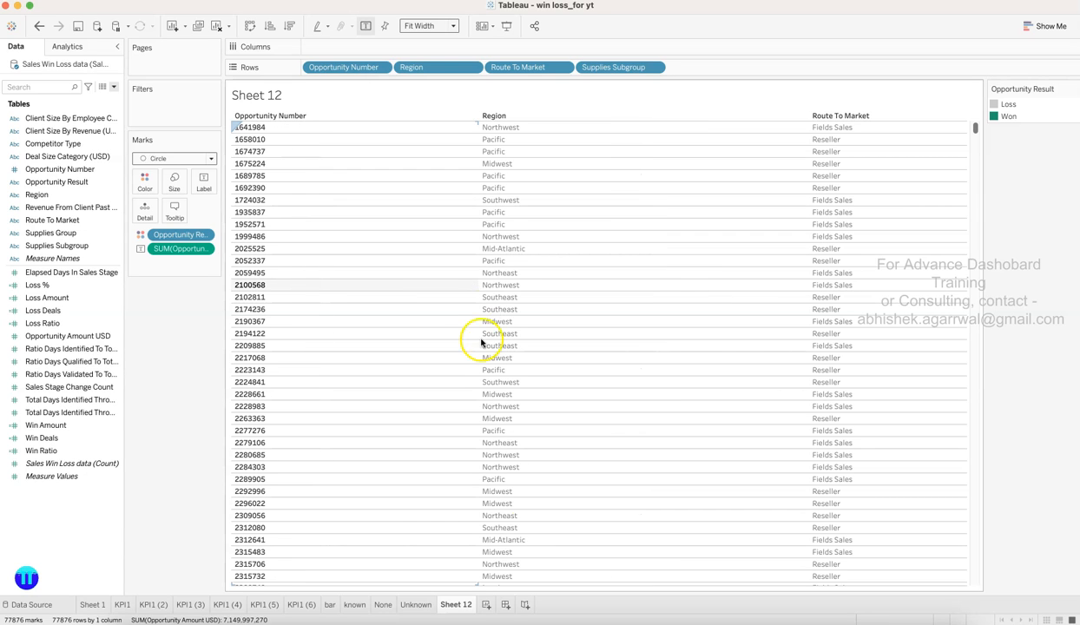
- Create a new dashboard and save the workbook
left_click(506, 605)
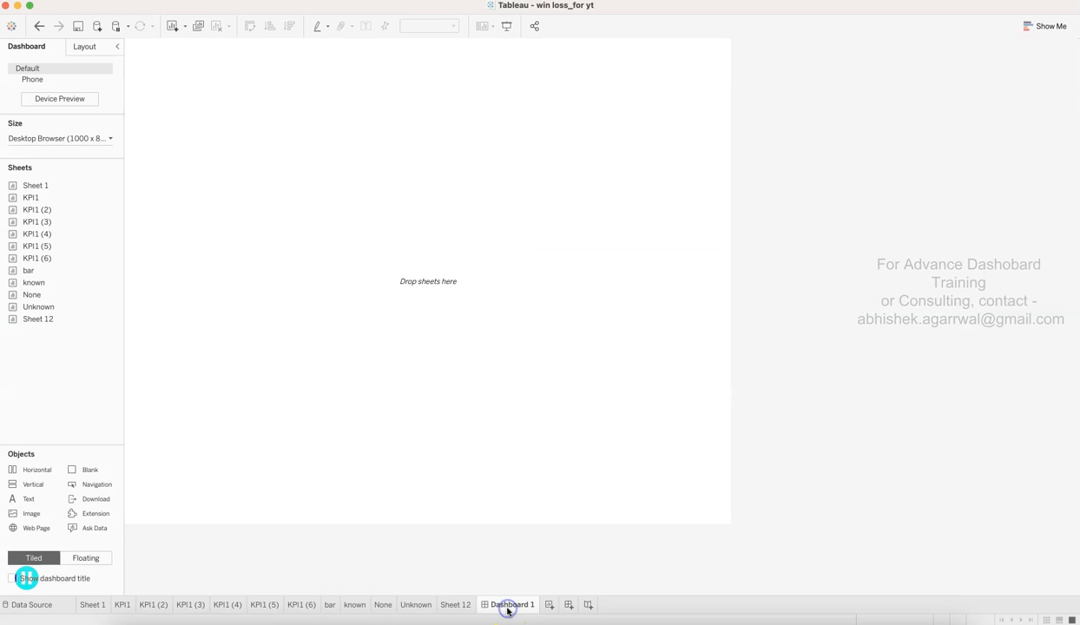
left_click(77, 28)
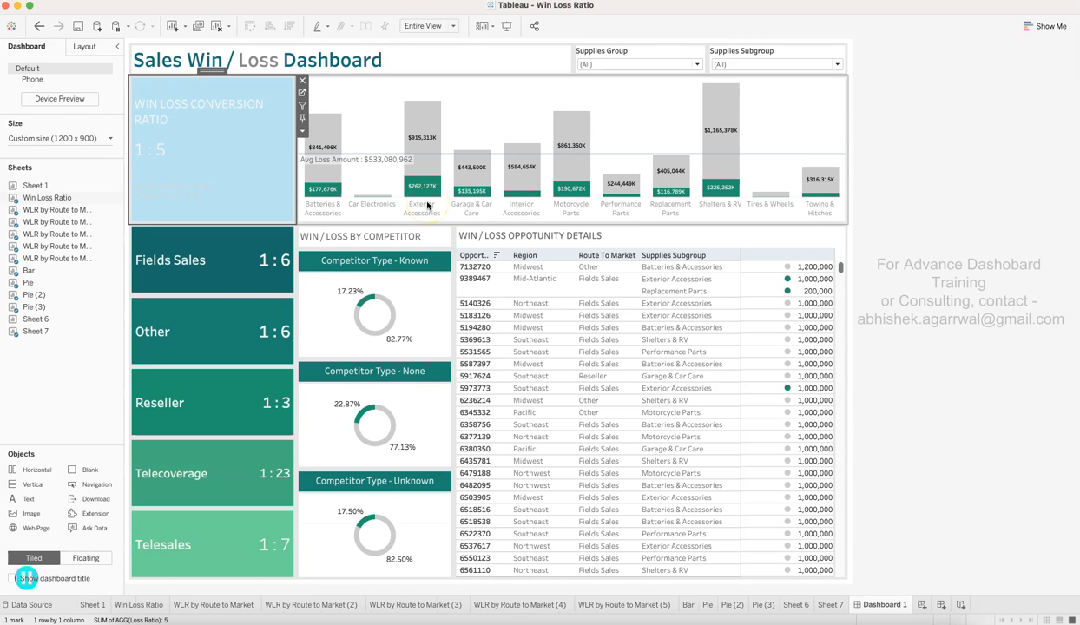
- Examine the layout of the finished Sales Win / Loss Dashboard in the Win Loss Ratio workbook as a reference
left_click(984, 193)
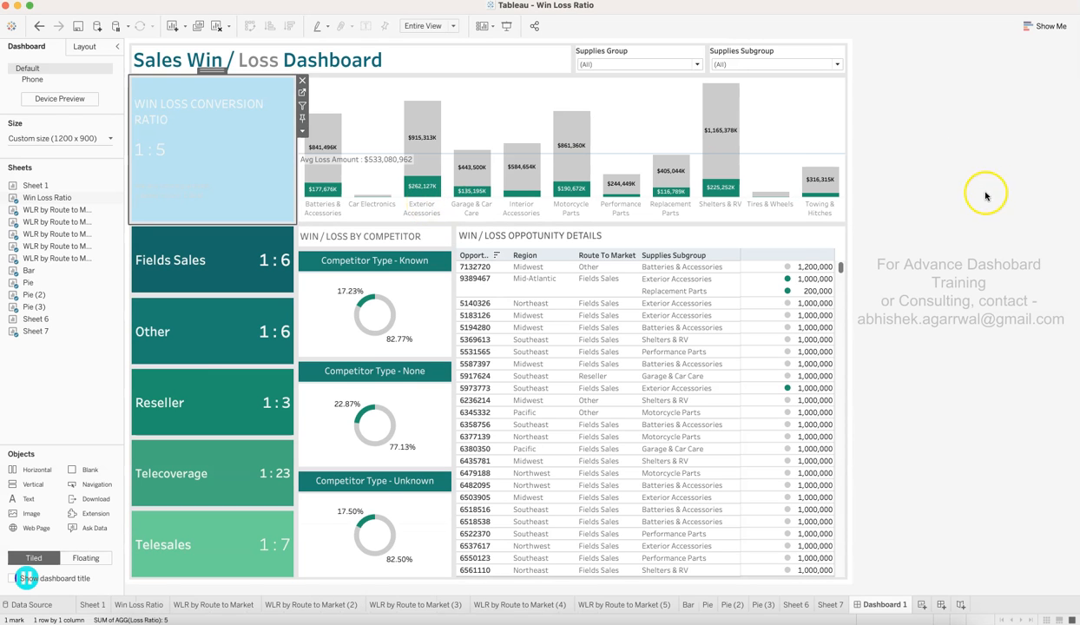
left_click(238, 163)
left_click(877, 202)
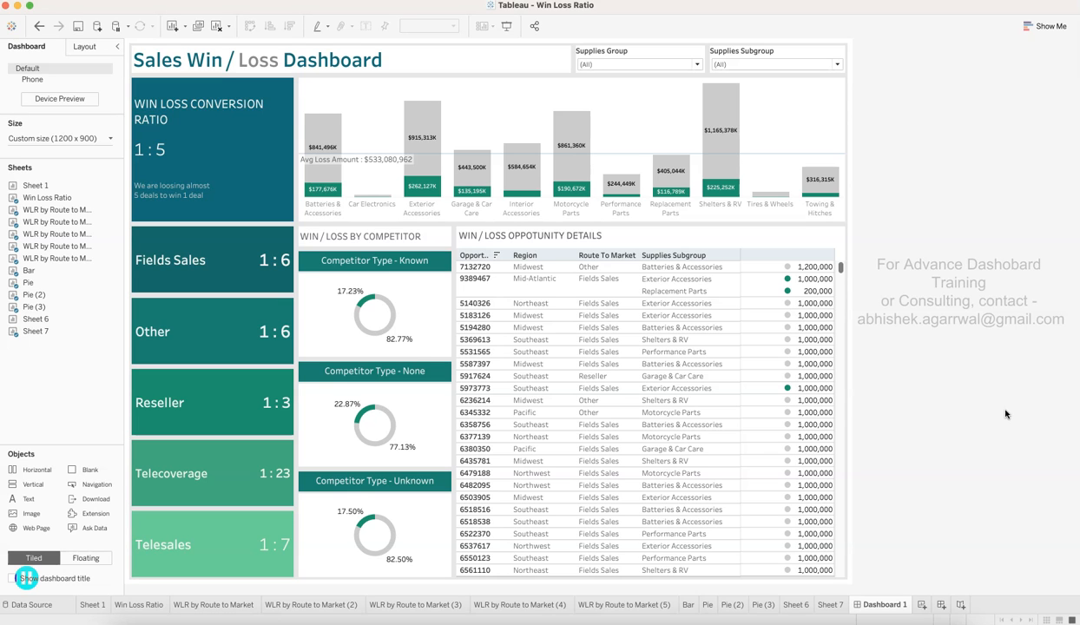
left_click(982, 333)
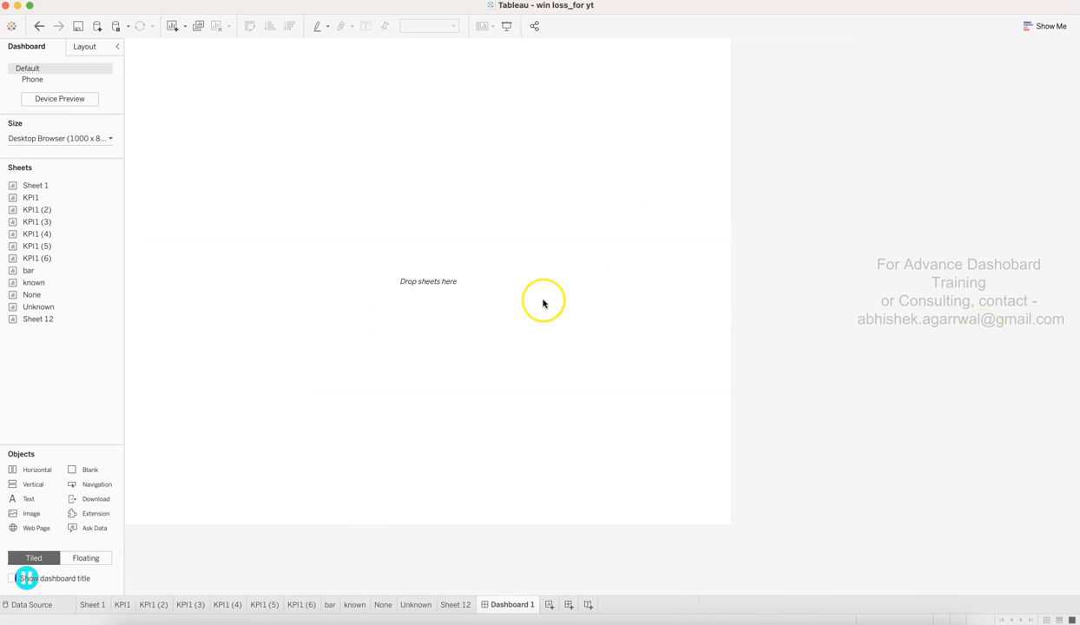
- Set the new dashboard to a fixed custom size of 1200 px wide and 900 px high
left_click(110, 139)
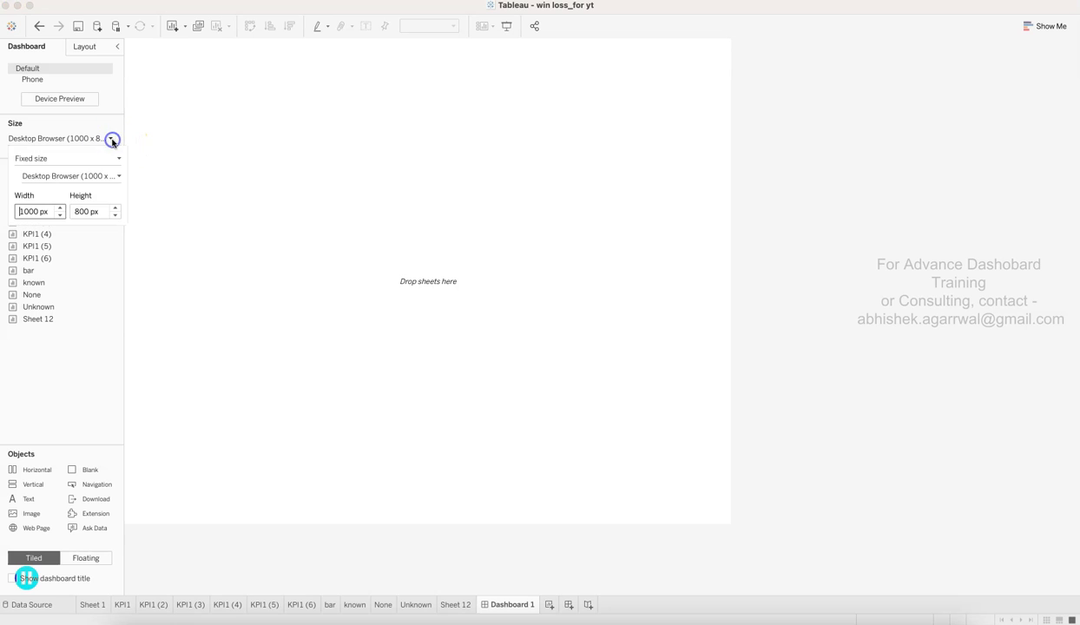
left_click(61, 208)
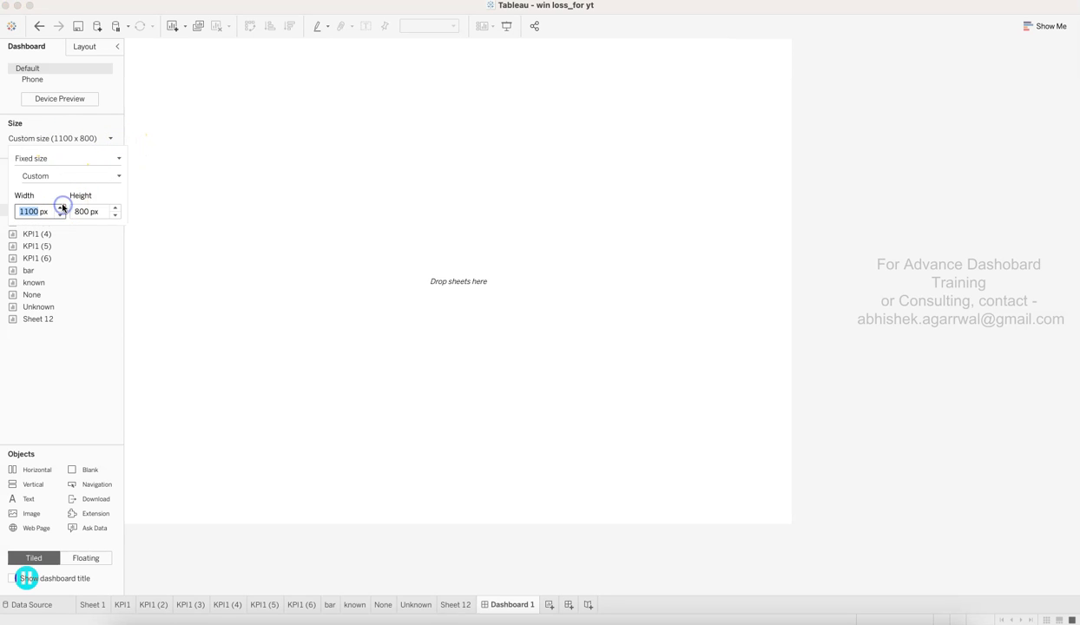
left_click(60, 208)
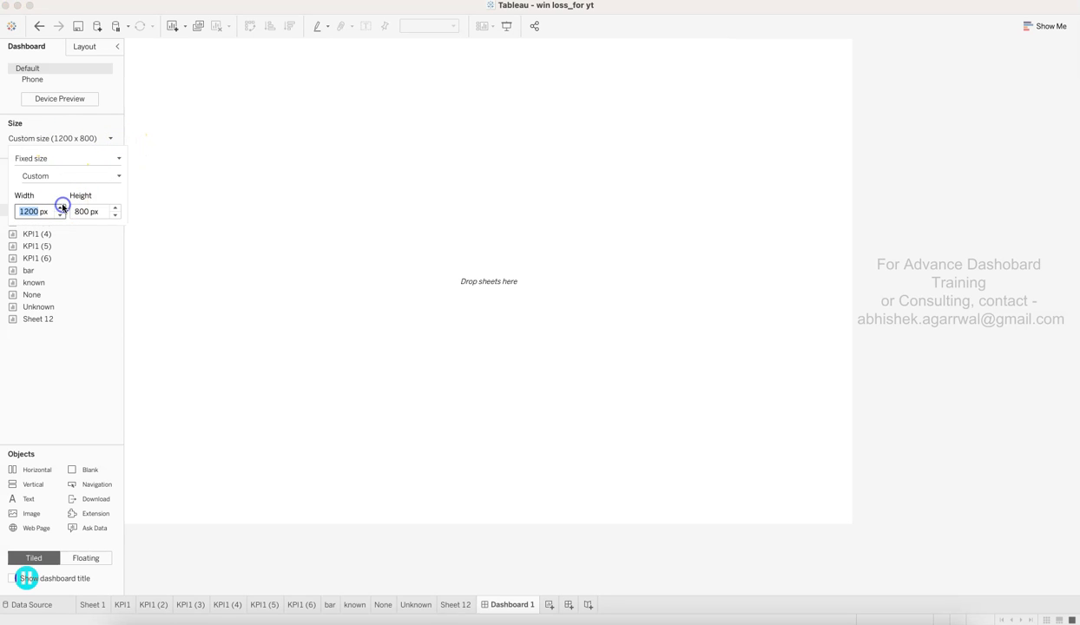
left_click(115, 208)
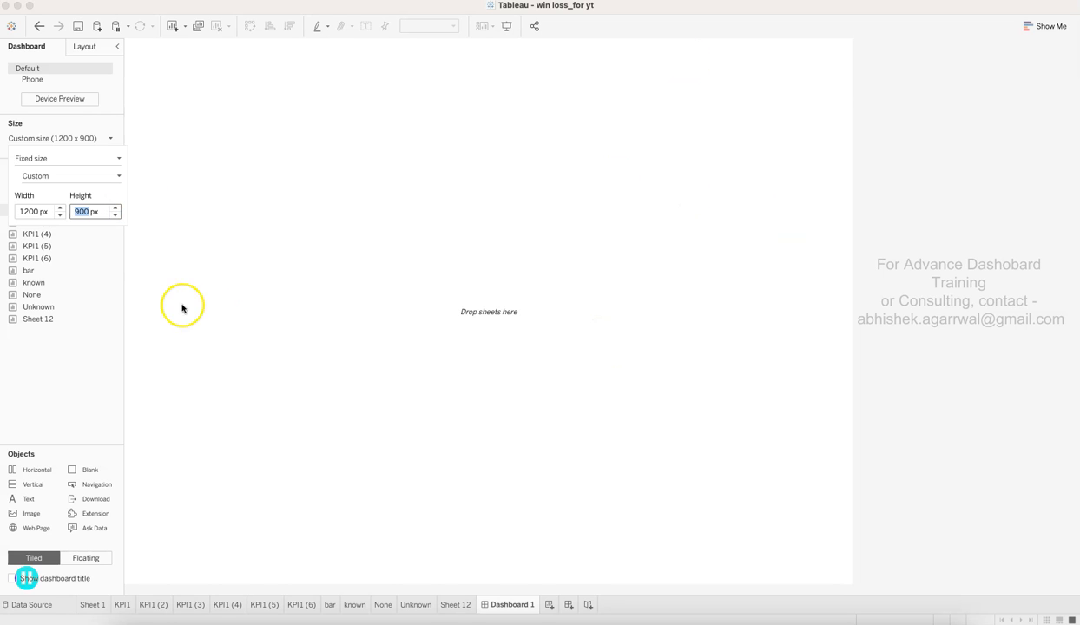
left_click(453, 350)
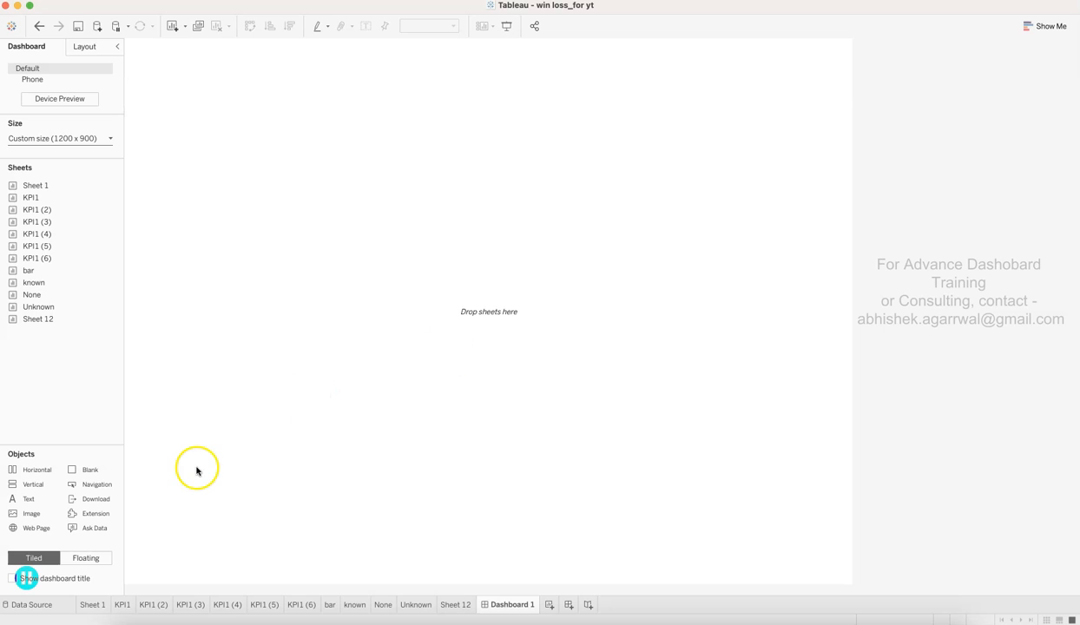
- Place a layout container holding a blank object on the dashboard, plus a horizontal container above the blank
left_click_drag(39, 471, 314, 328)
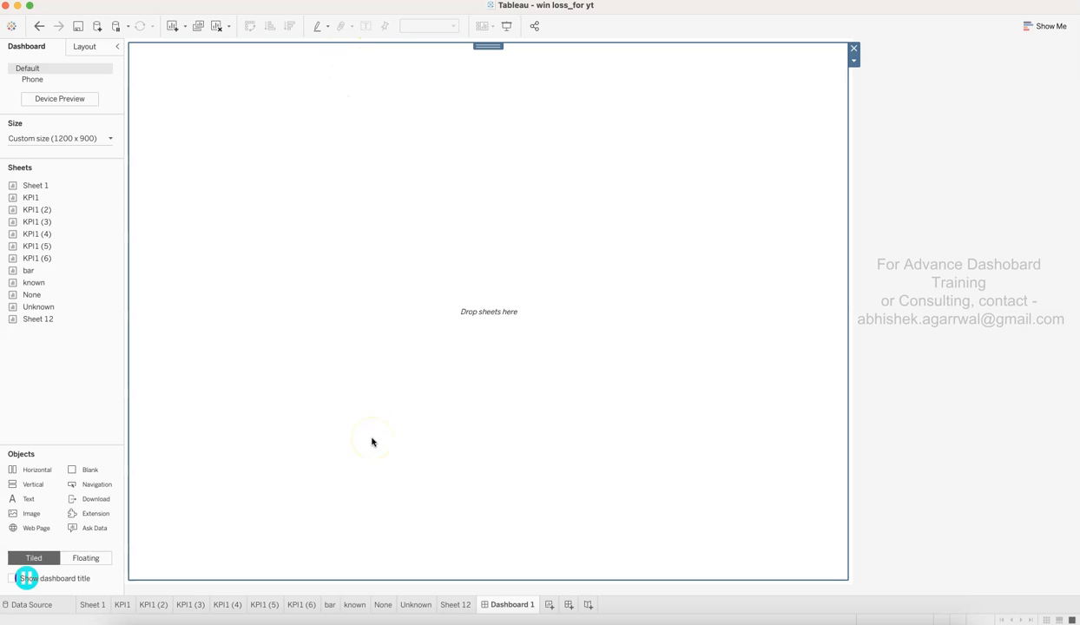
left_click_drag(90, 469, 275, 440)
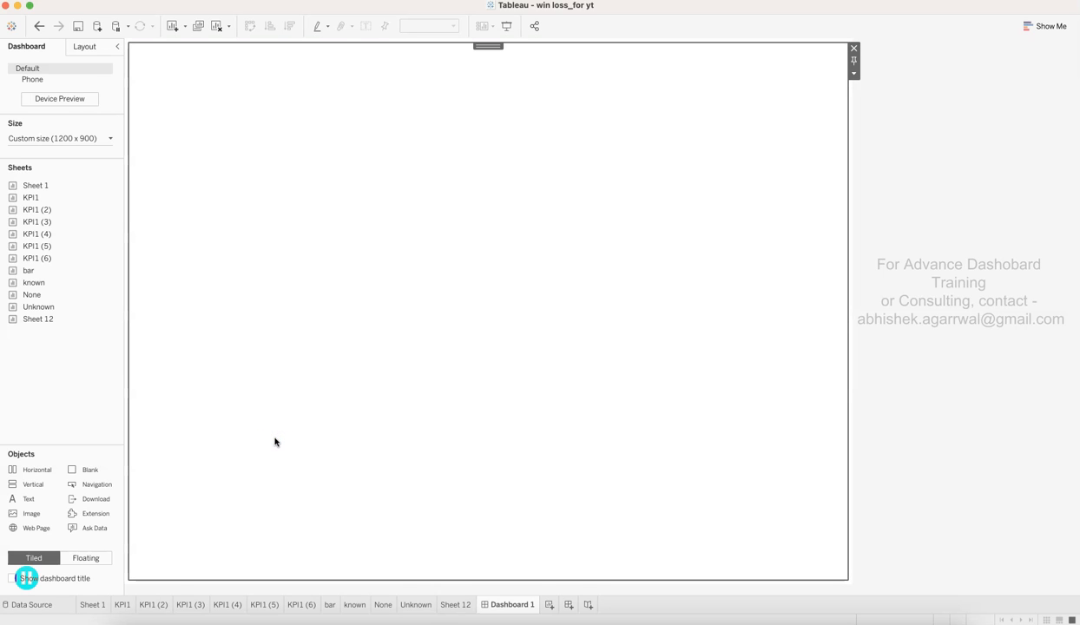
left_click_drag(43, 473, 259, 65)
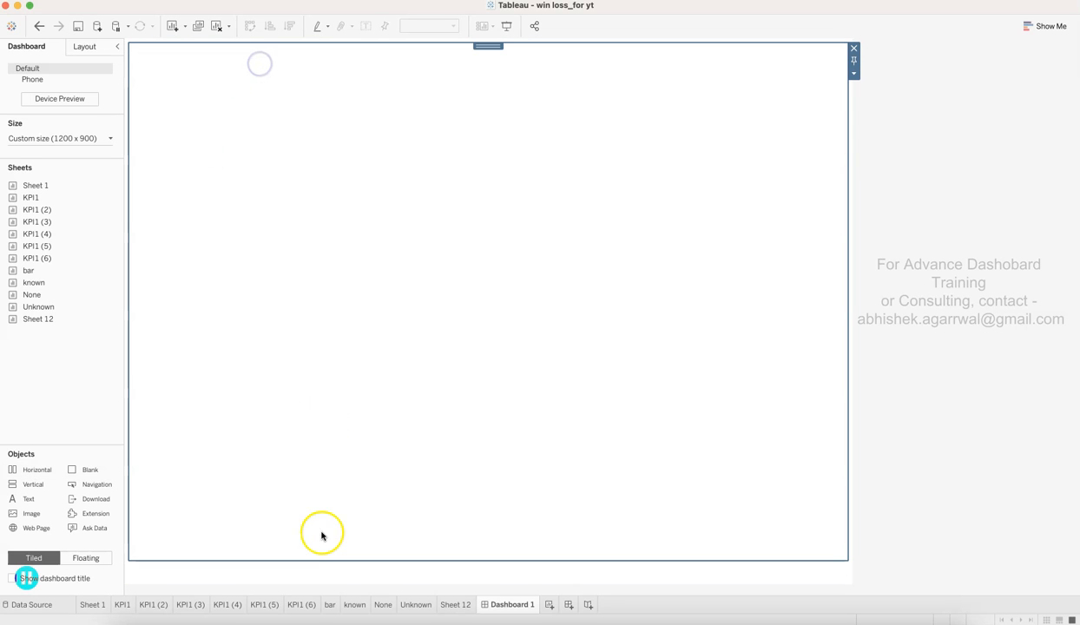
- Shrink the horizontal container to 125 px high and expand the item hierarchy down to the containers and blank
left_click_drag(318, 560, 385, 118)
left_click(372, 219)
left_click(399, 84)
left_click(98, 52)
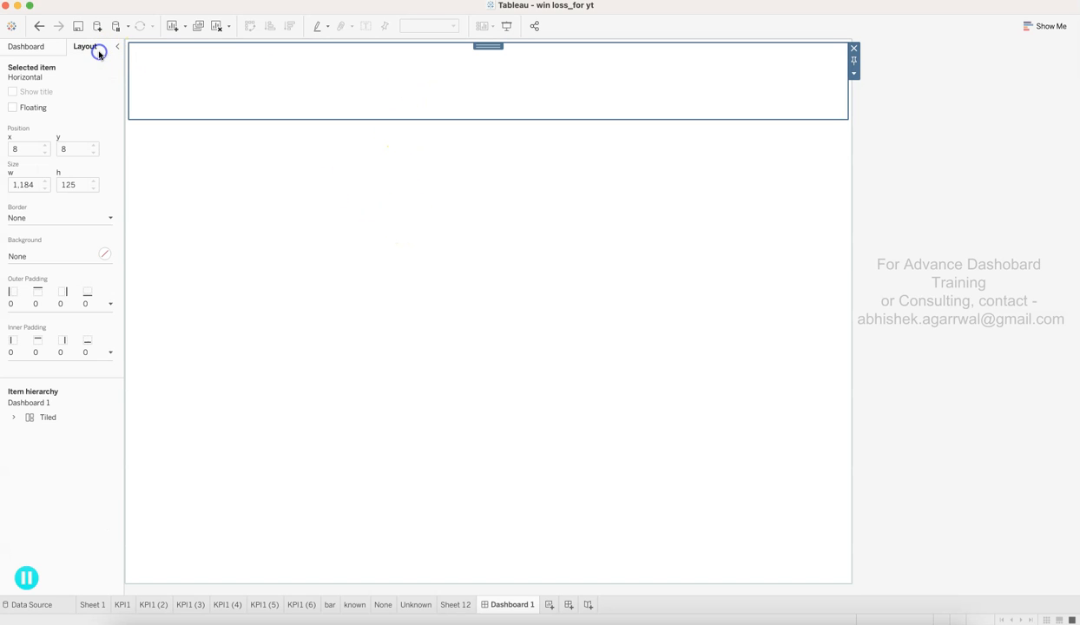
left_click(13, 417)
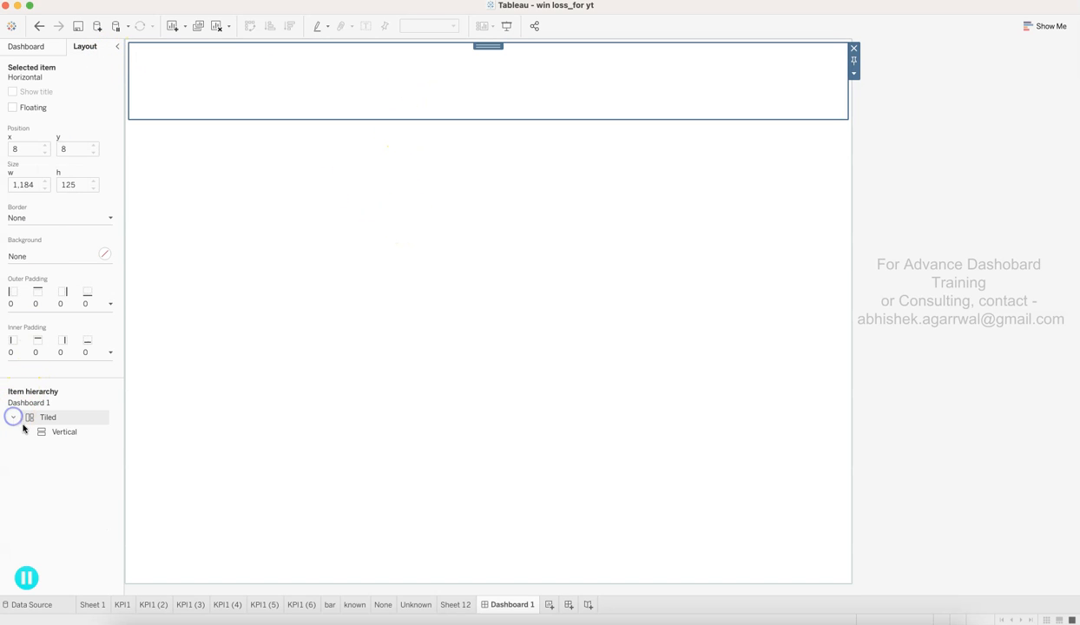
left_click(27, 431)
left_click(283, 89)
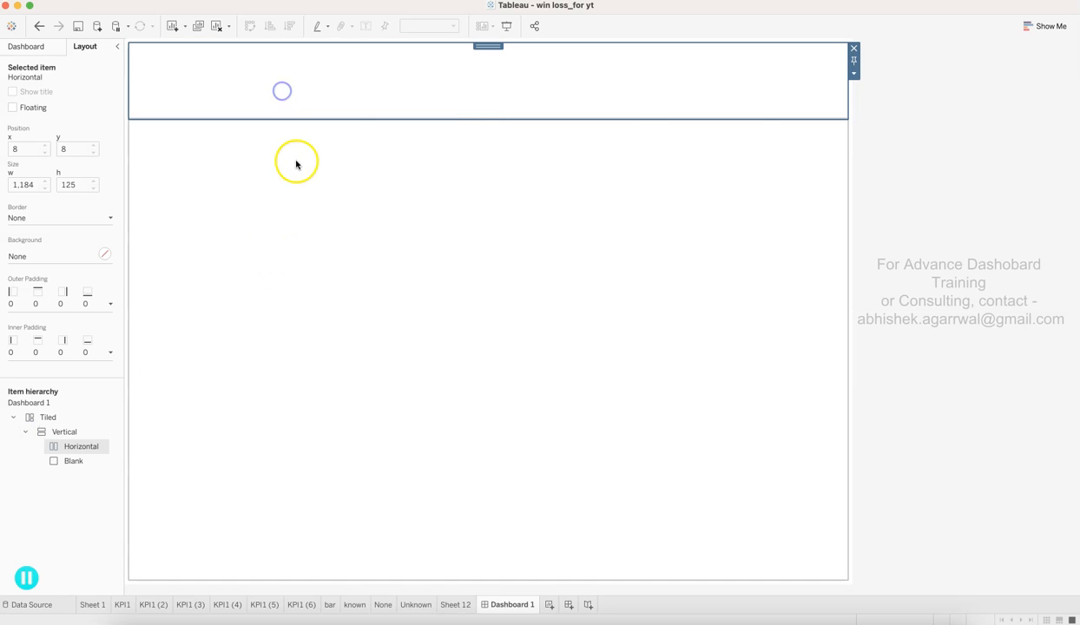
left_click(297, 187)
left_click(282, 99)
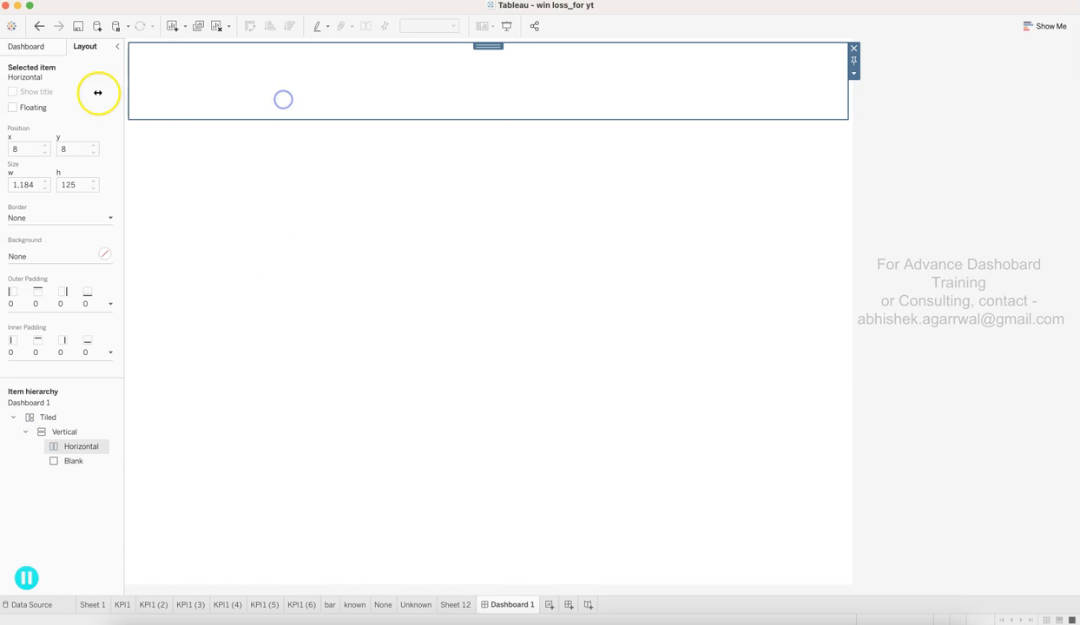
- Add a second horizontal container directly below the first and extend it down over most of the dashboard
left_click(39, 48)
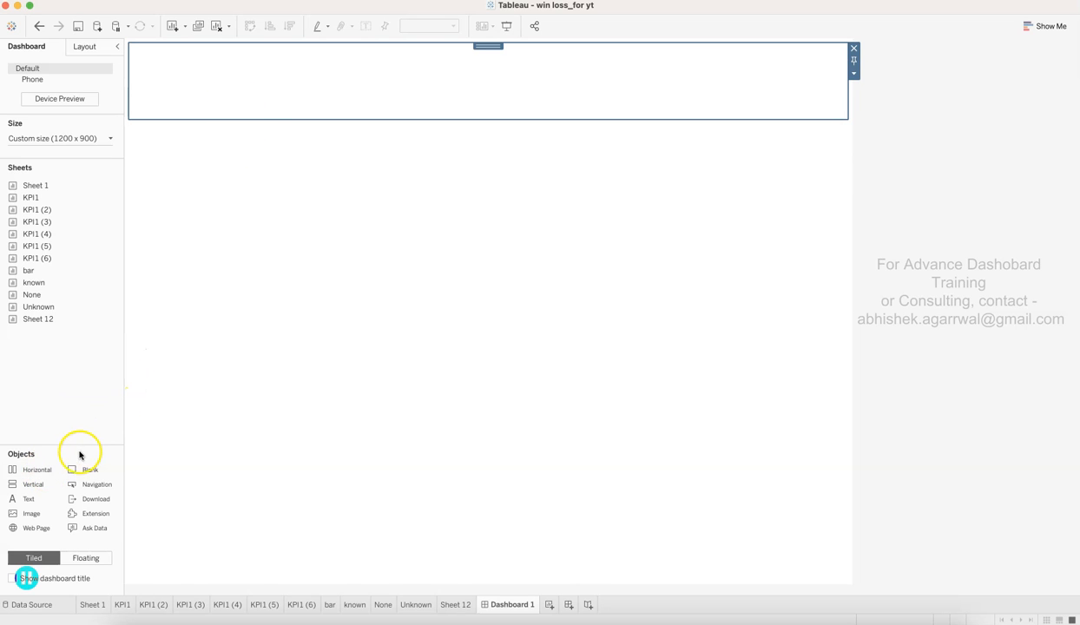
left_click_drag(39, 469, 330, 192)
left_click(344, 295)
left_click_drag(384, 114, 403, 547)
left_click(395, 422)
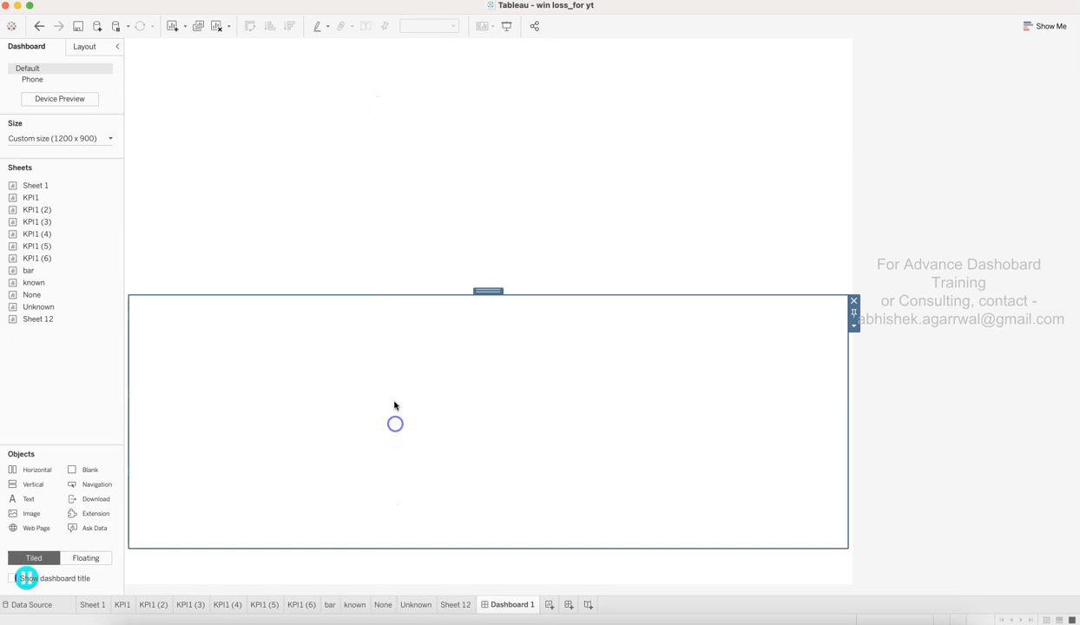
- Reduce the upper horizontal container to a thin header strip so the lower container fills the main area
left_click(401, 294)
left_click(418, 152)
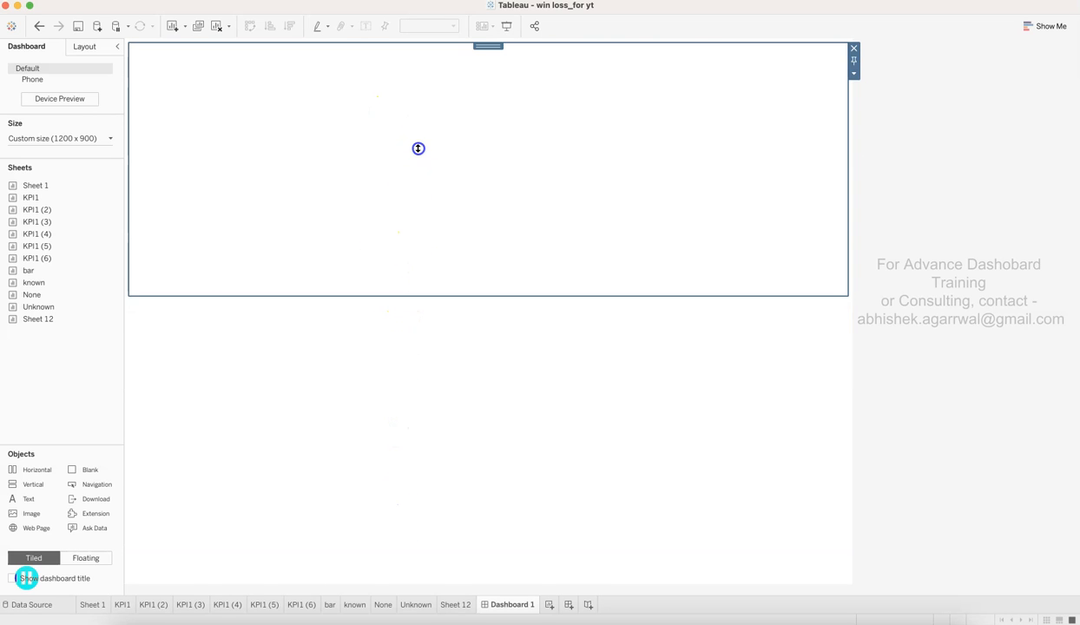
left_click_drag(403, 294, 466, 82)
left_click(413, 193)
left_click(376, 63)
left_click(376, 203)
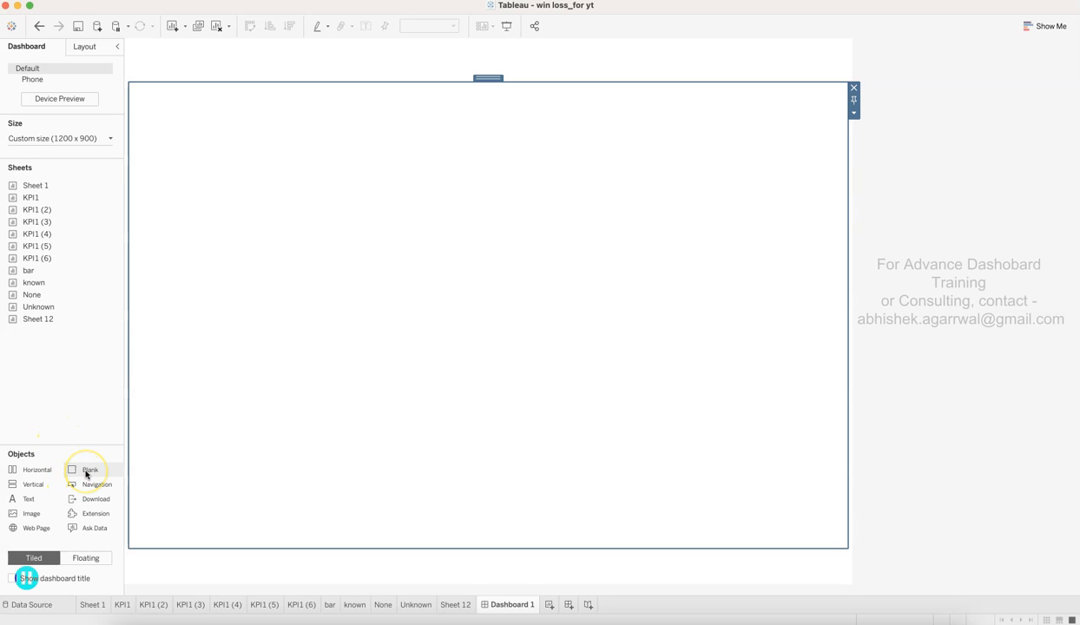
- Put a blank and a text object reading "SALES WIN LOSS DASHBOARD" in the header strip, using Tableau Medium at size 18
left_click_drag(86, 474, 322, 69)
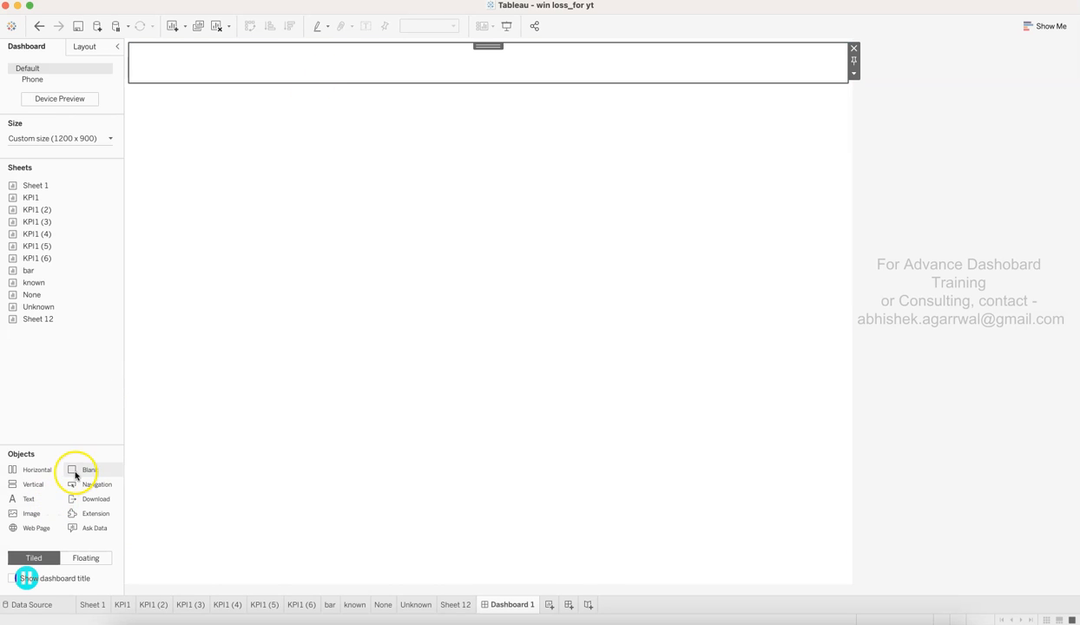
left_click_drag(35, 492, 171, 67)
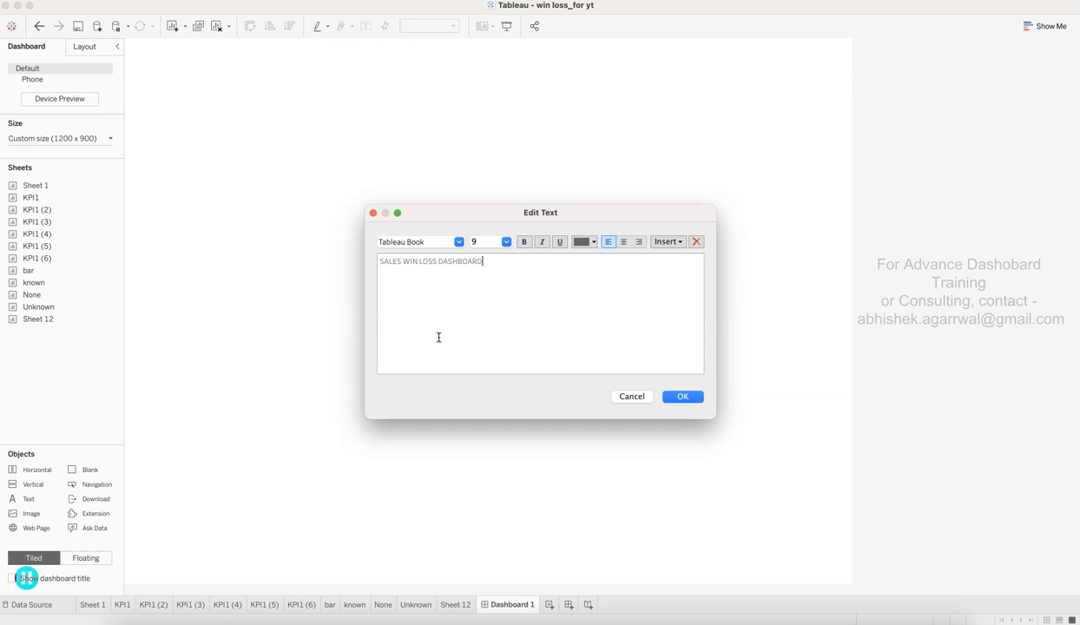
key("super+a")
left_click(459, 243)
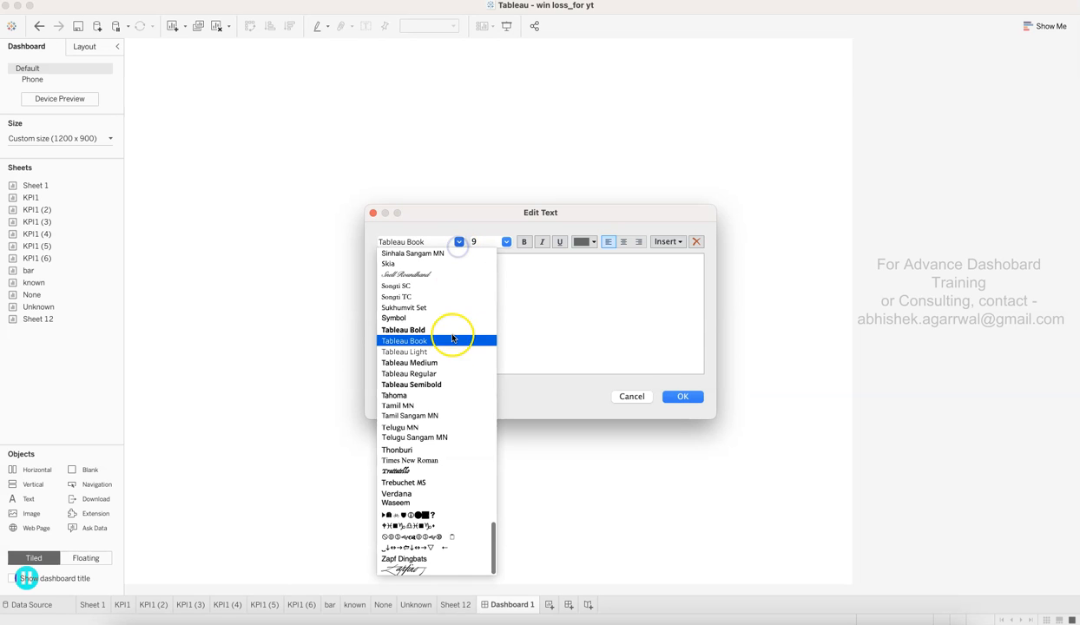
left_click(448, 363)
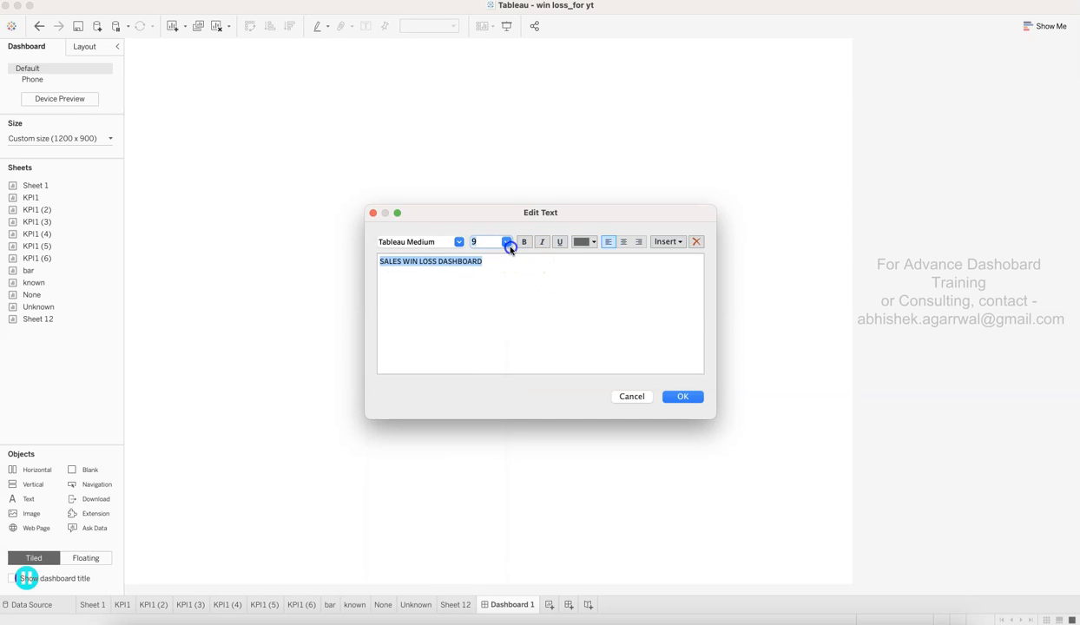
left_click(508, 242)
left_click(500, 330)
- Color the whole title text gray
left_click(584, 243)
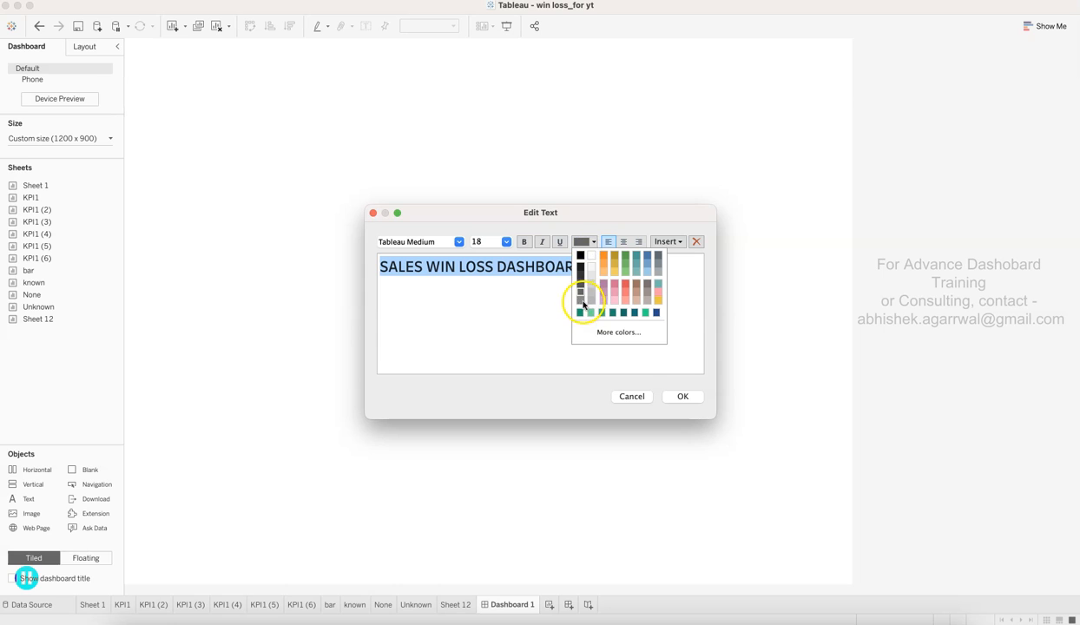
left_click(582, 301)
left_click(442, 273)
- Color the whole title text dark teal
left_click(435, 267)
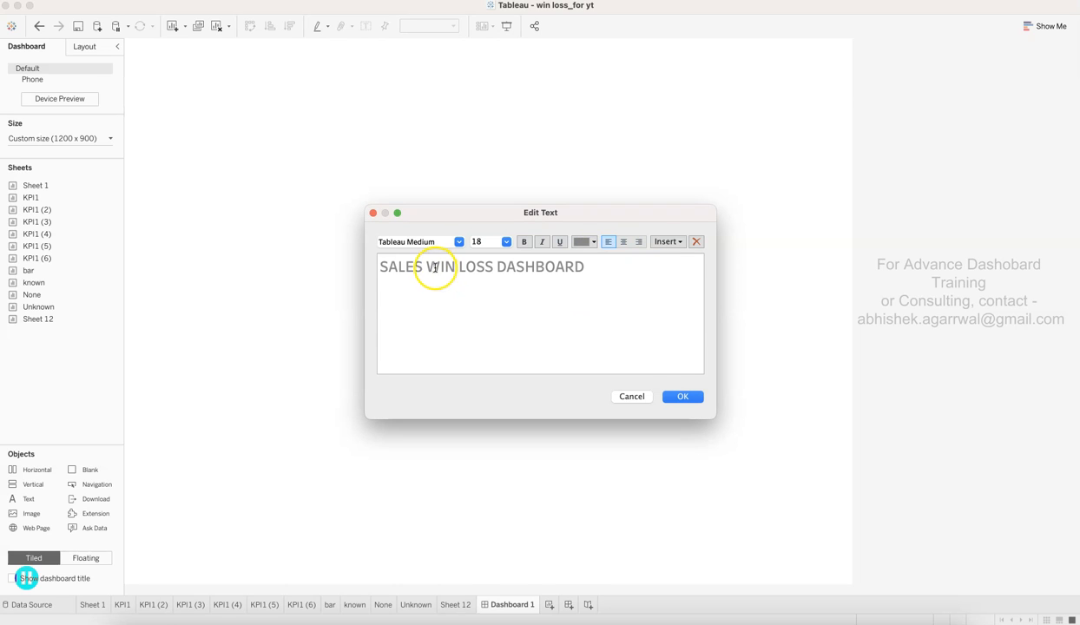
triple_click(435, 268)
left_click(581, 241)
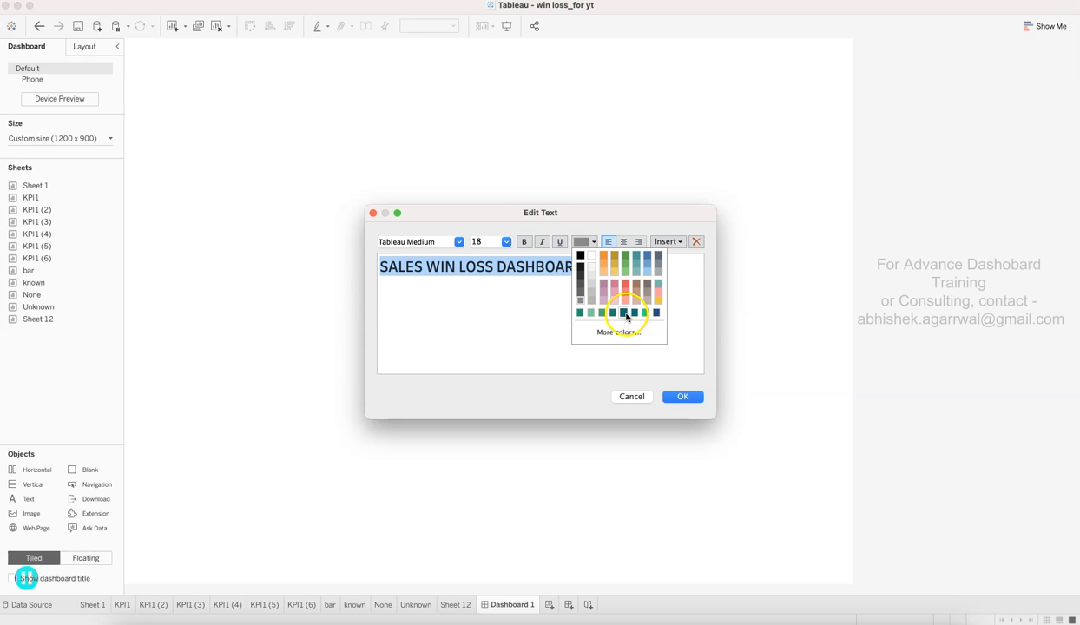
left_click(626, 314)
left_click(497, 301)
- Color only the word LOSS in the title gray
left_click(467, 270)
left_click_drag(467, 270, 493, 268)
left_click(581, 241)
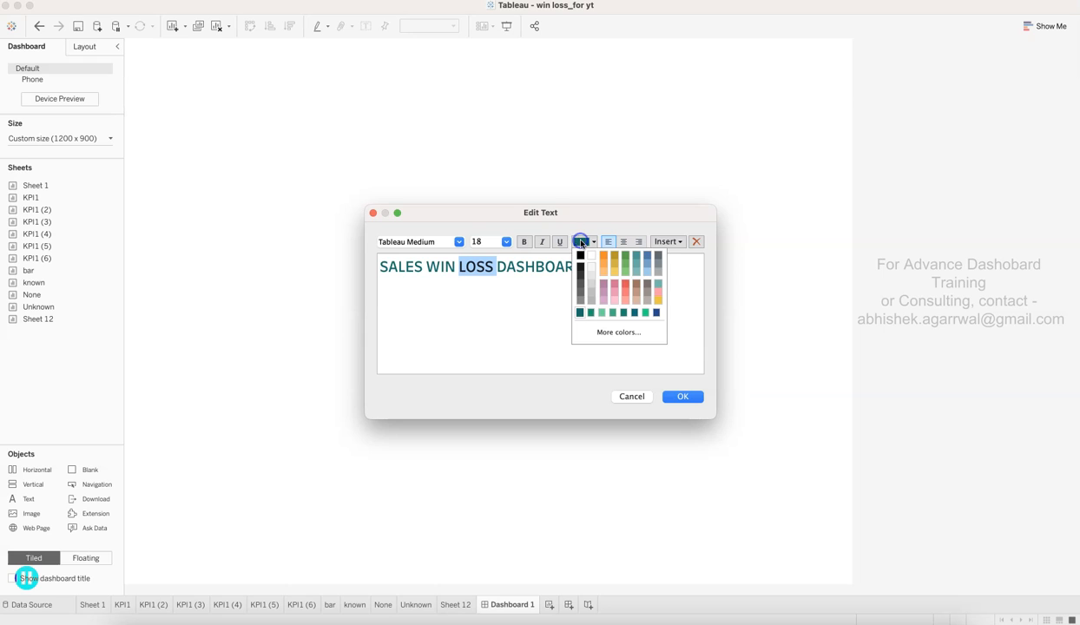
left_click(580, 297)
double_click(582, 299)
left_click(591, 299)
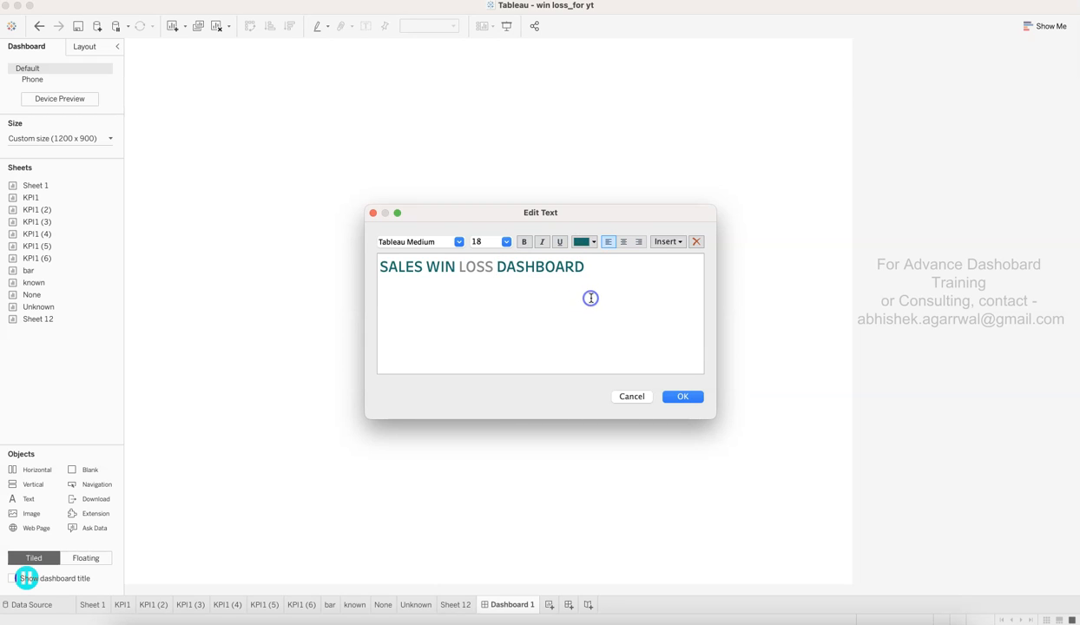
- Increase the title text to size 24 and apply the text edits
triple_click(590, 299)
left_click(508, 248)
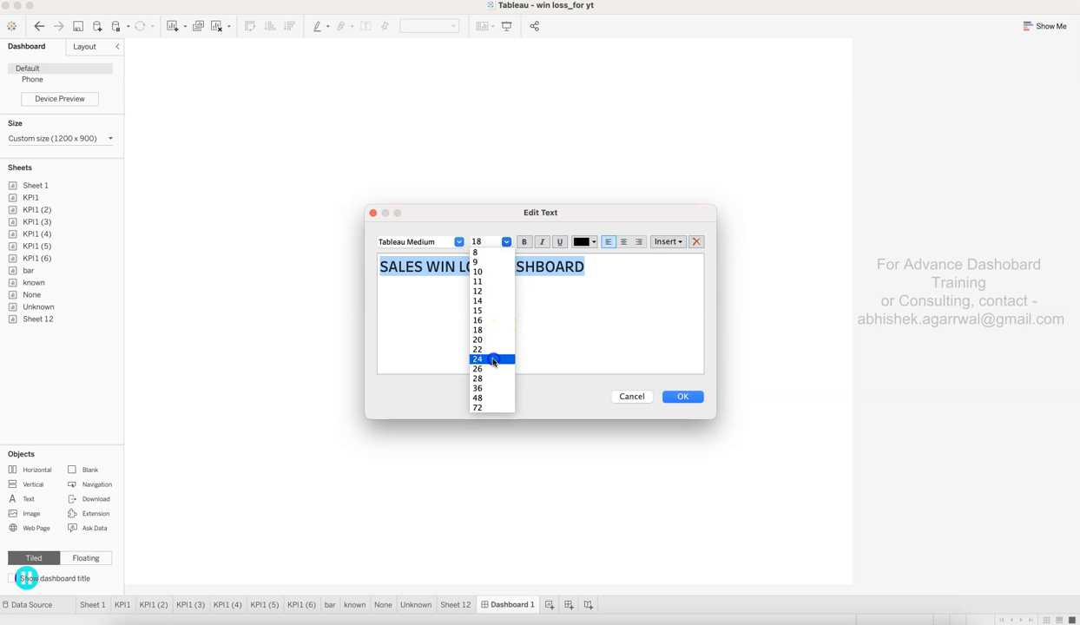
left_click(491, 357)
left_click(568, 331)
left_click(682, 396)
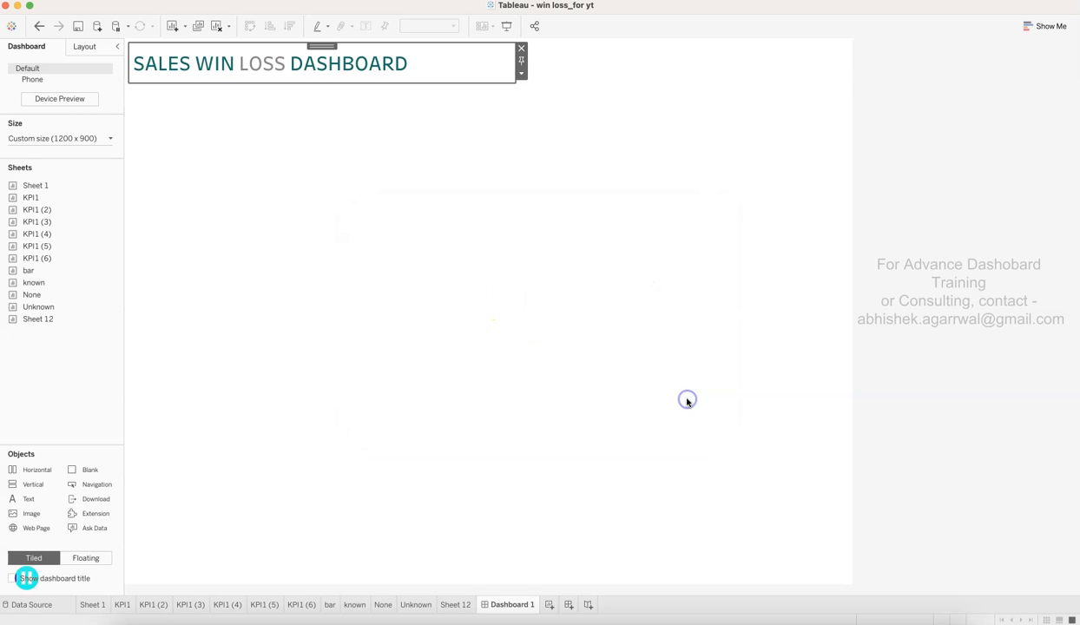
left_click(405, 197)
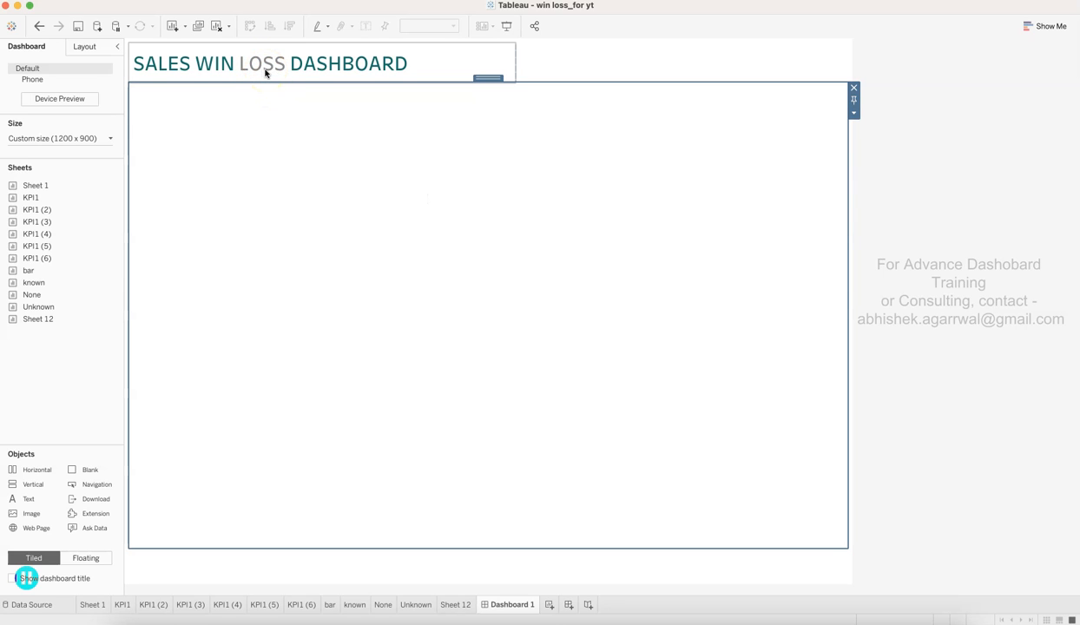
left_click(537, 74)
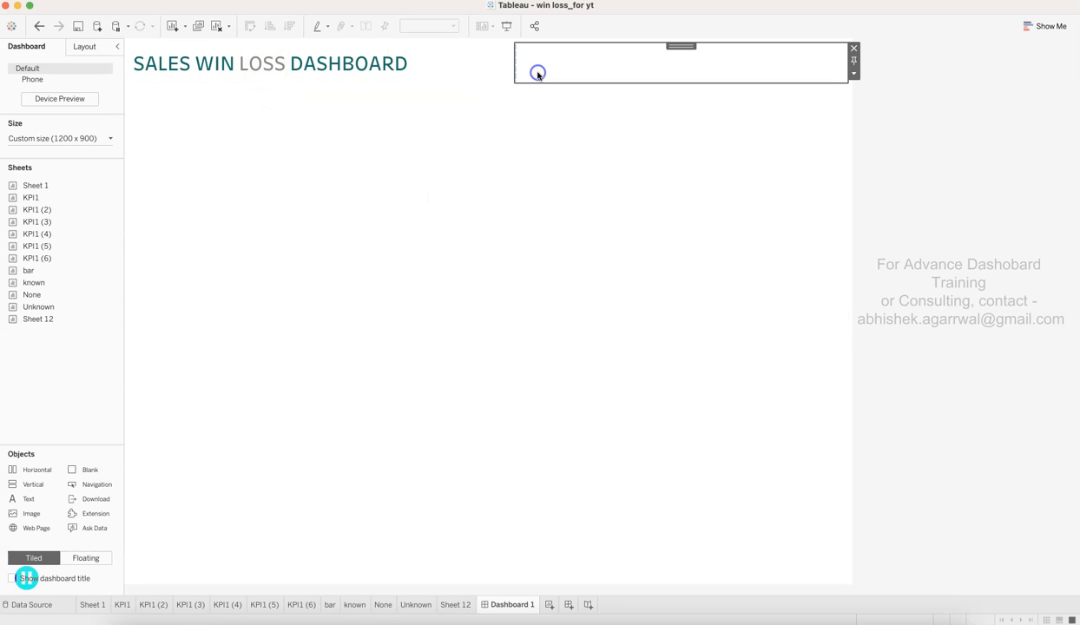
left_click(478, 71)
left_click(588, 68)
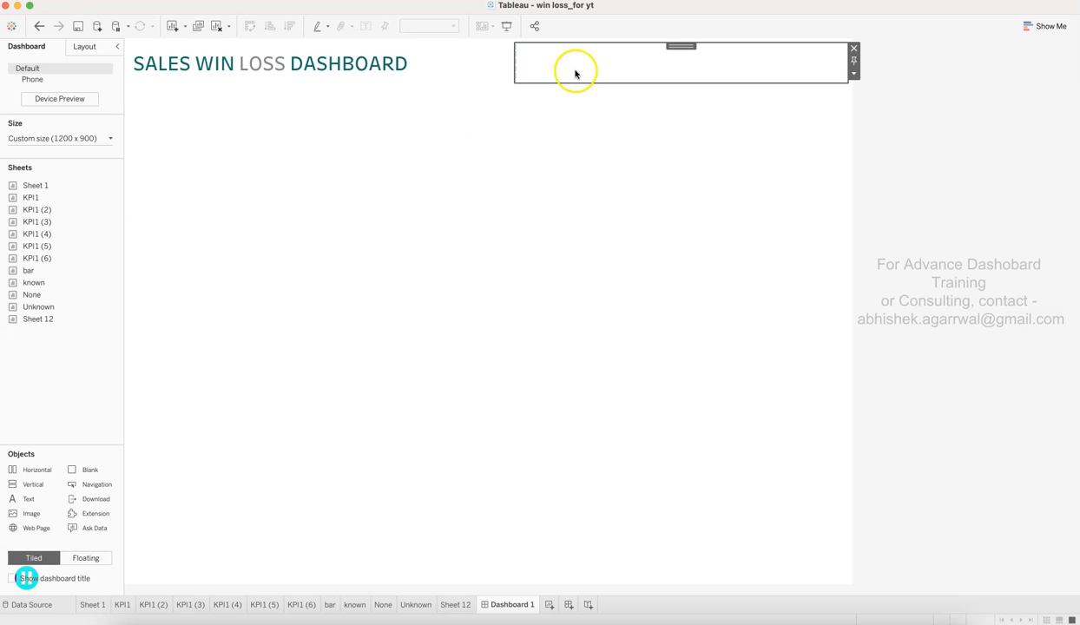
key("Delete")
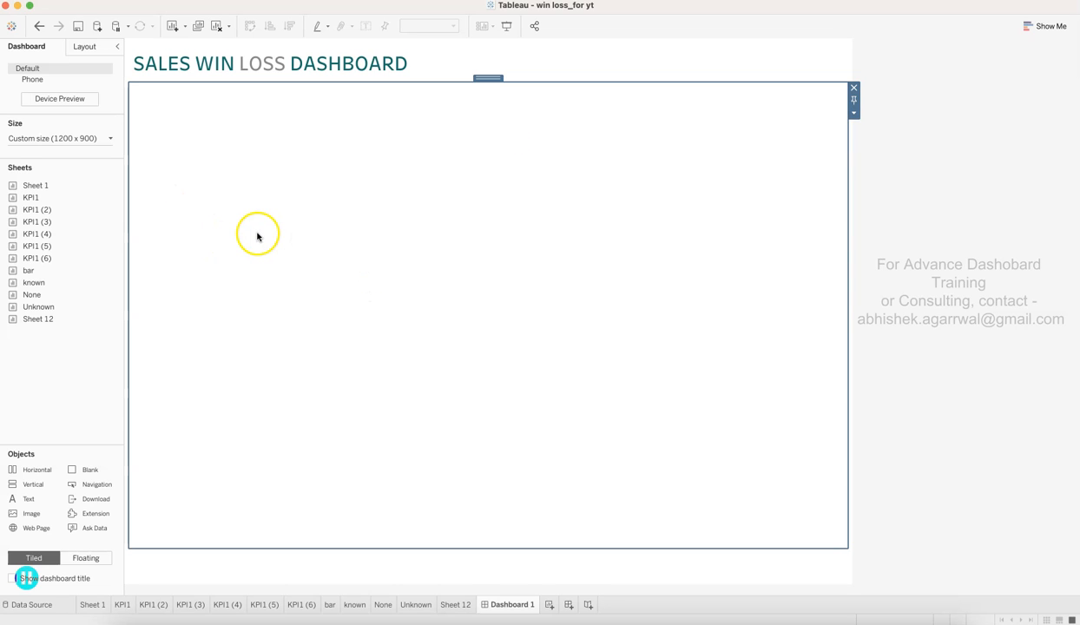
- Add a blank object inside the main container below the title and extend the container to near the dashboard's lower edge
left_click(198, 571)
left_click(212, 460)
left_click_drag(90, 470, 313, 353)
left_click_drag(353, 102, 373, 536)
left_click(338, 279)
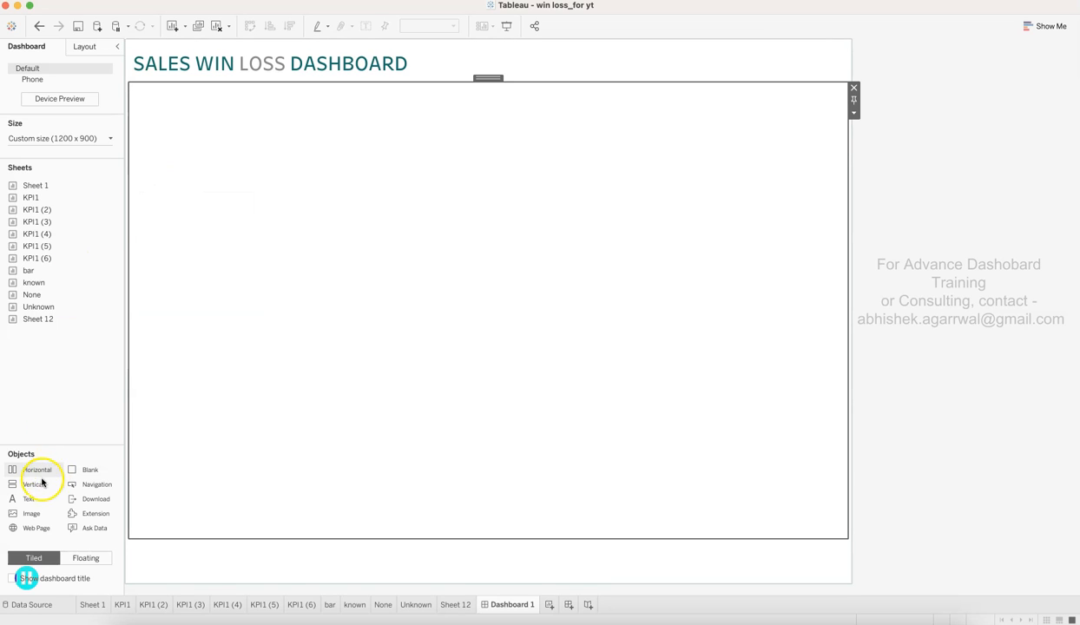
- Insert a vertical container to the left of the blank in the main area and narrow it to a side column
left_click_drag(37, 472, 165, 368)
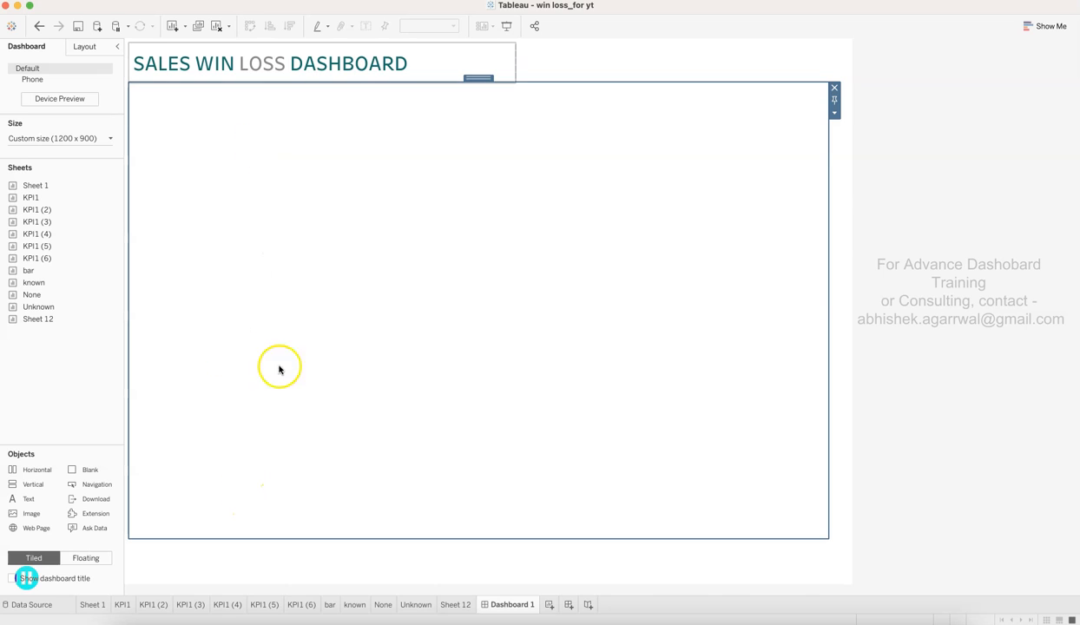
left_click_drag(827, 299, 284, 311)
left_click(243, 214)
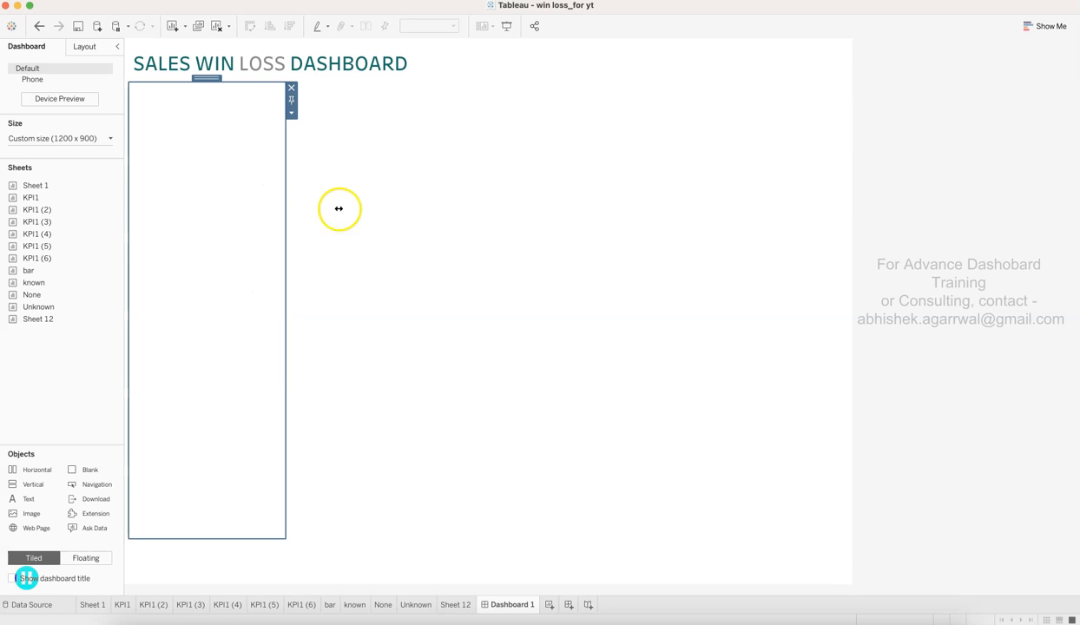
left_click(388, 331)
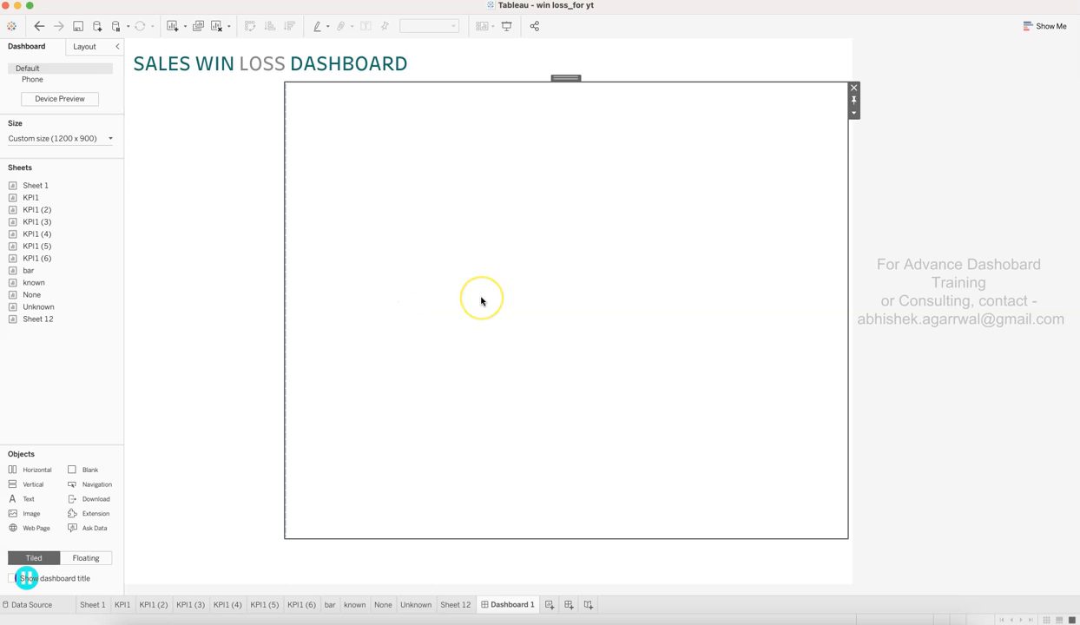
left_click(264, 303)
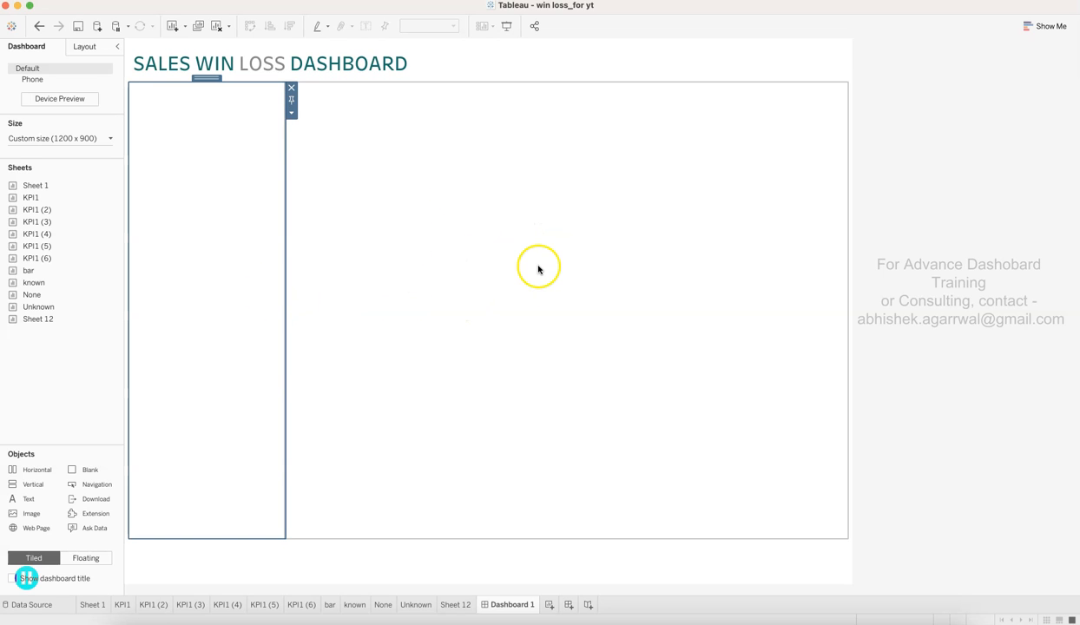
- Stack the sheets KPI1, KPI1 (2), KPI1 (3), KPI1 (4), KPI1 (5) and KPI1 (6) in order inside the side column
double_click(84, 246)
double_click(42, 197)
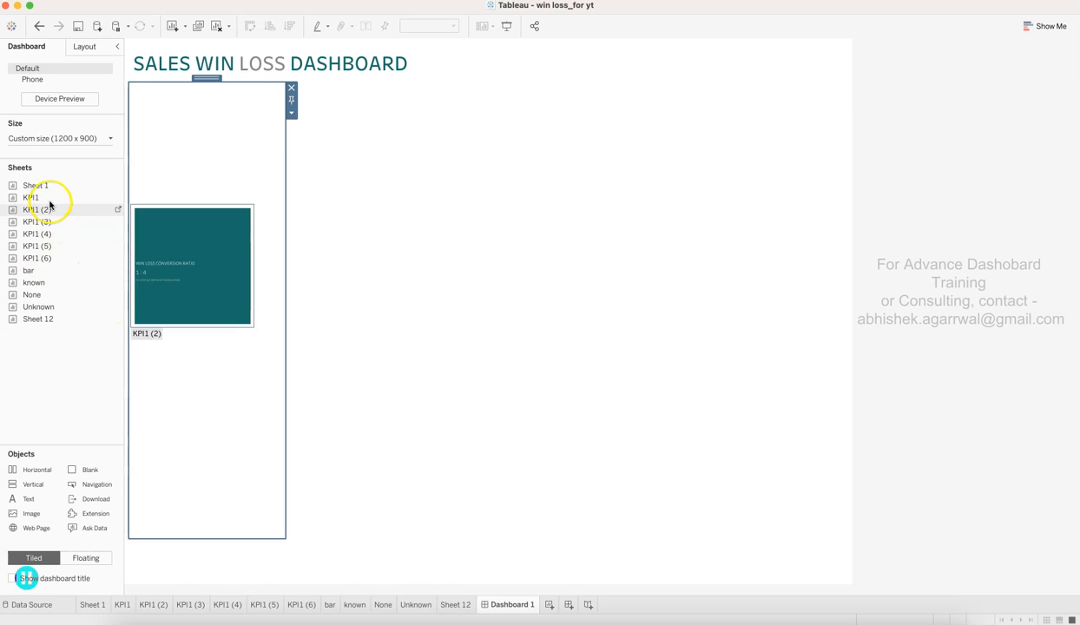
left_click_drag(49, 198, 183, 195)
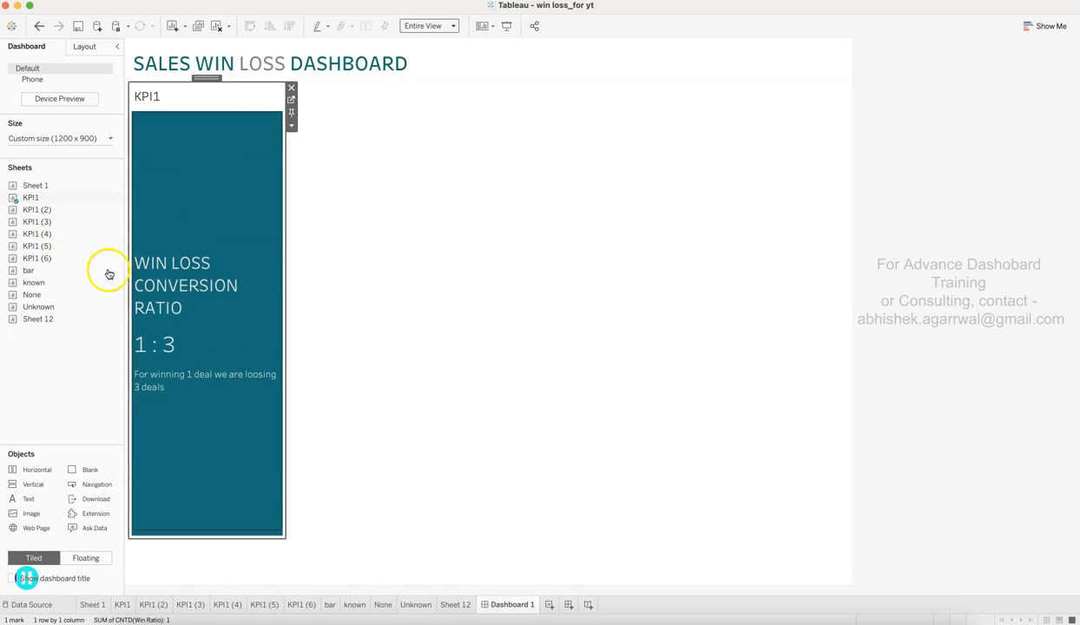
left_click_drag(48, 210, 184, 497)
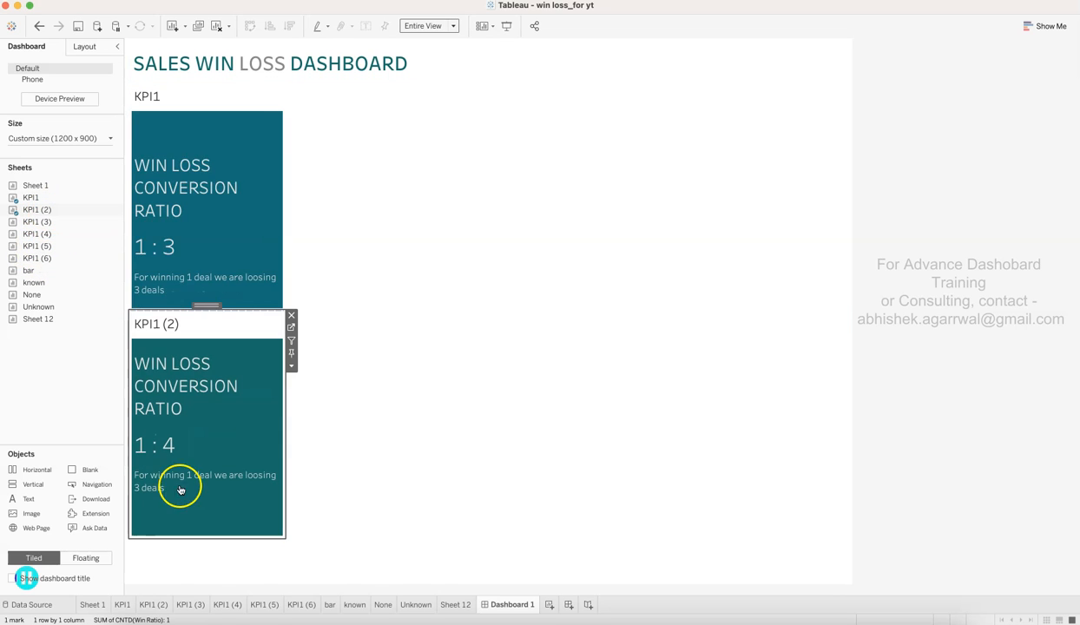
left_click_drag(41, 240, 159, 440)
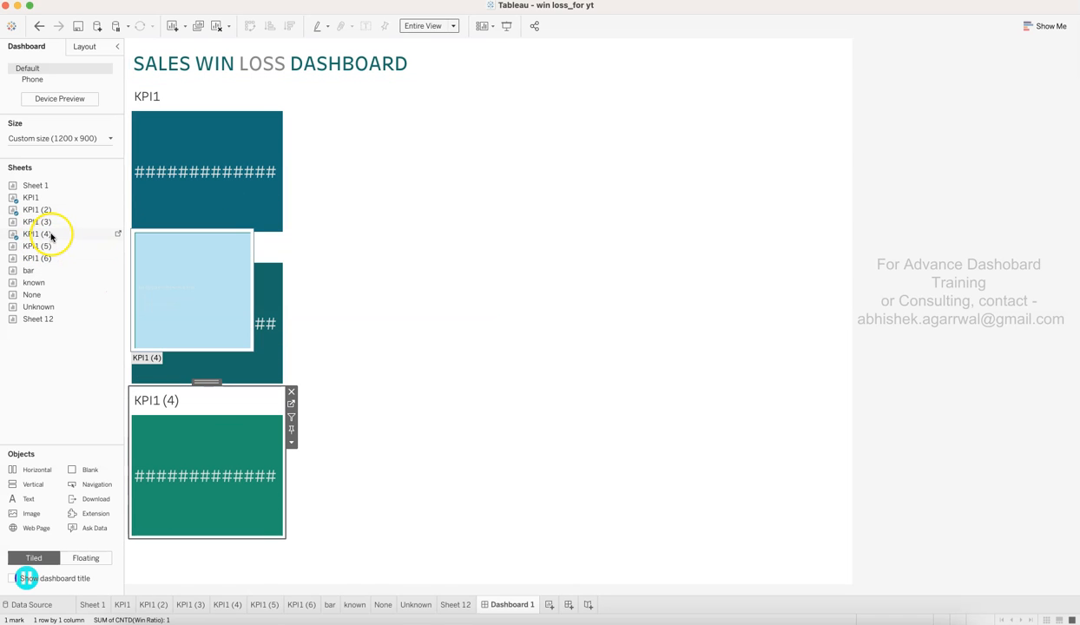
left_click_drag(50, 234, 211, 471)
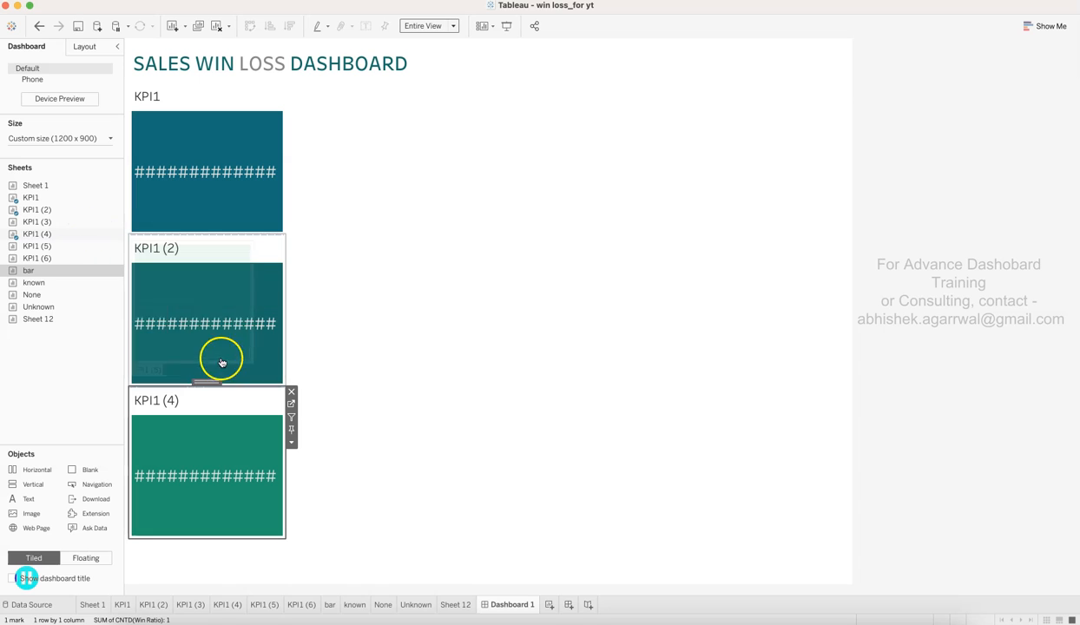
left_click_drag(61, 246, 199, 371)
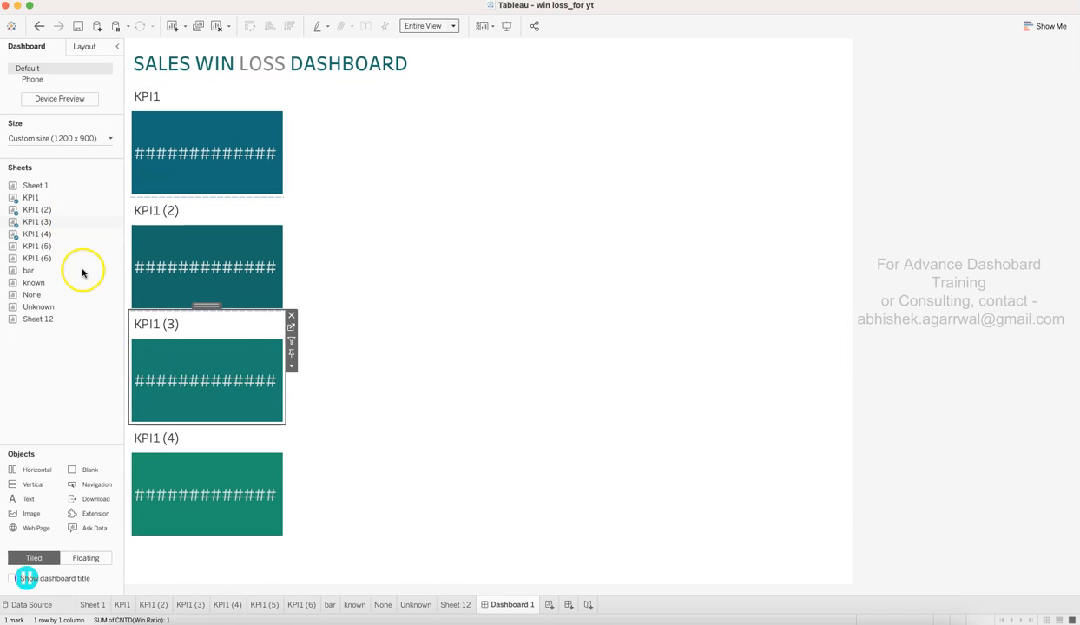
left_click_drag(60, 246, 207, 514)
left_click_drag(62, 258, 179, 487)
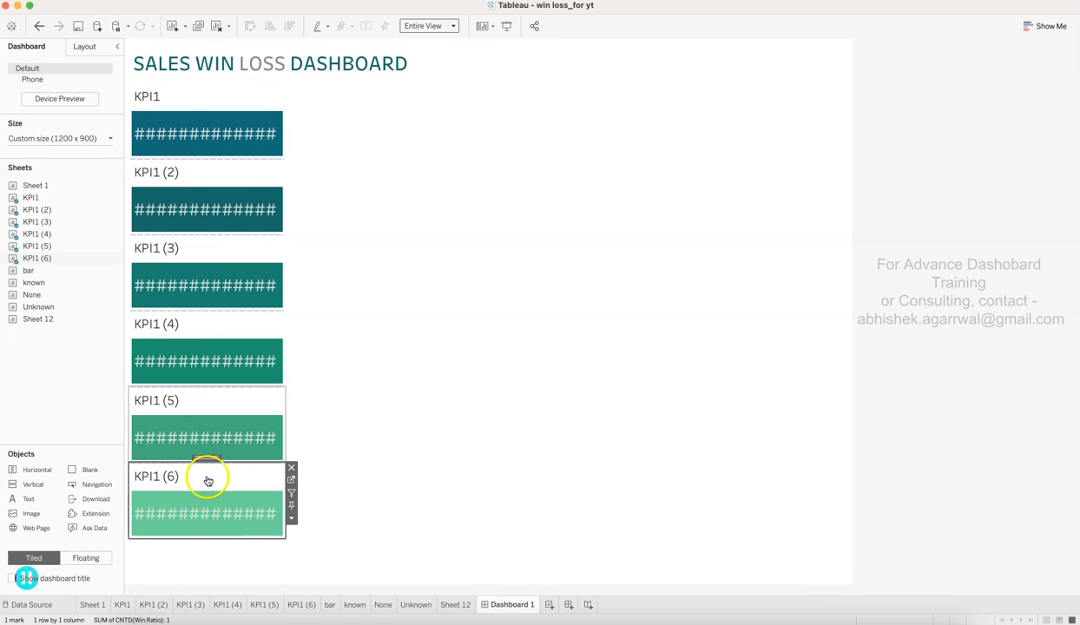
- Hide the titles of all six KPI sheets, KPI1 through KPI1 (6), on the dashboard
right_click(150, 99)
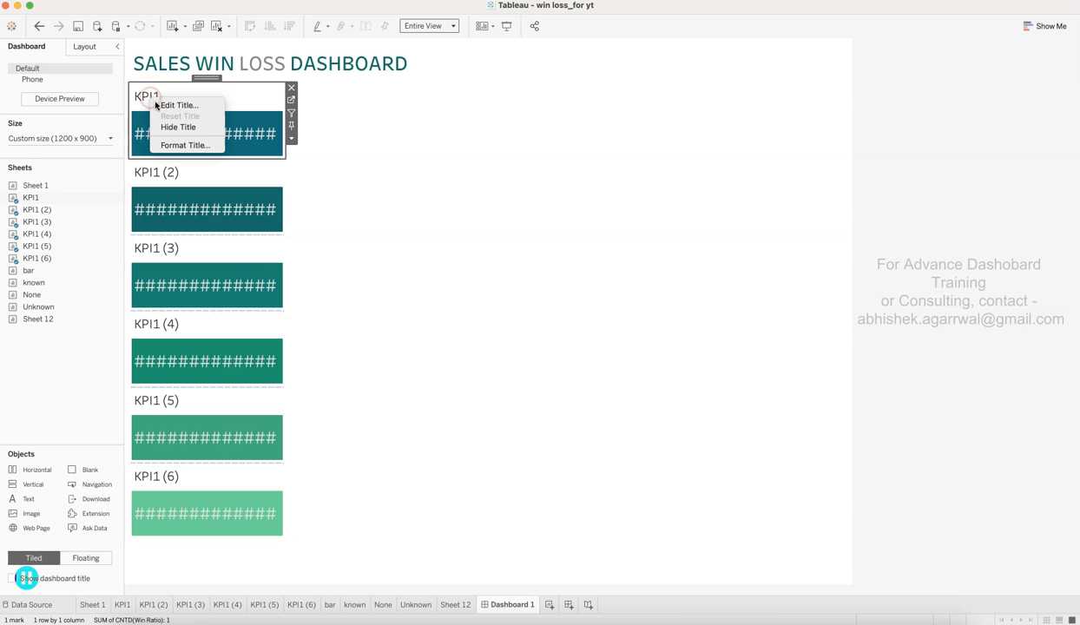
left_click(178, 125)
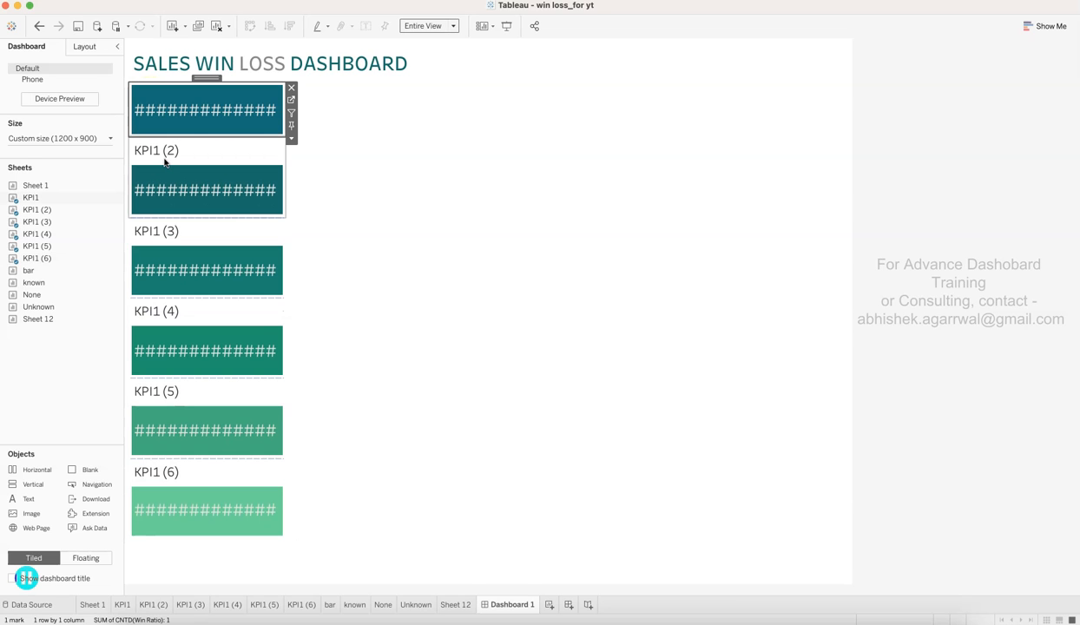
right_click(166, 159)
left_click(181, 189)
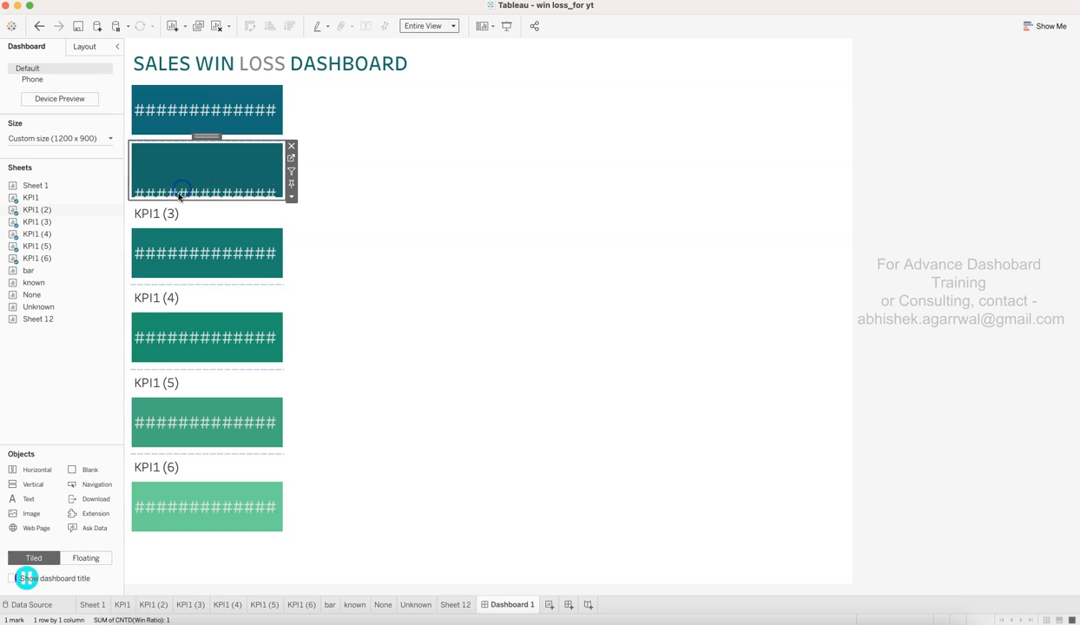
right_click(162, 212)
left_click(182, 236)
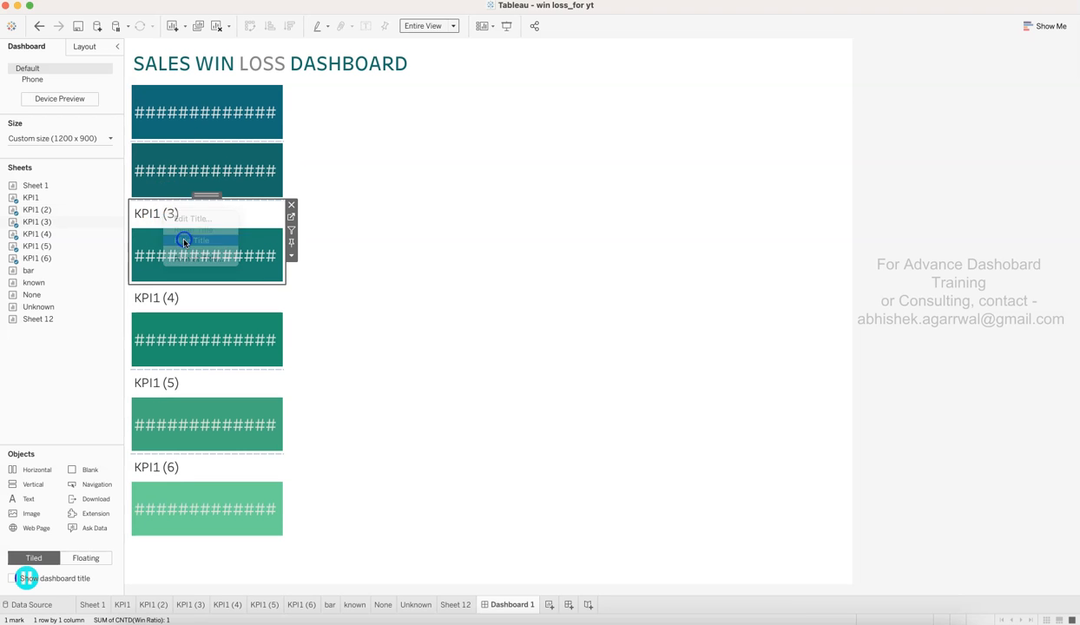
right_click(169, 295)
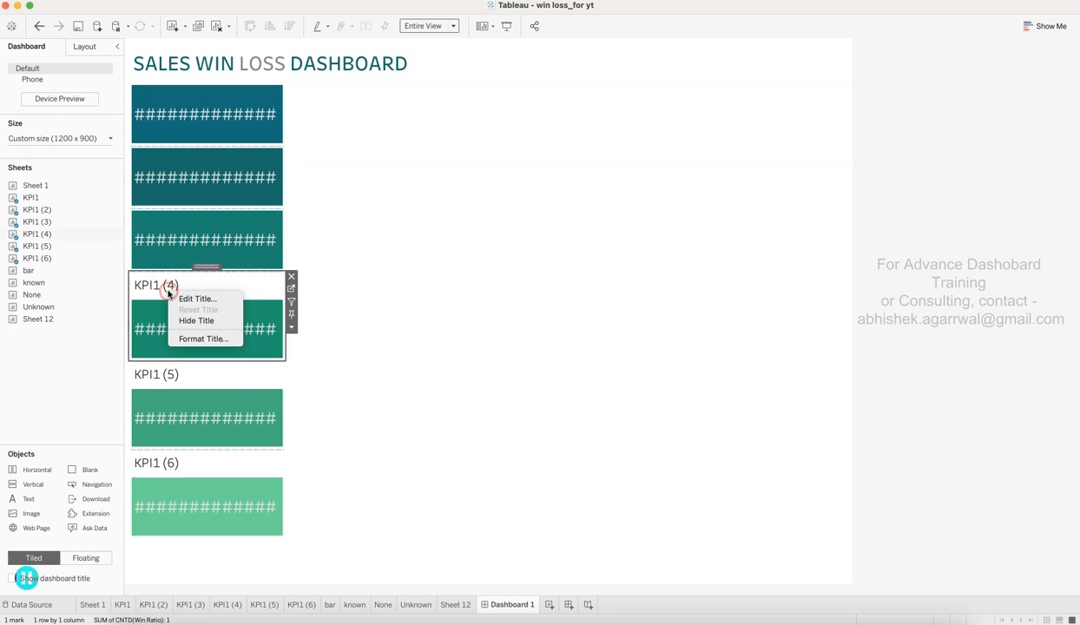
left_click(187, 329)
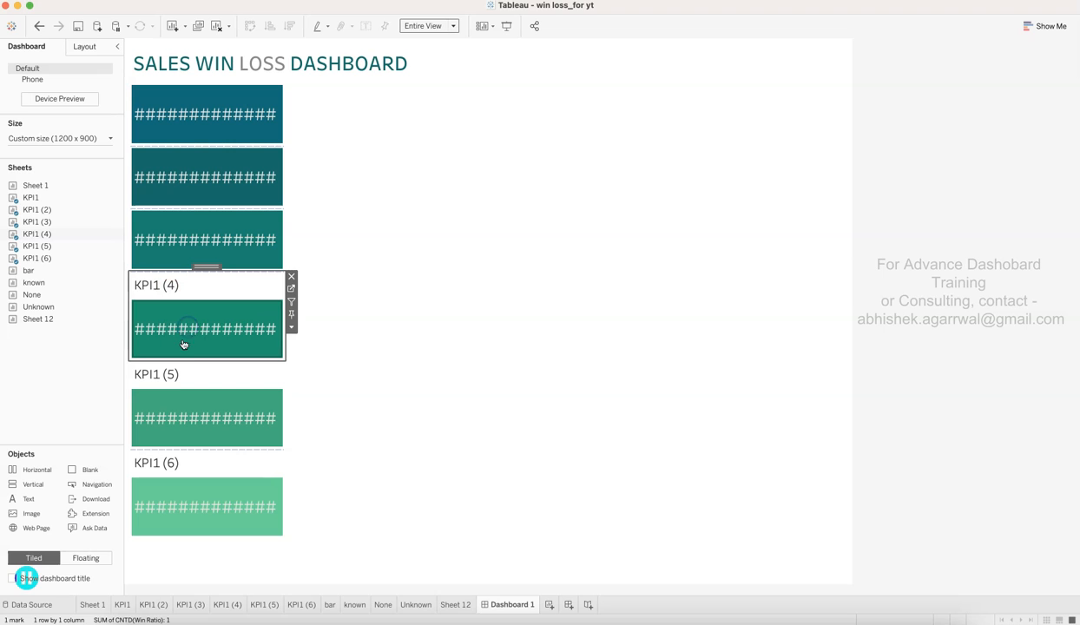
right_click(159, 291)
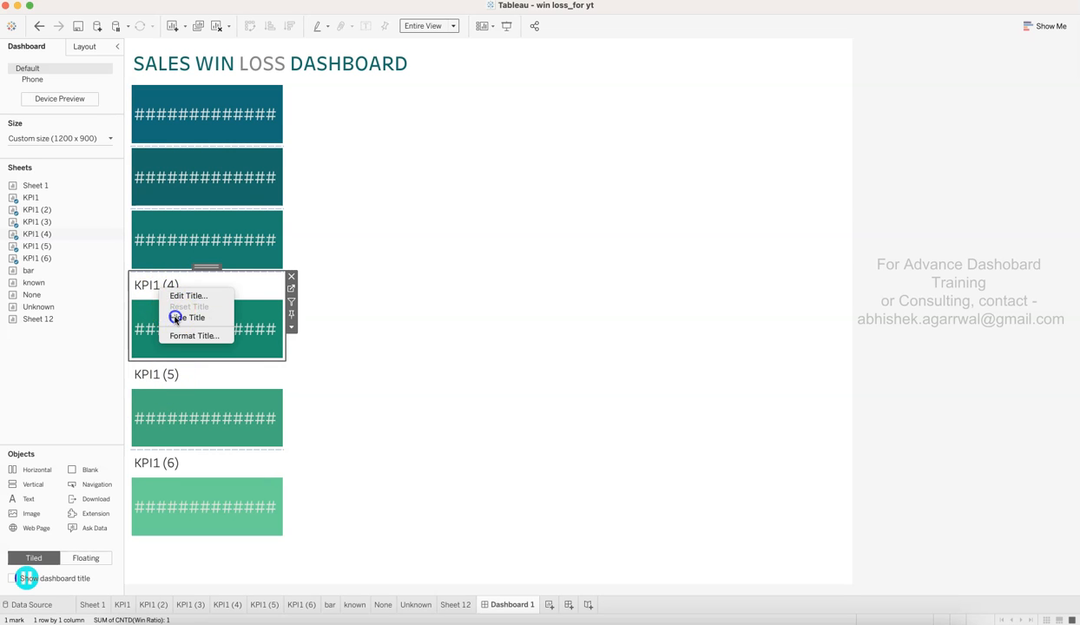
left_click(174, 315)
right_click(155, 366)
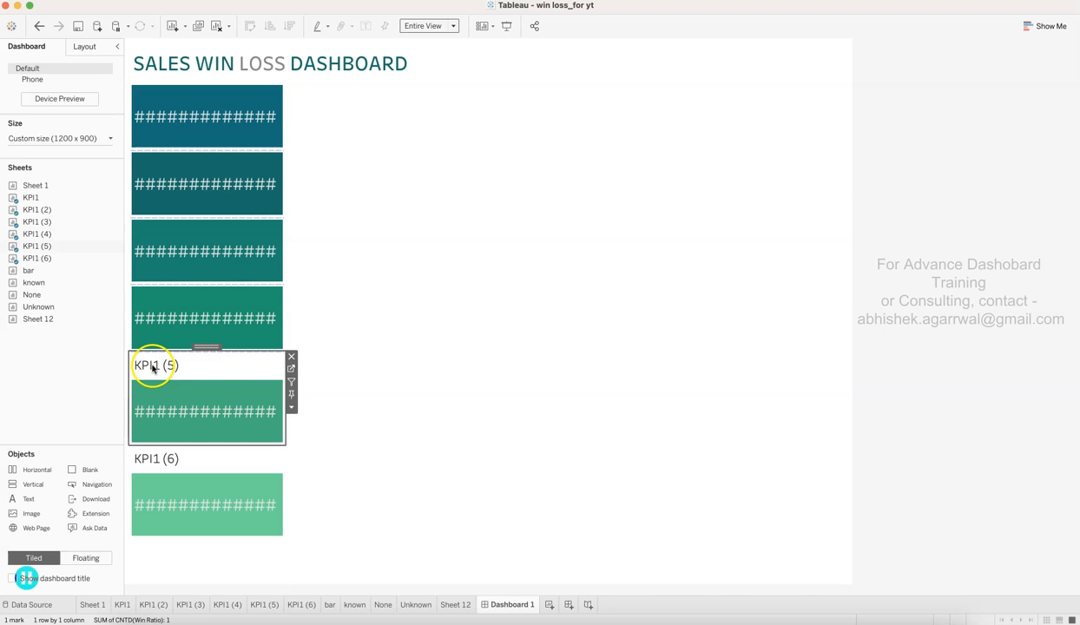
left_click(180, 395)
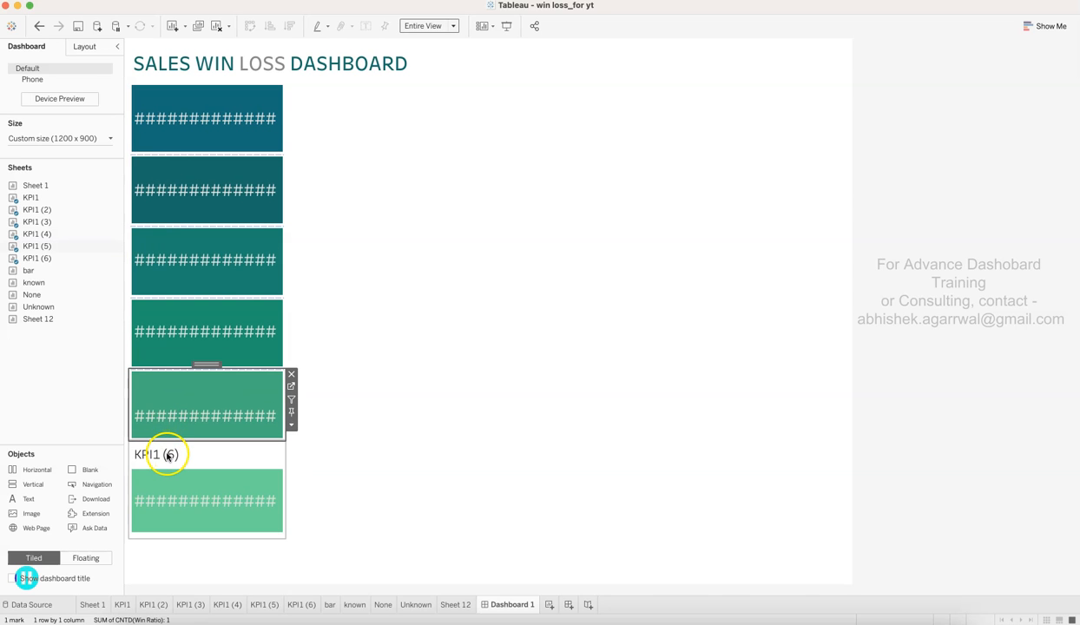
right_click(165, 454)
left_click(193, 483)
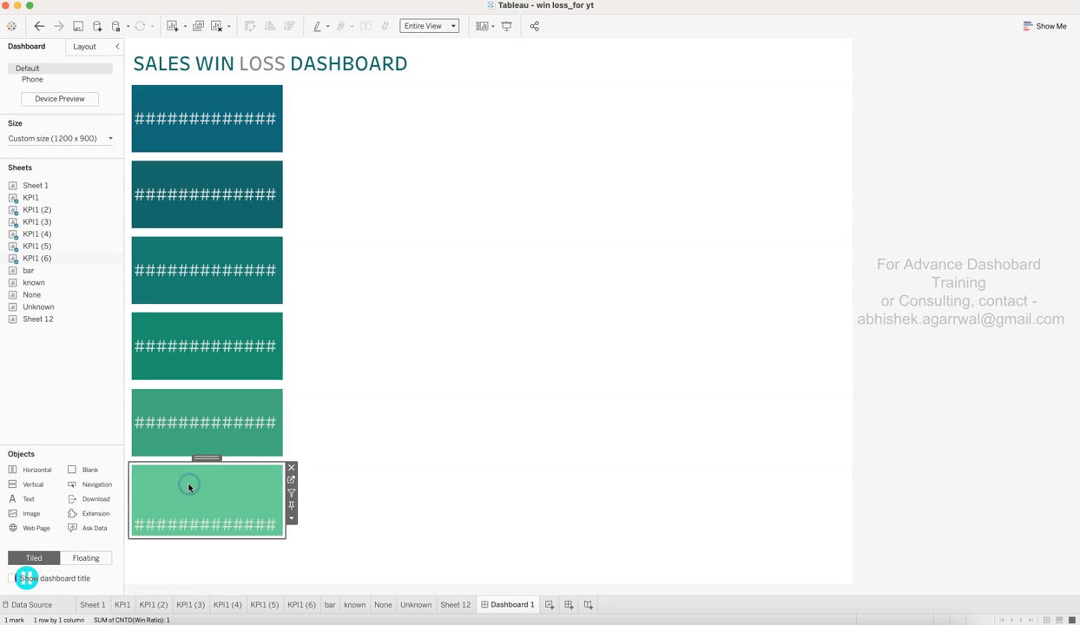
- Switch to the KPI1 (2) sheet, widen its shelf area and open the text label for editing
left_click(154, 604)
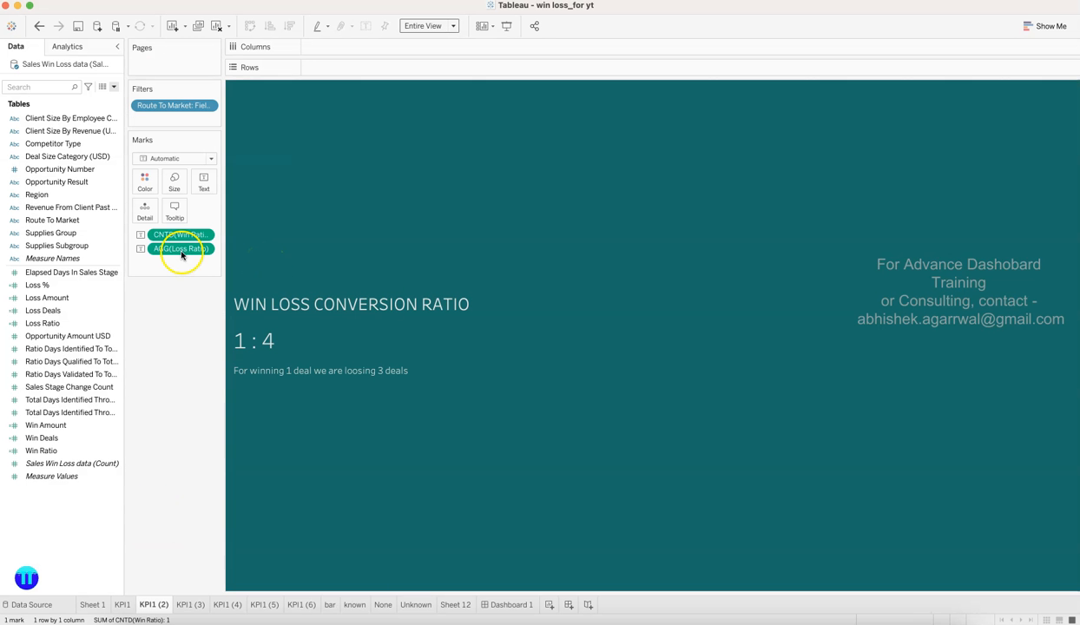
left_click_drag(222, 117, 283, 121)
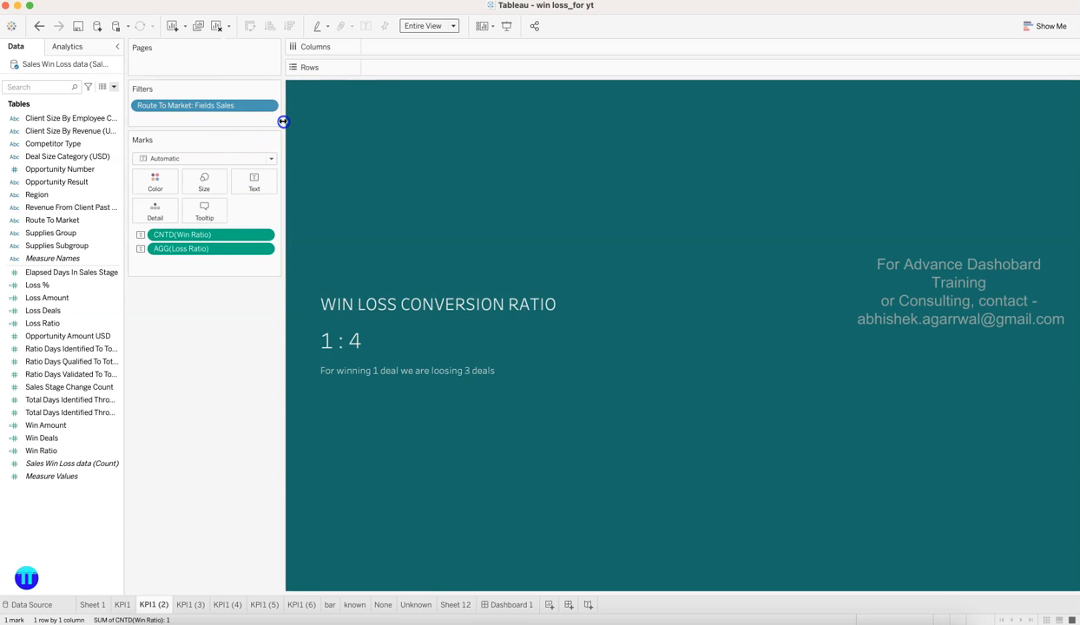
left_click(255, 181)
left_click(354, 210)
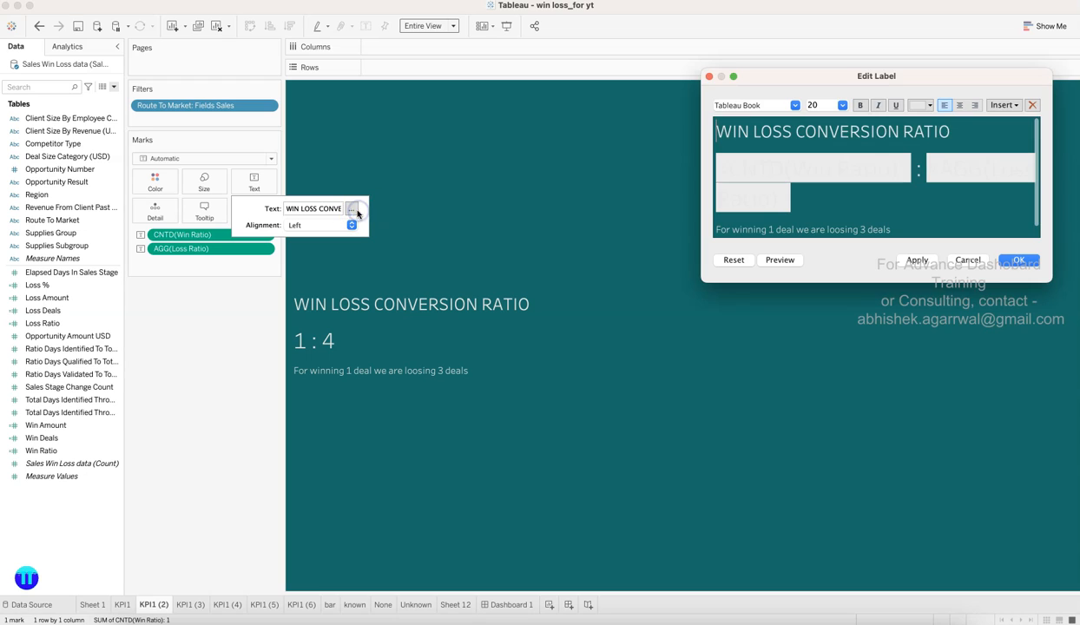
triple_click(955, 131)
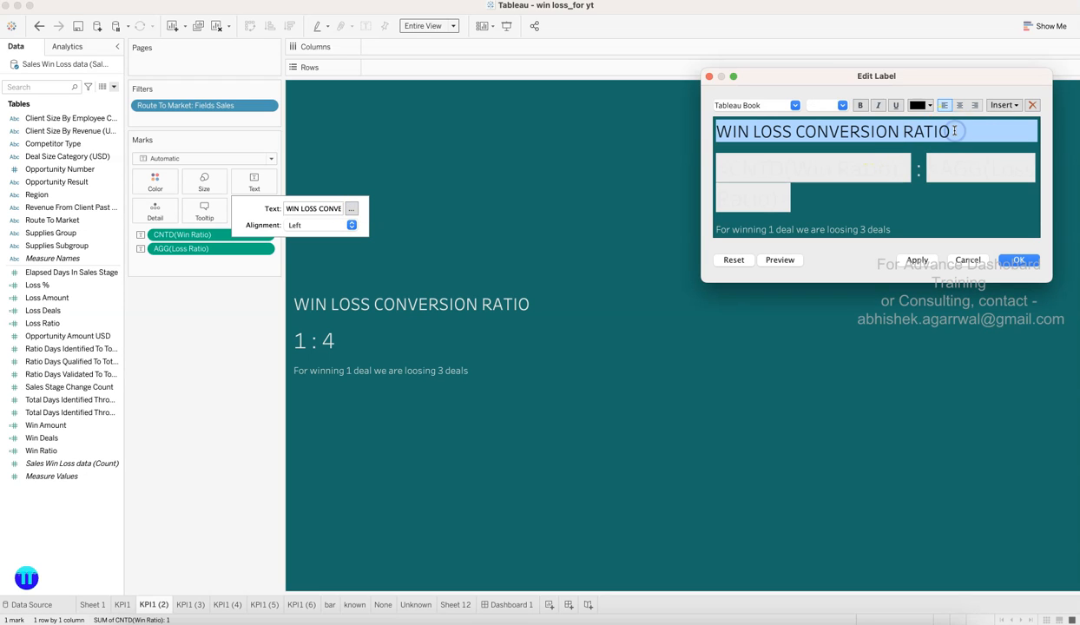
key("BackSpace")
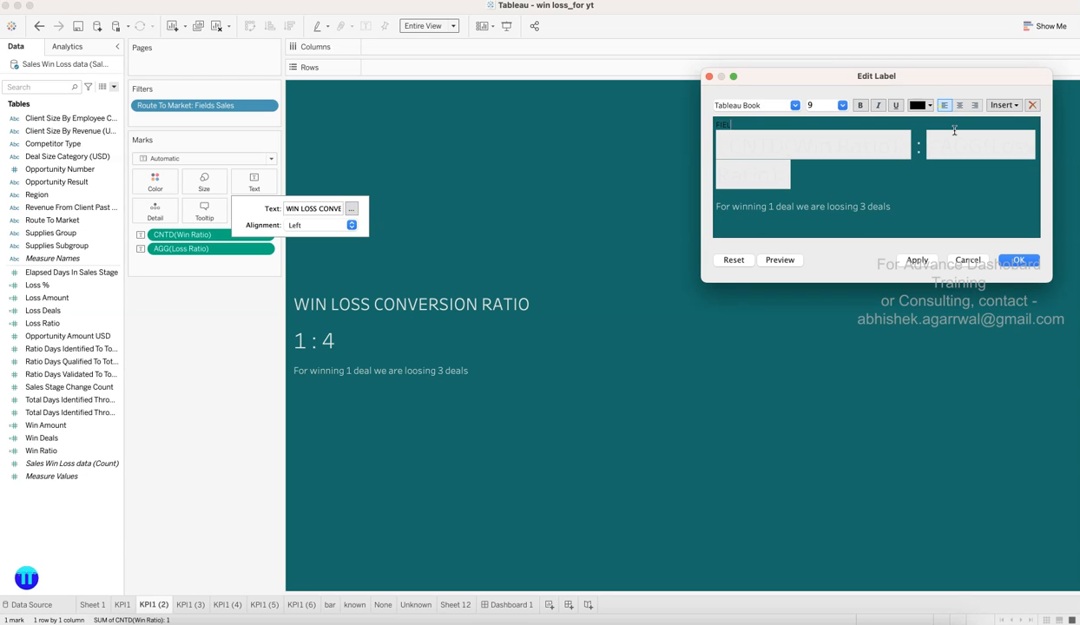
key("super+z")
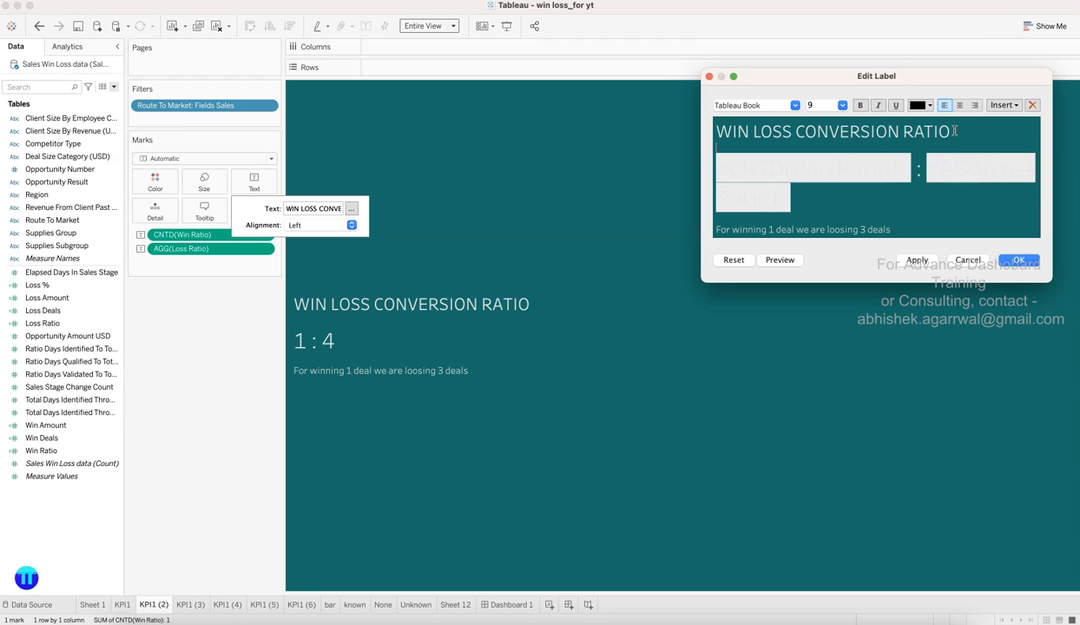
- Try adding the text "Field Sales" before the win and loss ratio fields in the label, then remove it
type("FI")
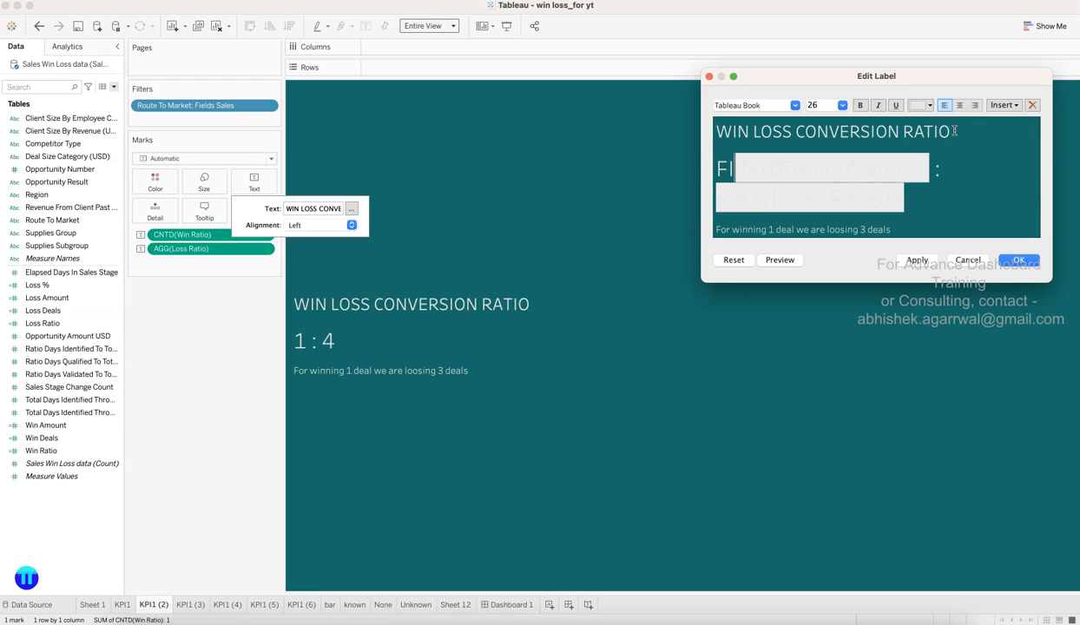
type("ELD SA")
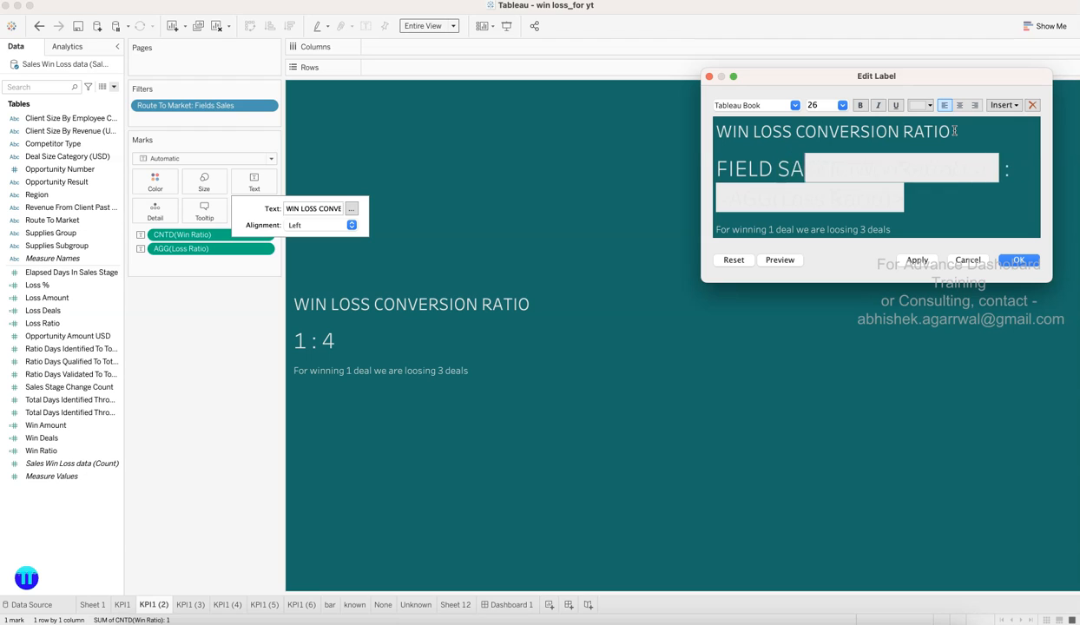
key("BackSpace")
key("BackSpace")
key("BackSpace")
key("BackSpace")
key("BackSpace")
key("BackSpace")
type("eld Dasles")
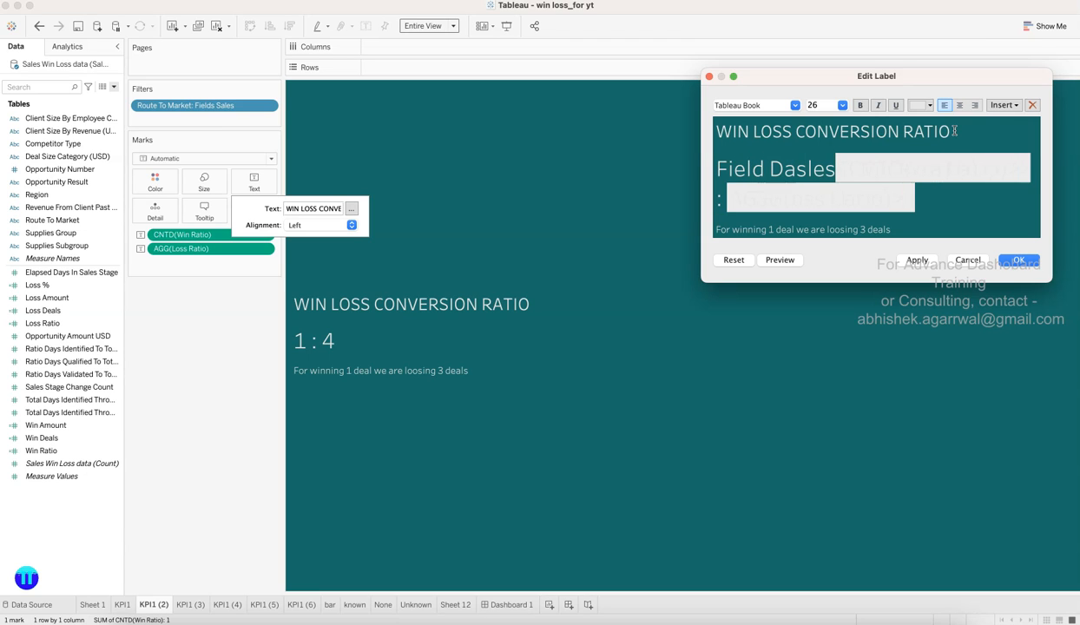
key("BackSpace")
key("BackSpace")
key("BackSpace")
key("BackSpace")
key("BackSpace")
key("BackSpace")
type("sal")
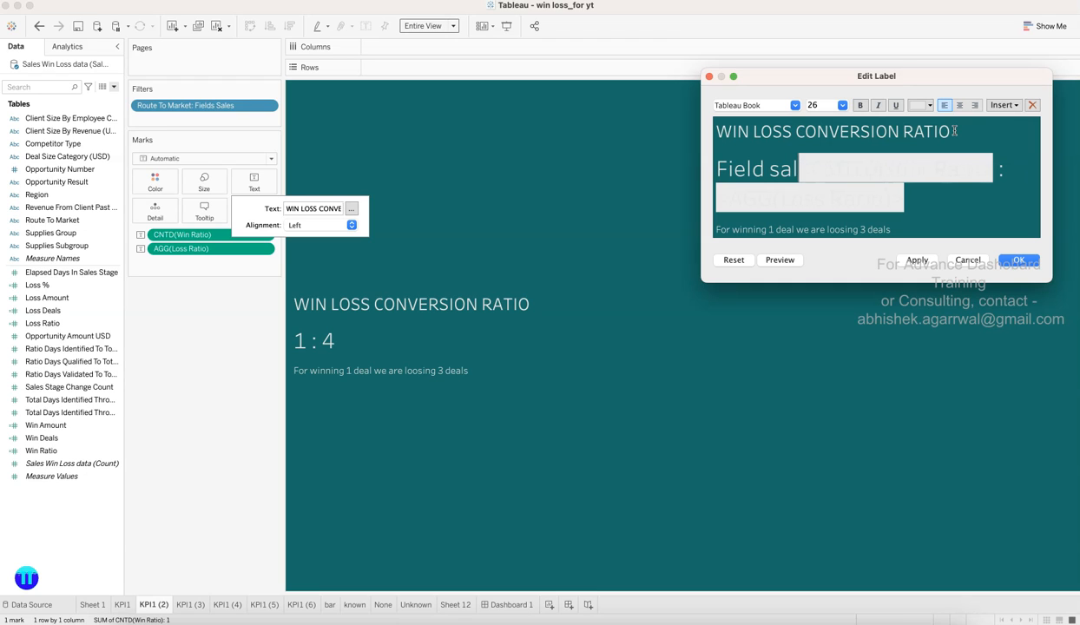
key("BackSpace")
key("BackSpace")
key("BackSpace")
type("Sales")
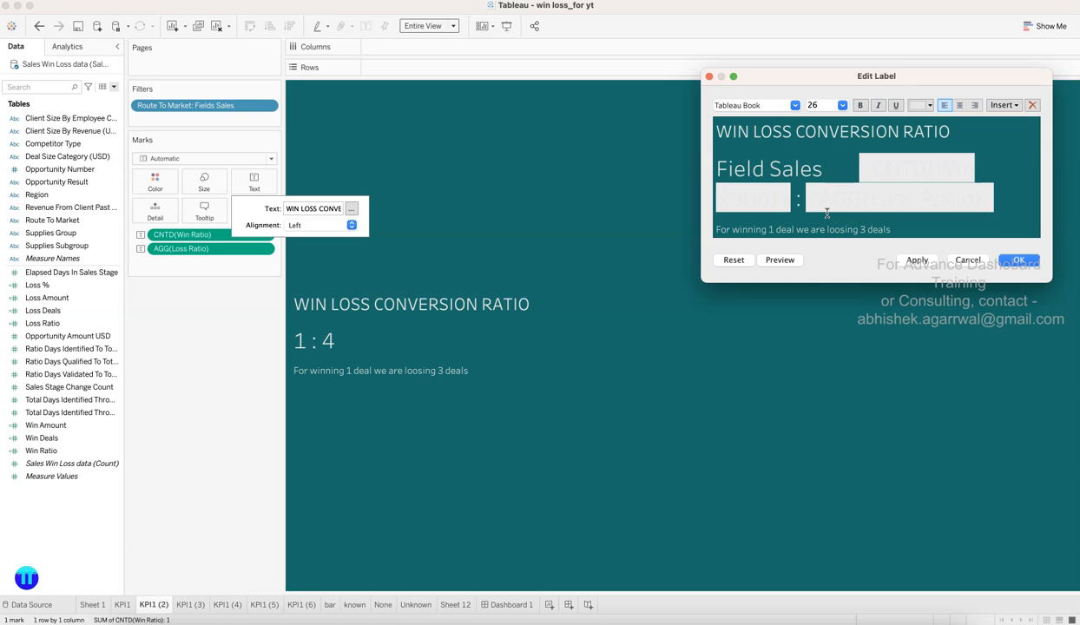
left_click_drag(856, 167, 700, 164)
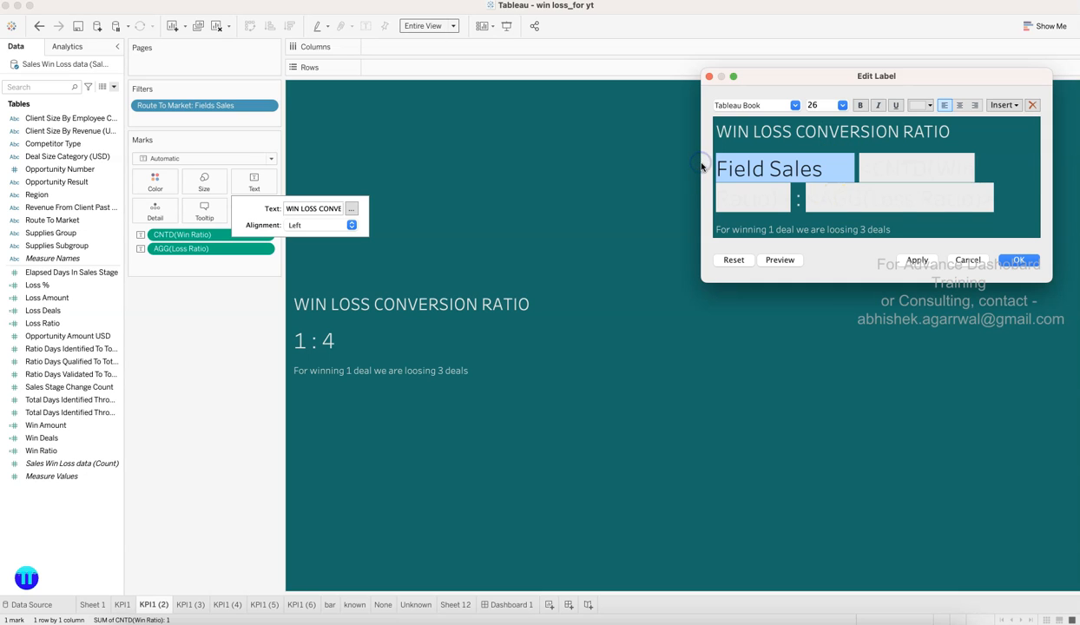
key("BackSpace")
key("BackSpace")
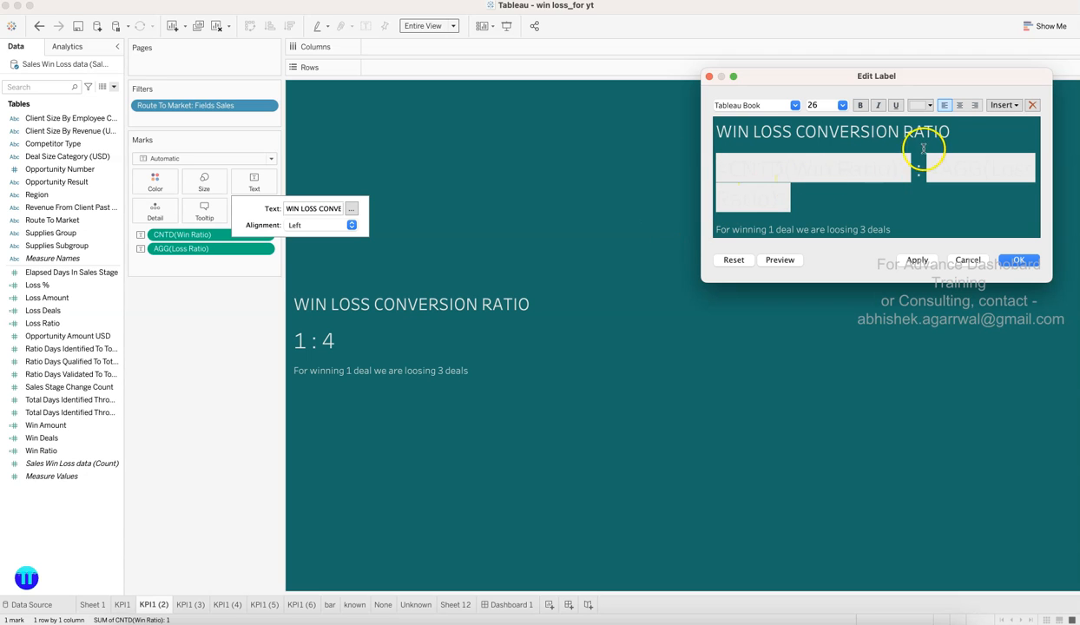
- Remove the heading and the description line from the KPI1 (2) label, keeping only the win and loss ratio fields, and apply it
left_click_drag(911, 133, 649, 142)
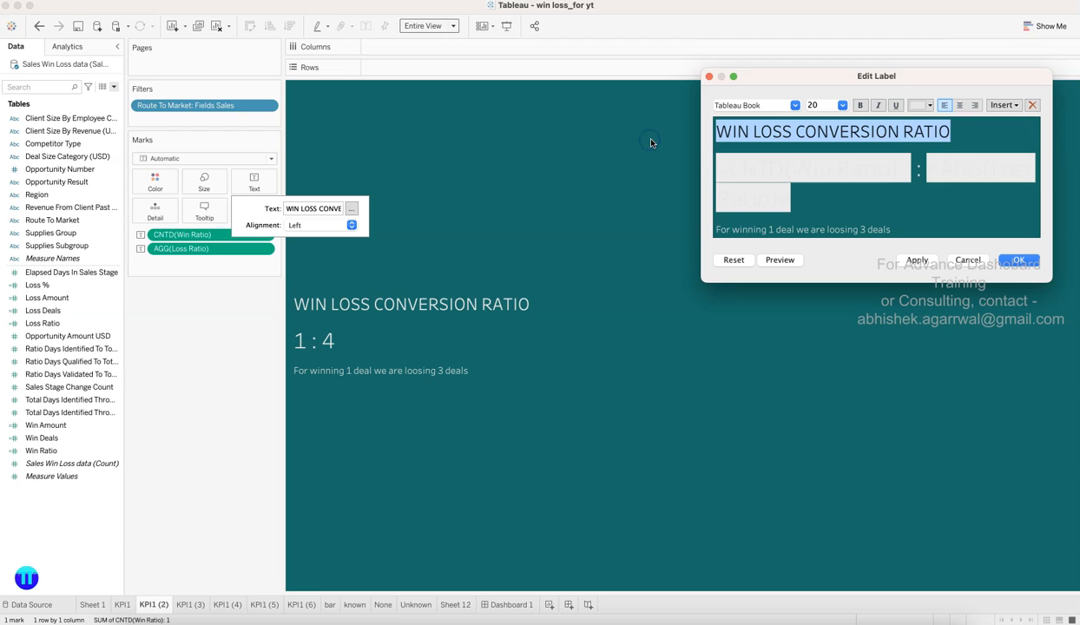
key("BackSpace")
key("BackSpace")
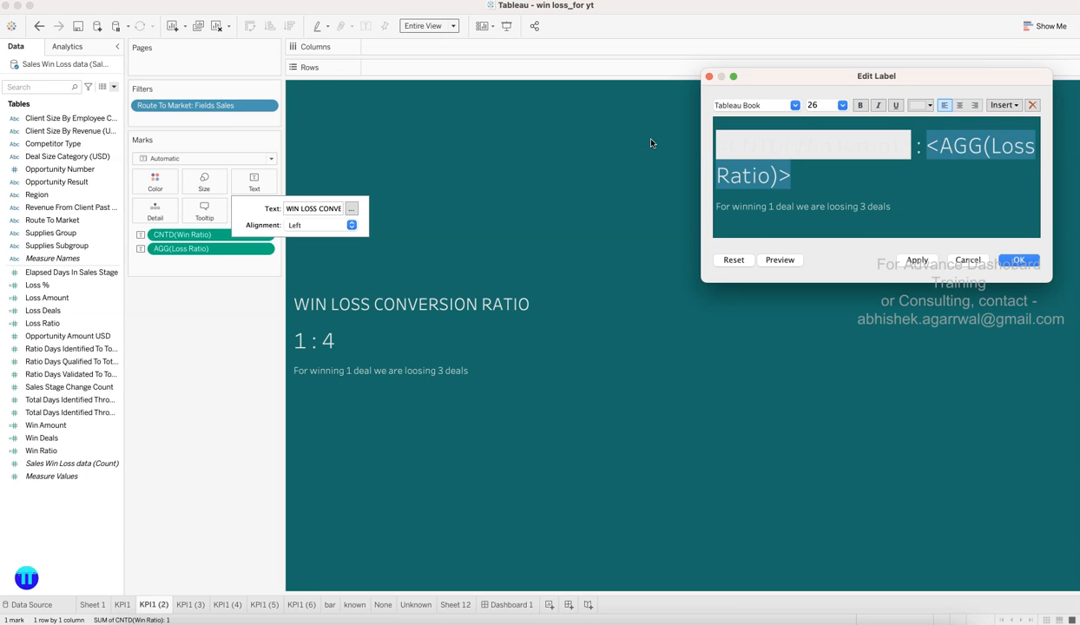
key("Up")
key("BackSpace")
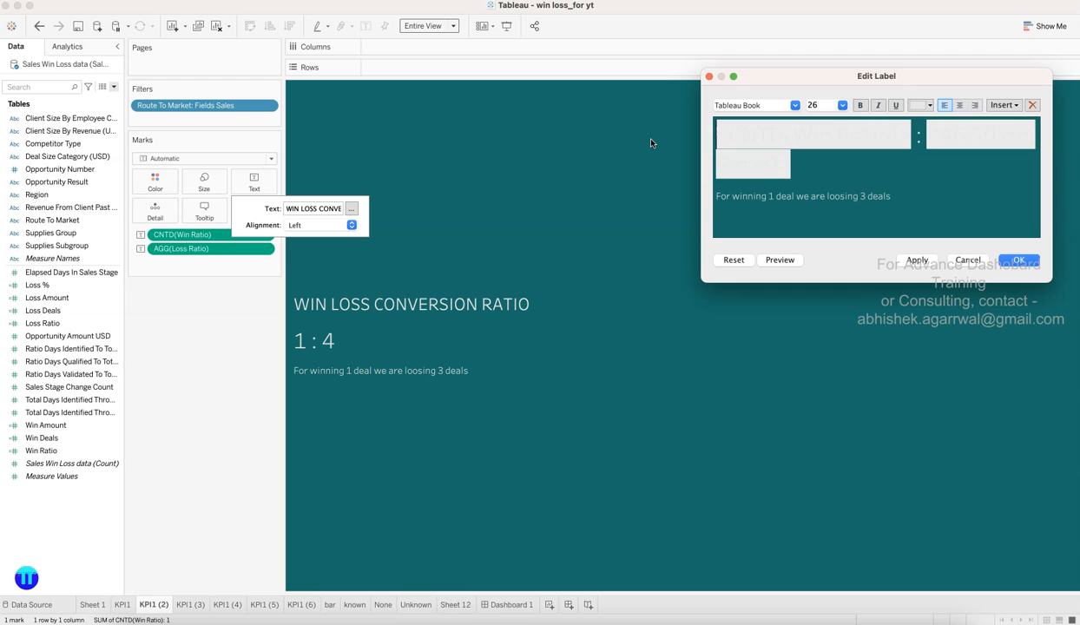
triple_click(881, 192)
key("BackSpace")
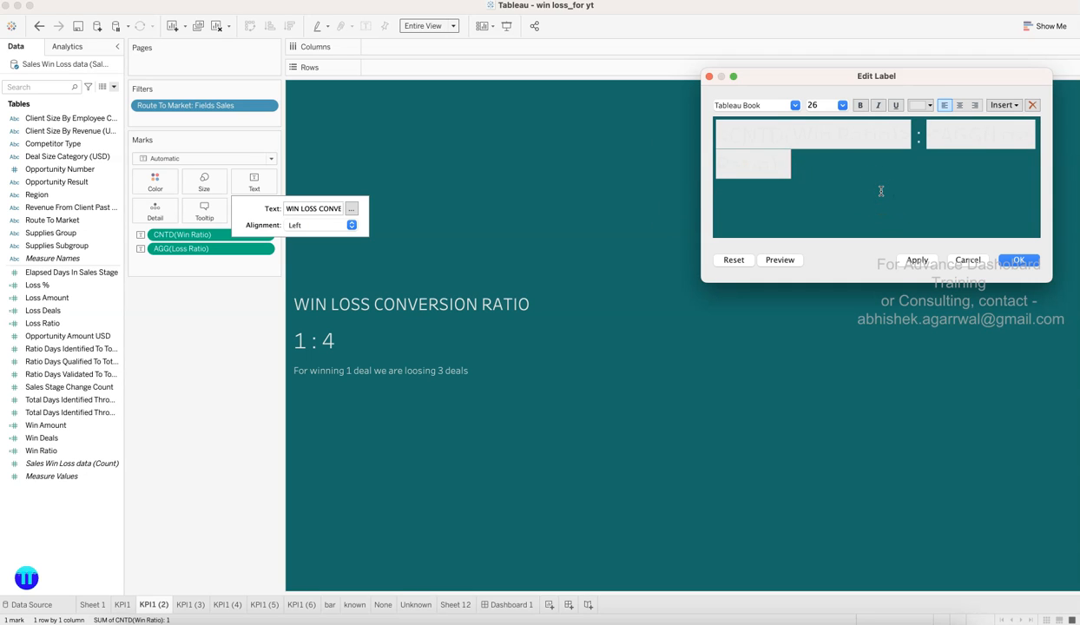
left_click(926, 262)
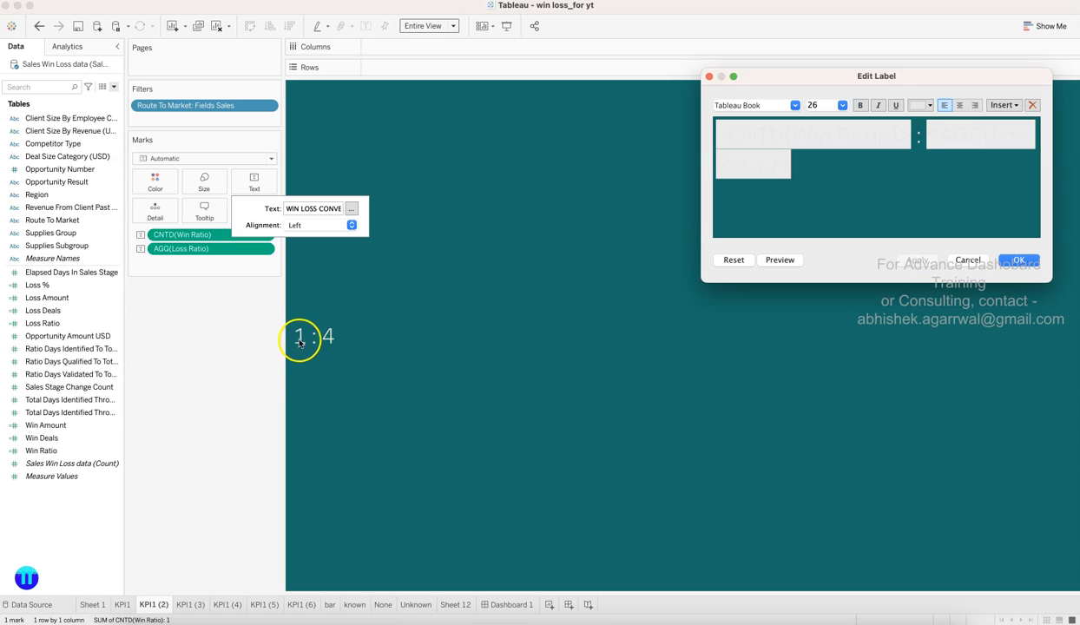
left_click(1018, 260)
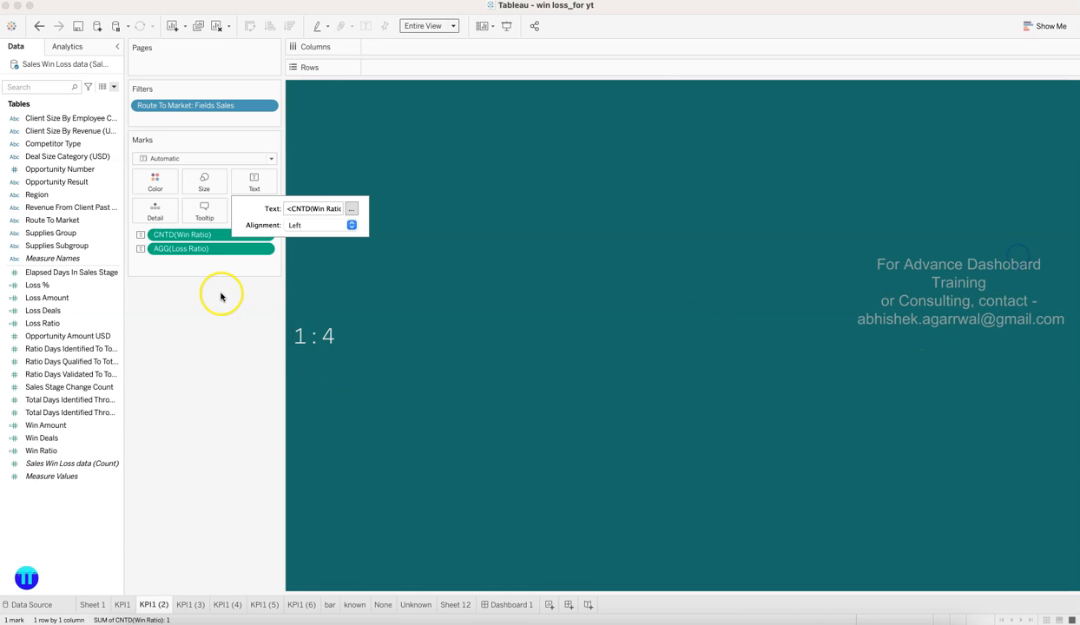
- Add Route To Market to the rows of KPI1 (2) and set its header font size to 20
left_click_drag(91, 219, 416, 67)
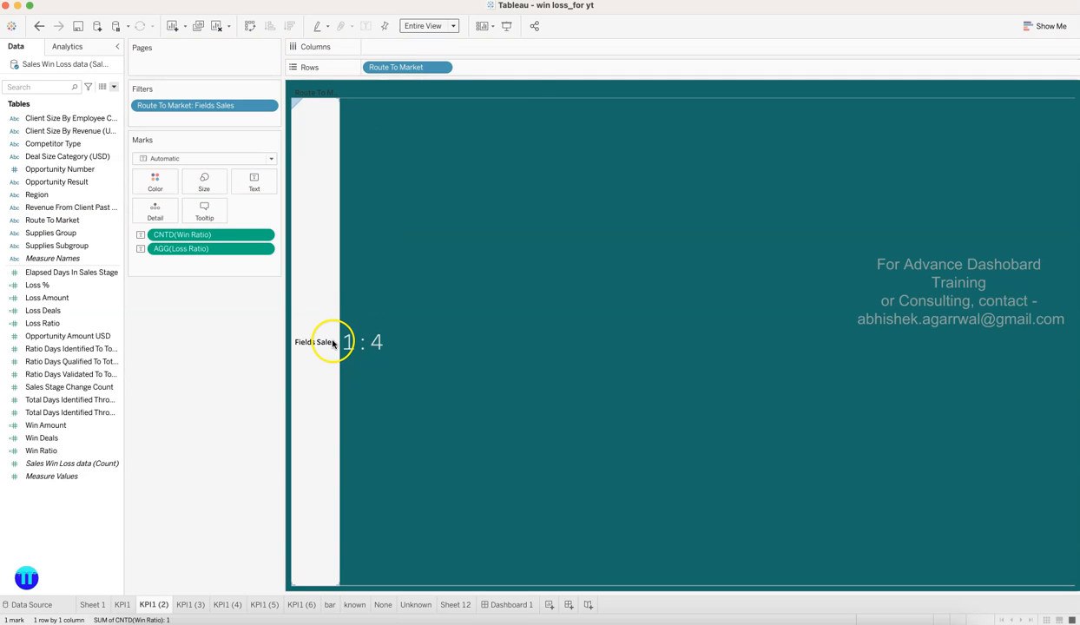
left_click(442, 66)
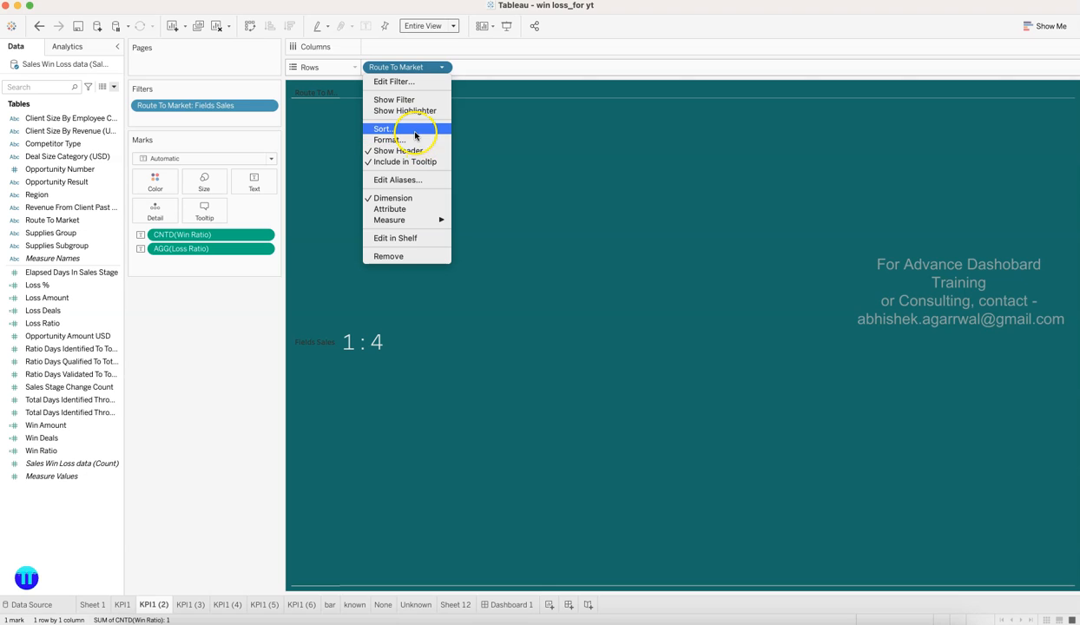
left_click(415, 139)
left_click(101, 126)
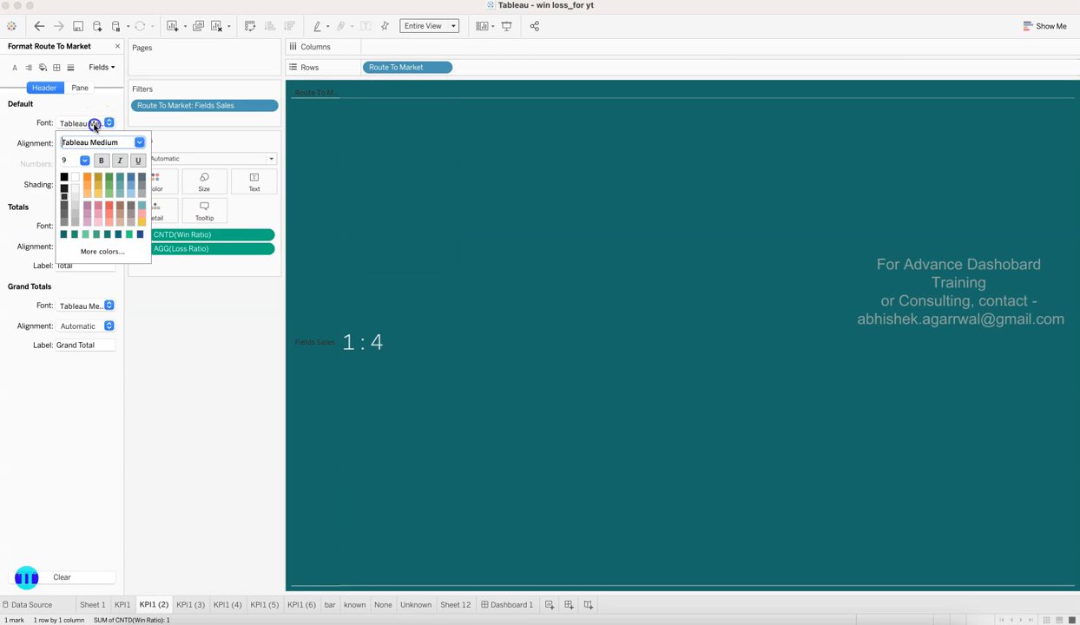
left_click(84, 161)
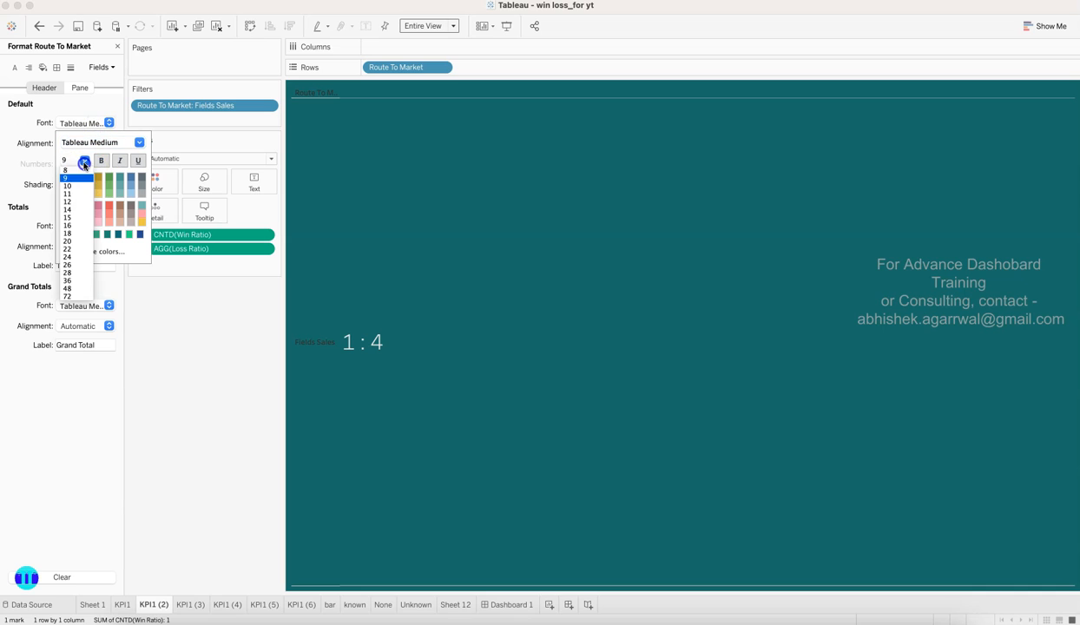
left_click(79, 234)
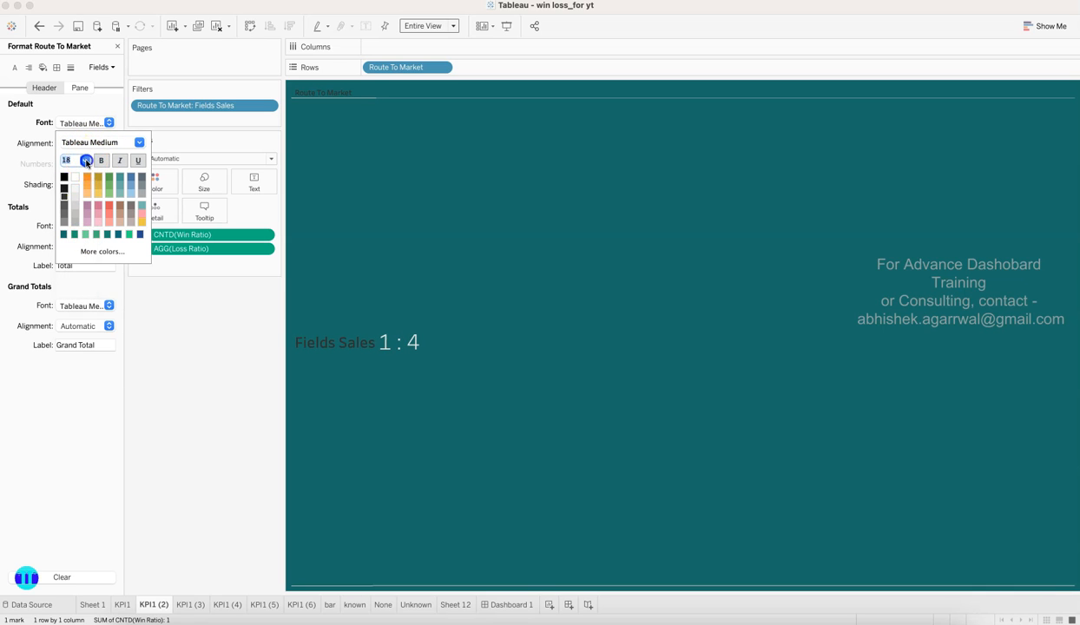
left_click(87, 163)
left_click(89, 241)
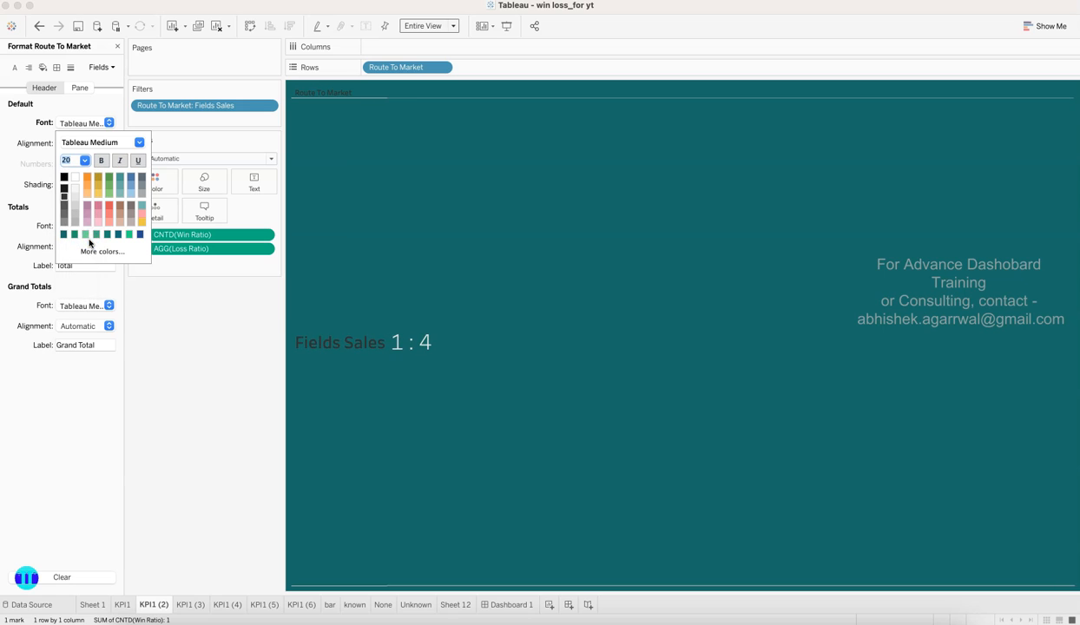
- Set the horizontal alignment of the win and loss ratio text in KPI1 (2) to right
left_click(200, 379)
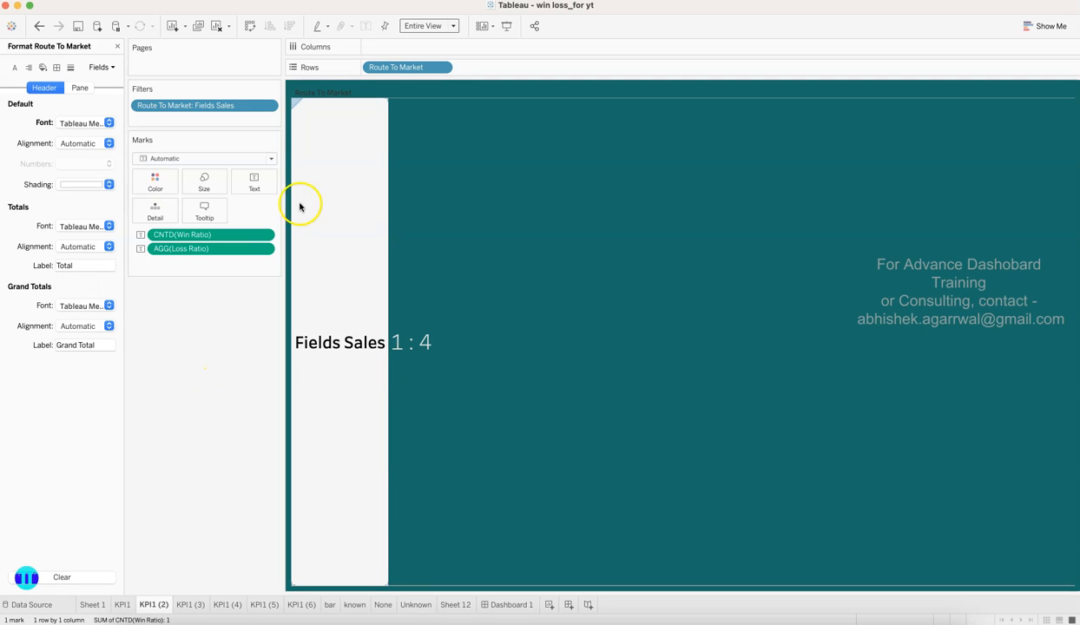
left_click(257, 184)
left_click(352, 226)
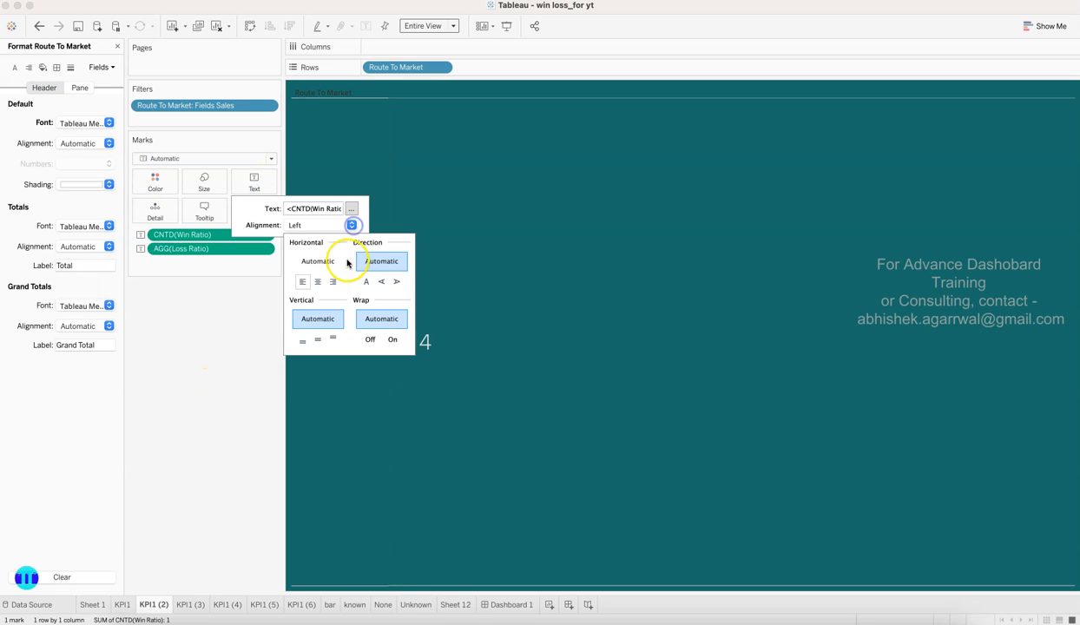
left_click(332, 282)
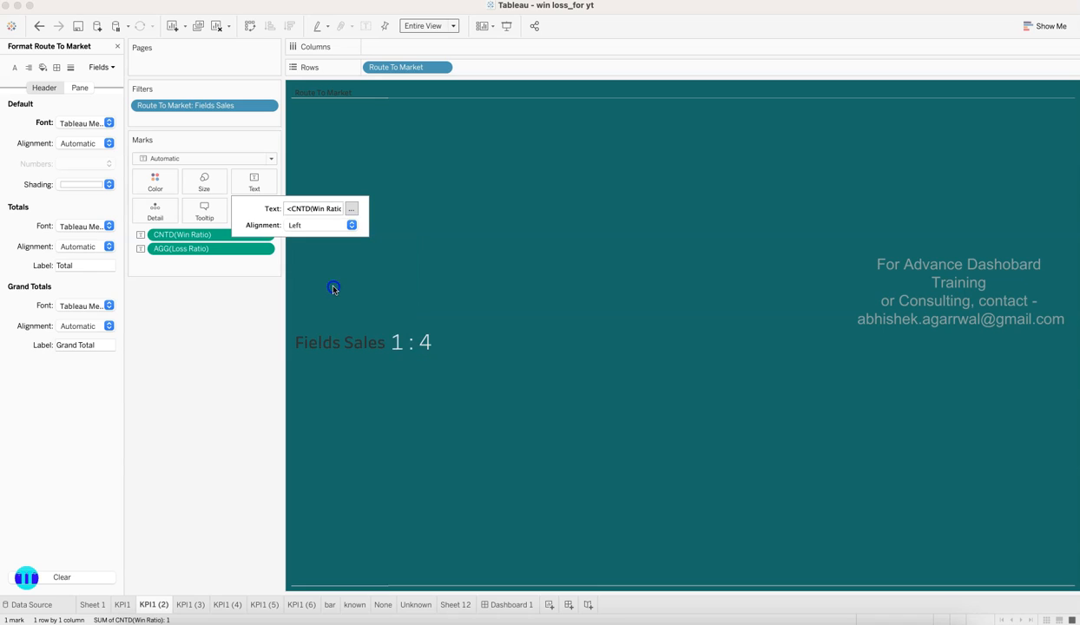
left_click(345, 364)
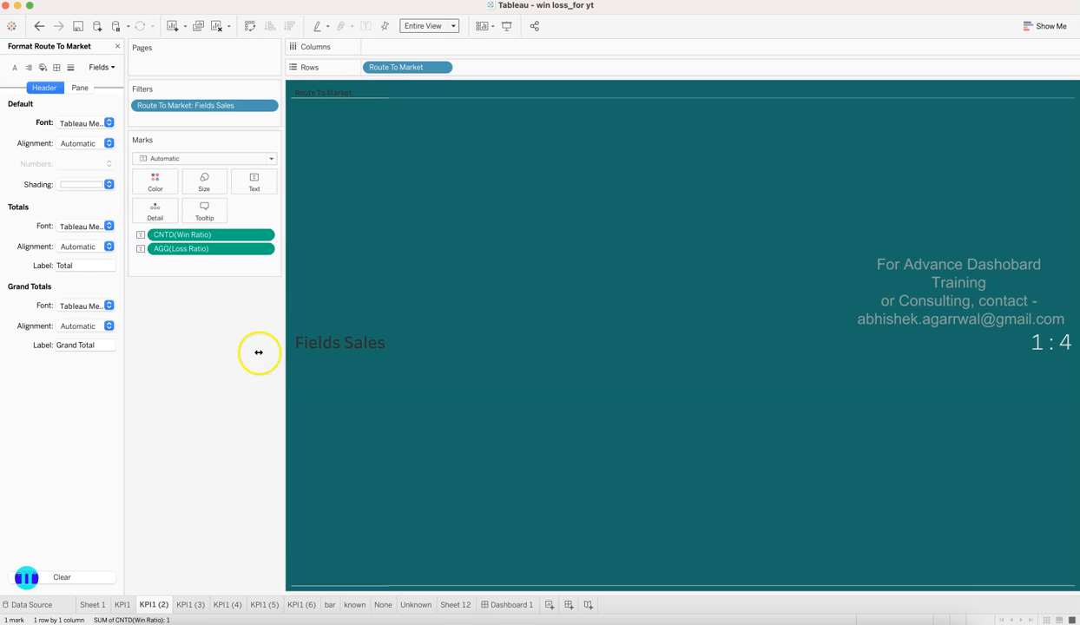
- Change the font color of the Route To Market header in KPI1 (2) to white
left_click(78, 122)
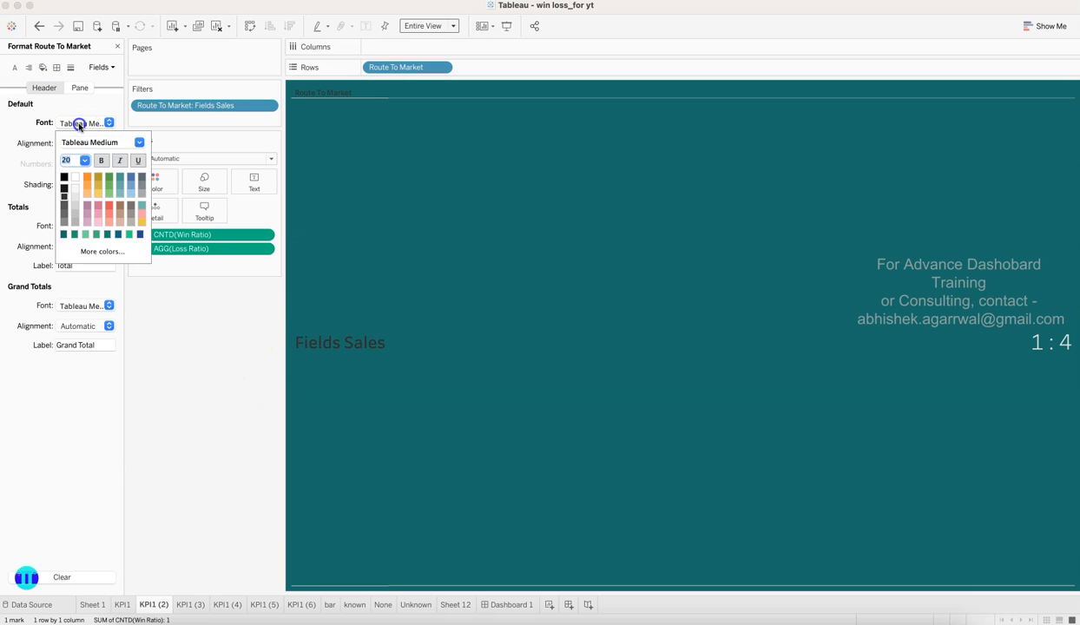
left_click(75, 188)
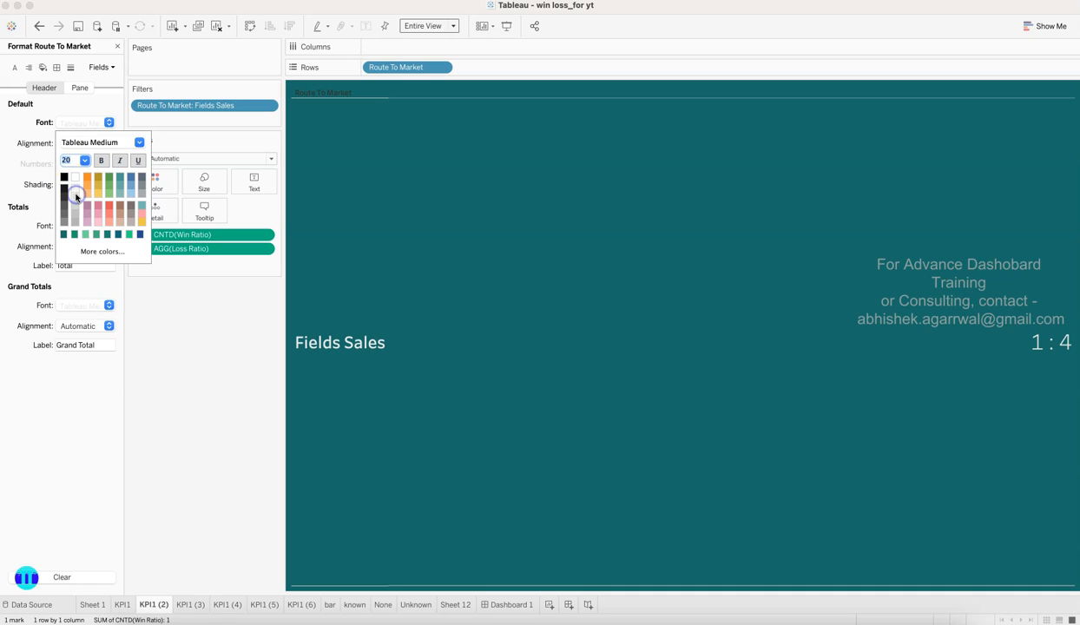
left_click(192, 408)
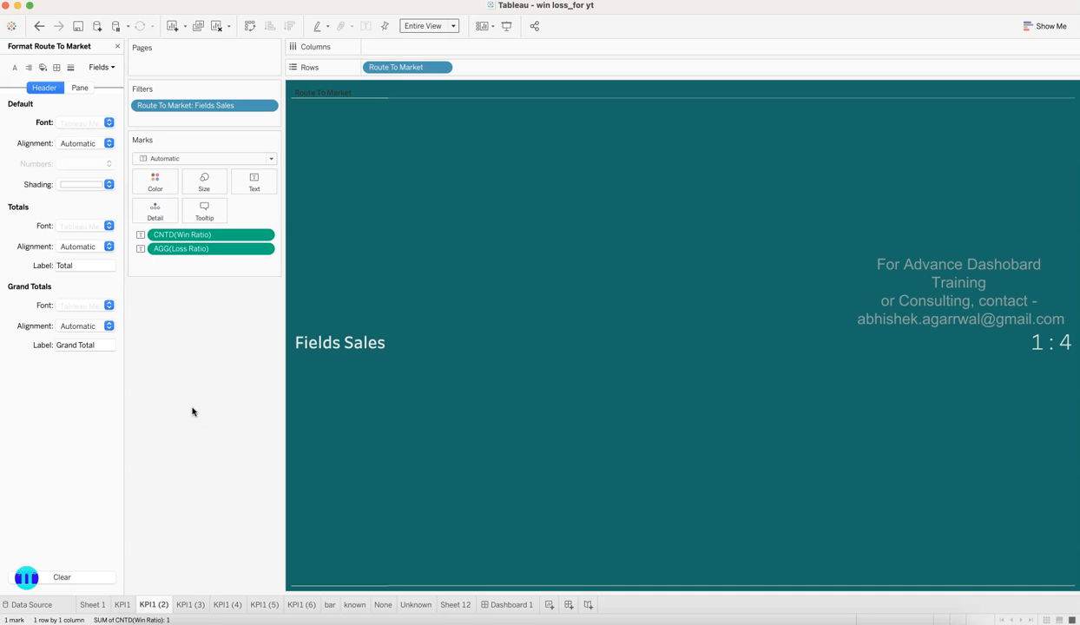
- Switch to the KPI1 (3) sheet and add Route To Market to its rows
left_click(191, 605)
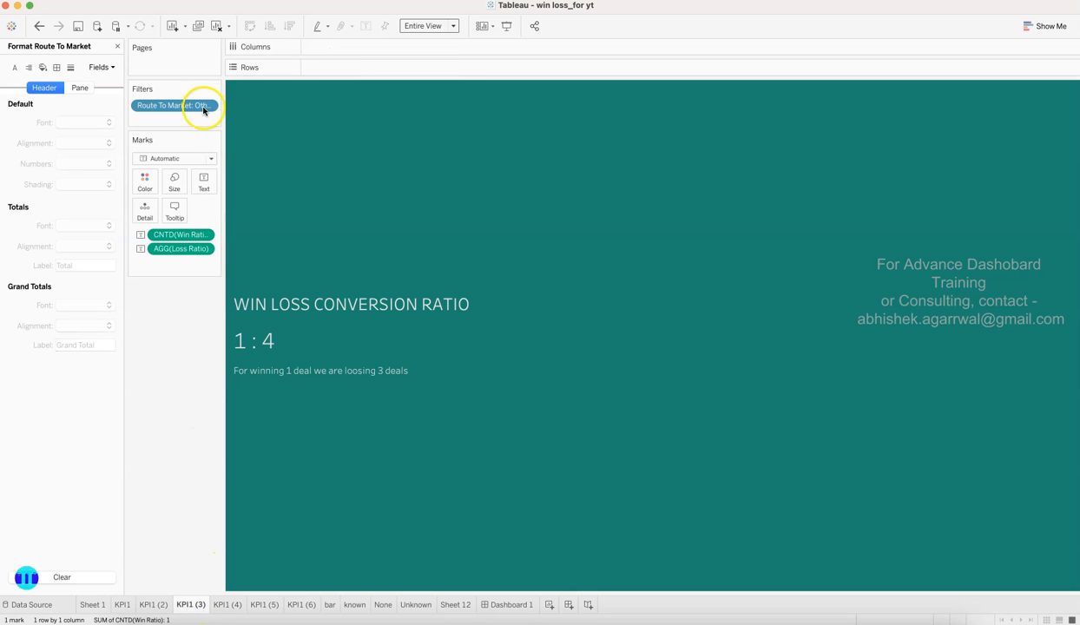
left_click(117, 46)
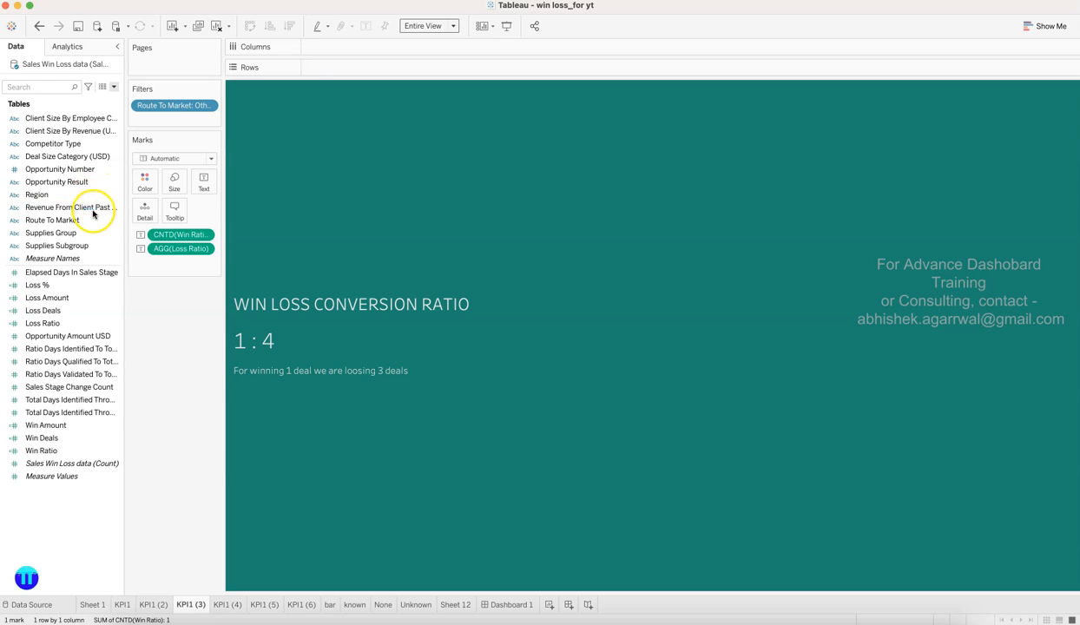
left_click_drag(91, 219, 341, 69)
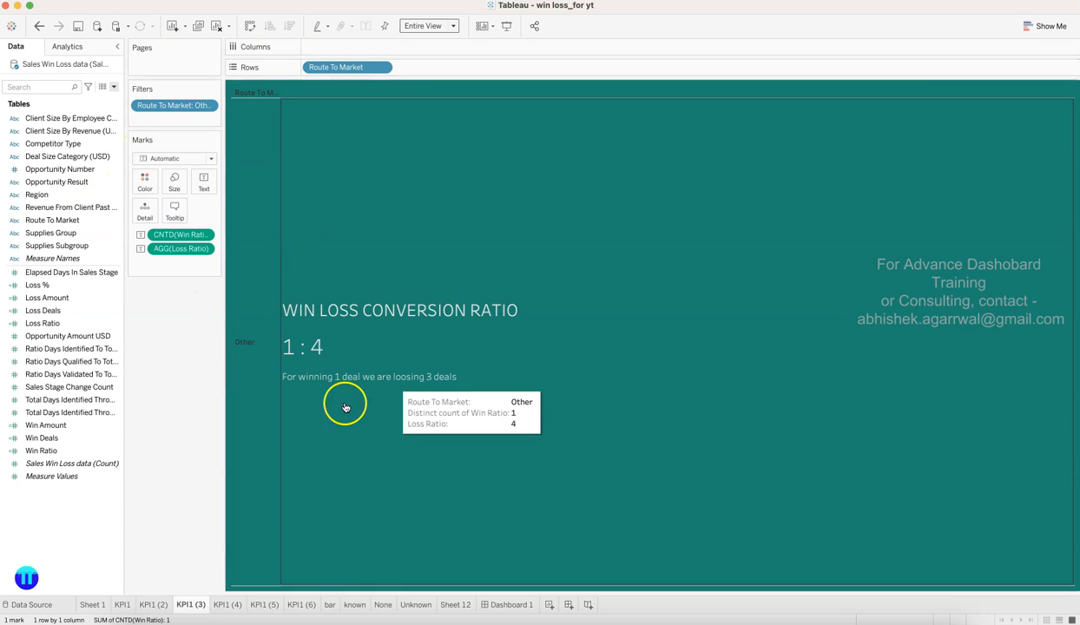
- Open the font settings for the Route To Market header labelled Other in KPI1 (3)
left_click(273, 365)
right_click(273, 364)
left_click(301, 411)
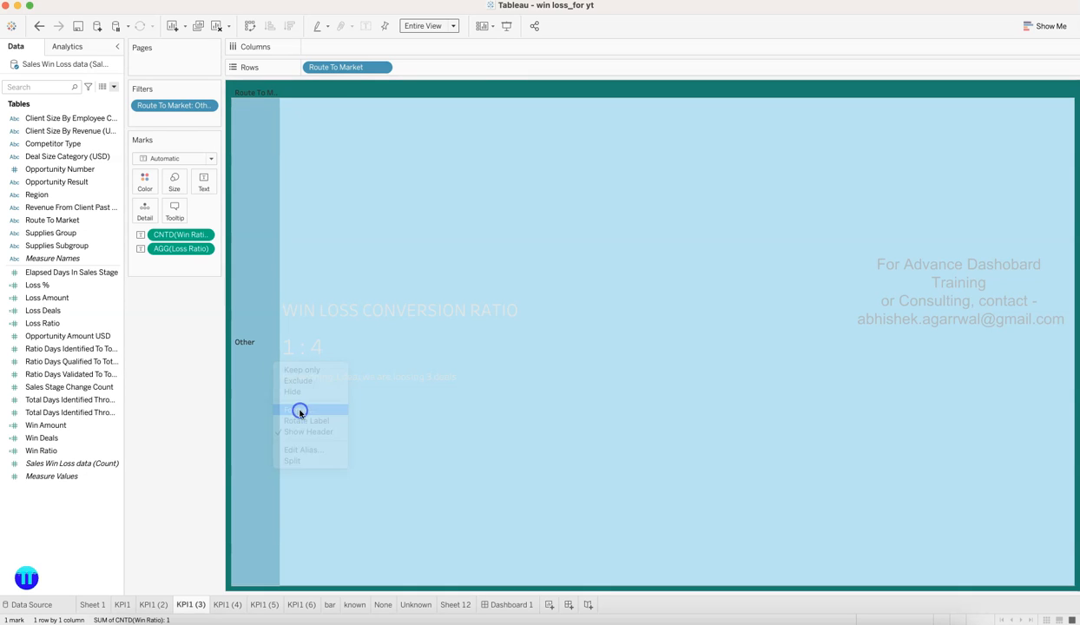
left_click(87, 126)
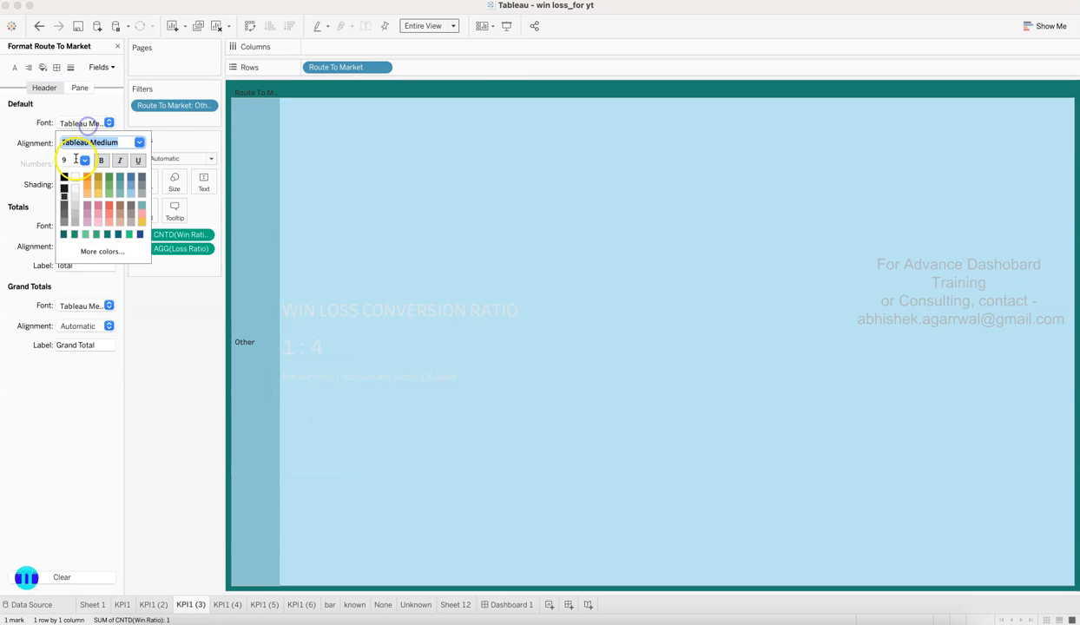
- Set the font of the Other row header to size 20 in a near-white colour
left_click(83, 160)
left_click(78, 241)
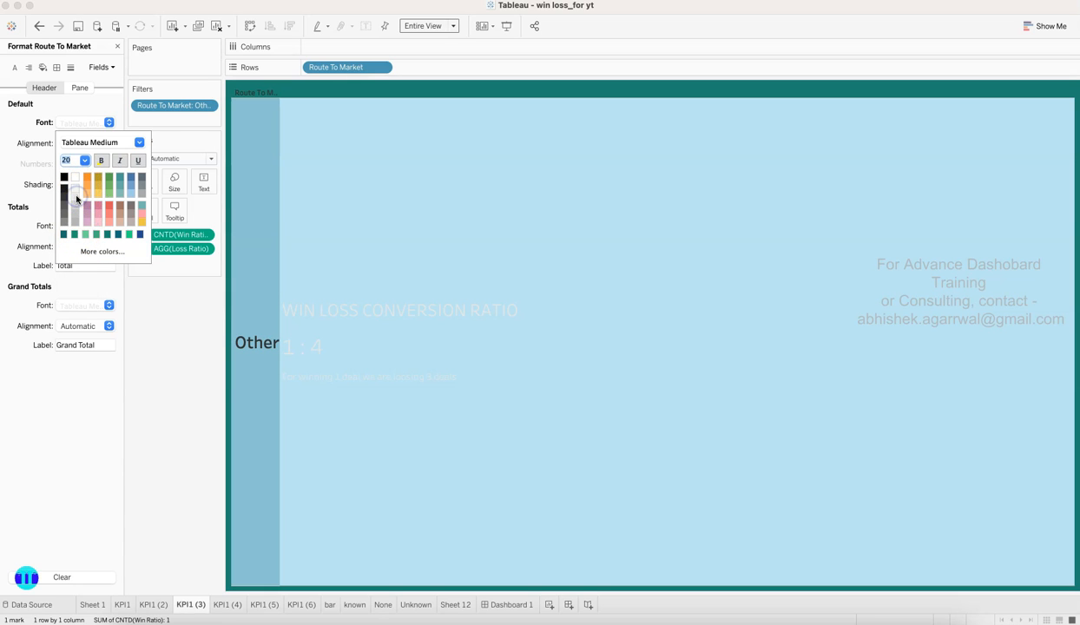
left_click(145, 374)
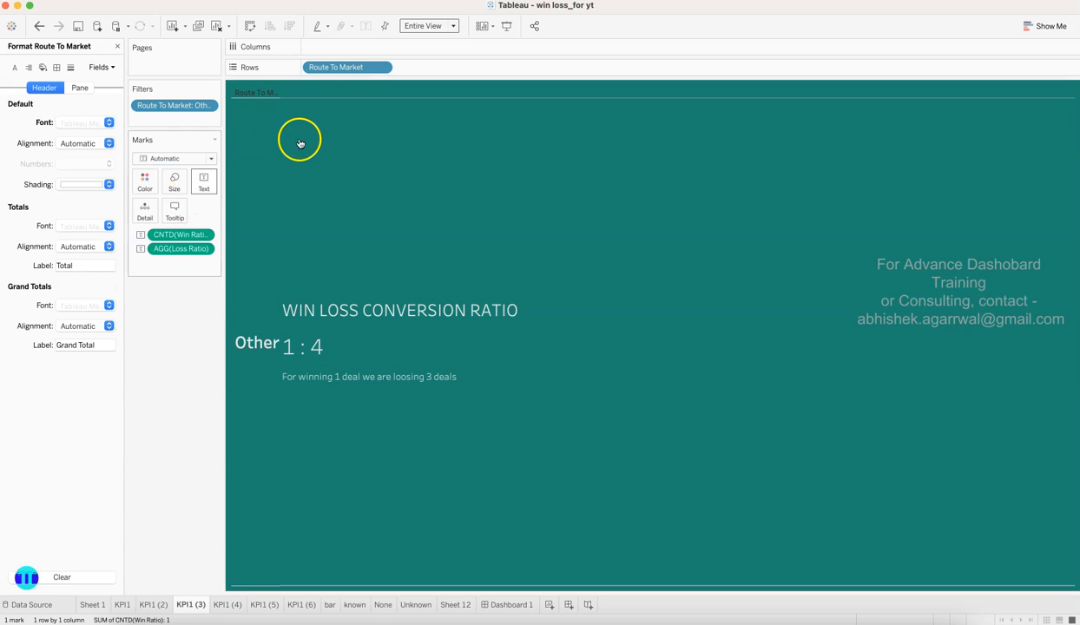
- Remove the WIN LOSS CONVERSION RATIO heading and the closing sentence from the text label, keeping only the win-to-loss ratio fields
left_click(204, 182)
left_click(311, 209)
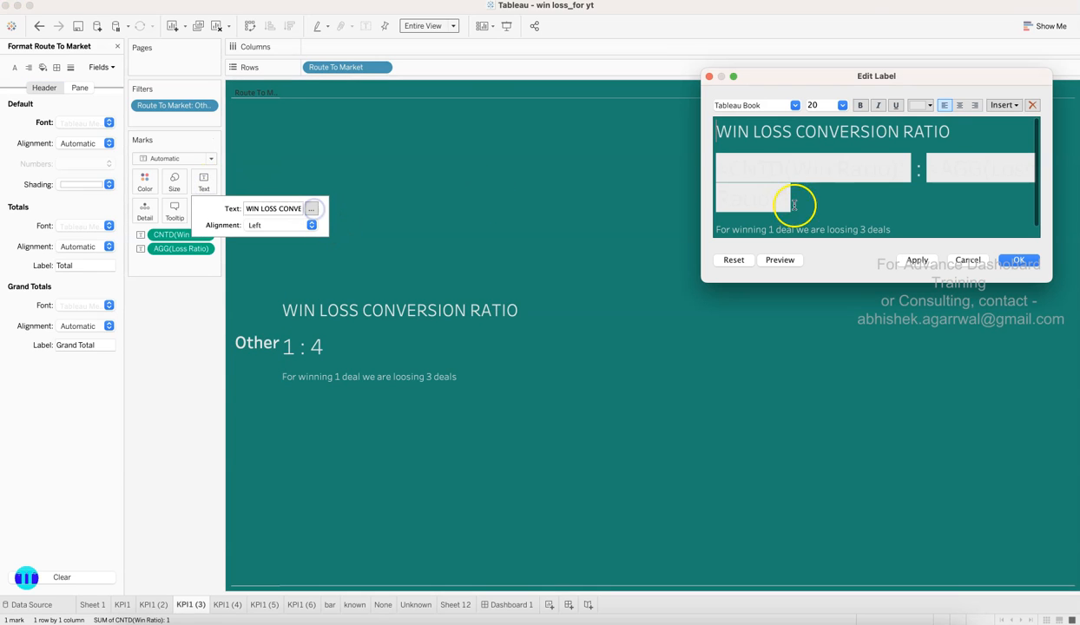
left_click(741, 166)
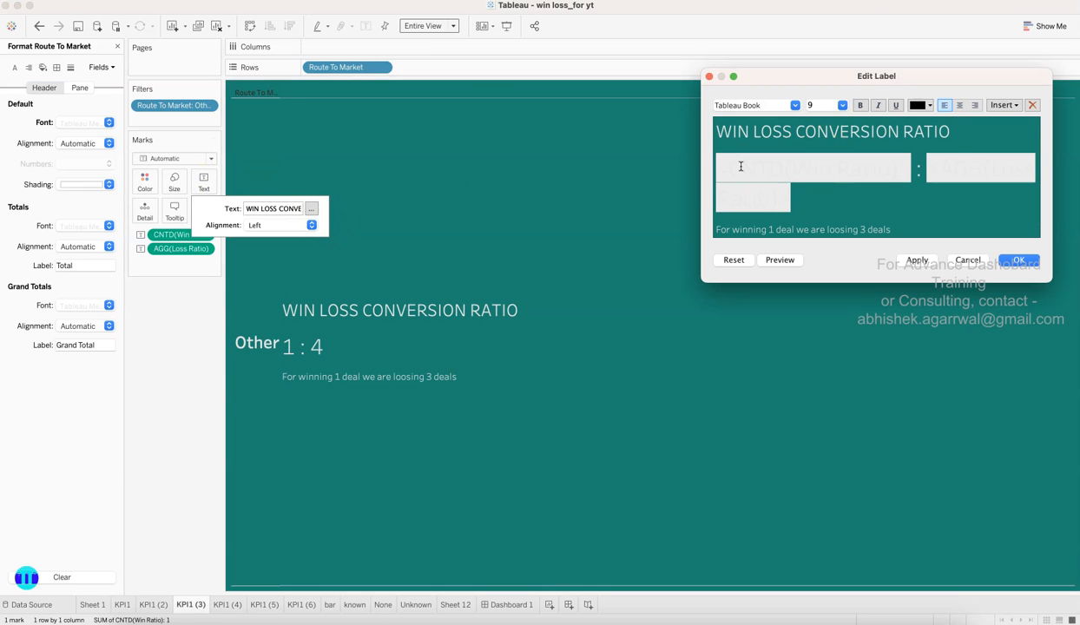
key("BackSpace")
key("BackSpace")
key("BackSpace")
key("super+shift+Left")
key("BackSpace")
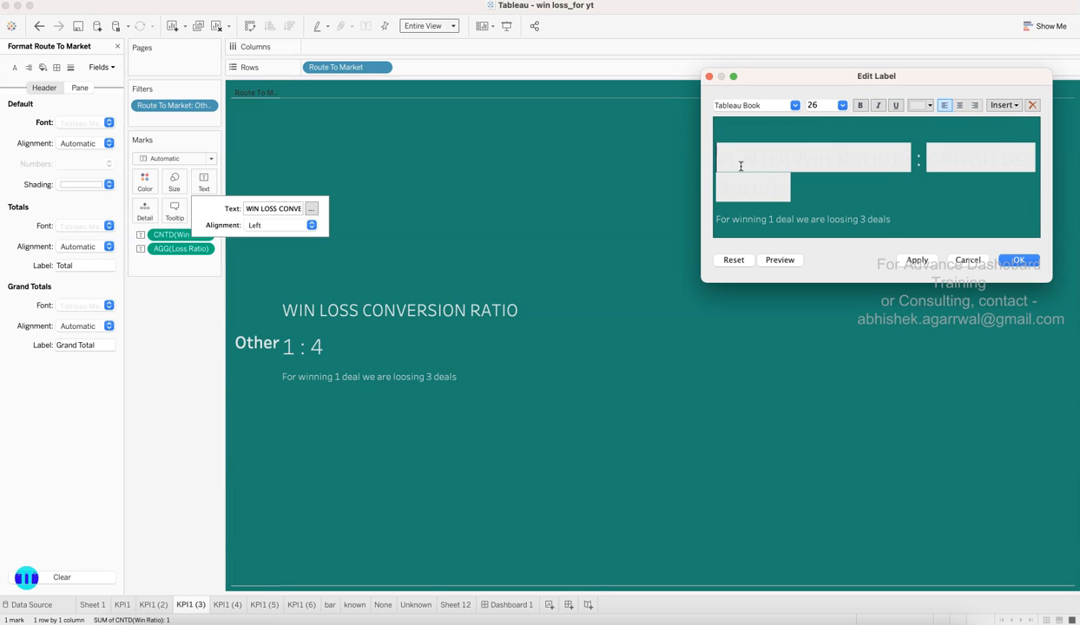
key("Delete")
key("super+shift+Left")
key("BackSpace")
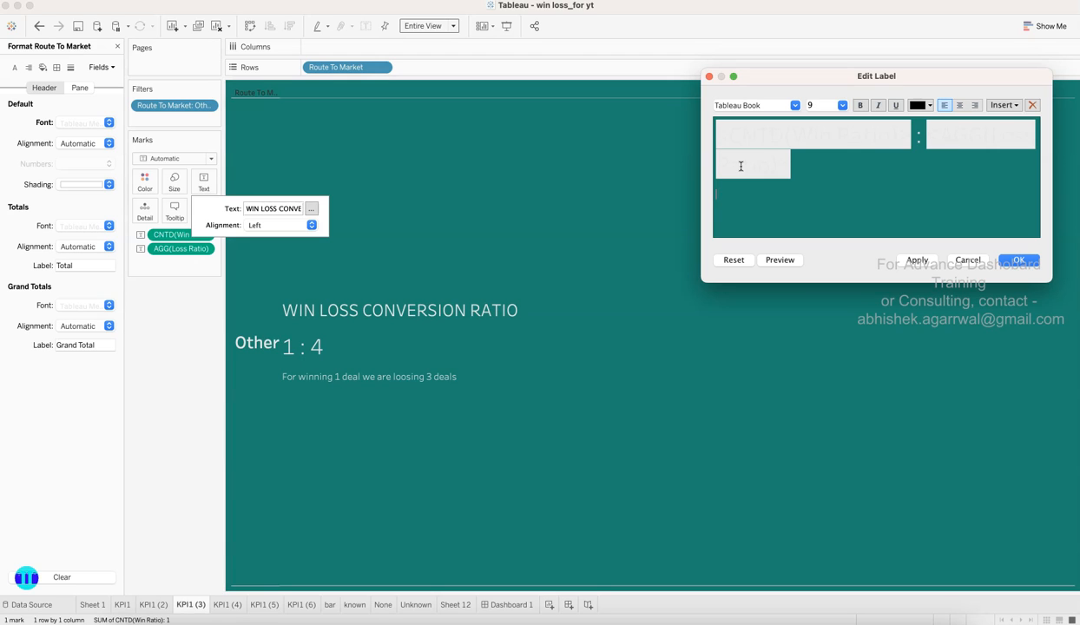
left_click(918, 260)
left_click(1026, 261)
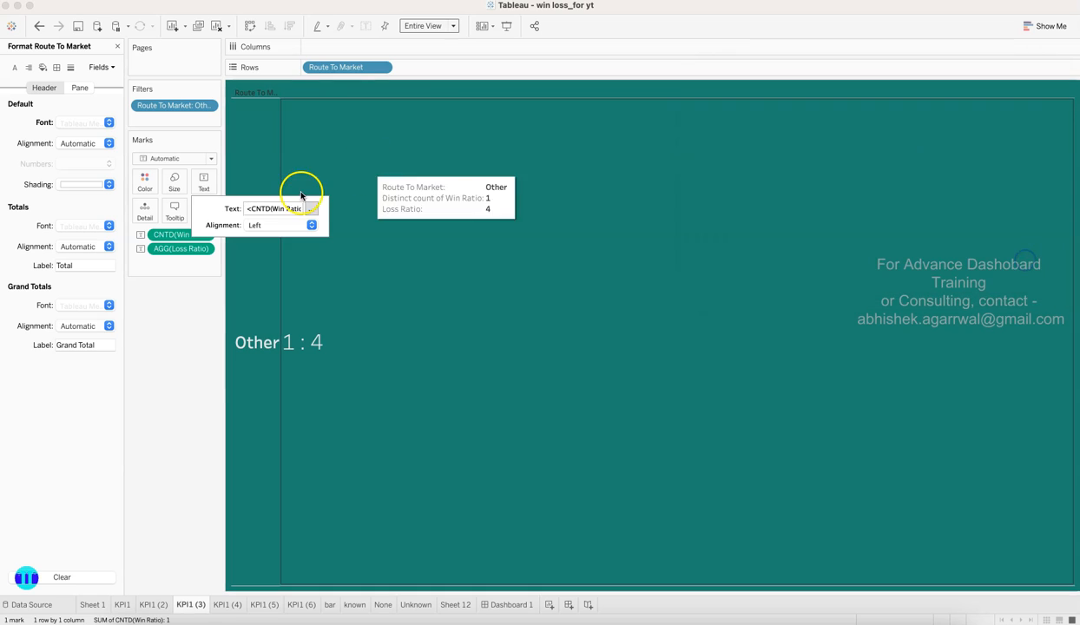
- Align the ratio label of the Other row horizontally to the right
left_click(287, 226)
left_click(293, 282)
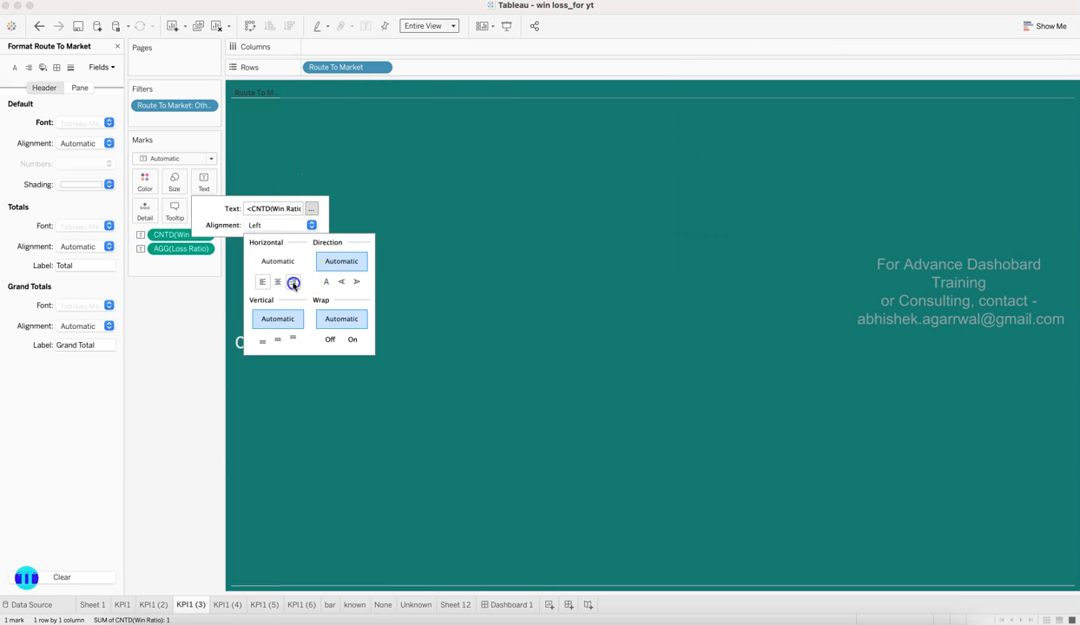
left_click(207, 403)
- On the KPI1 (4) sheet, close the formatting settings and add the Route To Market field to Rows
left_click(229, 606)
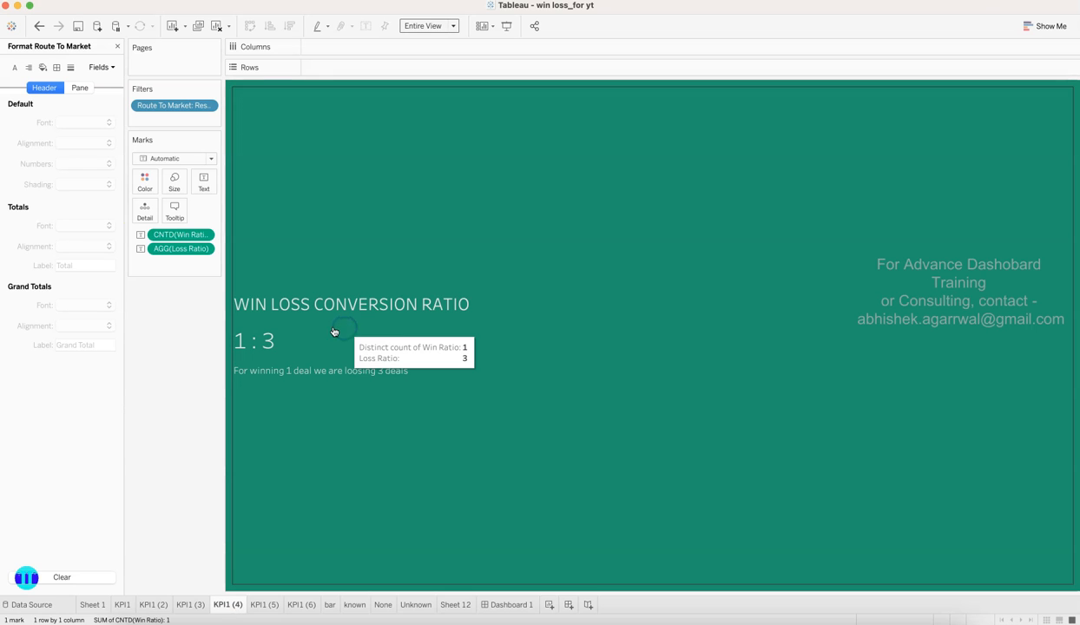
left_click(118, 47)
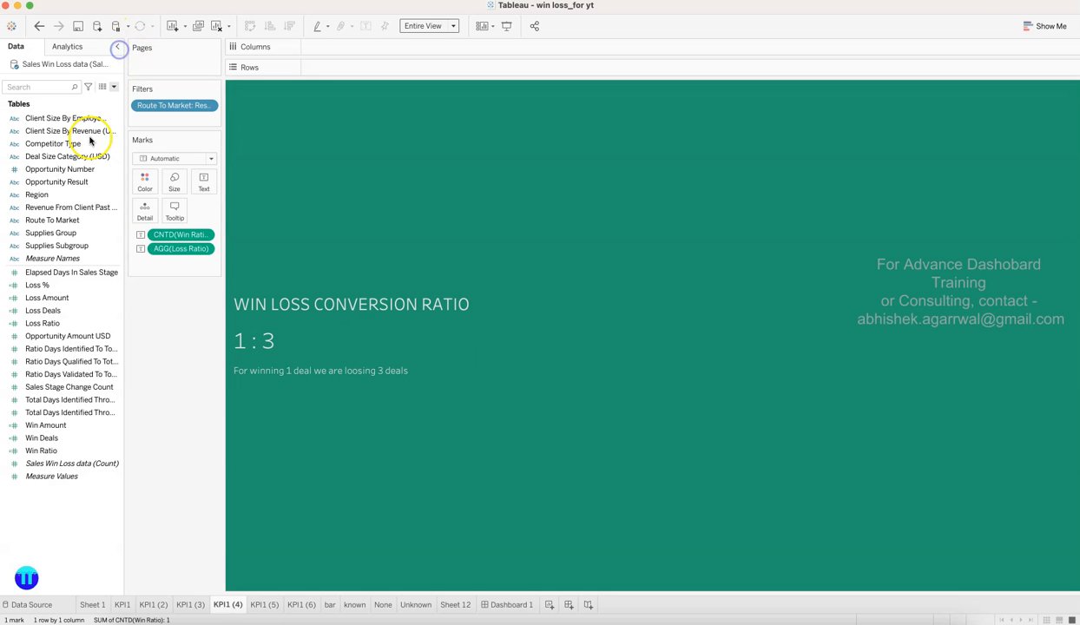
left_click_drag(80, 224, 331, 68)
- Edit the Reseller text label and delete the sentence "For winning 1 deal we are loosing 3 deals"
left_click(204, 187)
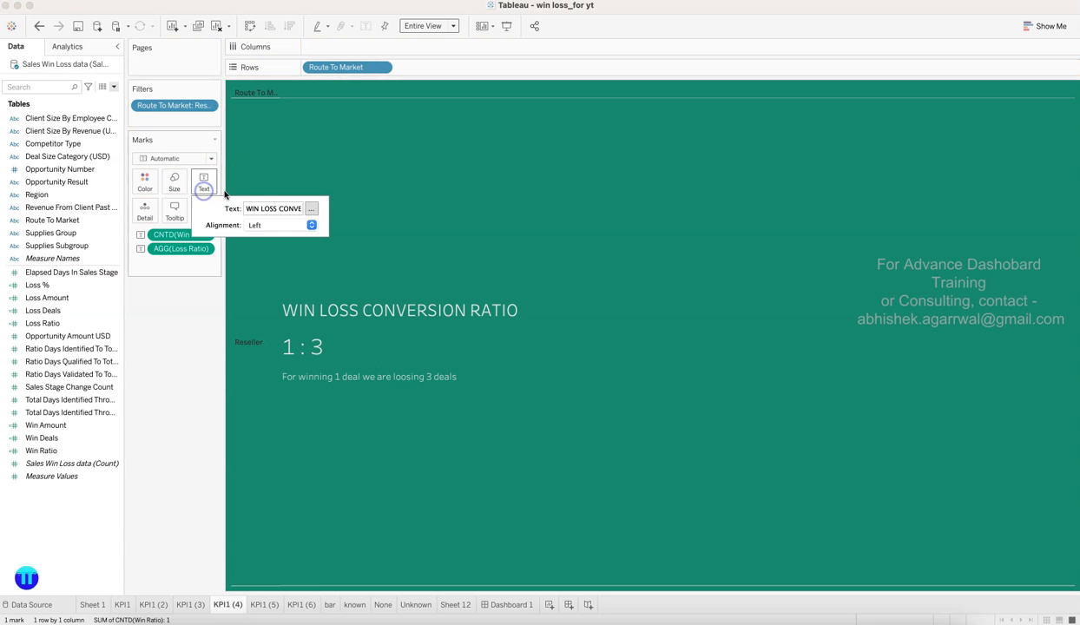
left_click(310, 209)
left_click(904, 224)
triple_click(904, 223)
key("BackSpace")
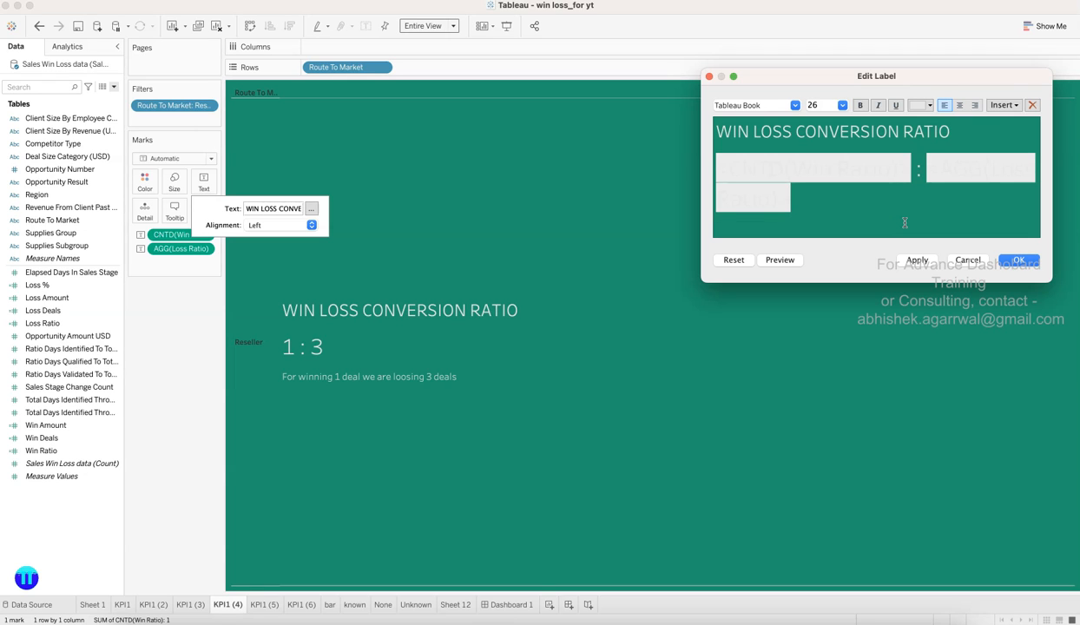
key("Left")
key("Left")
key("Left")
key("Left")
key("Left")
key("shift+Left")
key("shift+Left")
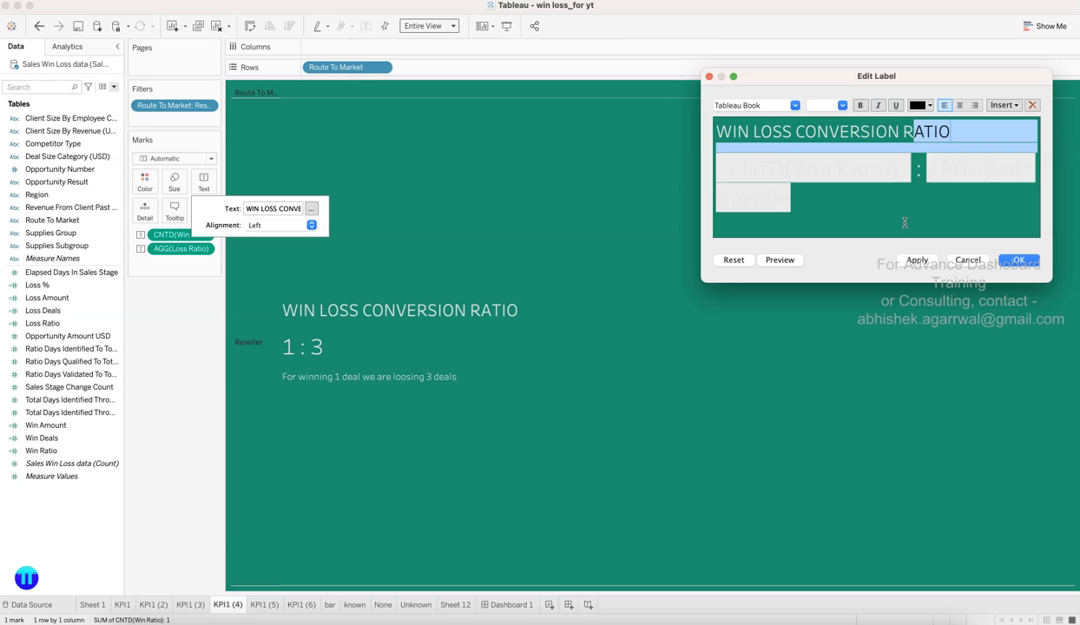
key("shift+Left")
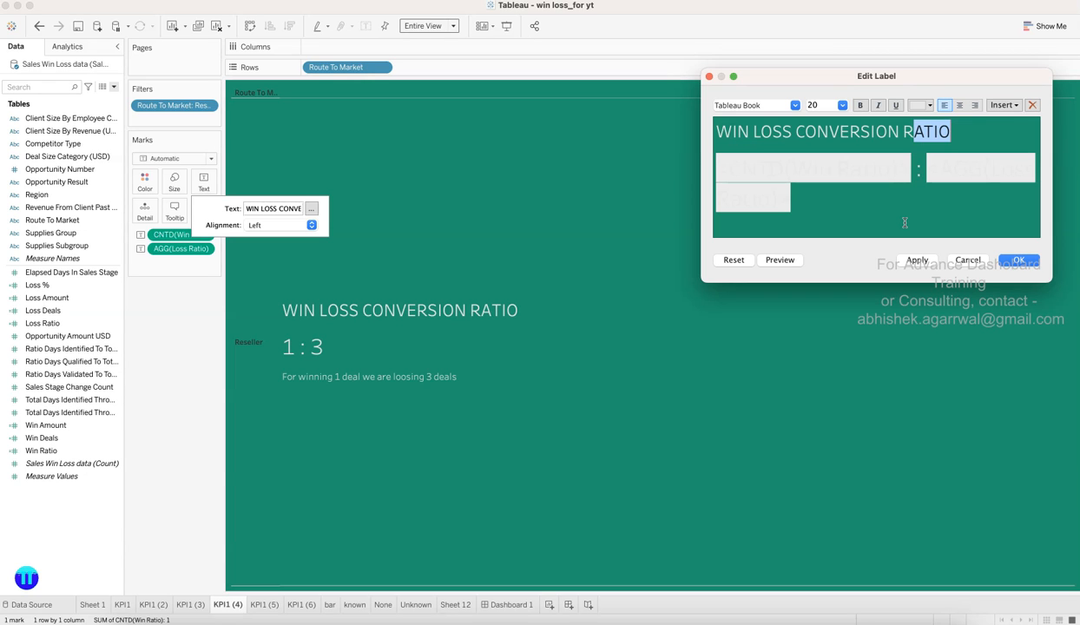
left_click(911, 137)
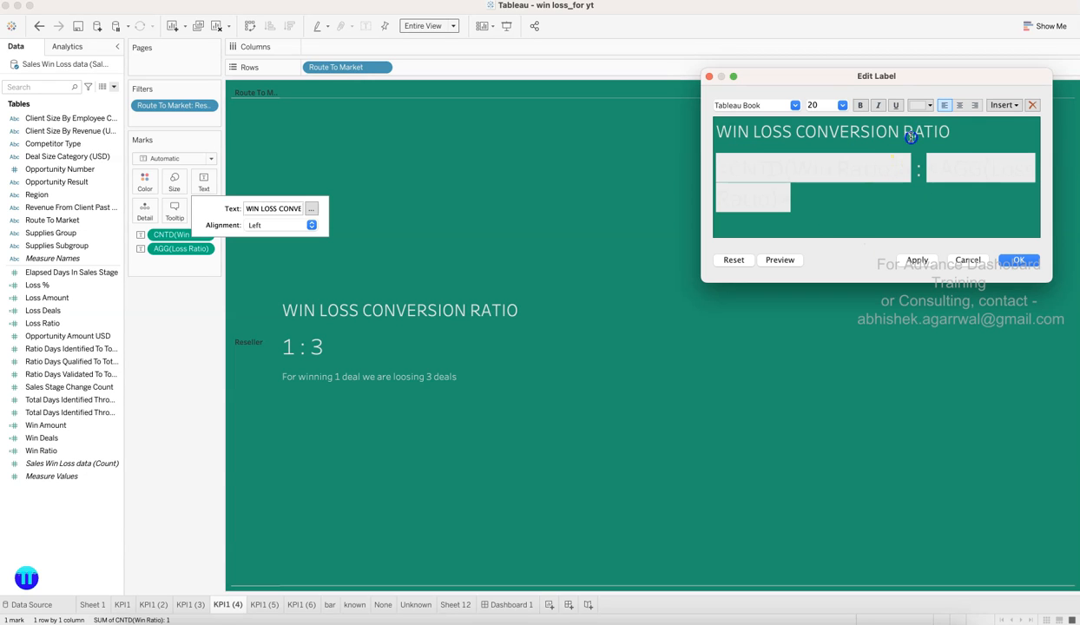
- Delete the WIN LOSS CONVERSION RATIO heading and its blank line from the label, keep the ratio fields, and apply the edit
triple_click(805, 134)
key("BackSpace")
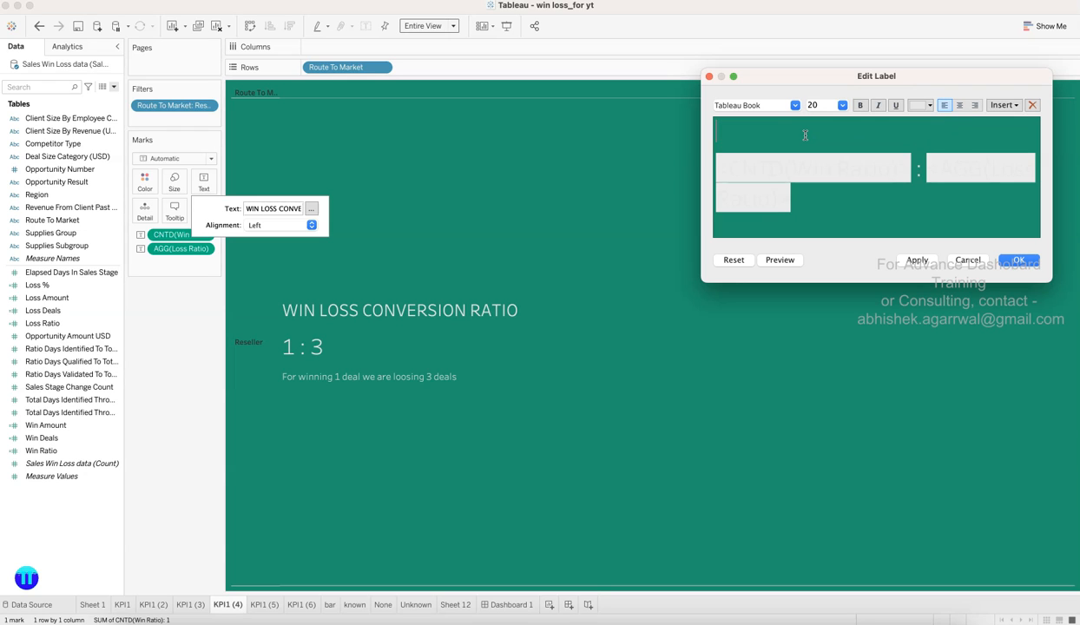
key("Down")
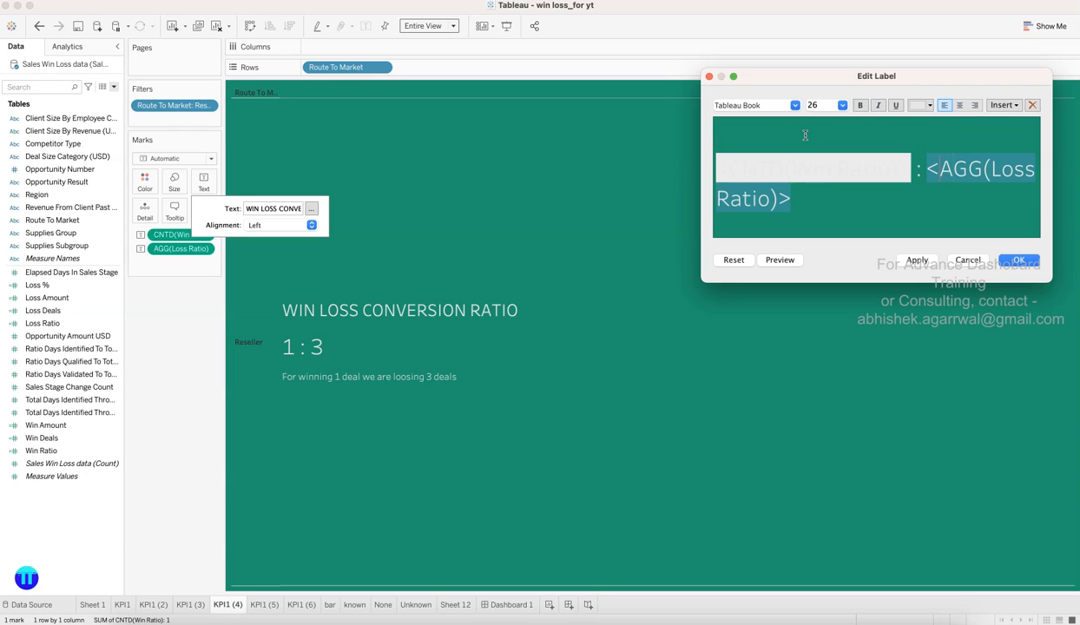
key("Delete")
key("super+z")
key("super+a")
scroll(805, 135, "down", 2)
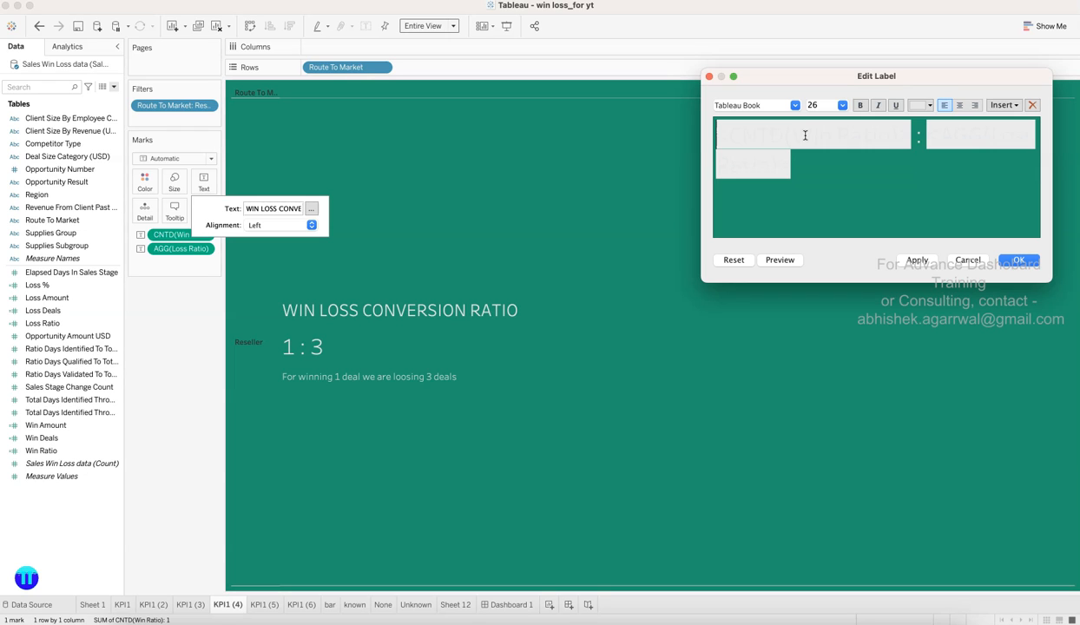
left_click(915, 261)
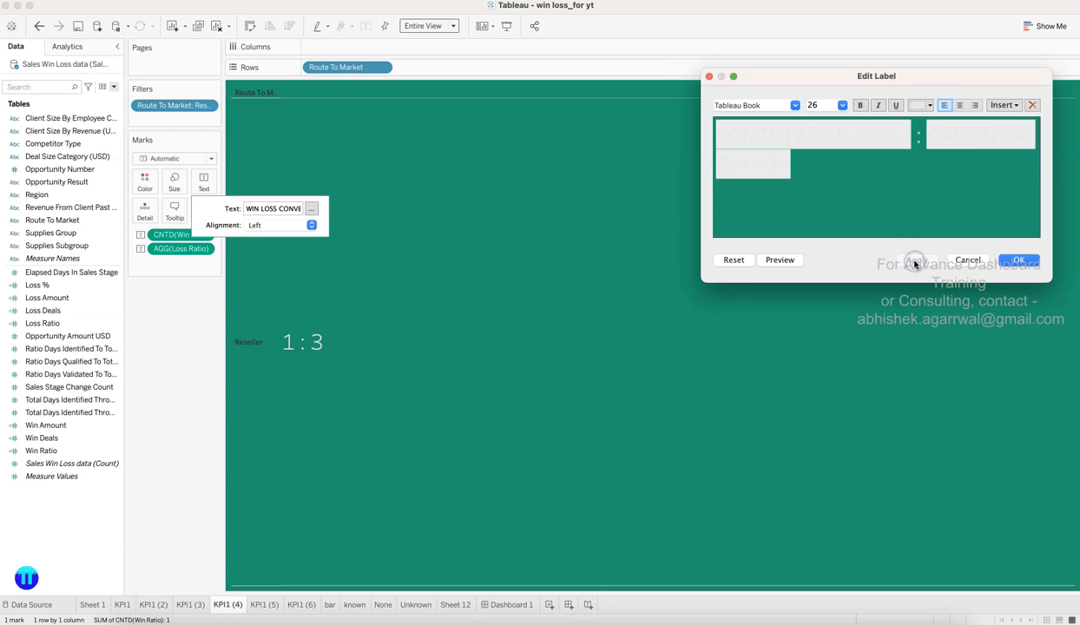
left_click(1028, 261)
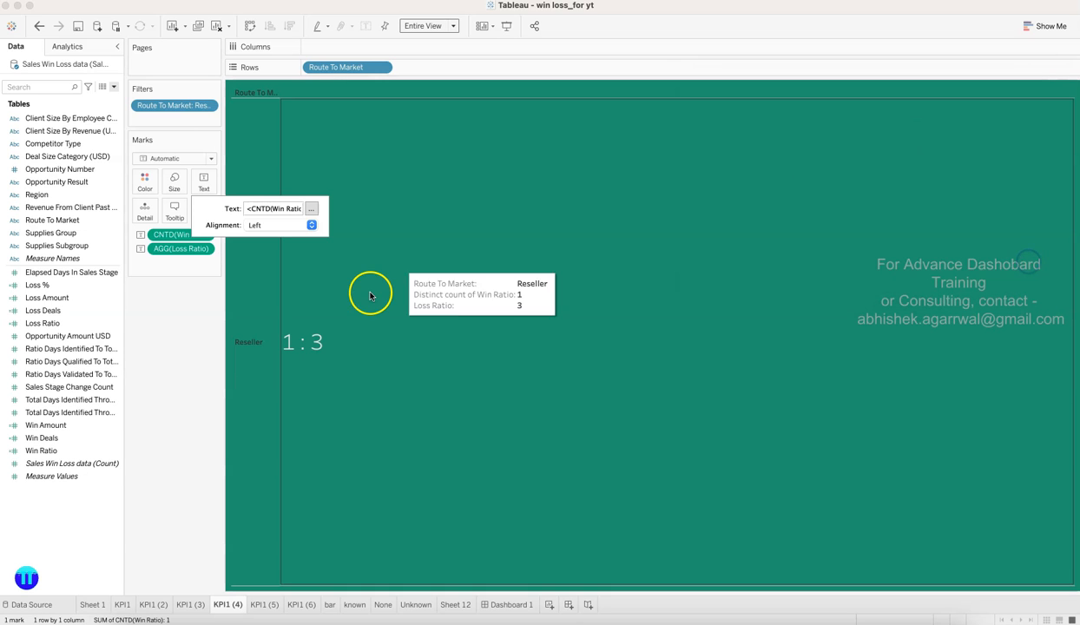
- Align the Reseller ratio label horizontally to the right
left_click(312, 225)
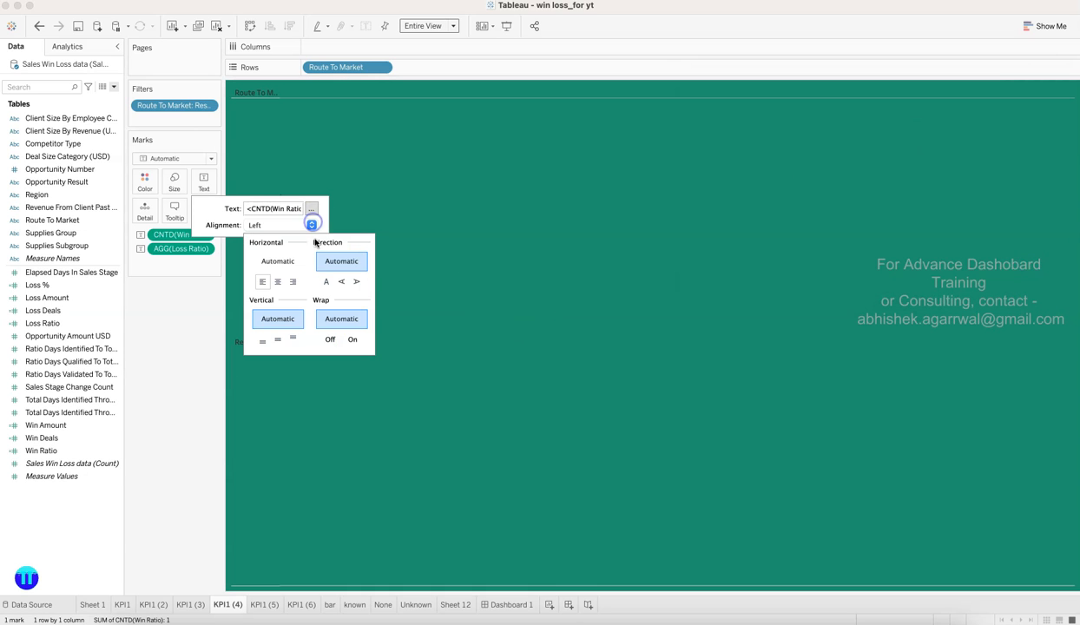
left_click(293, 282)
left_click(180, 332)
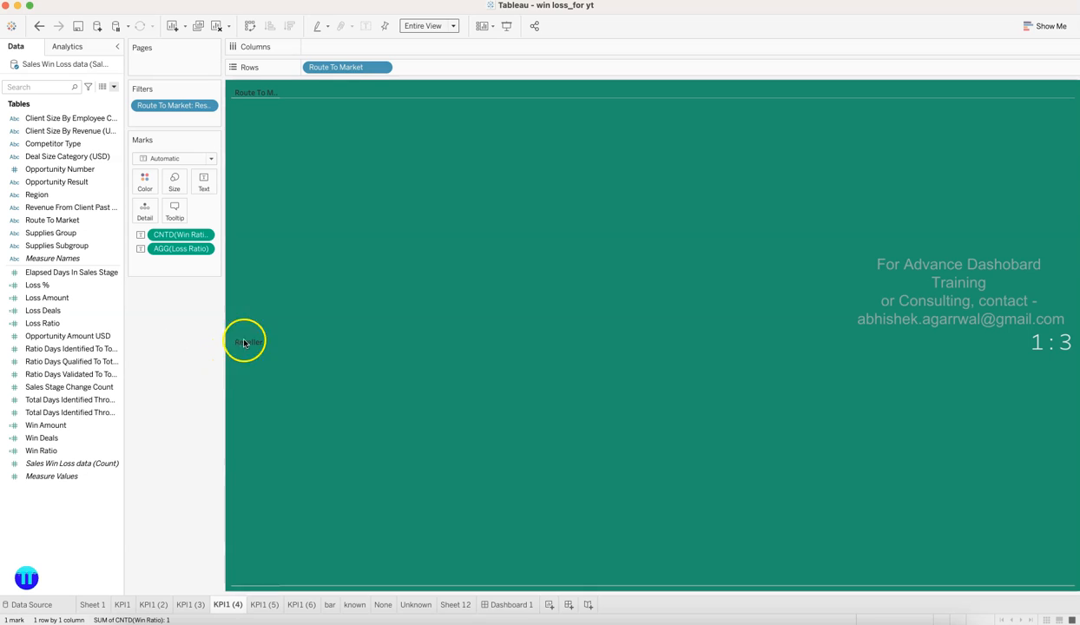
- Format the Reseller row header with font size 20 in a near-white colour
right_click(246, 342)
left_click(276, 387)
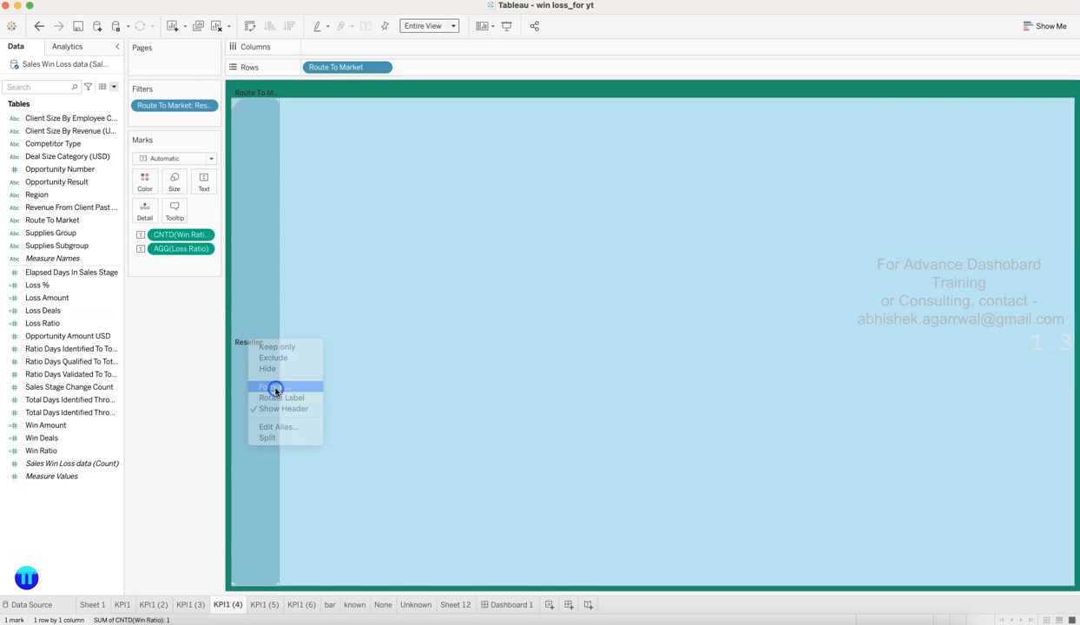
left_click(94, 124)
left_click(84, 160)
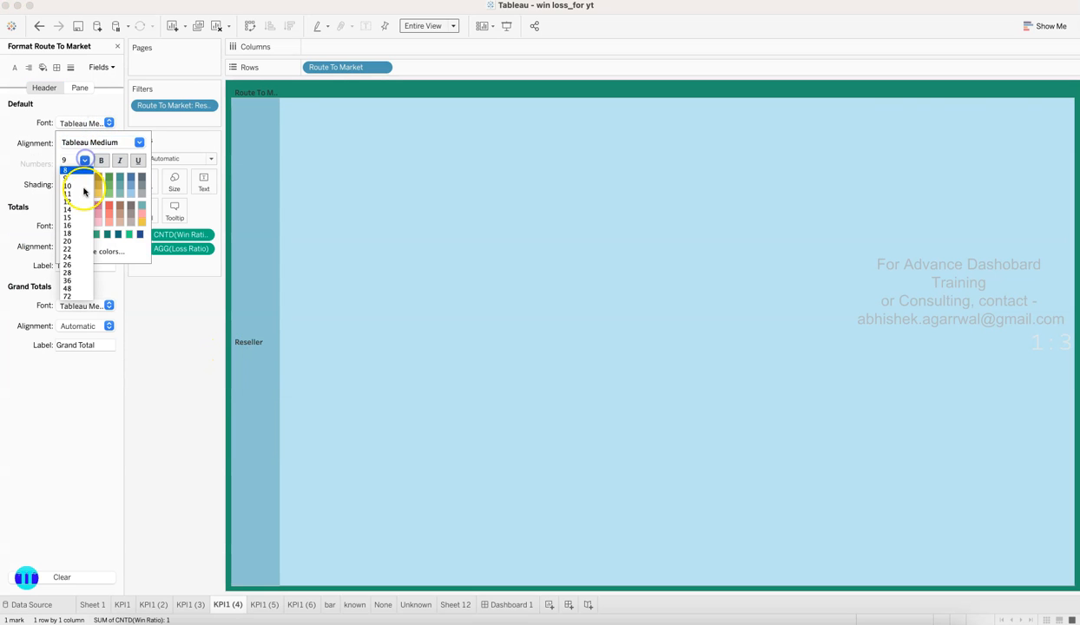
left_click(77, 237)
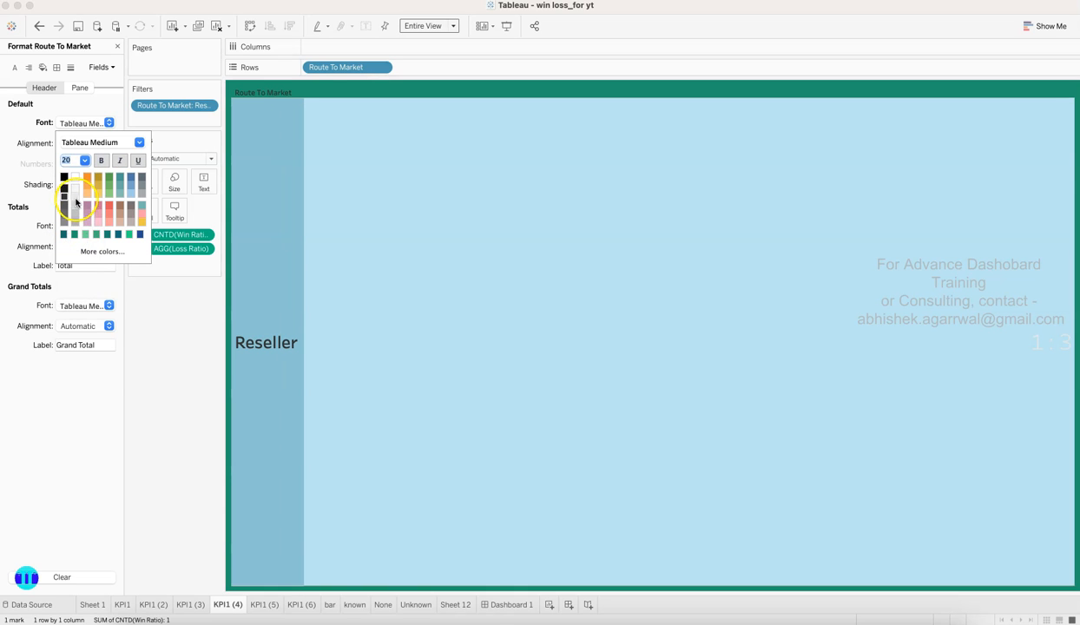
left_click(180, 393)
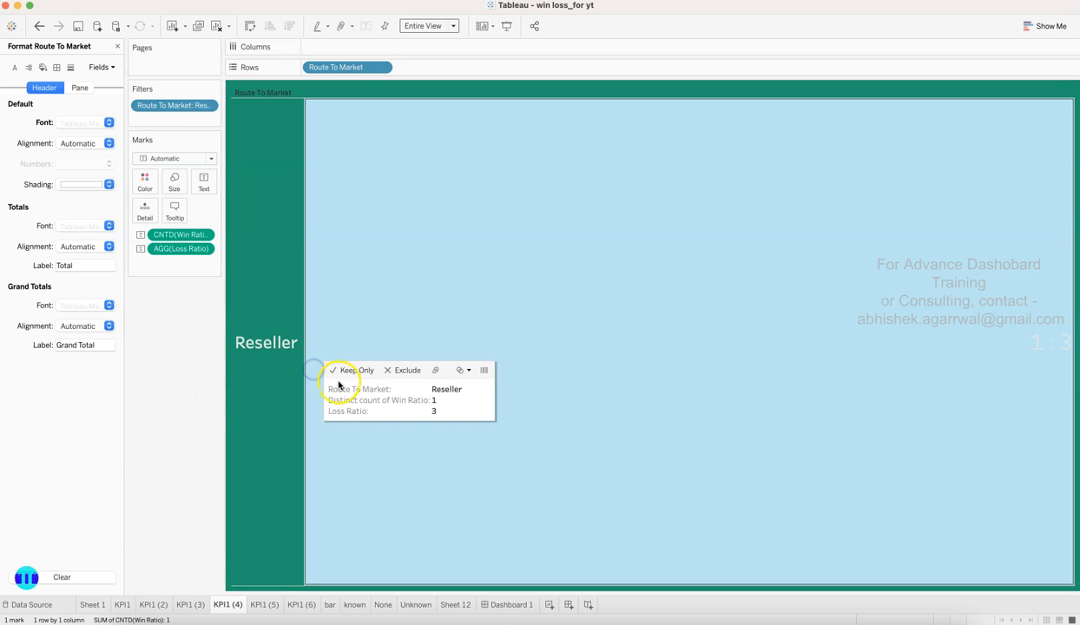
- Hide the Route To Market field label for rows on the KPI1 (4) sheet
left_click(269, 239)
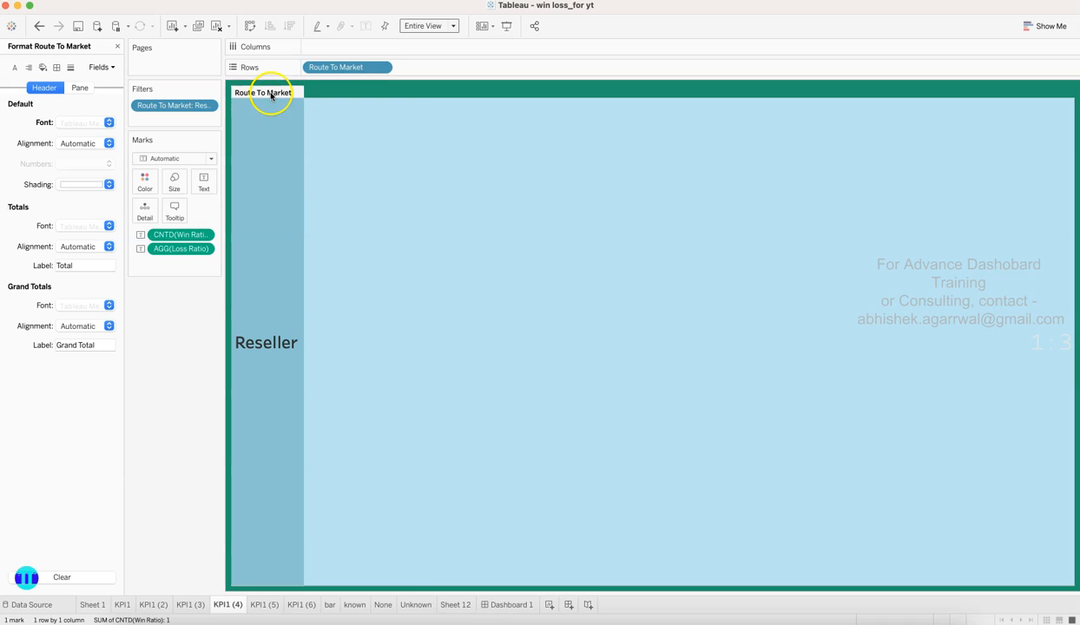
right_click(266, 92)
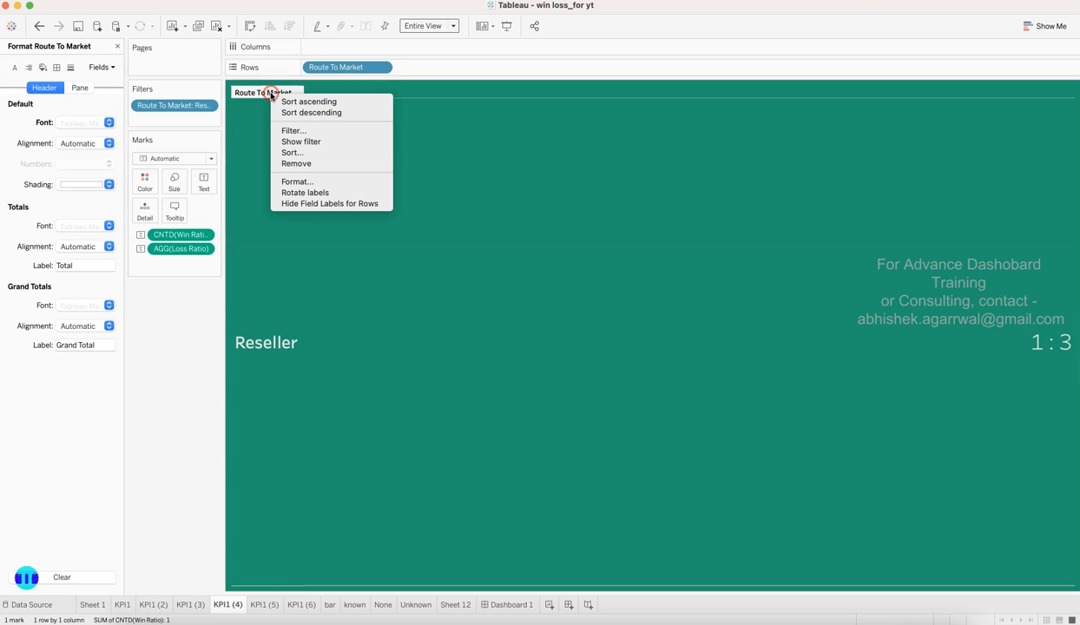
left_click(315, 203)
- Hide the Route To Market field label for rows on the KPI1 (3) sheet
left_click(193, 603)
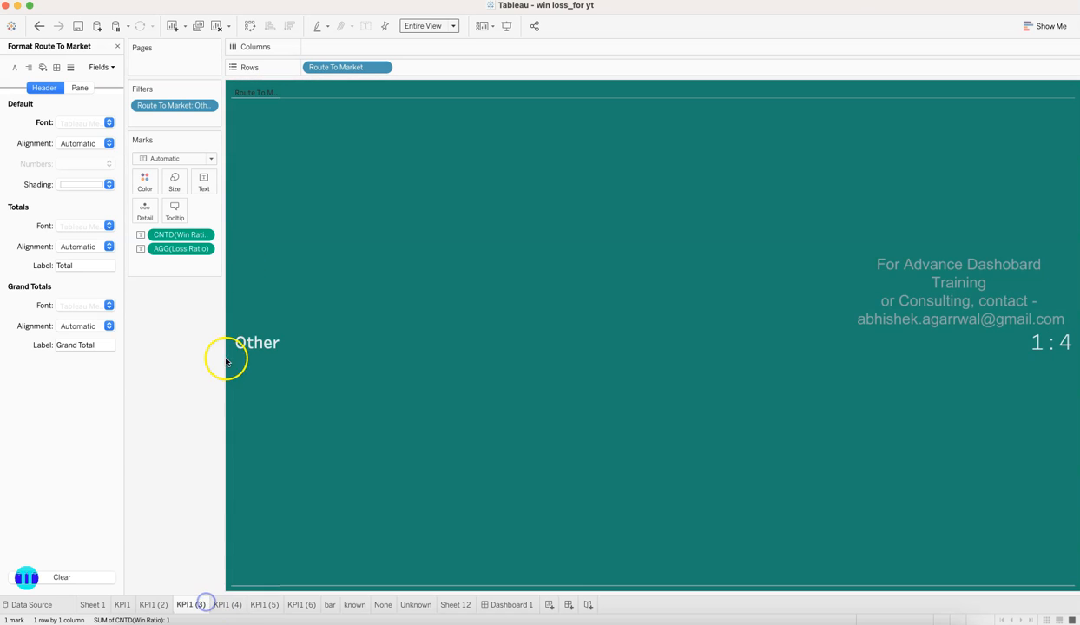
right_click(265, 94)
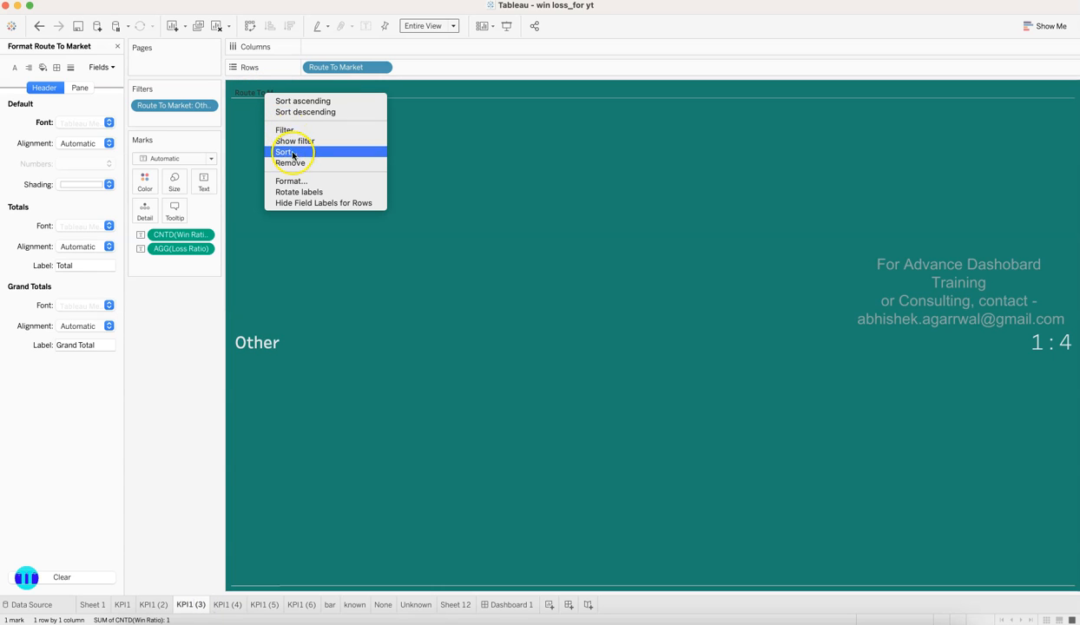
left_click(310, 203)
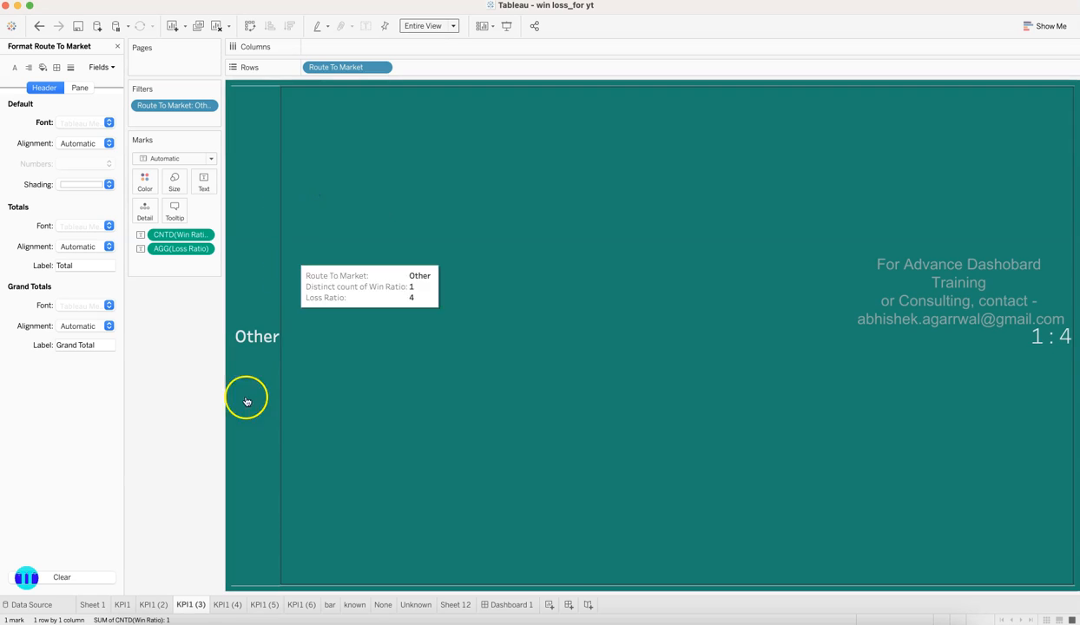
- Hide the Route To Market field label for rows on the KPI1 (2) sheet and open the KPI1 sheet
left_click(155, 605)
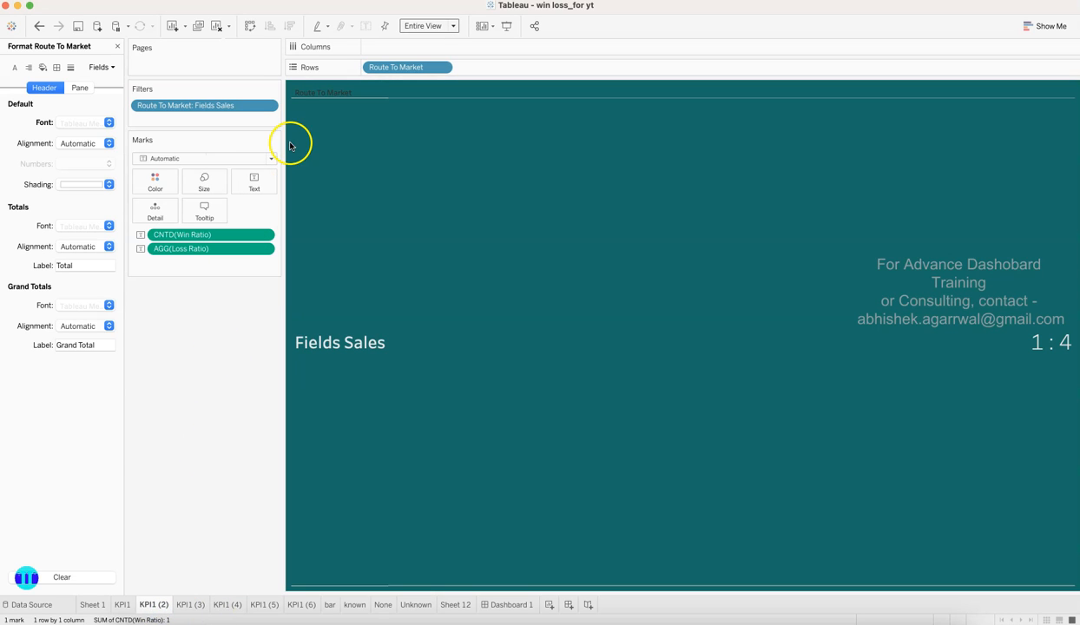
left_click(351, 123)
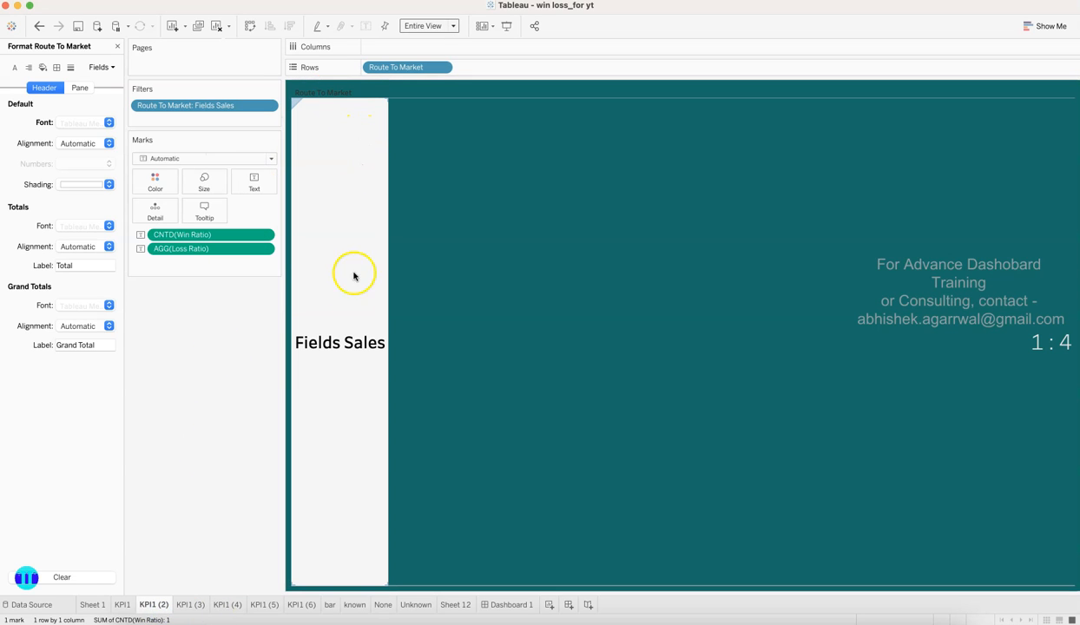
right_click(327, 93)
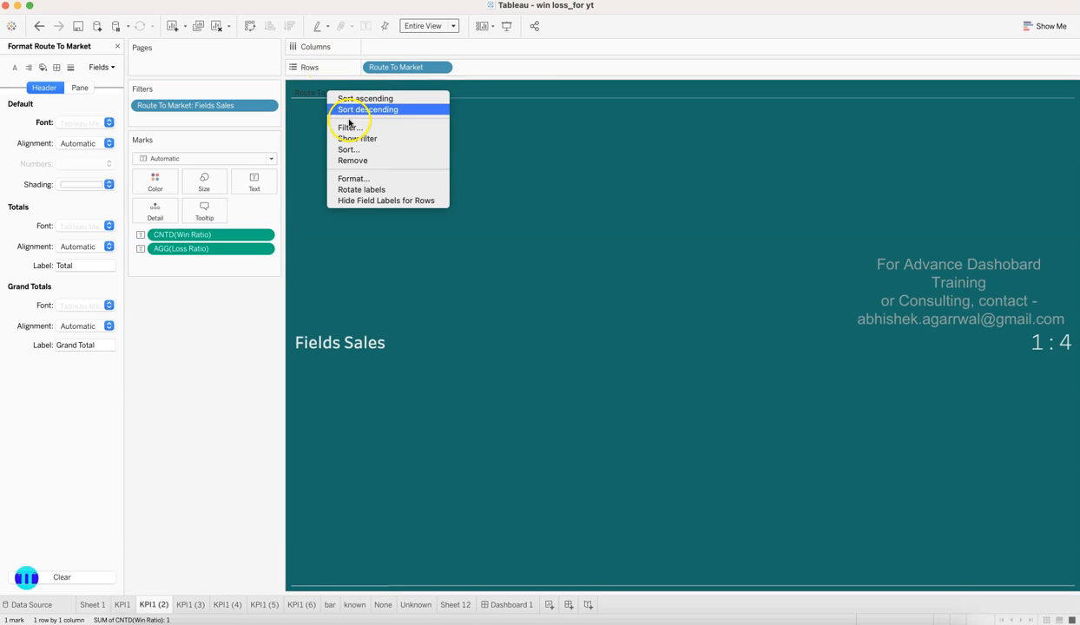
left_click(371, 201)
left_click(231, 611)
left_click(127, 605)
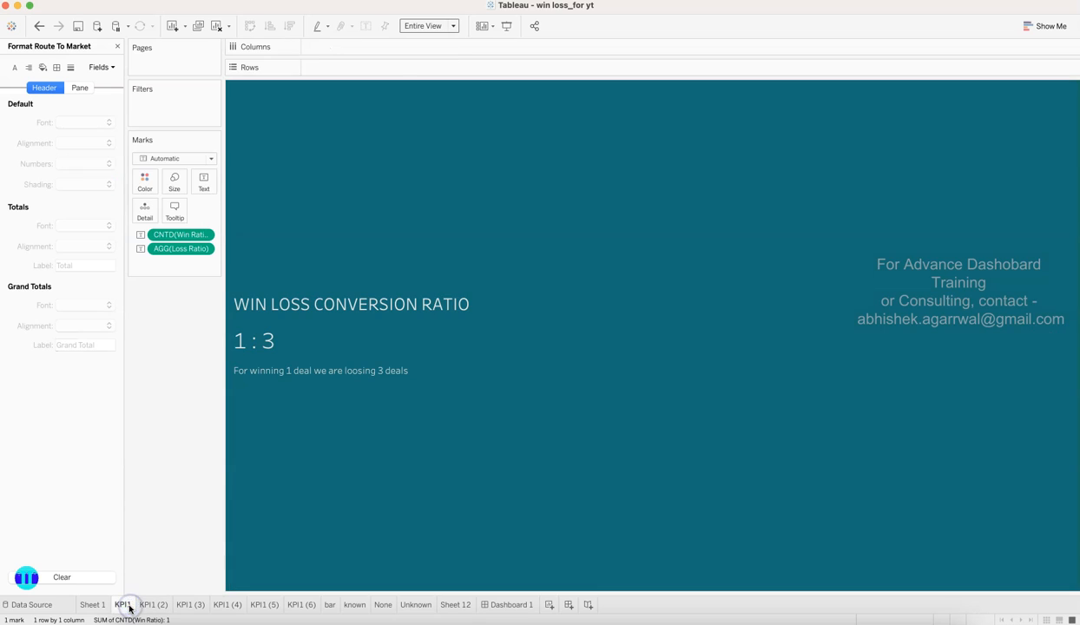
- Open the KPI1 (5) sheet and add the Route To Market field to Rows
left_click(229, 607)
left_click(265, 605)
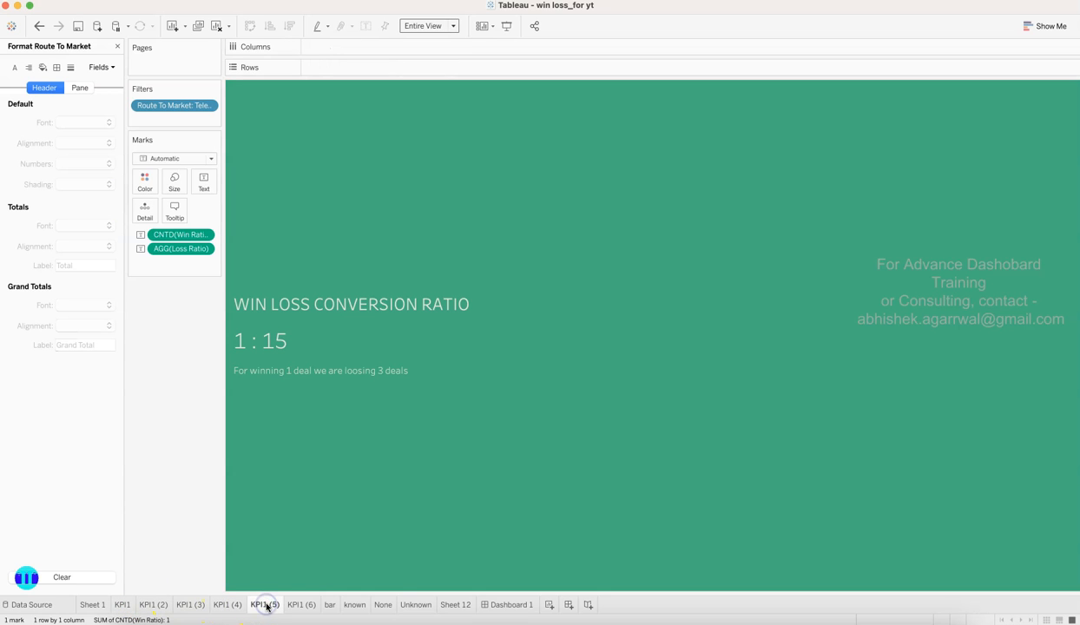
left_click(304, 605)
left_click(266, 605)
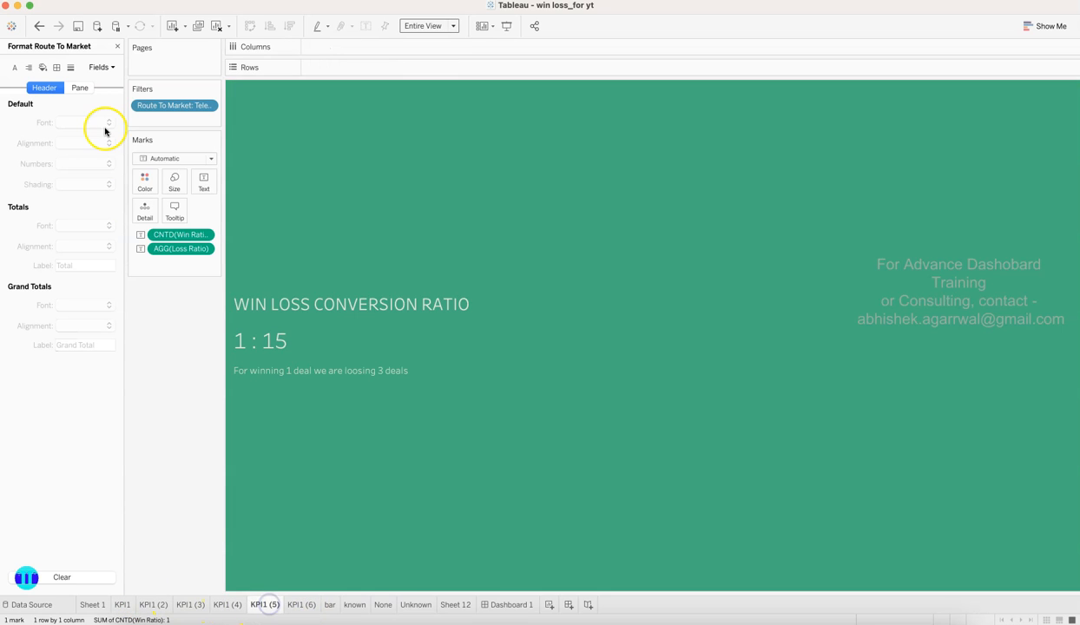
left_click(118, 48)
left_click_drag(71, 220, 332, 70)
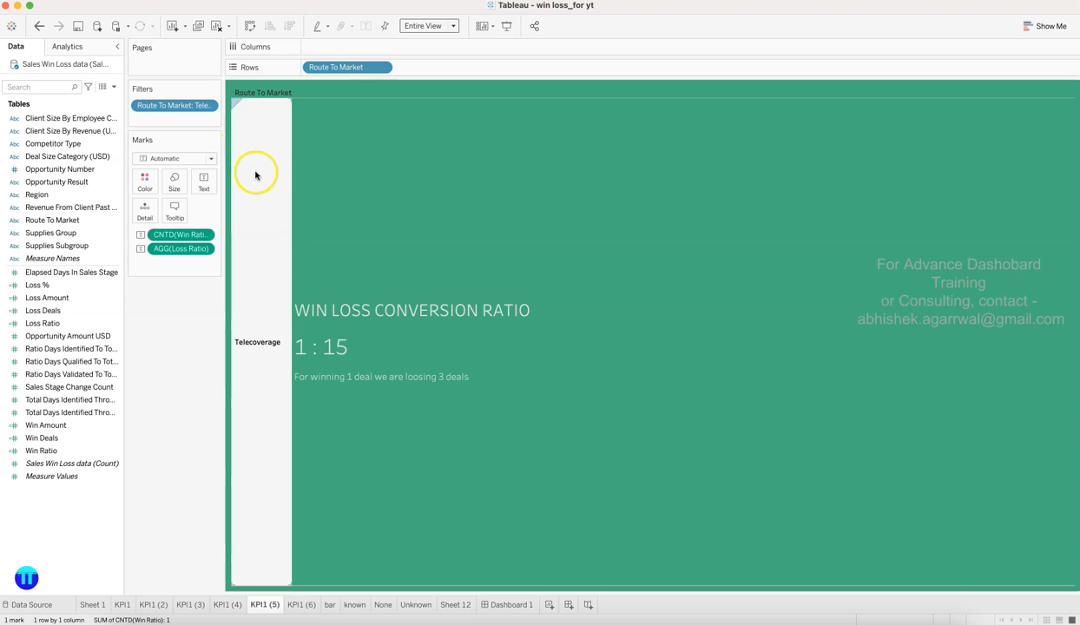
- Format the Telecoverage row header with font size 20 in a near-white colour and widen its column to fit the name
right_click(255, 175)
left_click(278, 218)
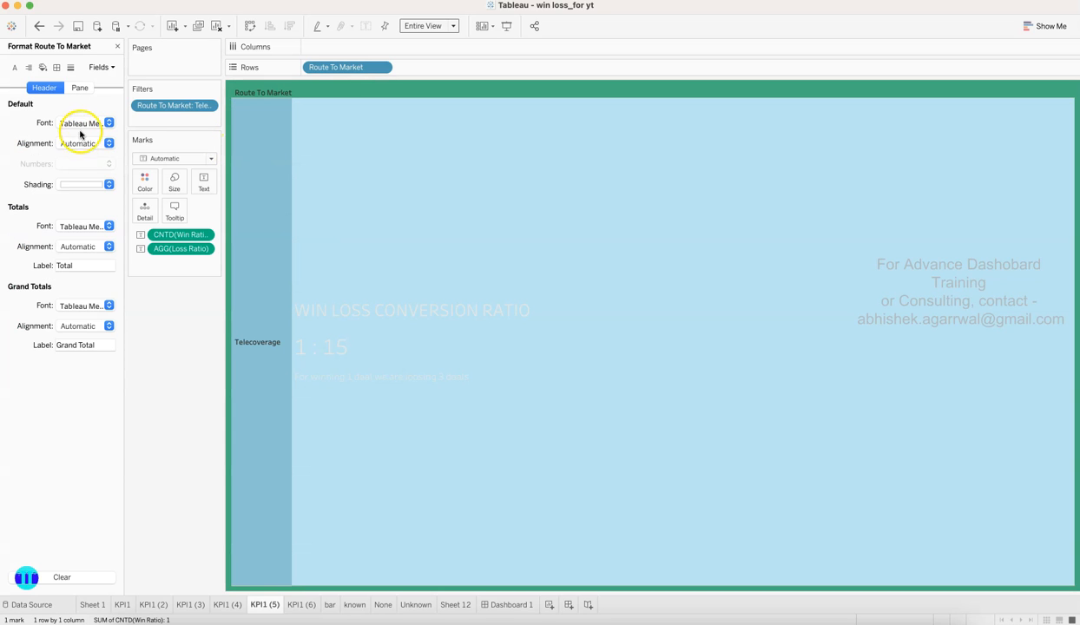
left_click(81, 128)
left_click(84, 162)
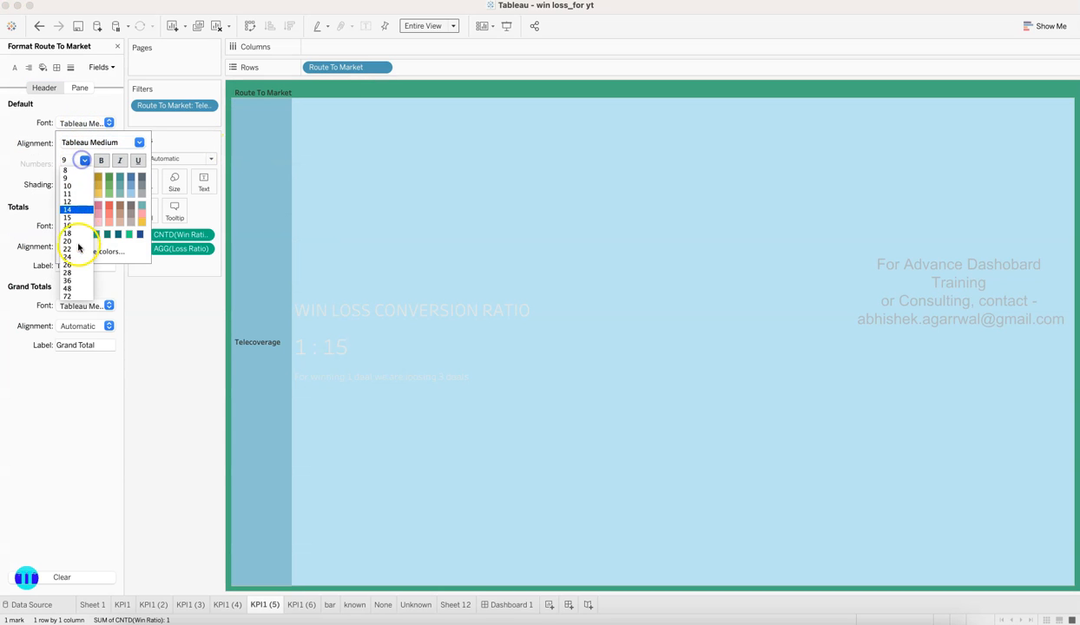
left_click(76, 242)
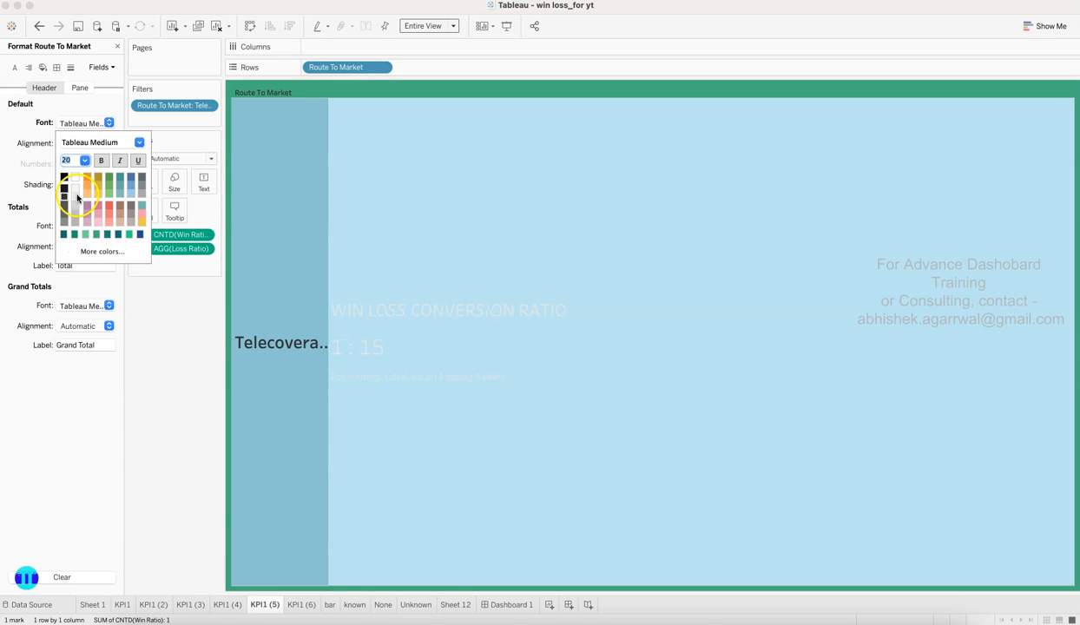
left_click(117, 46)
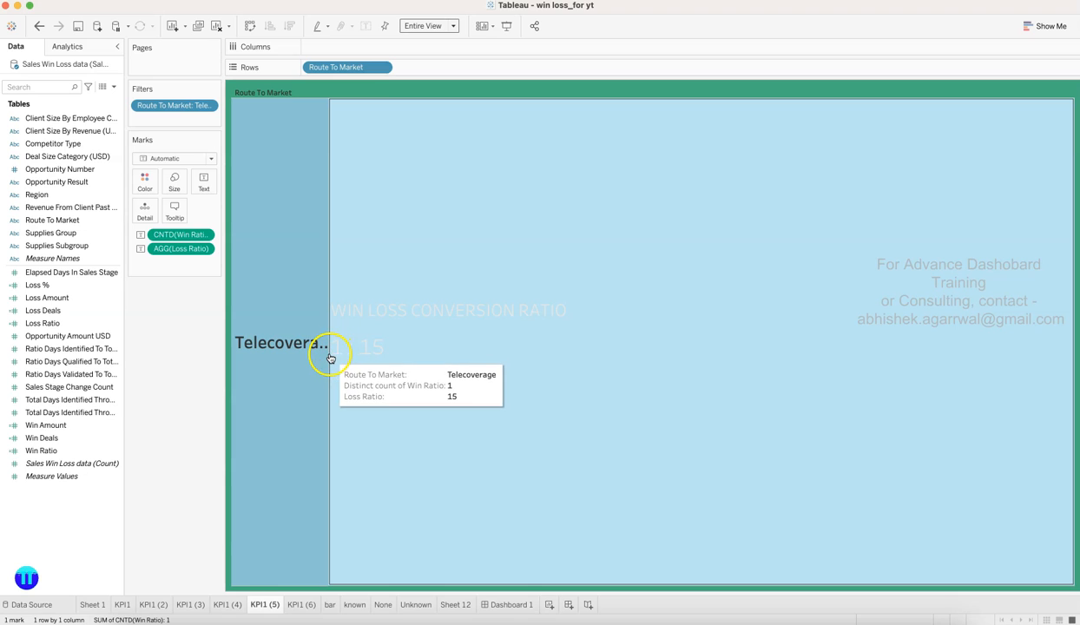
left_click_drag(329, 355, 350, 355)
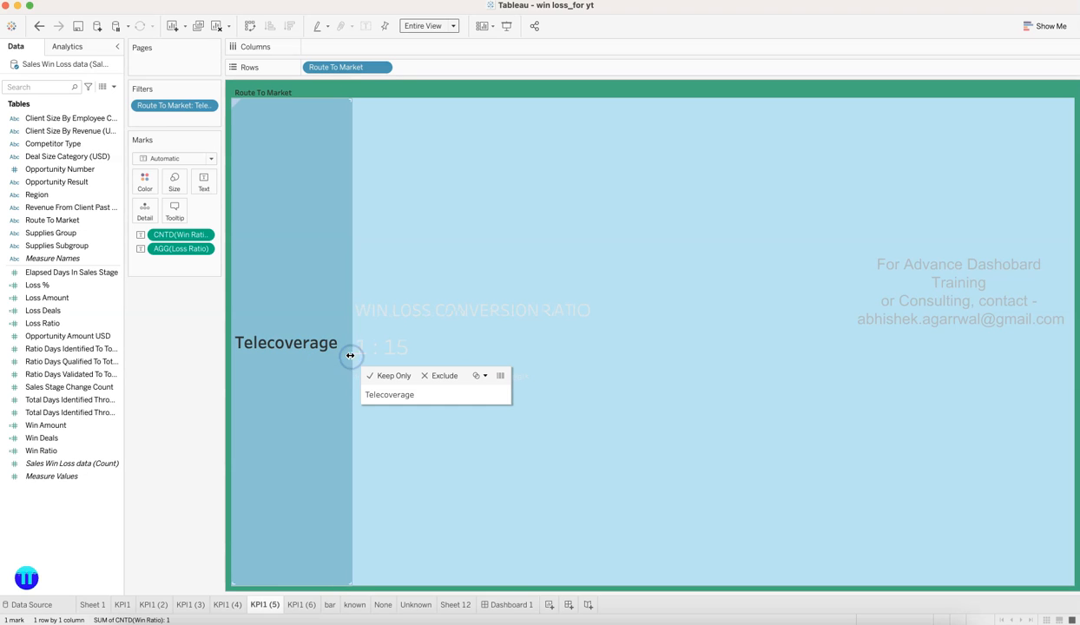
- Align the label text of the KPI1 (5) sheet horizontally to the right
left_click(208, 188)
left_click(284, 224)
left_click(289, 279)
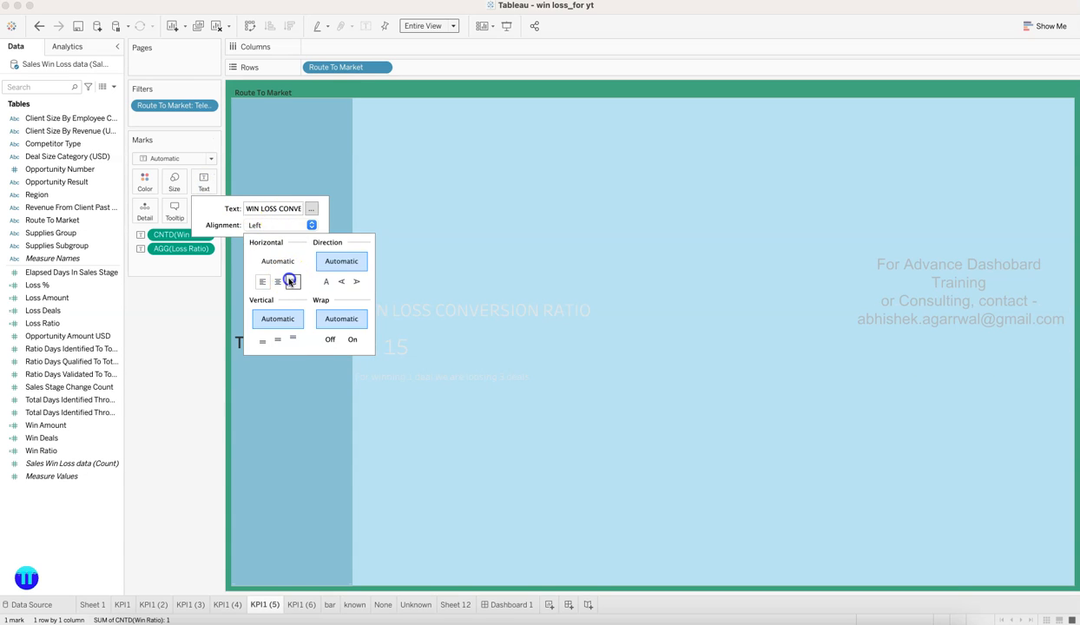
- Remove the WIN LOSS CONVERSION RATIO heading, blank line and "For winning 1 deal" sentence from the KPI1 (5) label, keeping only the ratio
left_click(310, 209)
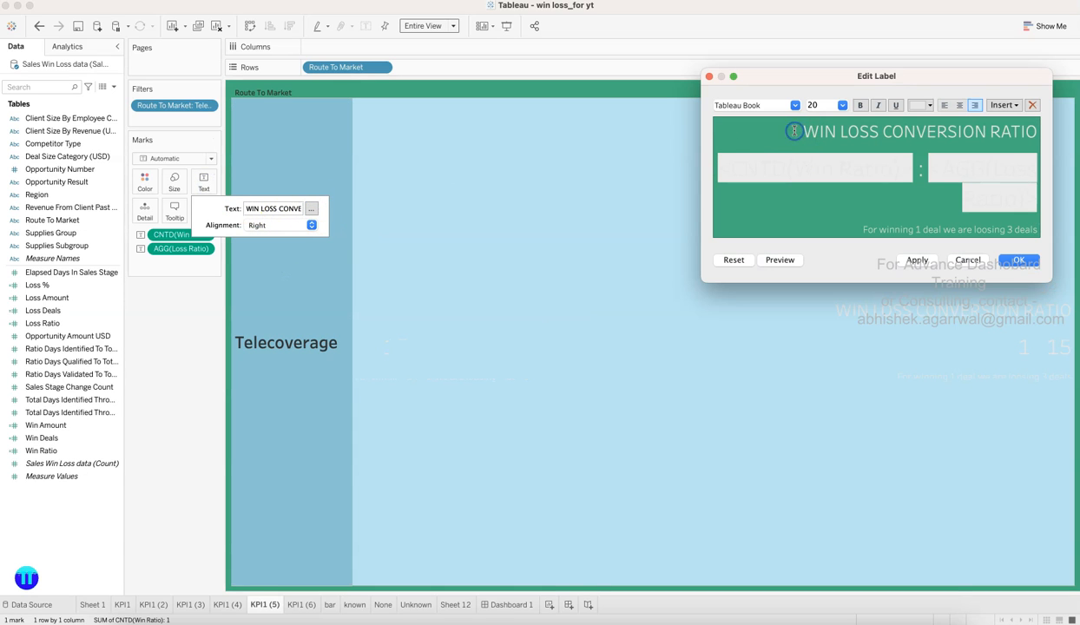
triple_click(794, 131)
key("BackSpace")
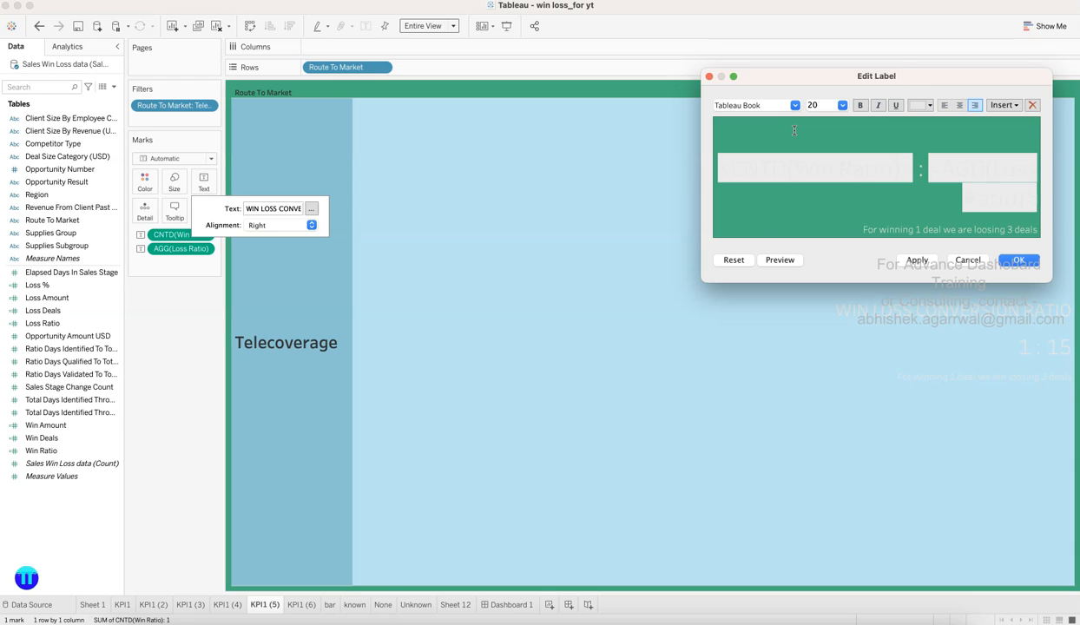
left_click(836, 171)
key("Left")
key("BackSpace")
key("BackSpace")
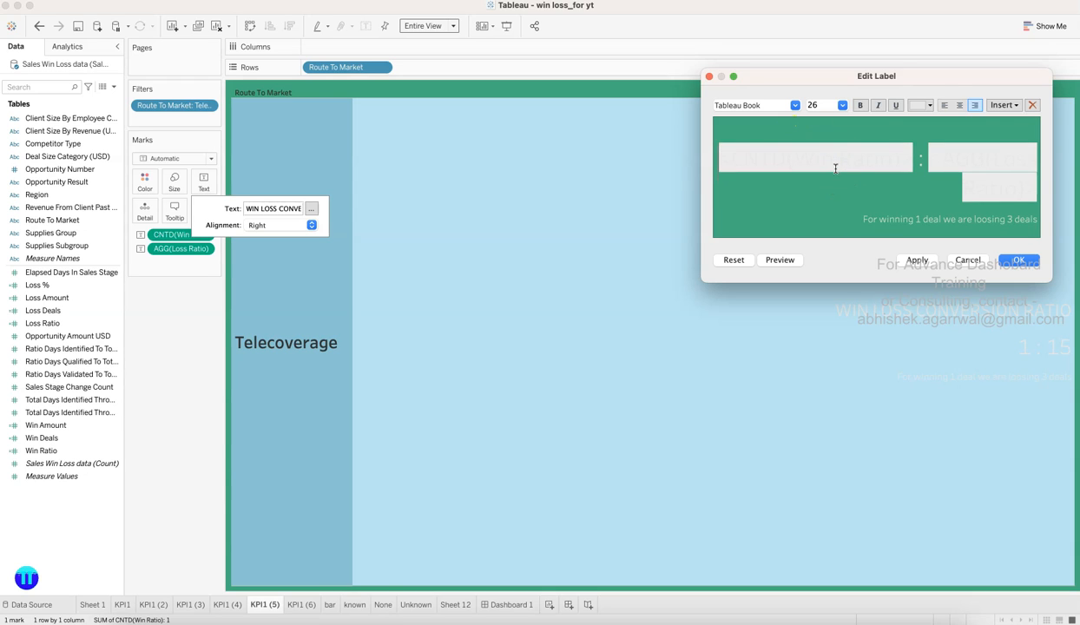
left_click(848, 178)
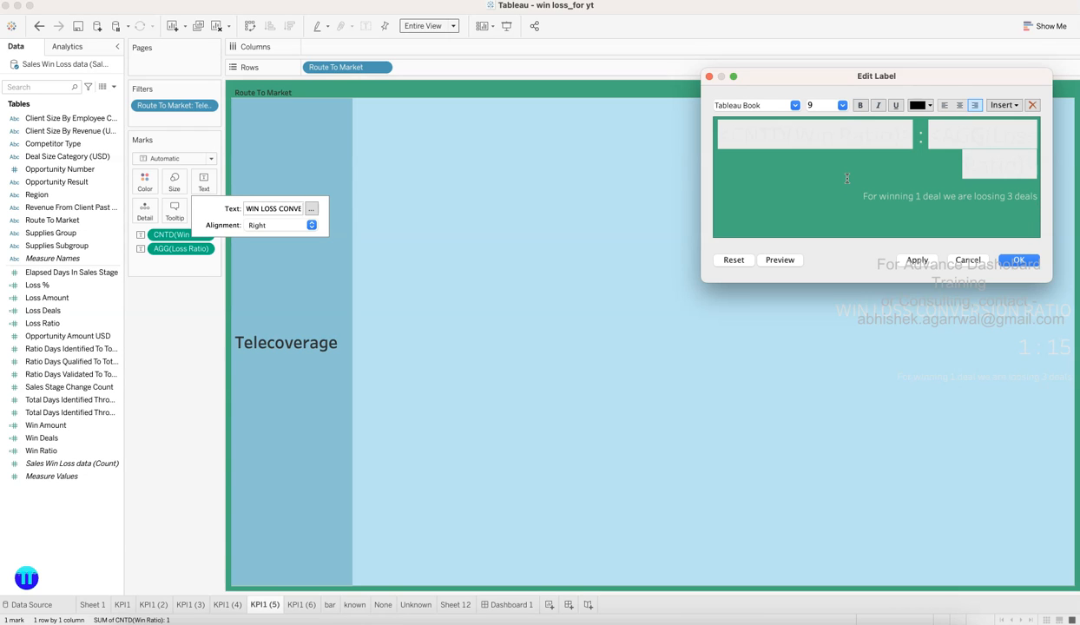
triple_click(1015, 230)
key("BackSpace")
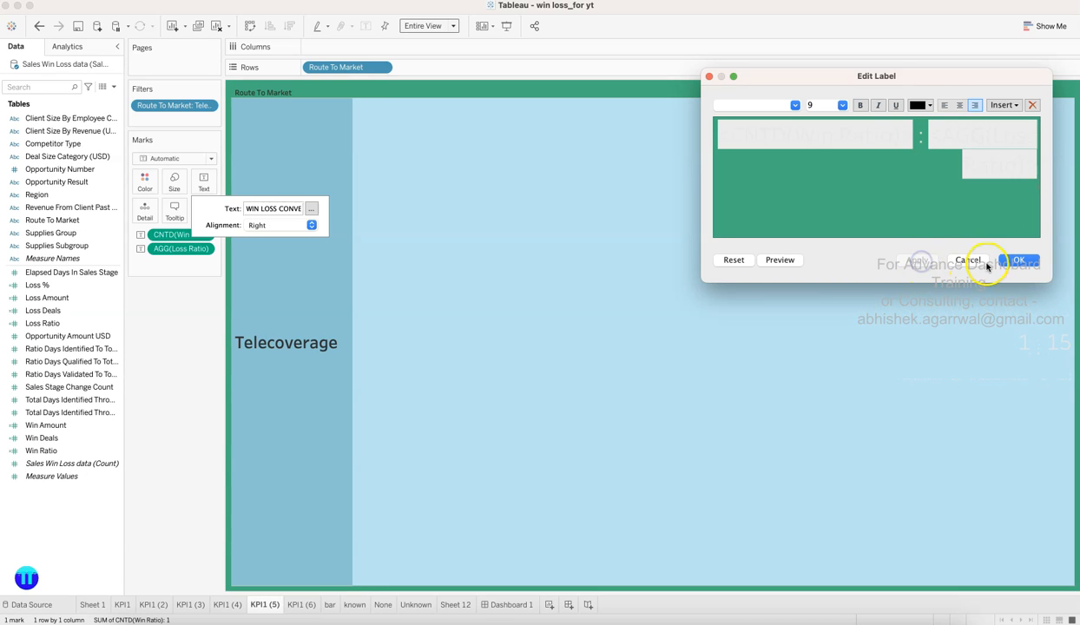
left_click(1014, 262)
left_click(577, 321)
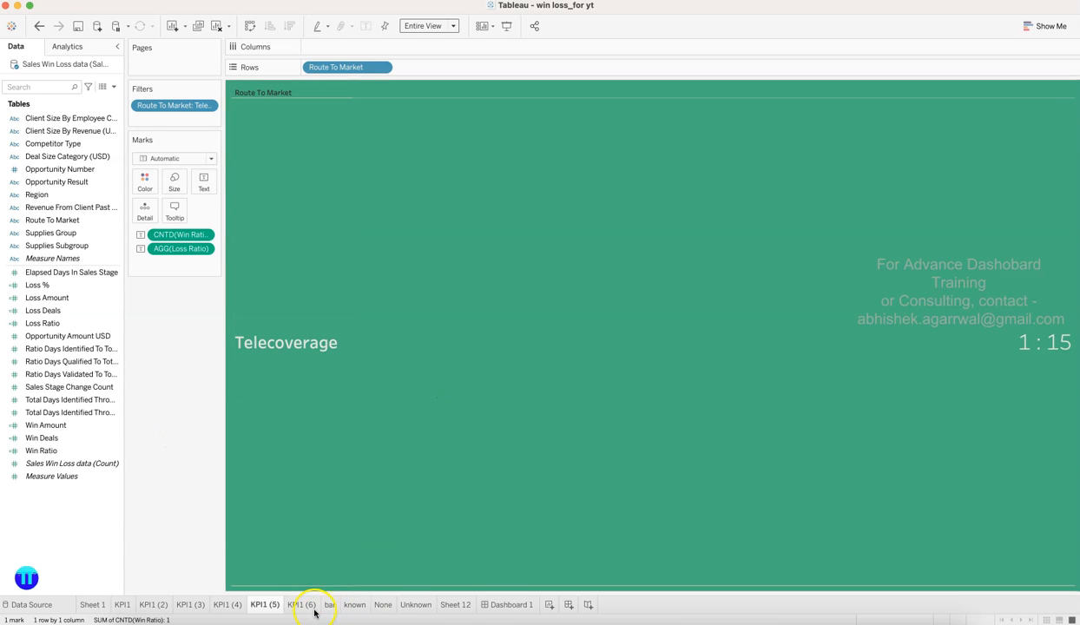
- On the KPI1 (6) sheet, strip the label down to the ratio by deleting its heading and its "For winning 1 deal" sentence
left_click(307, 608)
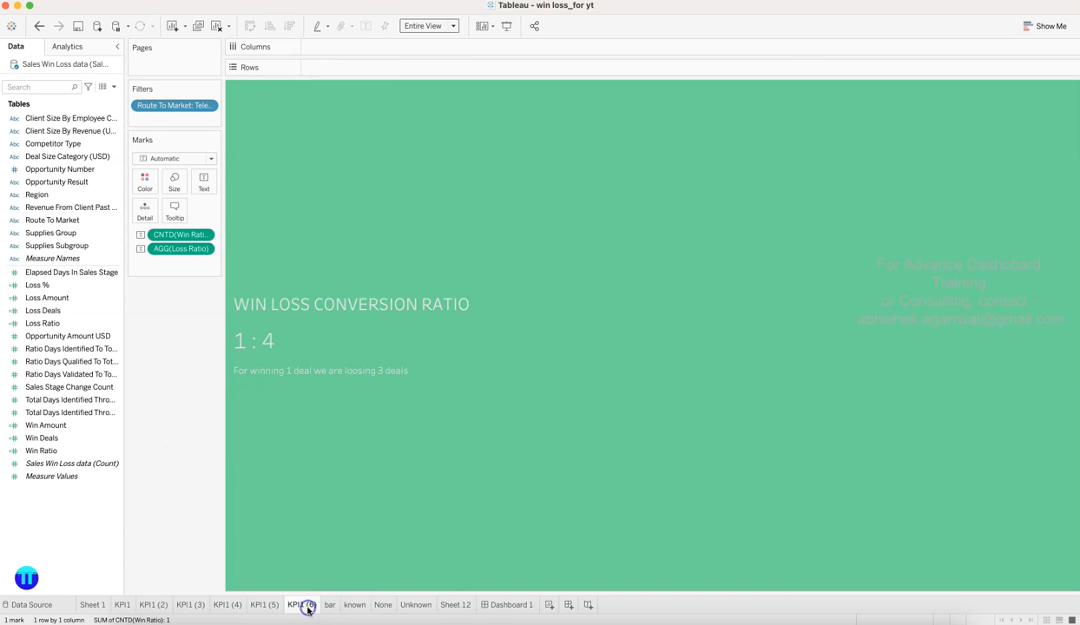
left_click(204, 183)
left_click(311, 209)
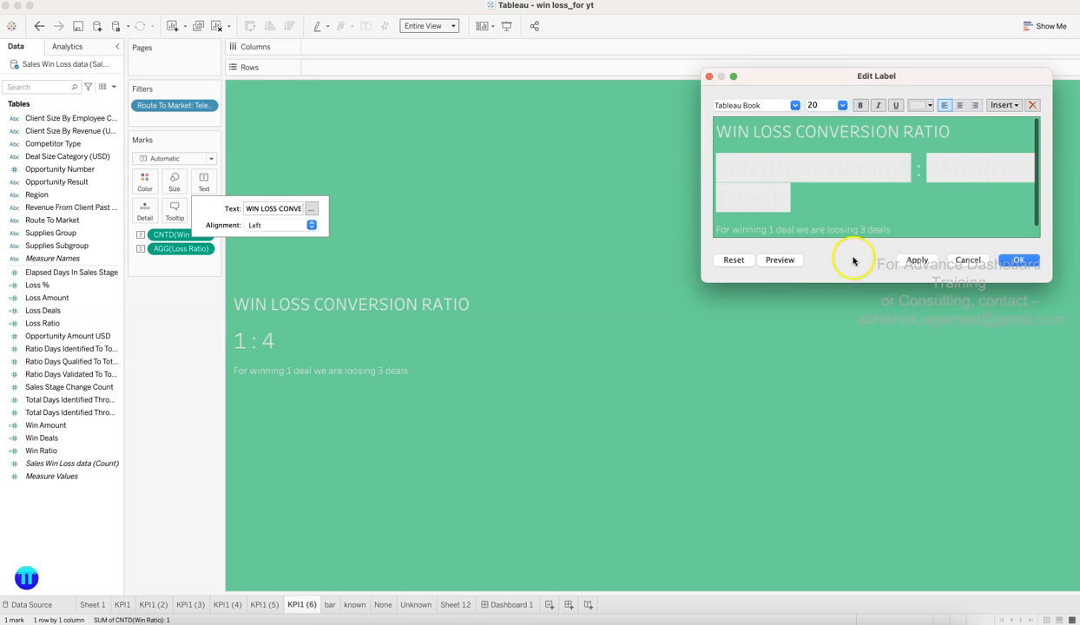
triple_click(914, 223)
key("BackSpace")
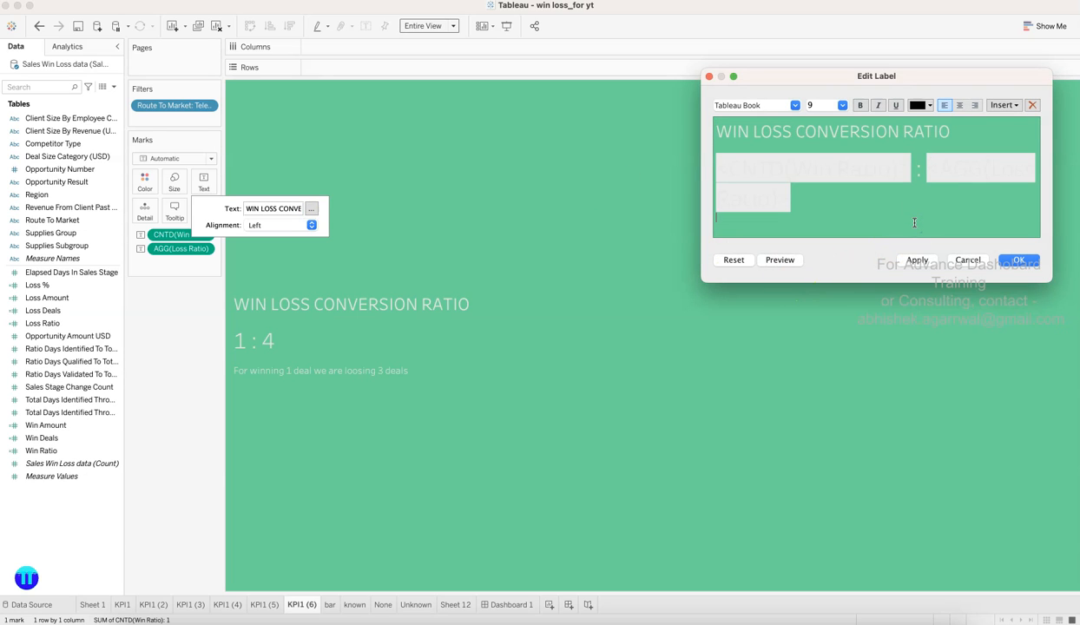
left_click(811, 166)
left_click(781, 159)
key("BackSpace")
key("super+shift+Left")
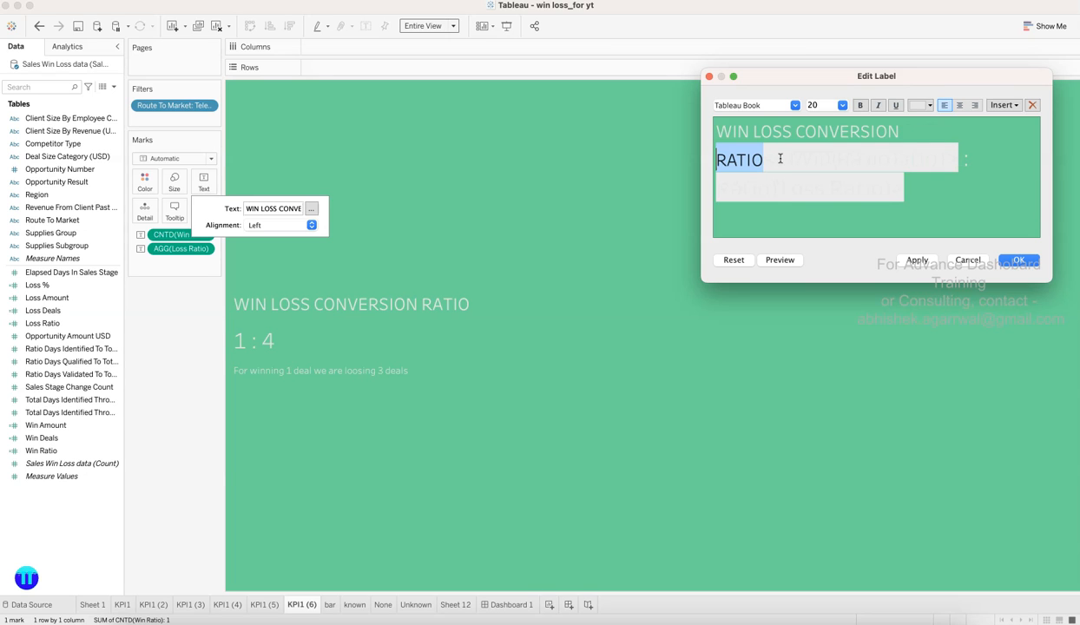
key("shift+Up")
key("BackSpace")
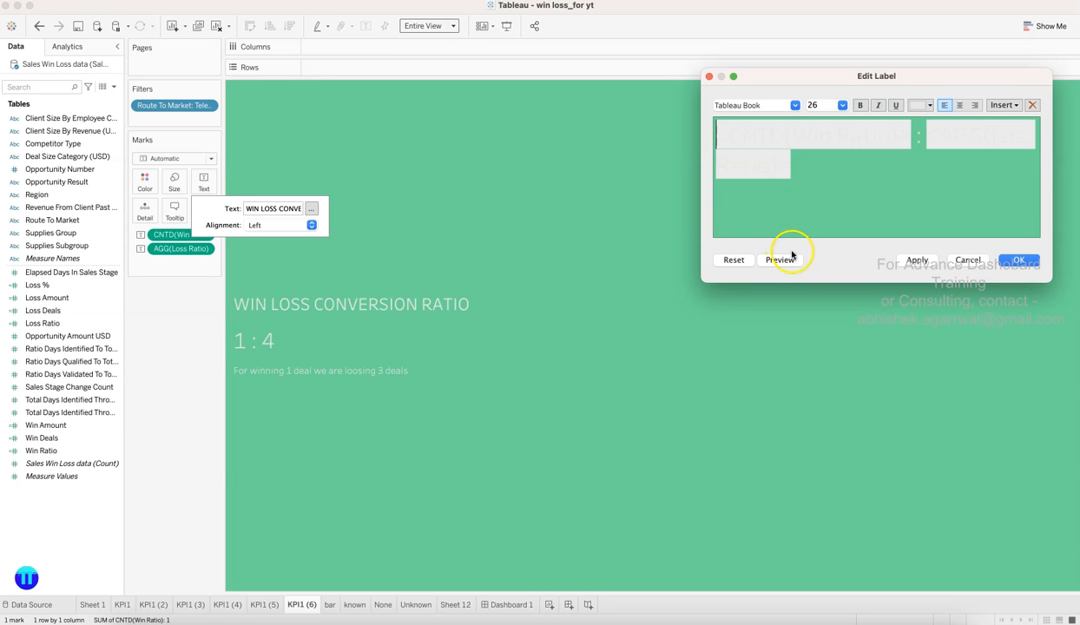
left_click(1027, 262)
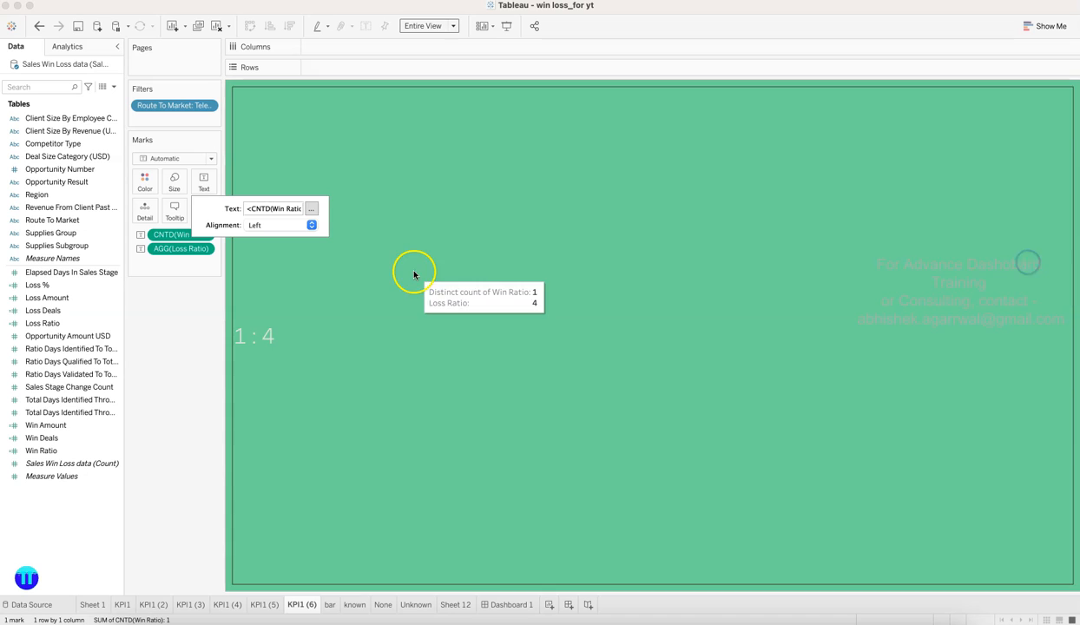
- Right-align the KPI1 (6) label text and add the Route To Market field to Rows
left_click(311, 225)
left_click(292, 282)
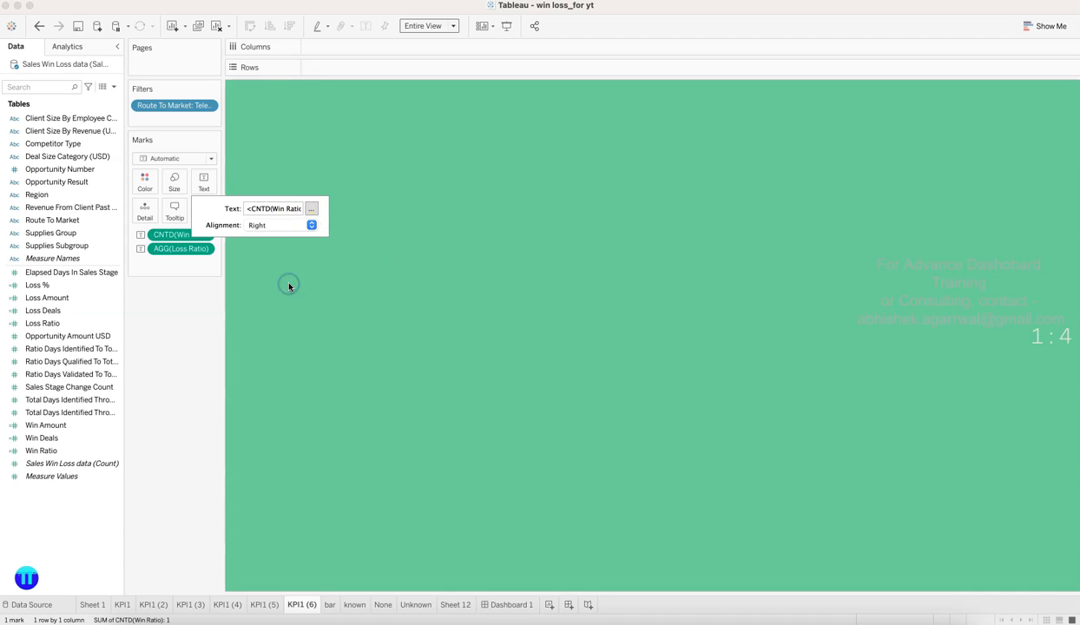
left_click(171, 345)
left_click(93, 221)
left_click_drag(93, 222, 349, 70)
- Format the Telesales row header with font size 20 in a near-white colour
right_click(253, 350)
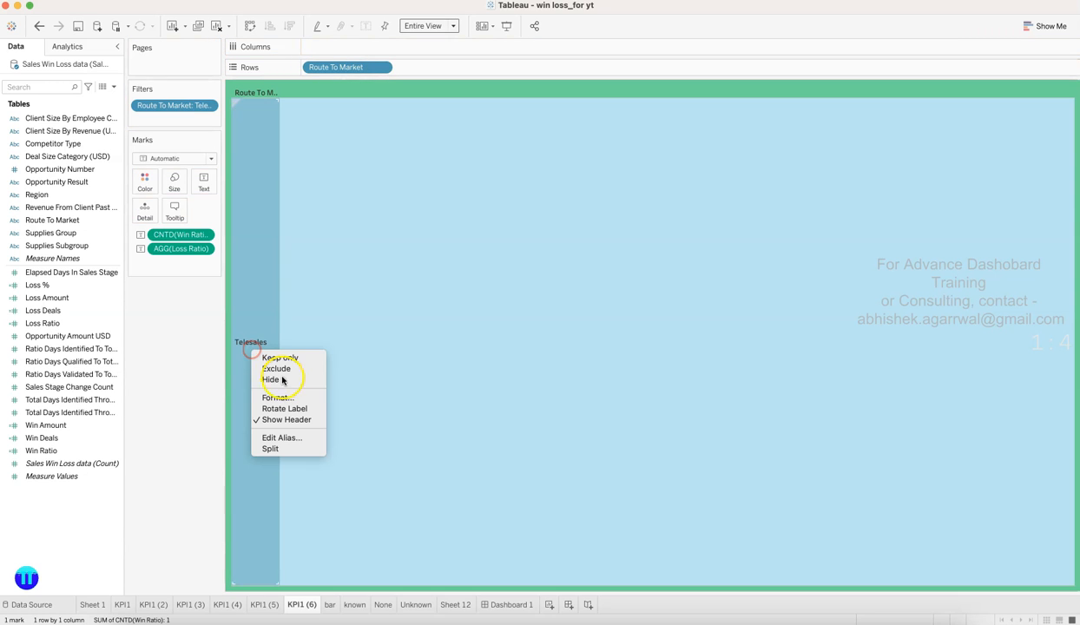
left_click(283, 397)
left_click(81, 123)
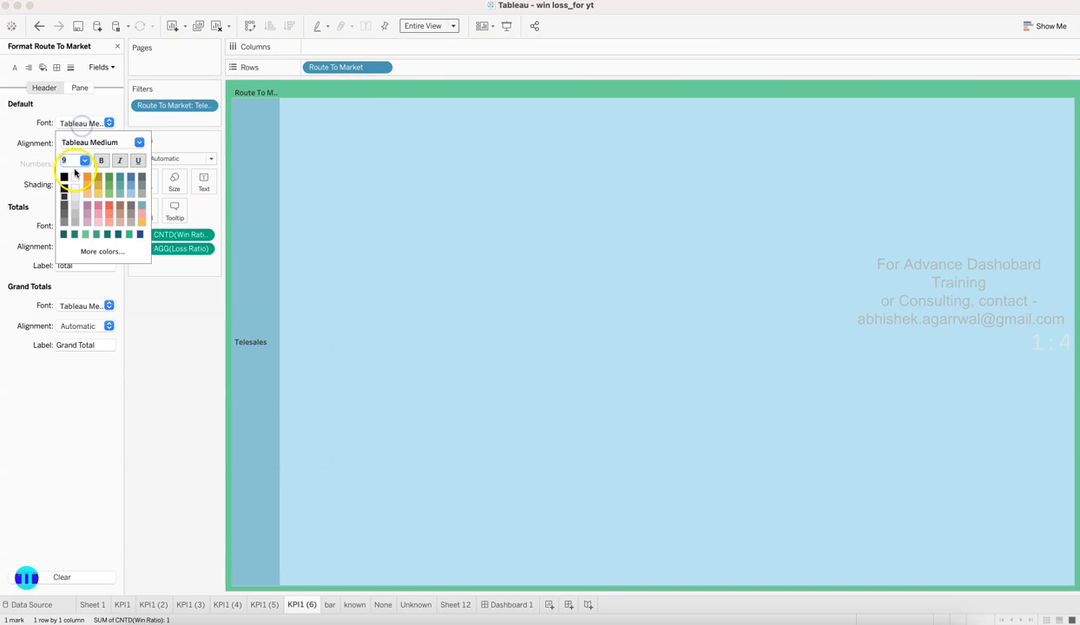
left_click(82, 161)
left_click(72, 228)
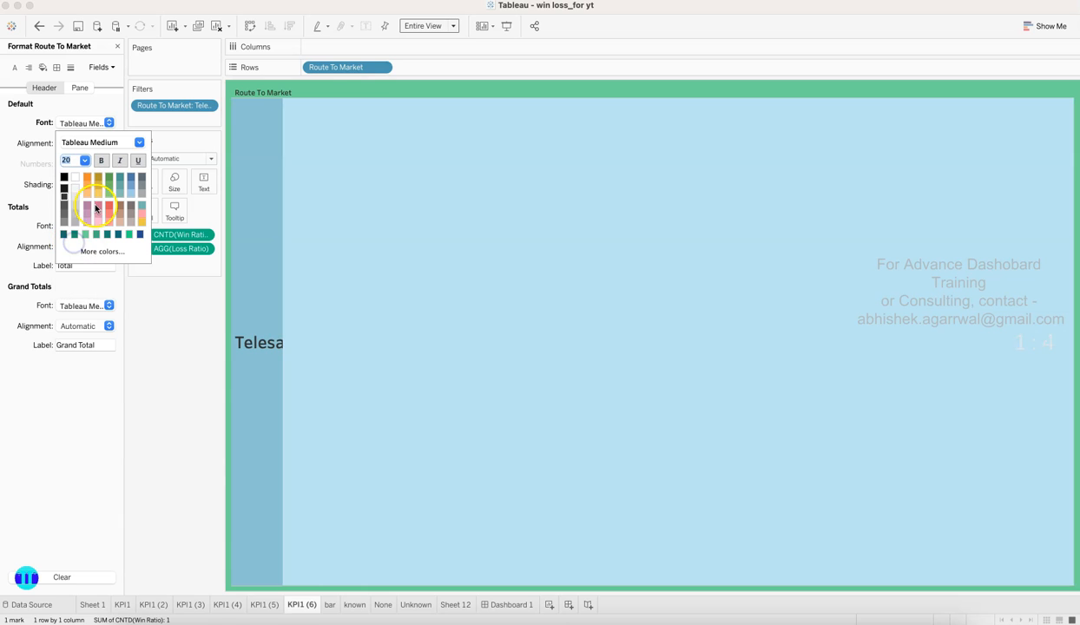
left_click(175, 391)
left_click(266, 389)
left_click(265, 389)
left_click(138, 416)
left_click(261, 112)
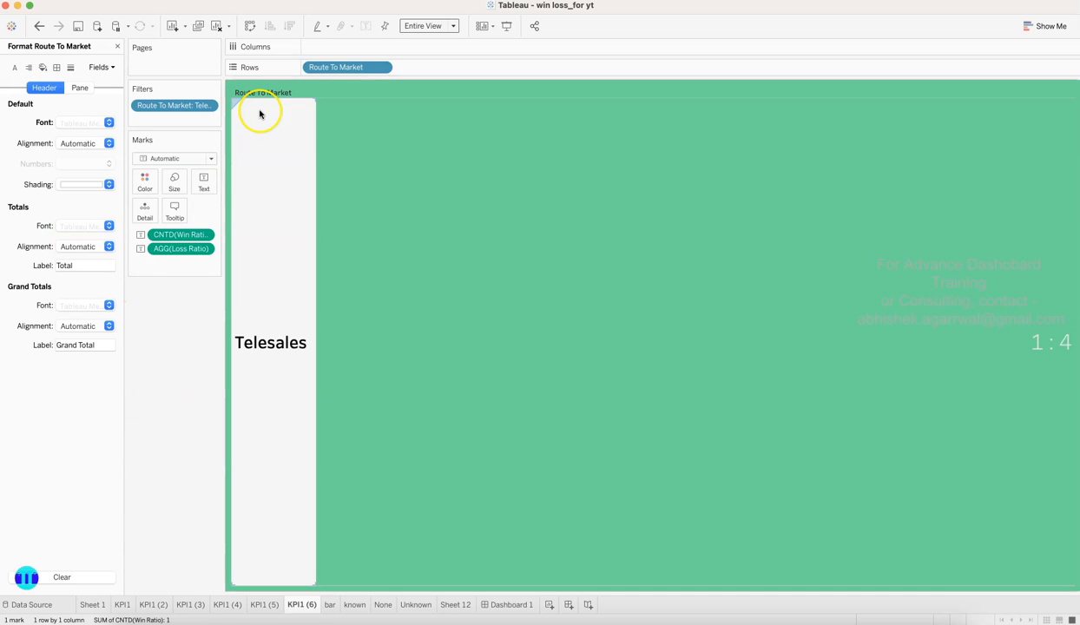
- Hide the Route To Market field label for rows on the KPI1 (6) sheet and close the formatting pane
left_click(273, 92)
right_click(272, 93)
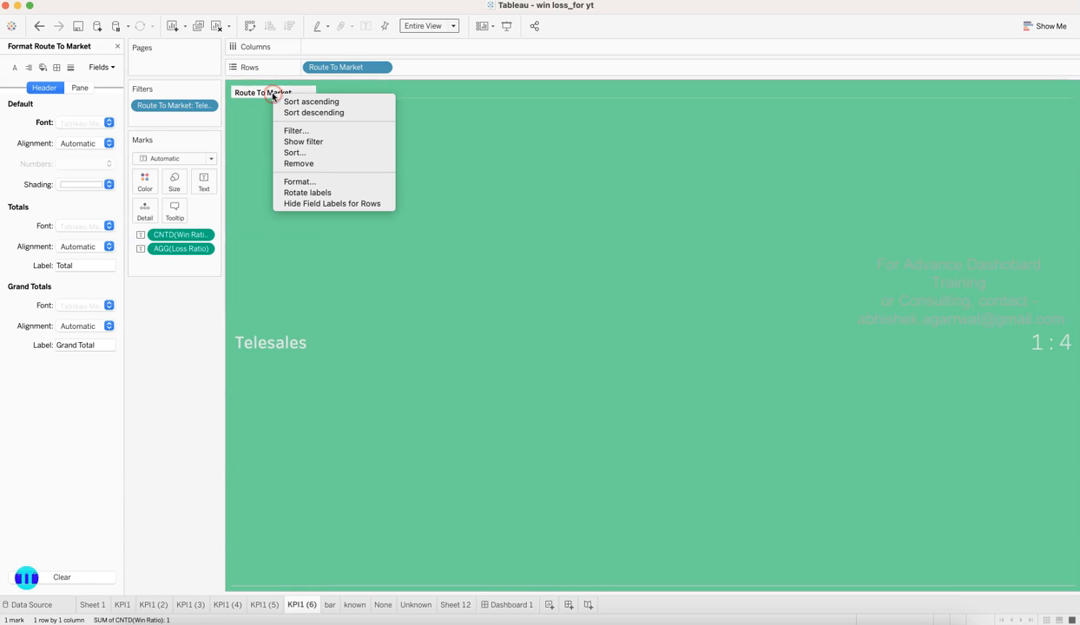
left_click(328, 203)
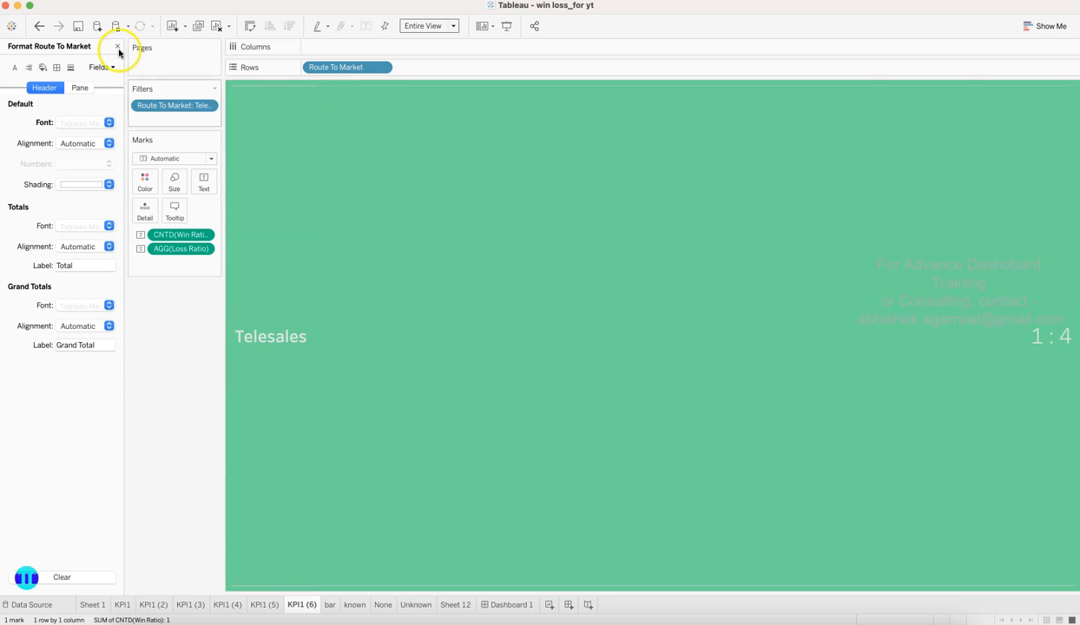
left_click(117, 47)
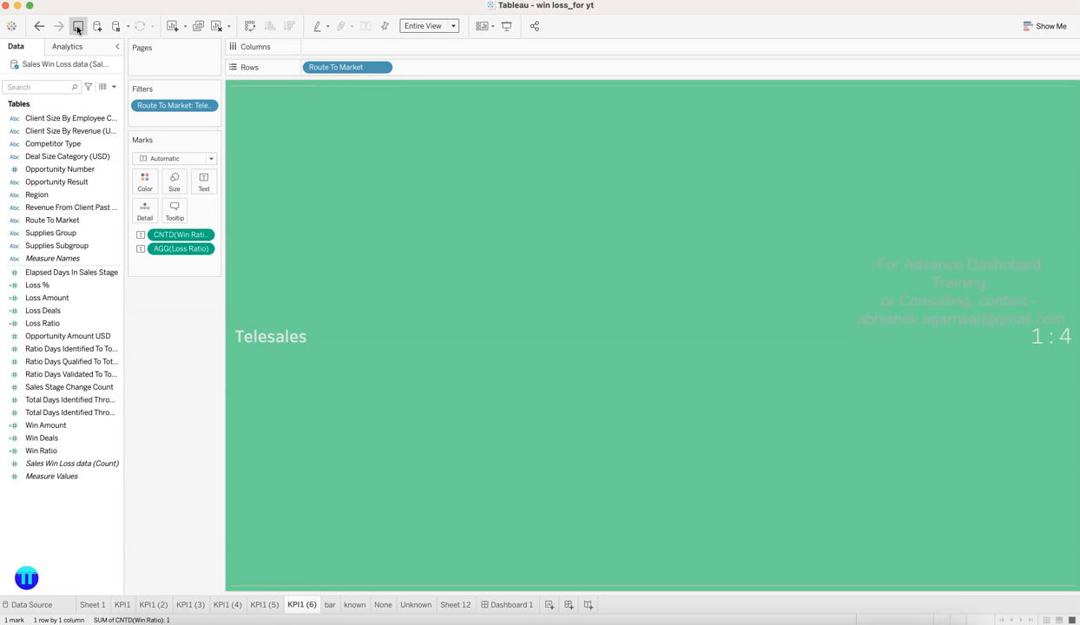
- On Dashboard 1, make the first KPI tile about twice as tall so its heading, ratio and sentence fit
left_click(512, 604)
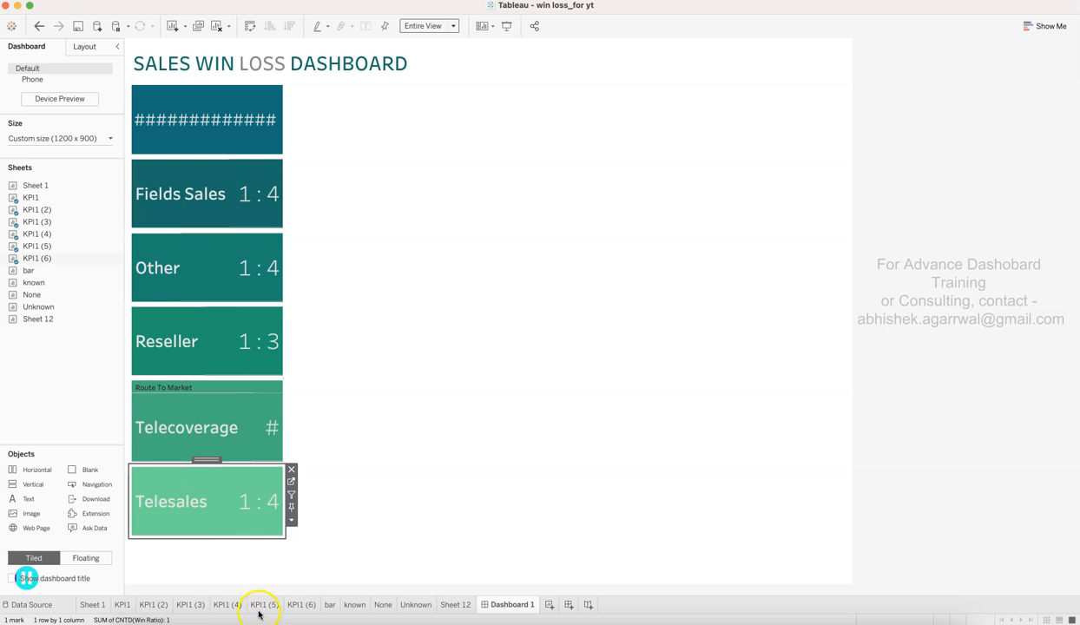
left_click(229, 141)
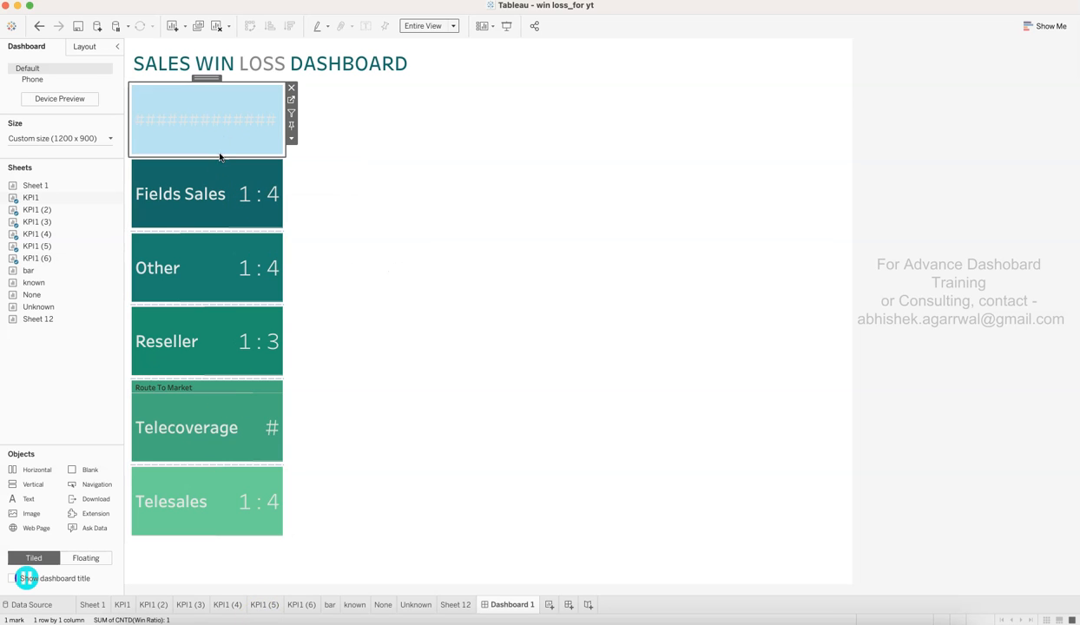
left_click_drag(220, 156, 233, 237)
left_click(233, 236)
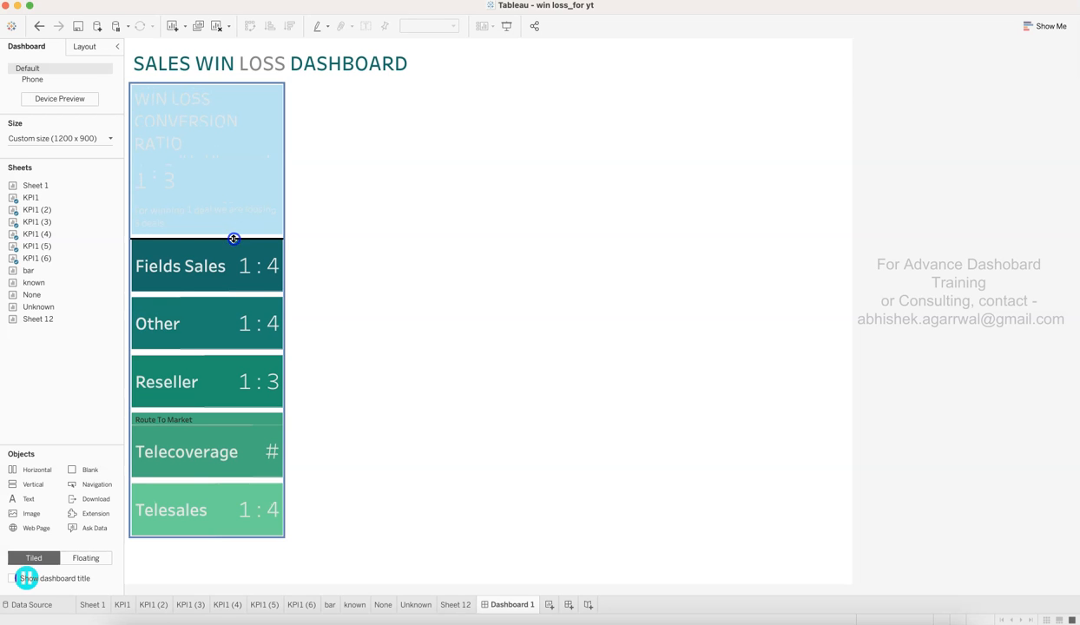
left_click(384, 204)
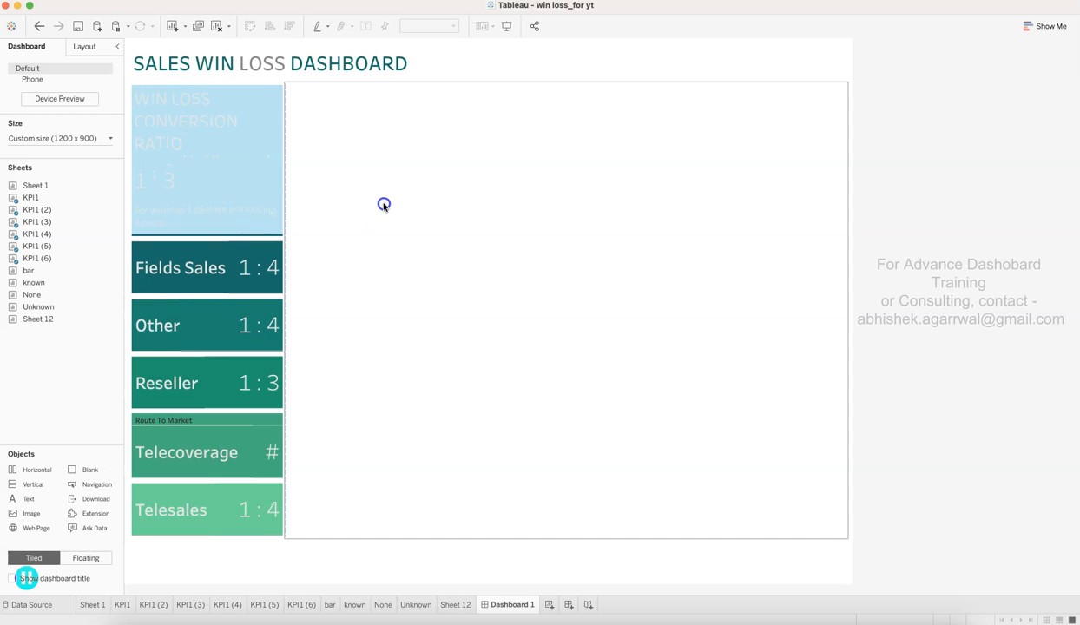
left_click(229, 155)
left_click(494, 128)
left_click(872, 282)
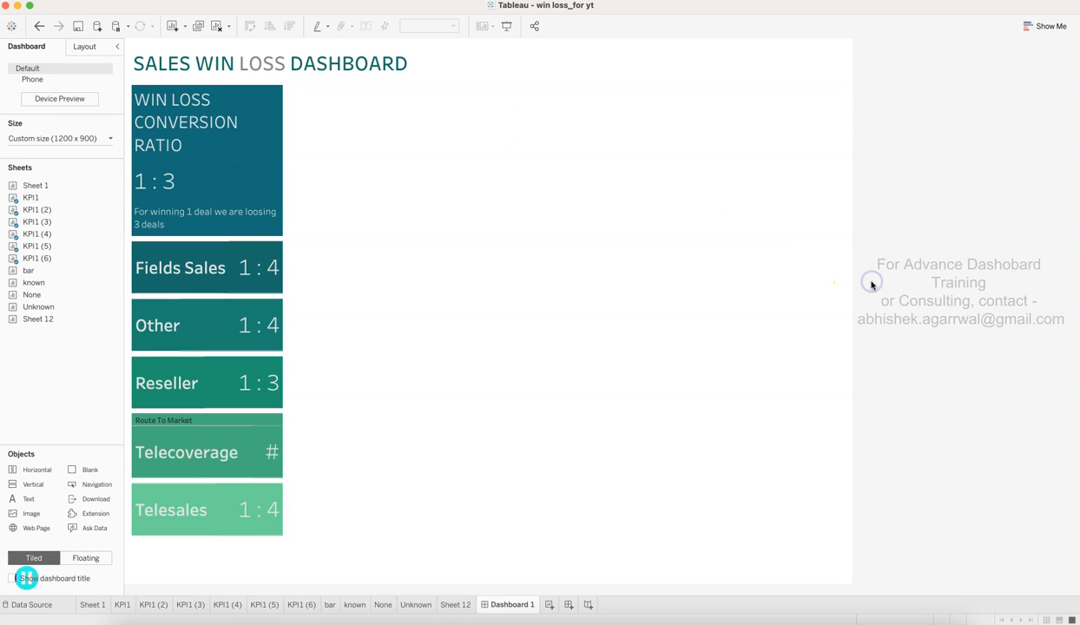
- Hide the Route To Market field label for rows on the dashboard's Telecoverage tile
right_click(175, 425)
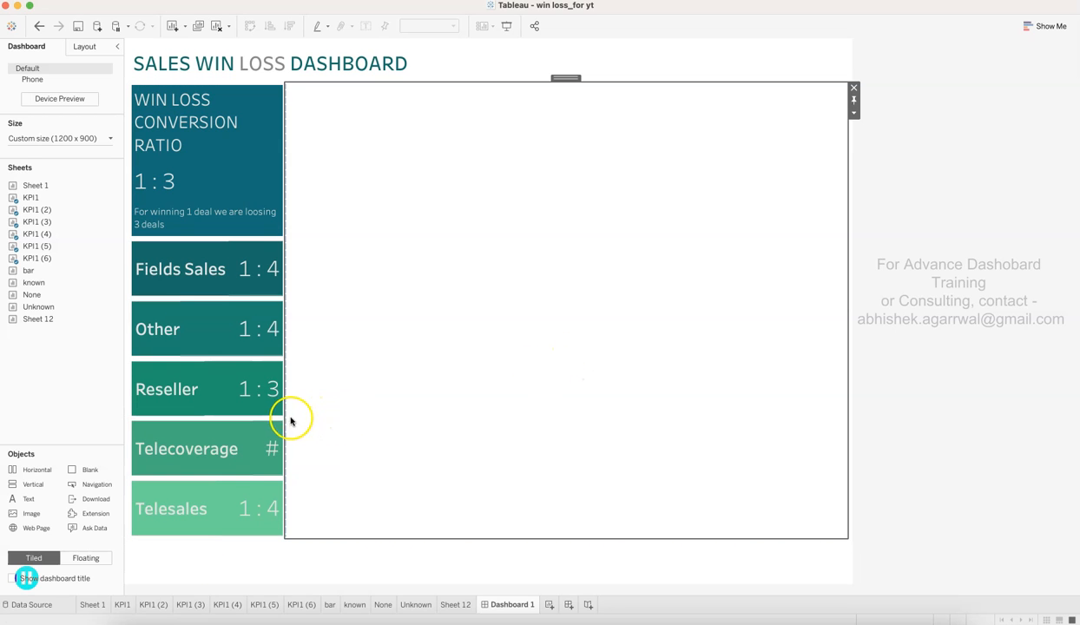
- Widen the KPI tile column until the conversion sentence fits on one line and the Telecoverage ratio displays in full
left_click_drag(284, 431, 301, 431)
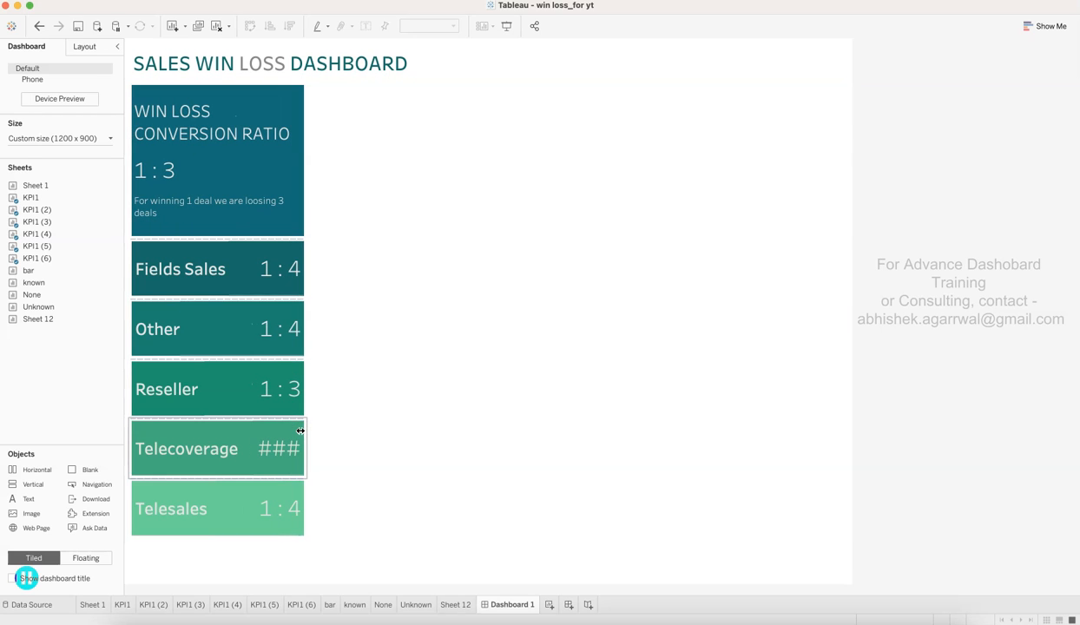
left_click_drag(306, 436, 318, 435)
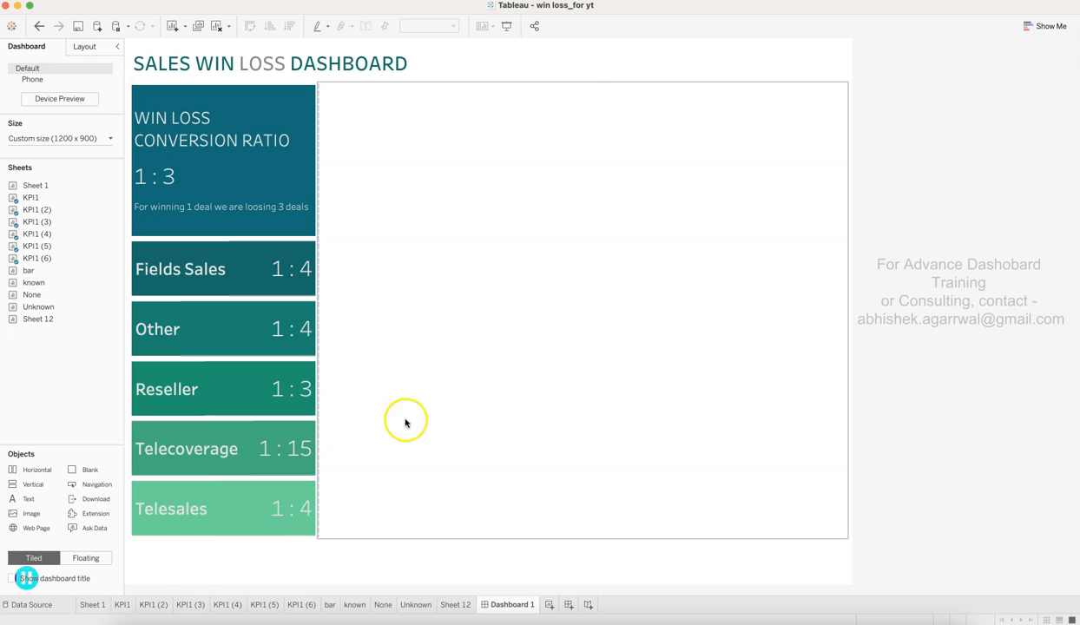
left_click(456, 426)
left_click(870, 370)
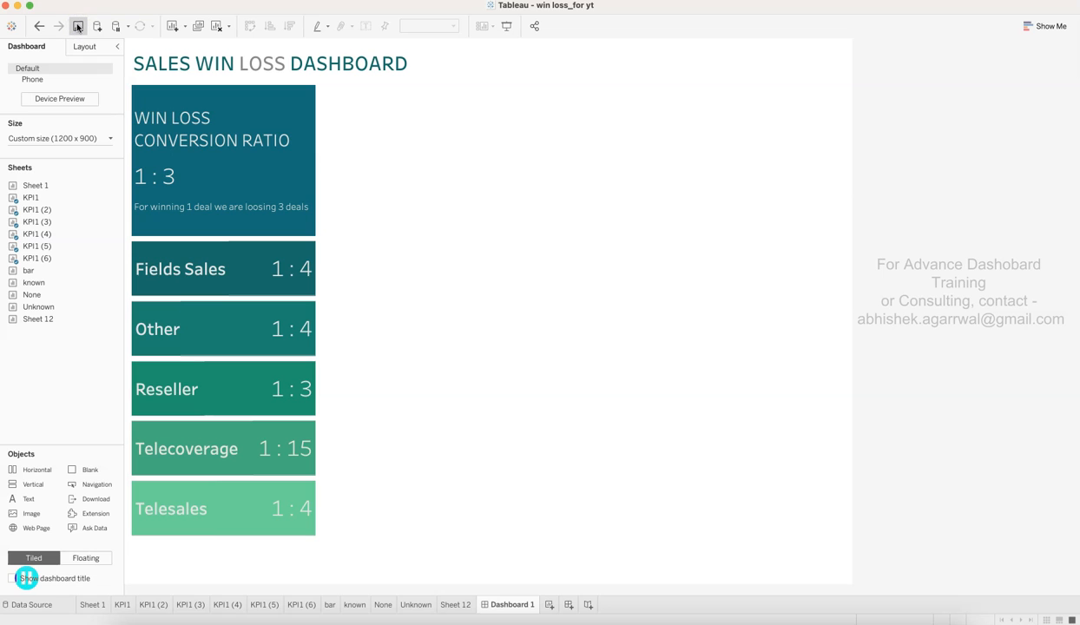
- Examine how the large blank area and the KPI tiles are nested in the dashboard's item hierarchy
left_click(408, 225)
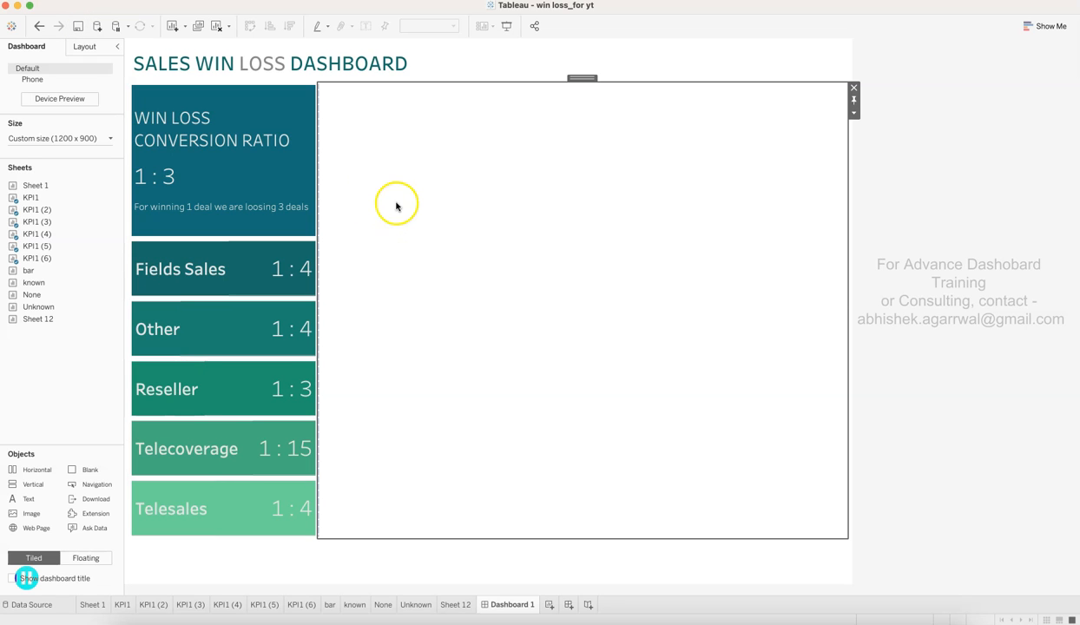
left_click(86, 49)
left_click(13, 417)
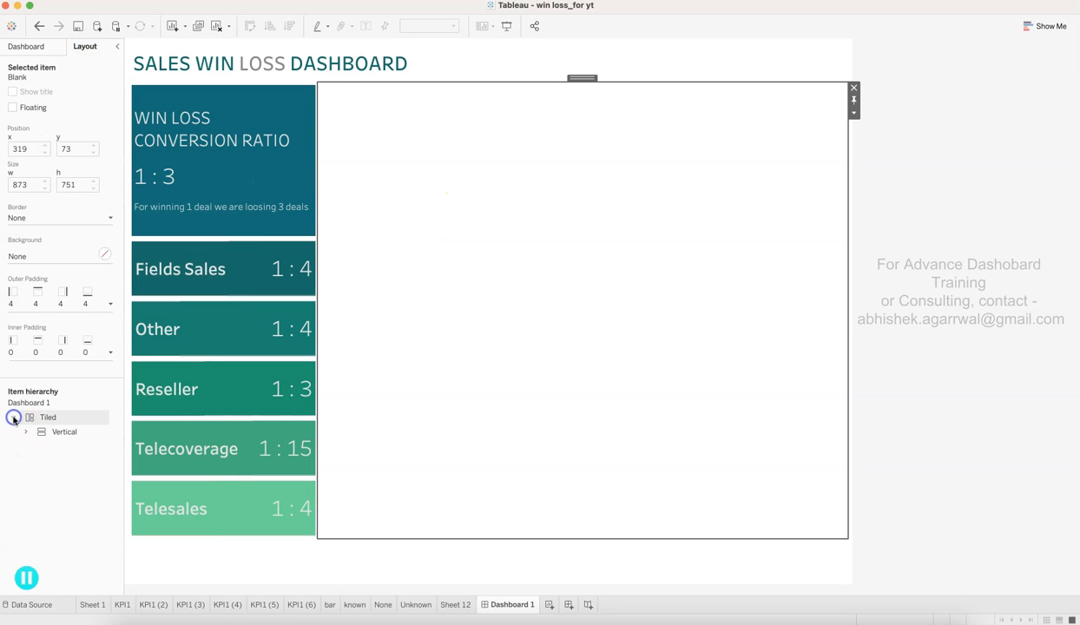
left_click(25, 432)
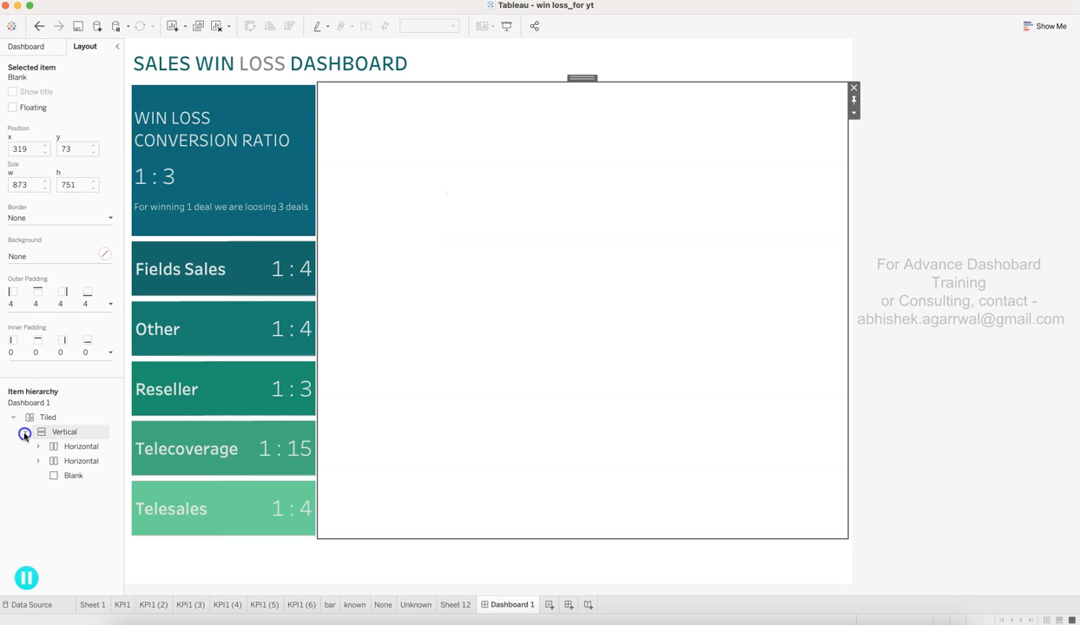
left_click(217, 464)
left_click(459, 341)
left_click(219, 429)
left_click(584, 322)
left_click(52, 47)
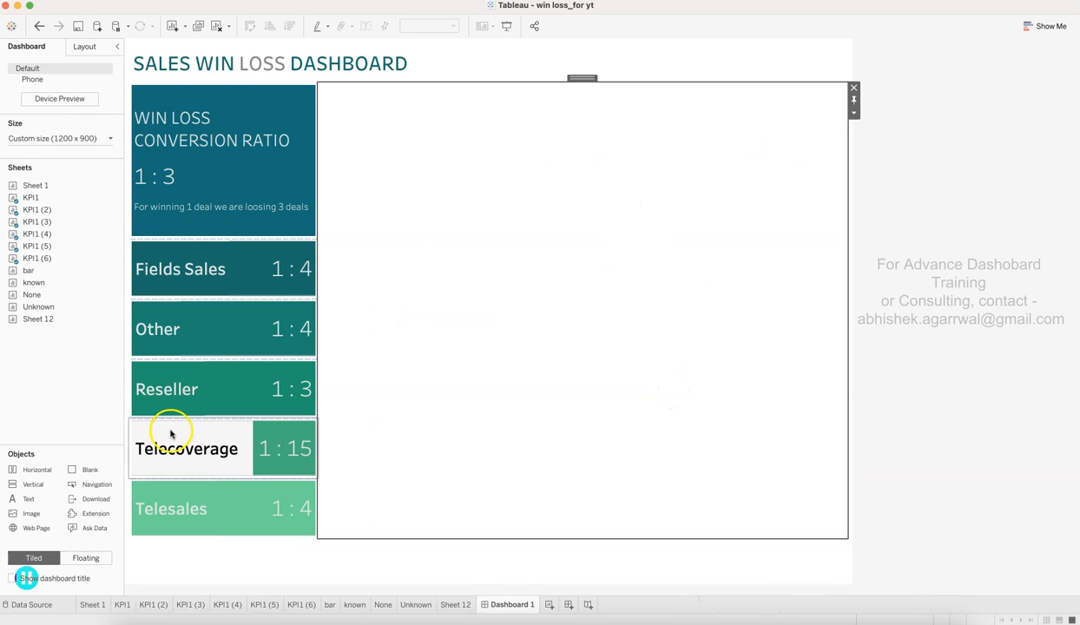
- Insert a vertical container beside the KPI column and size both so the ratios fit and the container fills the remaining width
left_click_drag(33, 483, 320, 396)
left_click(428, 375)
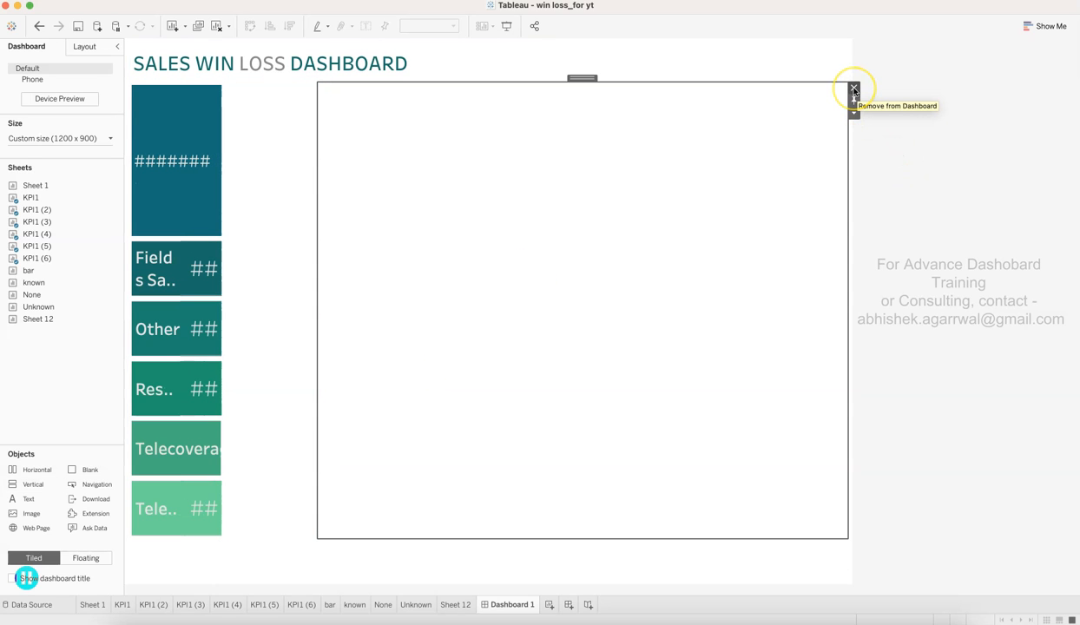
left_click_drag(316, 273, 830, 280)
left_click(254, 260)
left_click_drag(253, 261, 321, 262)
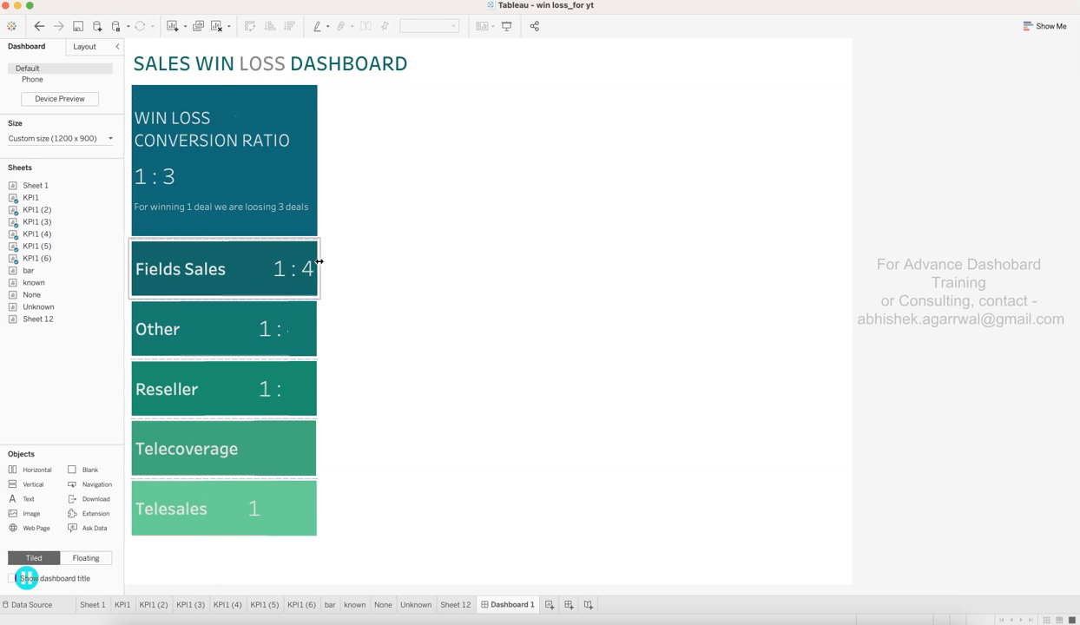
left_click_drag(318, 251, 314, 254)
left_click(388, 280)
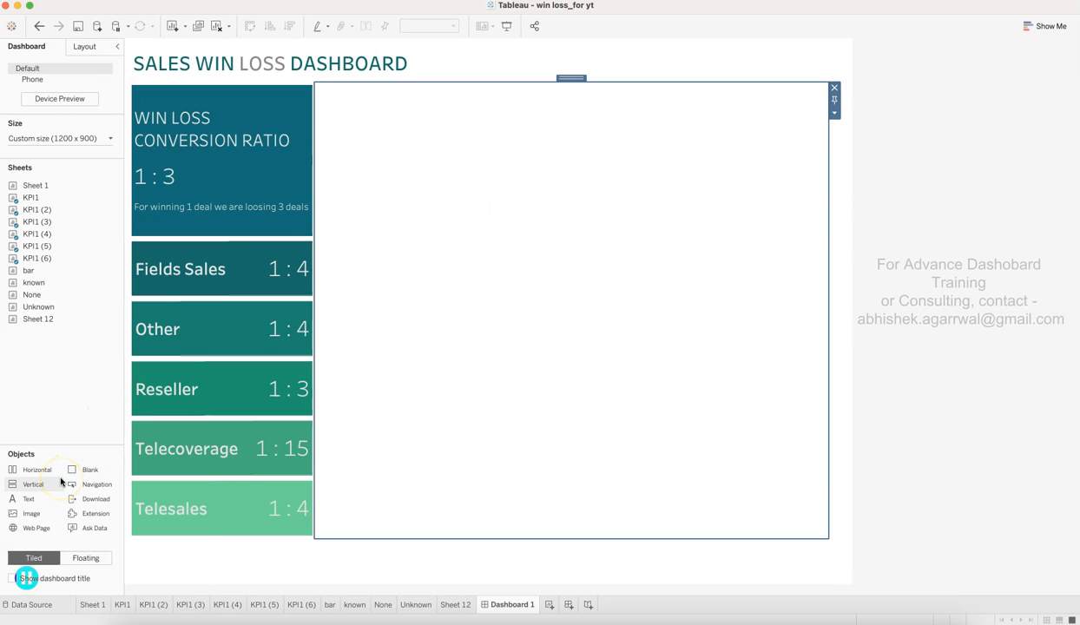
- Place a blank object in the new vertical container and stretch the container across the area beside the KPI tiles
left_click_drag(84, 469, 449, 422)
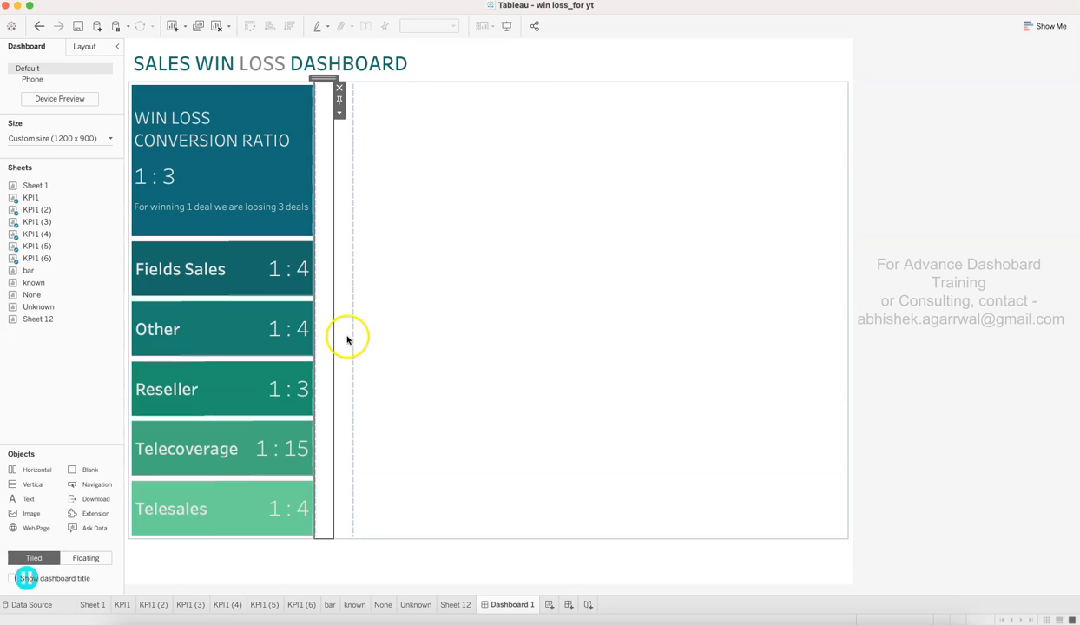
left_click_drag(337, 333, 849, 326)
left_click(586, 295)
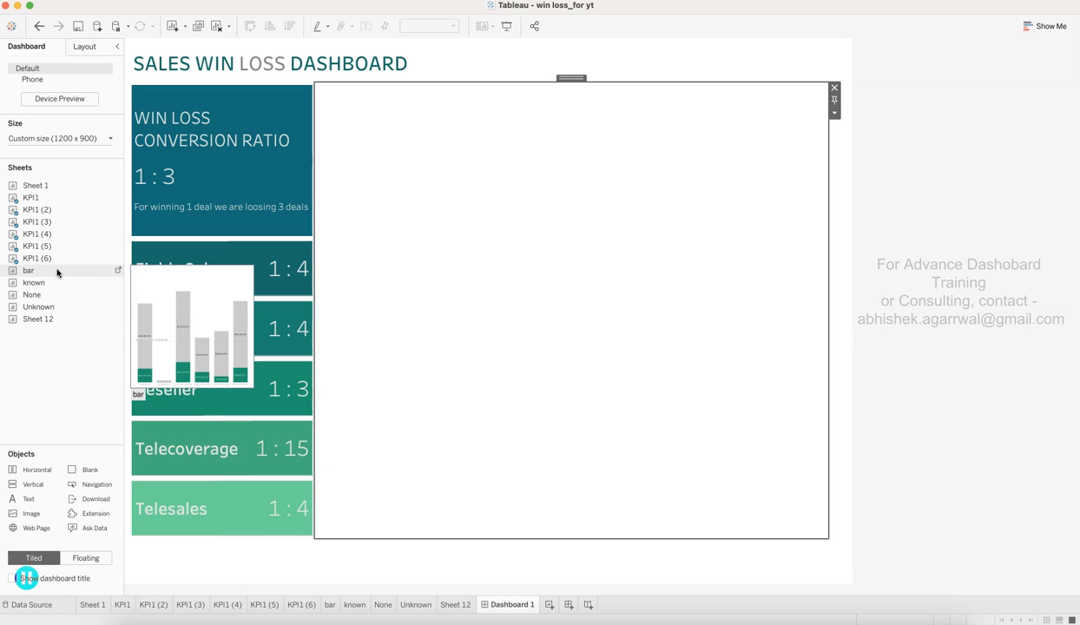
- Add the bar sheet above the blank and shorten it to the height of the first KPI tile
left_click_drag(58, 273, 536, 102)
left_click(509, 402)
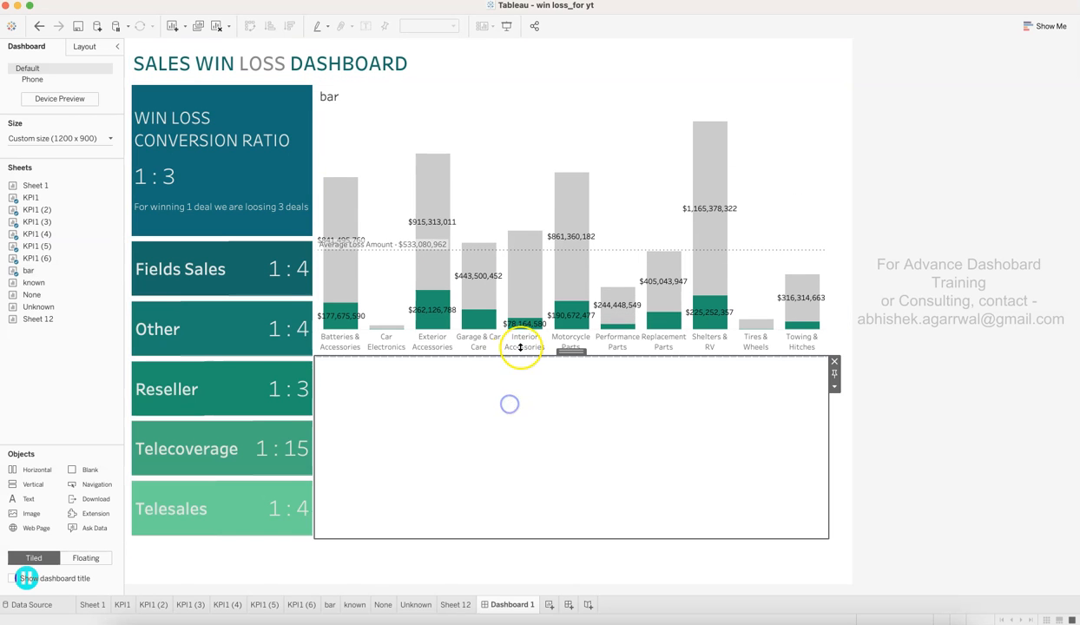
left_click_drag(533, 357, 543, 239)
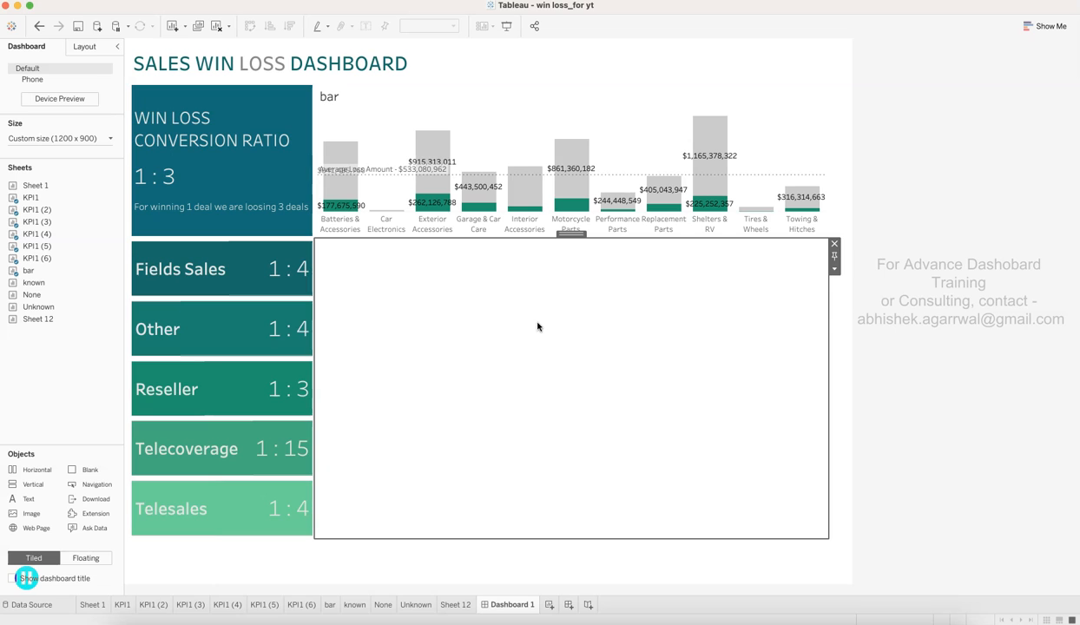
- Add a horizontal container below the bar chart, leaving a thin blank strip between the two
left_click_drag(47, 469, 487, 277)
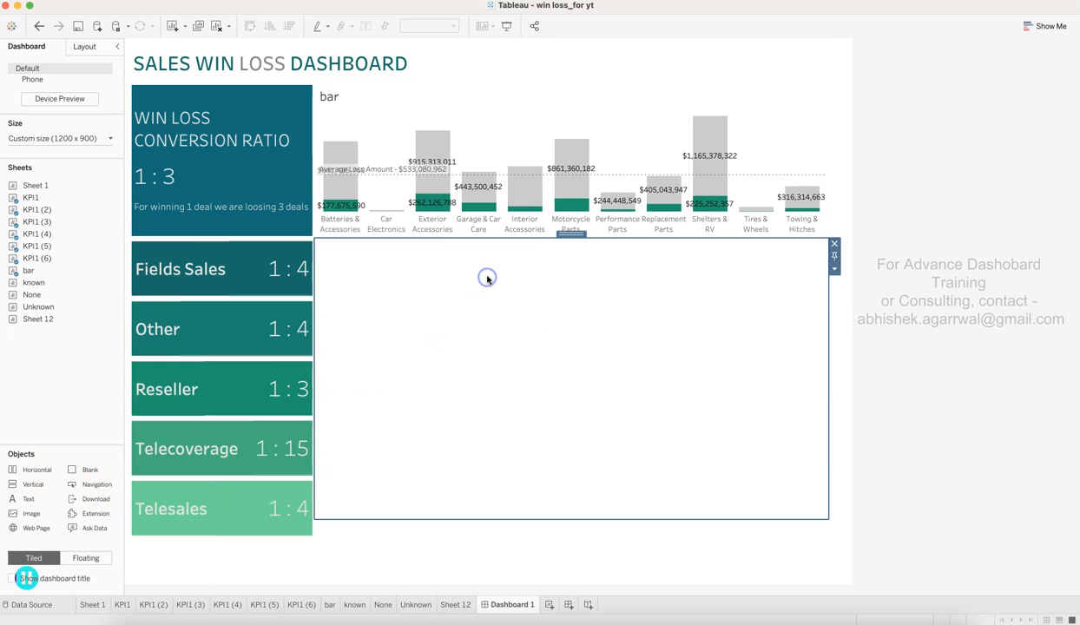
key("super+z")
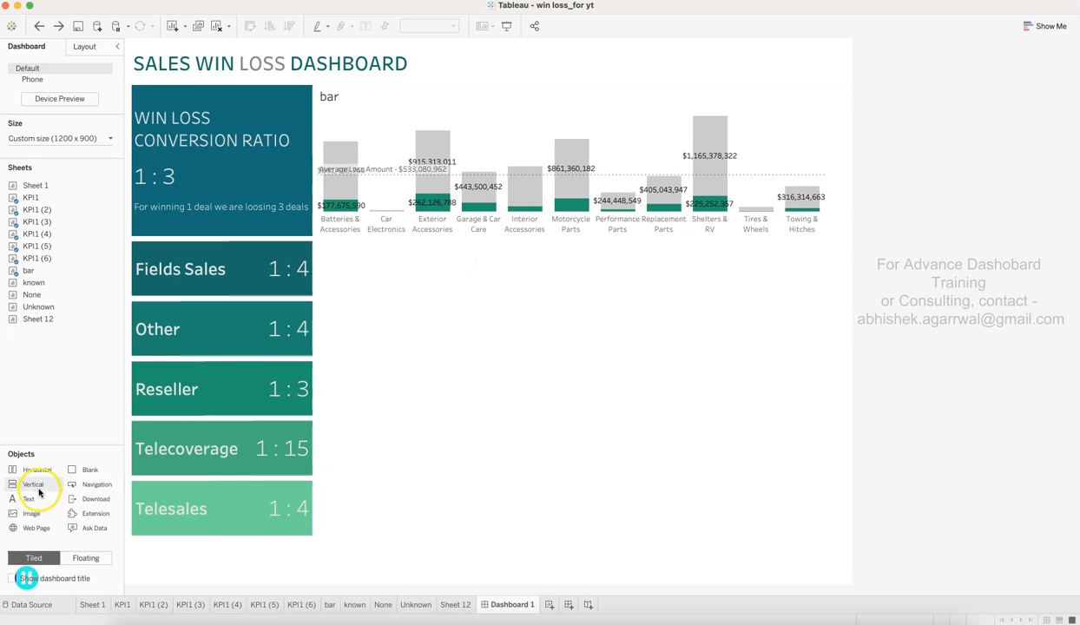
left_click_drag(37, 470, 498, 519)
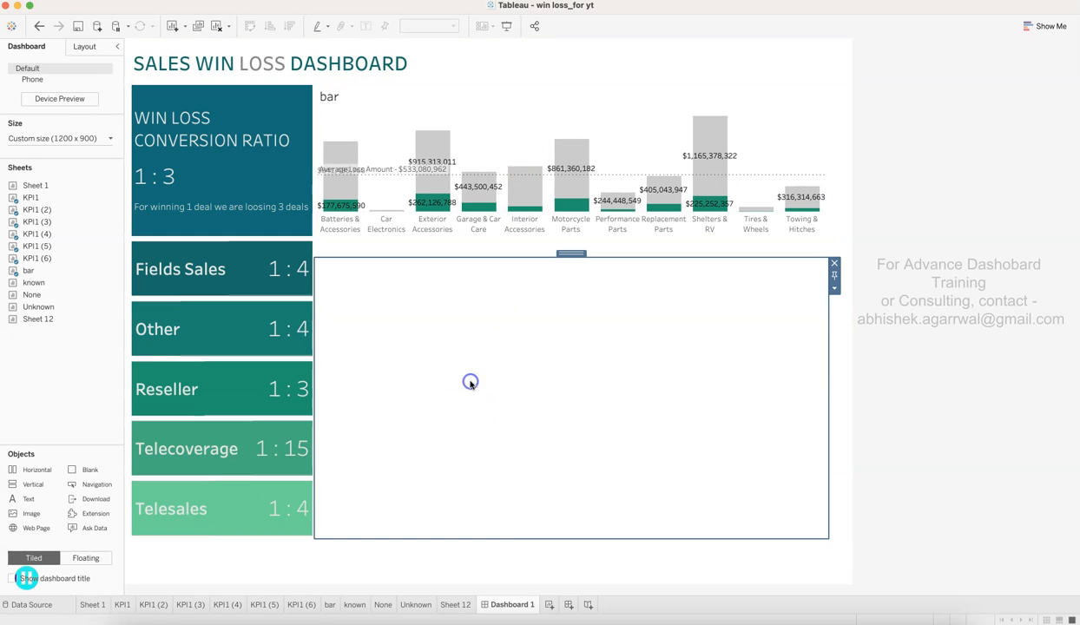
left_click(458, 250)
left_click(459, 282)
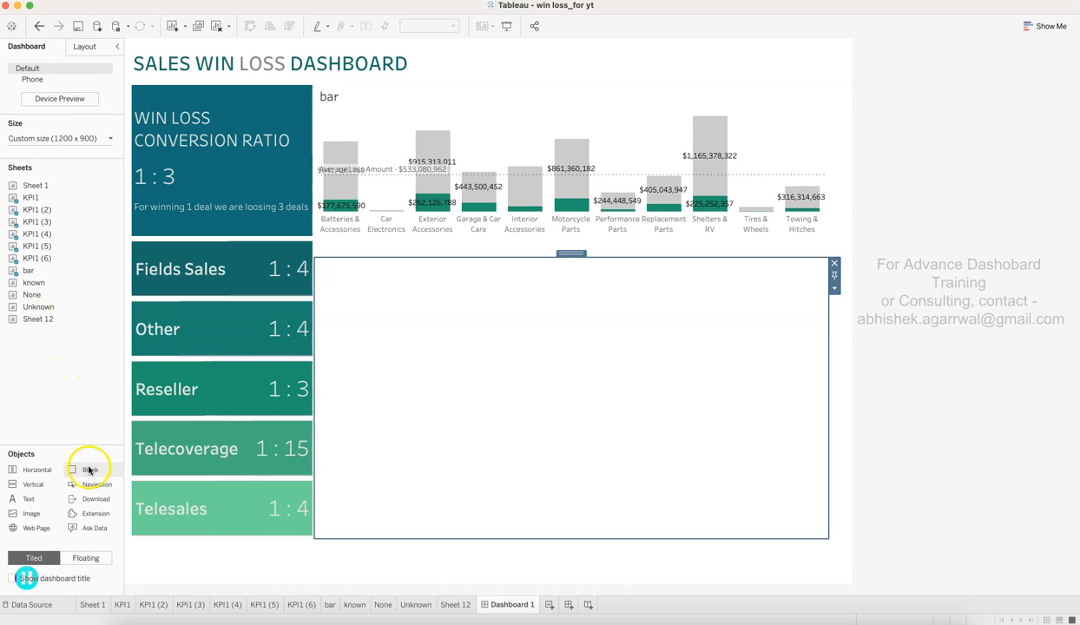
- Insert a blank object into the horizontal container below the thin blank strip
left_click_drag(89, 470, 463, 417)
mouse_move(422, 518)
left_mouse_down()
mouse_move(432, 310)
mouse_move(470, 233)
left_mouse_up()
left_click(444, 356)
mouse_move(438, 279)
left_mouse_down()
mouse_move(459, 266)
mouse_move(475, 513)
mouse_move(537, 264)
mouse_move(525, 262)
left_mouse_up()
left_click(522, 266)
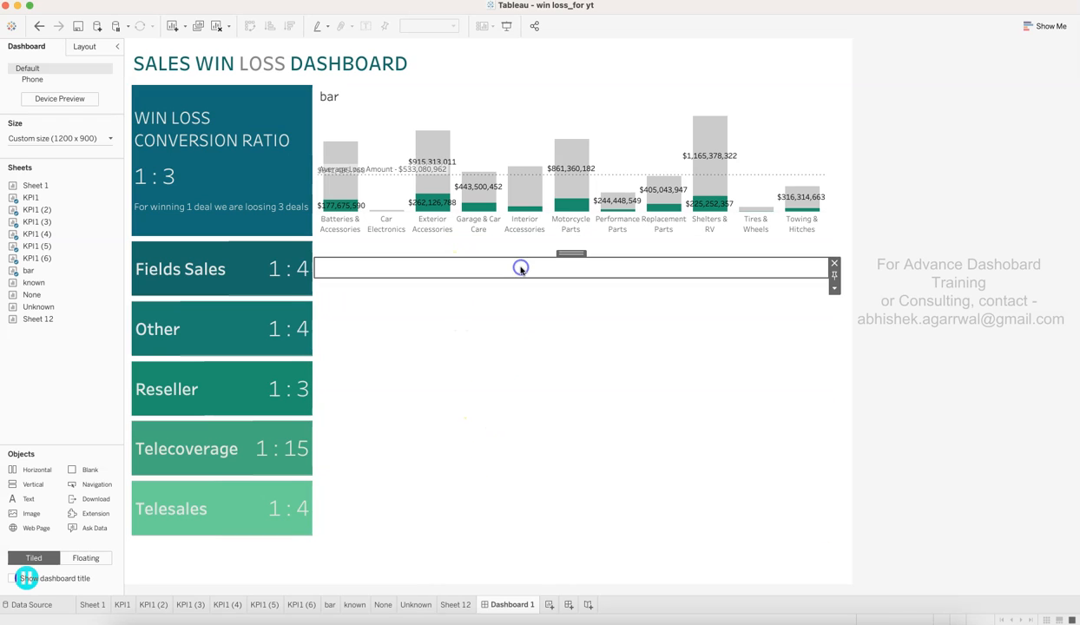
- Select the horizontal container in the item hierarchy and stretch it downward to a height of about 430
left_click(86, 46)
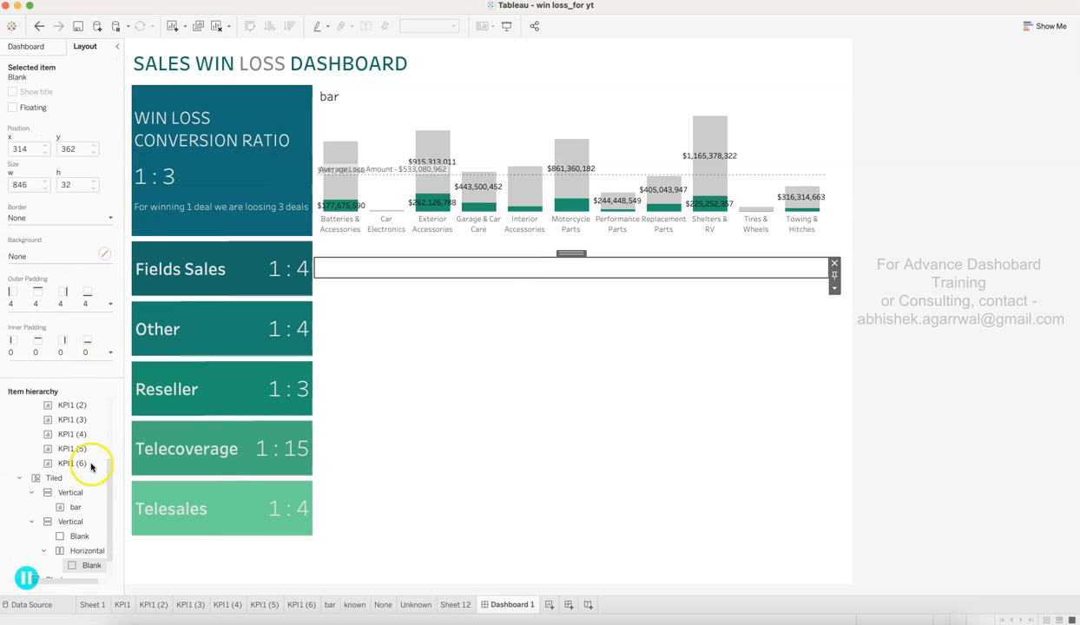
scroll(91, 493, "down", 1)
scroll(90, 493, "right", 1)
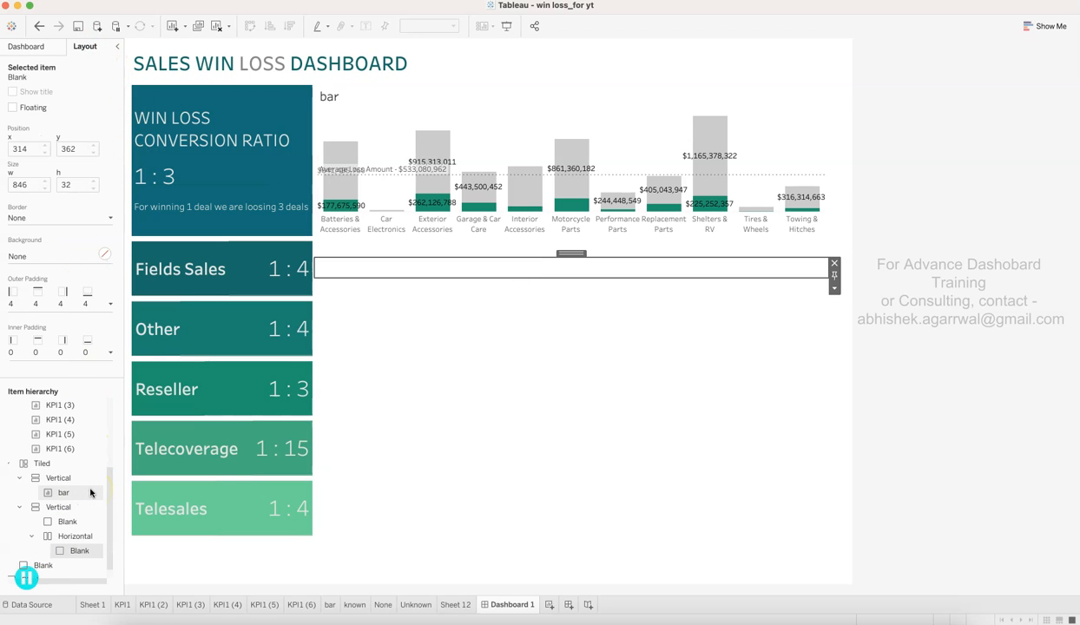
left_click(400, 252)
left_click(396, 262)
left_click(398, 344)
left_click(97, 537)
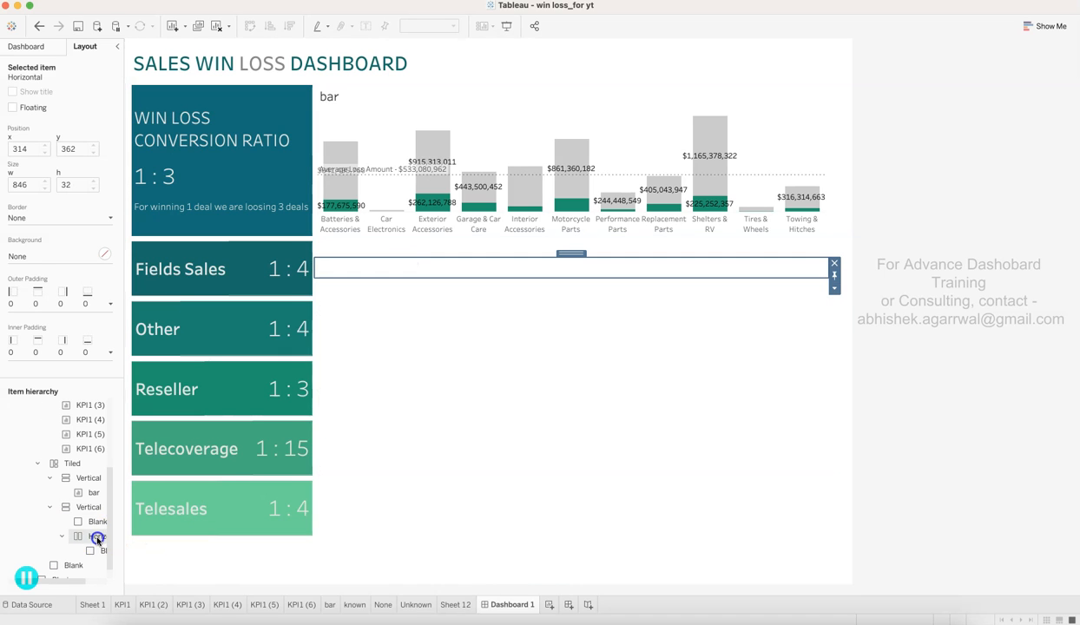
left_click_drag(483, 278, 499, 550)
left_click(480, 427)
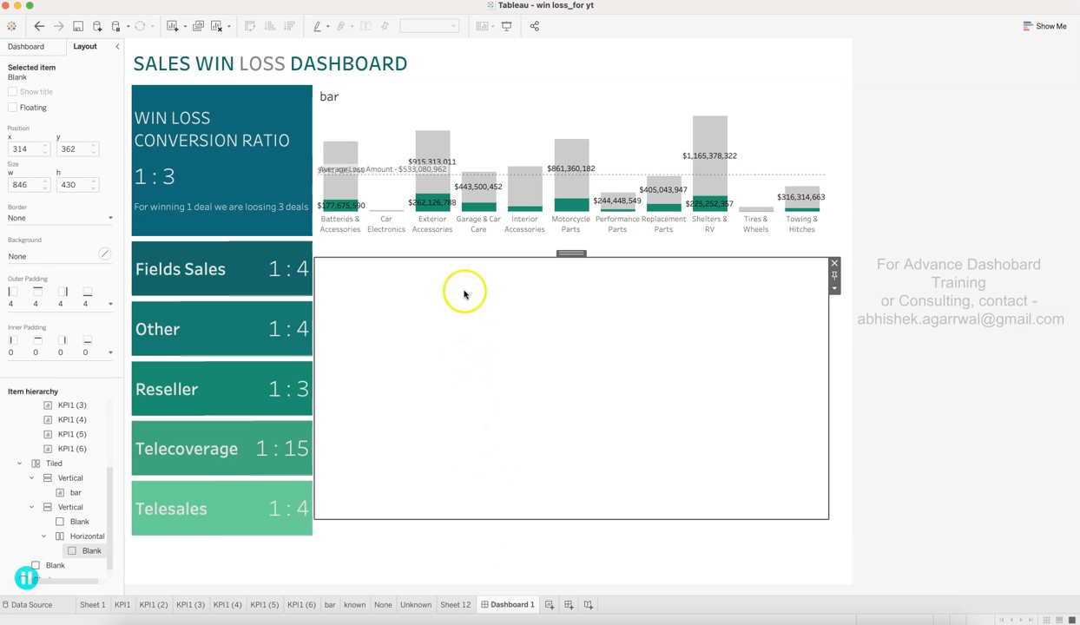
- Add a narrow vertical container beside the blank in the horizontal container and place the known sheet in it
left_click(52, 53)
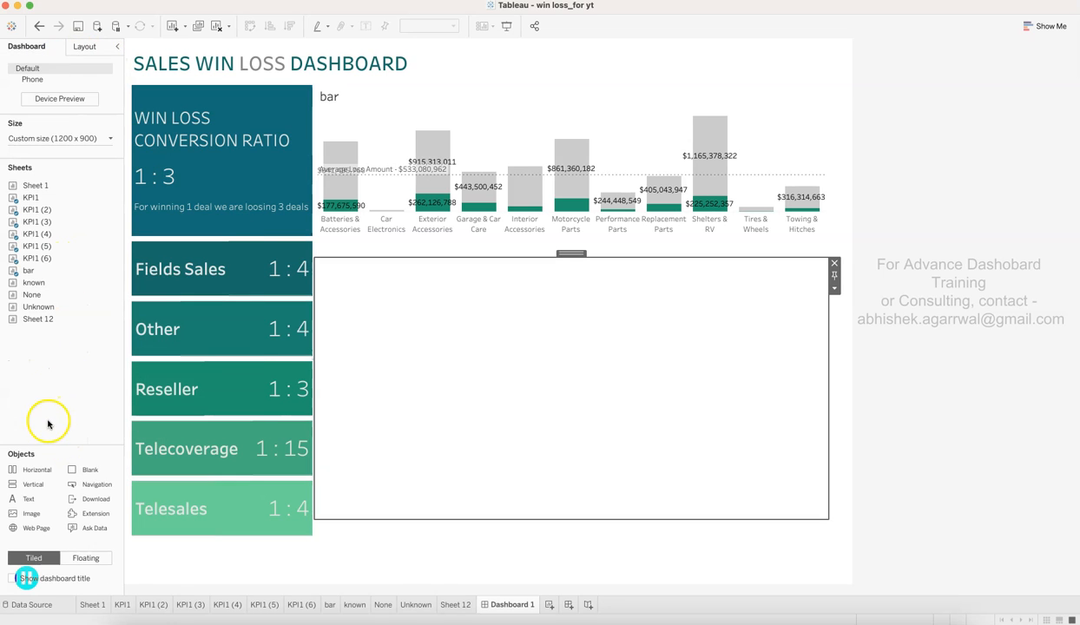
left_click_drag(43, 476, 361, 372)
left_click_drag(815, 371, 468, 365)
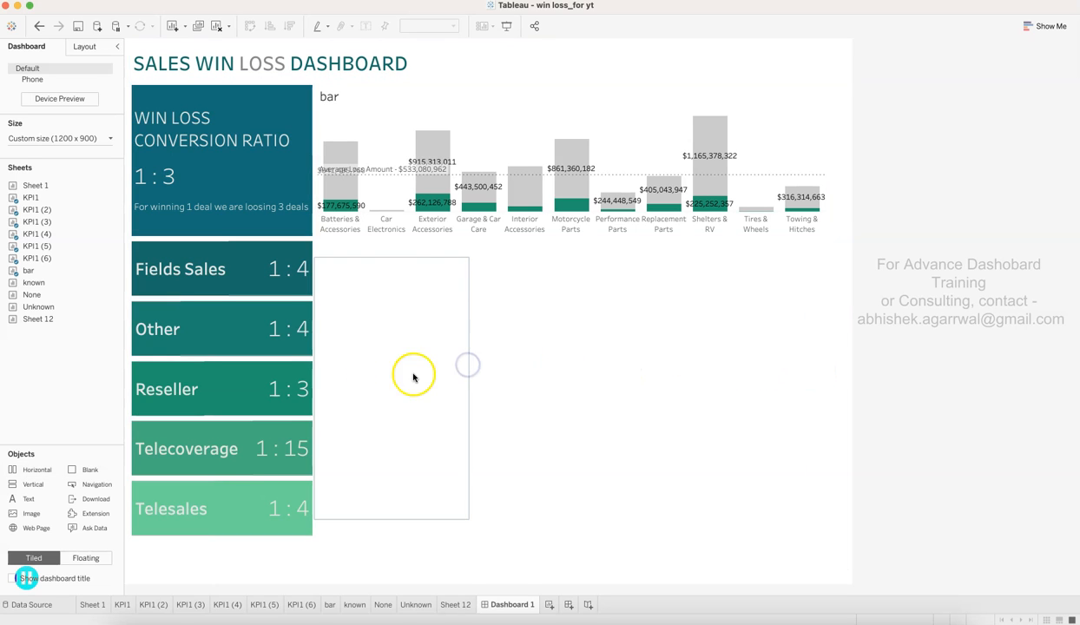
left_click(410, 374)
left_click_drag(34, 282, 444, 345)
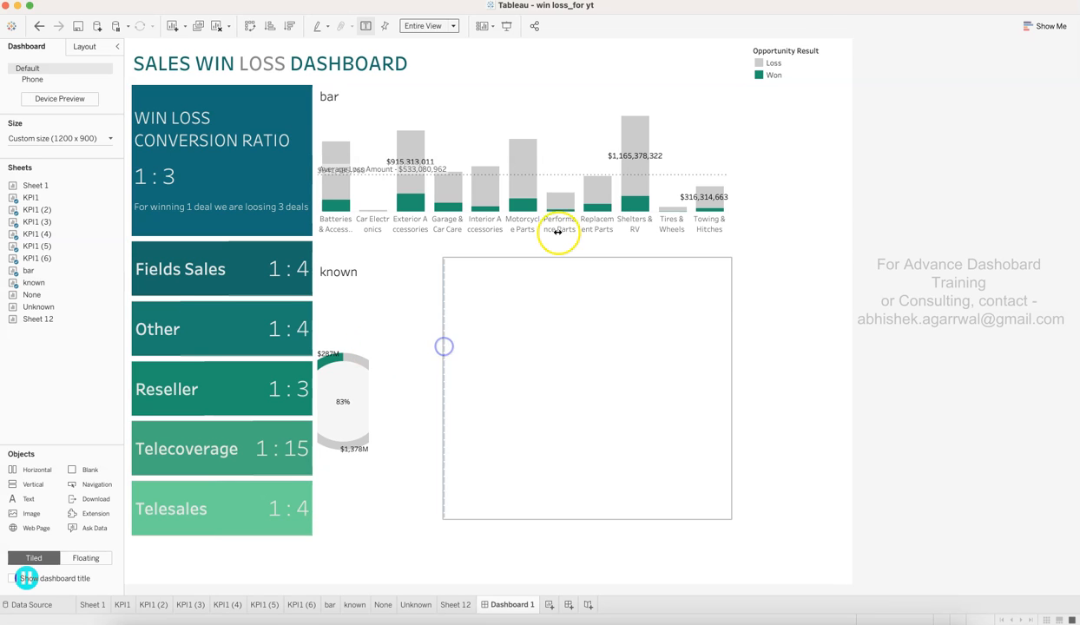
- Remove the layout container holding the Opportunity Result legend from the dashboard
left_click(814, 65)
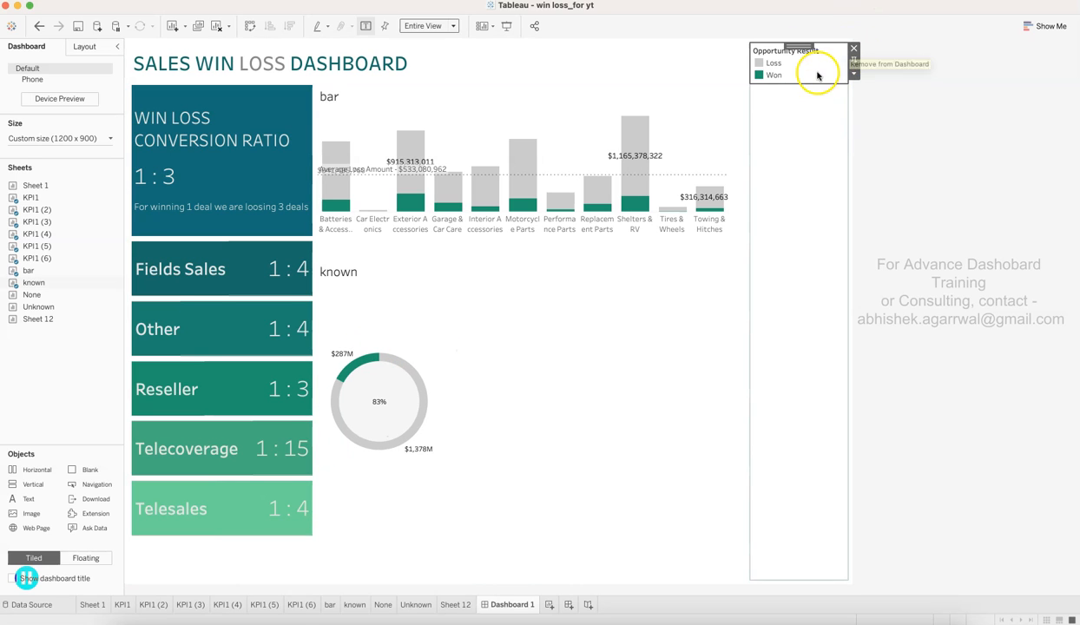
double_click(804, 47)
left_click(854, 47)
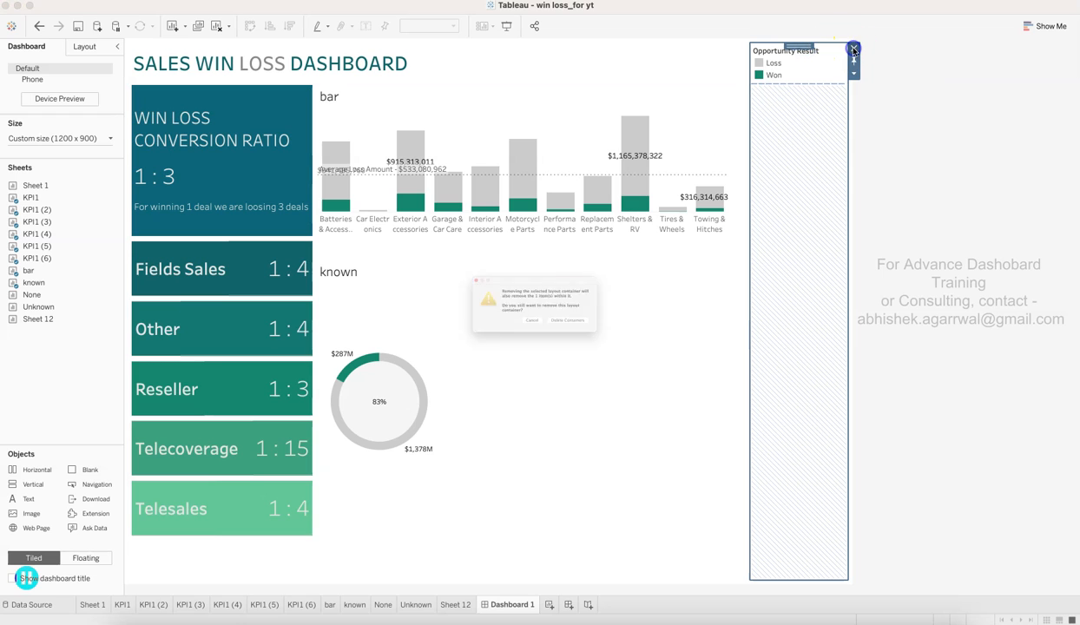
left_click(626, 338)
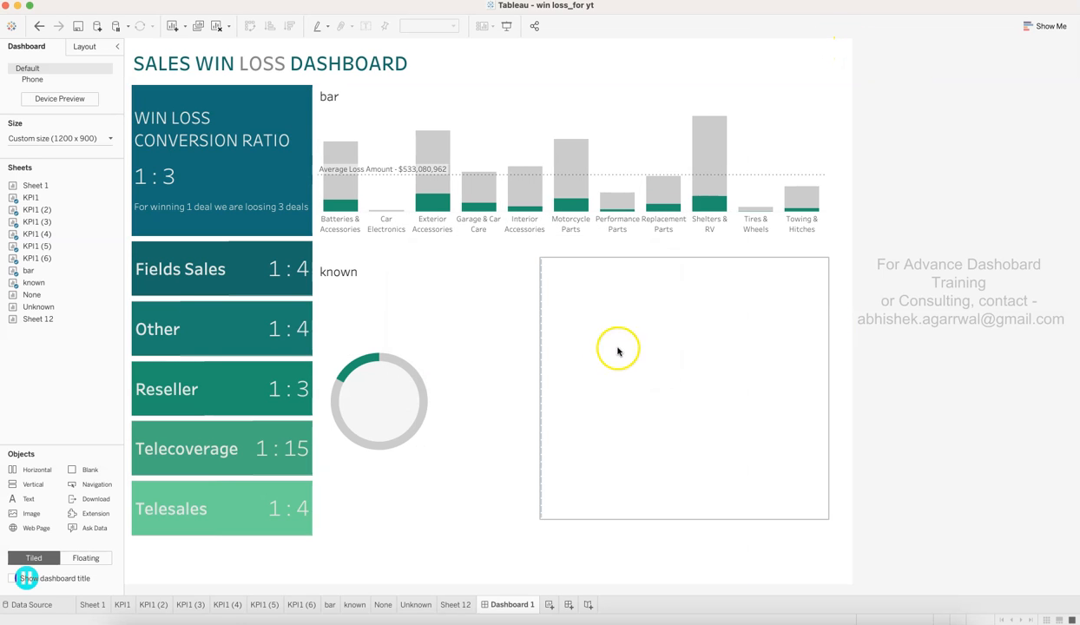
- Stack the None and Unknown donut sheets below the known sheet in the vertical container
left_click(471, 380)
left_click_drag(53, 294, 407, 470)
mouse_move(63, 308)
left_click_drag(63, 308, 392, 505)
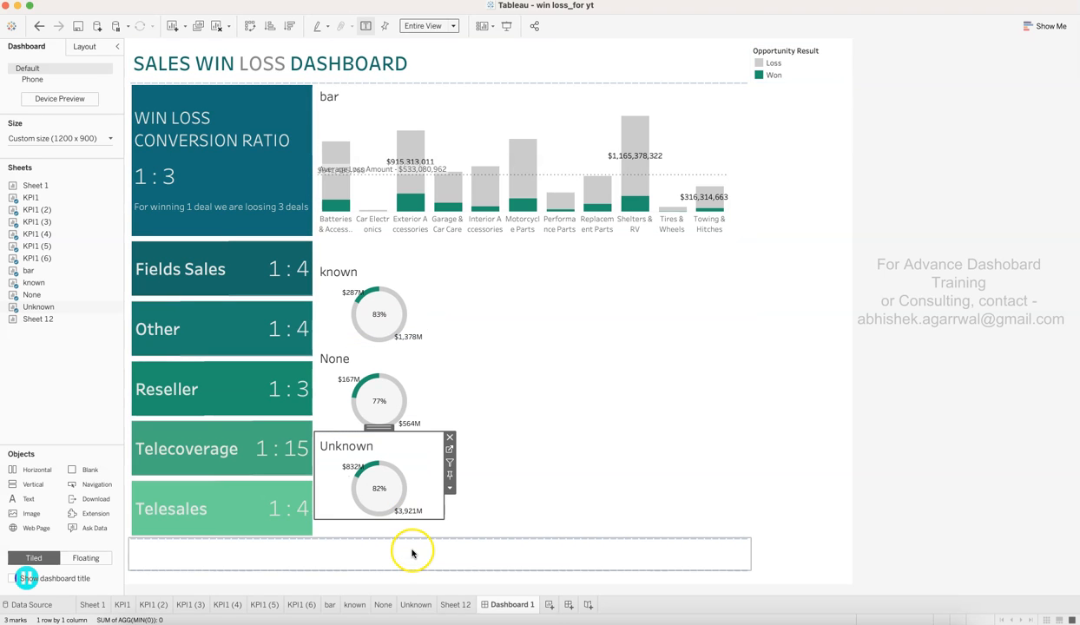
- Check where the blank beside the donut charts sits in the item hierarchy
left_click(414, 529)
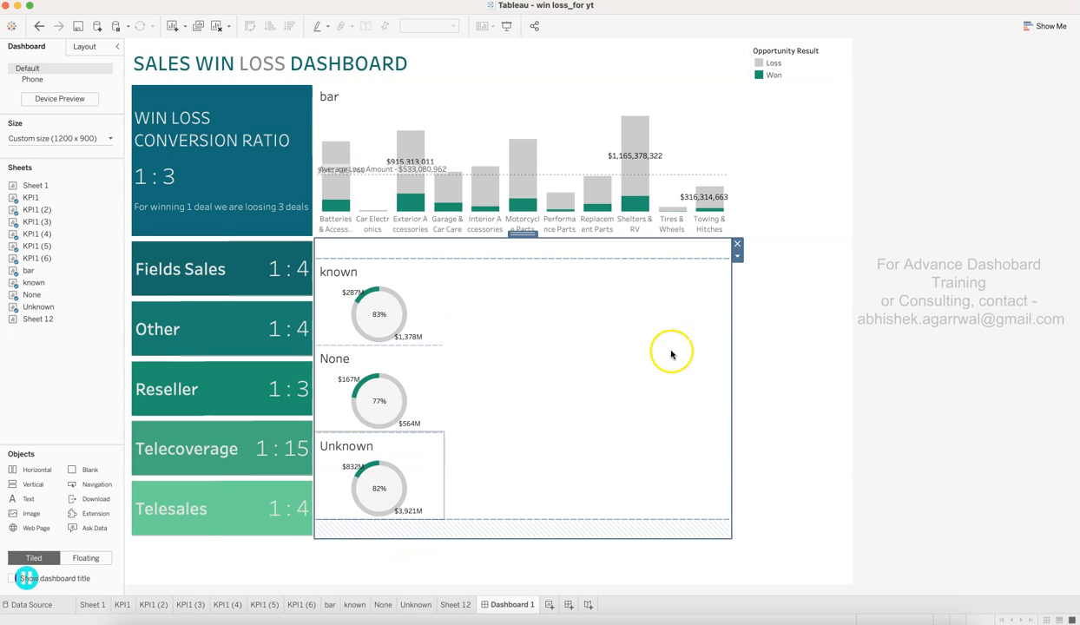
left_click(516, 251)
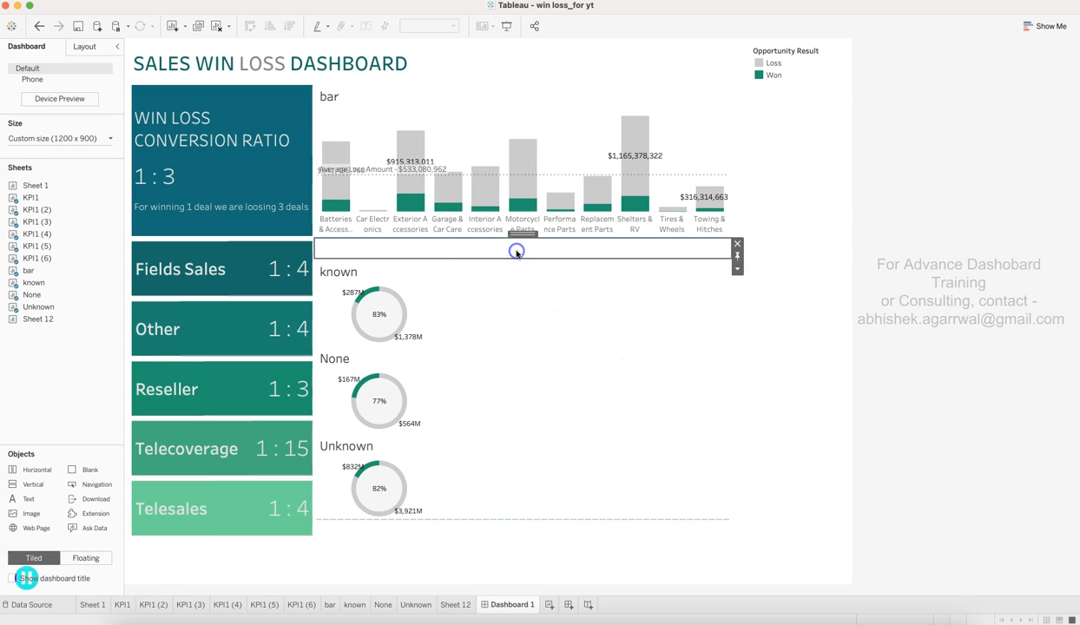
left_click_drag(635, 253, 558, 313)
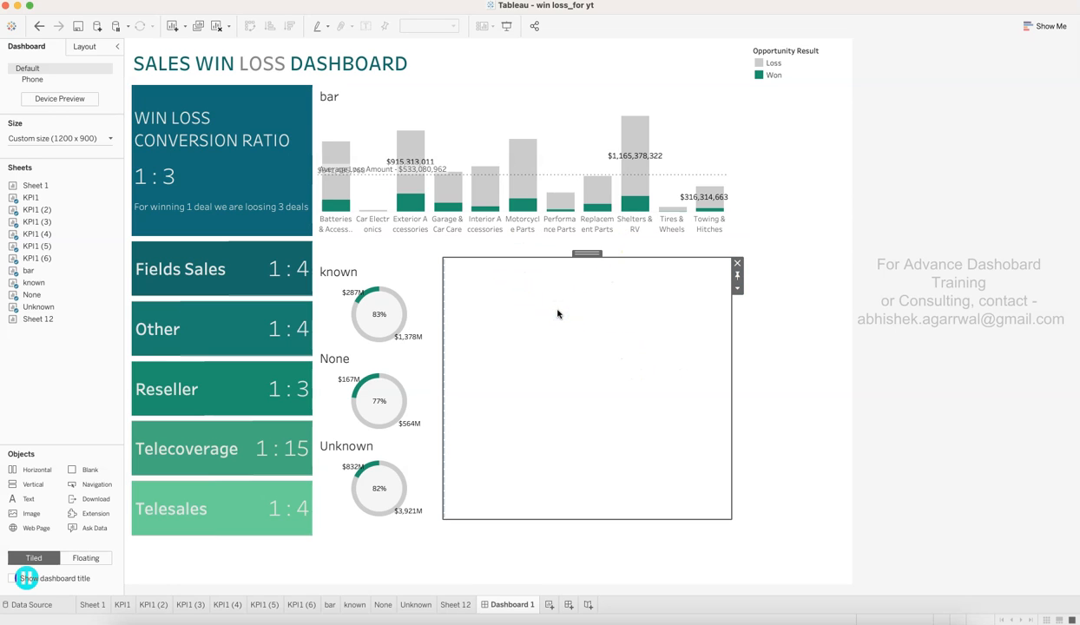
left_click(90, 49)
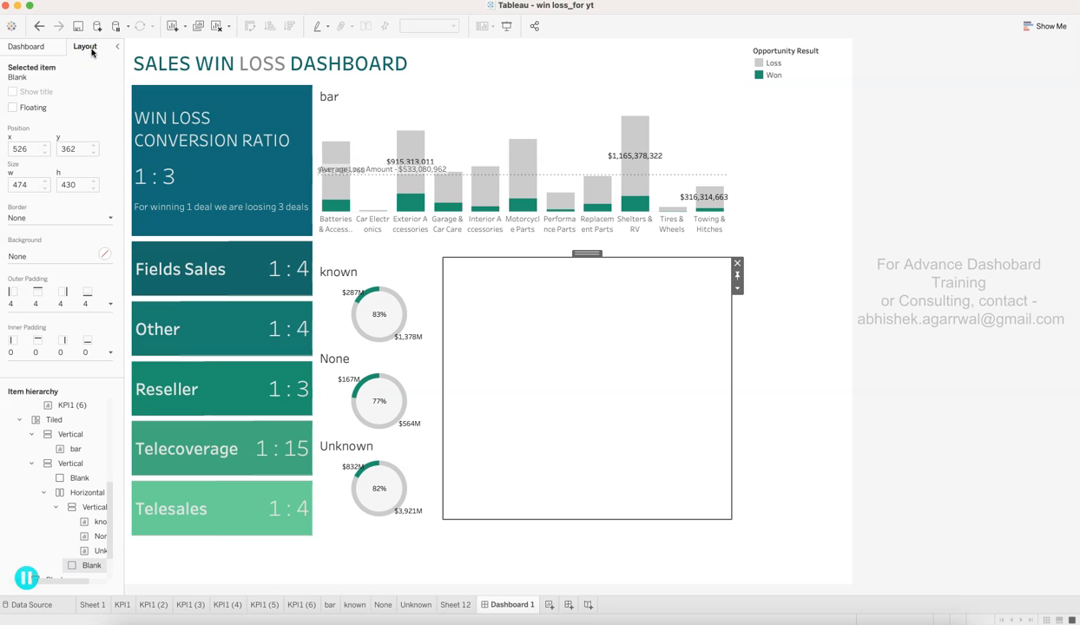
left_click(47, 49)
mouse_move(64, 304)
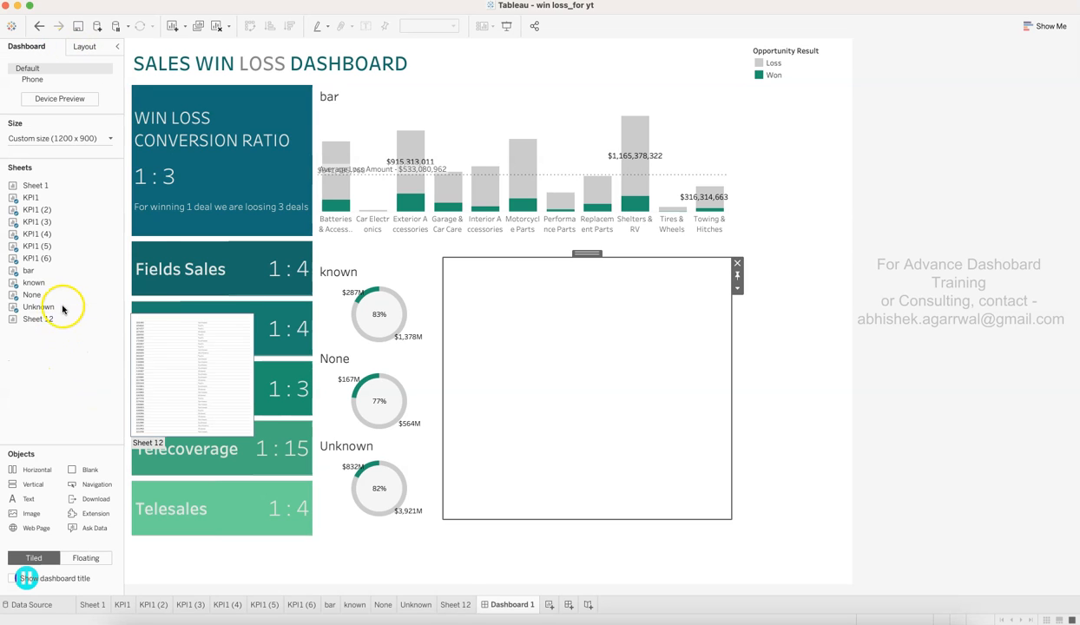
- Place Sheet 12 between the donut charts and the blank, and remove that blank from the dashboard
left_click_drag(77, 316, 459, 352)
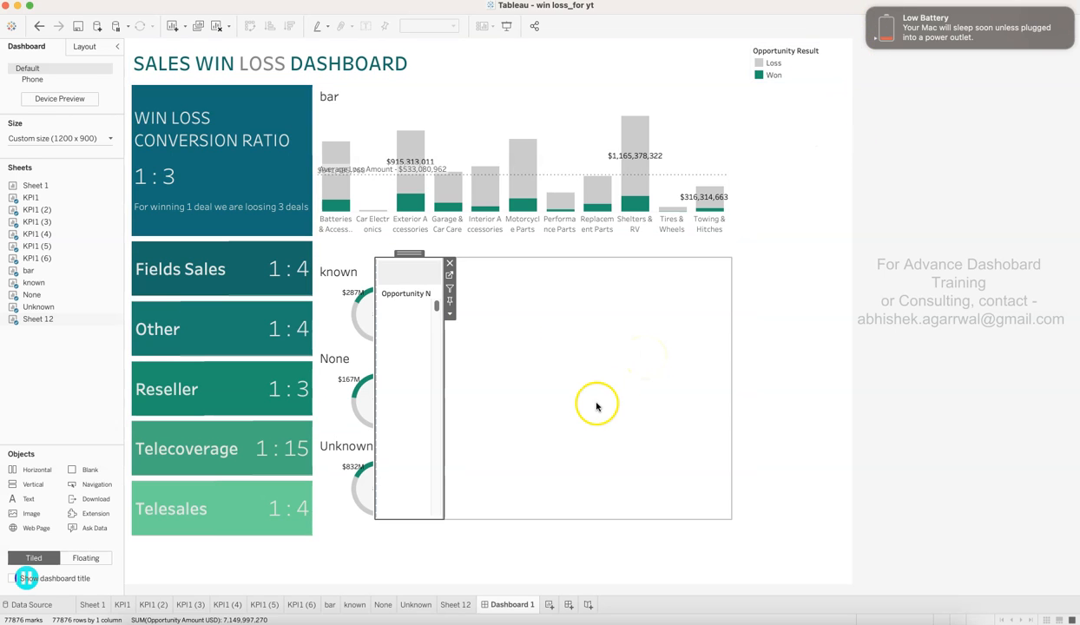
left_click(869, 12)
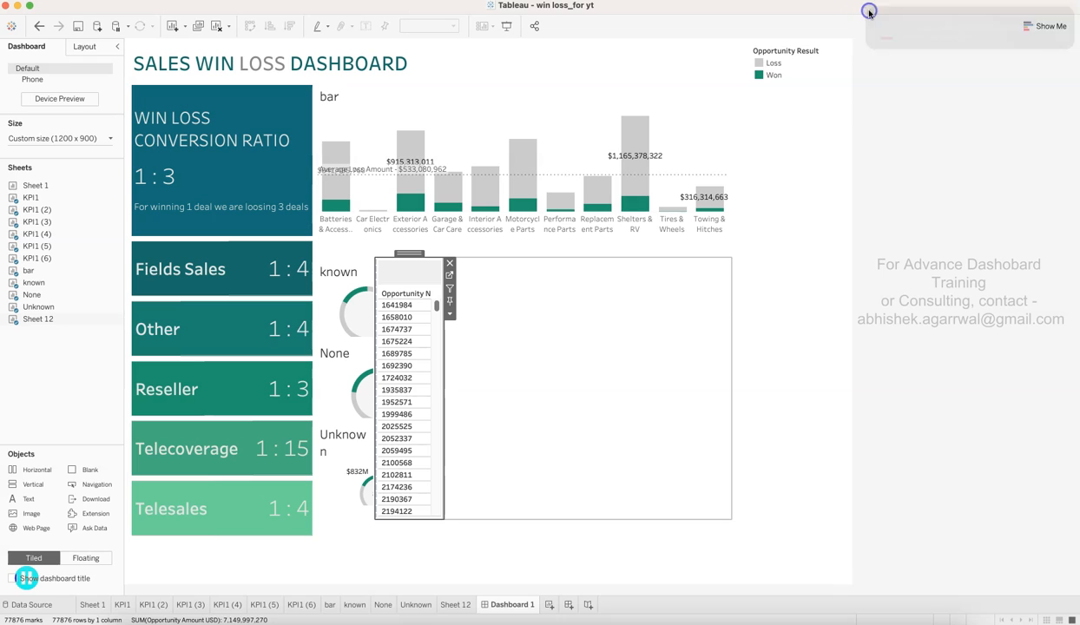
left_click(514, 368)
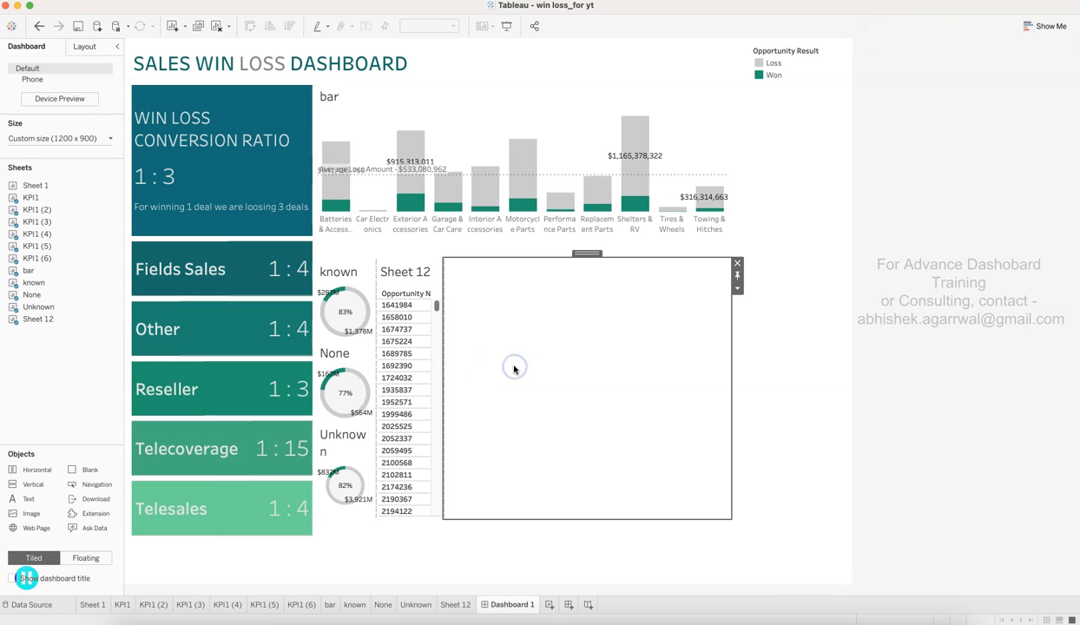
left_click(738, 268)
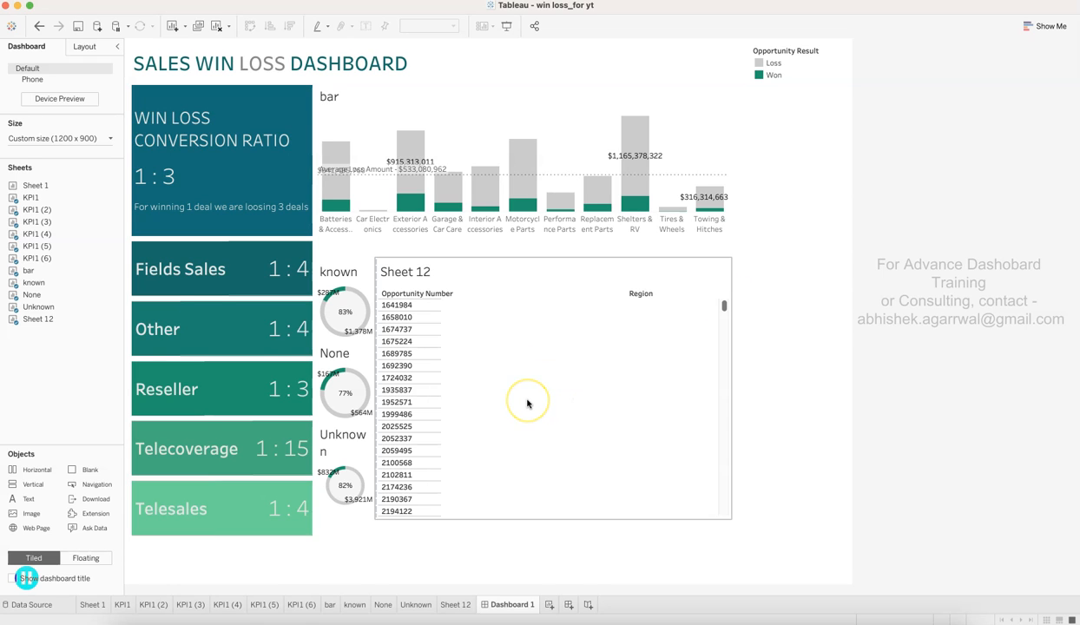
- Remove the layout container holding the Opportunity Result legend and the narrow blank beside the bar chart
left_click(814, 55)
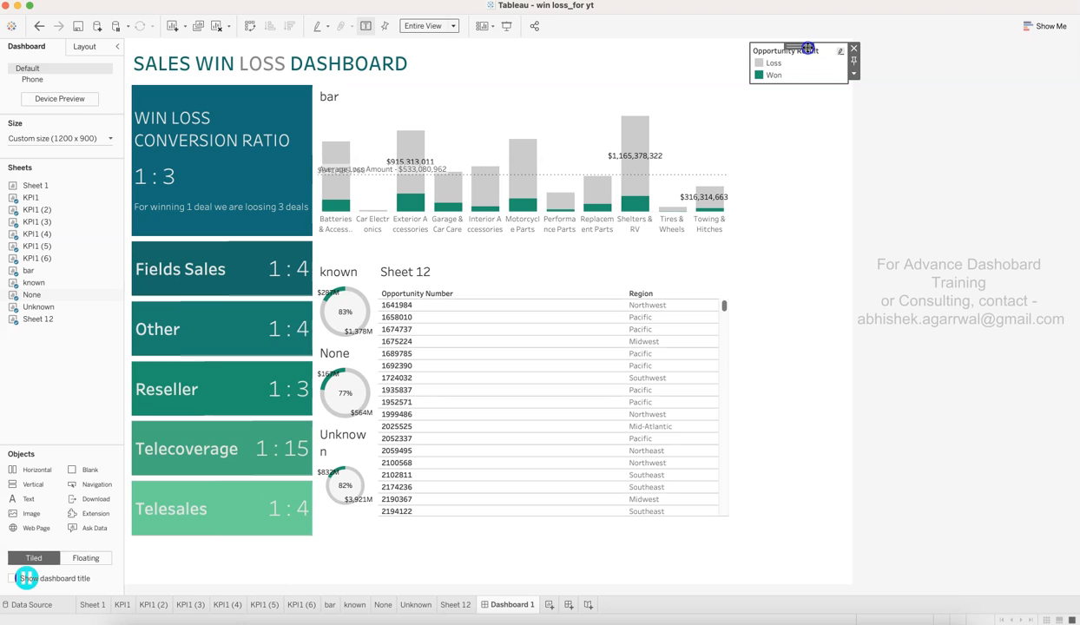
double_click(808, 48)
left_click(854, 48)
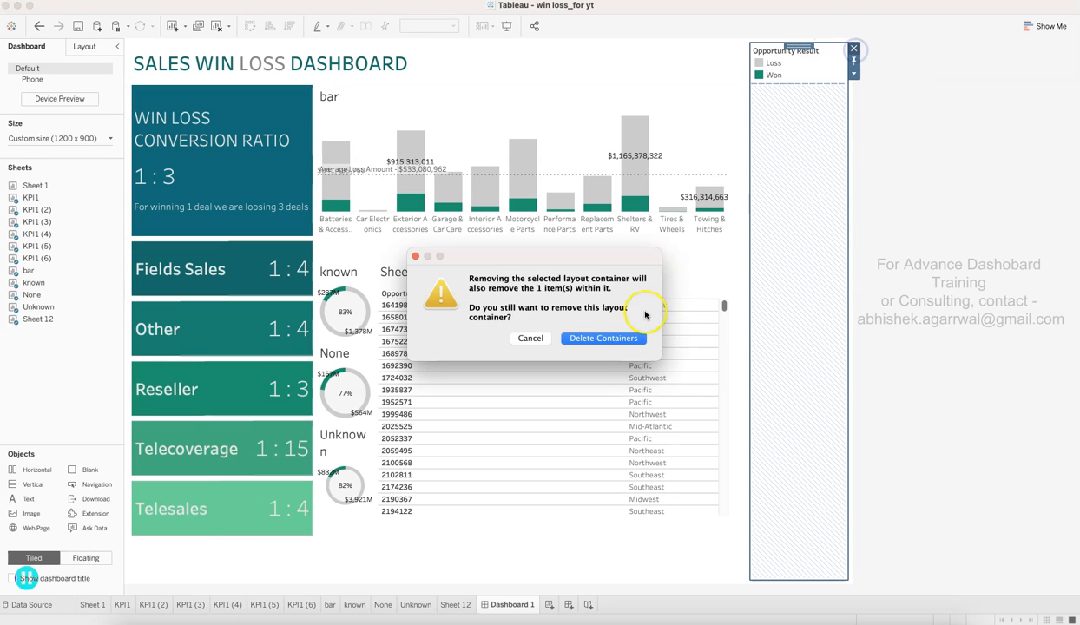
left_click(621, 338)
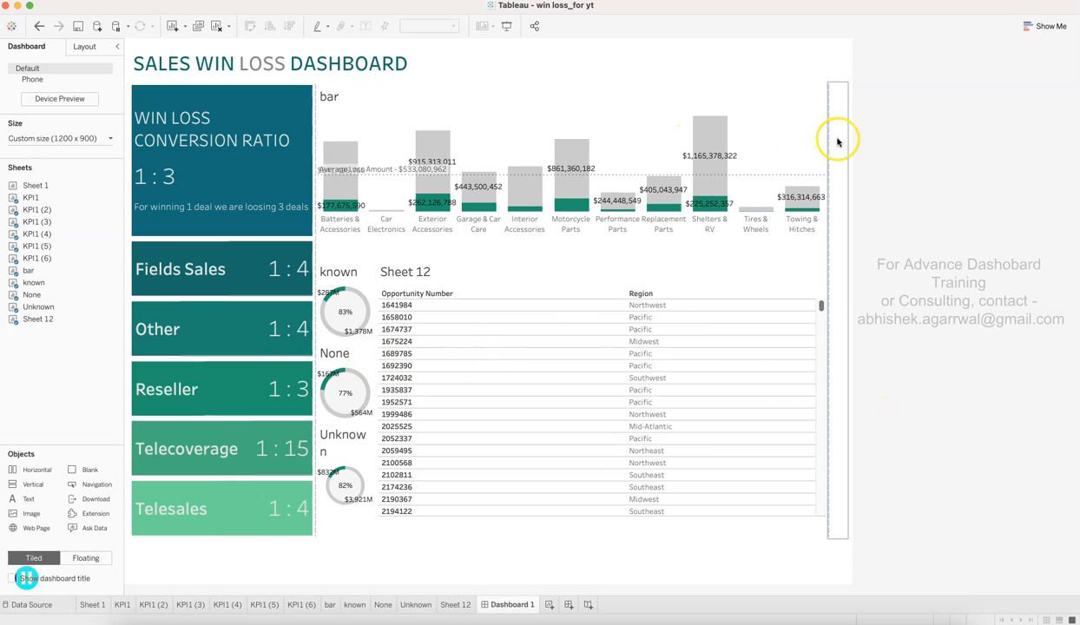
left_click(841, 140)
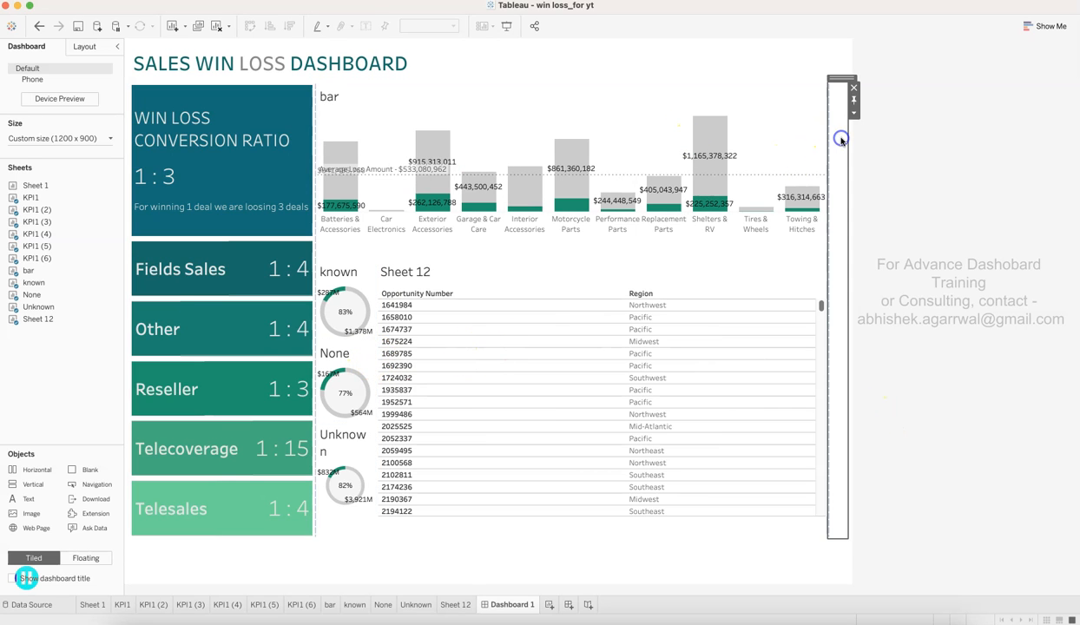
left_click(855, 89)
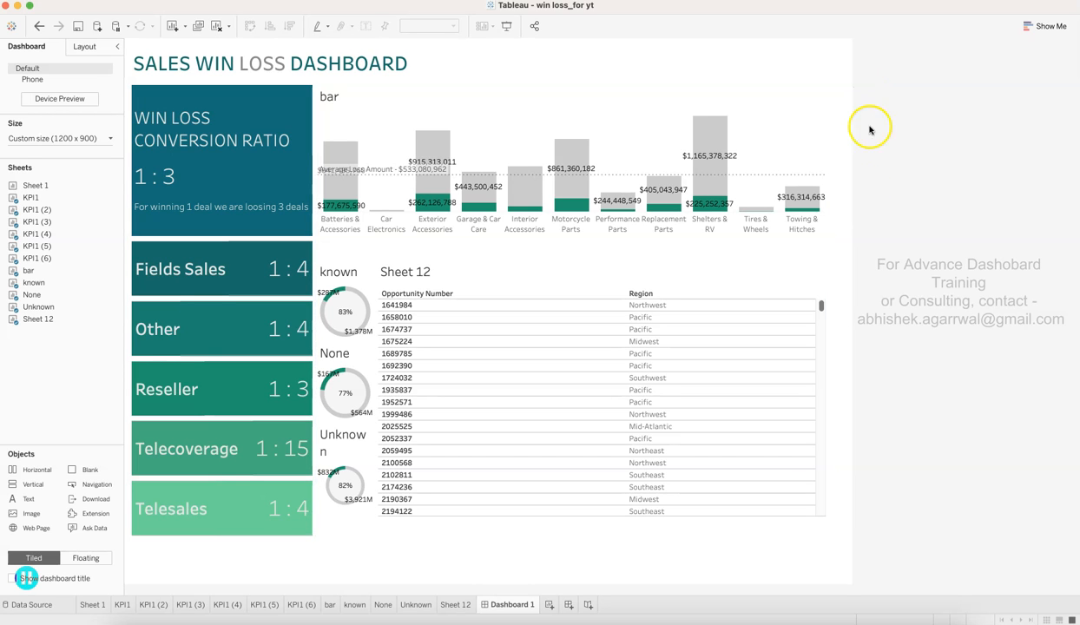
- Fix the height of the horizontal container holding the KPI tiles and charts
left_click(839, 186)
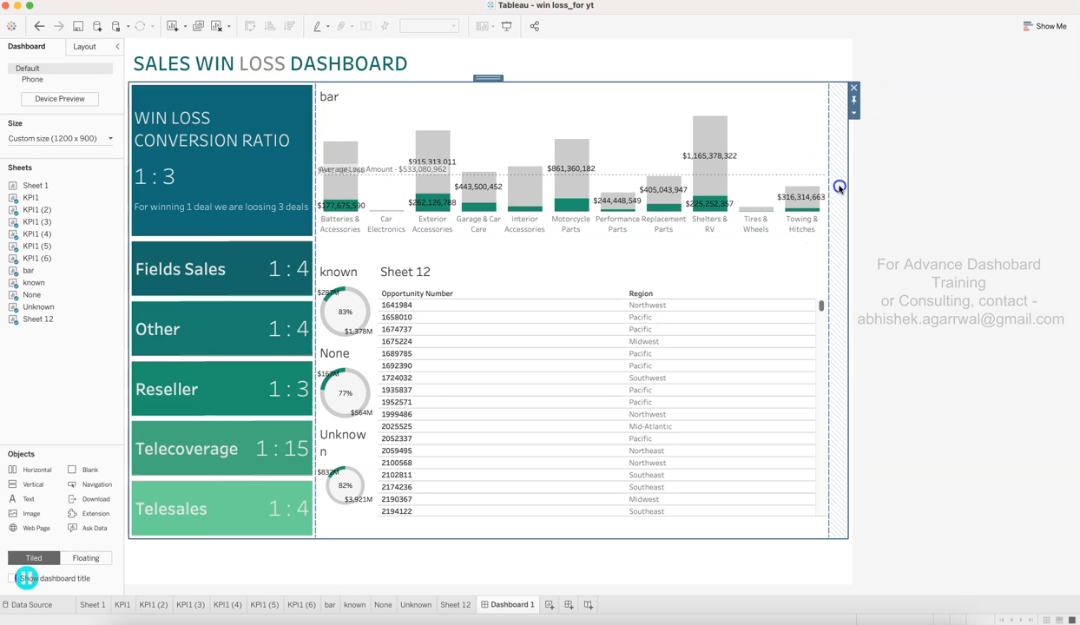
left_click(854, 116)
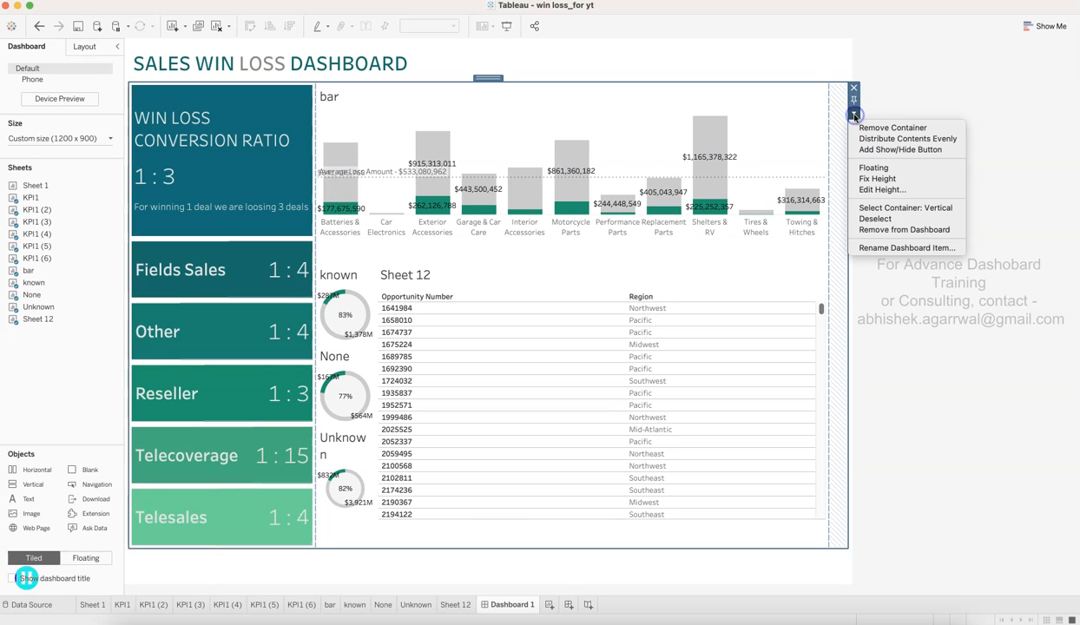
left_click(879, 180)
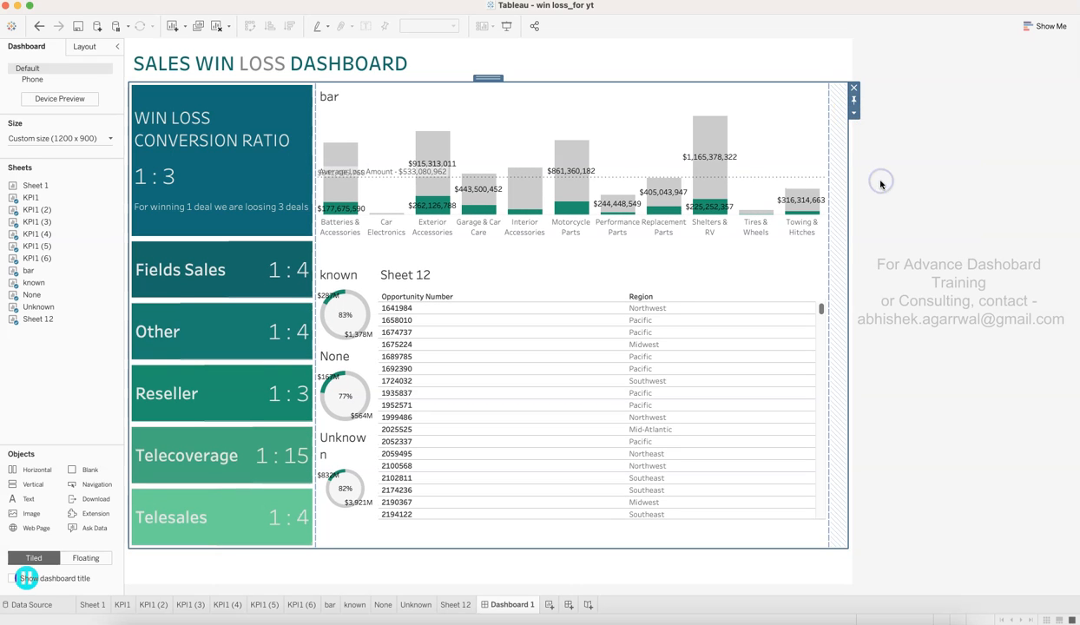
left_click(879, 171)
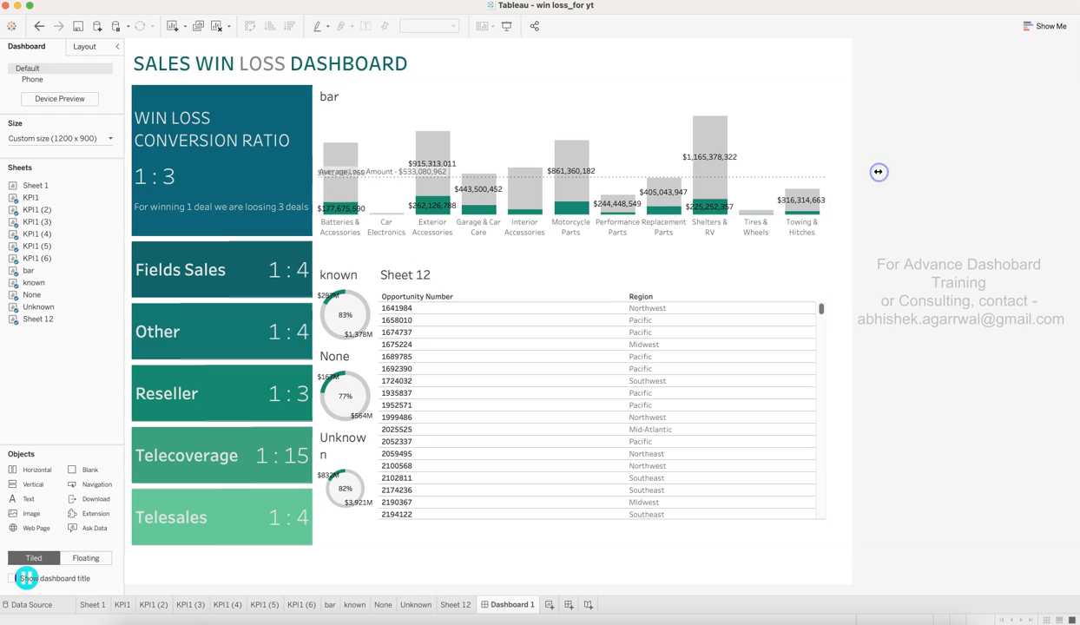
- Widen the donut chart column by moving its boundary with the Sheet 12 table
left_click(444, 270)
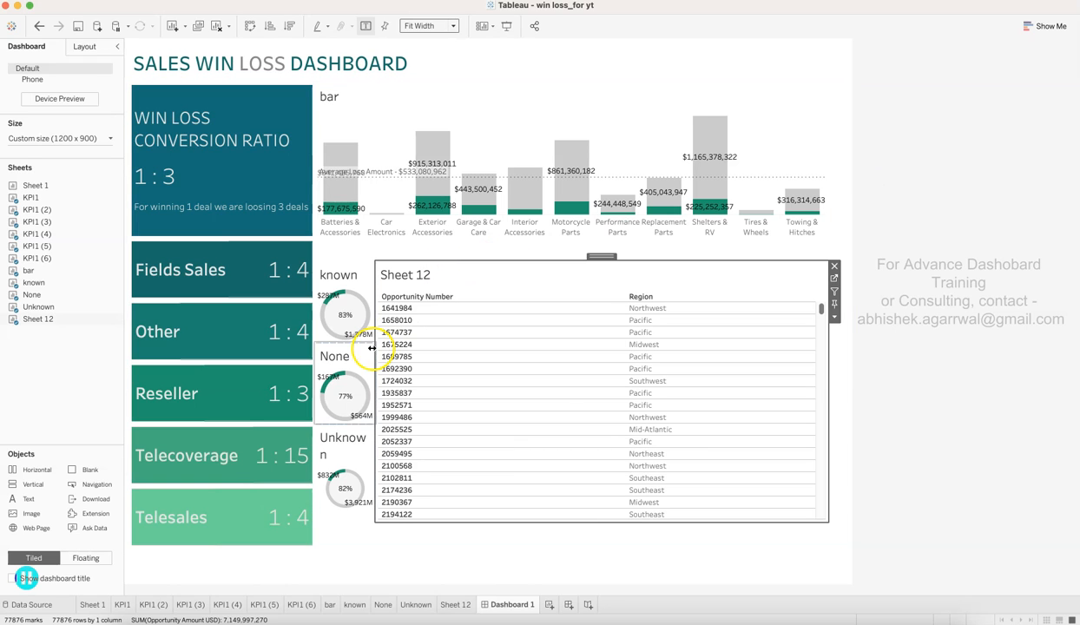
left_click_drag(375, 347, 450, 357)
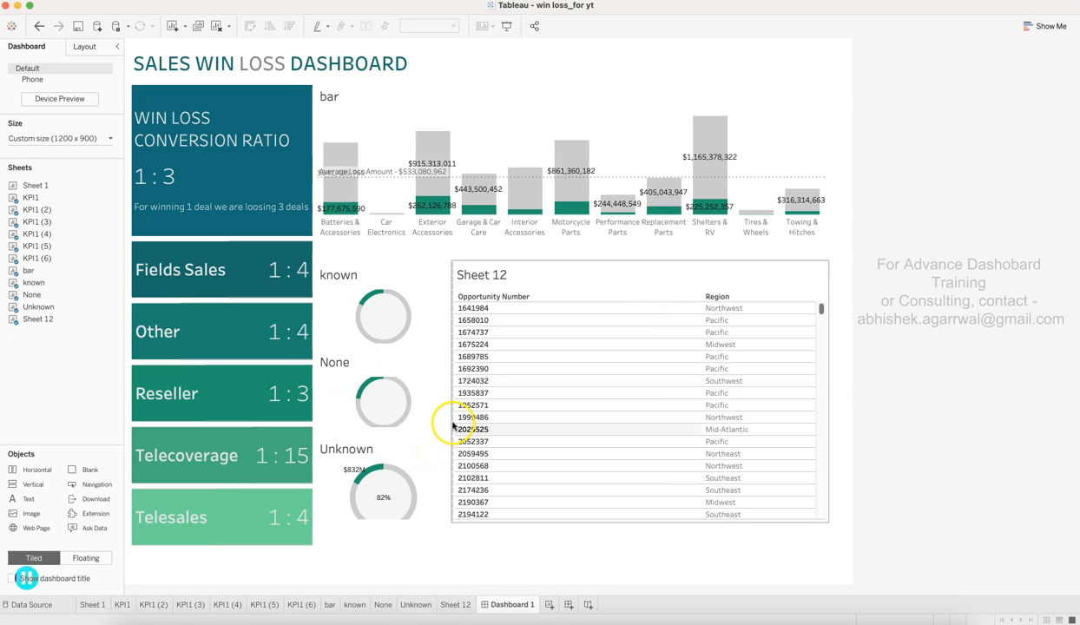
left_click_drag(450, 421, 460, 421)
- Move the blank above the donut charts and table to below them, and remove it from the dashboard
left_click(512, 538)
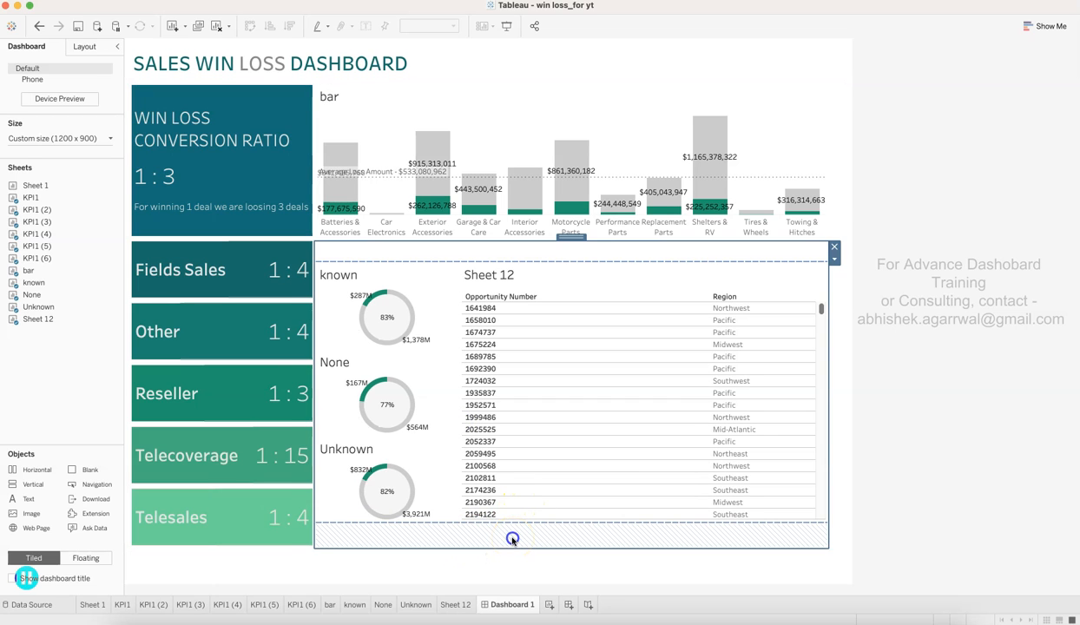
left_click(653, 251)
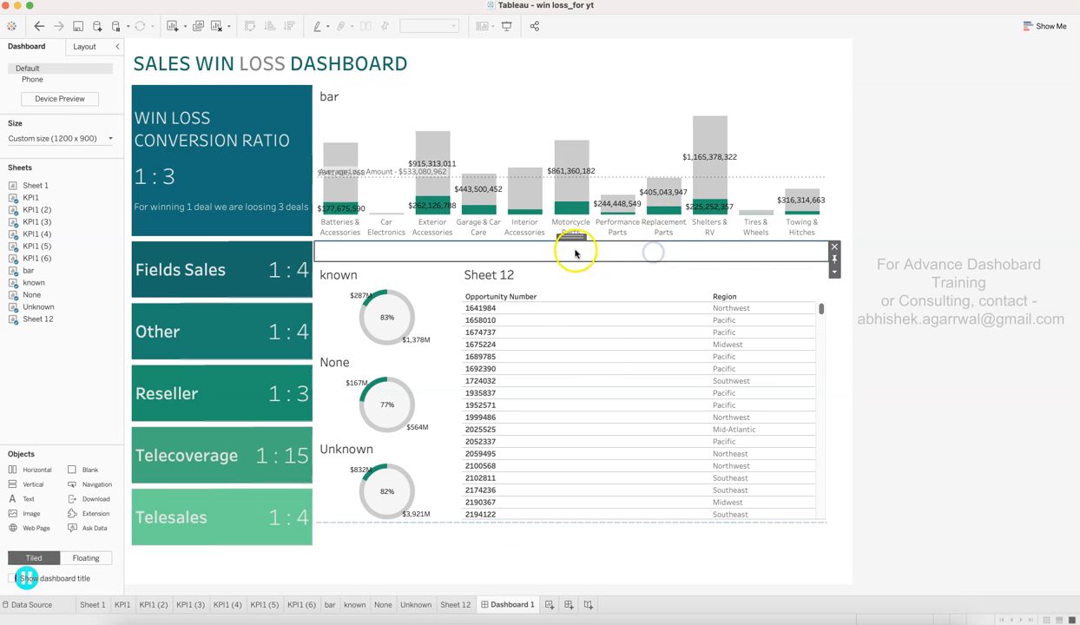
mouse_move(571, 236)
left_mouse_down()
mouse_move(559, 475)
mouse_move(568, 538)
mouse_move(574, 512)
left_mouse_up()
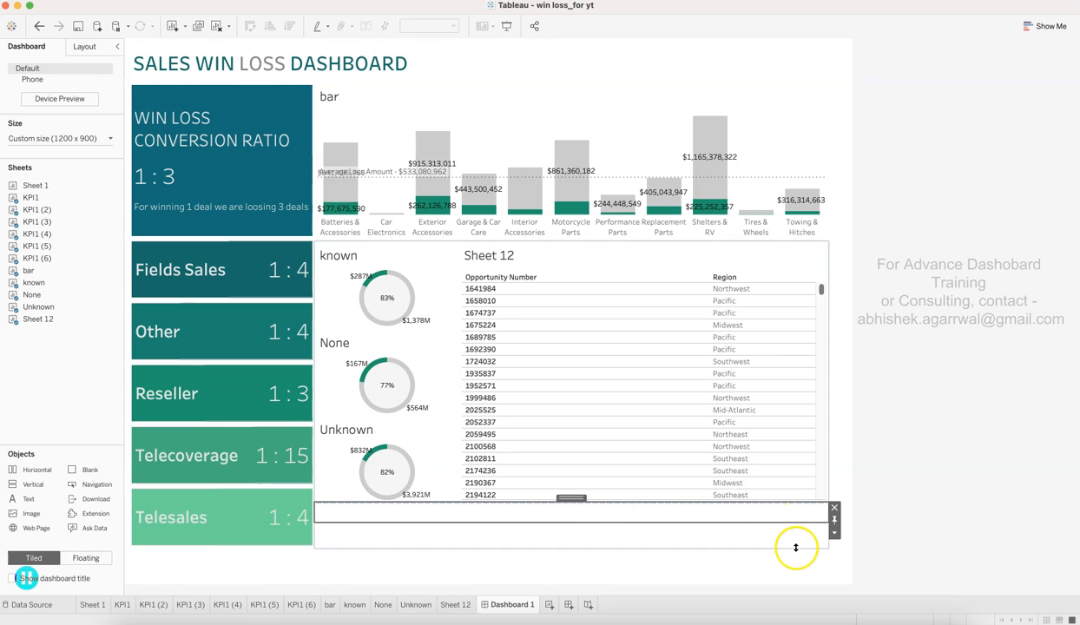
left_click(793, 521)
left_click(834, 510)
left_click(768, 510)
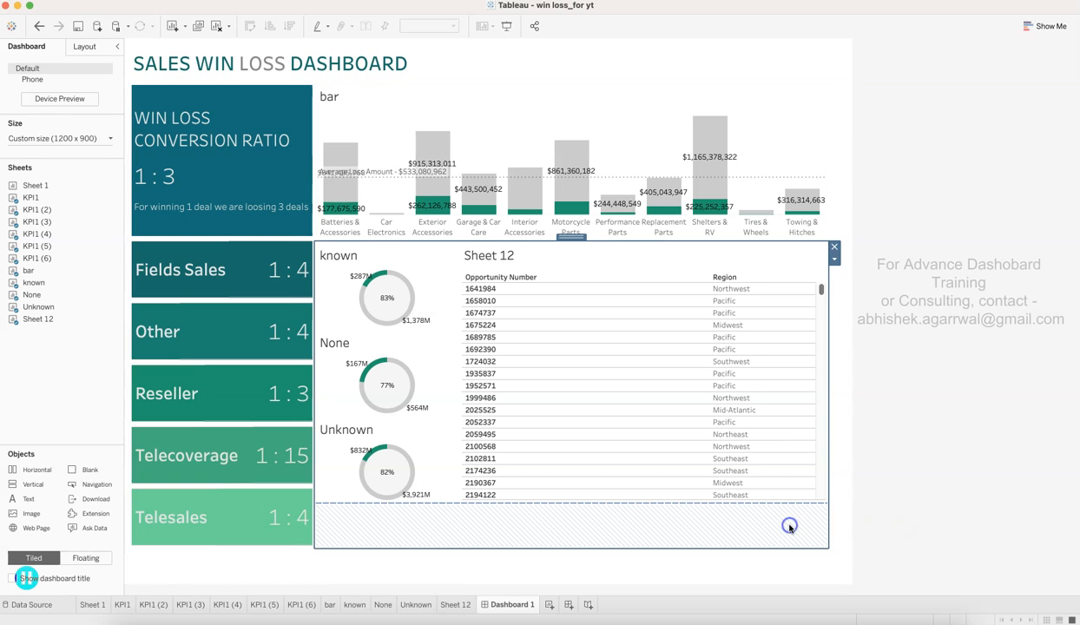
- Extend the row holding the donut charts and Sheet 12 downward into the empty space of its container
left_click(835, 261)
left_click(907, 285)
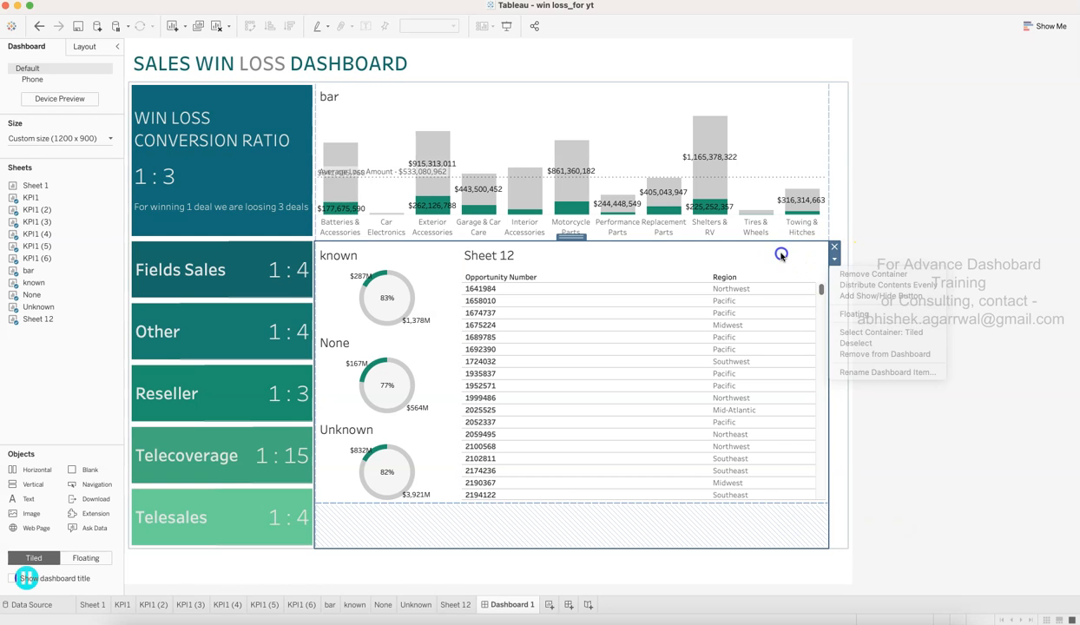
left_click(563, 236)
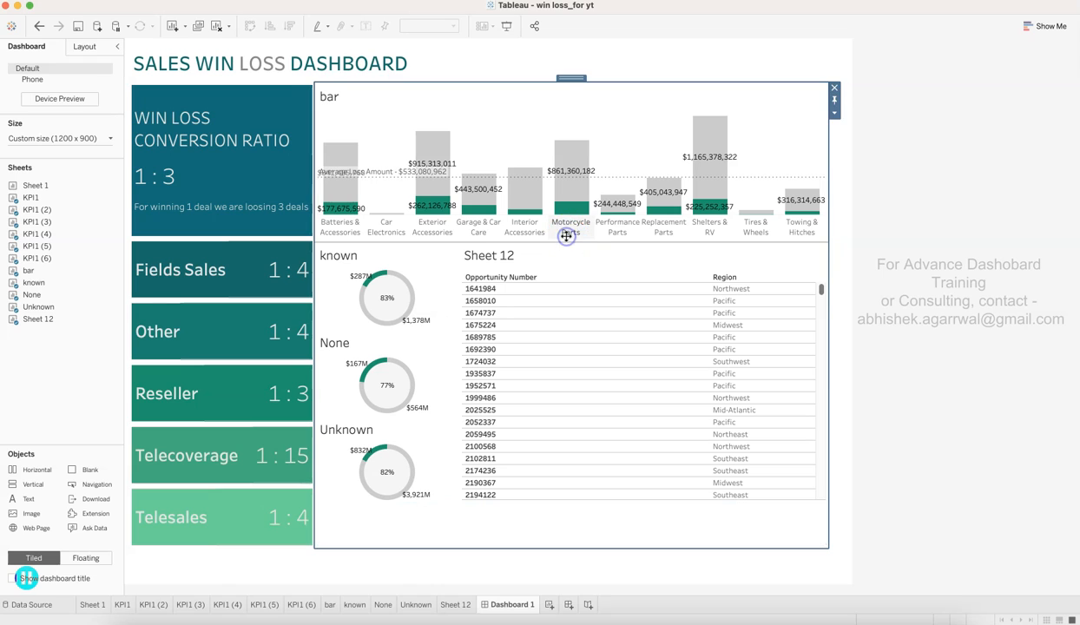
left_click(533, 289)
left_click(516, 538)
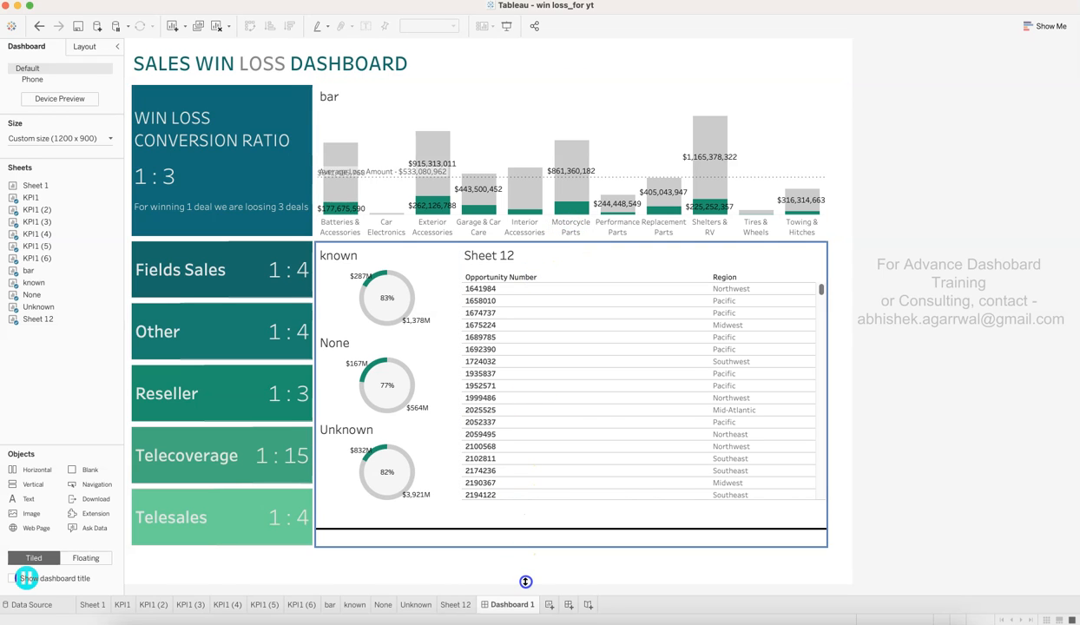
left_click(523, 569)
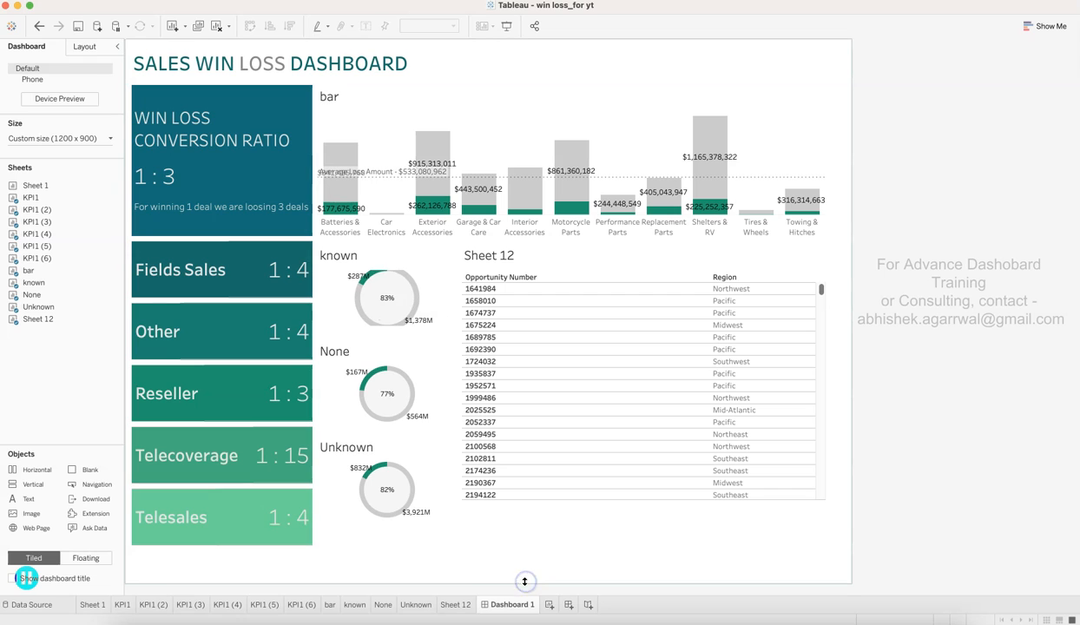
- Narrow the Opportunity Number column in Sheet 12 and set the sheet's fit to Standard
left_click(560, 261)
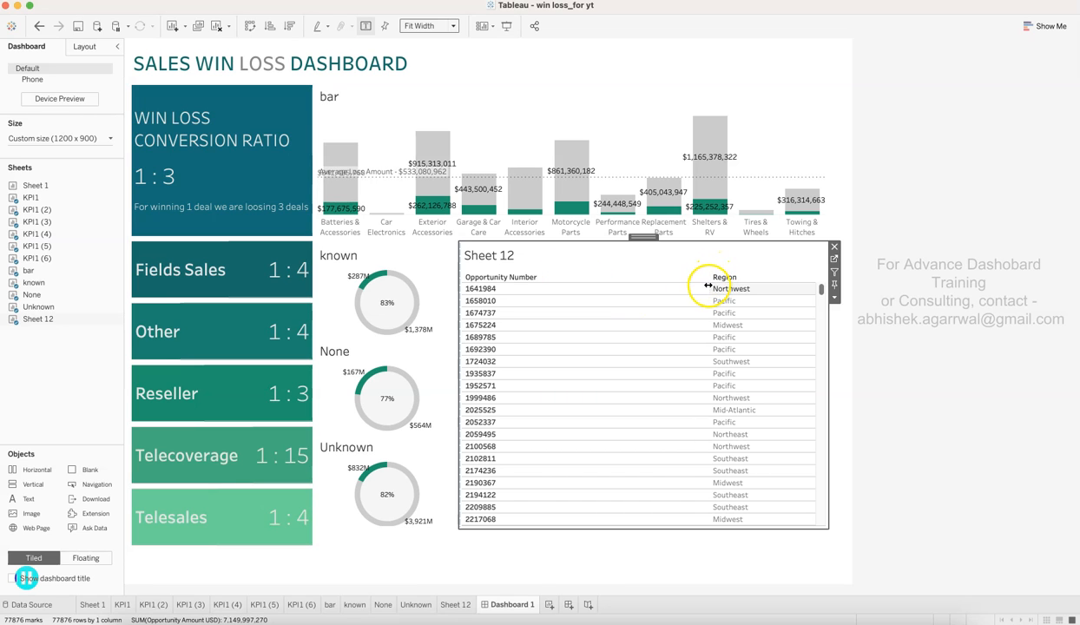
left_click_drag(708, 285, 551, 302)
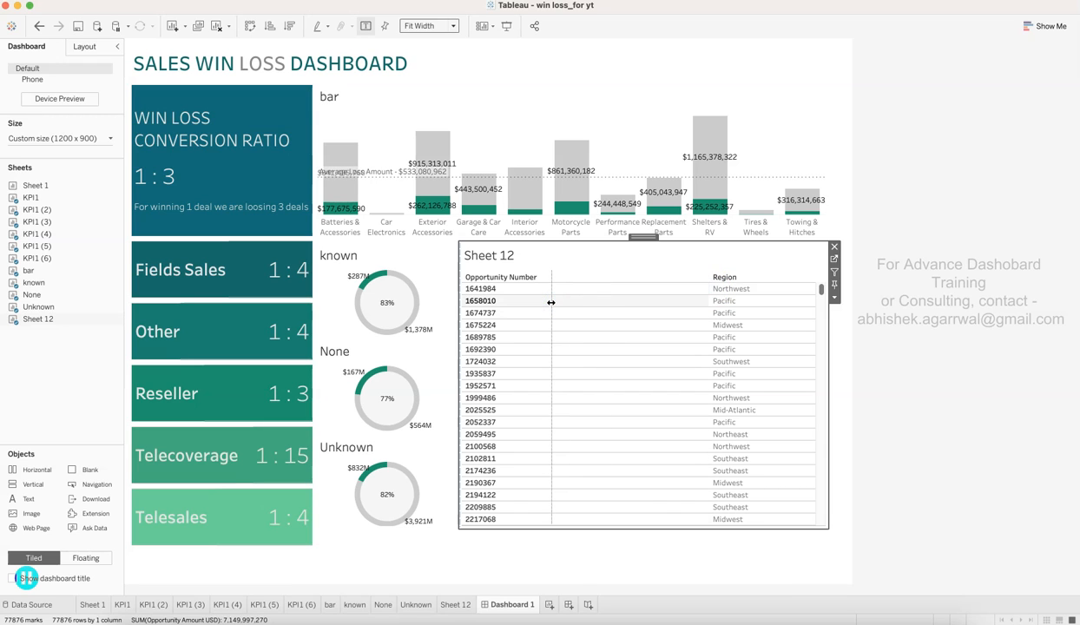
left_click_drag(571, 306, 571, 306)
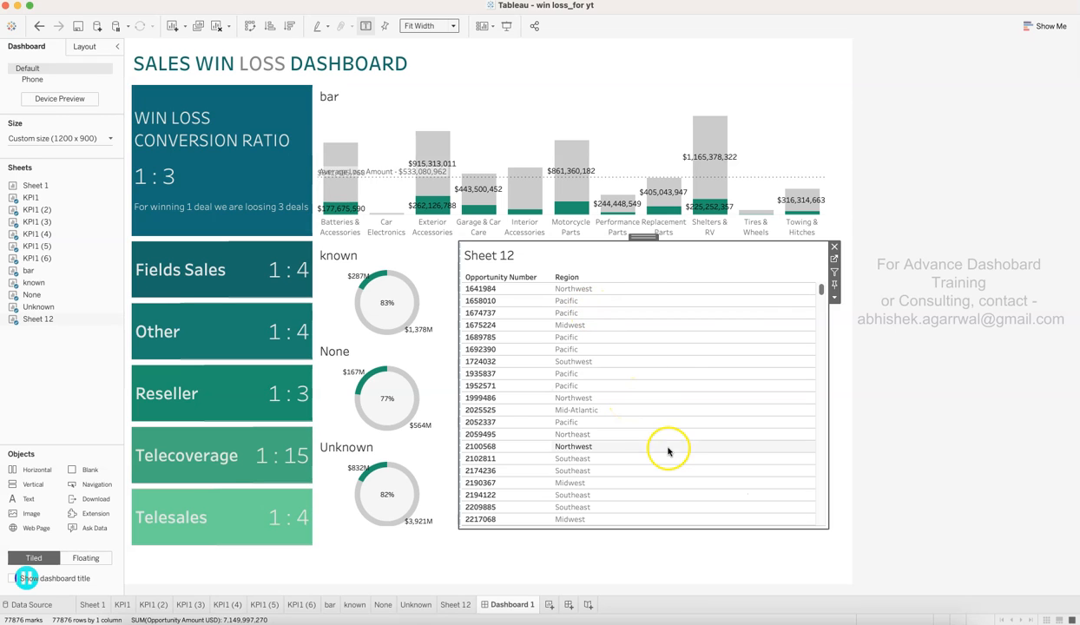
left_click(442, 27)
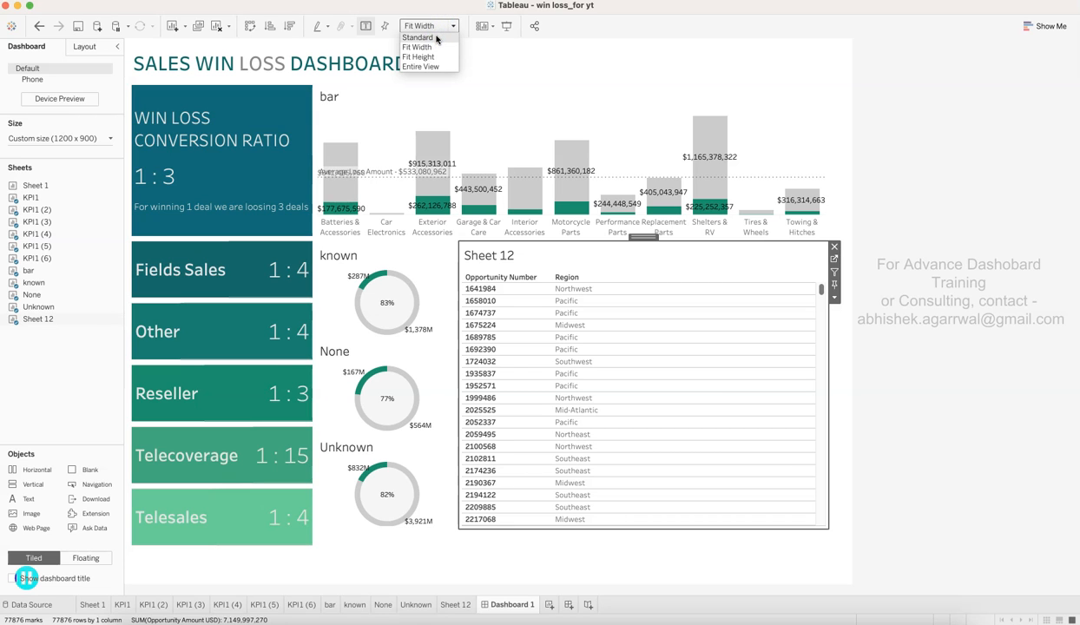
left_click(436, 38)
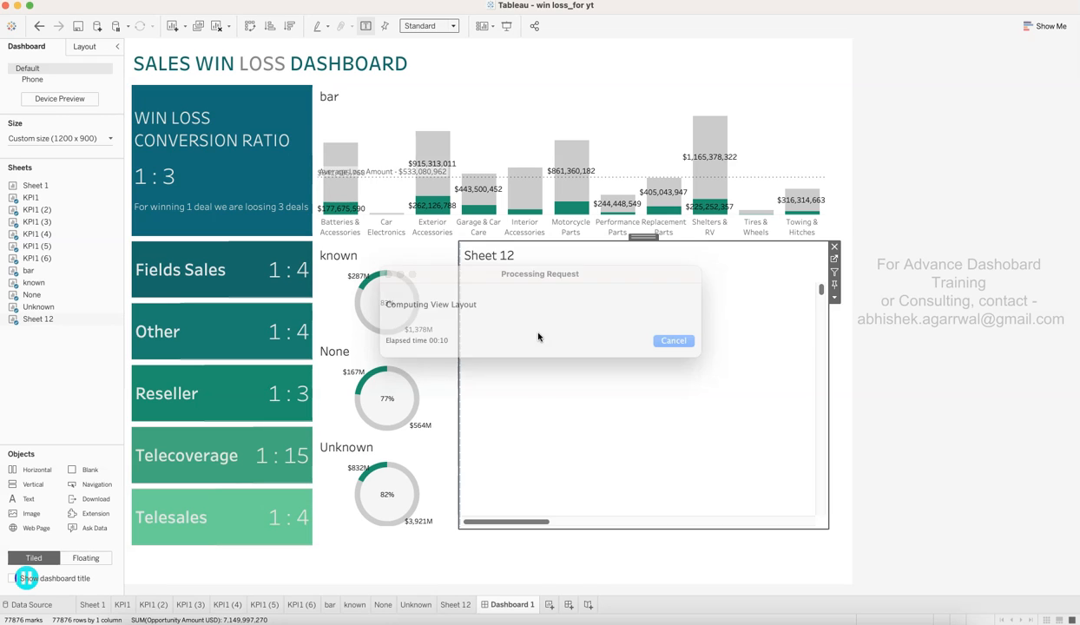
- Narrow the Region and Route To Market columns in the Sheet 12 table
mouse_move(542, 518)
left_mouse_down()
mouse_move(533, 518)
mouse_move(630, 523)
mouse_move(532, 528)
left_mouse_up()
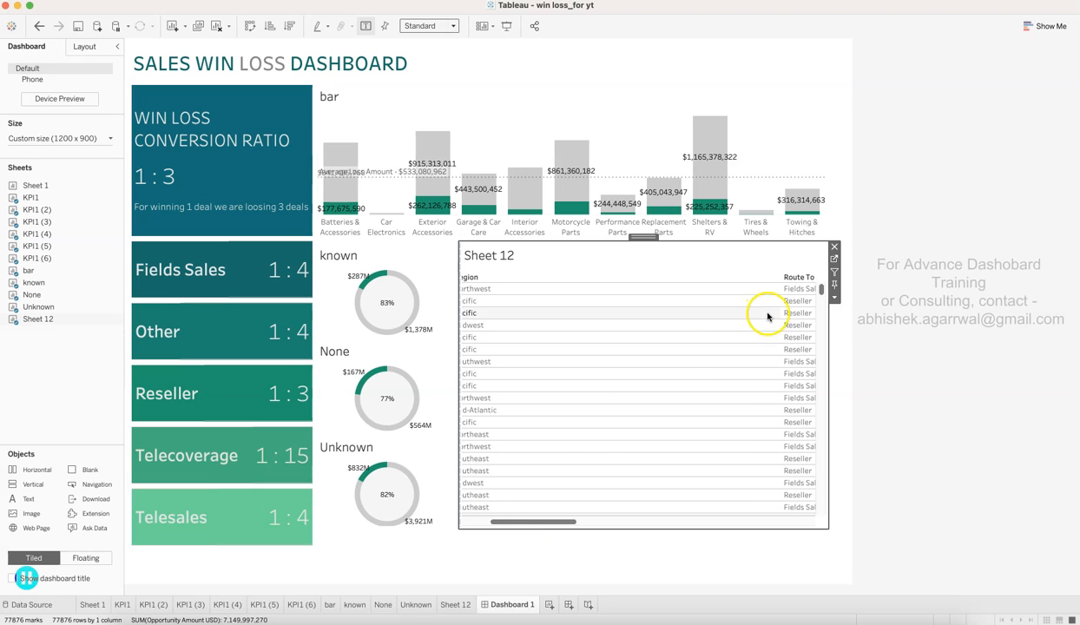
left_click_drag(781, 312, 512, 329)
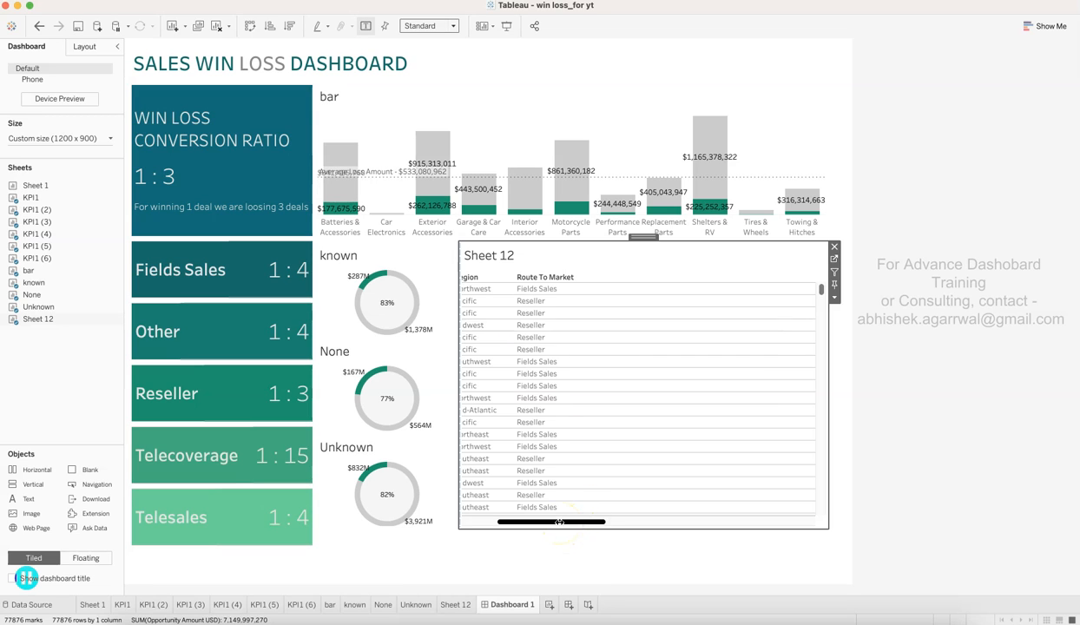
left_click_drag(559, 522, 599, 519)
left_click_drag(796, 288, 467, 341)
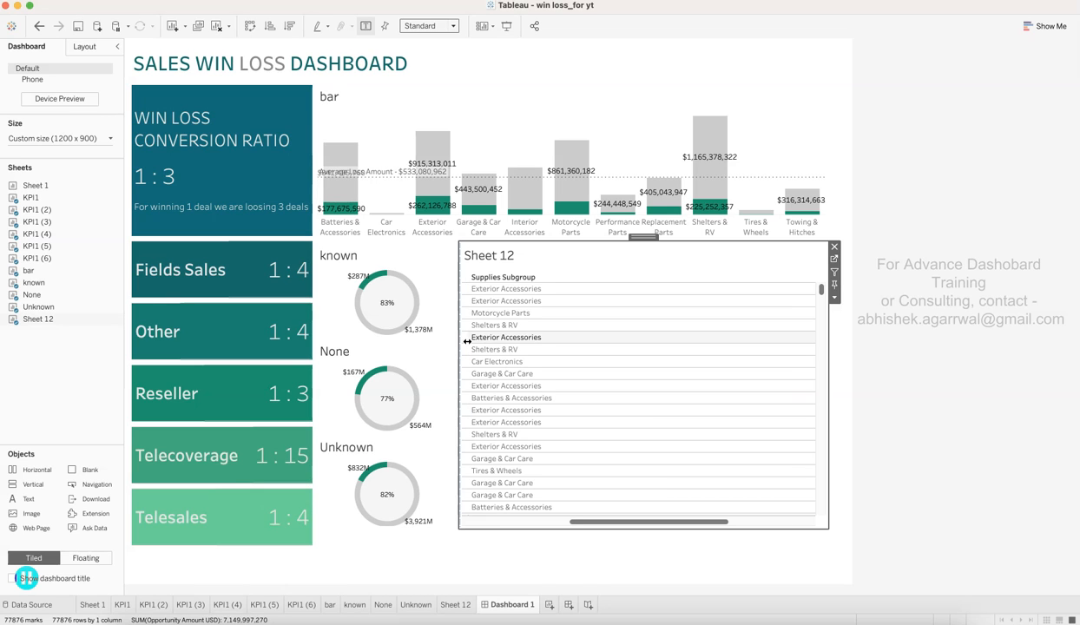
- Narrow the Supplies Subgroup column in the Sheet 12 table to bring the amount values closer
left_click_drag(617, 521, 718, 521)
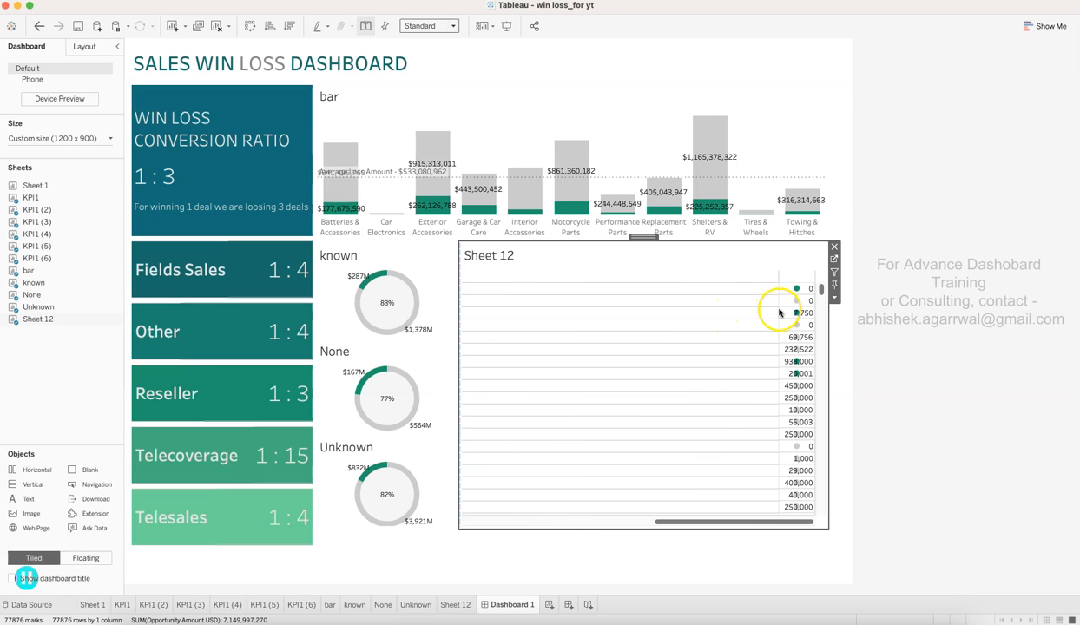
left_click_drag(778, 311, 472, 341)
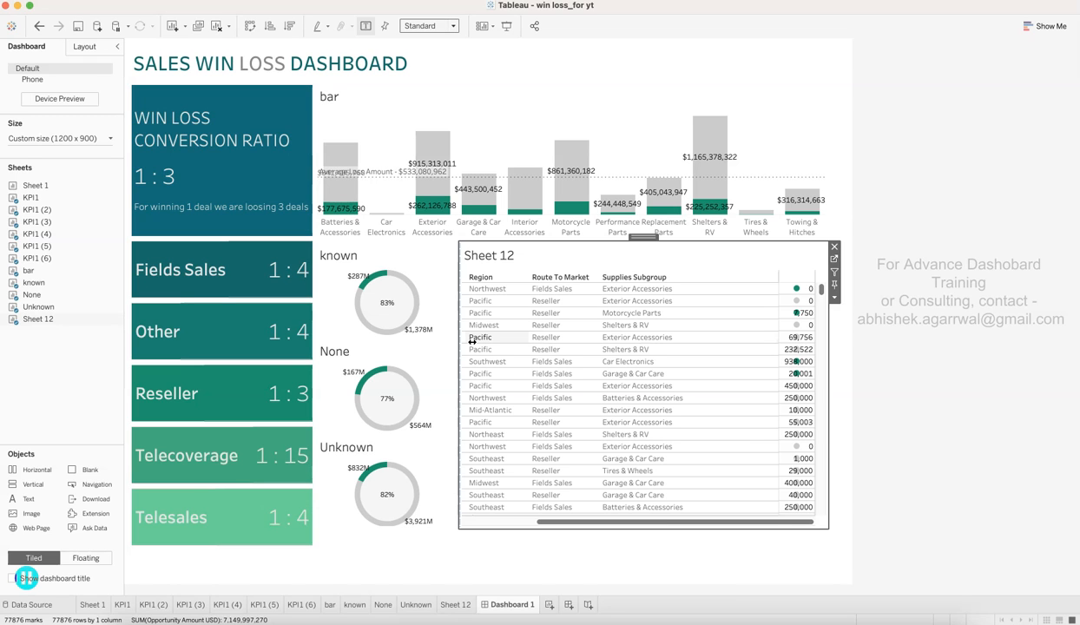
mouse_move(667, 525)
left_mouse_down()
mouse_move(658, 528)
mouse_move(671, 529)
left_mouse_up()
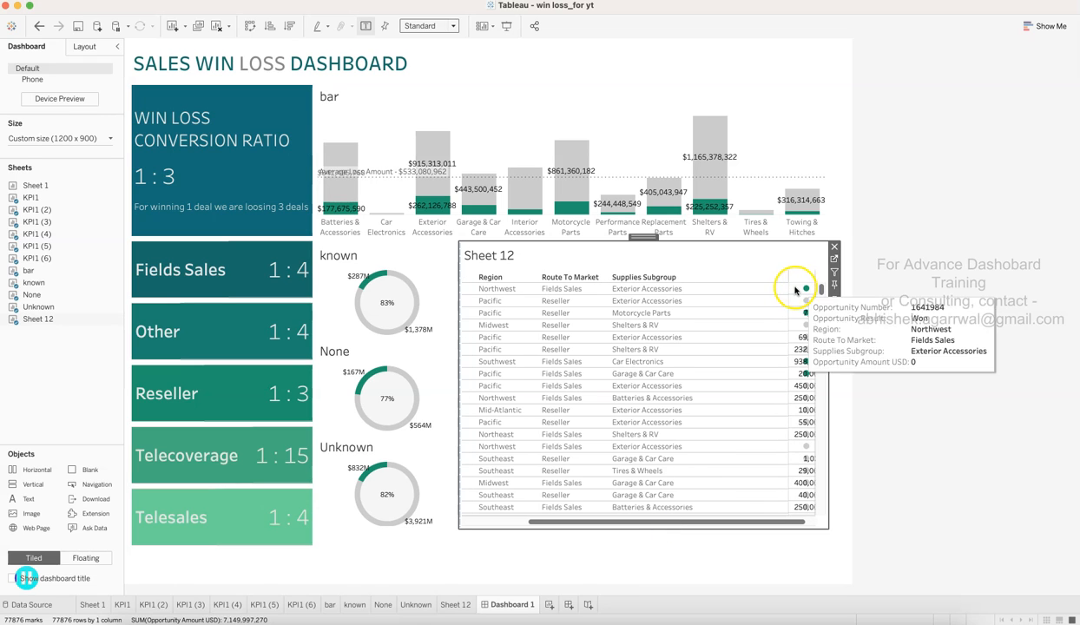
left_click_drag(787, 294, 744, 301)
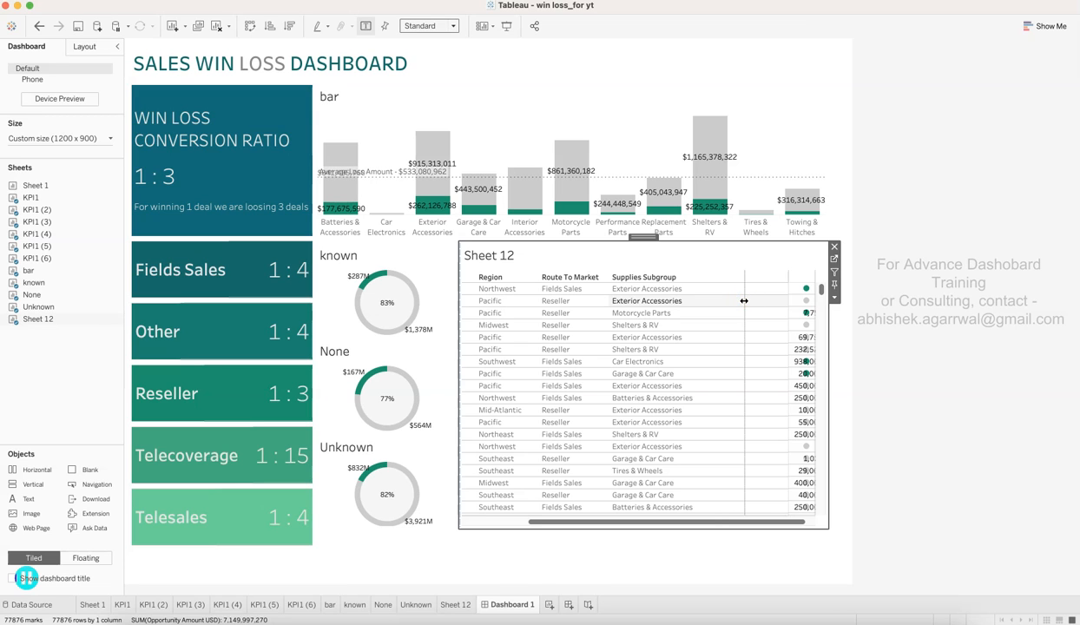
- Narrow the Supplies Subgroup column in the Sheet 12 table further until it just fits its longest entries
left_click_drag(744, 301, 744, 300)
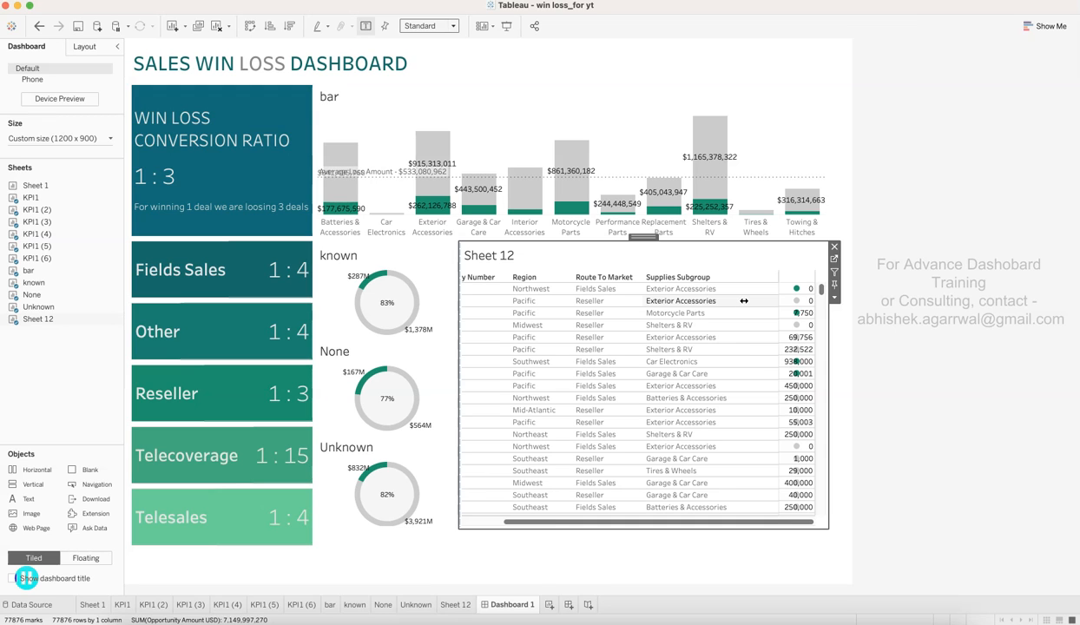
left_click_drag(756, 299, 733, 311)
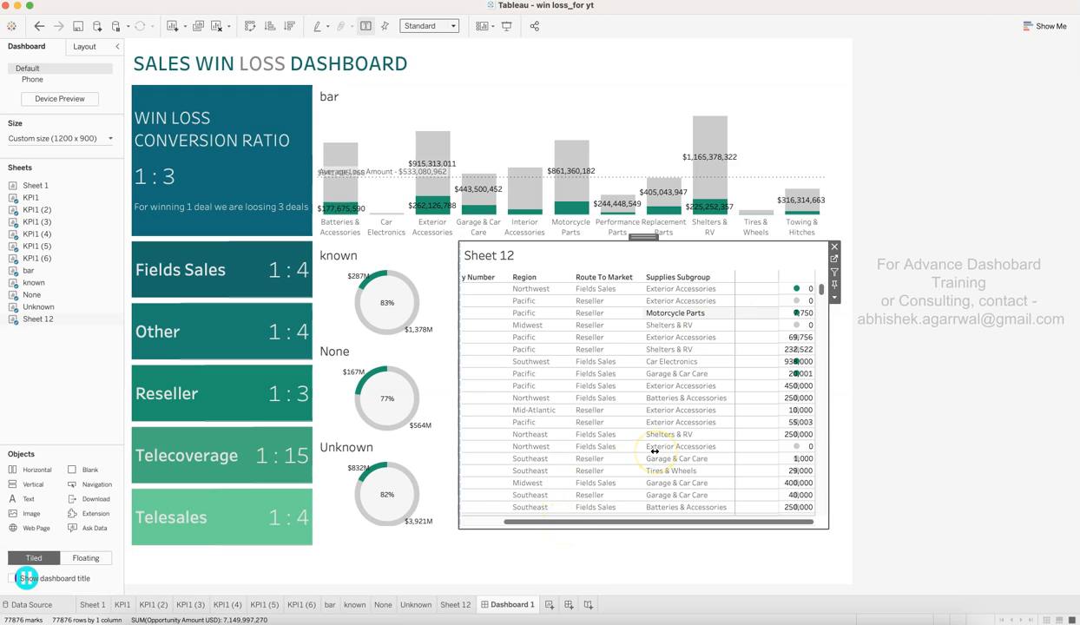
left_click_drag(654, 451, 655, 451)
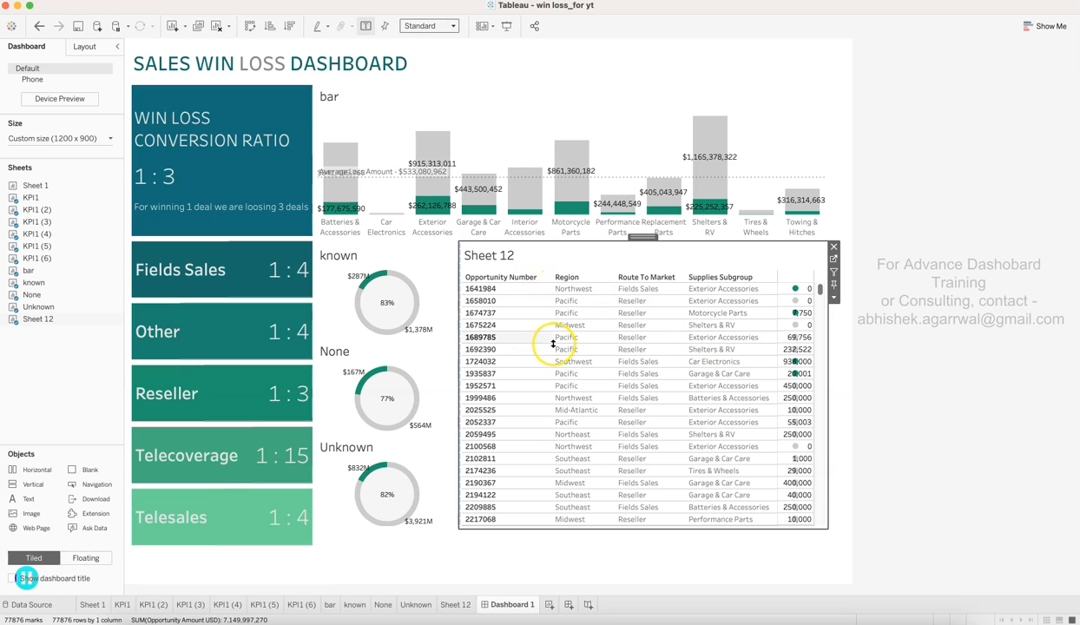
- Reduce the Opportunity Number column to about its header's width and widen Sheet 12 back to its container's right edge
left_click_drag(550, 350, 537, 351)
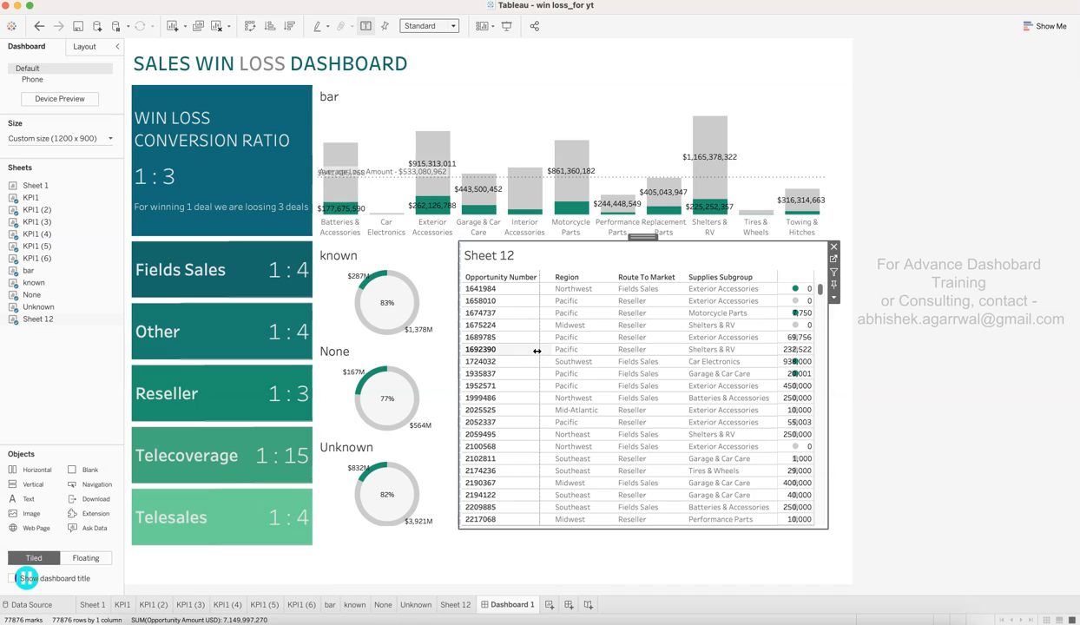
left_click_drag(537, 350, 525, 351)
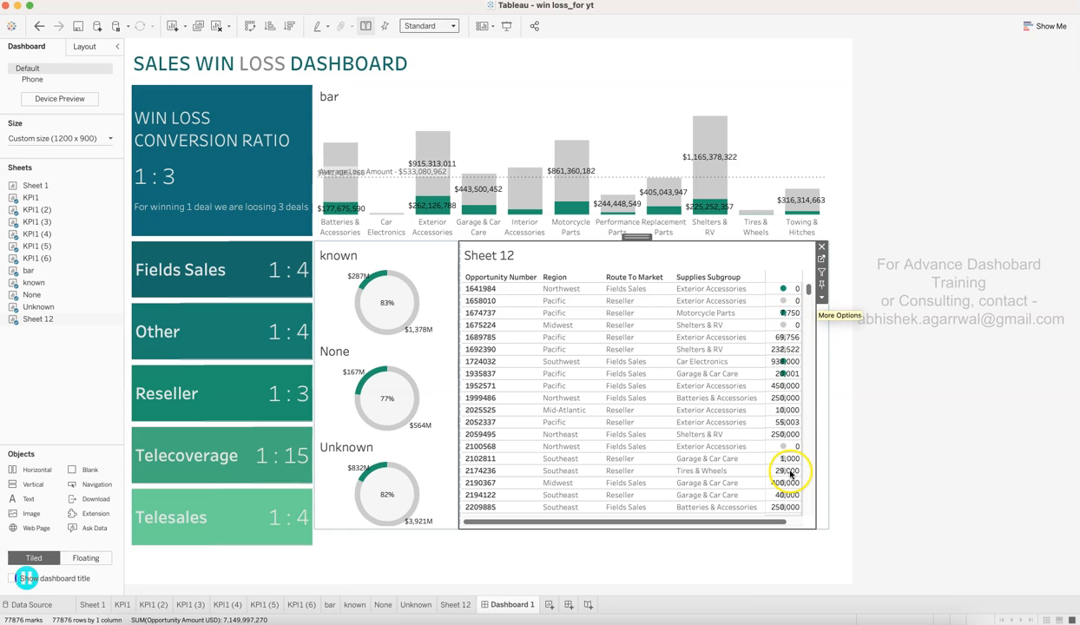
left_click(828, 365)
left_click(906, 359)
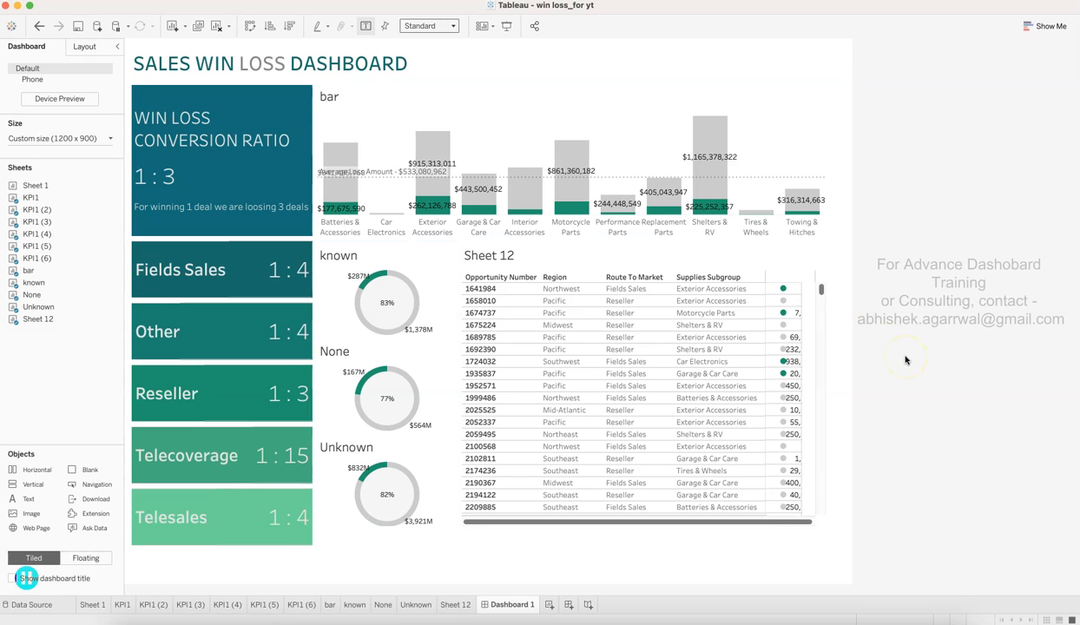
left_click(835, 342)
left_click(804, 330)
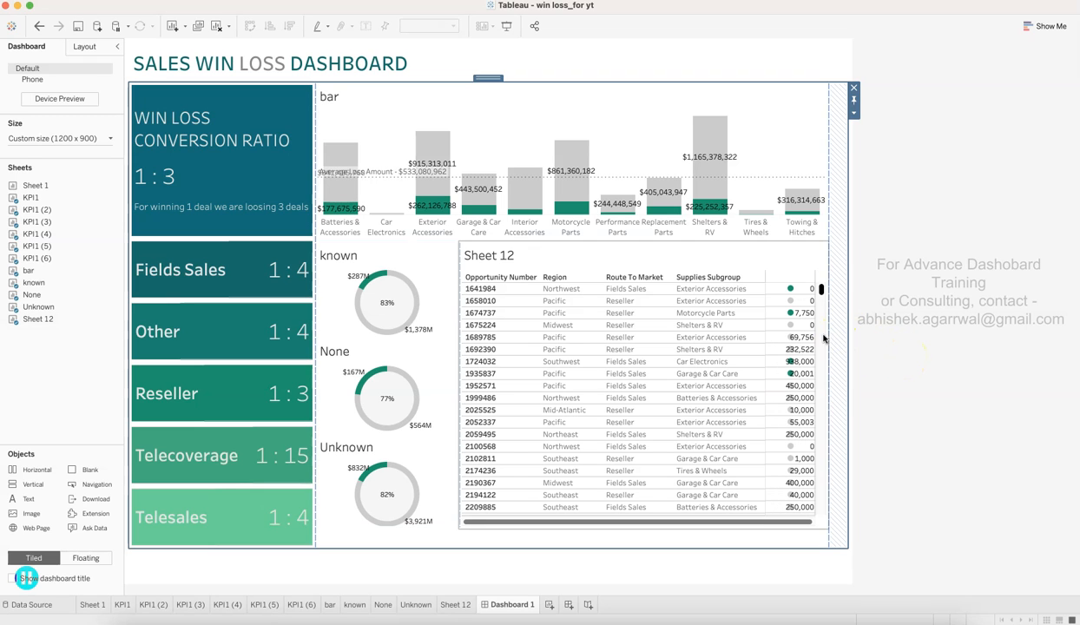
left_click(786, 510)
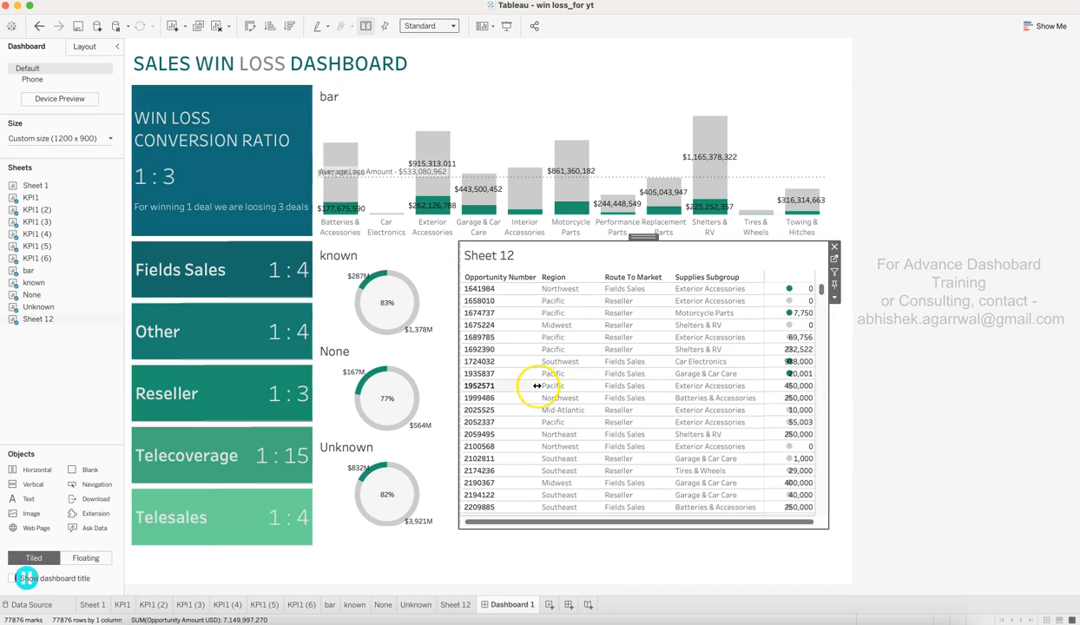
- Narrow the Opportunity Number and Supplies Subgroup columns further and stretch Sheet 12 across its container to separate the dots from the amounts
left_click_drag(538, 386, 510, 386)
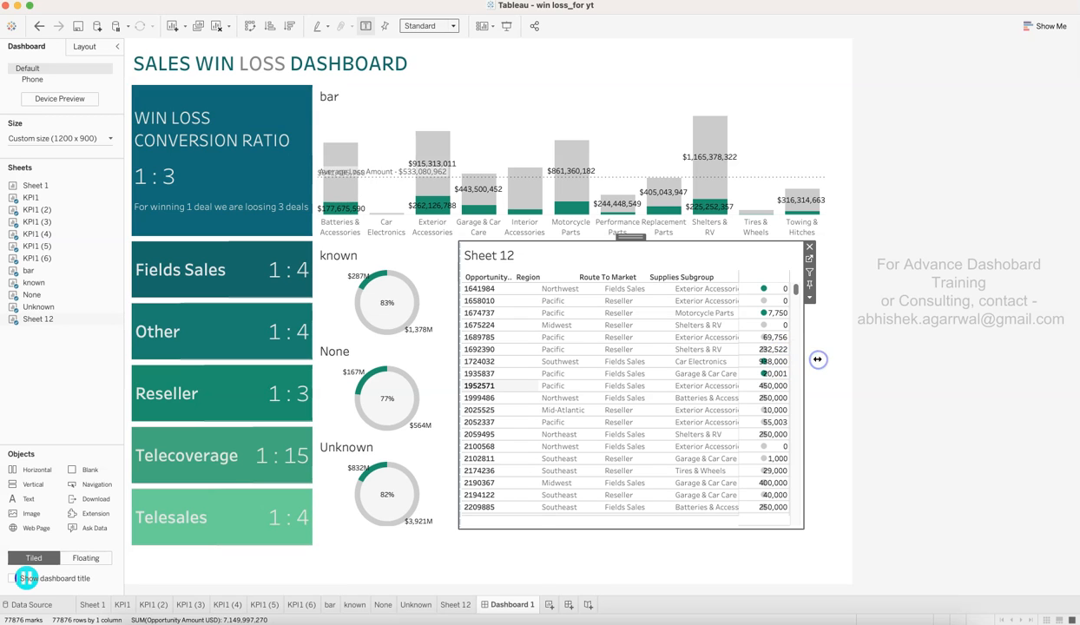
left_click(817, 359)
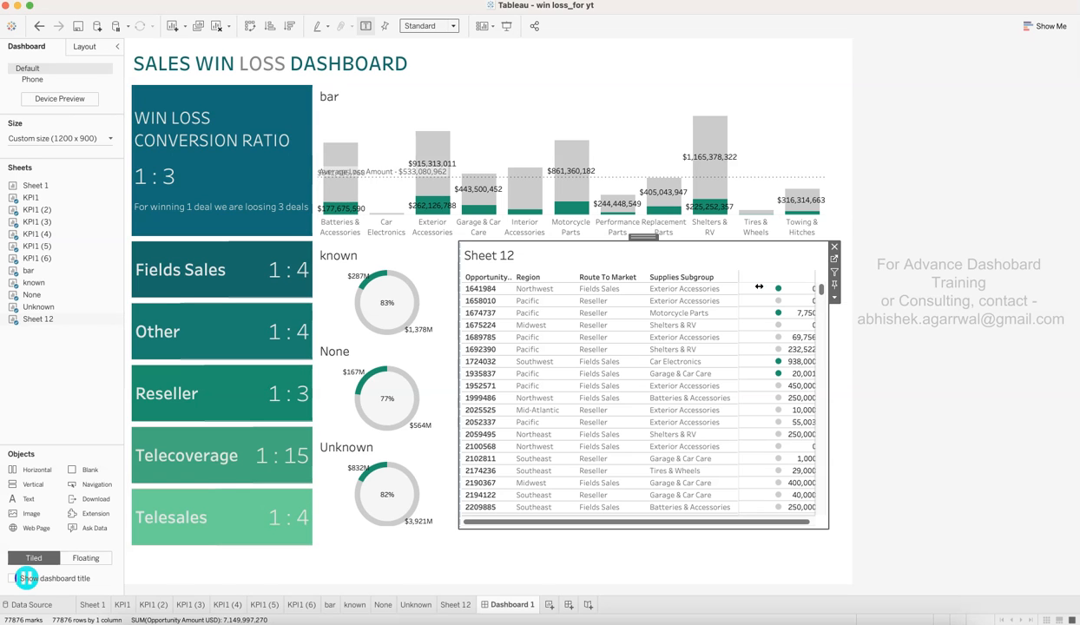
left_click_drag(802, 524, 822, 524)
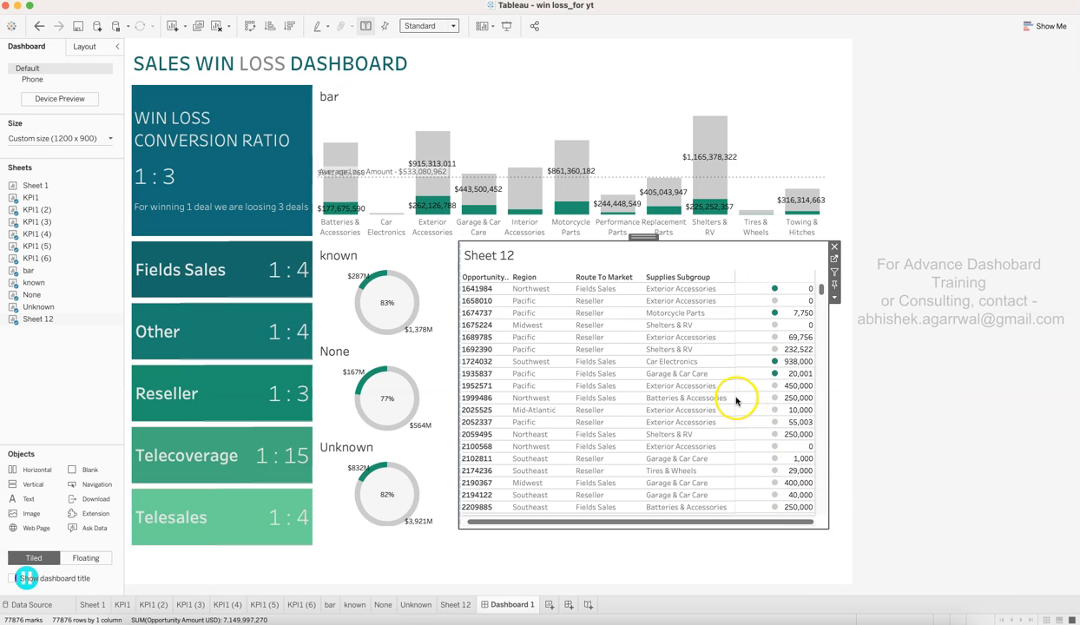
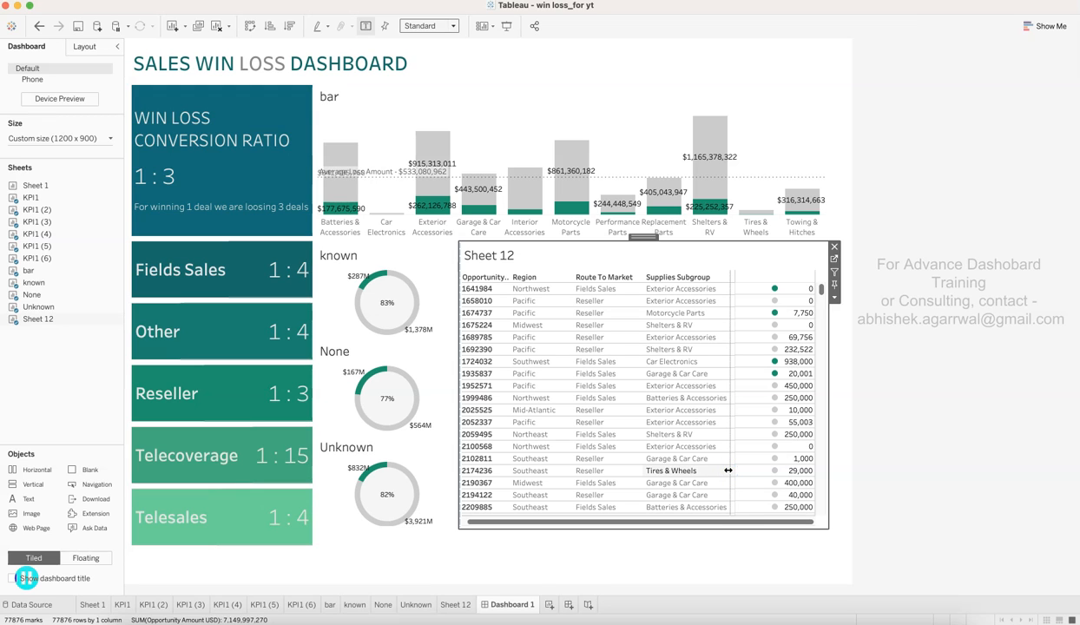
left_click_drag(728, 471, 790, 538)
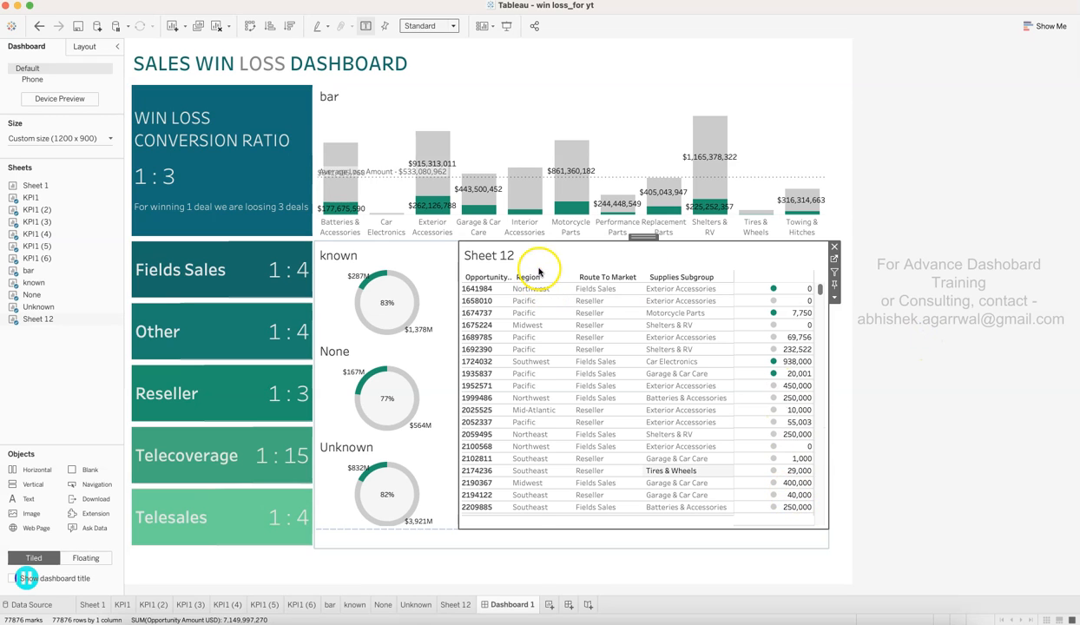
- Add a text object reading "Win / Loss by Competitor" above the known donut chart, following the reference dashboard's heading
left_click(339, 103)
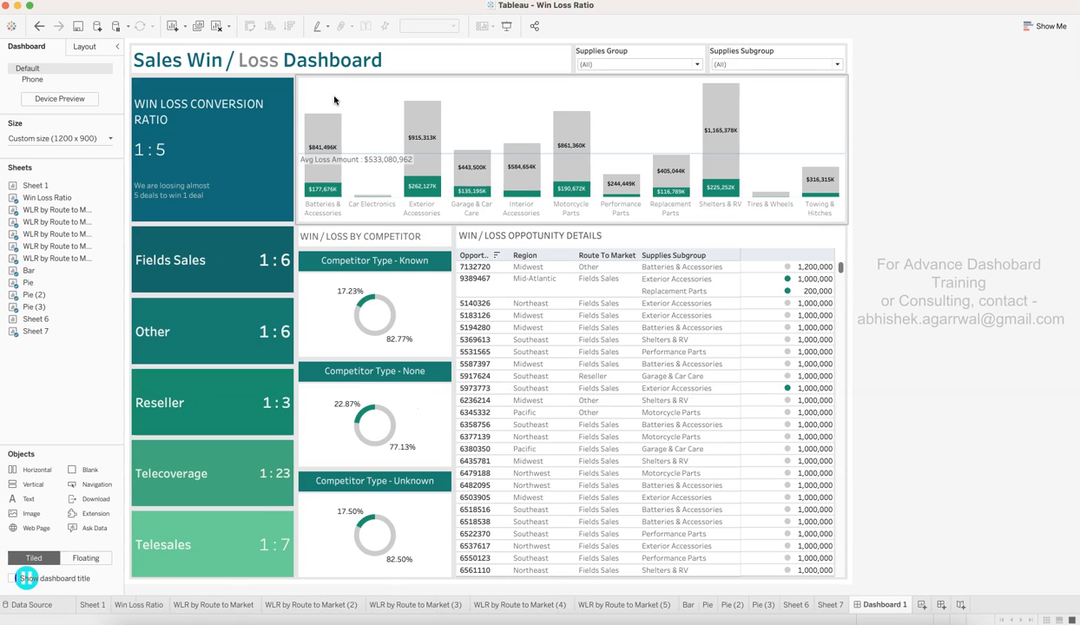
left_click(421, 290)
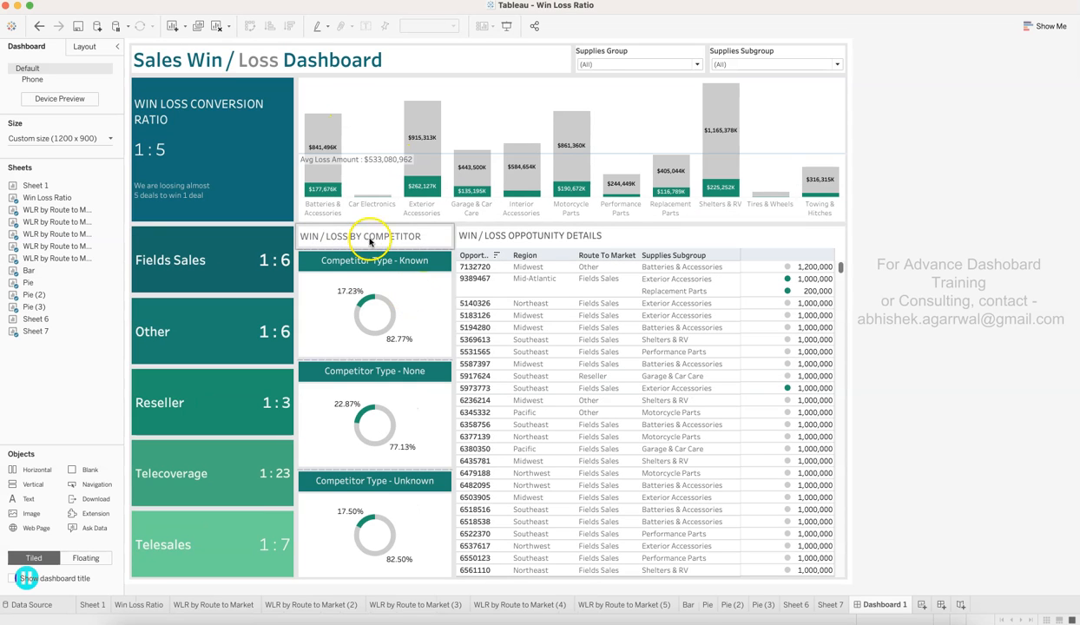
left_click(372, 247)
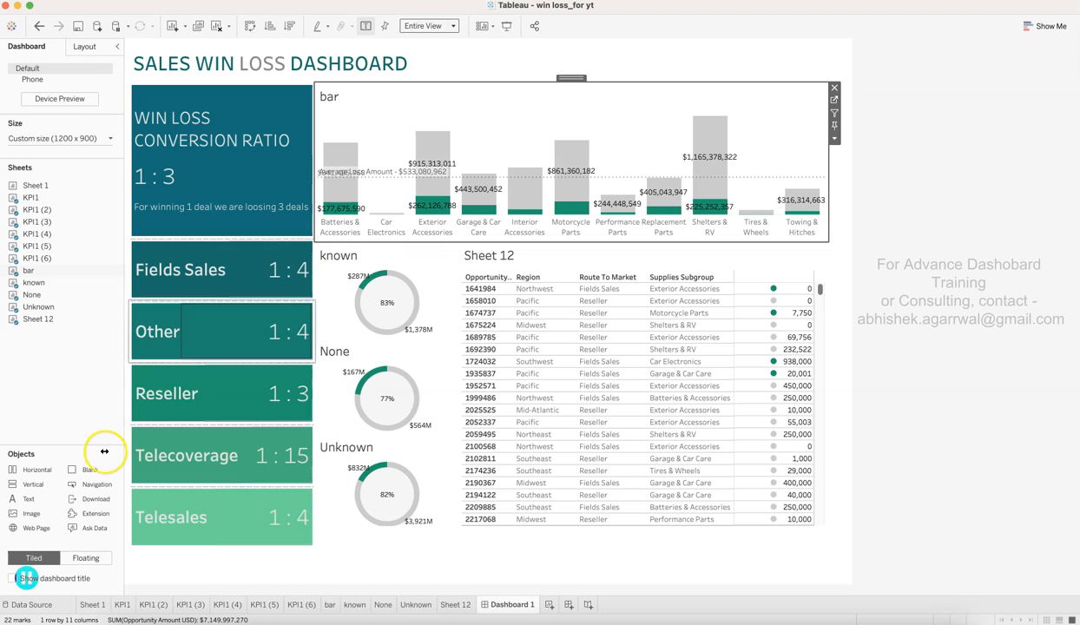
left_click_drag(33, 483, 348, 277)
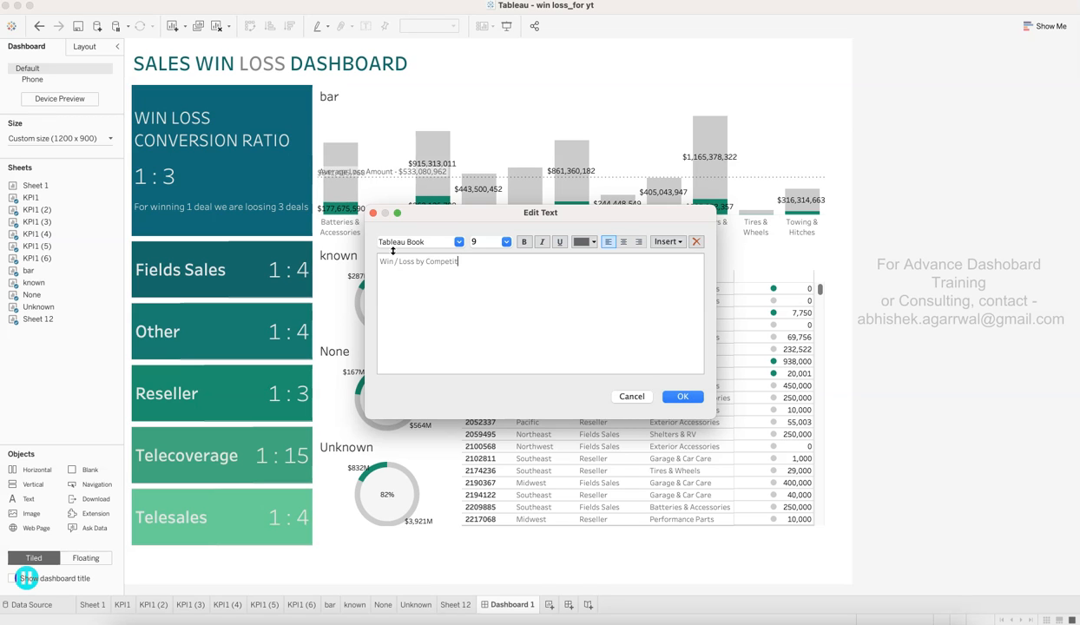
- Format the "Win / Loss by Competitor" heading as Tableau Regular, size 14, in gray
key("super+a")
left_click(506, 242)
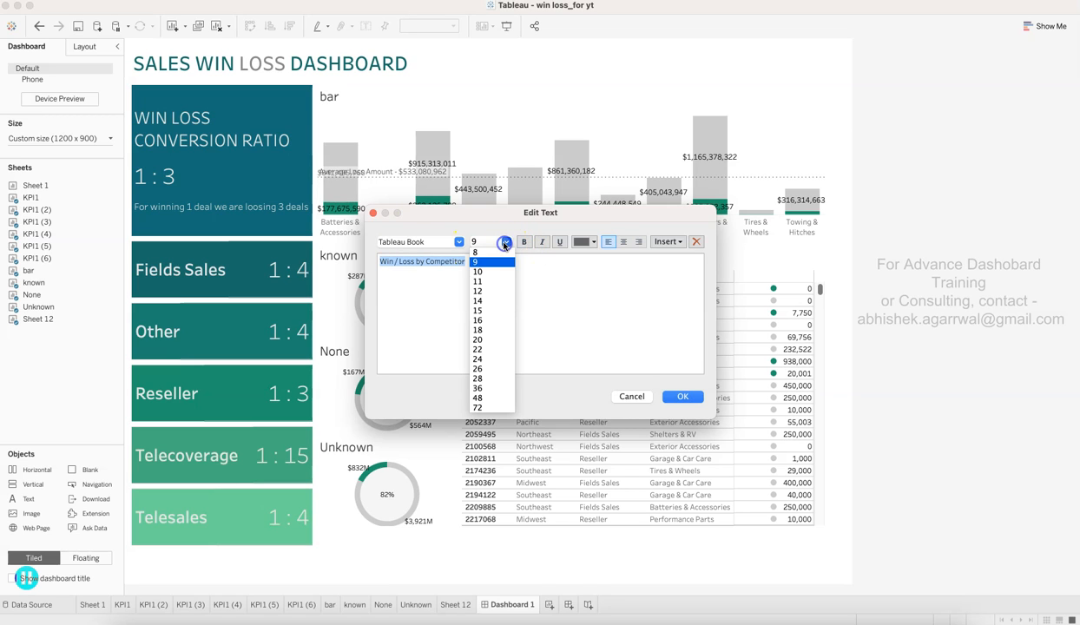
left_click(498, 301)
left_click(581, 241)
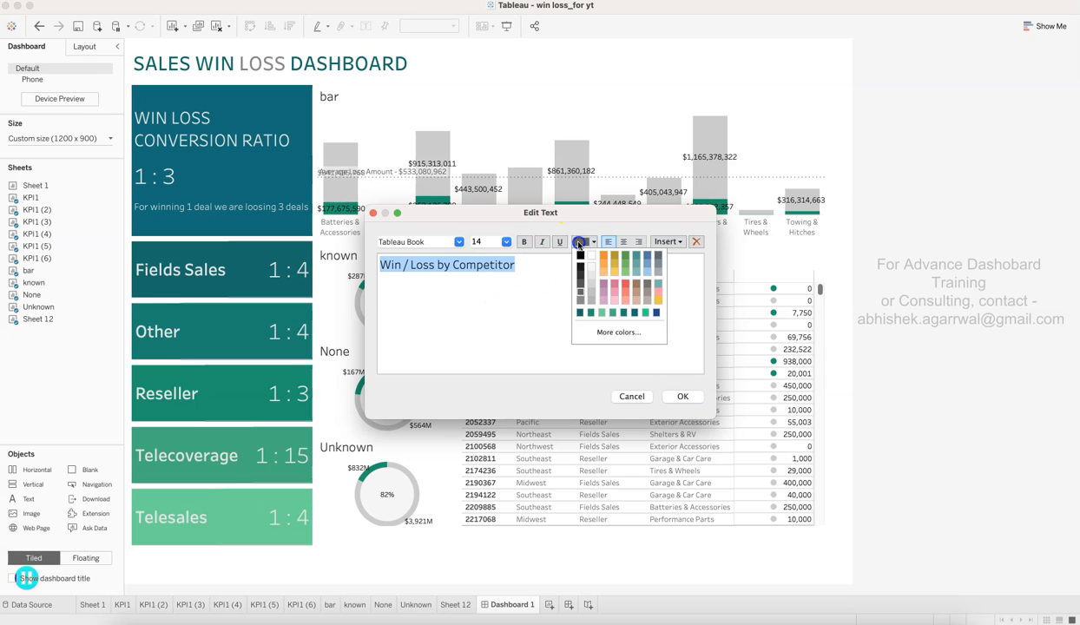
left_click(580, 302)
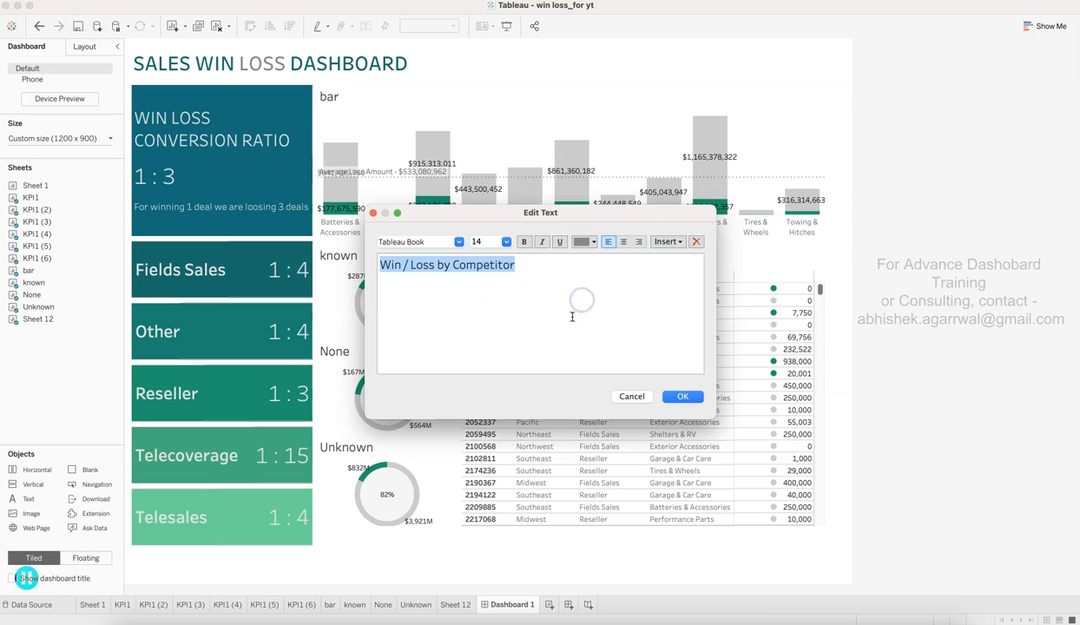
left_click(421, 241)
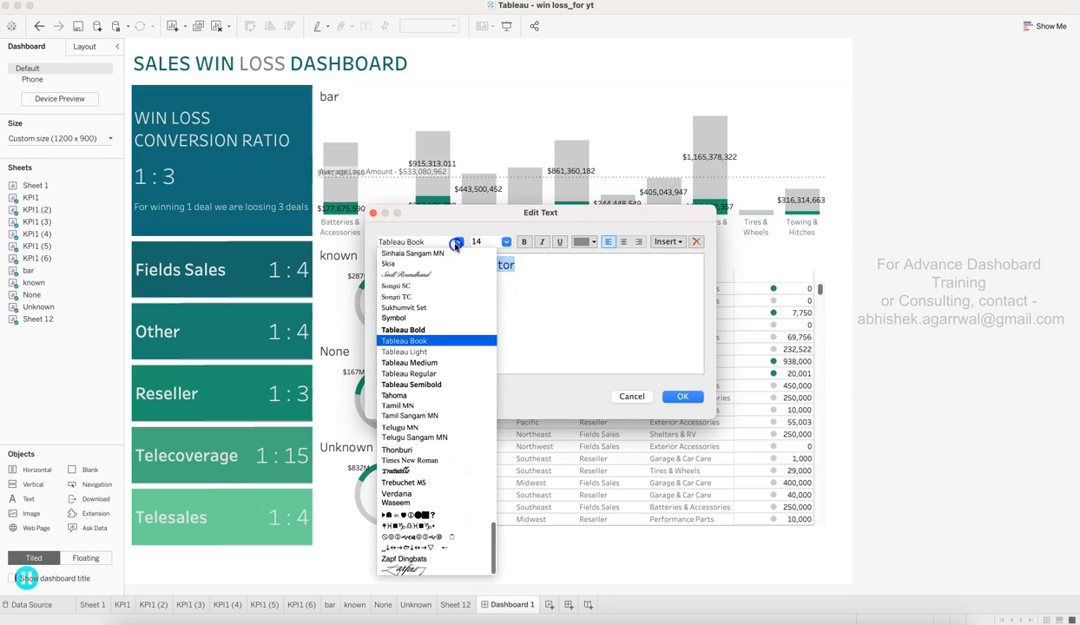
left_click(441, 373)
left_click(682, 396)
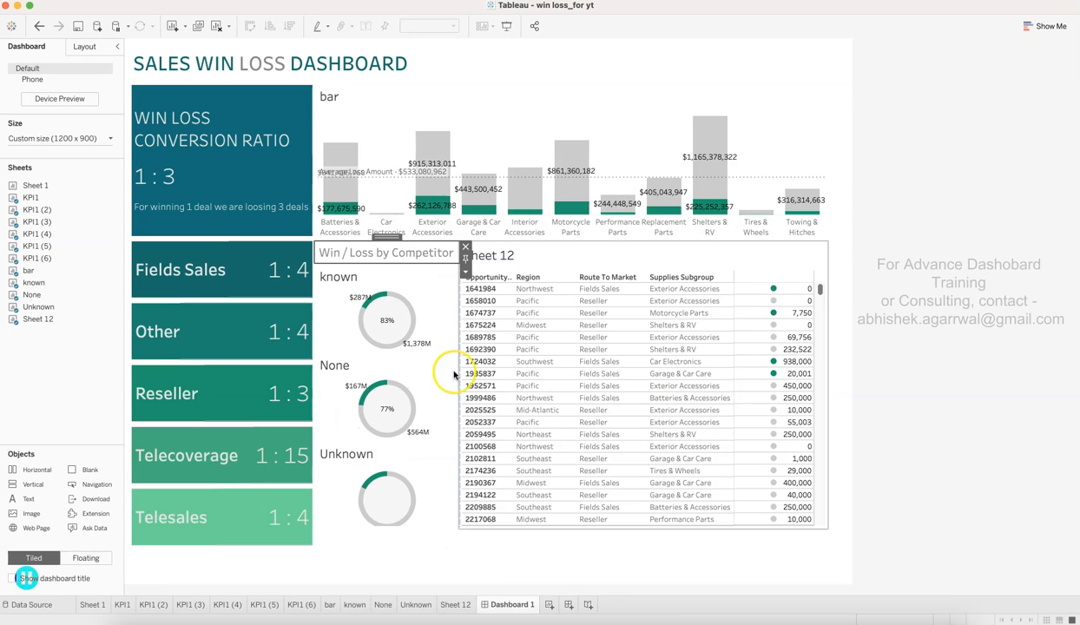
left_click(345, 276)
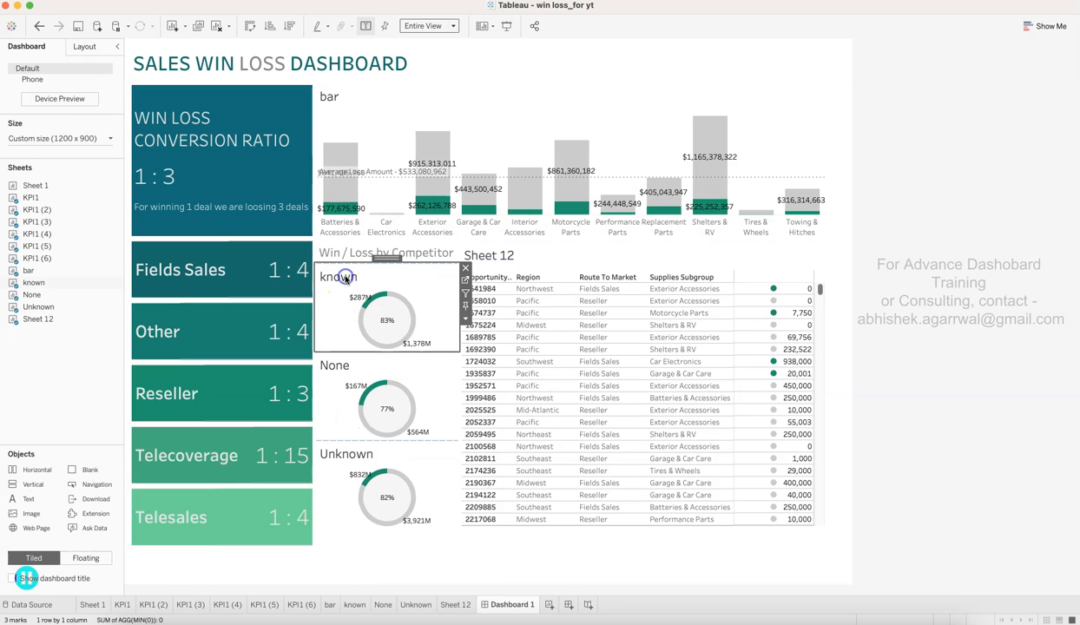
left_click(332, 356)
left_click(338, 447)
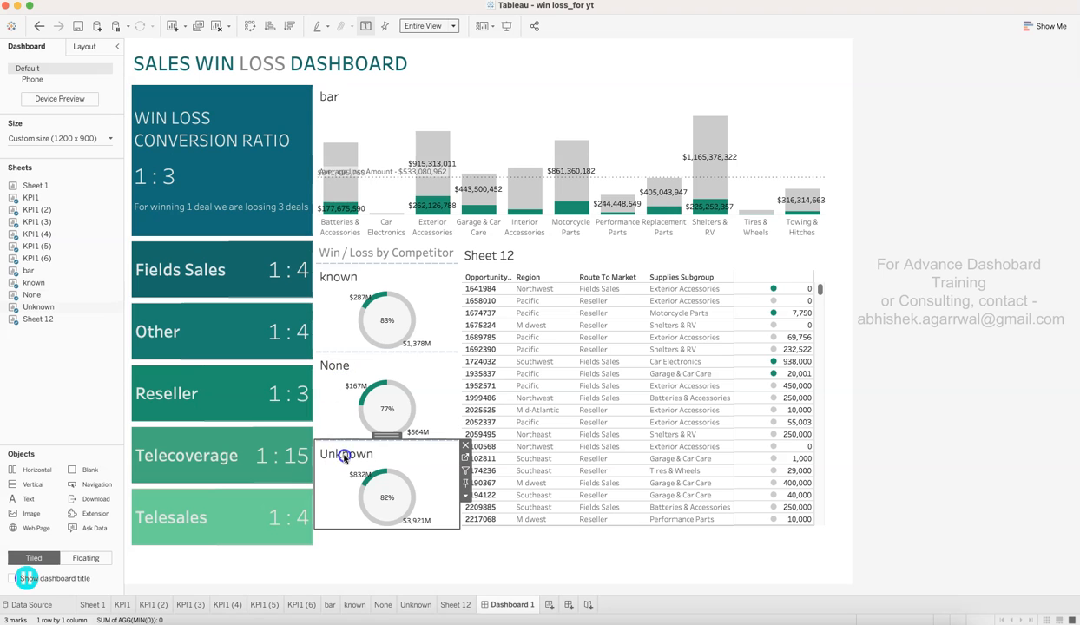
left_click(407, 252)
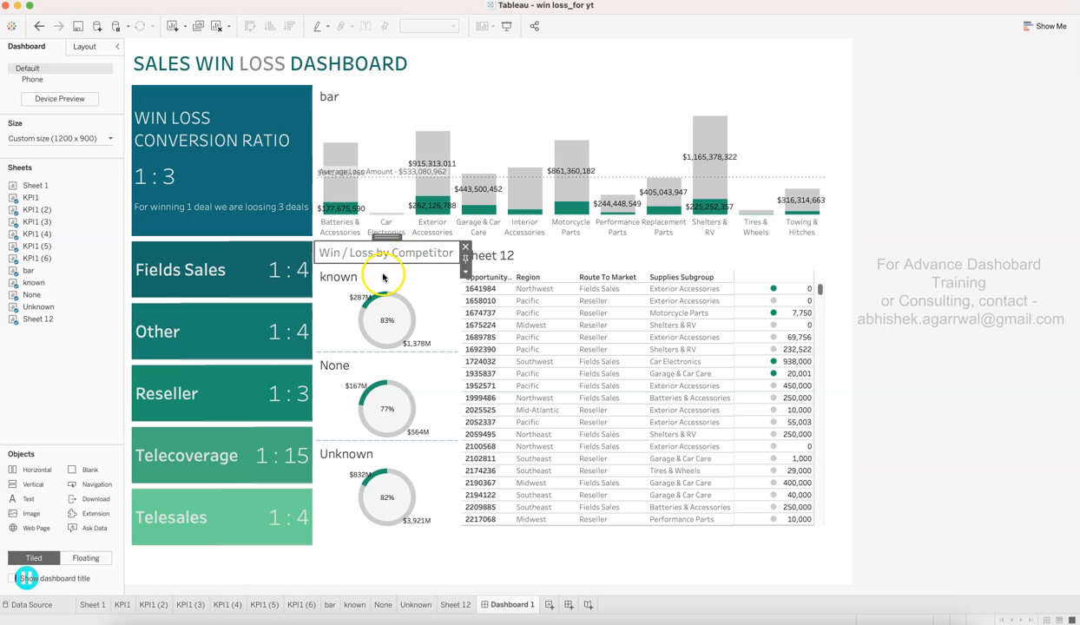
- Replace the title of the known donut chart with "Competitor Type - Known"
left_click(379, 273)
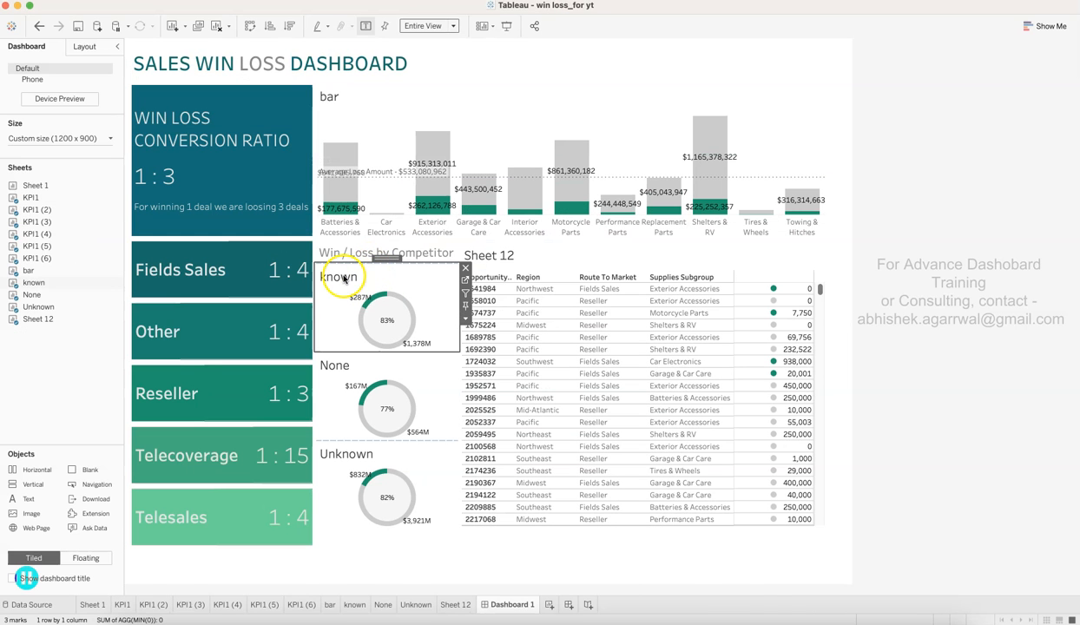
double_click(333, 278)
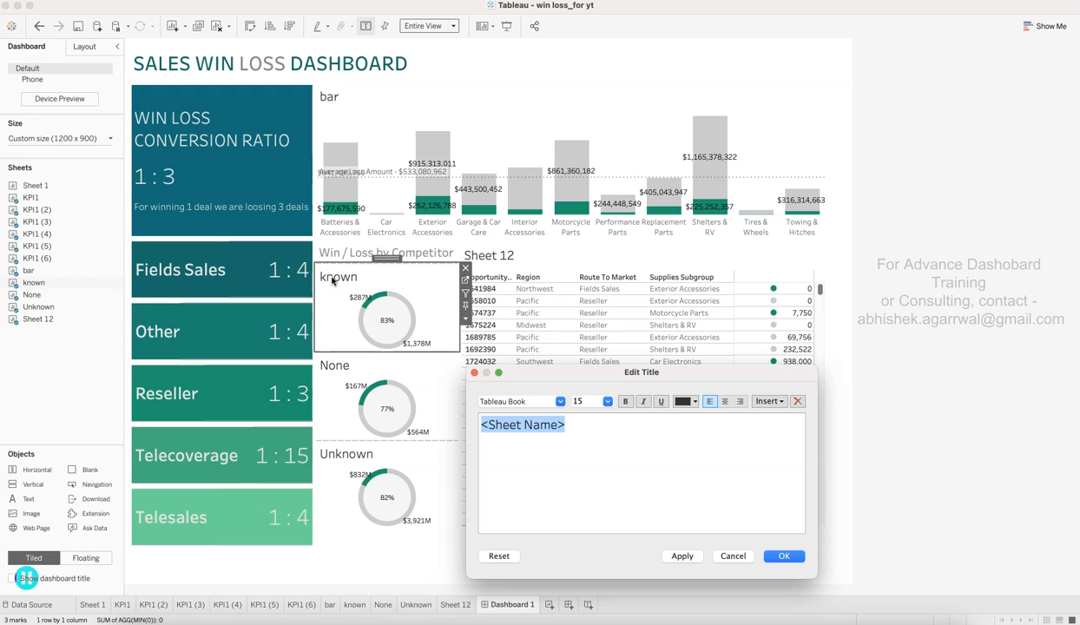
type("Competitor Type - Know")
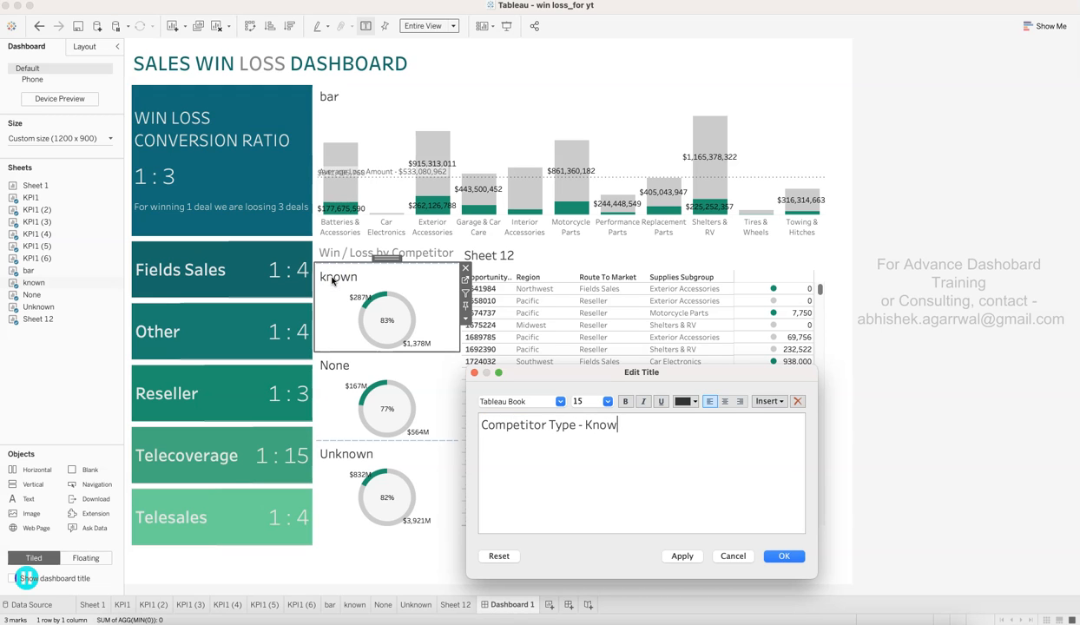
- Format the "Competitor Type - Known" title as Tableau Regular, size 12, in a very light gray and apply it
key("super+a")
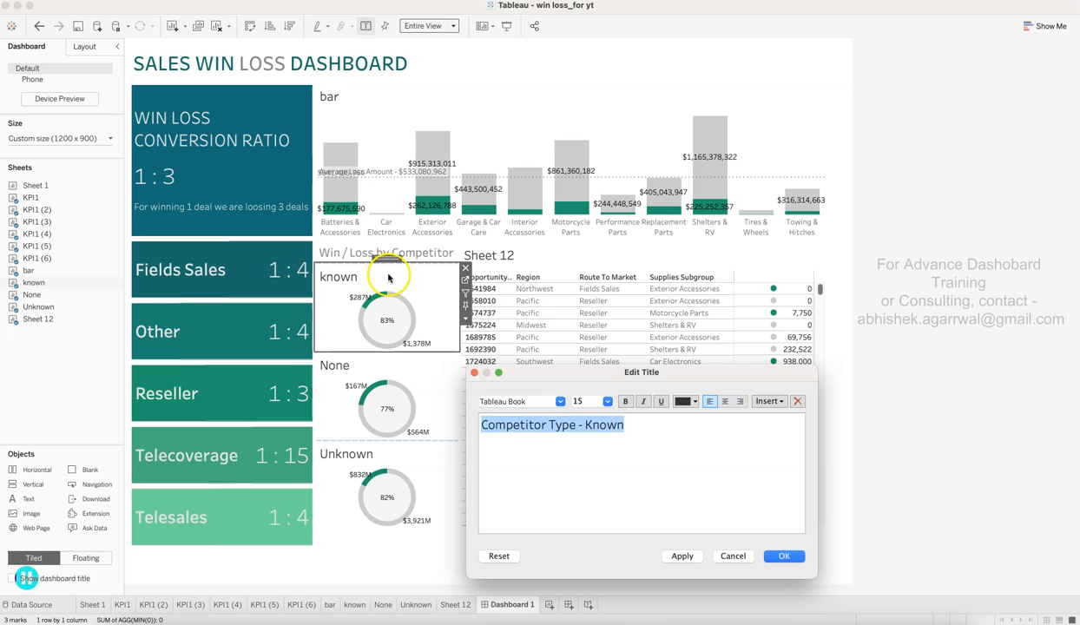
left_click(607, 401)
left_click(592, 450)
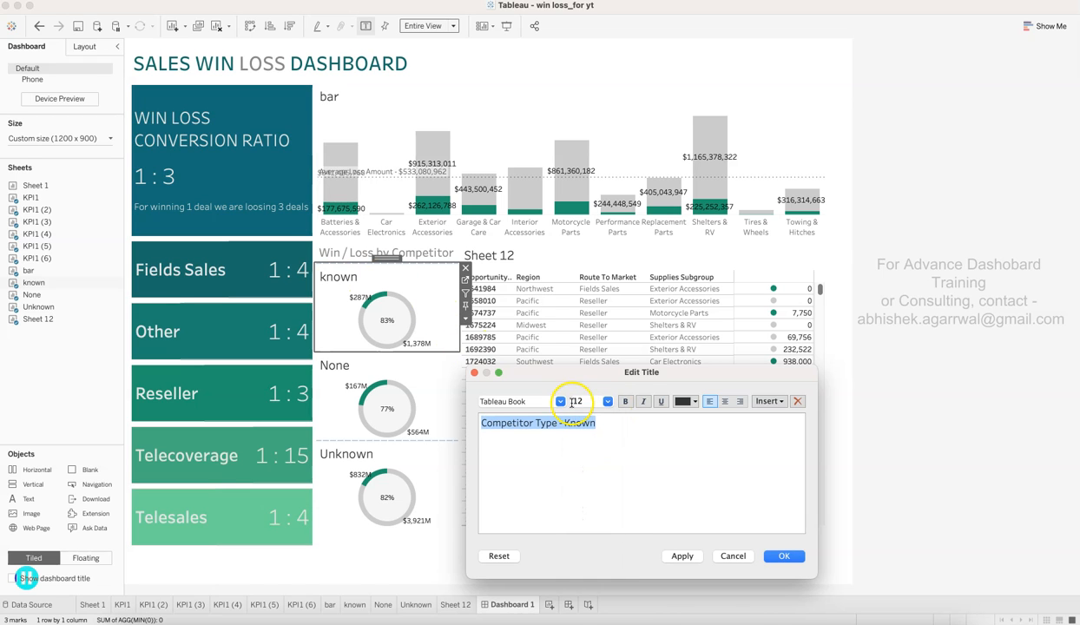
left_click(562, 401)
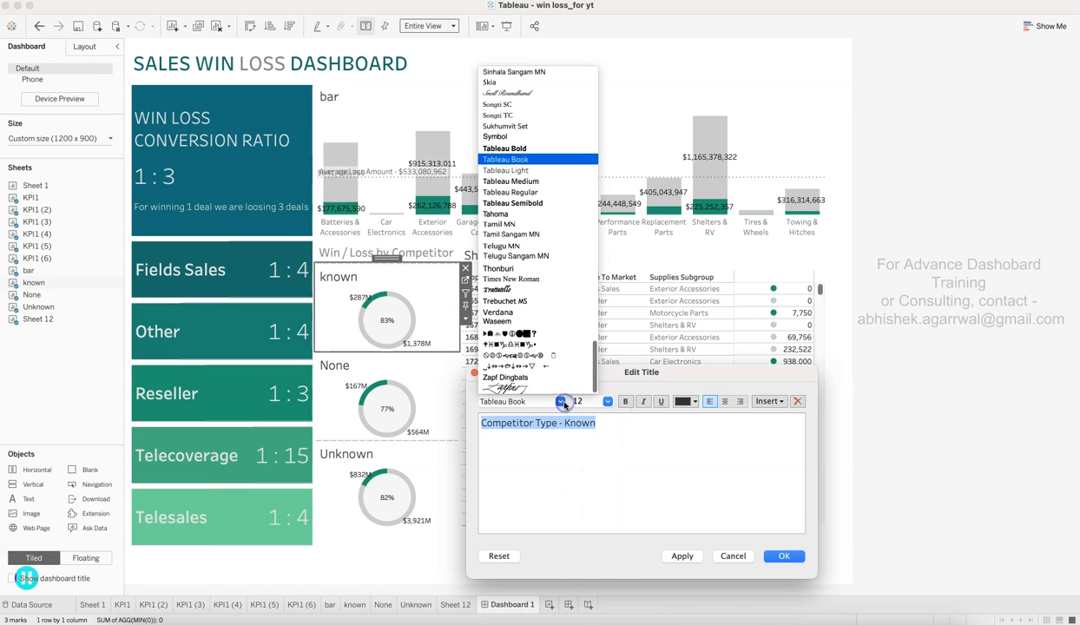
left_click(548, 193)
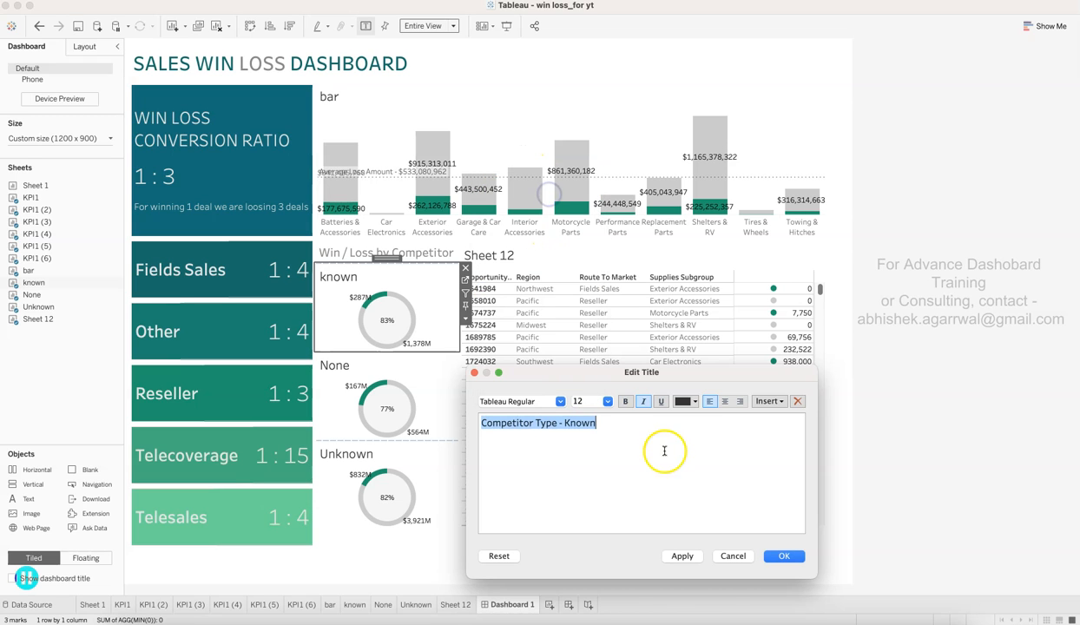
left_click(688, 404)
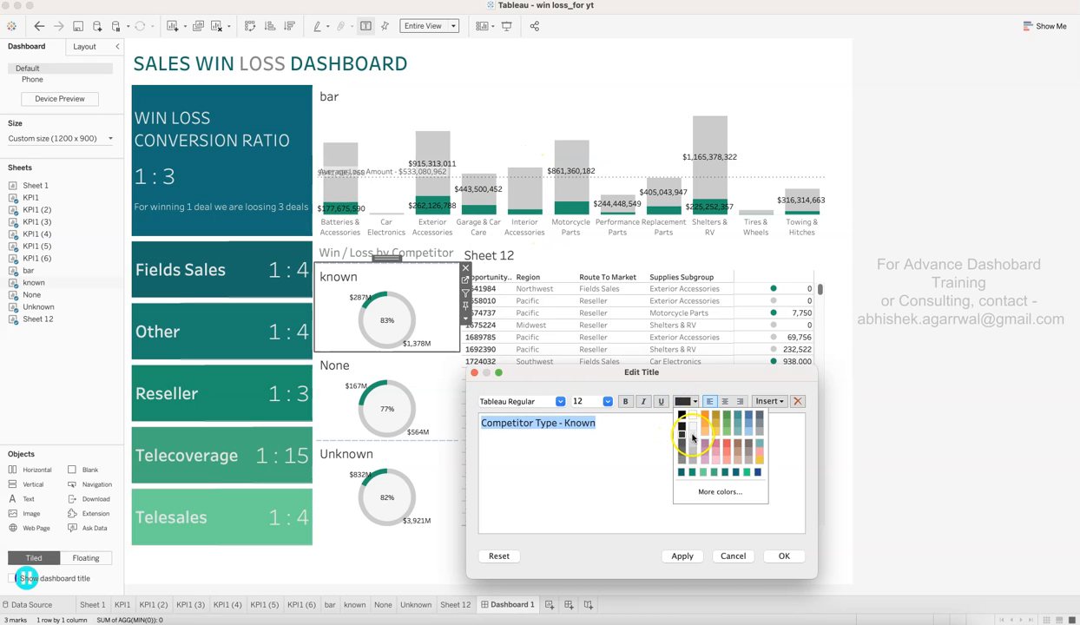
left_click(693, 435)
left_click(682, 556)
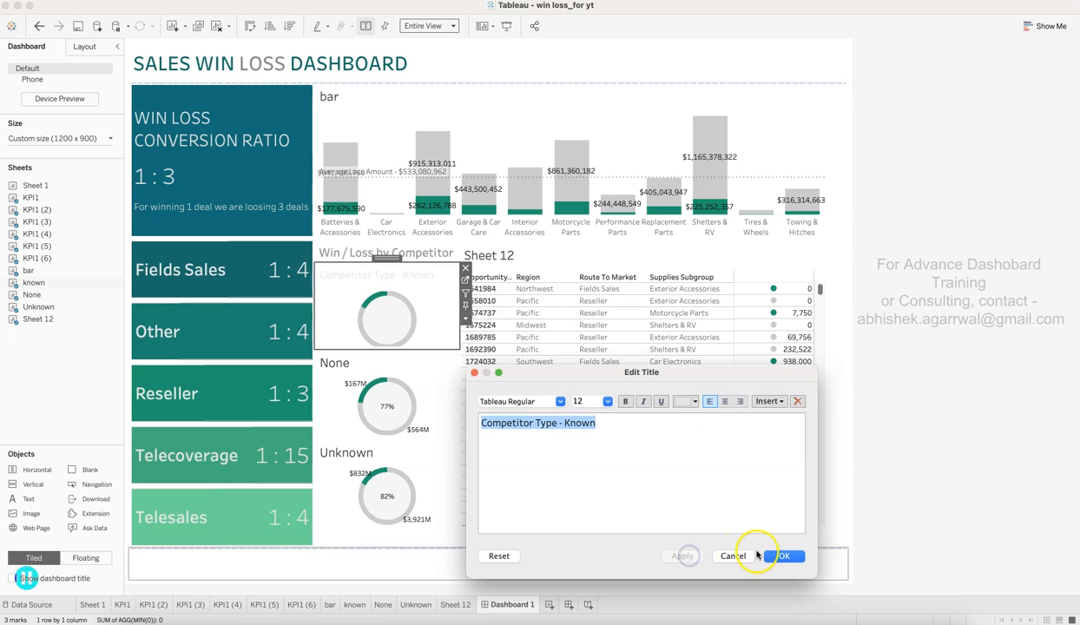
left_click(773, 555)
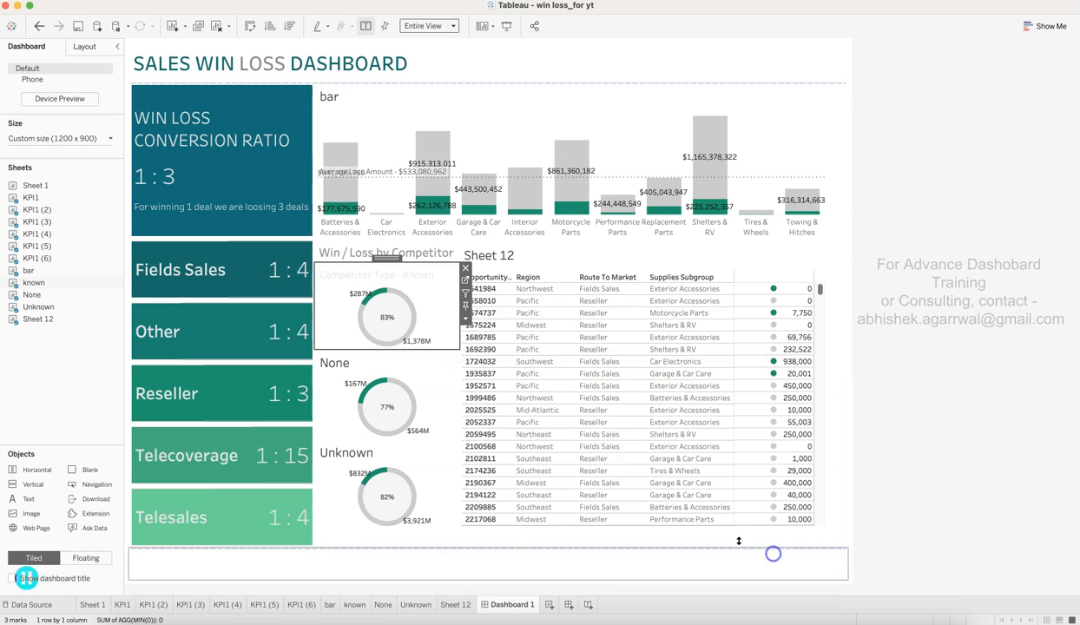
- Shade the background of the "Competitor Type - Known" title with the green used in the bar chart
right_click(401, 278)
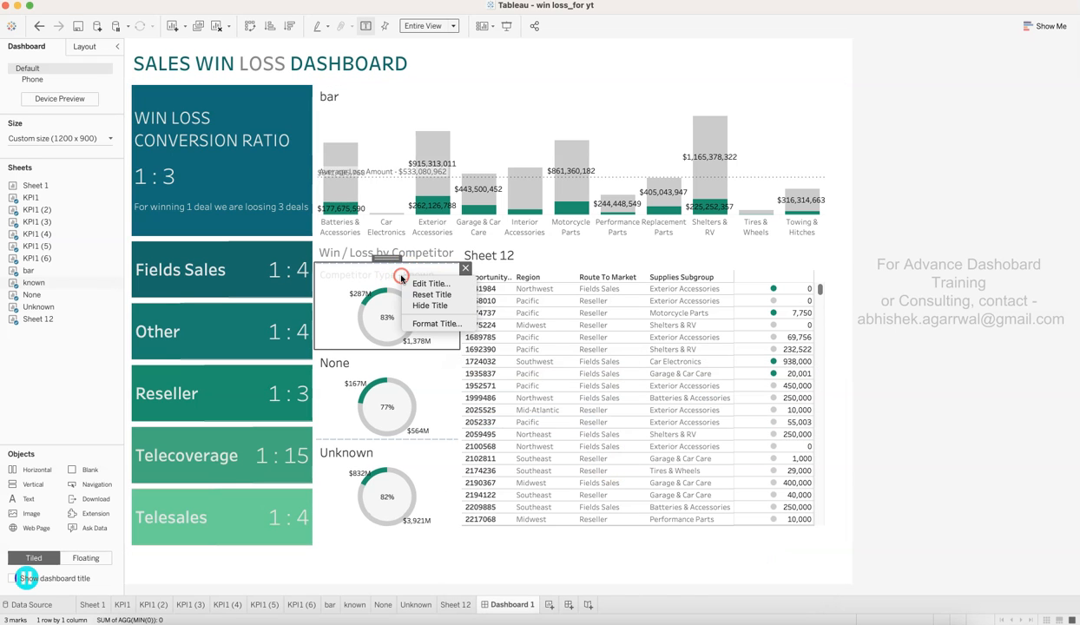
left_click(431, 324)
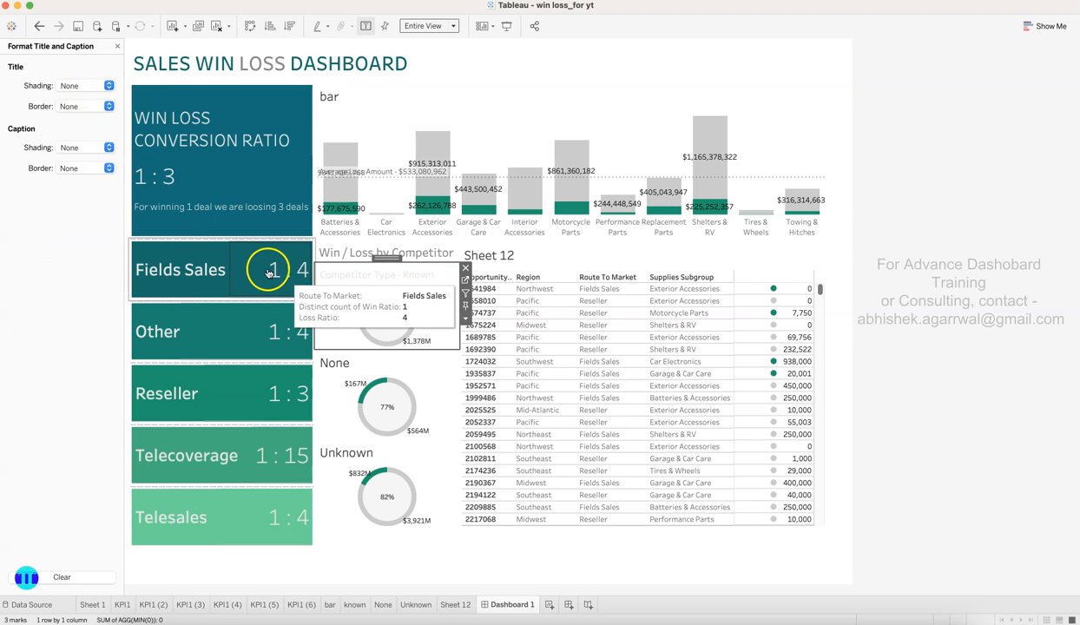
left_click(80, 85)
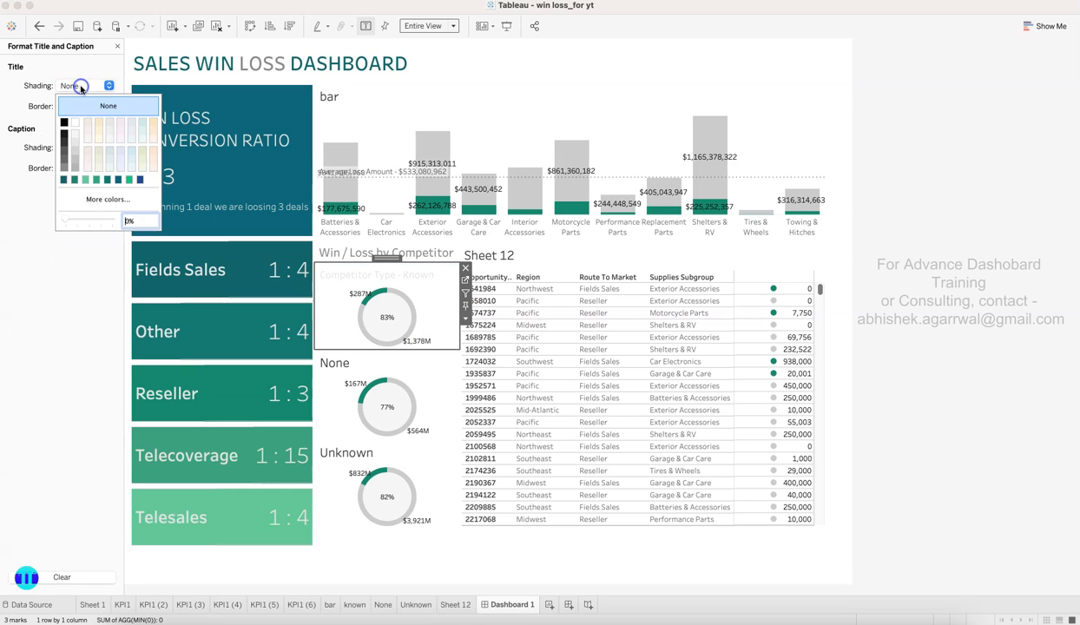
left_click(74, 180)
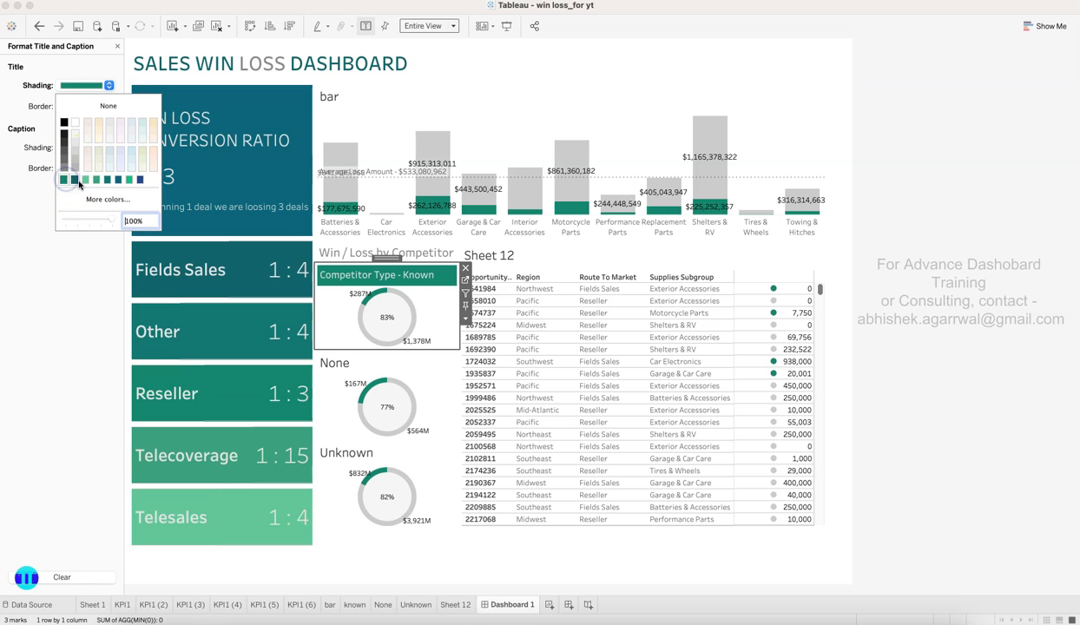
left_click(76, 183)
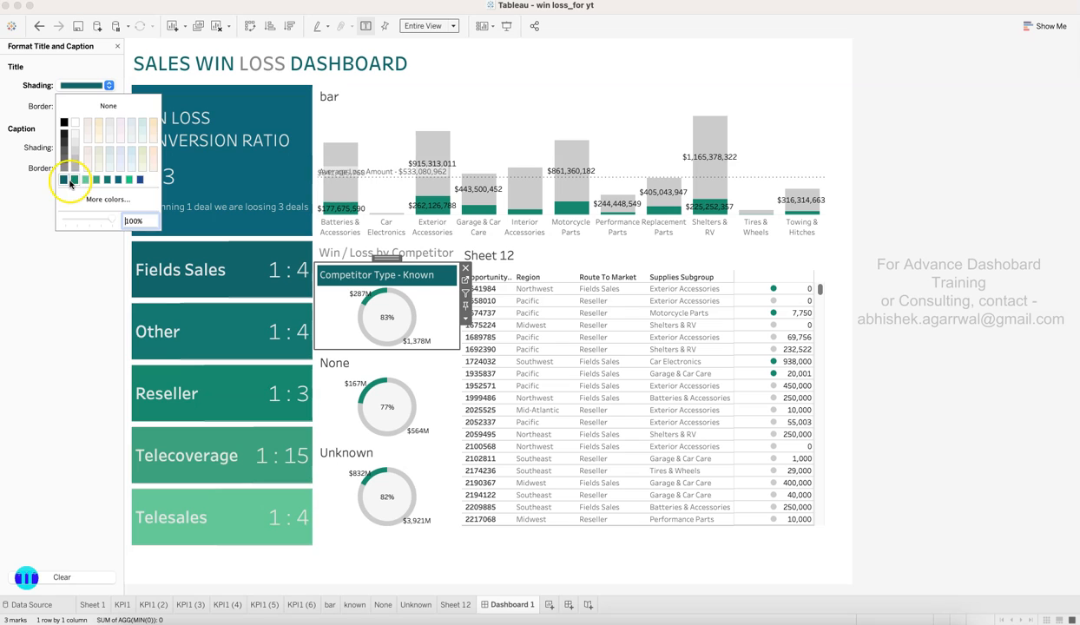
left_click(75, 179)
left_click(43, 339)
- Center the "Competitor Type - Known" title
left_click(396, 279)
double_click(396, 280)
key("super+a")
left_click(726, 401)
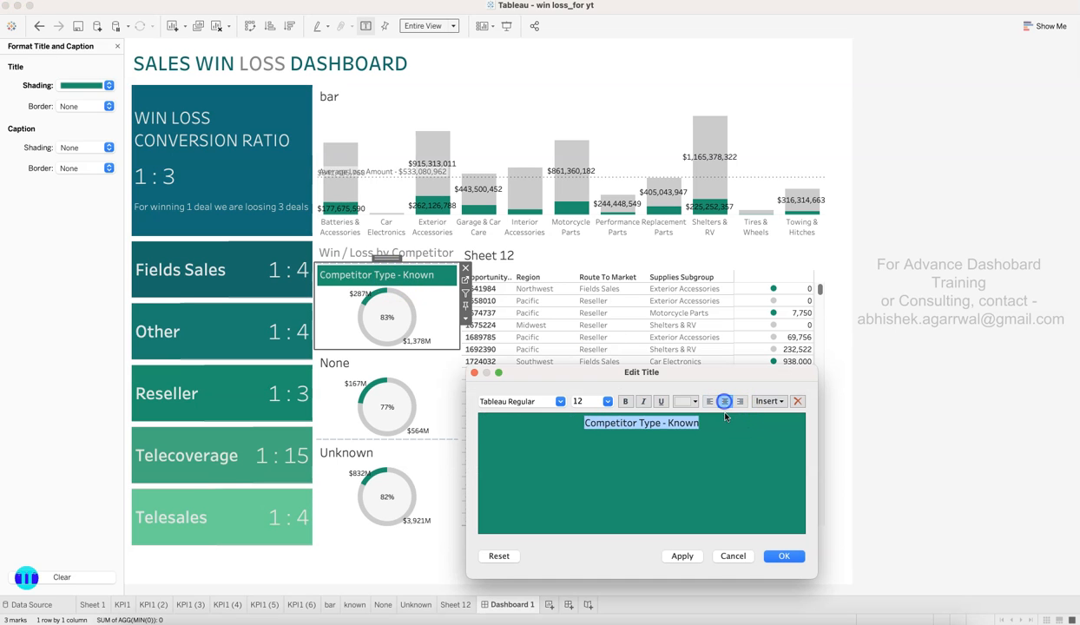
left_click(783, 556)
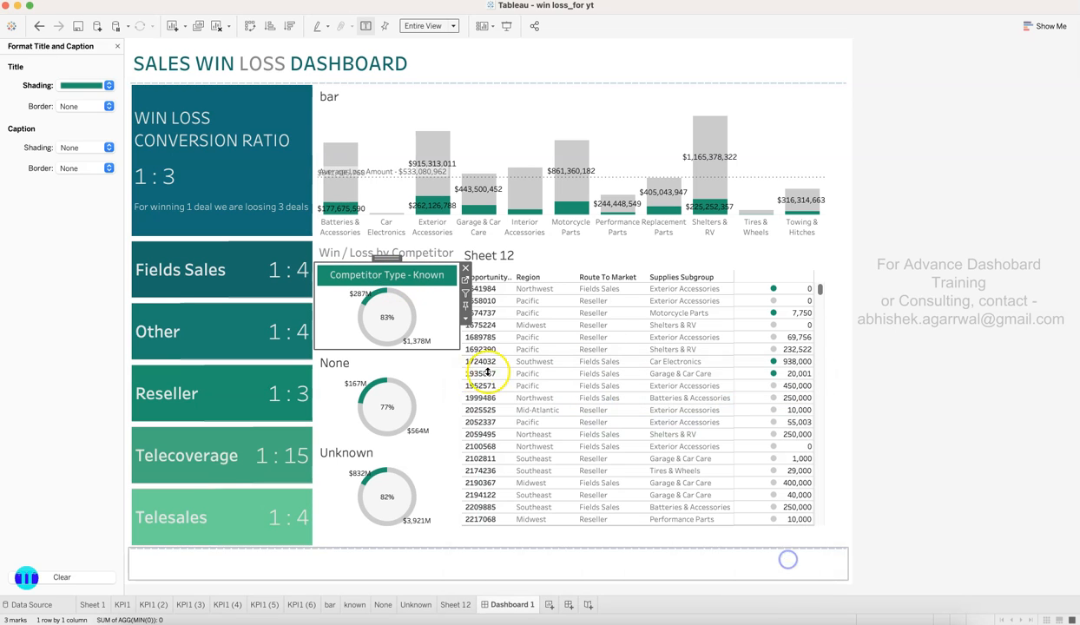
double_click(423, 282)
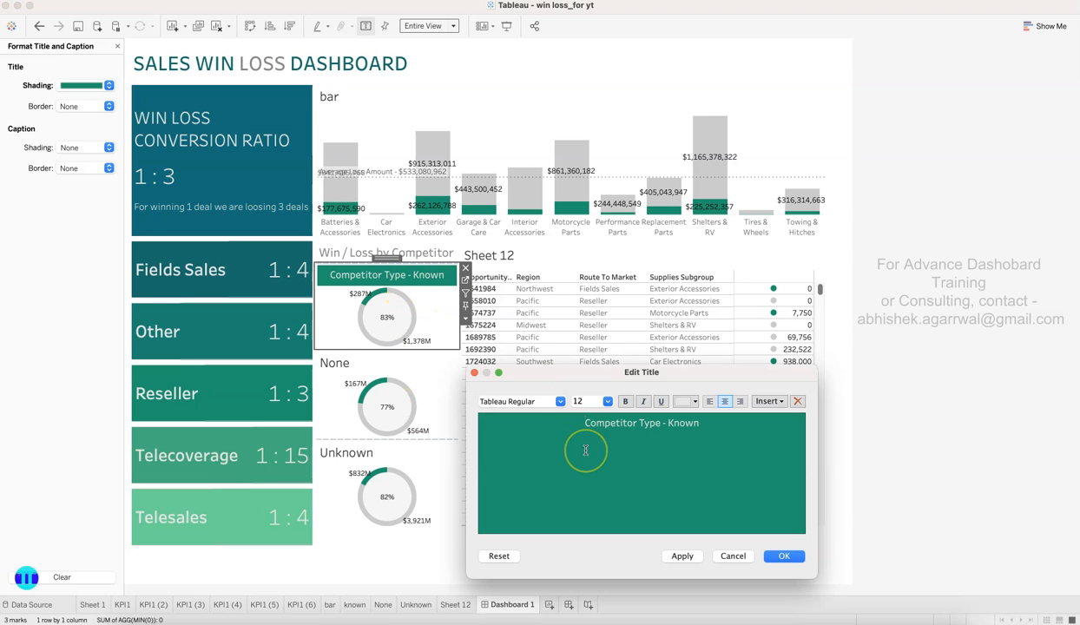
key("Escape")
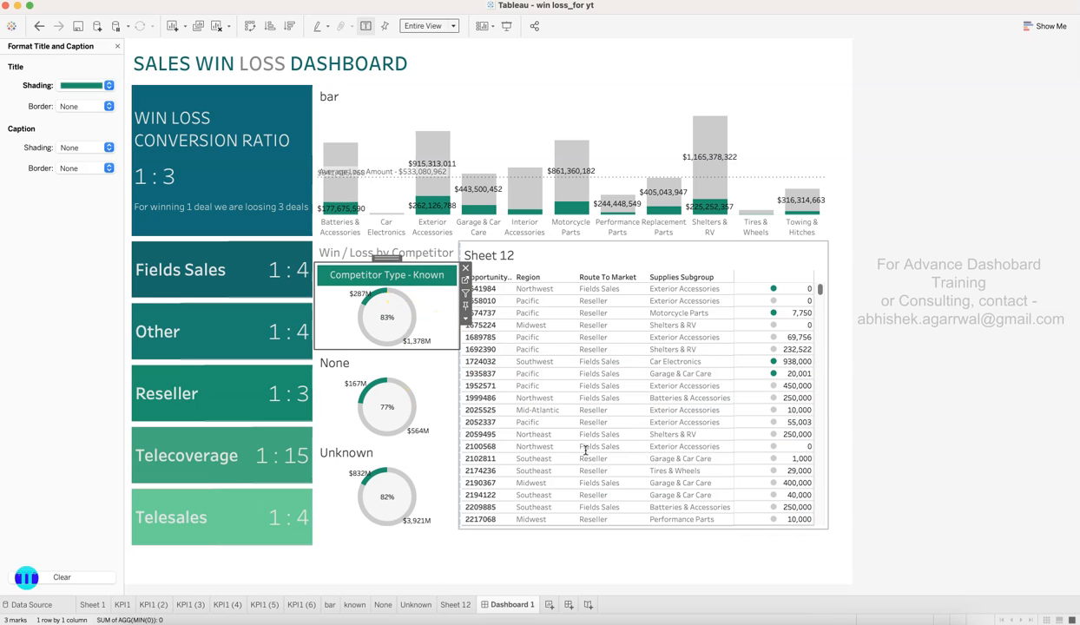
- Retitle the None donut chart "Competitor Type - None" in Tableau Regular, centered and in a very light gray
double_click(376, 357)
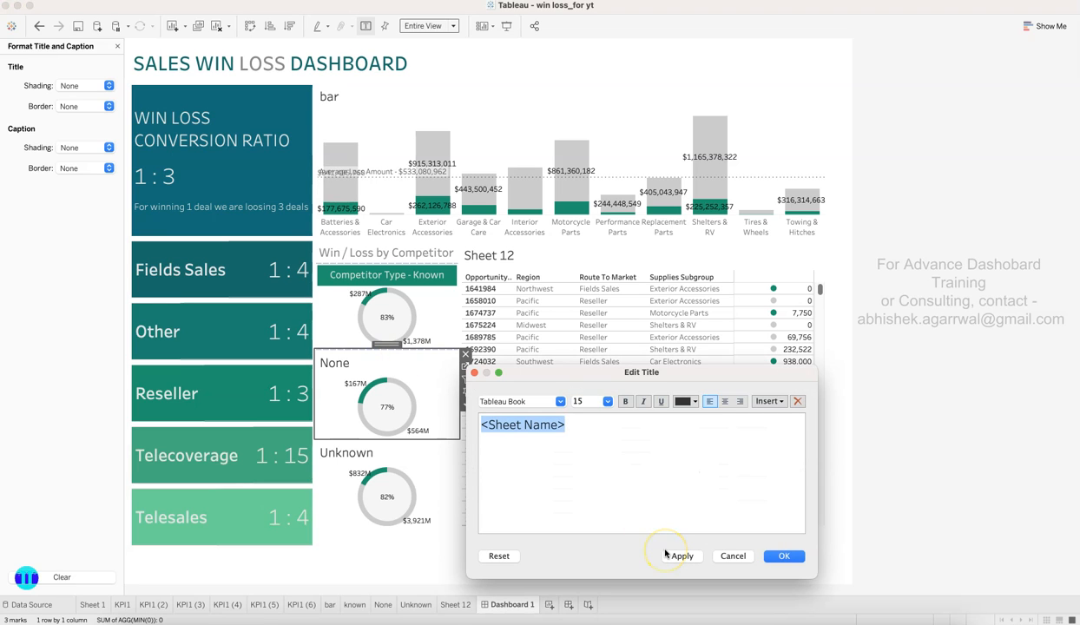
type("Competitor Type - No")
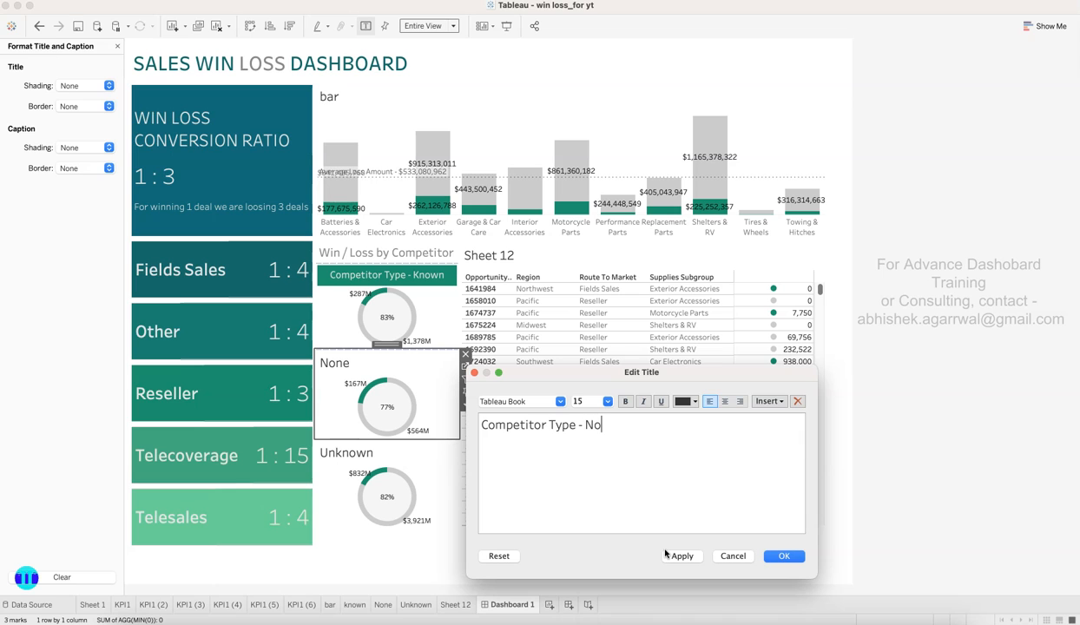
key("super+a")
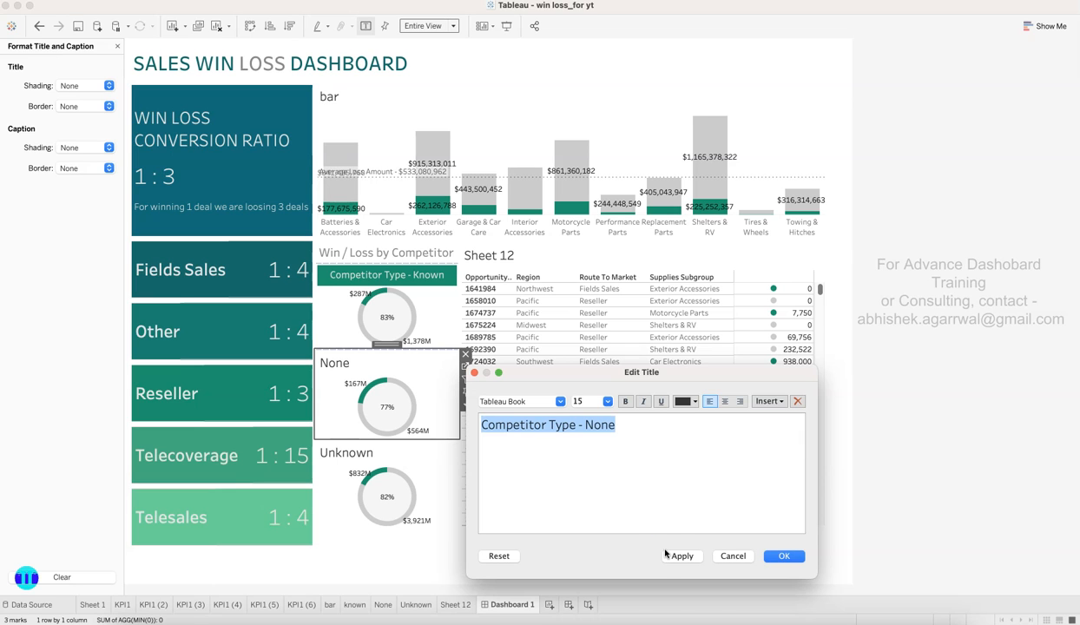
left_click(561, 401)
left_click(534, 193)
left_click(725, 401)
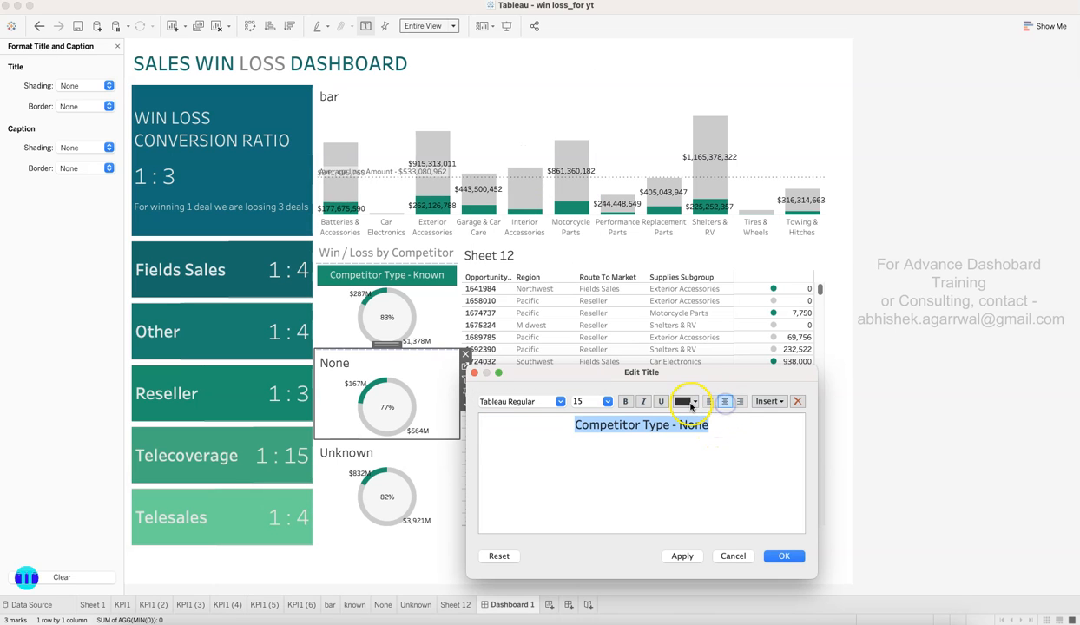
left_click(686, 401)
left_click(693, 435)
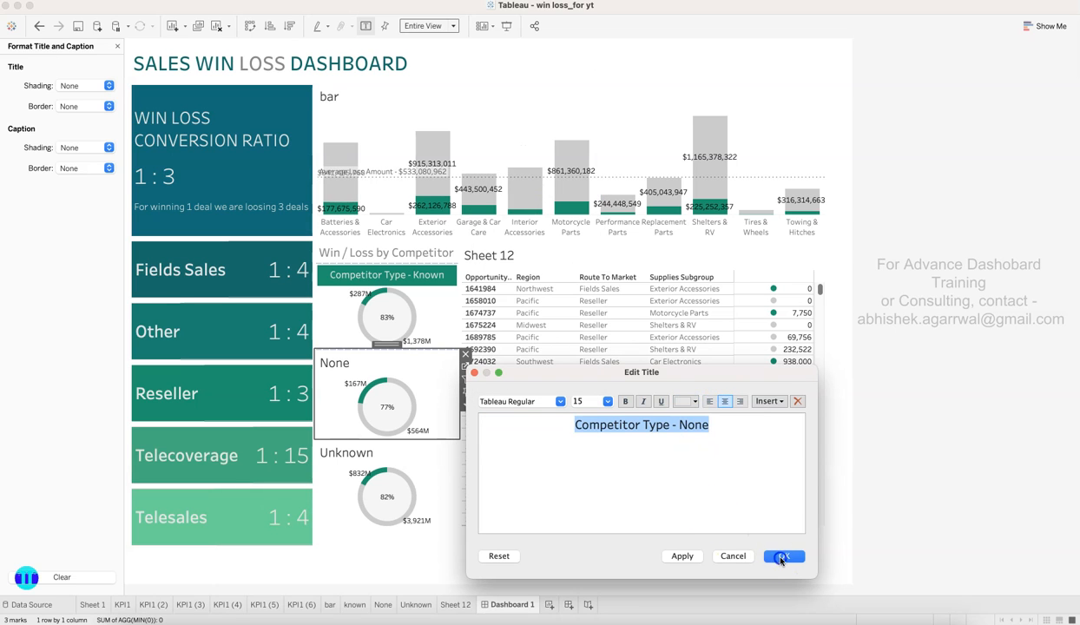
left_click(780, 557)
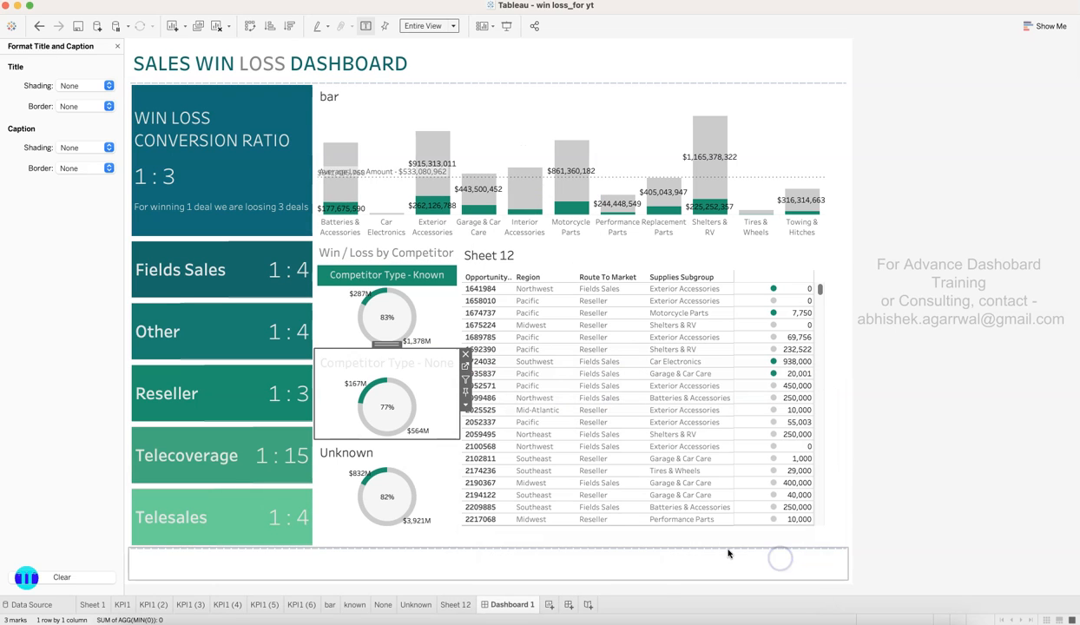
- Retitle the Unknown donut chart "Competitor Type - Unknown" in Tableau Regular, size 12, in a very light gray
double_click(363, 455)
type("Competitor Type - Unk")
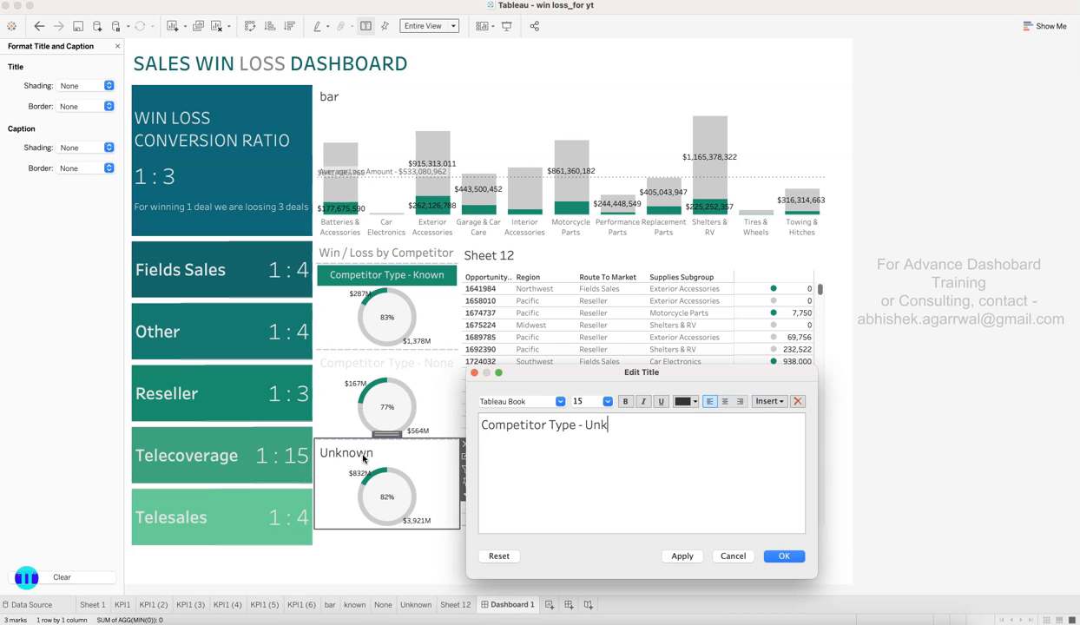
key("super+a")
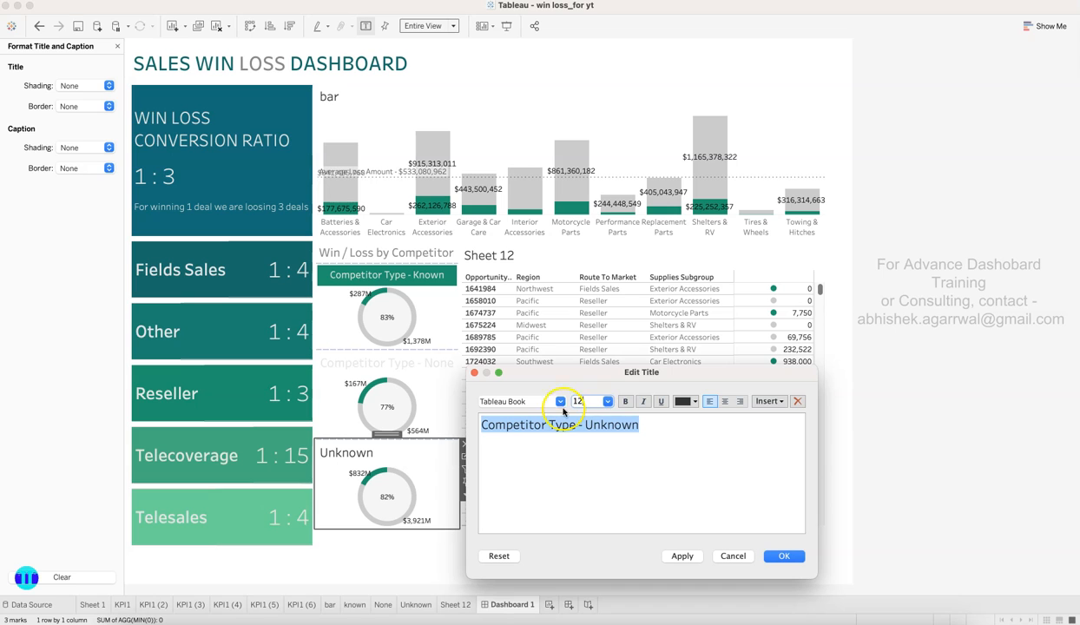
type("12")
key("Return")
left_click(536, 401)
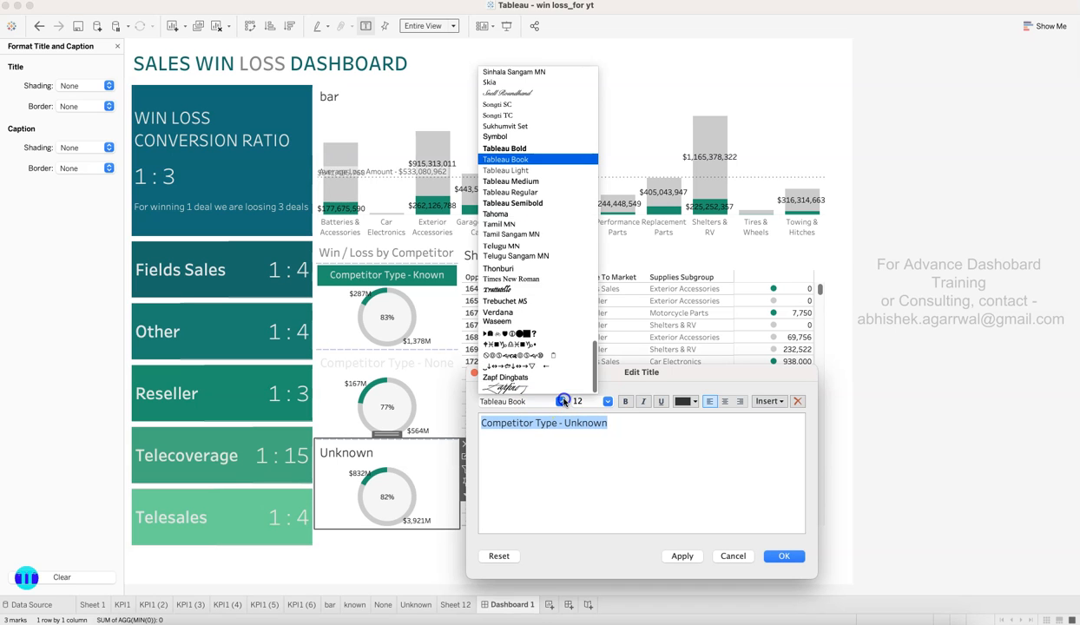
left_click(529, 190)
left_click(694, 401)
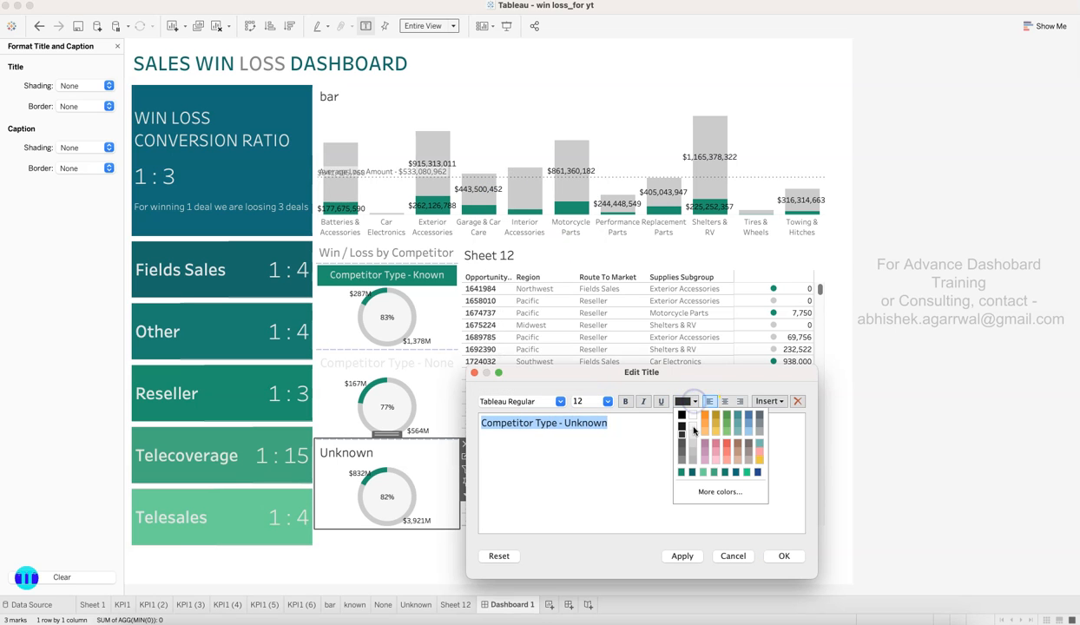
left_click(694, 429)
left_click(683, 556)
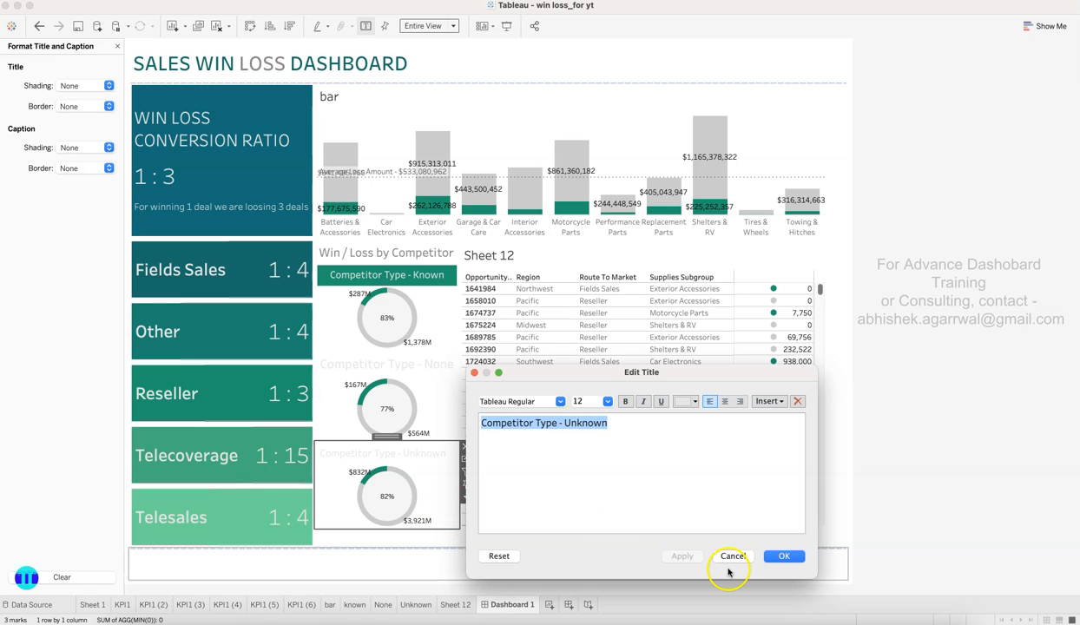
left_click(776, 556)
- Set the font size of the "Competitor Type - None" title to 12
double_click(436, 364)
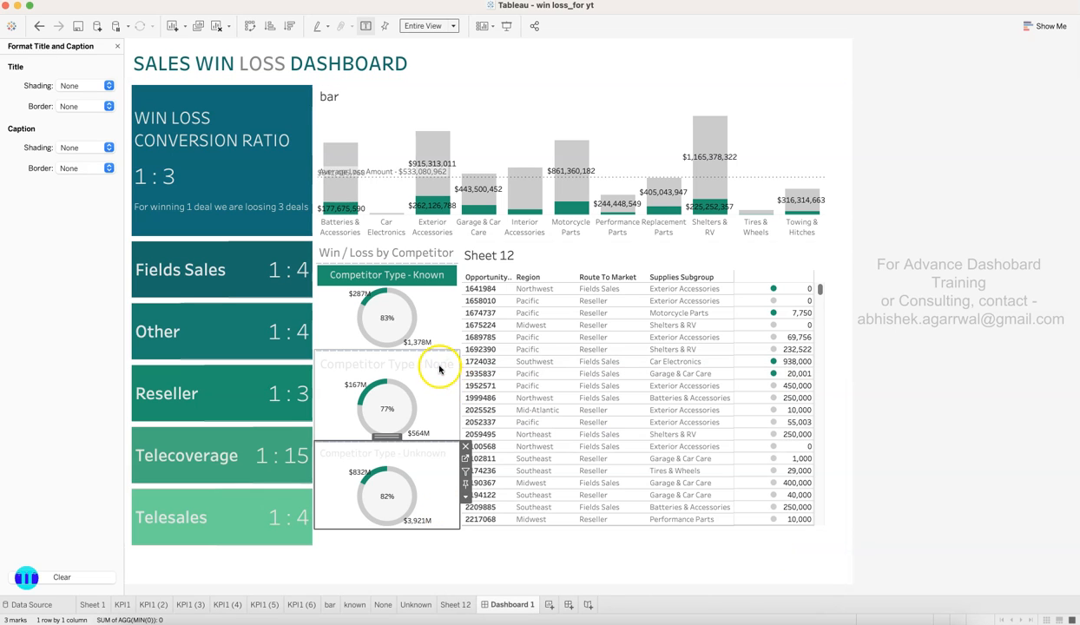
left_click(584, 401)
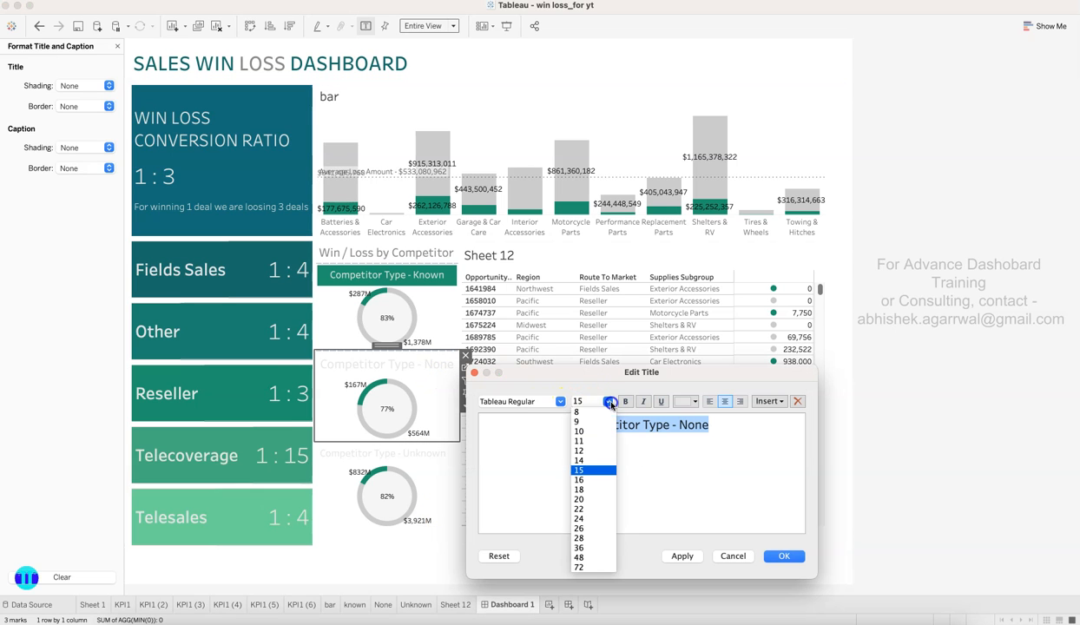
left_click(602, 451)
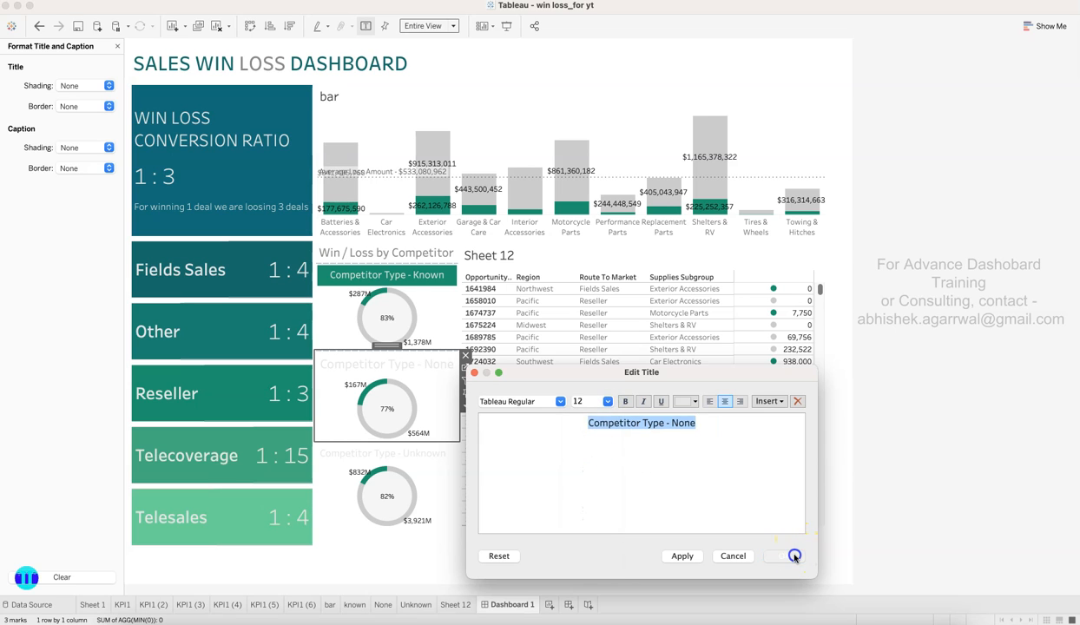
left_click(792, 554)
- Shade the "Competitor Type - None" title background with the same green as the "Competitor Type - Known" title
left_click(389, 370)
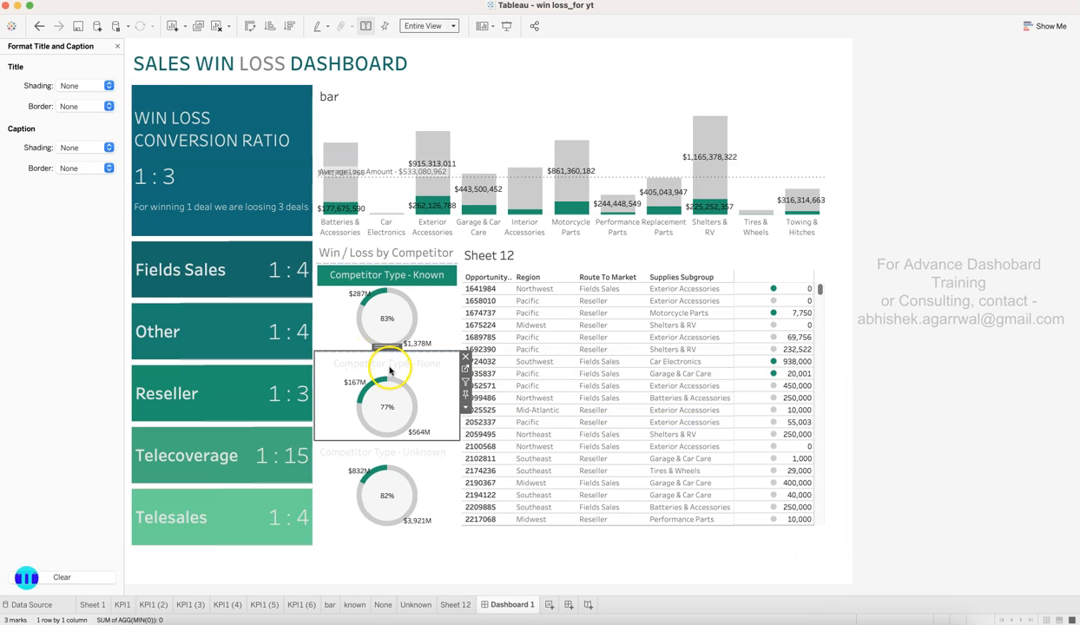
right_click(389, 370)
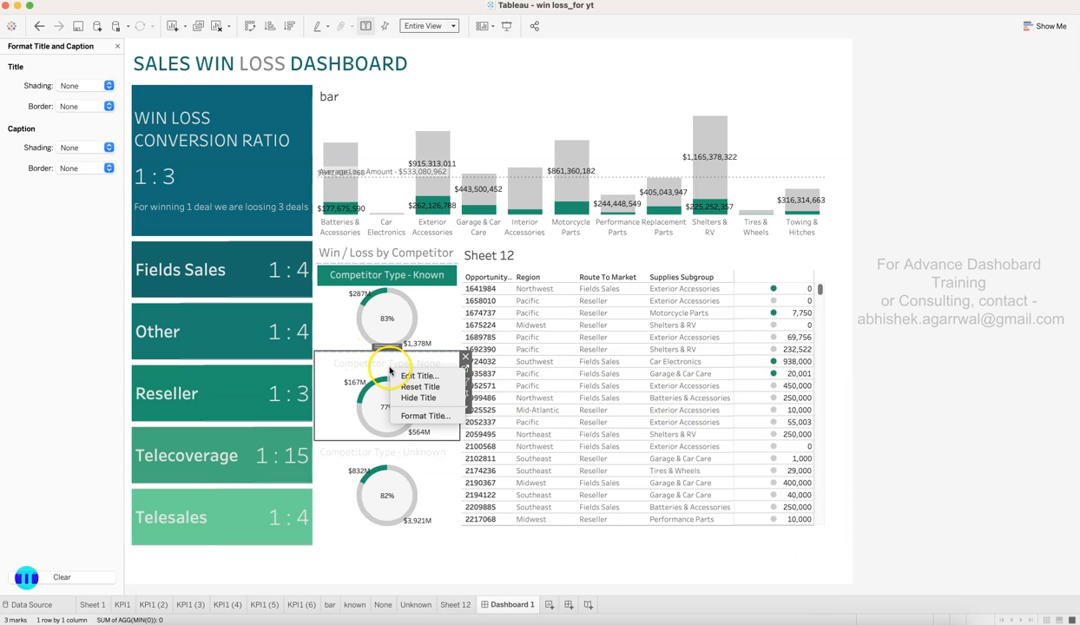
left_click(106, 85)
left_click(66, 182)
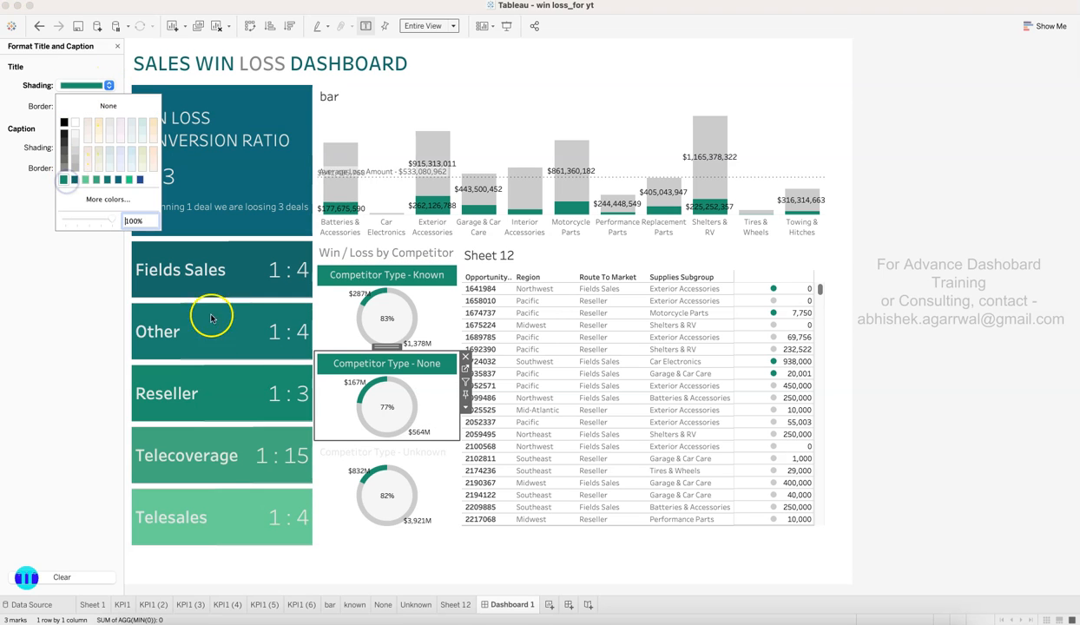
- Shade the "Competitor Type - Unknown" title background with the same green as the other two donut chart titles
left_click(339, 443)
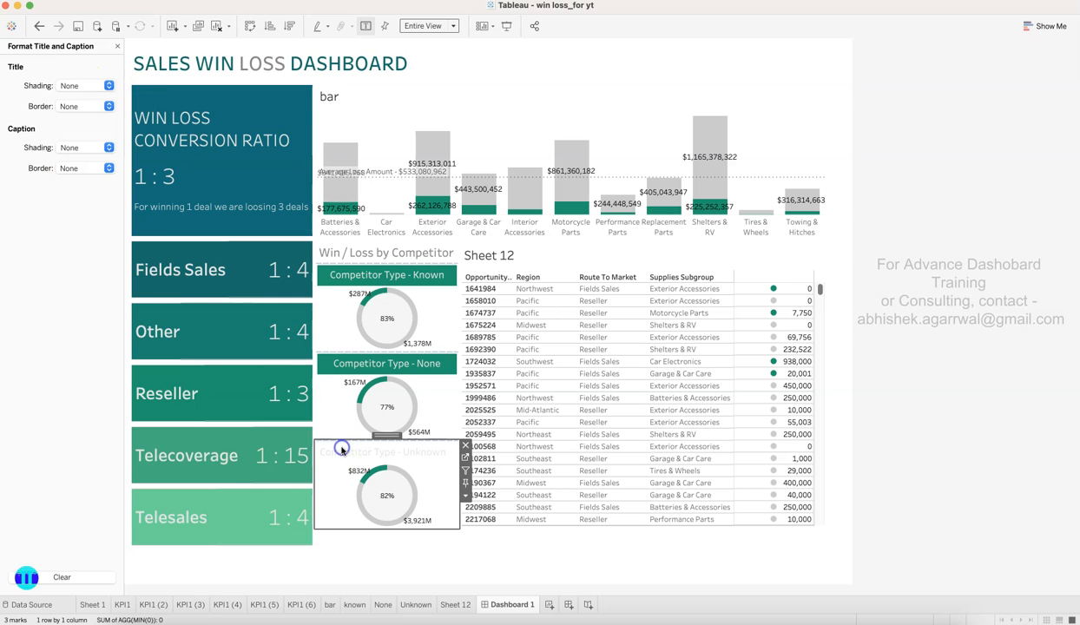
left_click(106, 85)
left_click(65, 181)
left_click(47, 345)
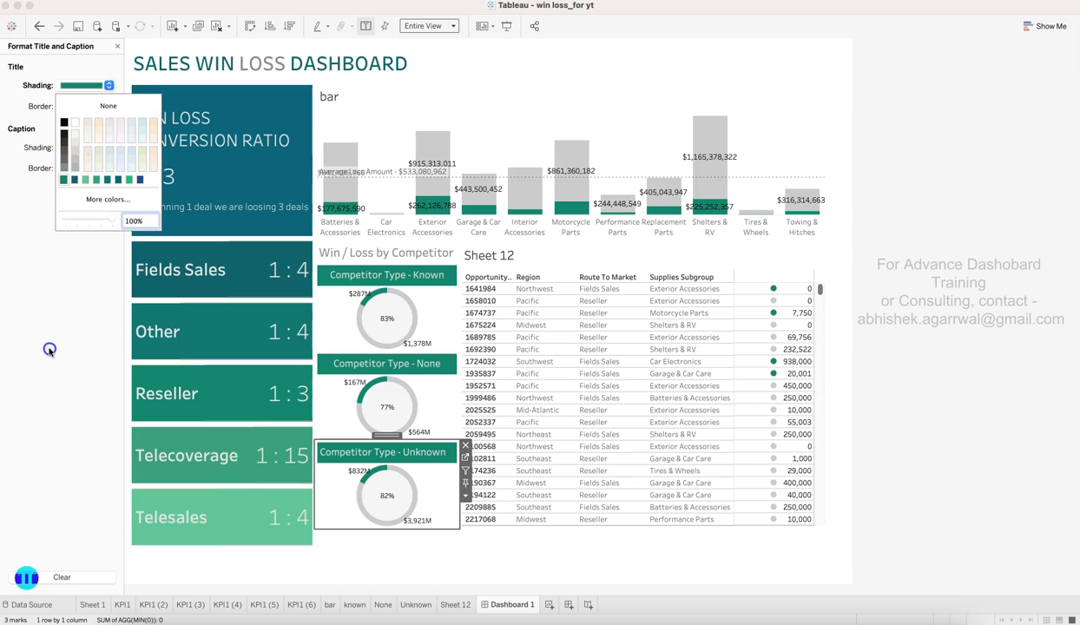
left_click(945, 358)
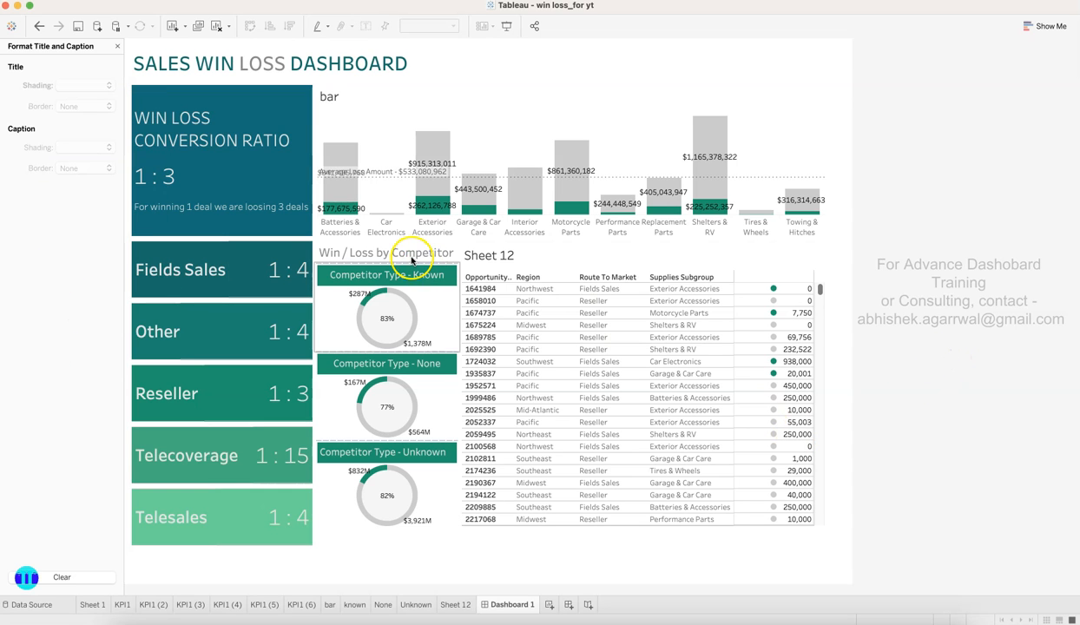
- Change the text color of the "Win / Loss by Competitor" heading to a darker gray
left_click(412, 254)
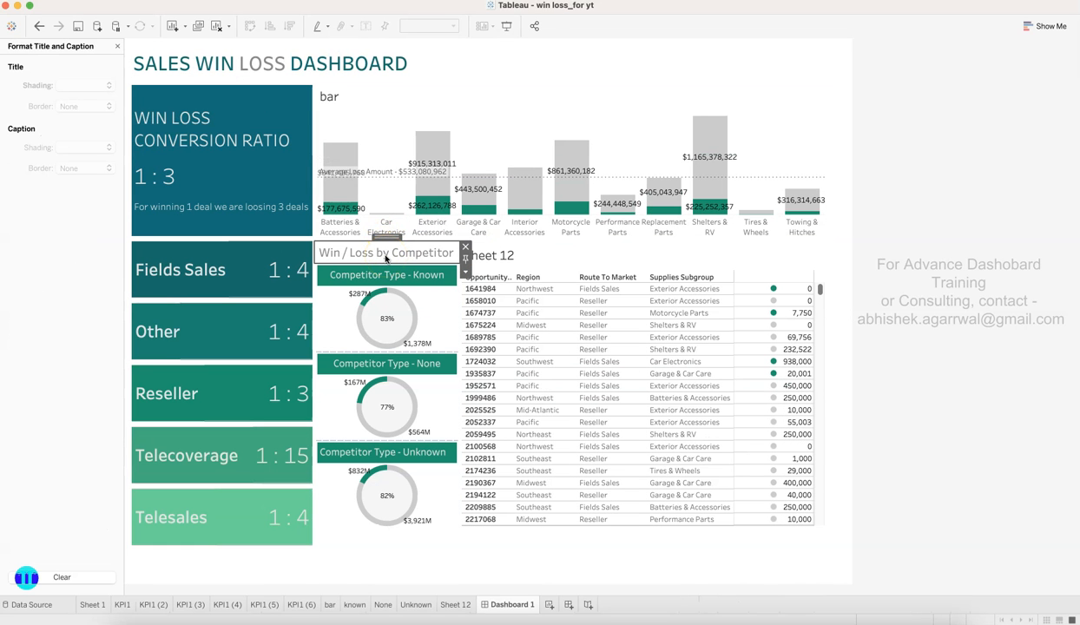
double_click(386, 253)
left_click(592, 243)
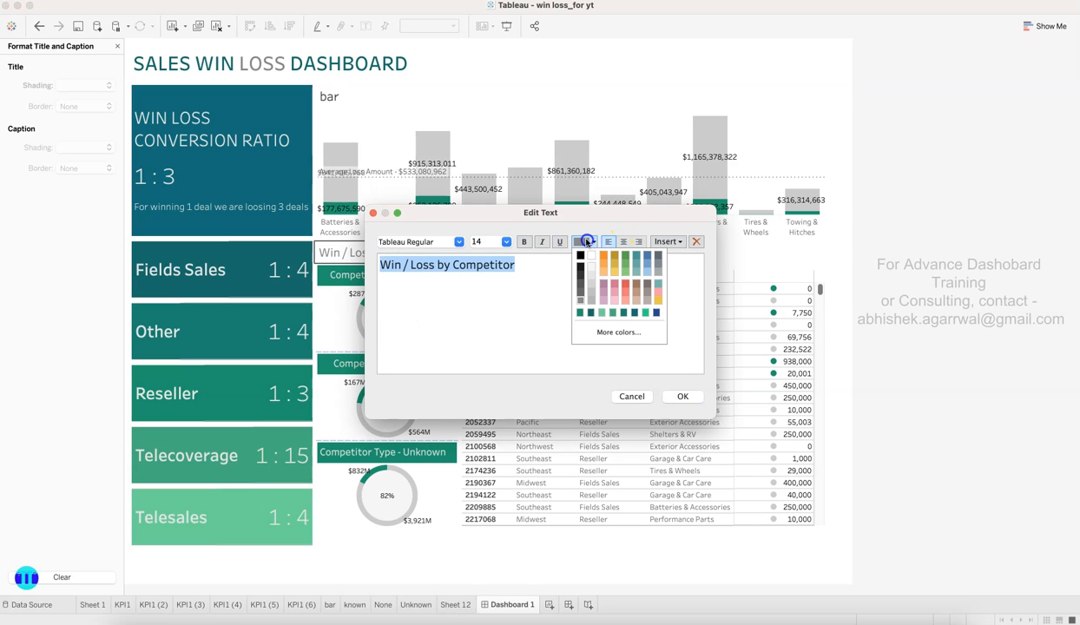
left_click(578, 288)
left_click(680, 397)
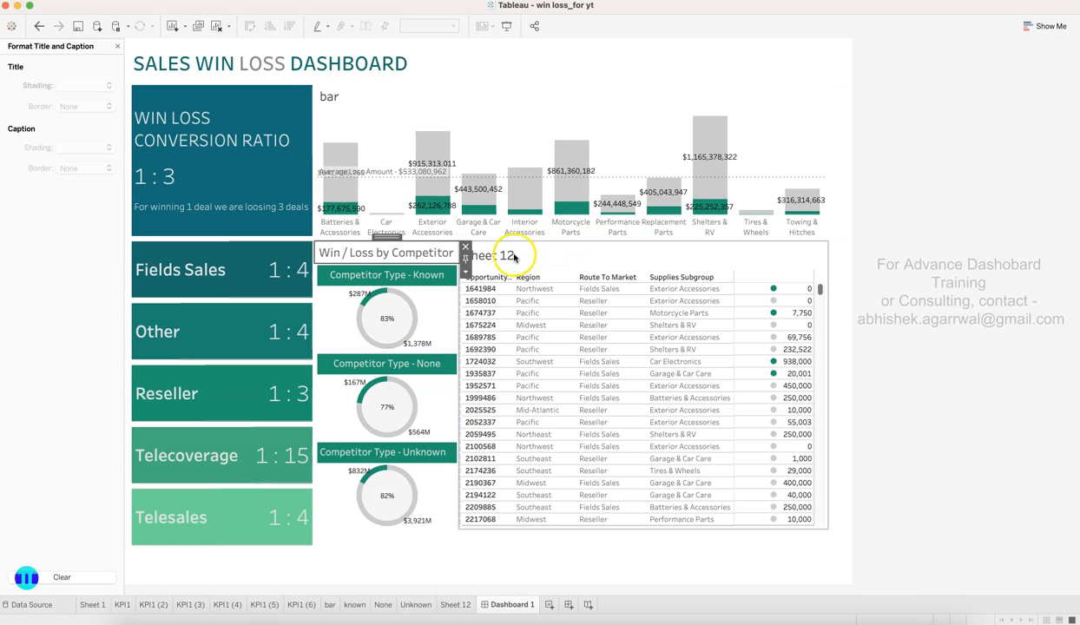
- Change the title of the opportunity table on the dashboard to "Win / Loss Opportunities"
double_click(513, 256)
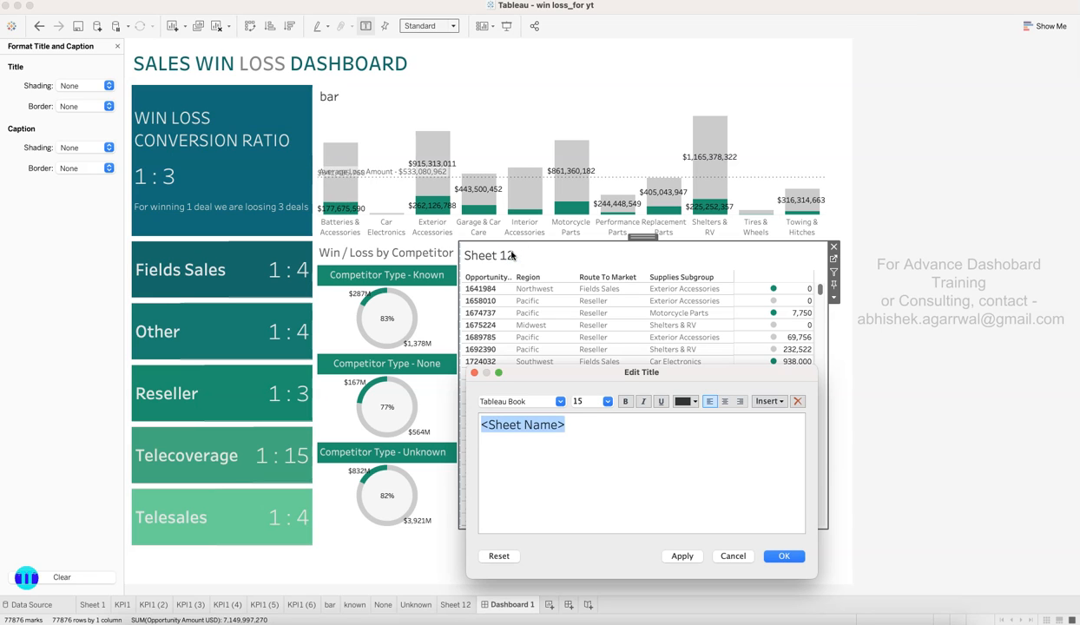
type("Opportunities")
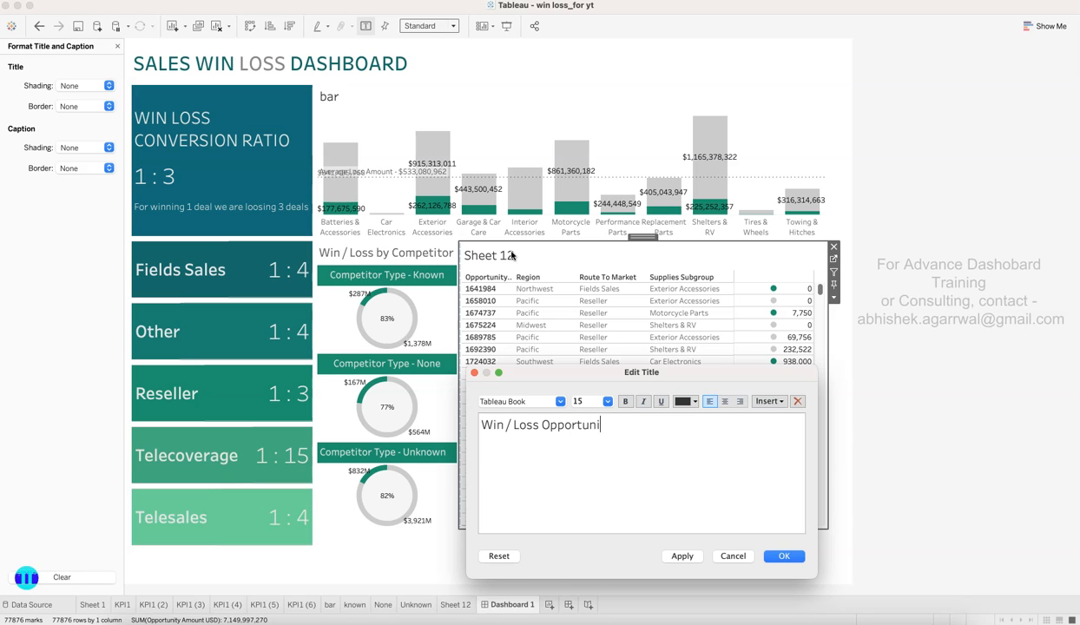
left_click(680, 556)
- Format the "Win / Loss Opportunities" title text in Tableau Regular at size 14
triple_click(625, 428)
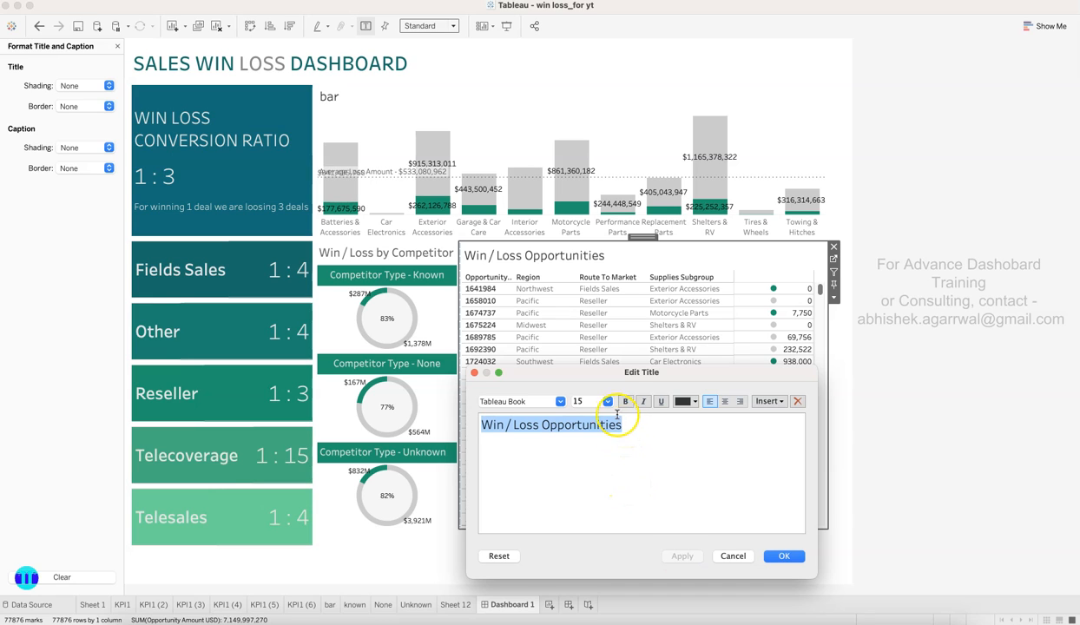
left_click(607, 403)
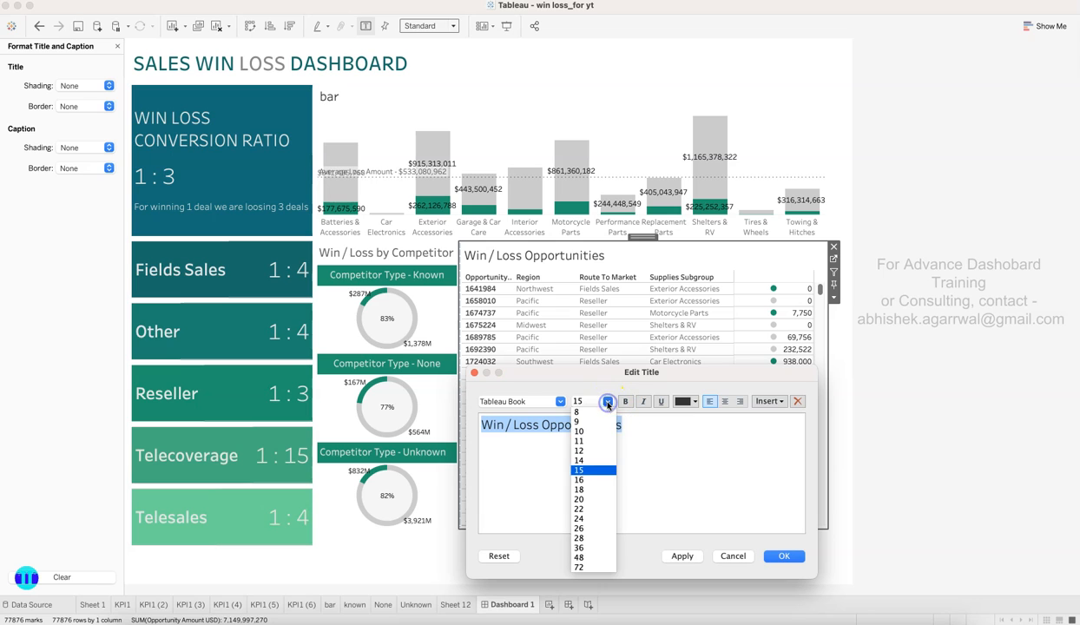
left_click(598, 452)
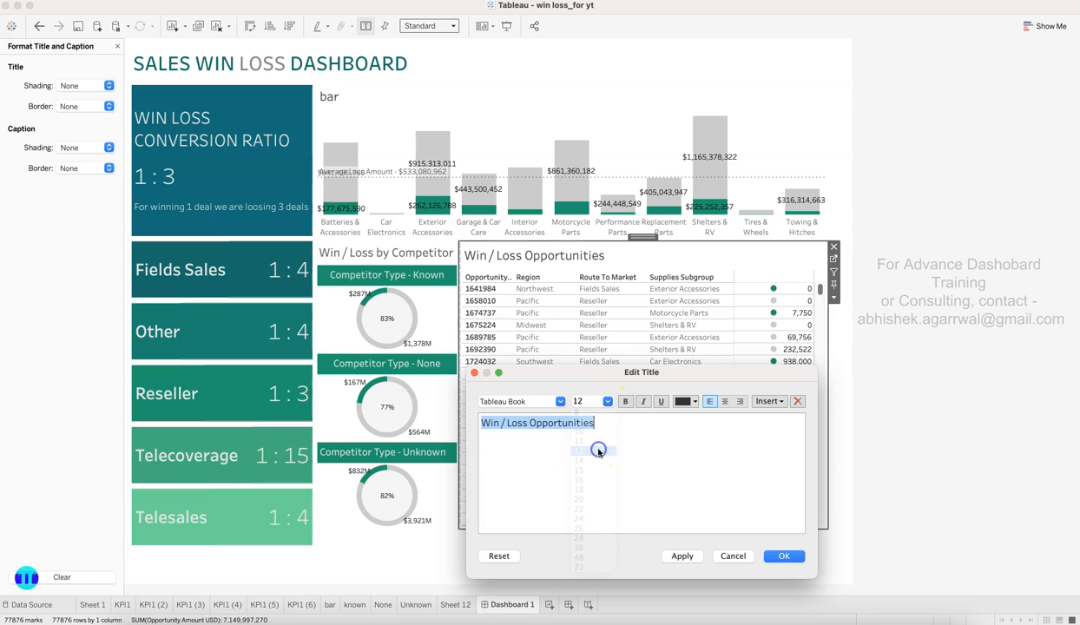
left_click(605, 406)
left_click(591, 451)
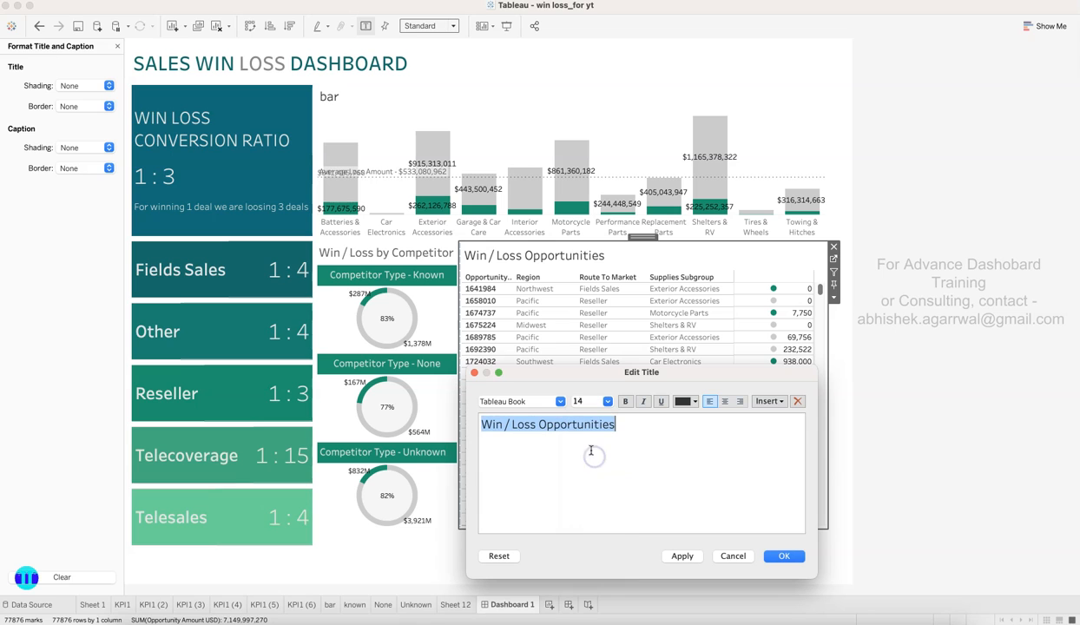
left_click(562, 402)
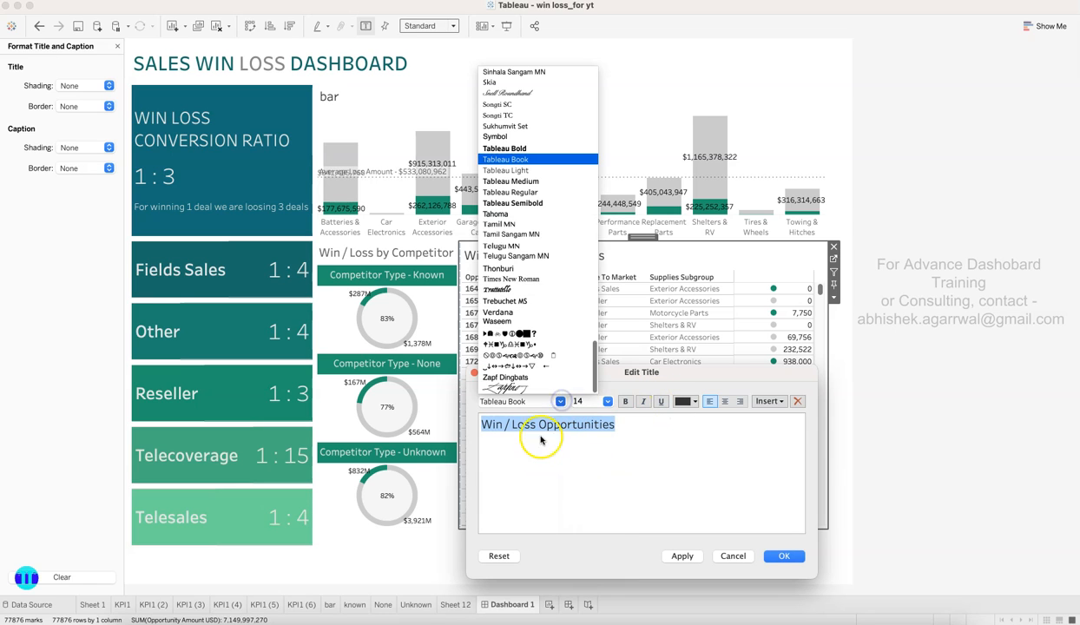
left_click(543, 193)
- Change the text color of the "Win / Loss Opportunities" title to a medium-dark gray and accept the title edits
left_click(676, 402)
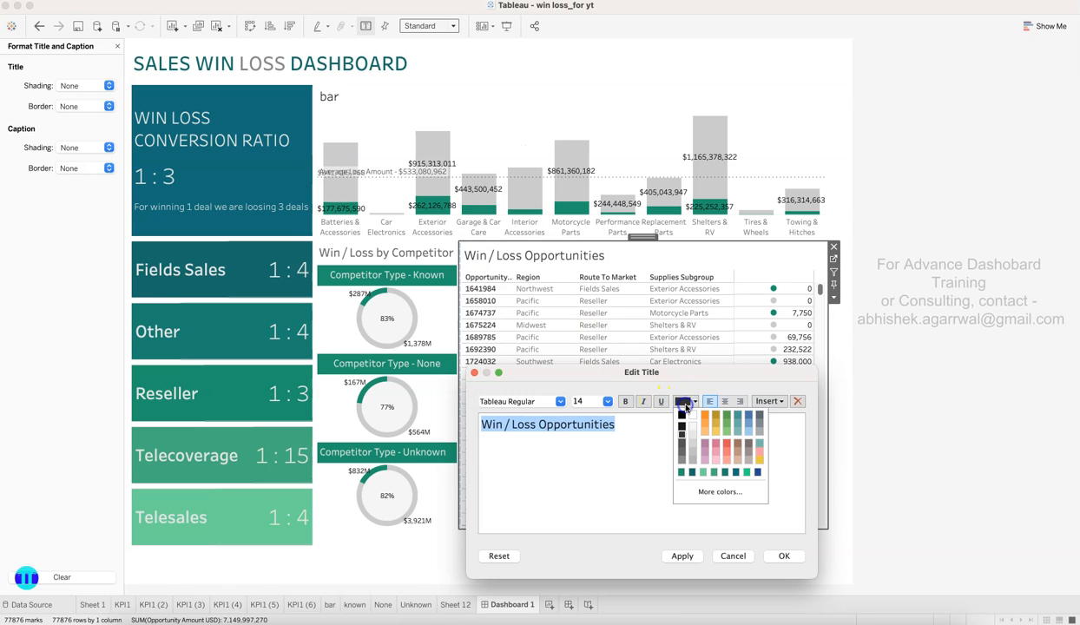
left_click(683, 442)
left_click(683, 553)
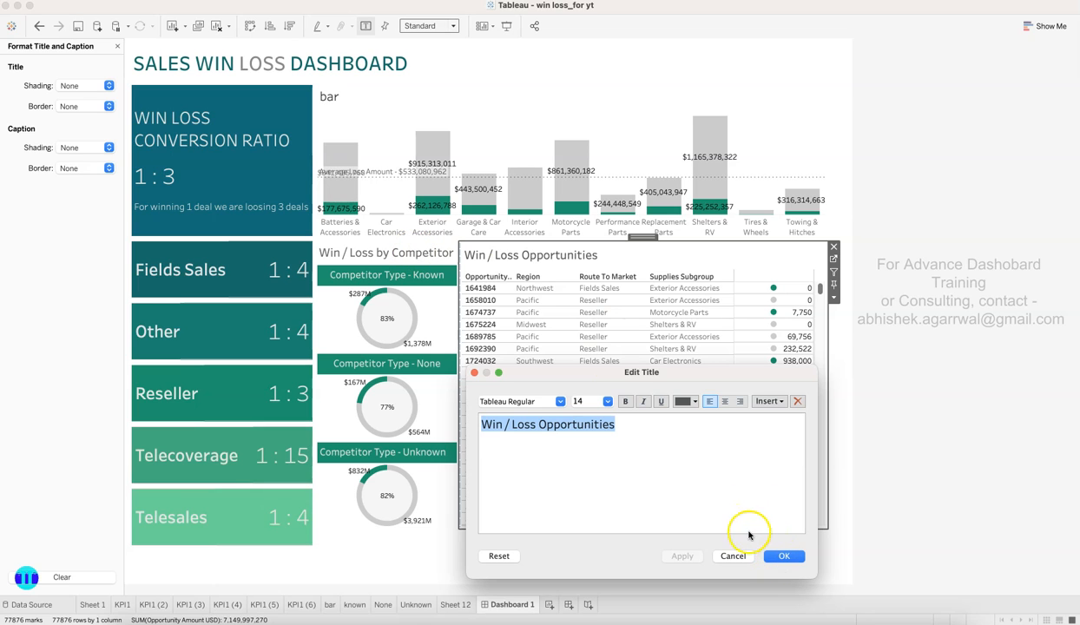
left_click(696, 411)
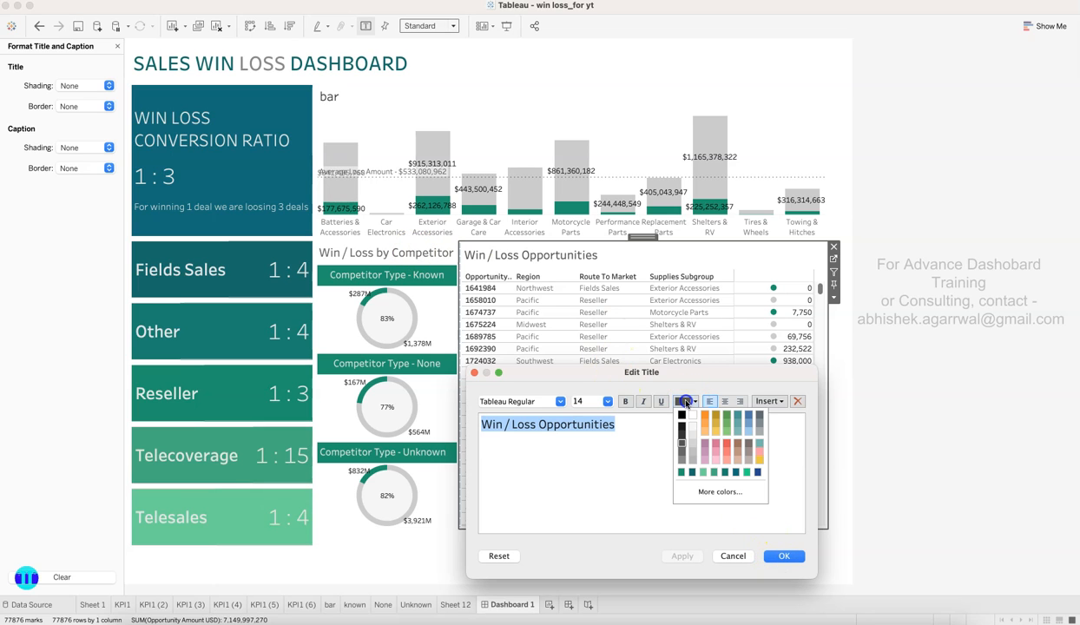
left_click(683, 452)
left_click(784, 556)
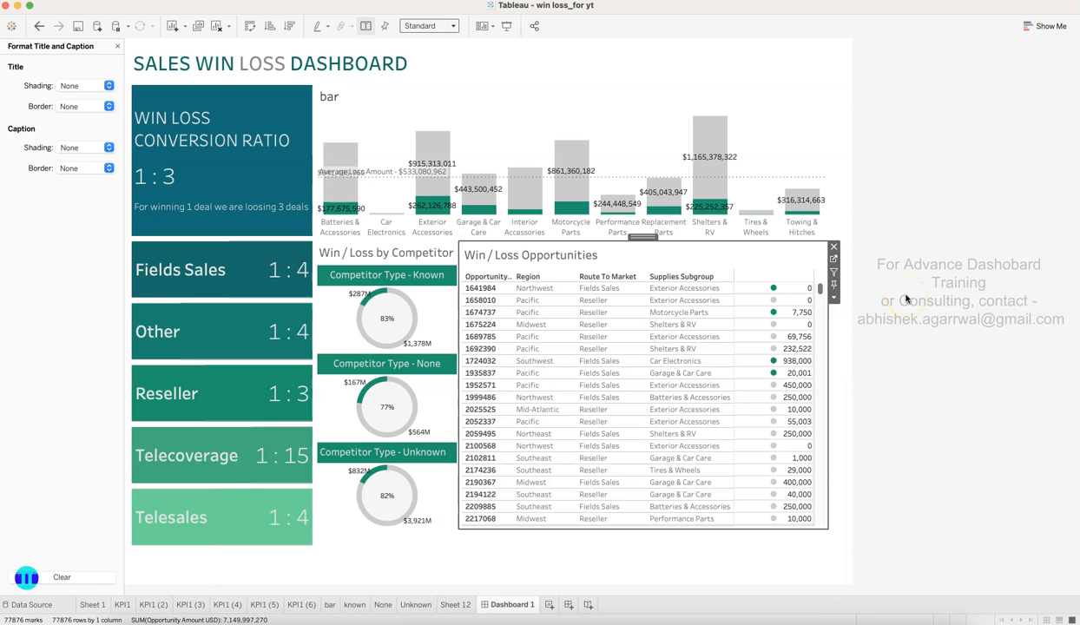
- Hide the "bar" title above the bar chart on the dashboard
left_click(404, 116)
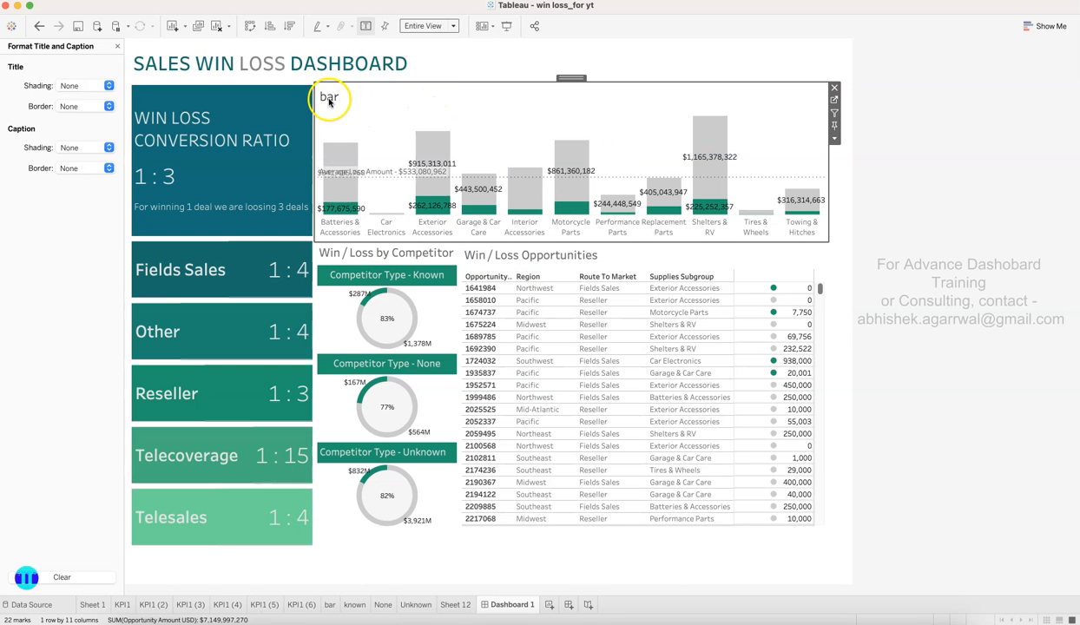
right_click(329, 101)
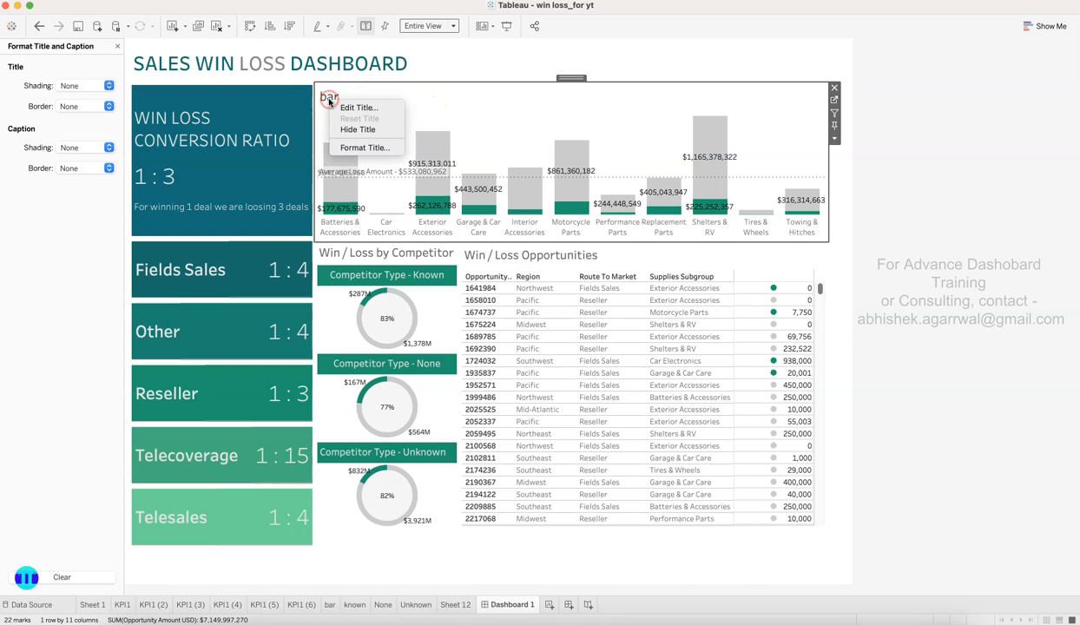
left_click(349, 126)
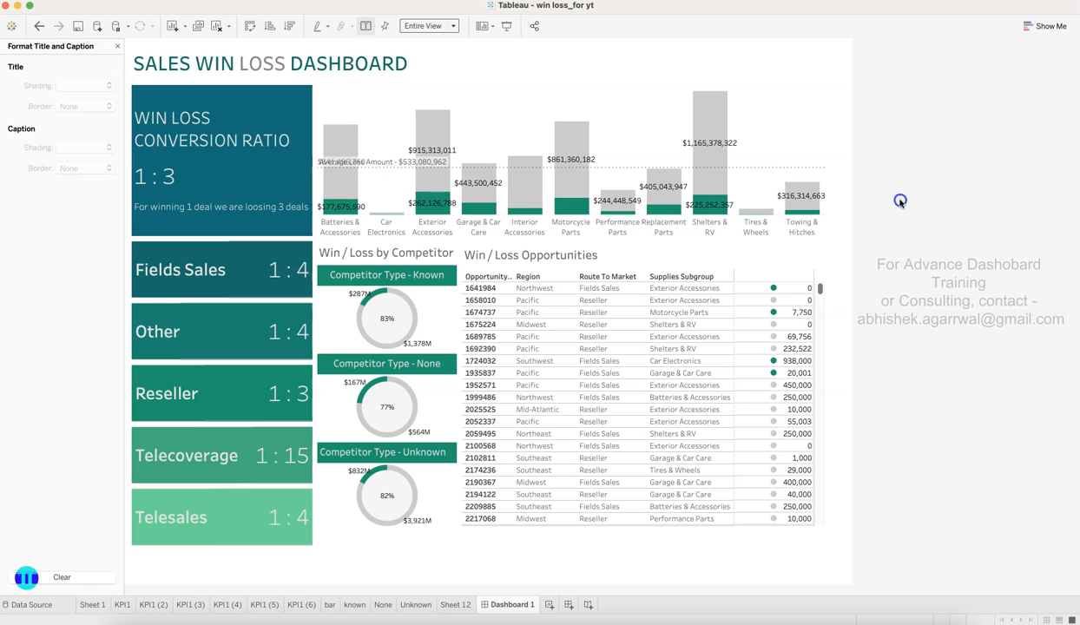
left_click(848, 174)
left_click(840, 139)
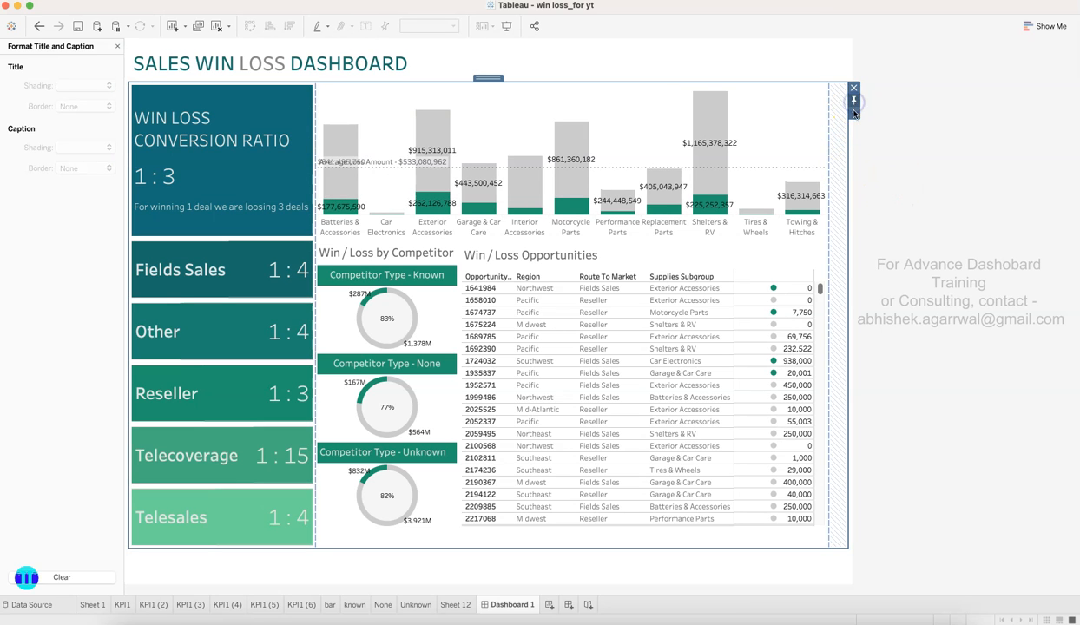
left_click(854, 114)
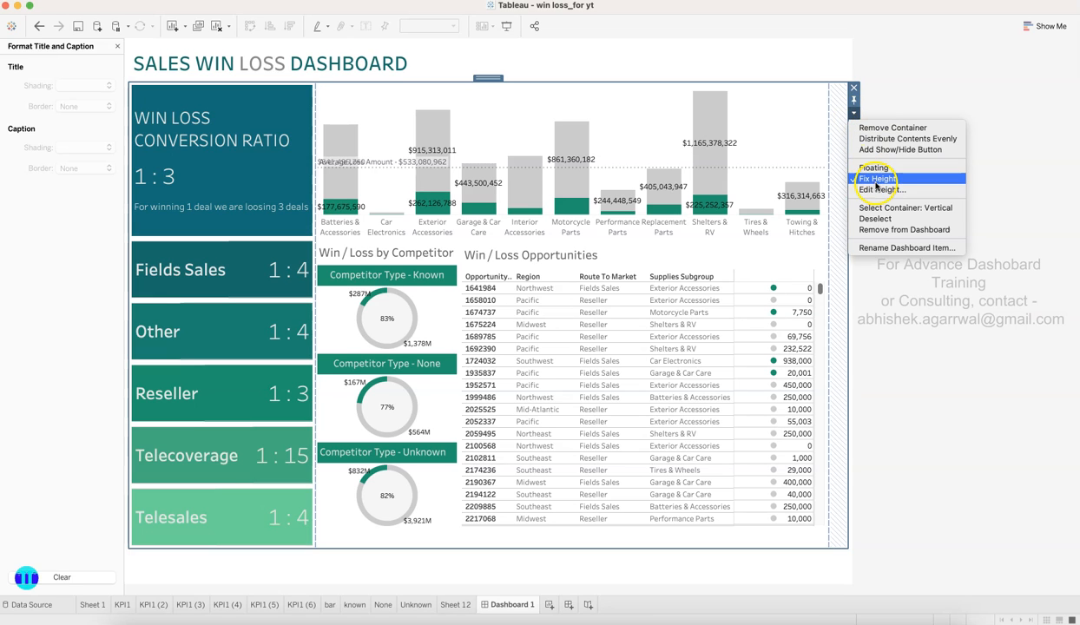
left_click(833, 146)
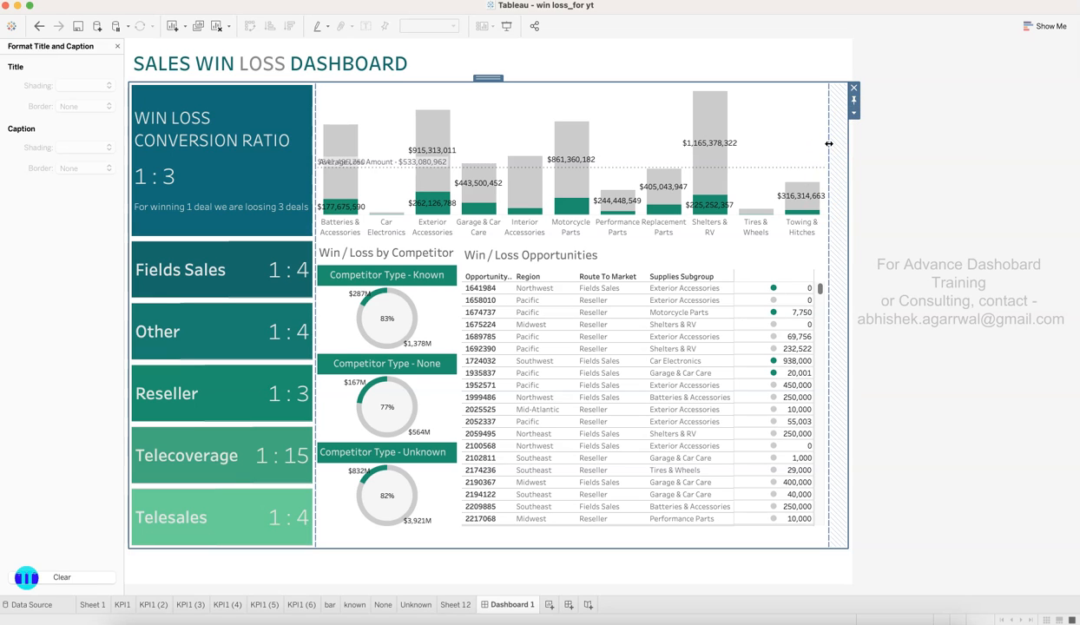
left_click(781, 132)
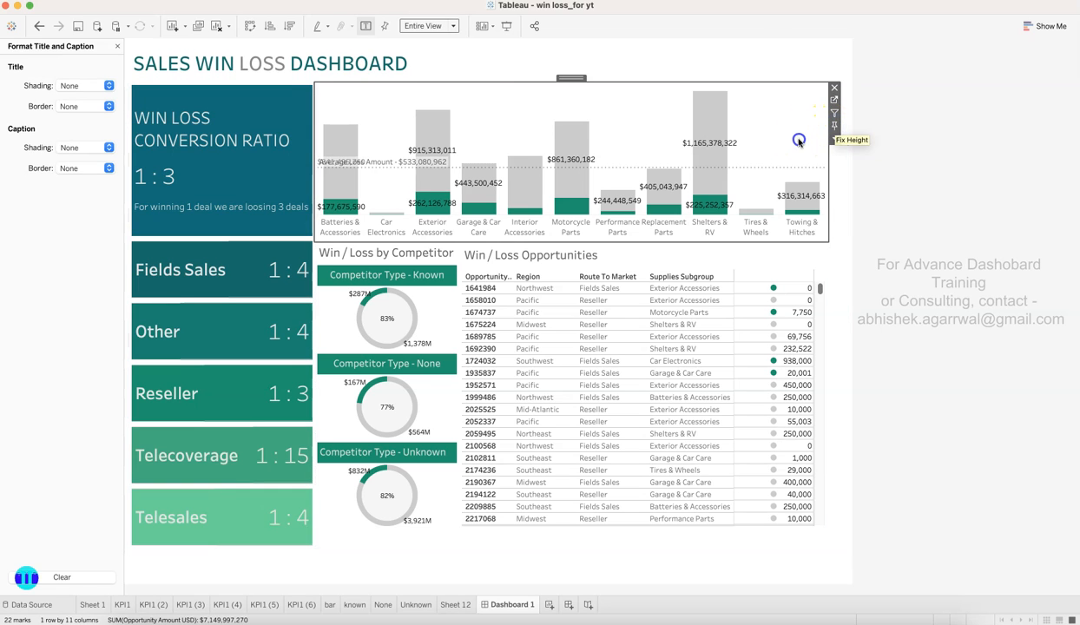
left_click(839, 243)
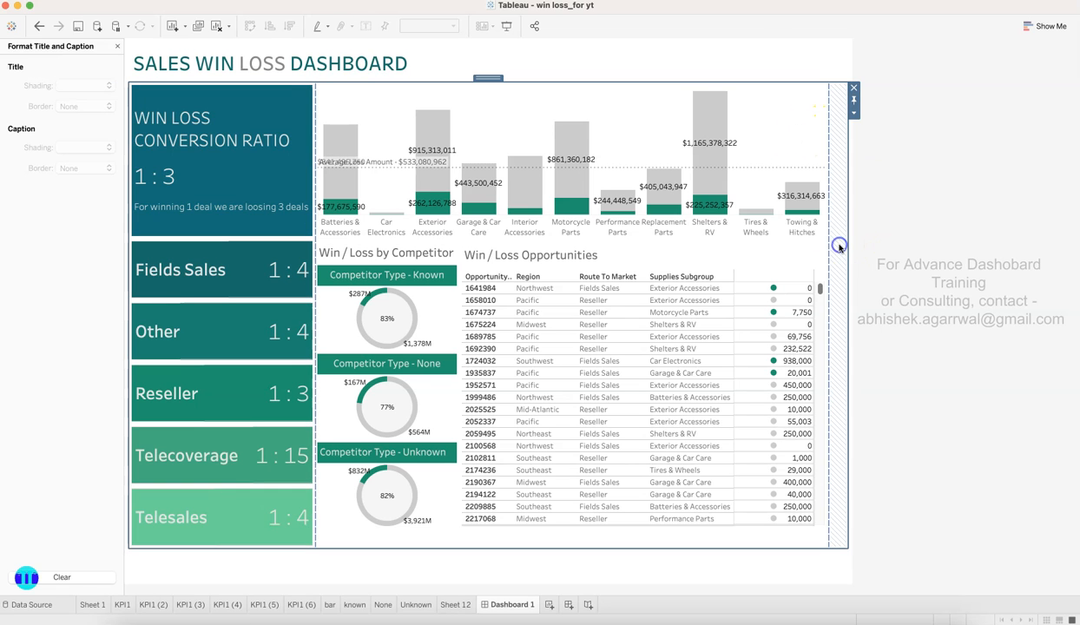
left_click(853, 113)
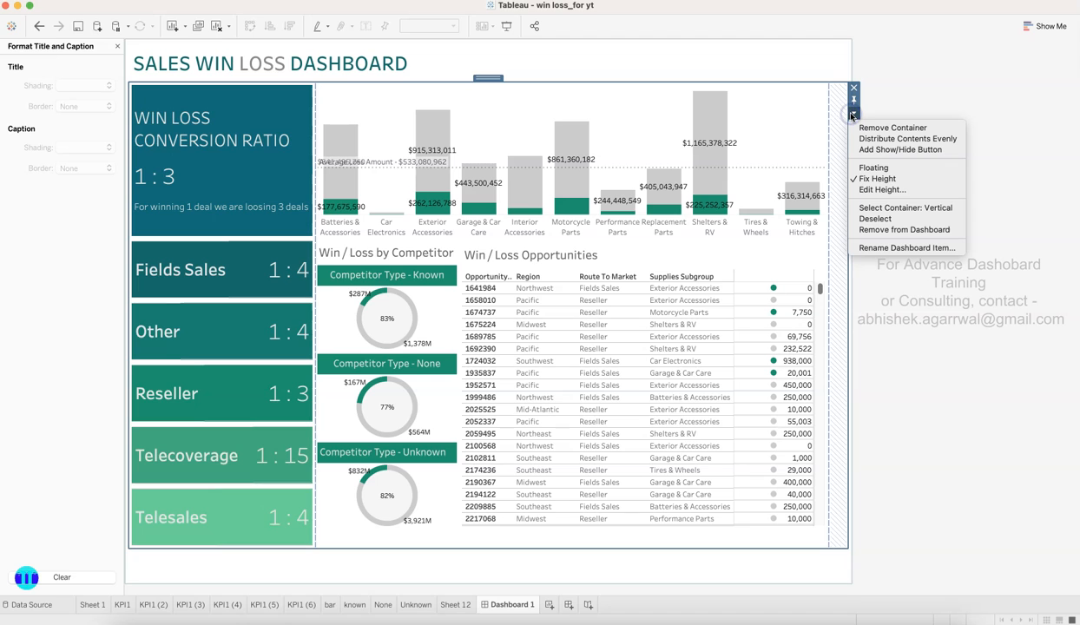
left_click(891, 367)
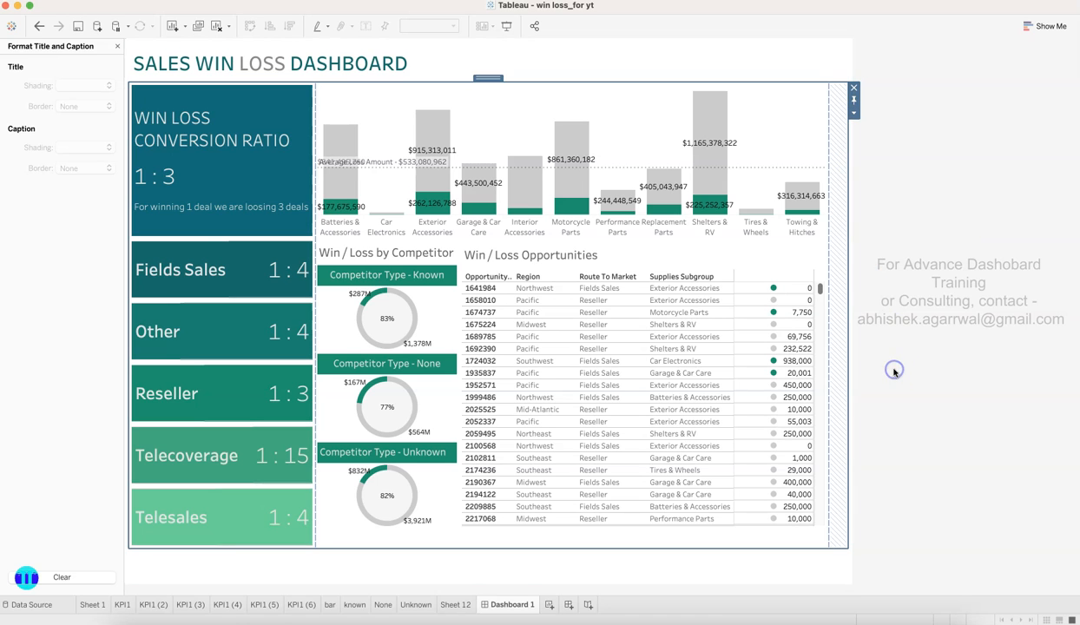
- Remove the empty object beneath the main dashboard container and stretch that container downward into the freed space
left_click(609, 554)
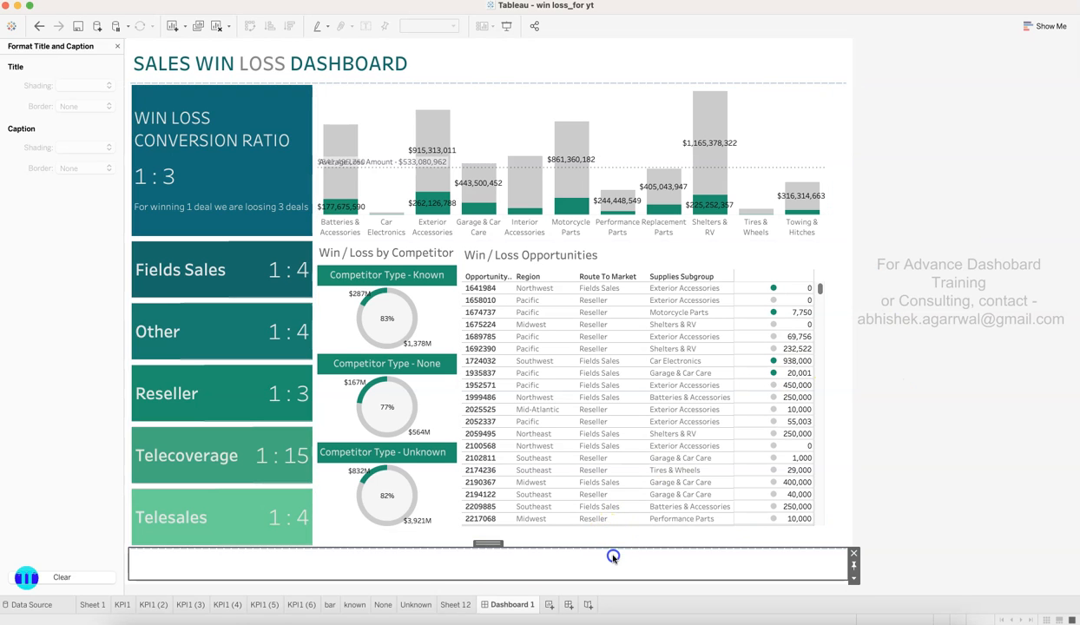
left_click(854, 553)
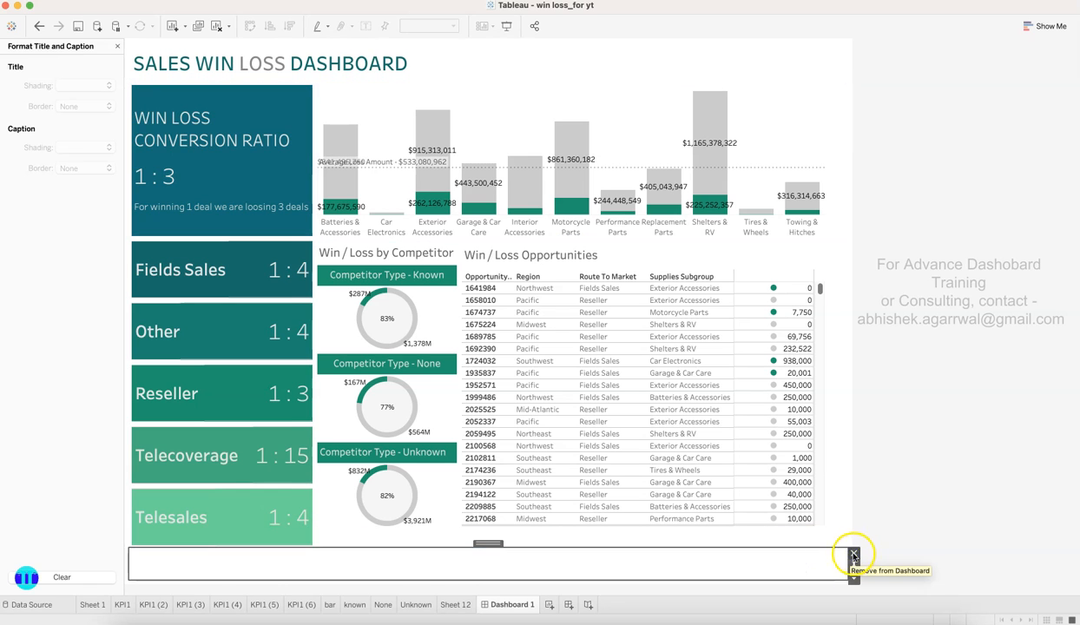
left_click(853, 556)
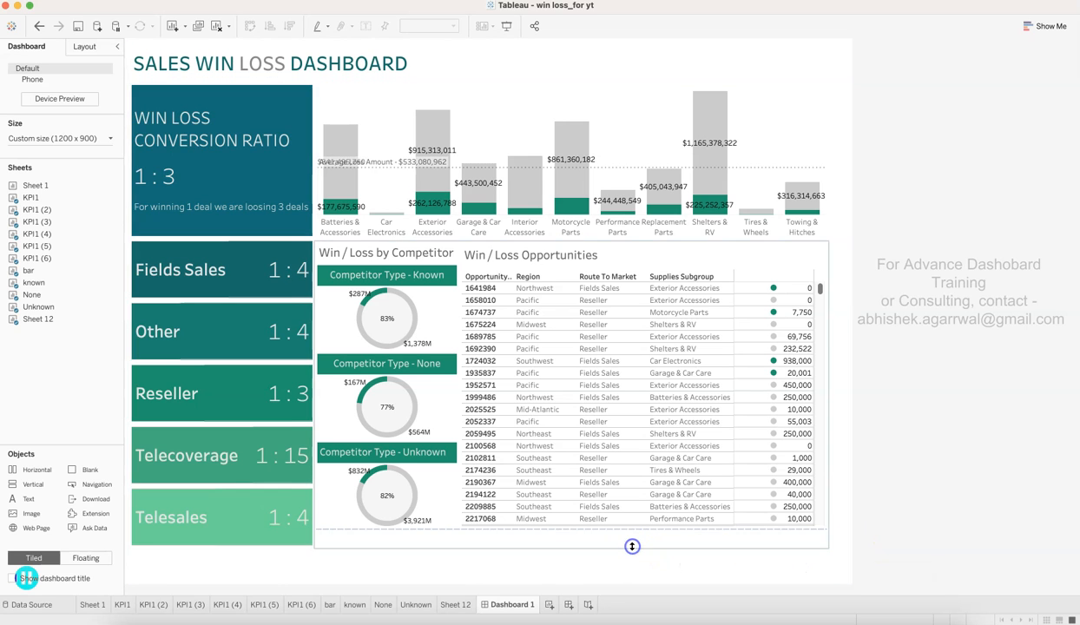
left_click_drag(619, 548, 621, 595)
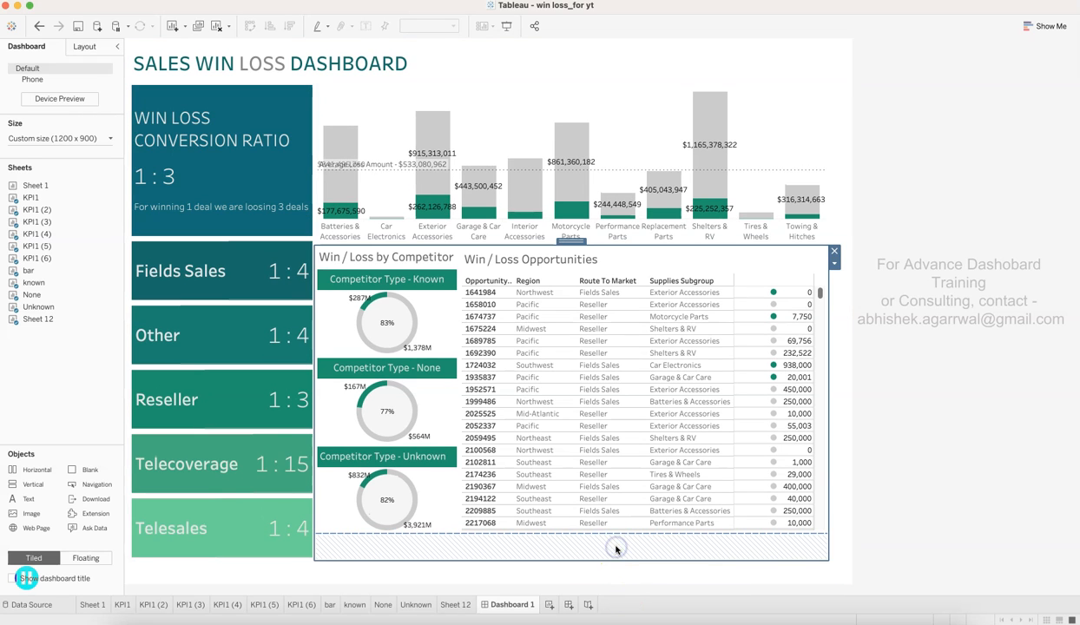
- Stretch the container holding the competitor donuts and opportunity table downward, and turn off its fixed height
left_click_drag(618, 533, 619, 579)
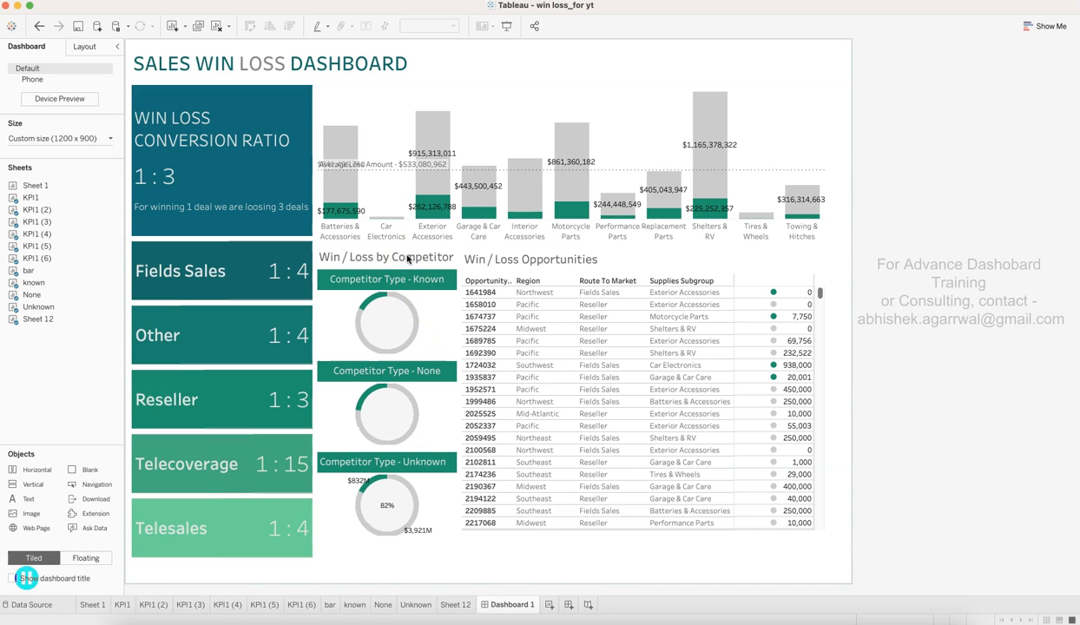
left_click(407, 258)
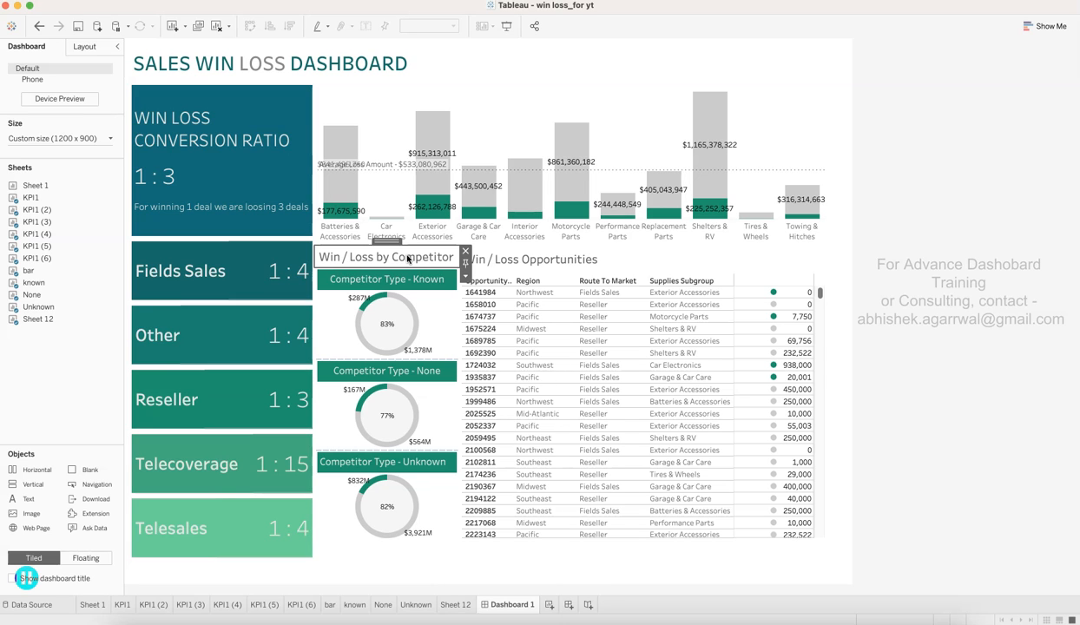
double_click(394, 242)
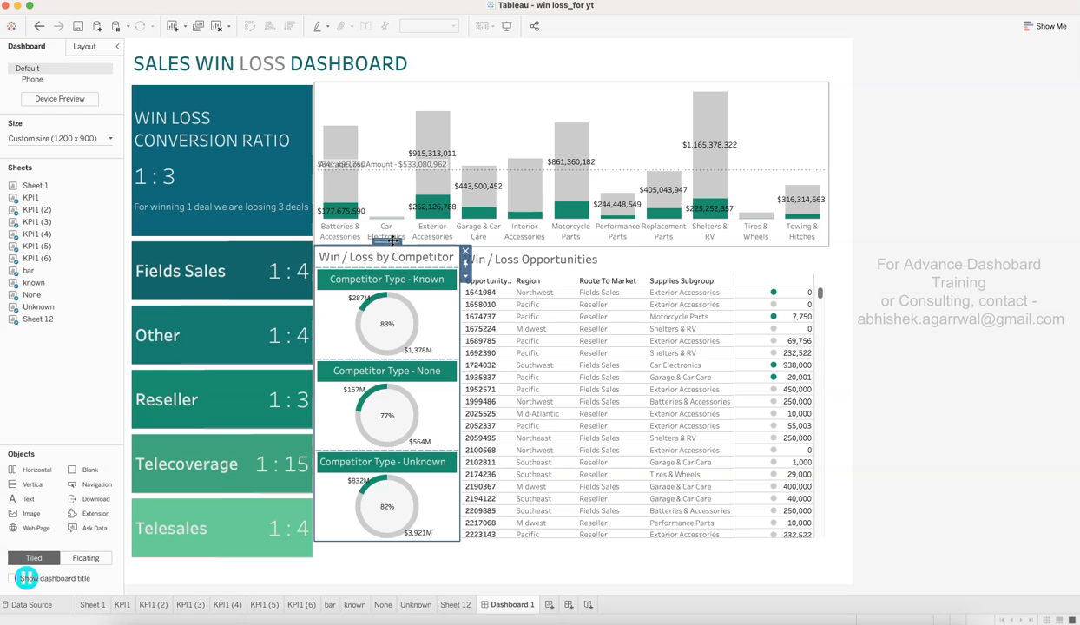
double_click(393, 242)
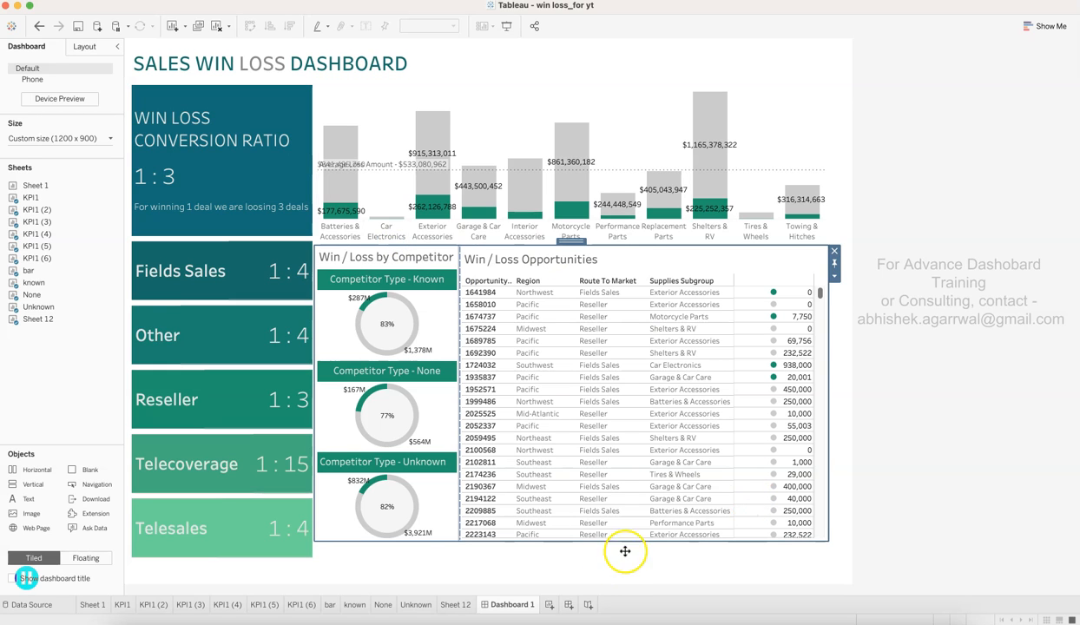
left_click(835, 277)
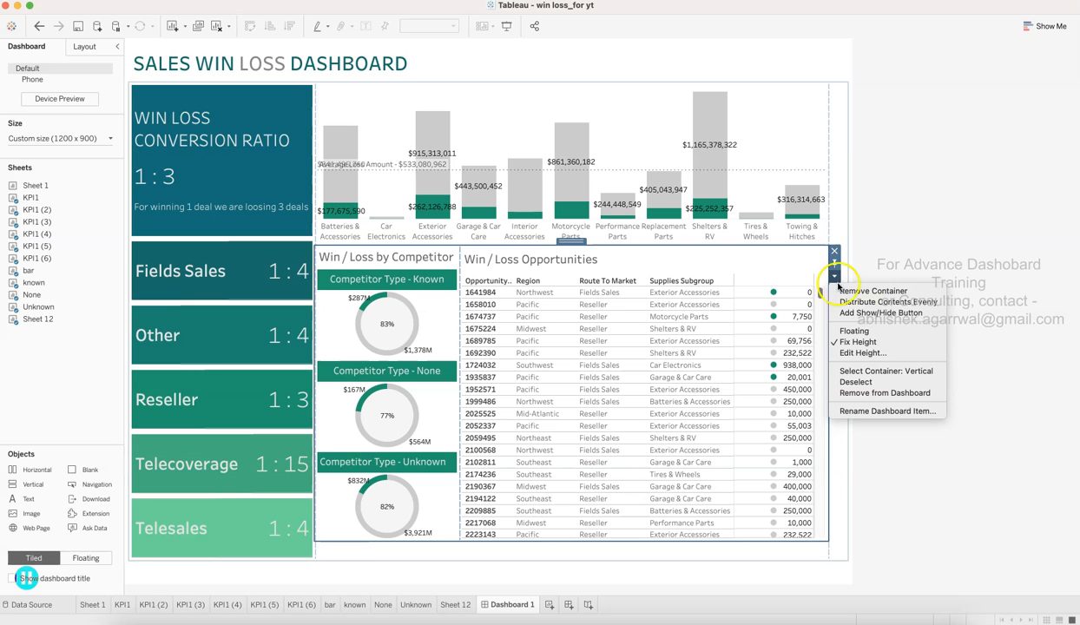
left_click(868, 343)
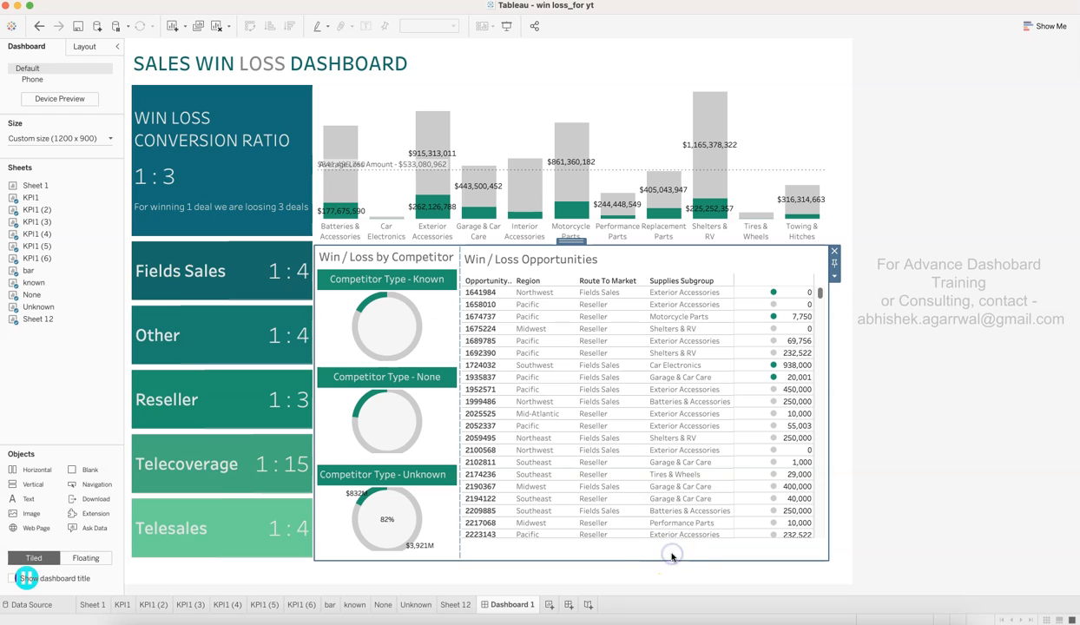
left_click(580, 554)
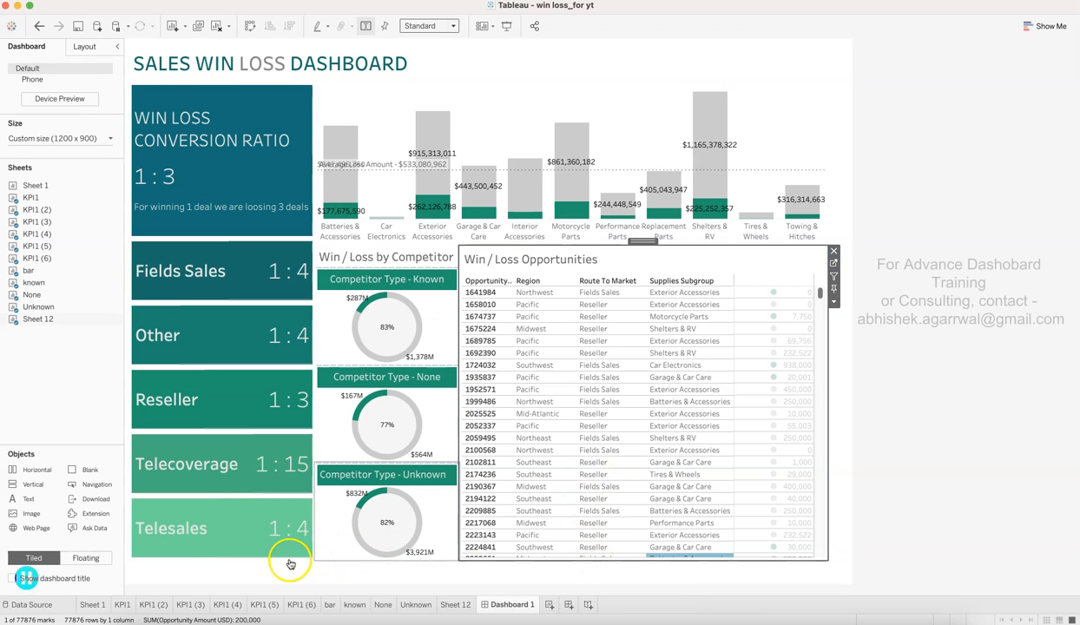
left_click(833, 303)
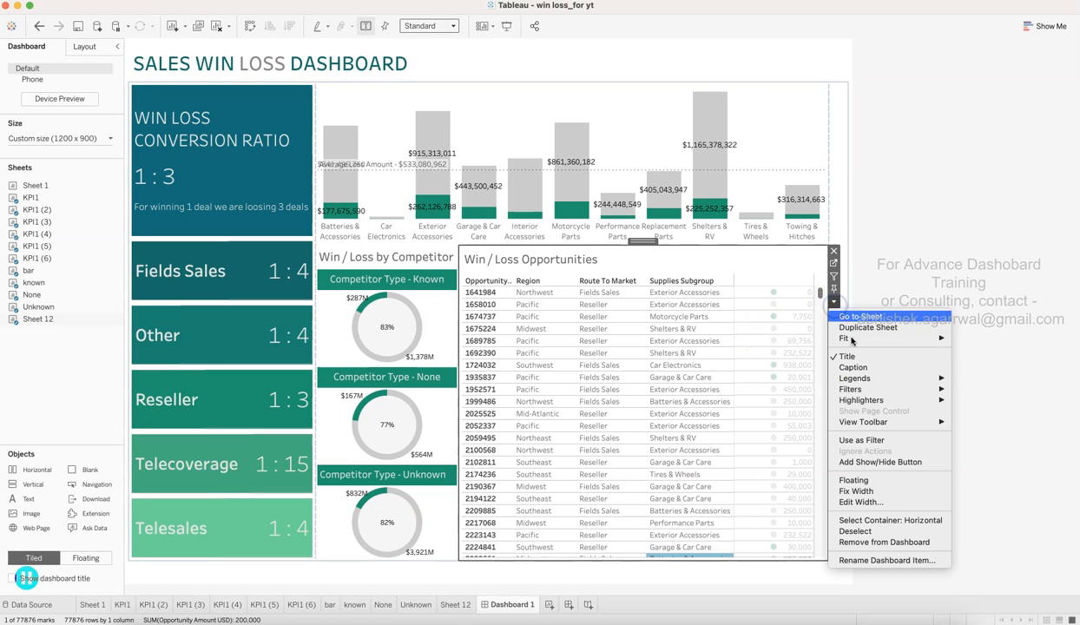
left_click(644, 244)
double_click(647, 244)
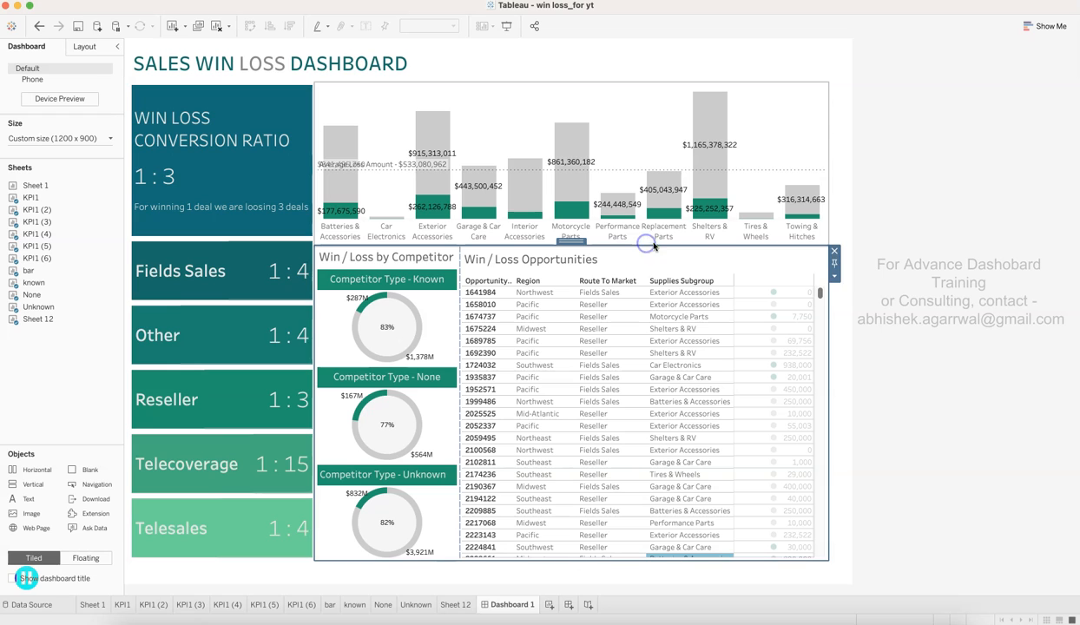
left_click(834, 277)
left_click(916, 243)
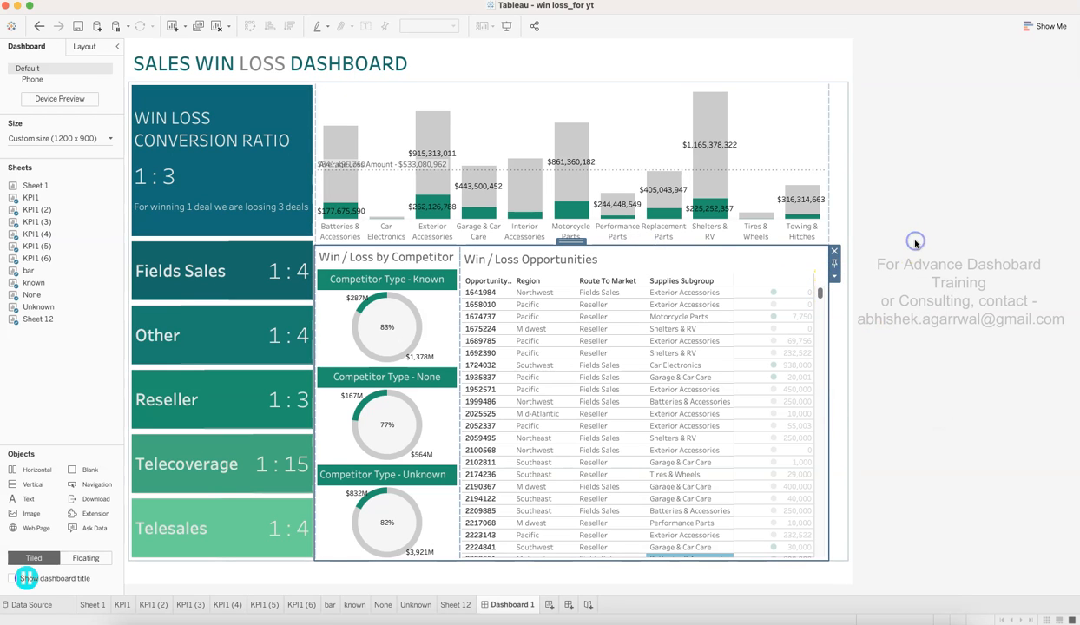
- Turn off the fixed width of the container that holds the bar chart, competitor donuts and opportunity table
left_click(757, 99)
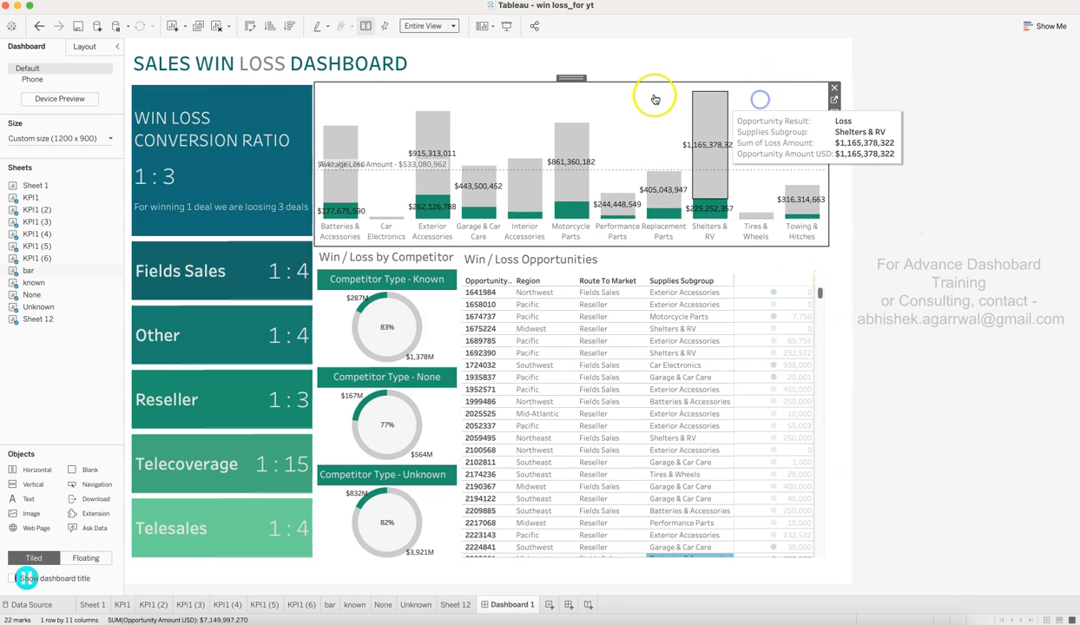
left_click(835, 140)
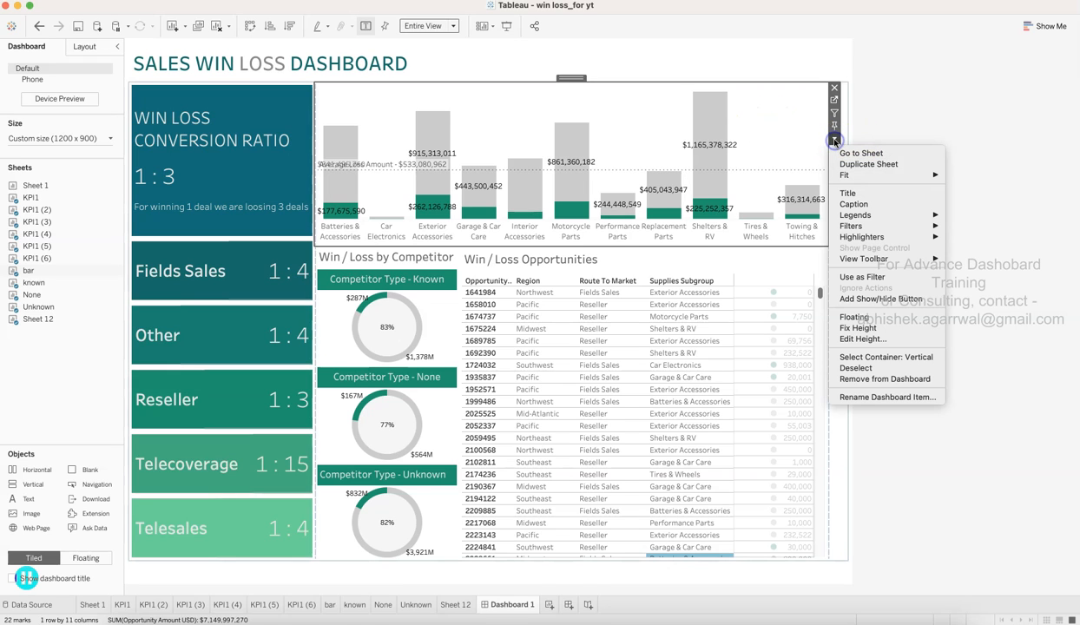
left_click_drag(570, 77, 795, 121)
left_click(835, 114)
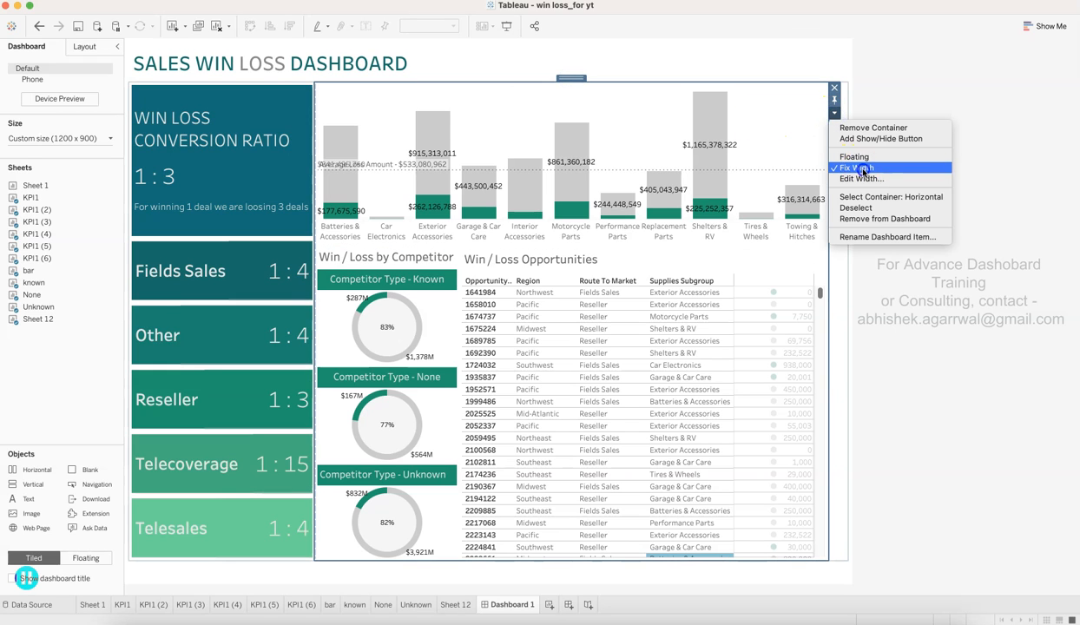
left_click(857, 168)
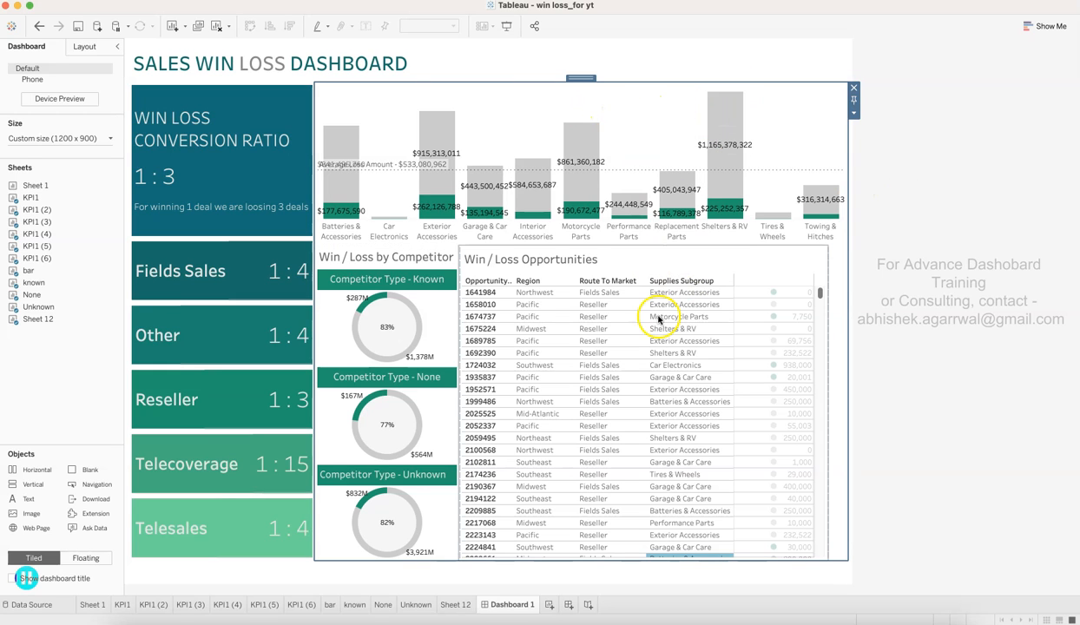
- Try to widen the Win / Loss Opportunities table to the edge of its enclosing container
left_click(818, 275)
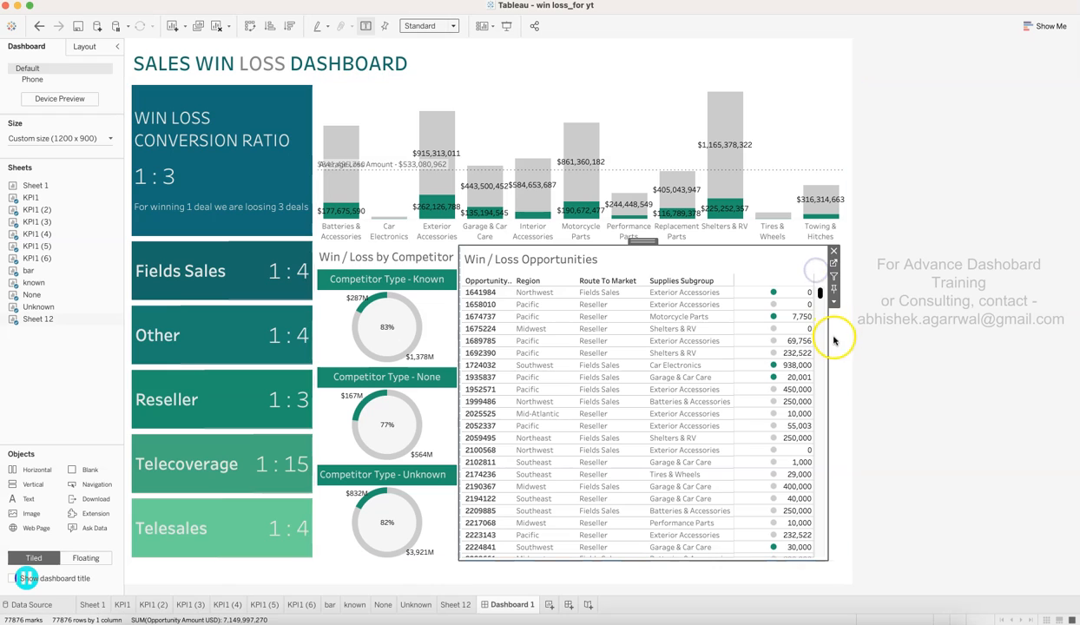
left_click_drag(828, 359, 846, 363)
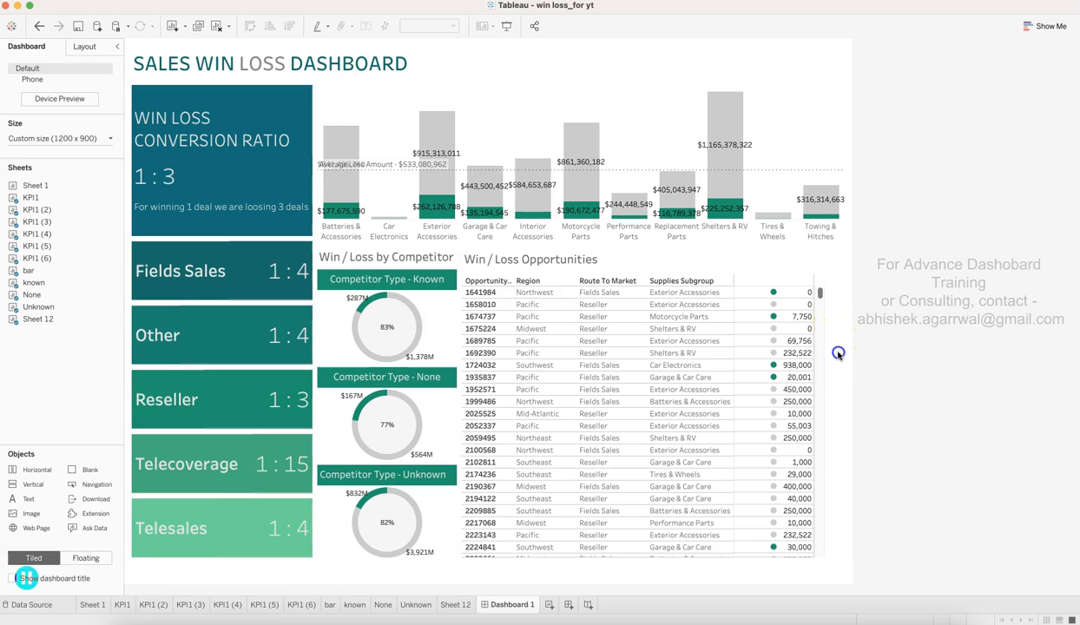
left_click(763, 274)
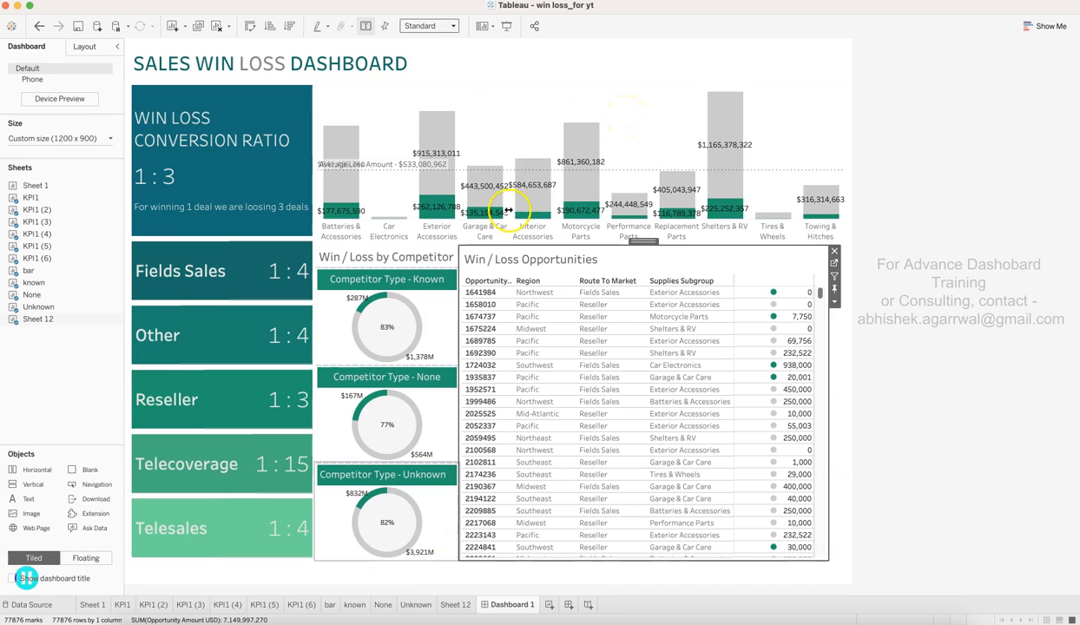
- Add Supplies Group and Supplies Subgroup as filters on the bar sheet, keeping all subgroup values selected
left_click(527, 119)
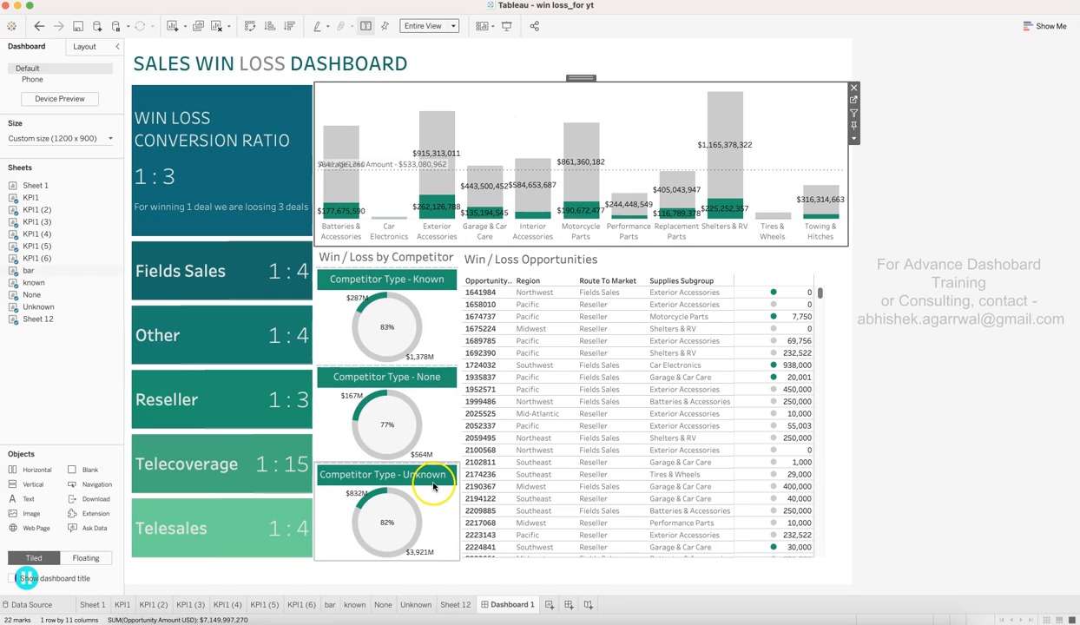
left_click(330, 607)
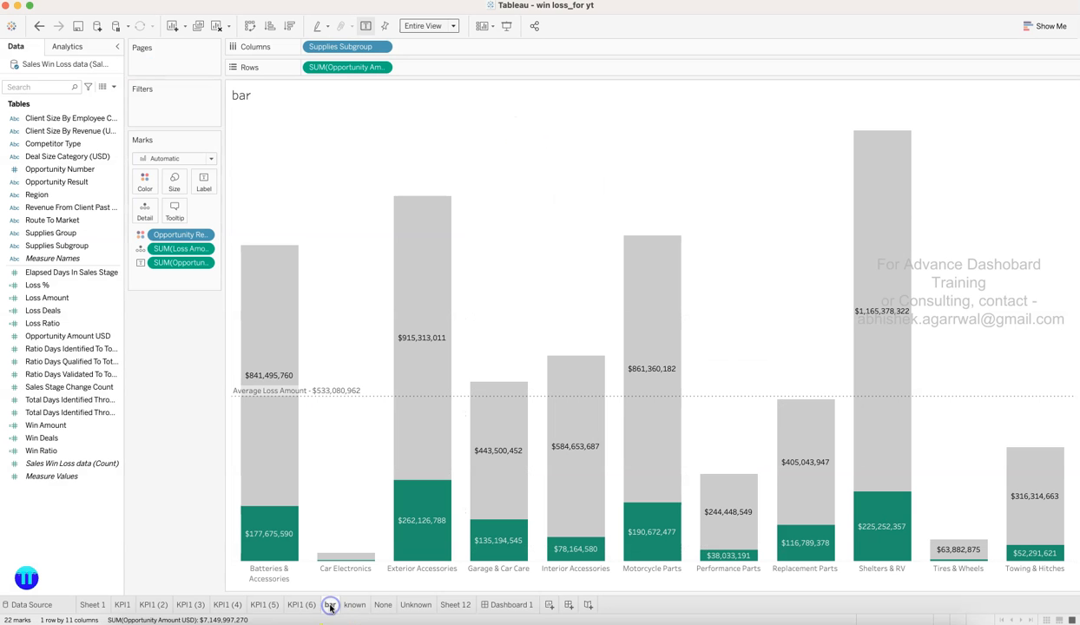
left_click_drag(89, 232, 174, 106)
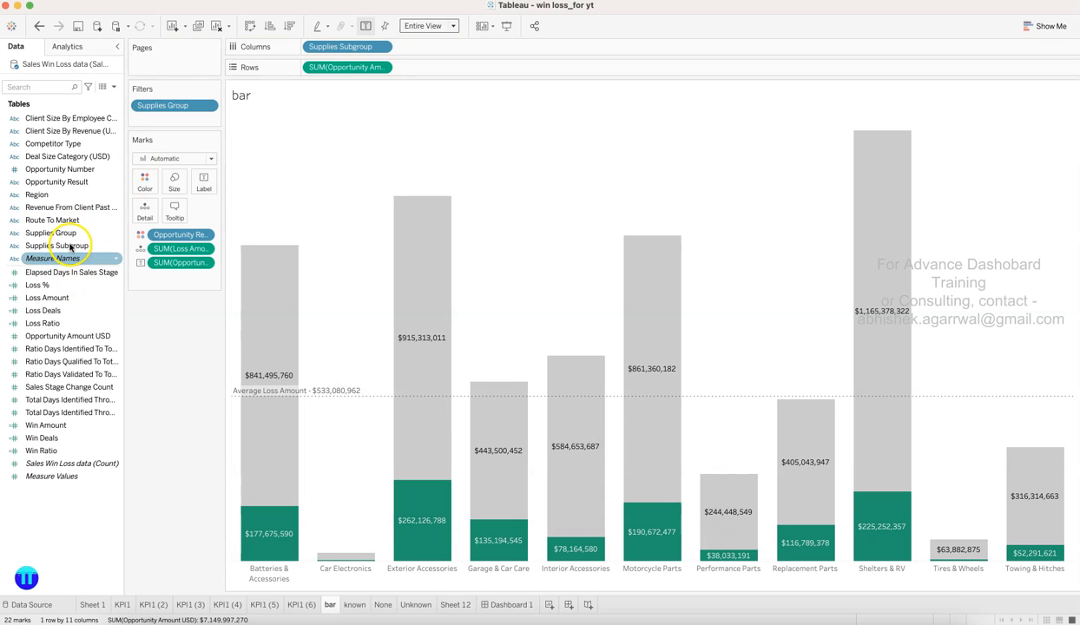
left_click_drag(69, 245, 169, 114)
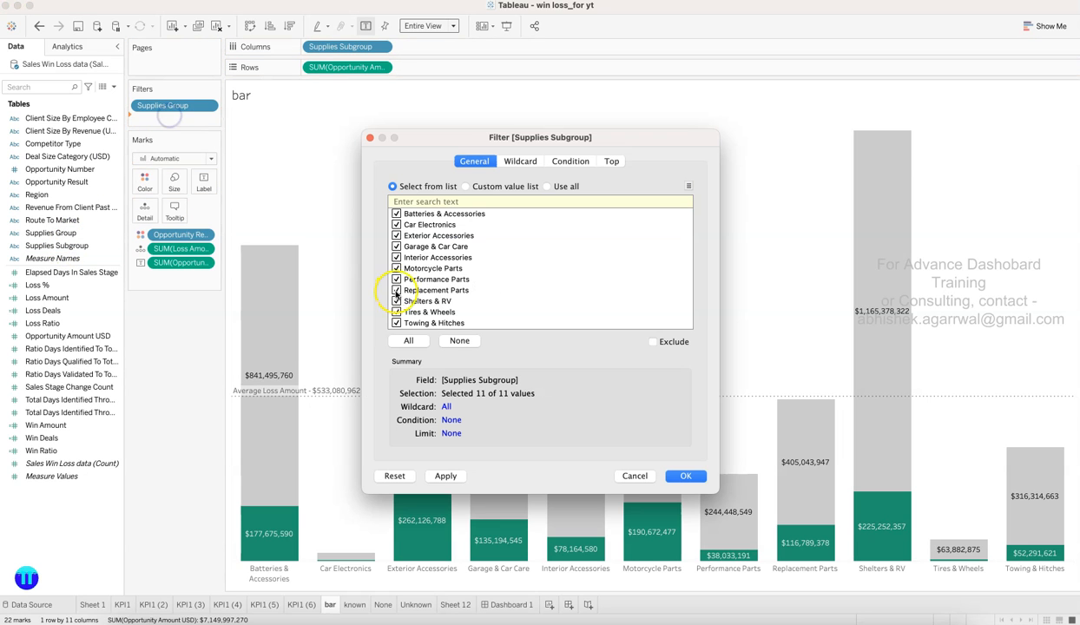
left_click(682, 477)
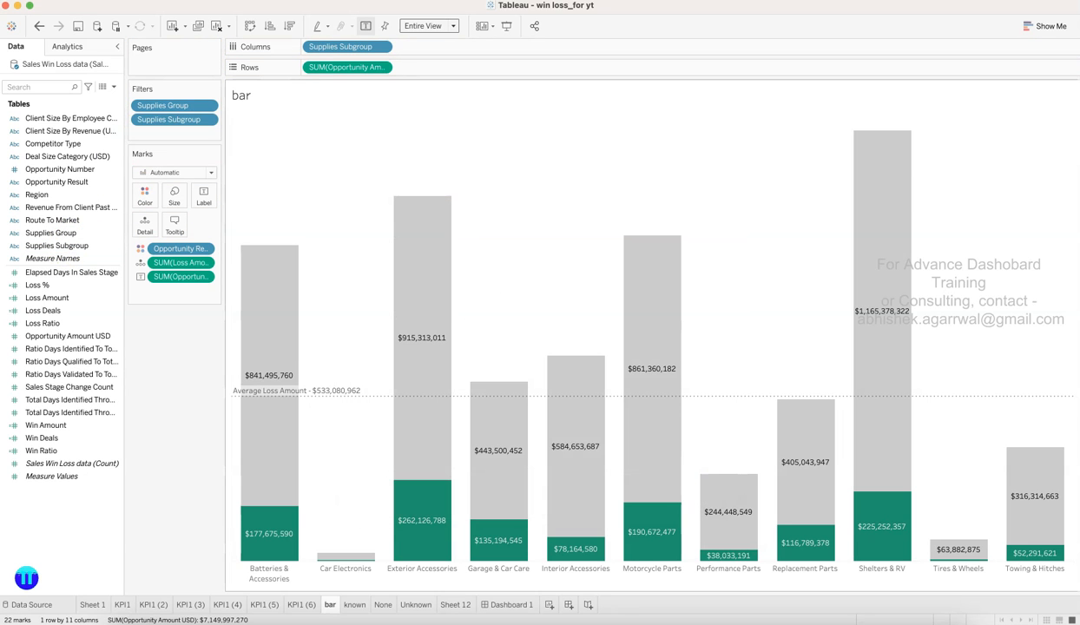
- Show the Supplies Group filter of the bar chart on Dashboard 1
left_click(509, 603)
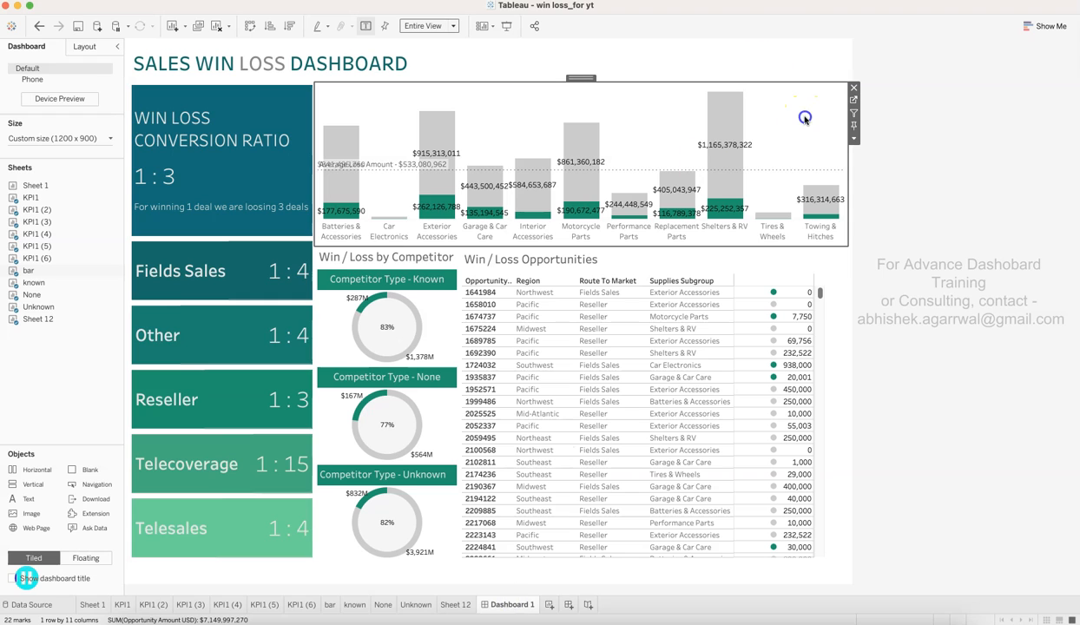
left_click(853, 138)
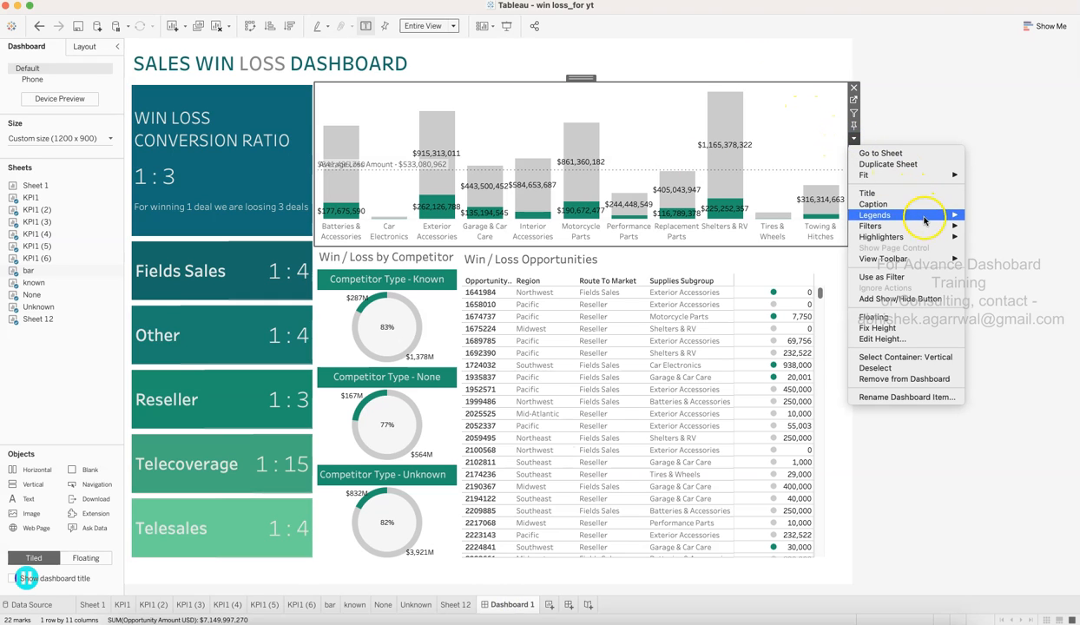
mouse_move(903, 236)
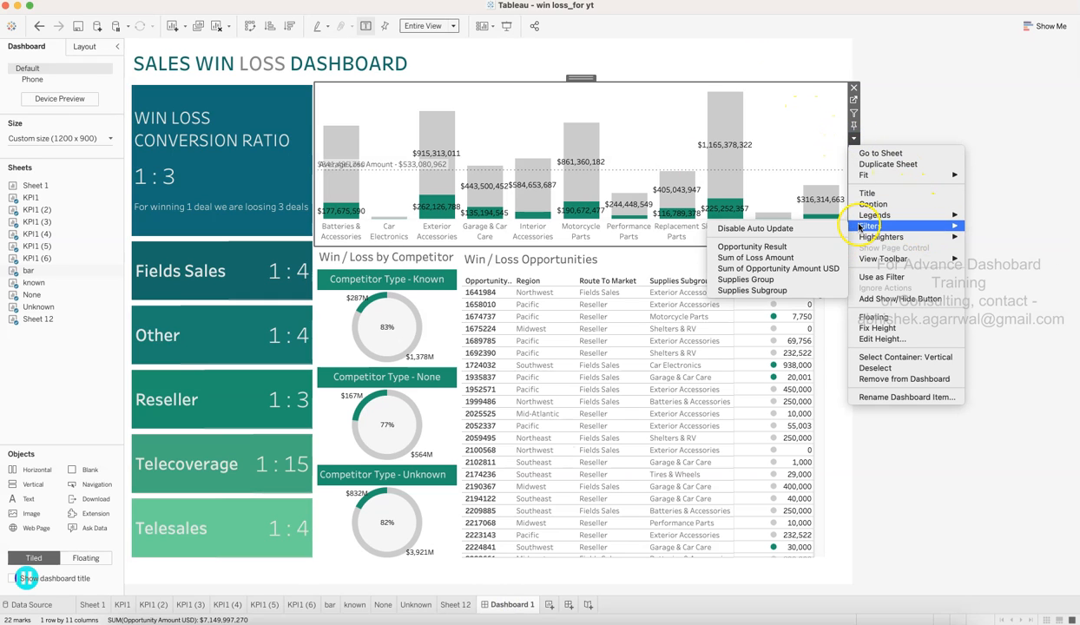
left_click(806, 279)
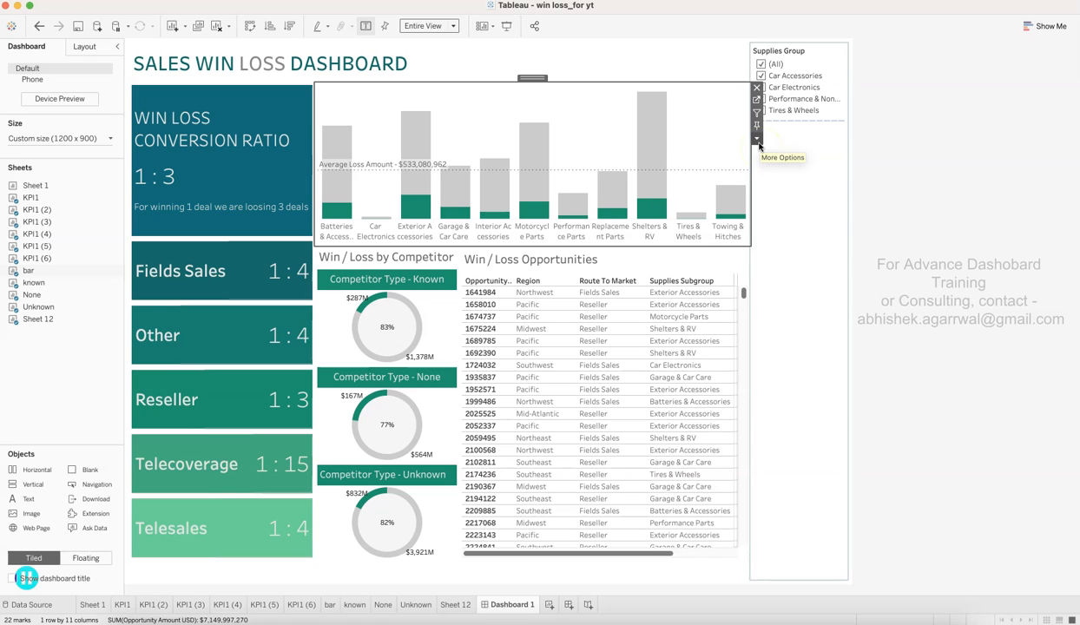
- Show the bar chart's Supplies Subgroup filter on the dashboard as well
left_click(757, 139)
left_click(757, 140)
left_click(757, 140)
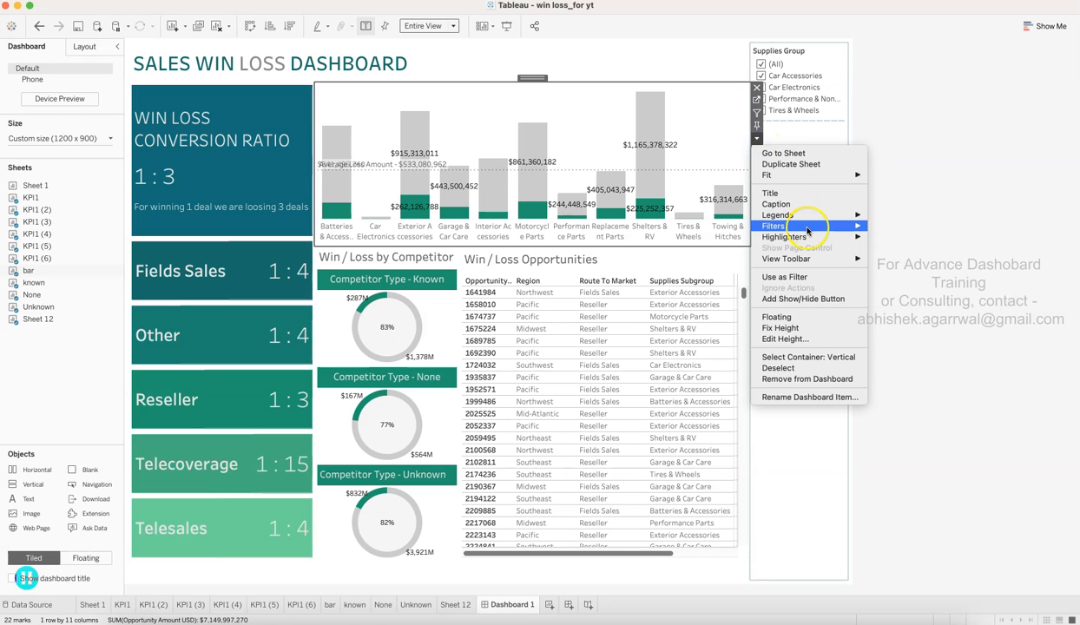
mouse_move(847, 237)
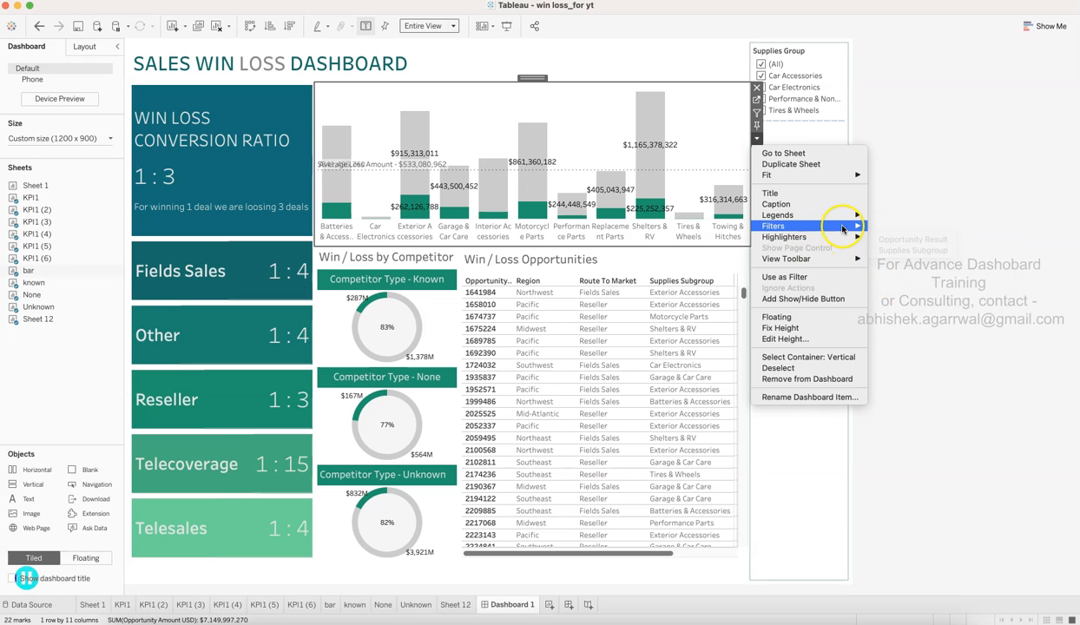
left_click(904, 289)
left_click(957, 118)
- Change both the Supplies Group and Supplies Subgroup filters to the Multiple Values (dropdown) style
left_click(805, 54)
left_click(854, 76)
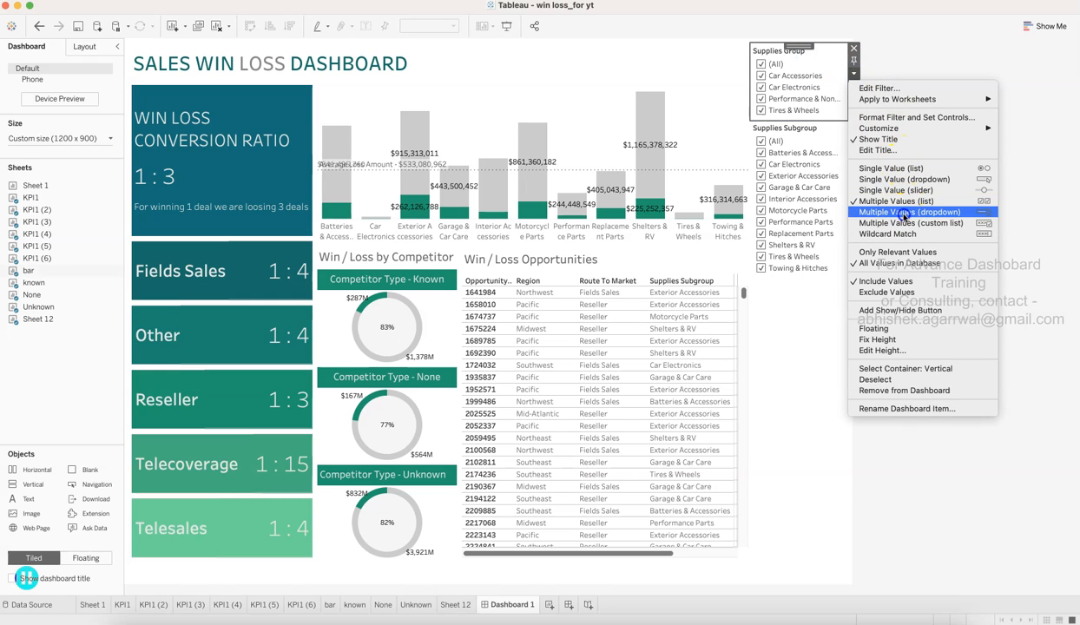
left_click(904, 213)
left_click(816, 83)
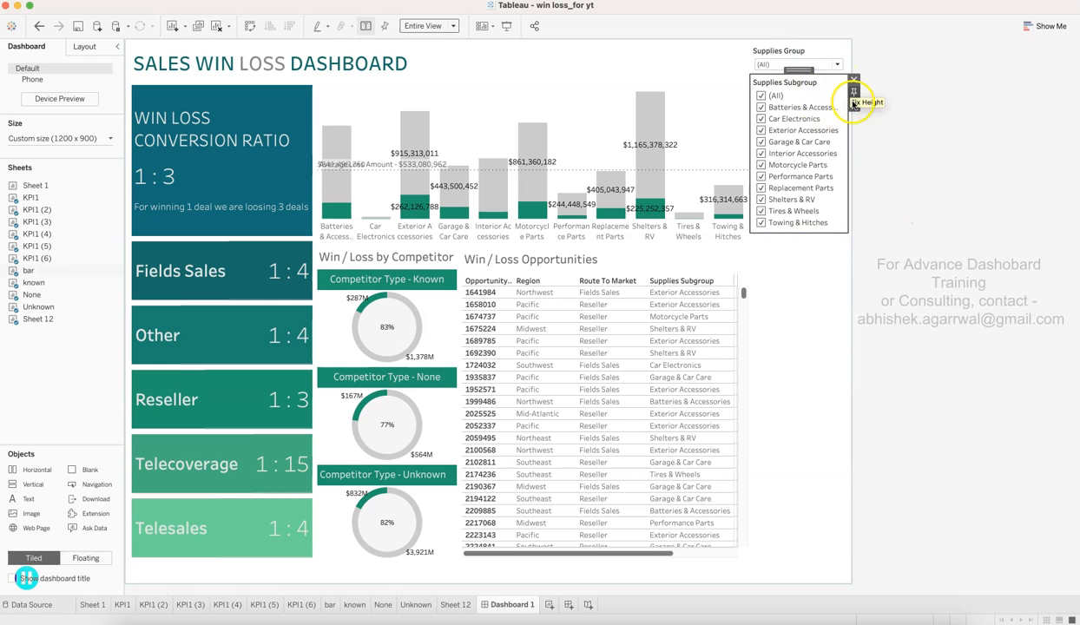
left_click(853, 104)
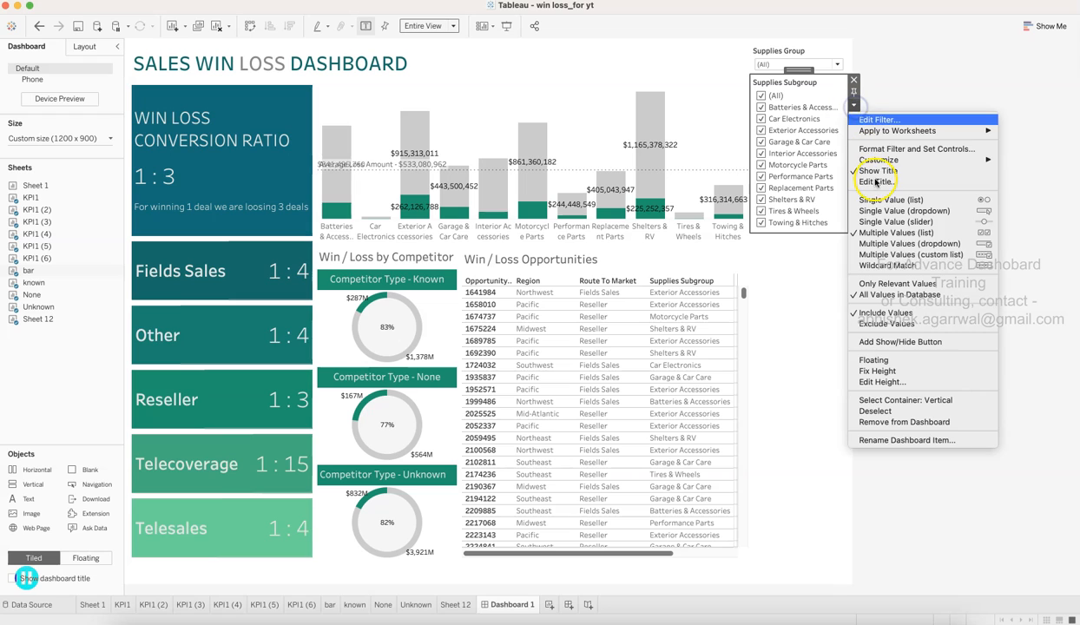
left_click(886, 244)
- Move the Supplies Group filter and then the Supplies Subgroup filter into the title row, side by side after the dashboard title
left_click(777, 52)
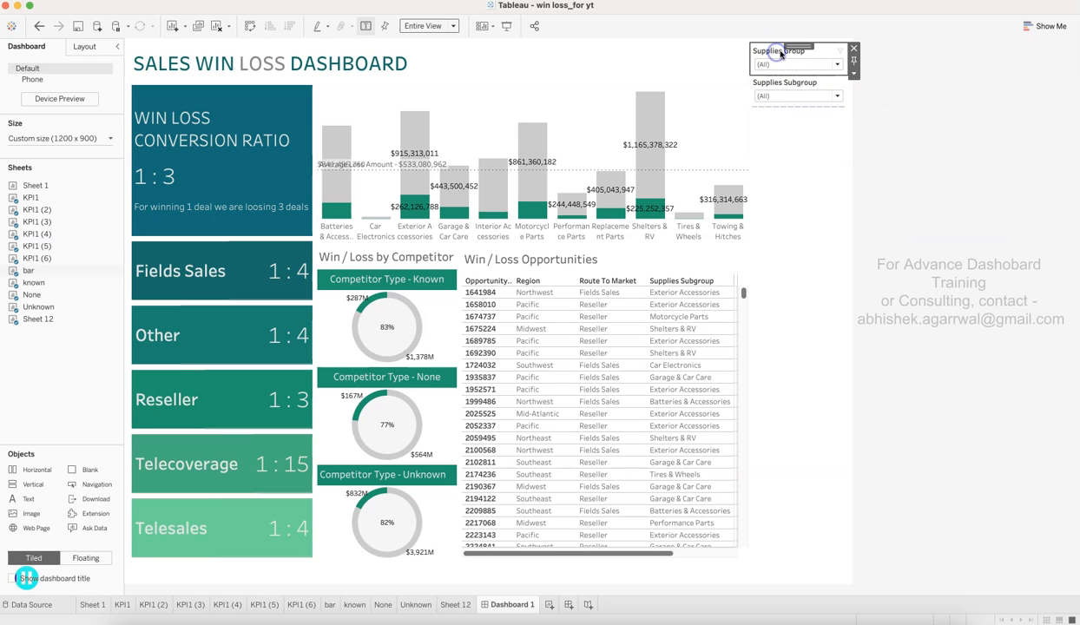
left_click_drag(787, 46, 476, 64)
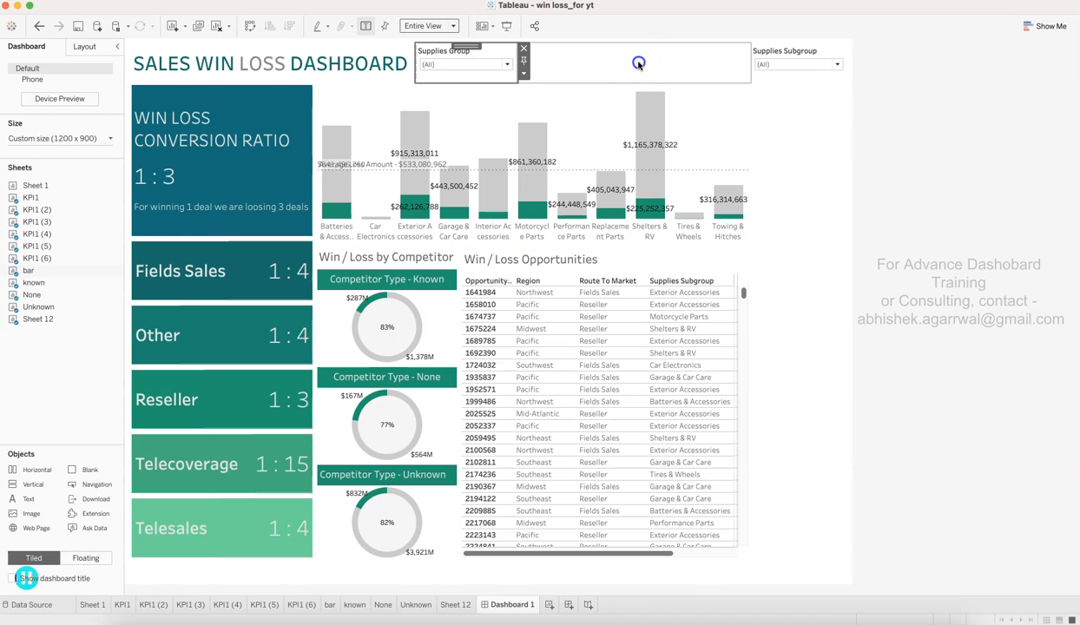
left_click(500, 63)
left_click(798, 49)
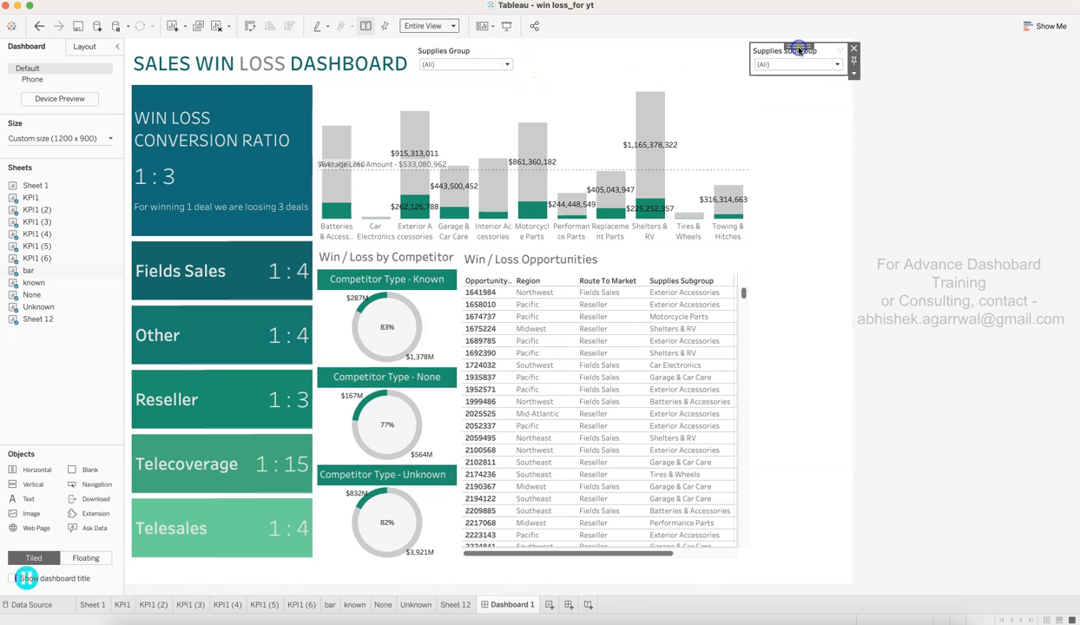
left_click_drag(799, 47, 514, 67)
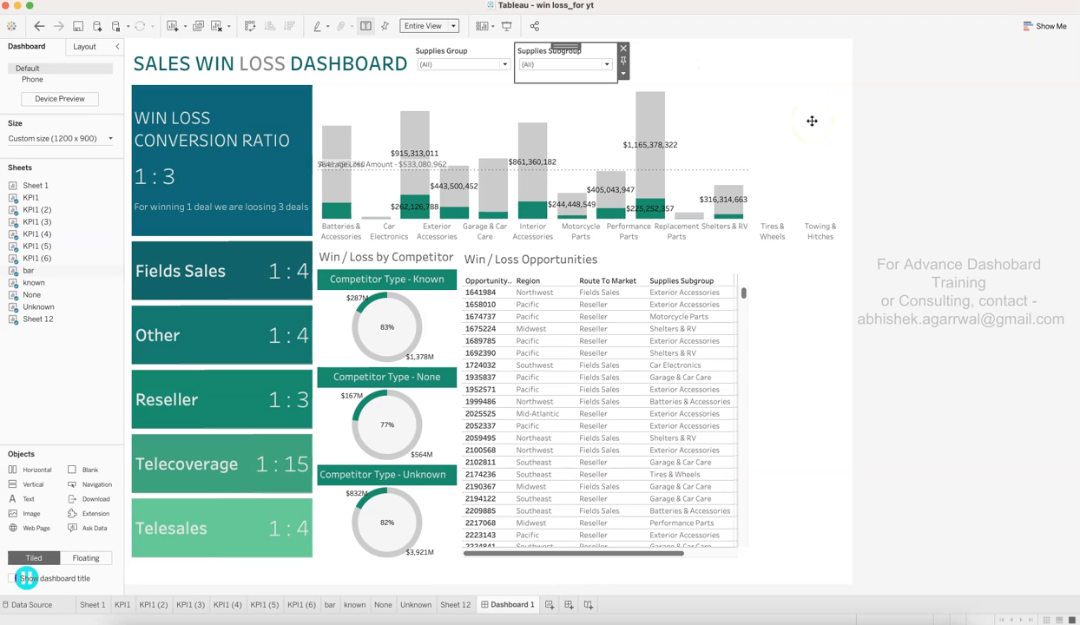
- Remove the blank object beside the Supplies Subgroup filter in the title row
left_click_drag(714, 98, 714, 284)
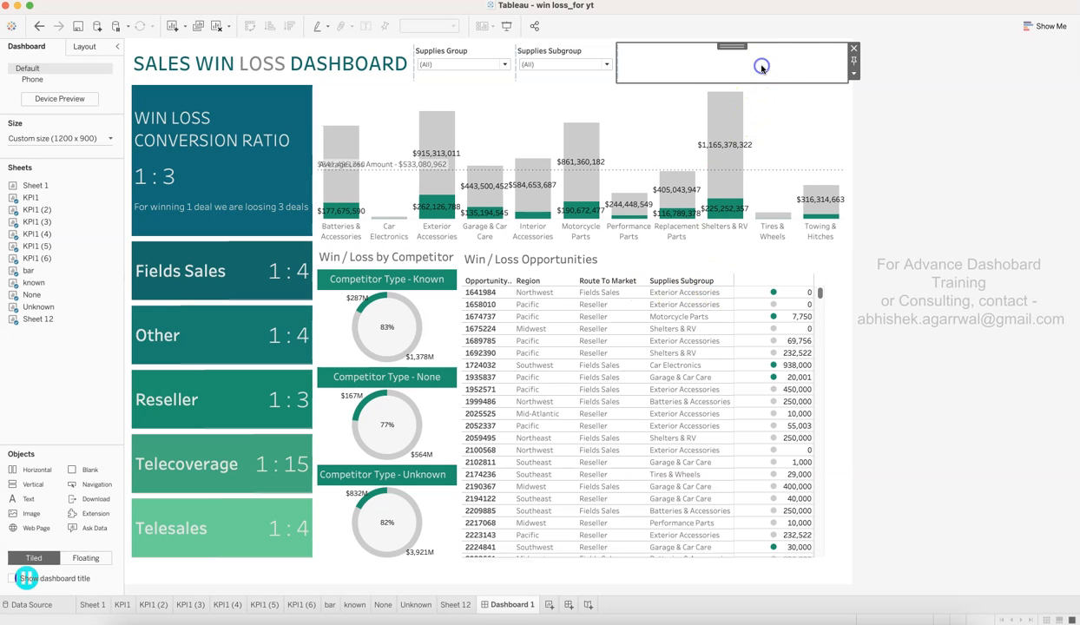
left_click(854, 49)
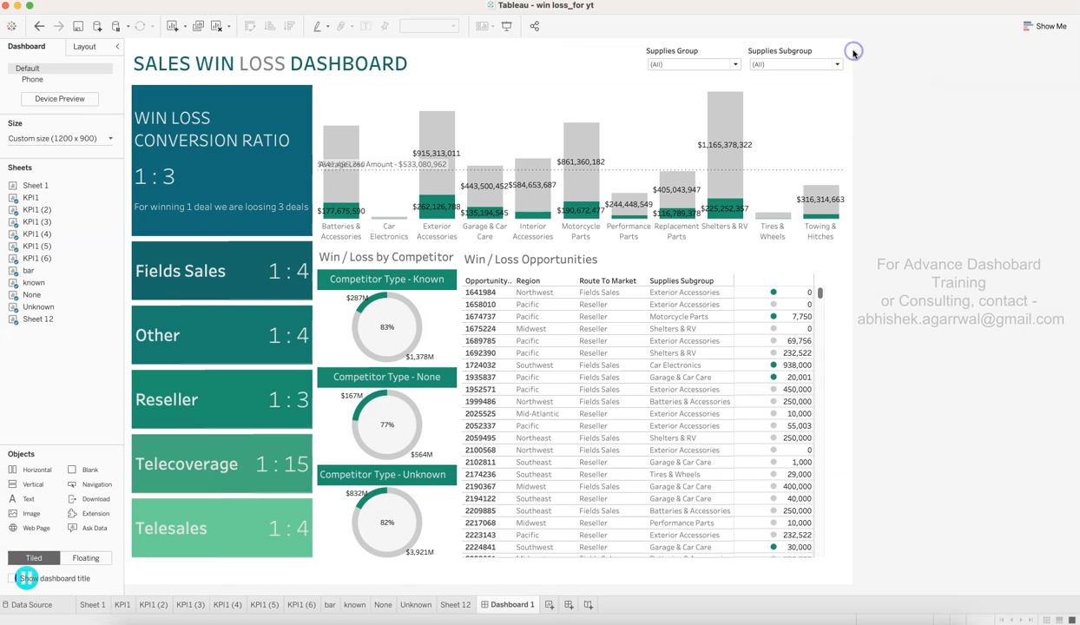
left_click(742, 56)
left_click(897, 98)
- Select the outer container that encloses the title row and all charts, and fix its width
left_click(332, 580)
left_click(332, 579)
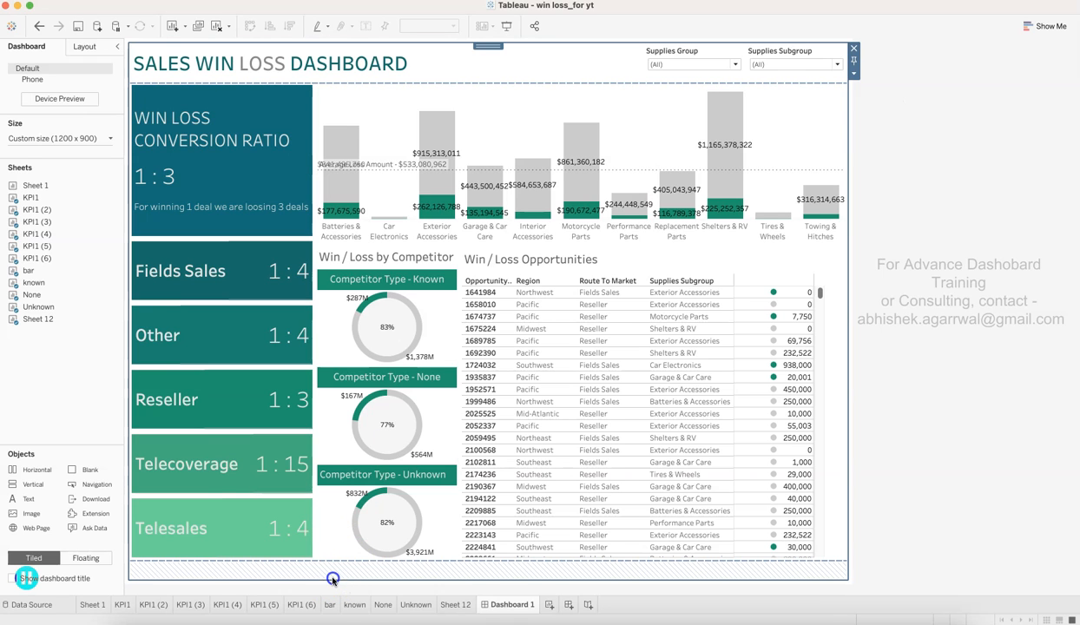
left_click(854, 75)
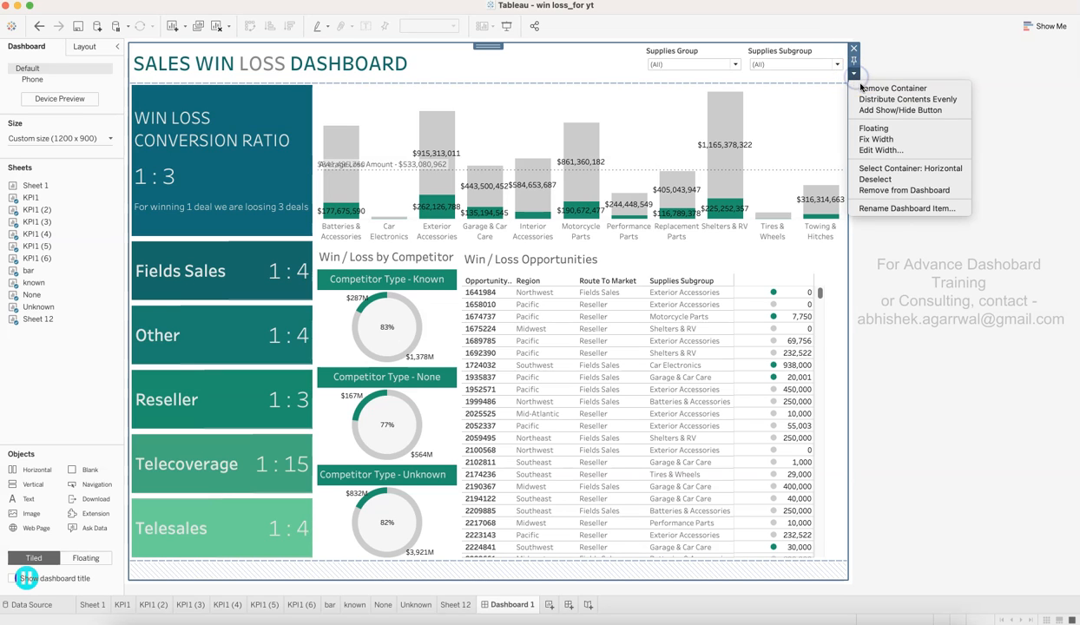
left_click(882, 141)
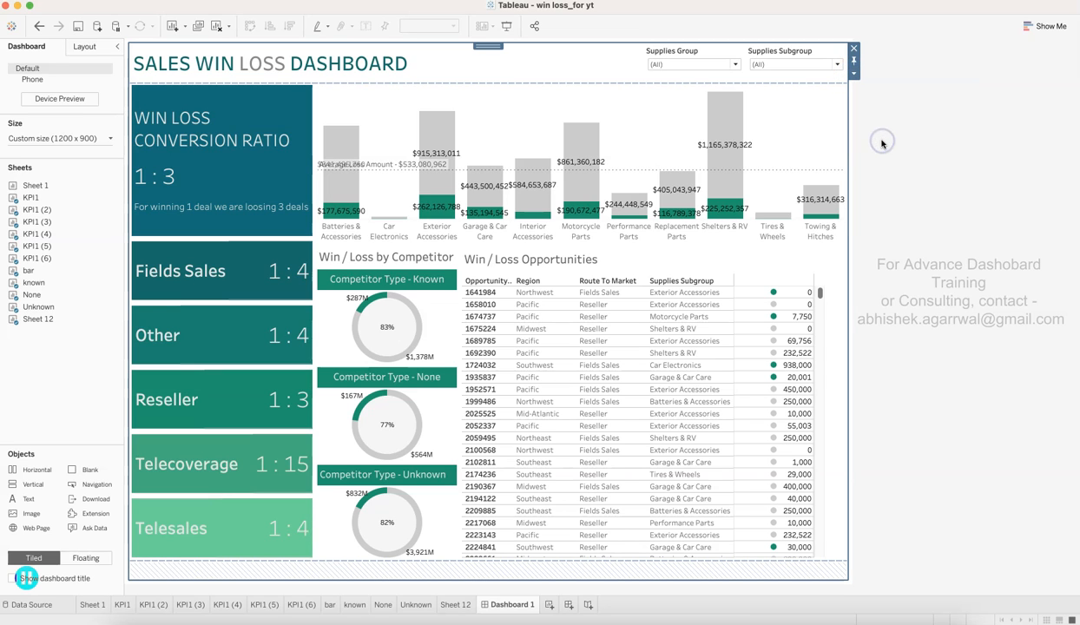
left_click(854, 75)
left_click(831, 74)
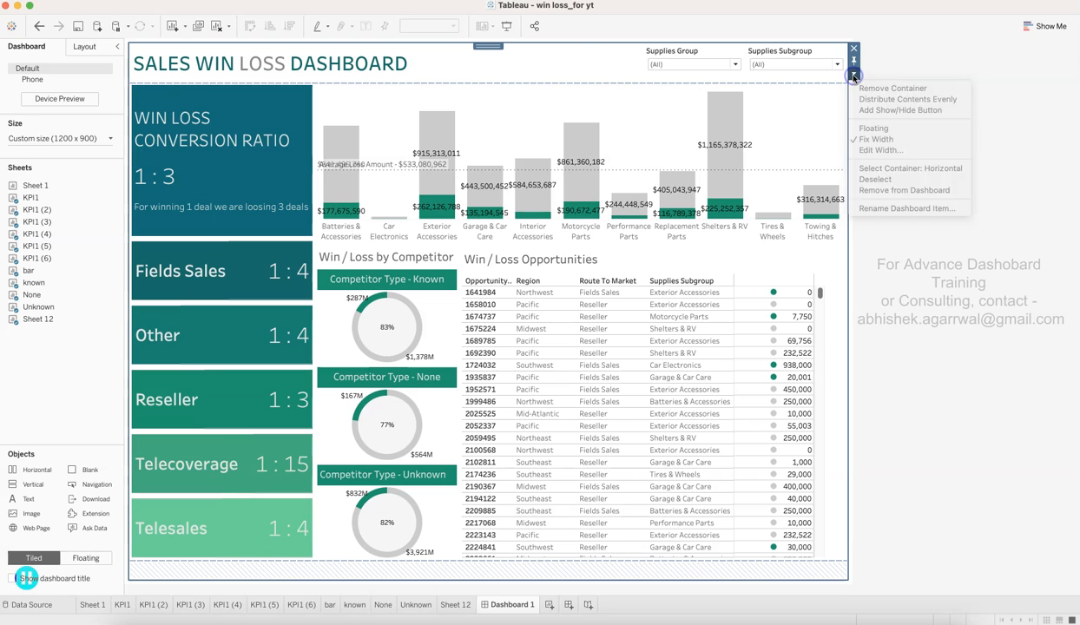
- Turn off the fixed height of the container holding all tiles and charts below the title row, and save the workbook
left_click(493, 101)
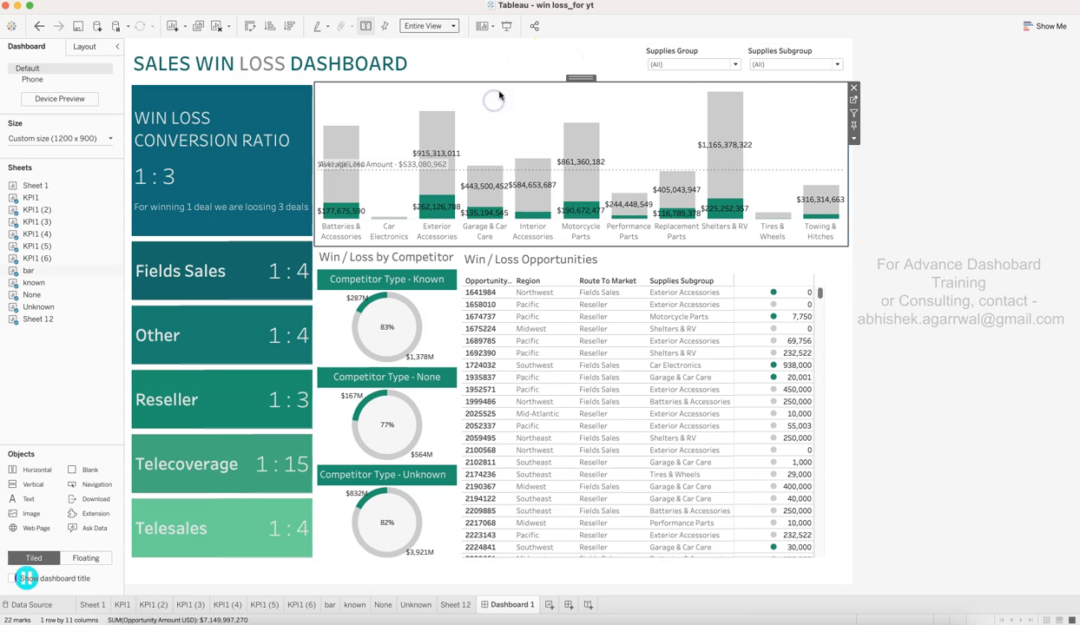
double_click(580, 80)
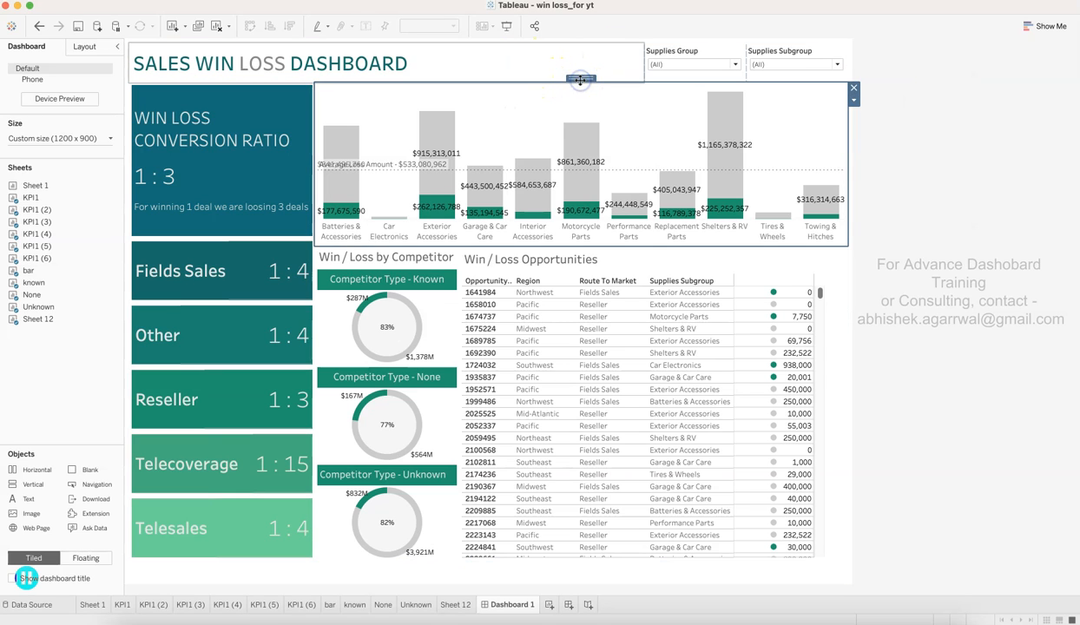
double_click(580, 78)
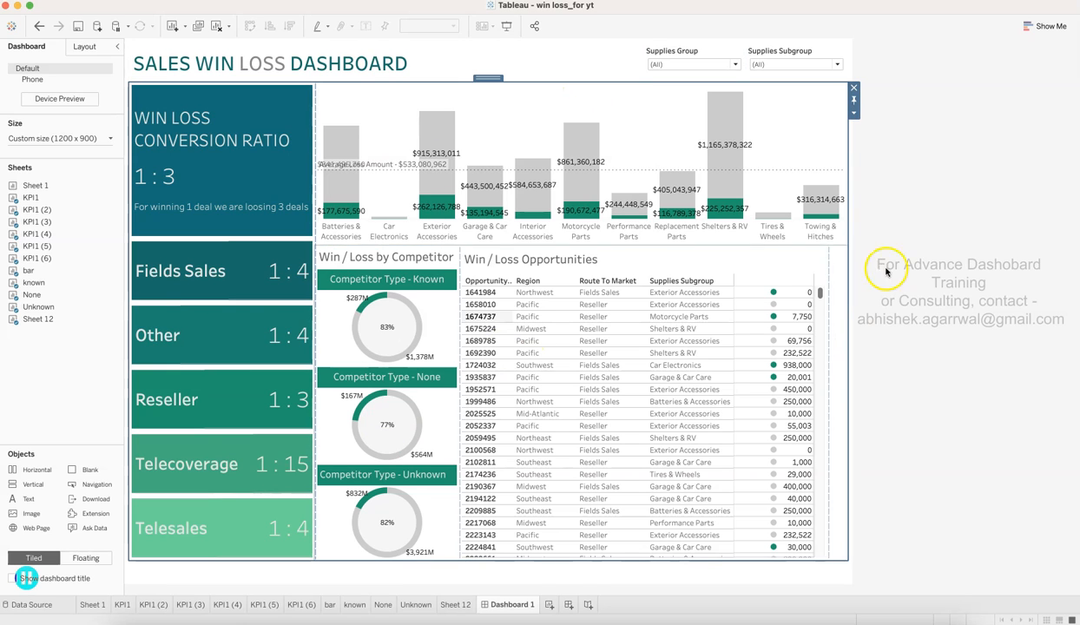
left_click(854, 113)
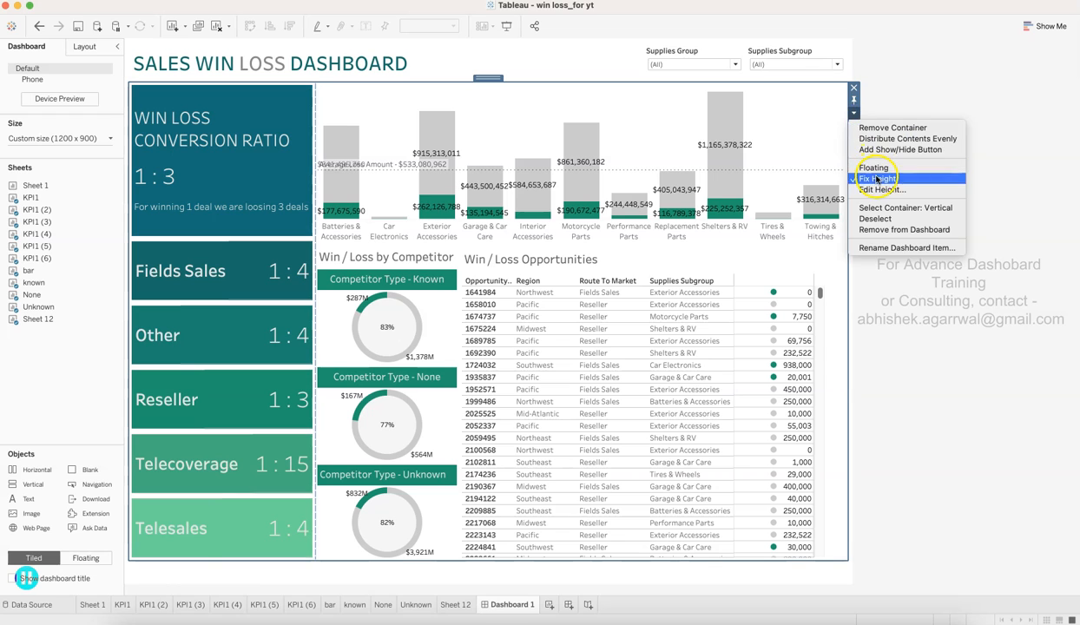
left_click(875, 177)
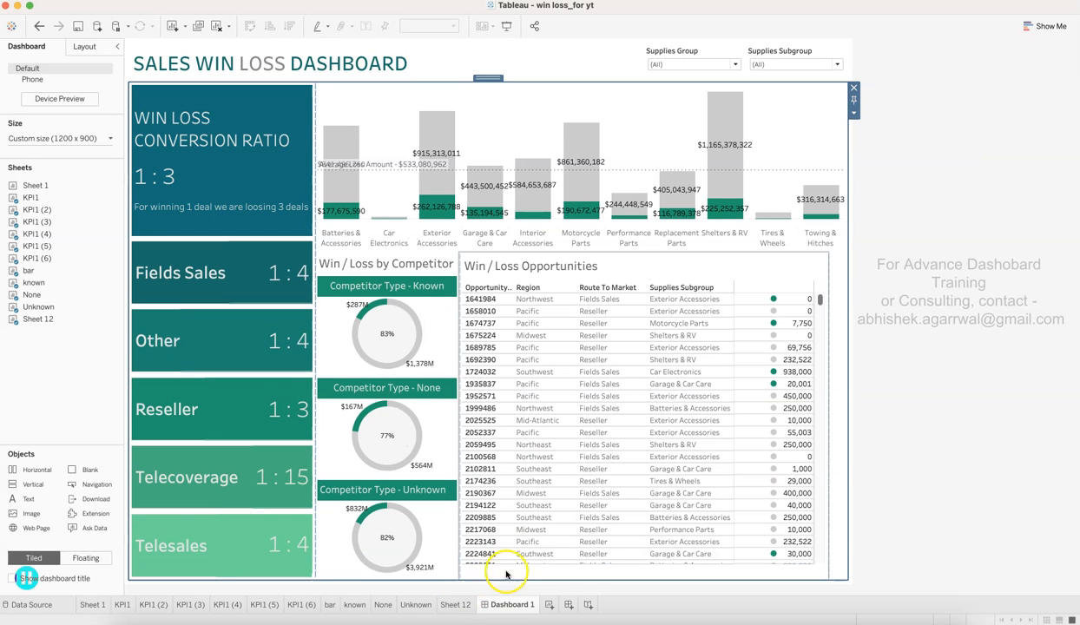
left_click(902, 498)
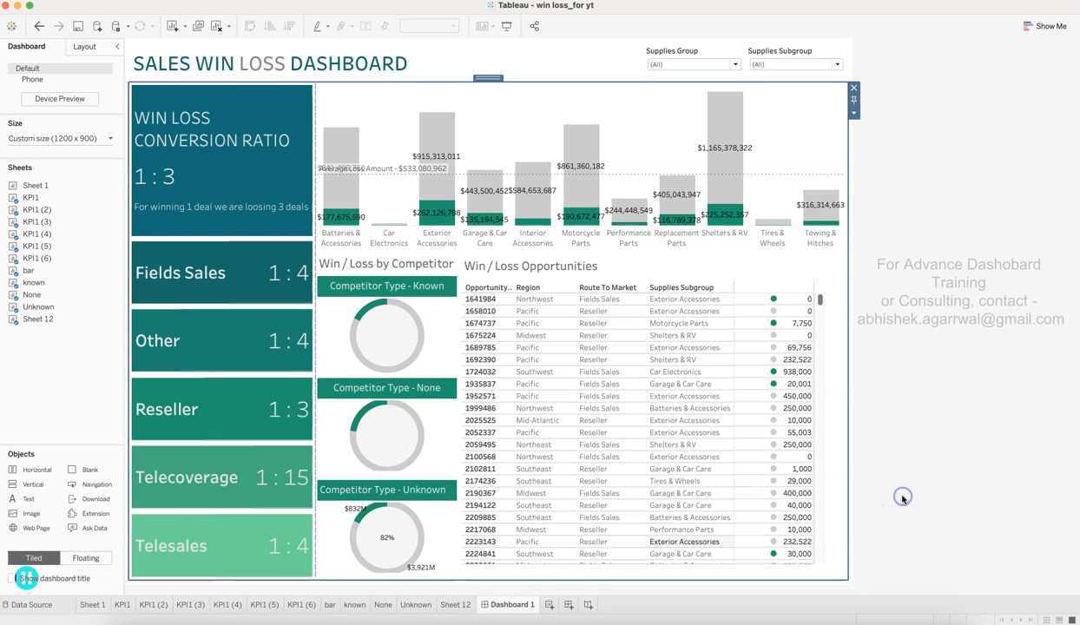
left_click(516, 108)
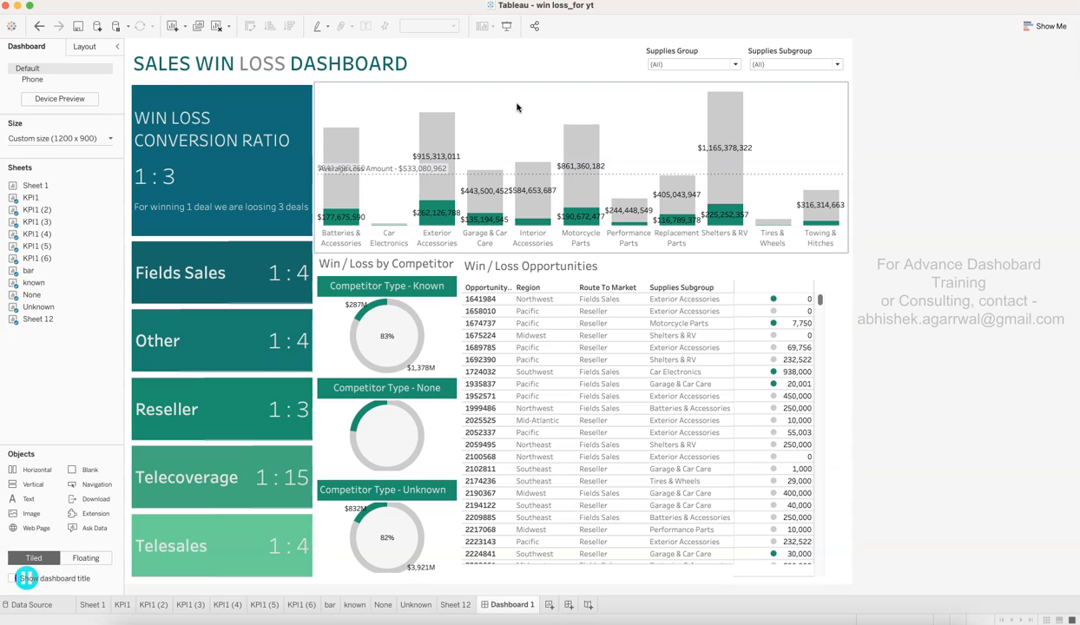
left_click(77, 28)
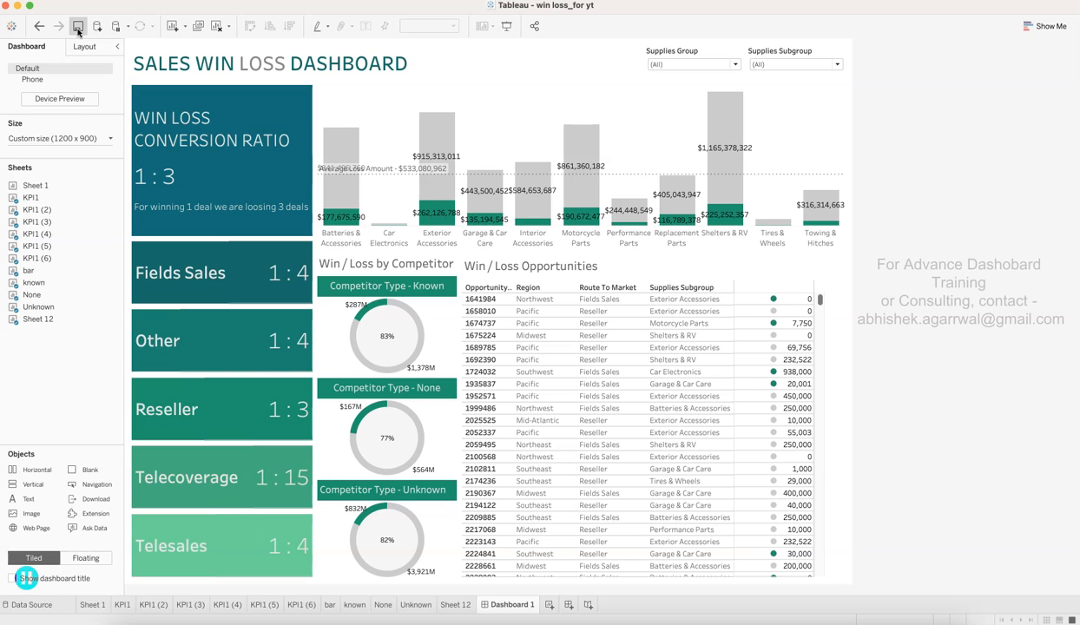
- Give the outermost tiled container of the dashboard a very light grey background at 100% opacity
left_click(531, 40)
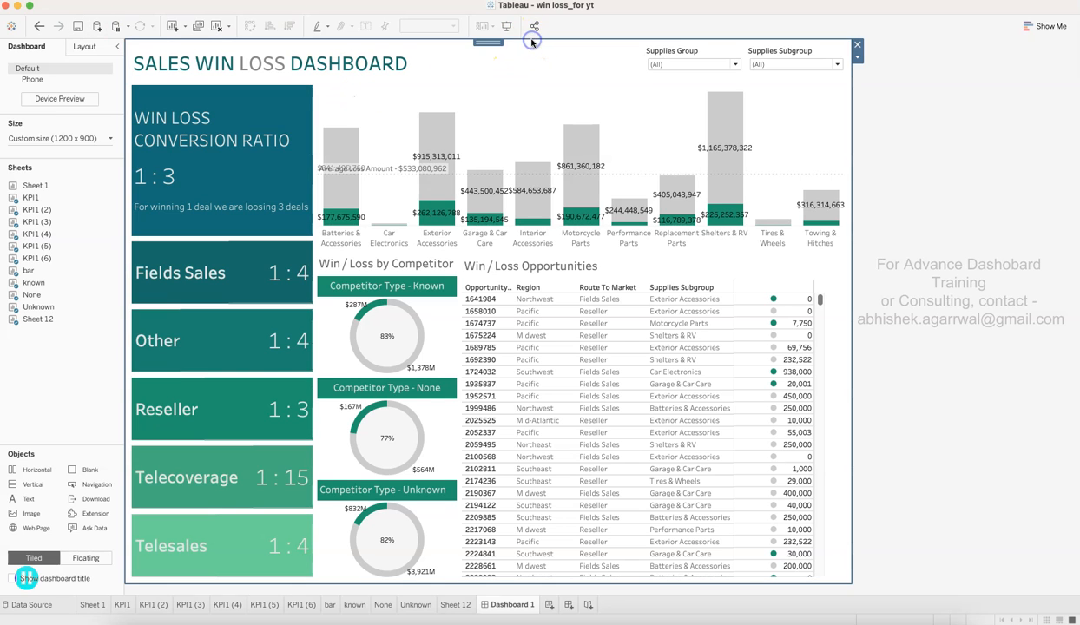
left_click(84, 48)
left_click(104, 253)
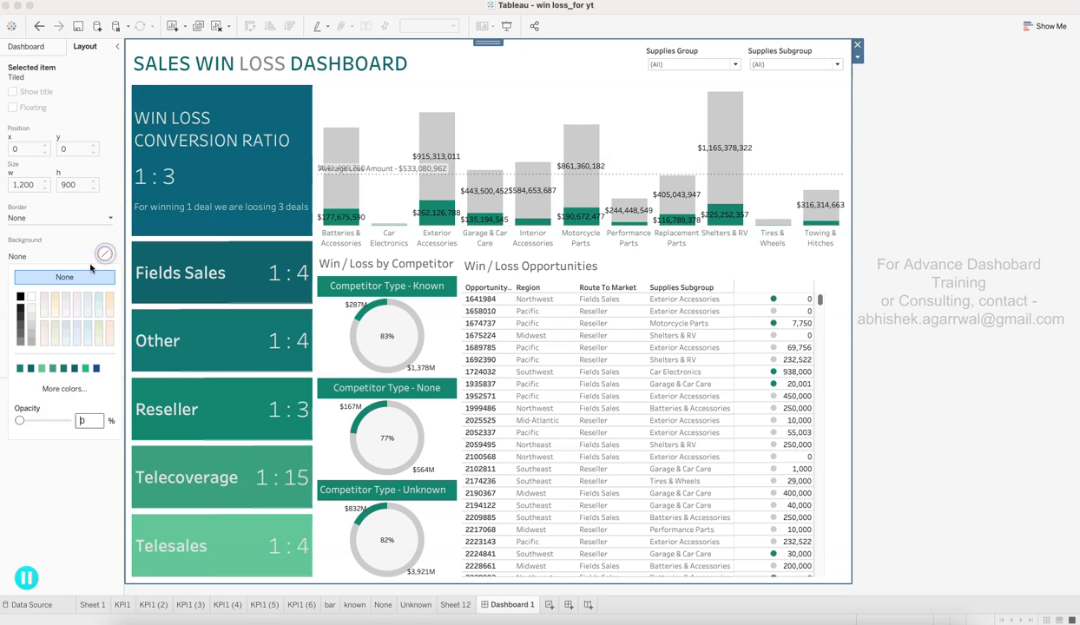
left_click(31, 318)
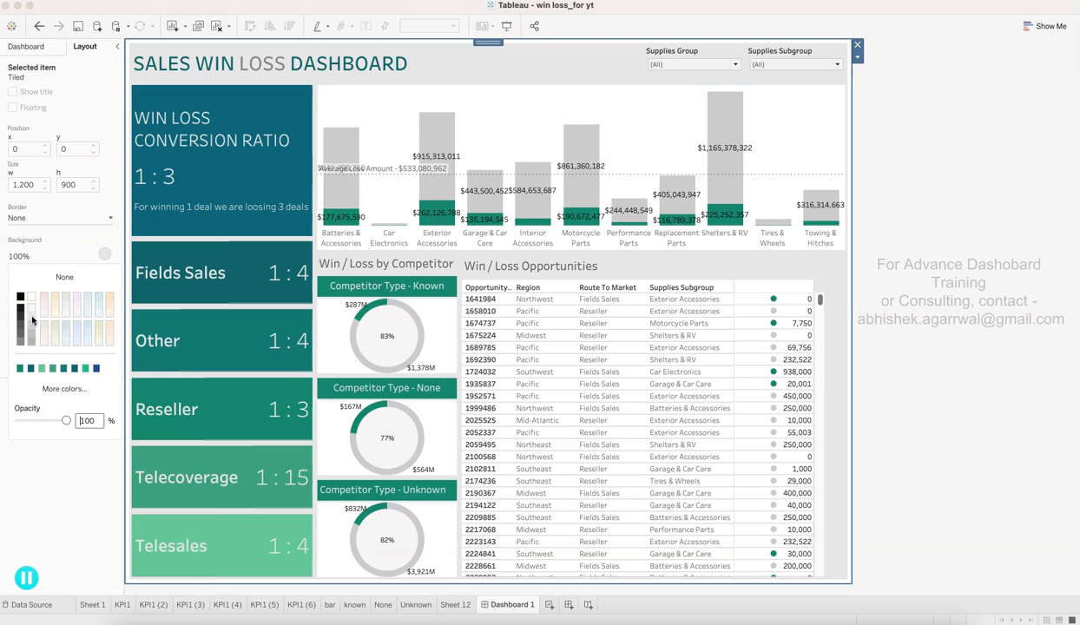
left_click(31, 310)
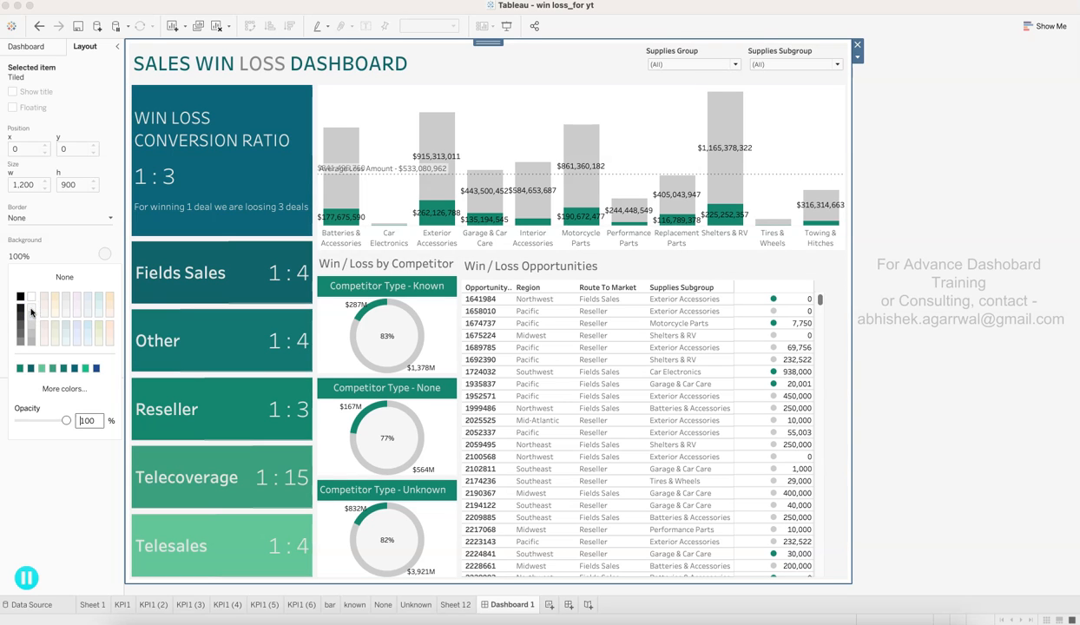
left_click(923, 181)
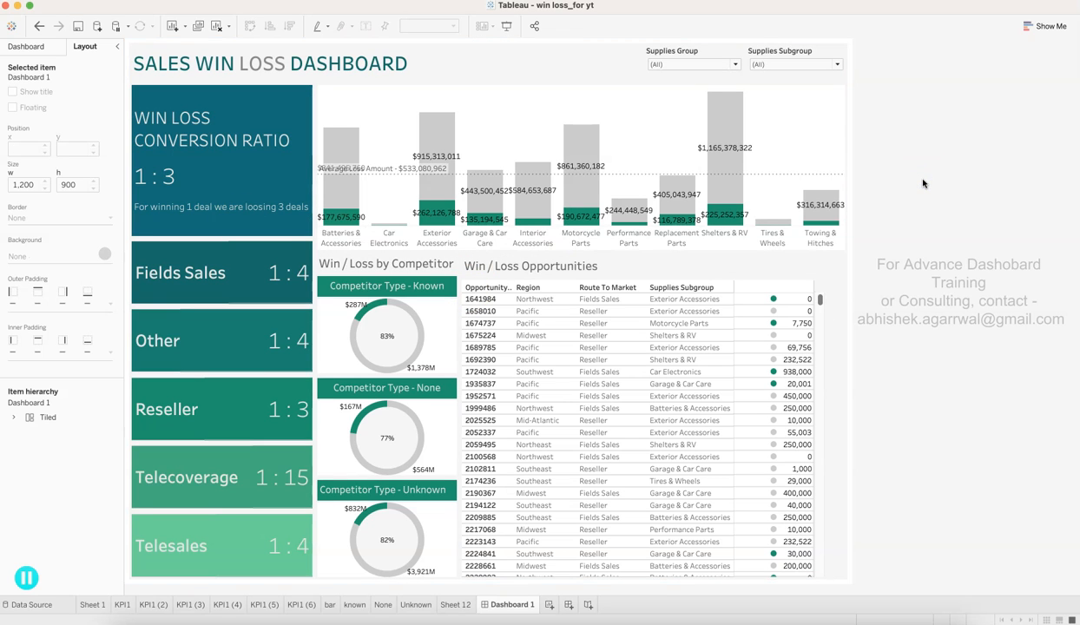
- Try fixing the height of the container holding the competitor charts and the Win / Loss Opportunities table, and release it again
left_click(838, 302)
left_click(782, 269)
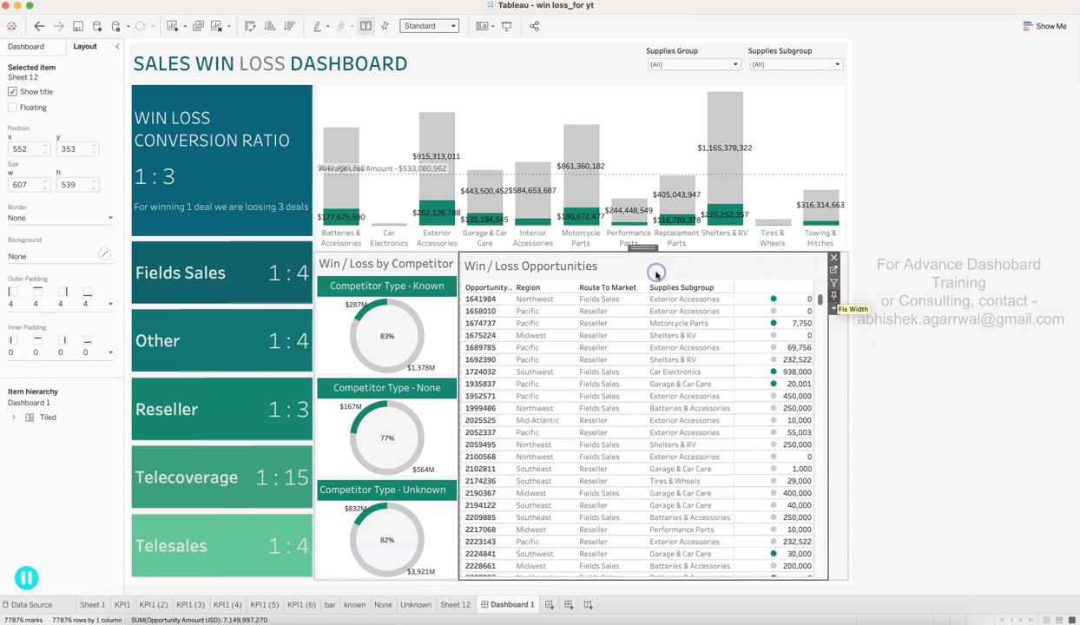
left_click(898, 296)
left_click(838, 352)
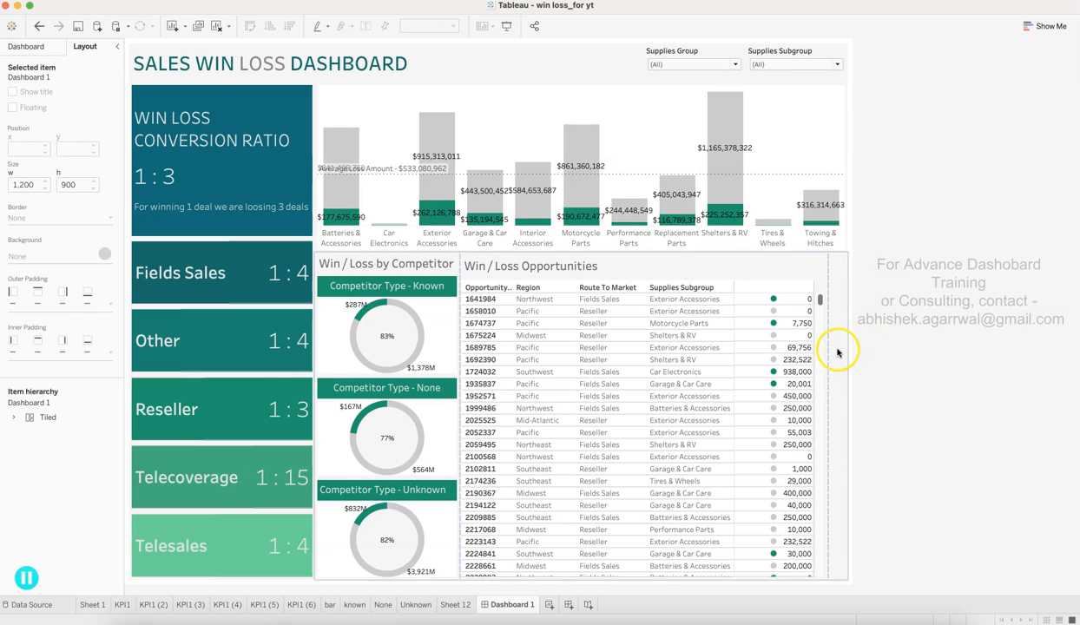
left_click(627, 262)
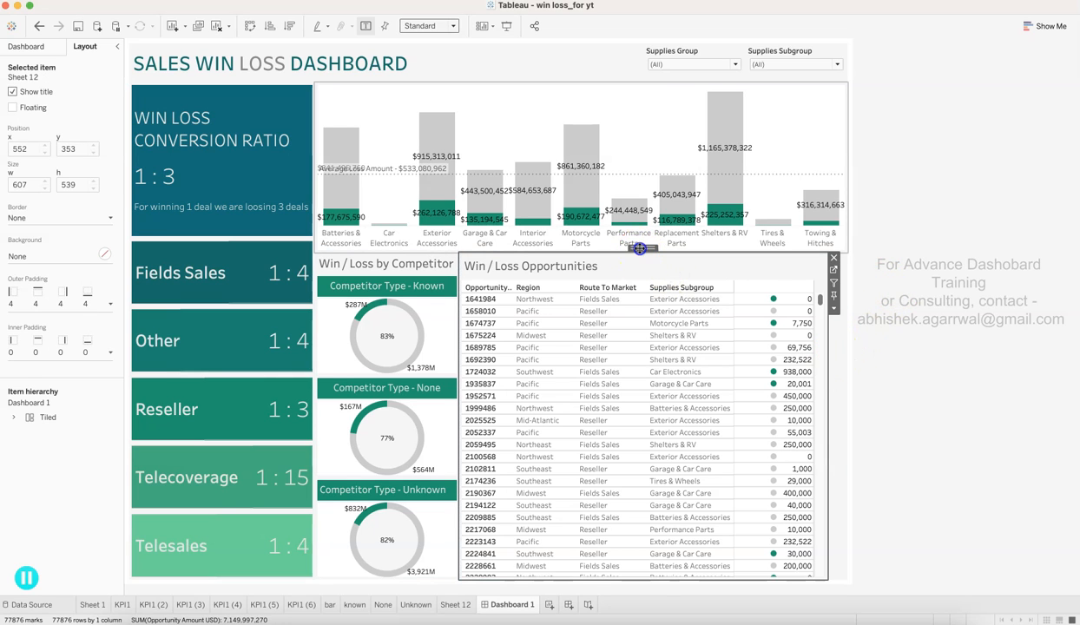
double_click(639, 248)
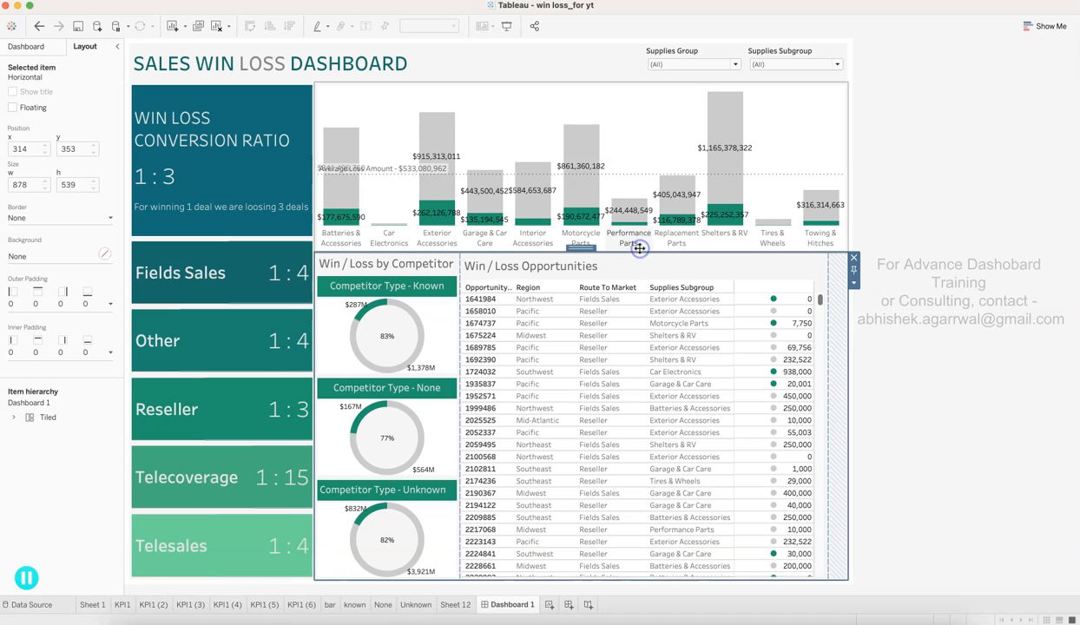
left_click(856, 285)
left_click(878, 348)
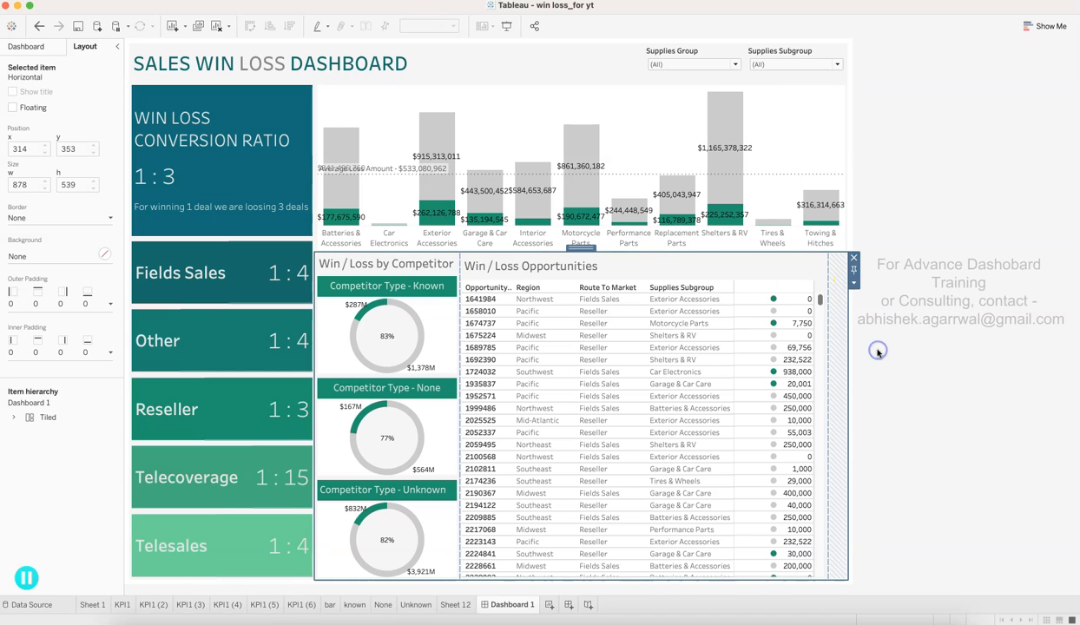
left_click(855, 283)
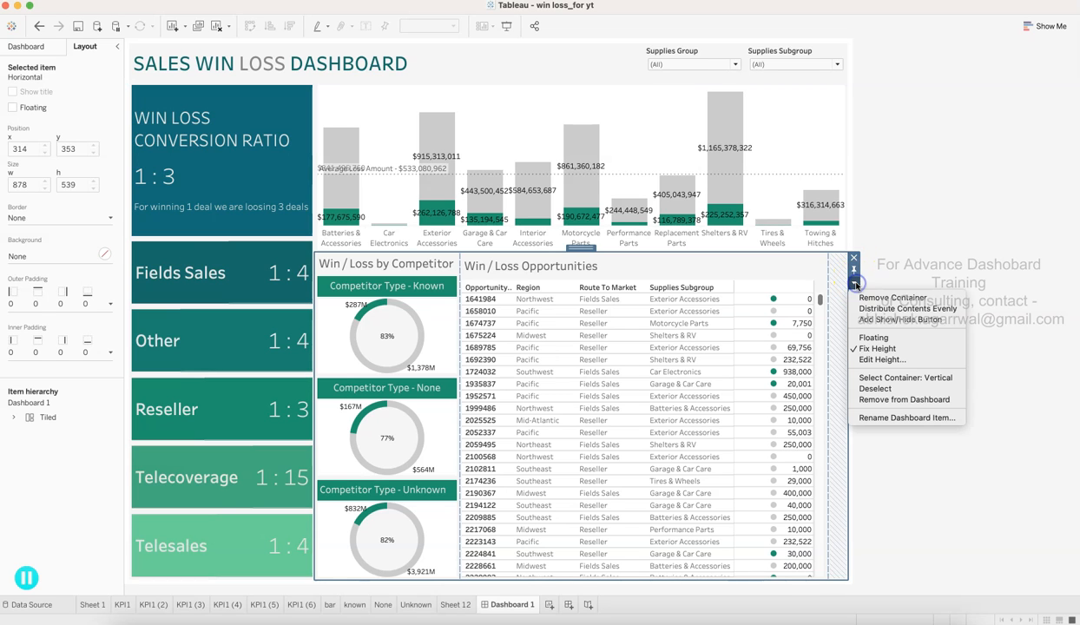
left_click(875, 347)
- Fix the height of the horizontal container enclosing the competitor donuts and the opportunities table
left_click(611, 259)
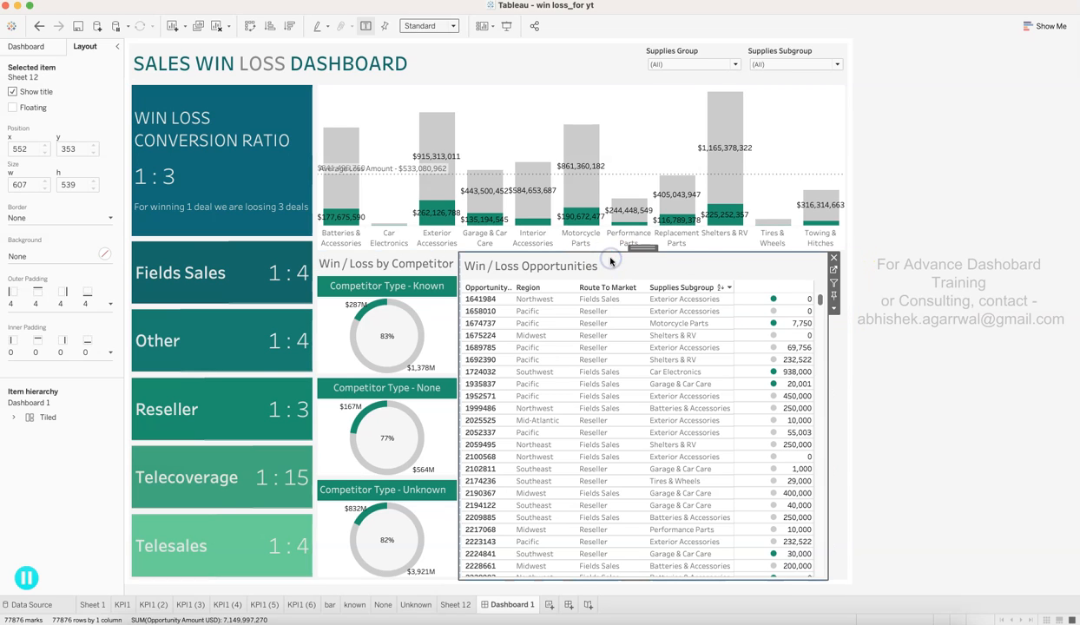
left_click(841, 374)
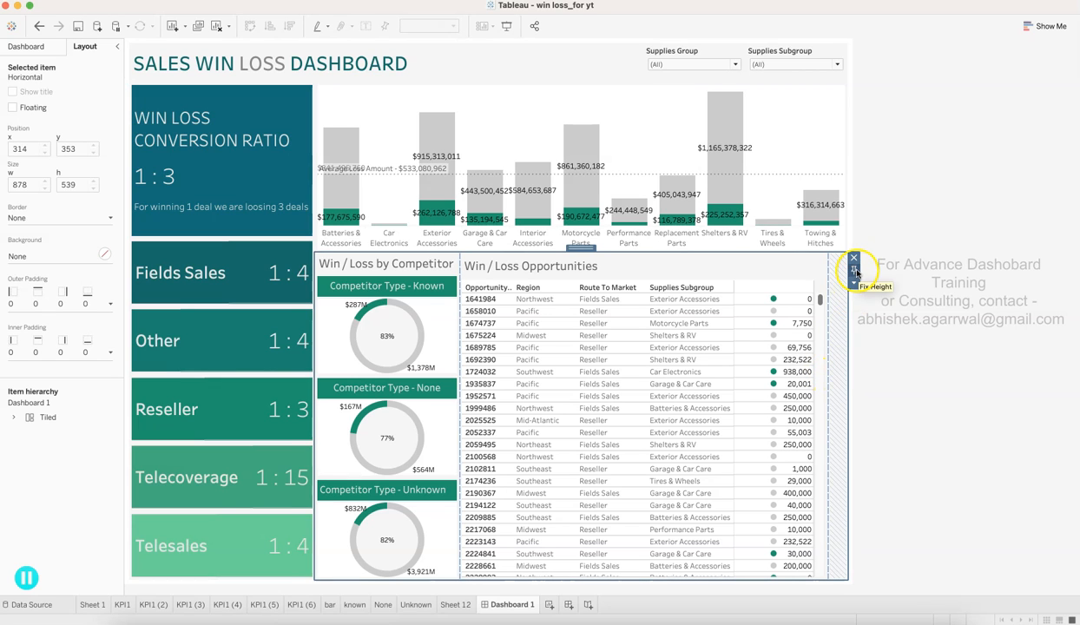
left_click(856, 271)
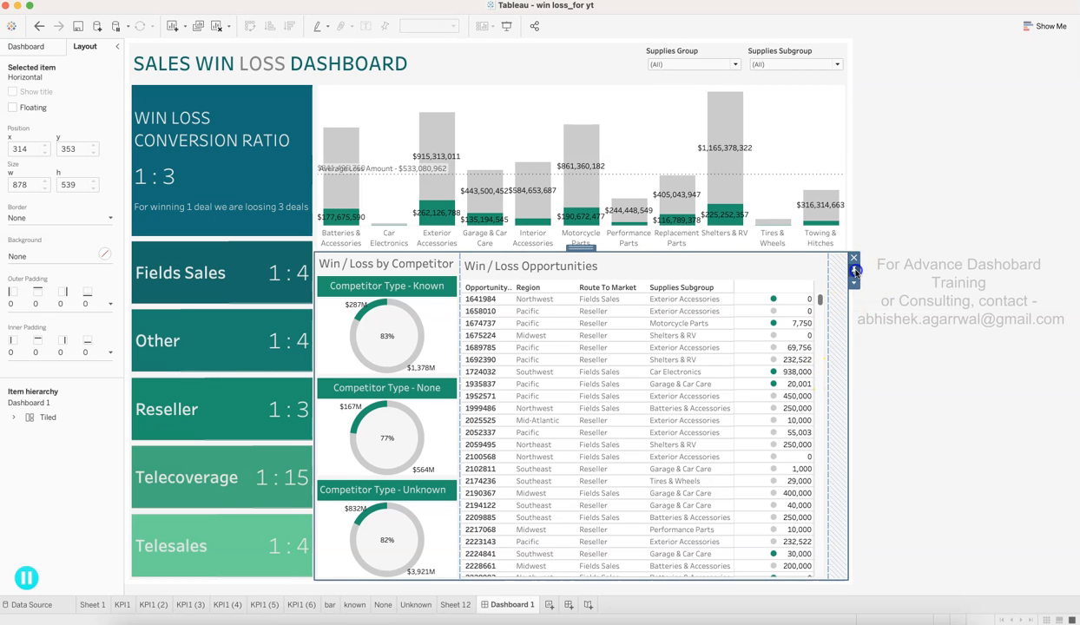
left_click(865, 352)
- Set a white background for the Win / Loss by Competitor heading and the Win / Loss Opportunities table
left_click(569, 269)
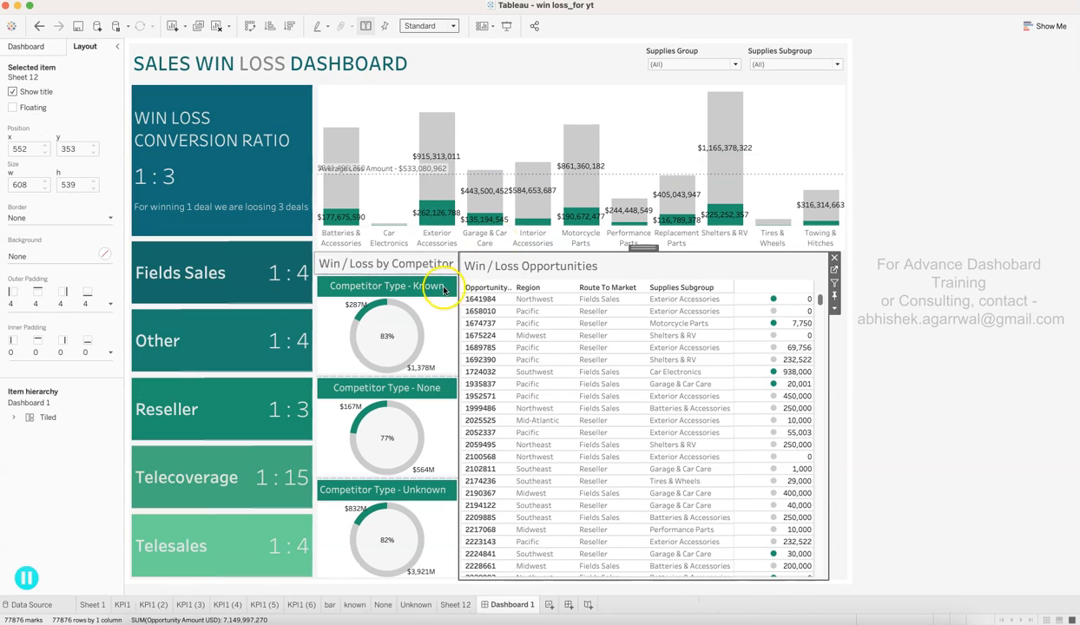
left_click(417, 266)
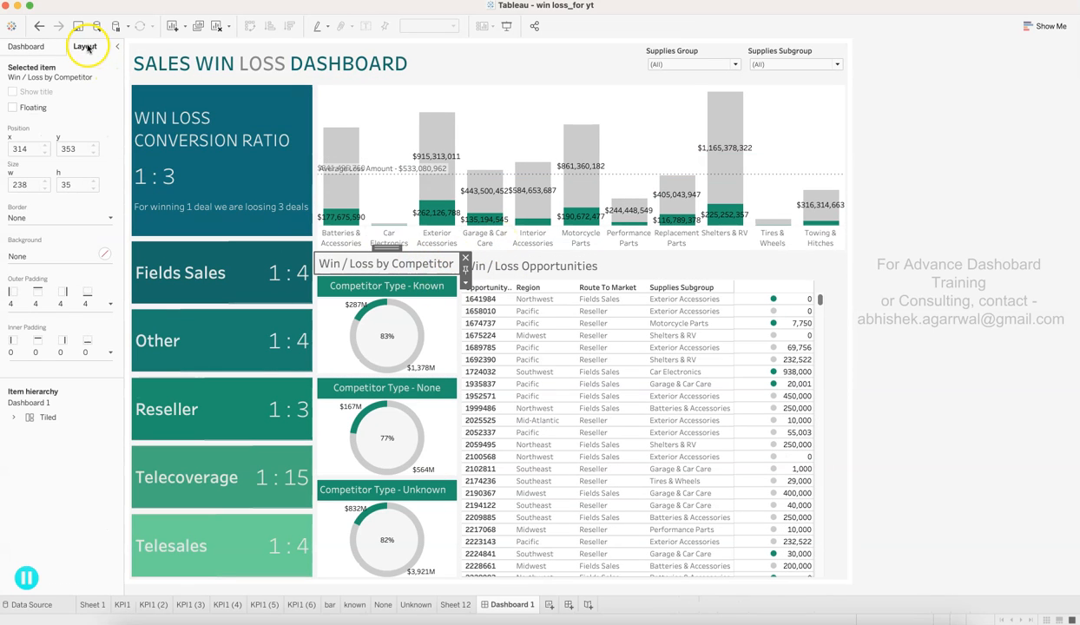
left_click(105, 258)
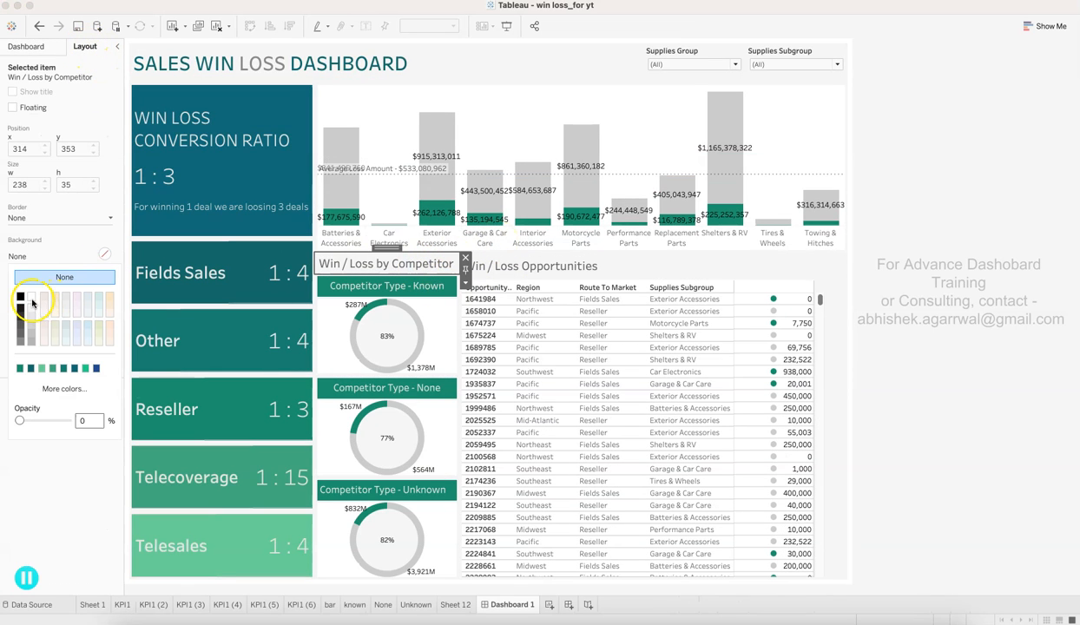
left_click(534, 267)
left_click(102, 251)
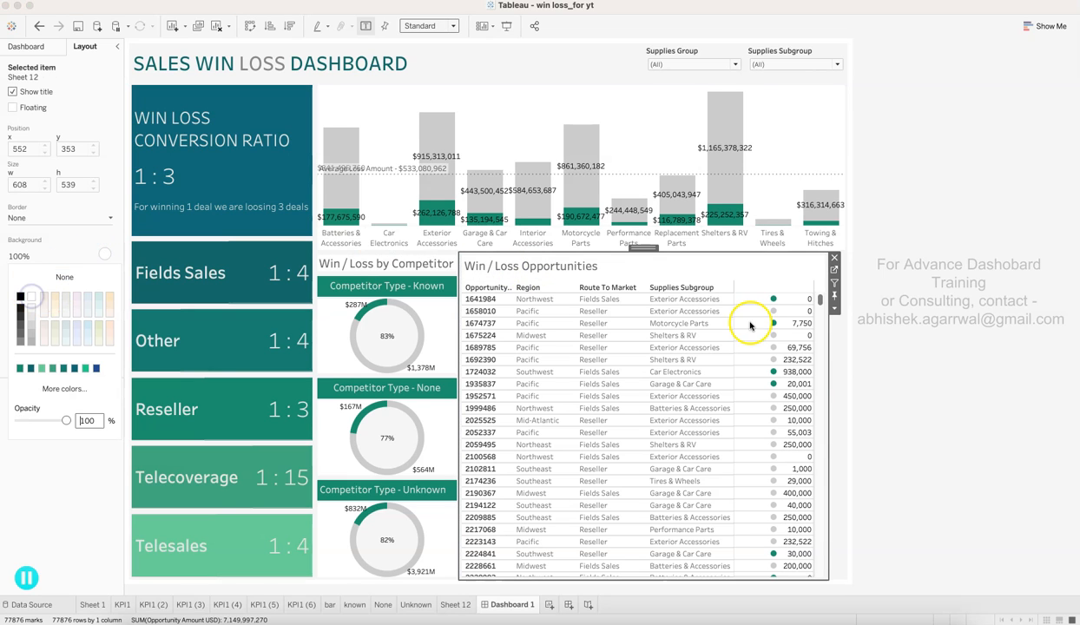
left_click(869, 316)
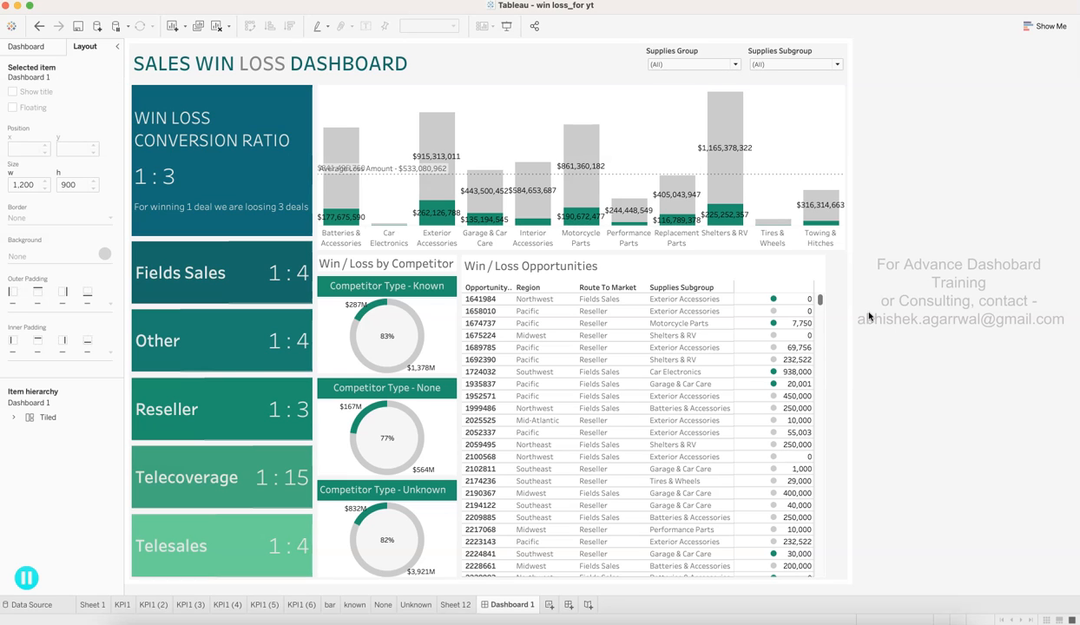
- Apply the Supplies Group filter to all worksheets using this data source
left_click(730, 59)
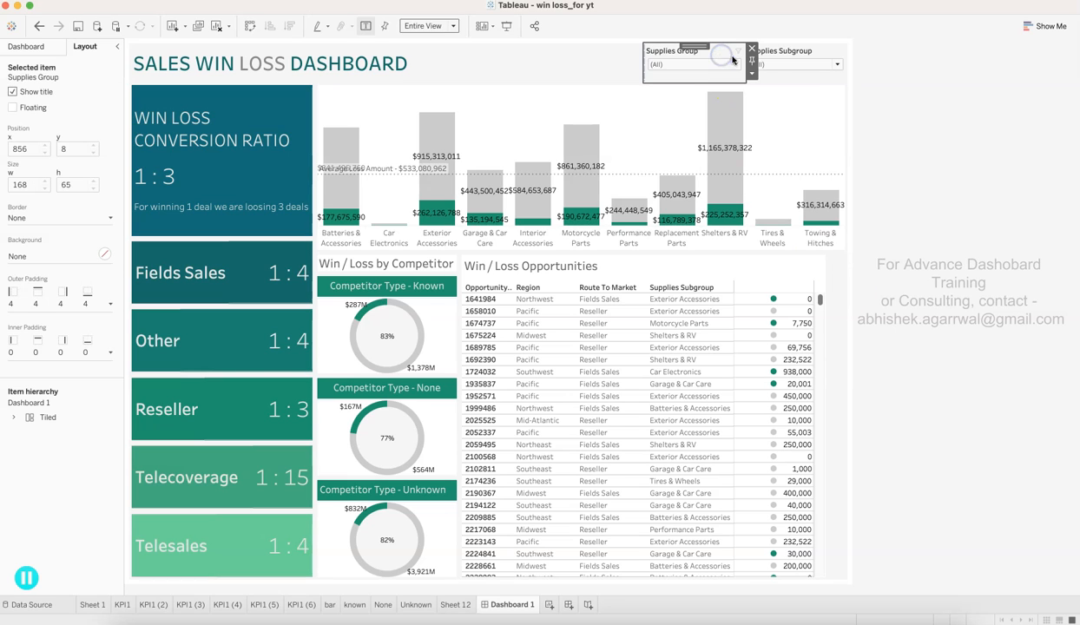
left_click(752, 76)
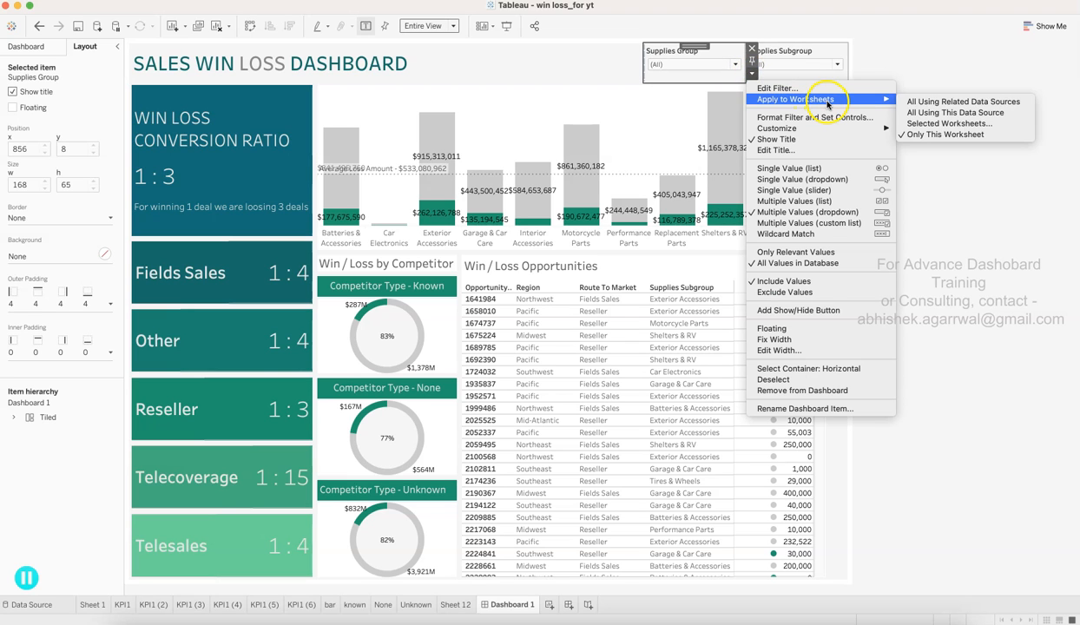
left_click(881, 100)
left_click(922, 112)
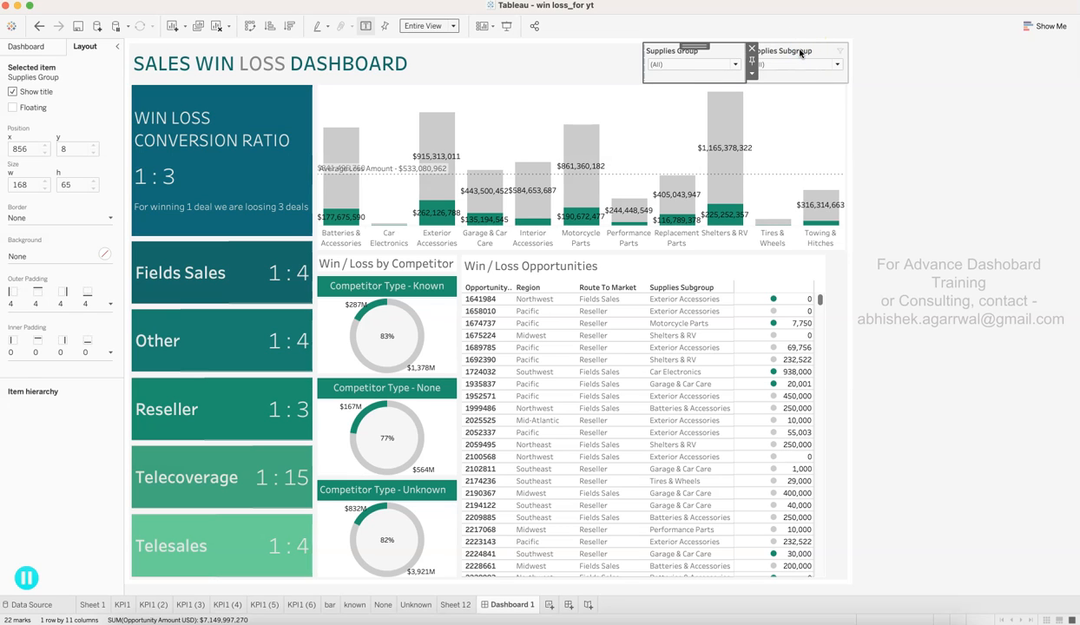
- Apply the Supplies Subgroup filter to all worksheets using this data source
left_click(801, 52)
left_click(916, 101)
left_click(784, 50)
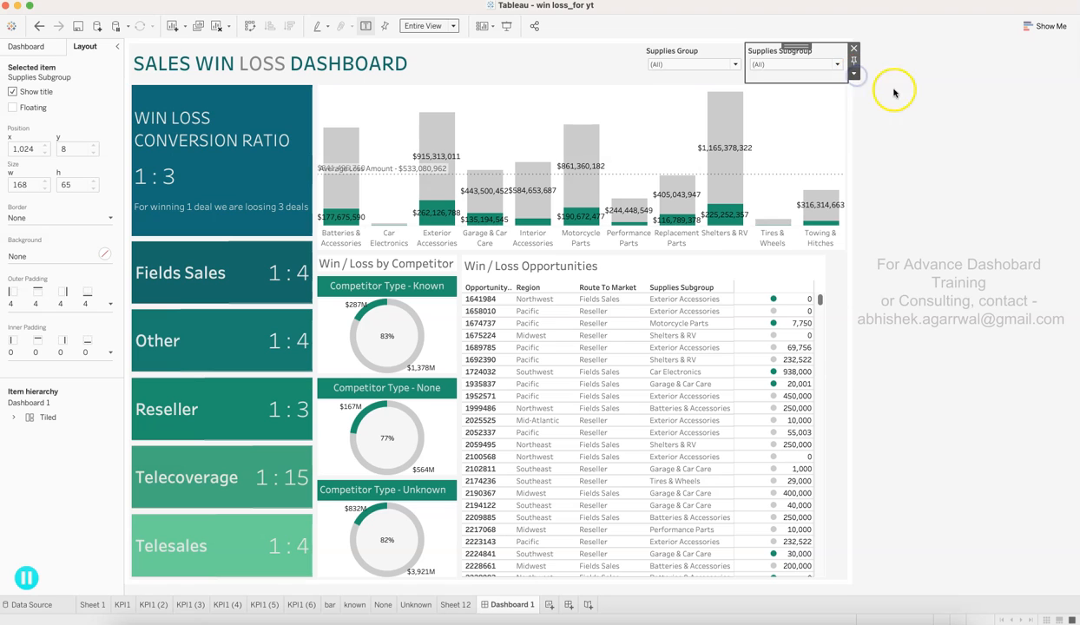
left_click(853, 74)
mouse_move(895, 99)
left_click(821, 113)
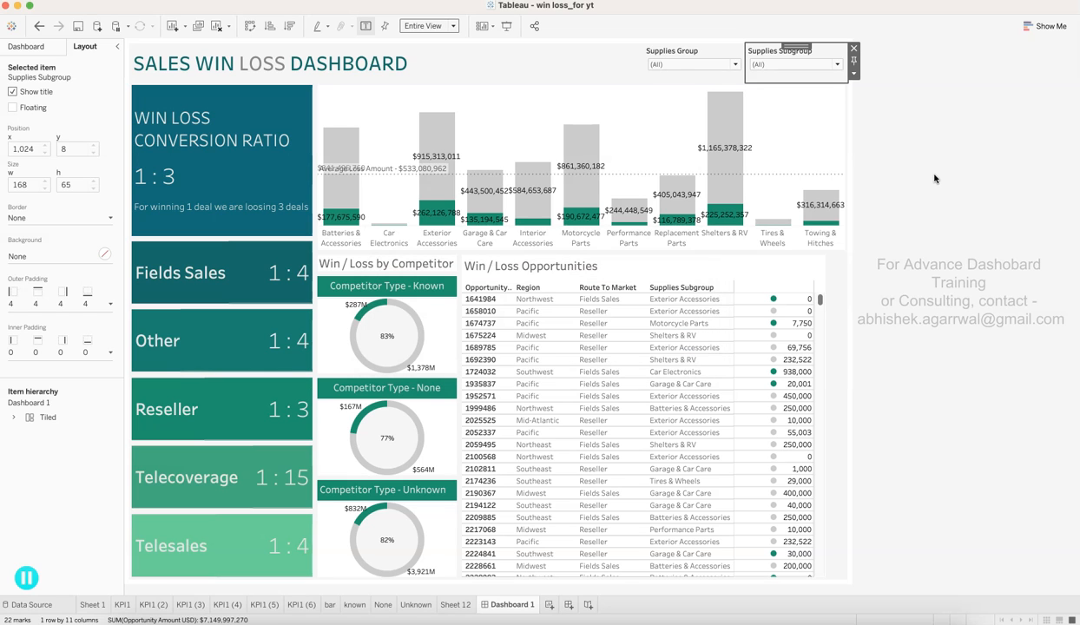
mouse_move(259, 369)
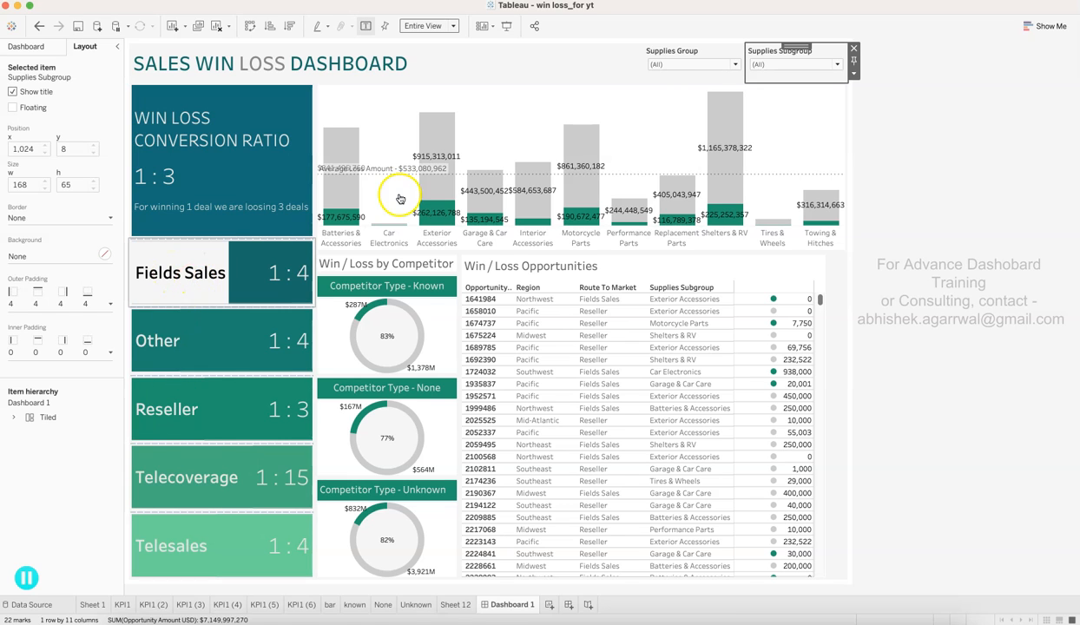
left_click(486, 139)
left_click(196, 275)
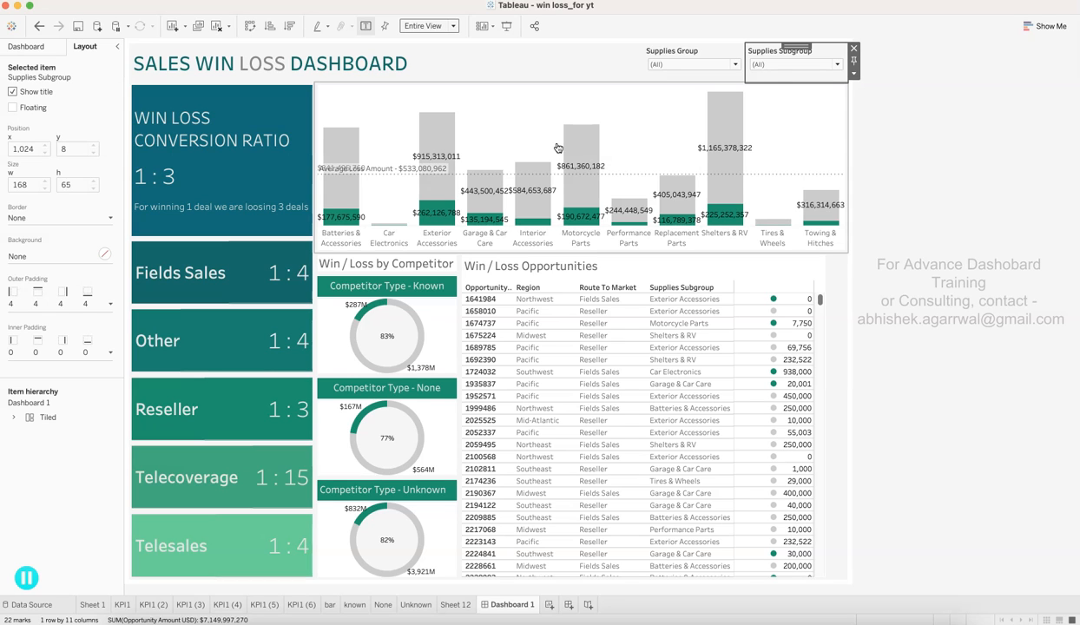
left_click(531, 140)
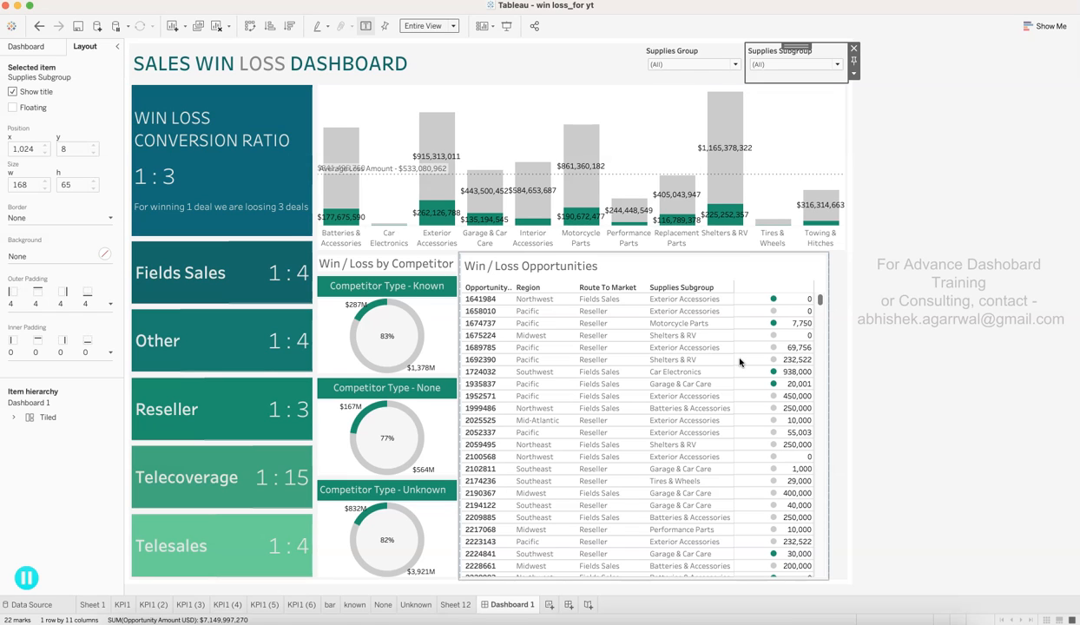
left_click(545, 120)
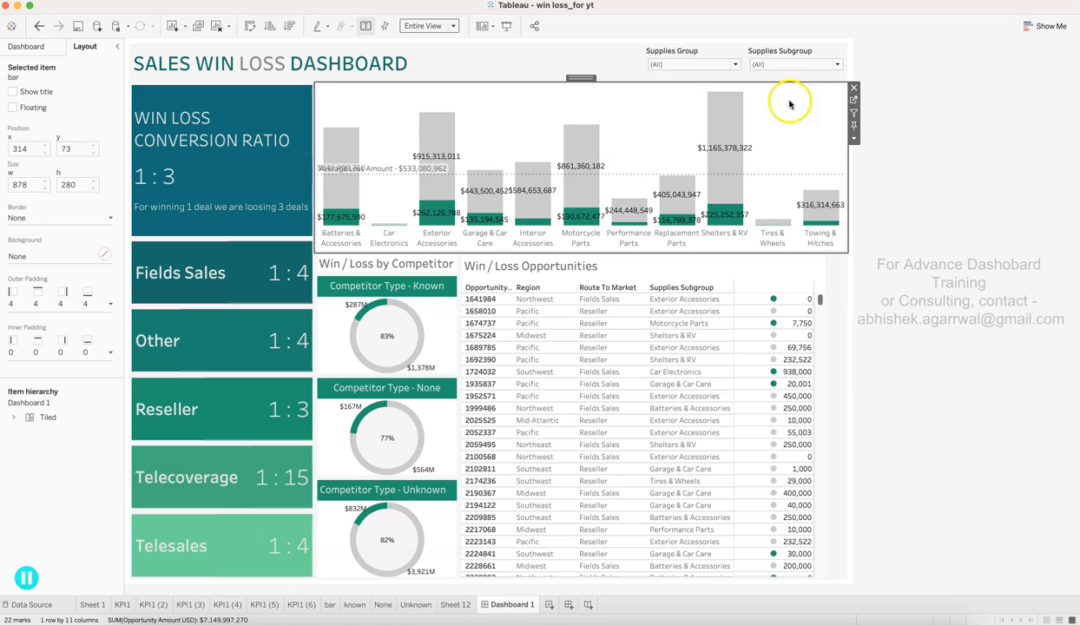
mouse_move(738, 122)
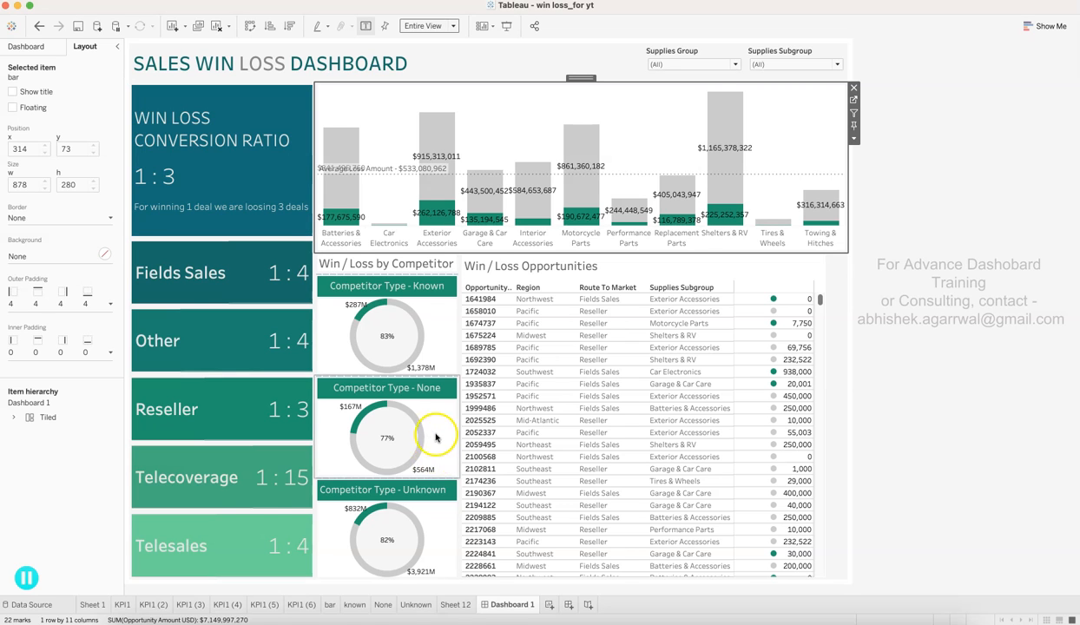
- Review the Sales Win Loss data source columns from the opportunity fields through to the calculated win and loss fields, and return to Dashboard 1
left_click(55, 605)
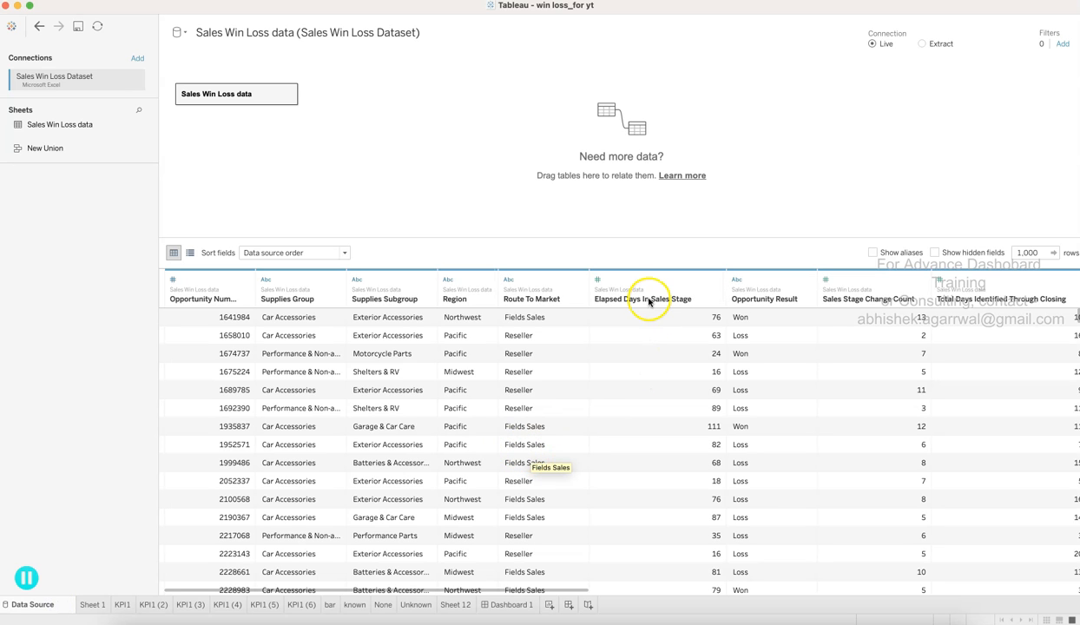
scroll(673, 378, "right", 5)
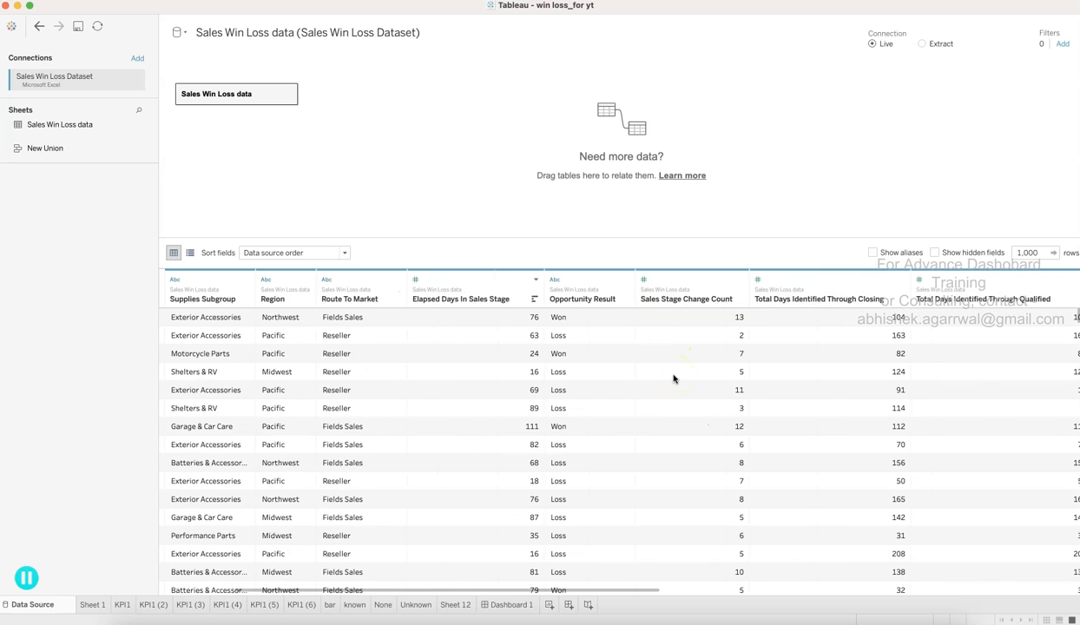
scroll(673, 379, "right", 5)
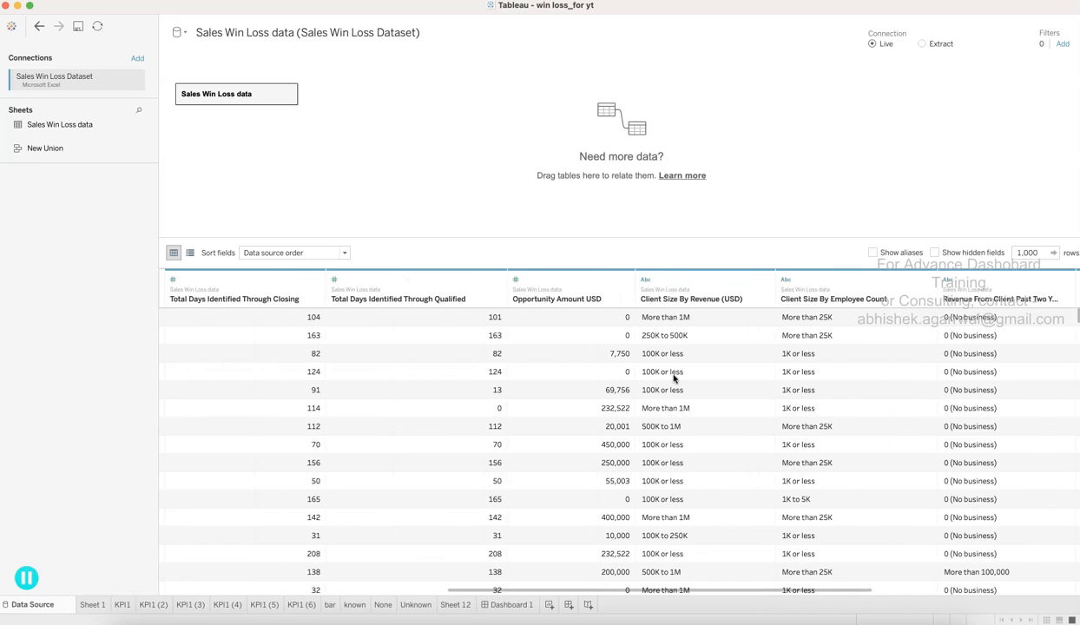
scroll(672, 378, "right", 5)
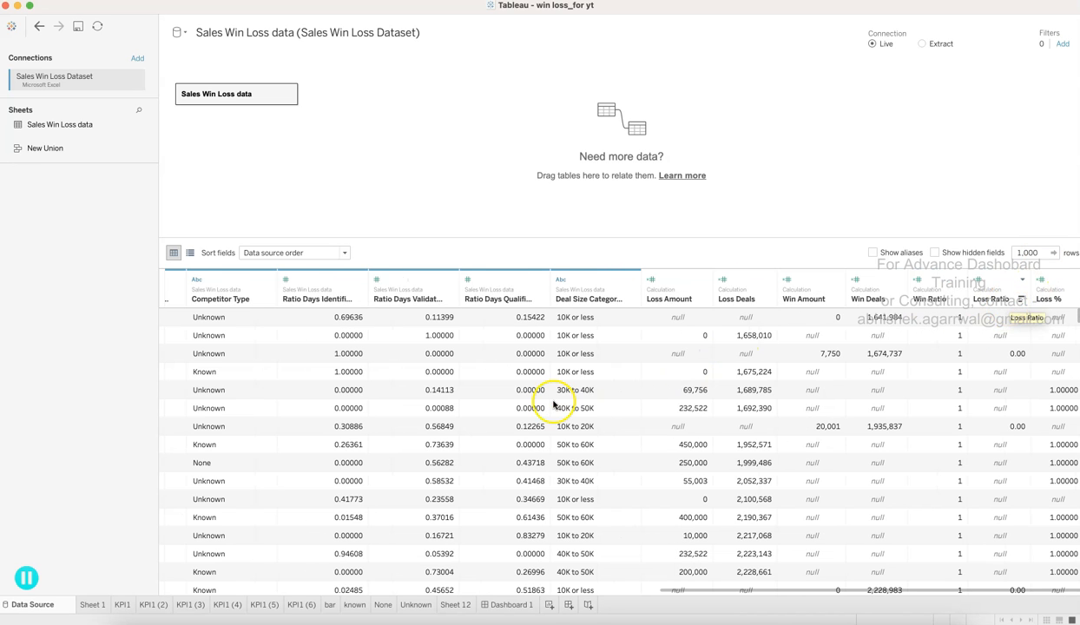
left_click(512, 604)
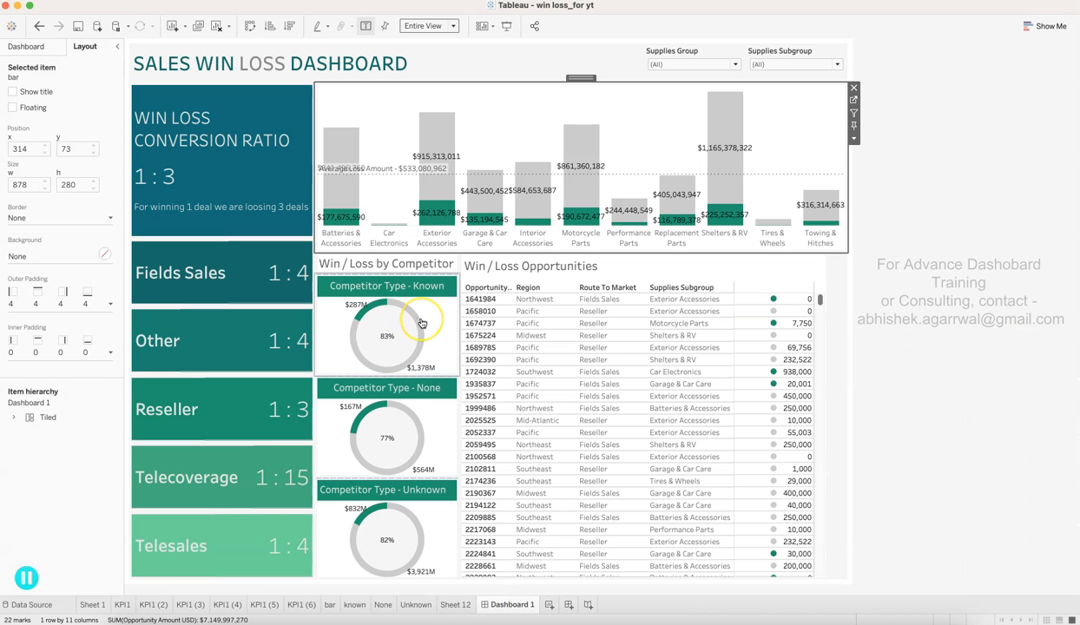
mouse_move(421, 349)
mouse_move(395, 382)
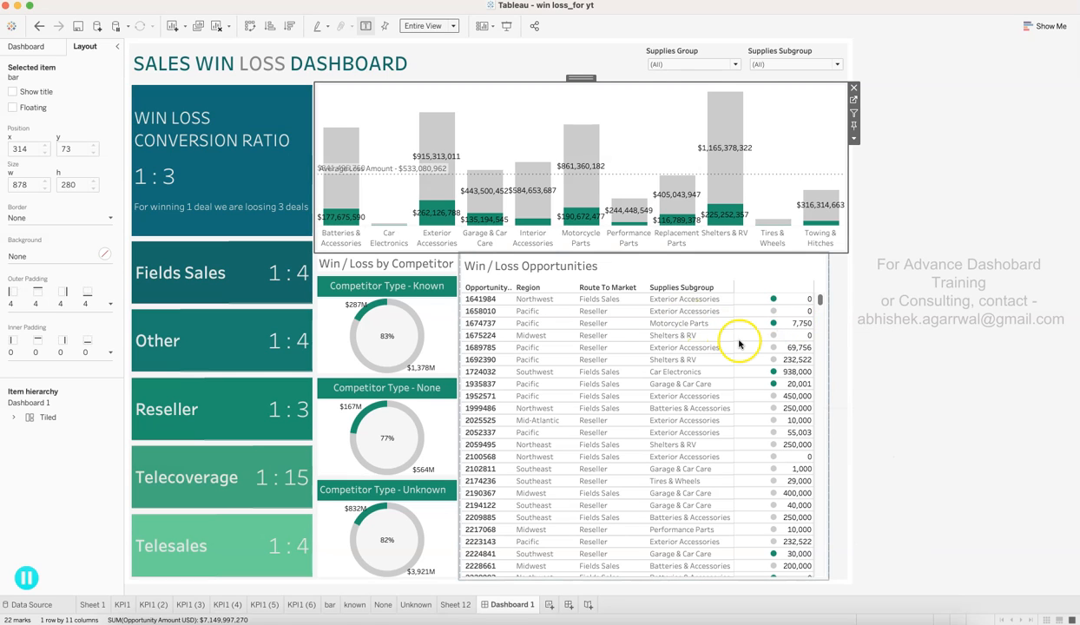
left_click(769, 266)
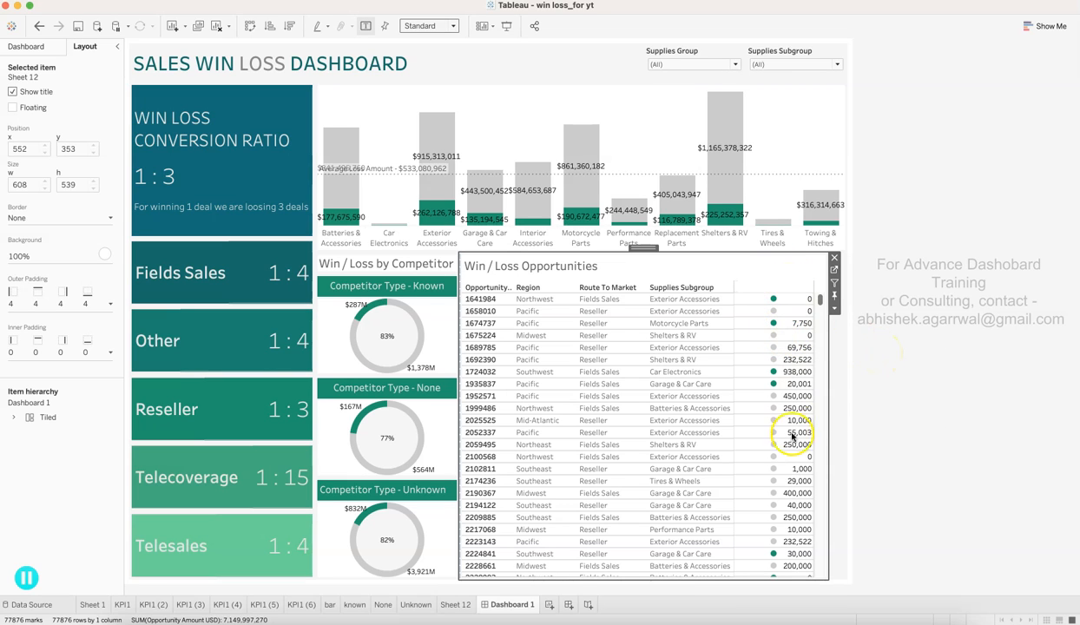
mouse_move(792, 439)
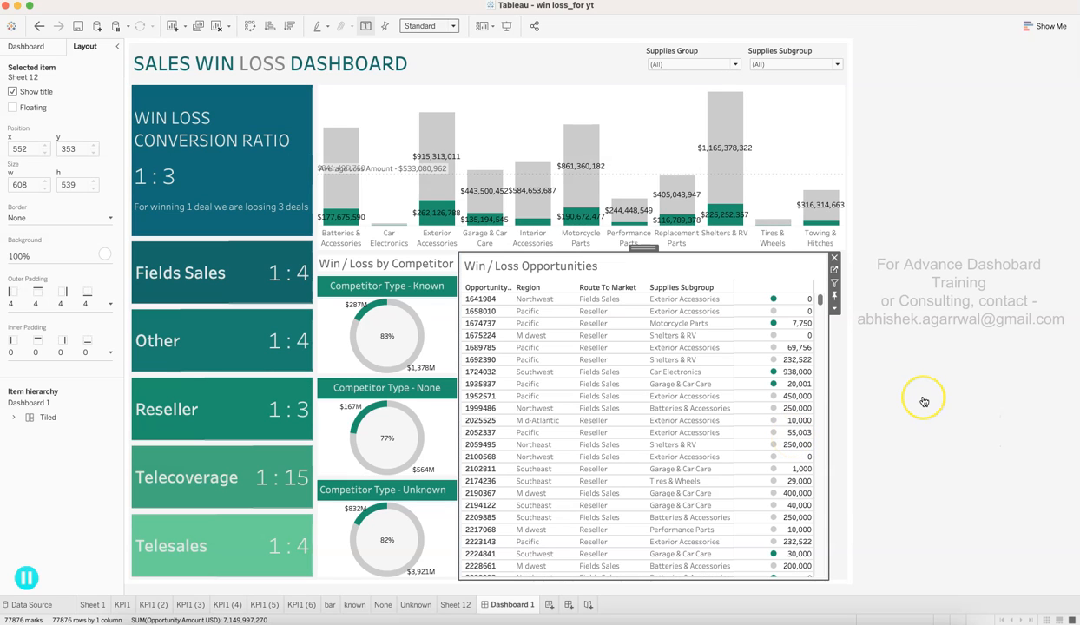